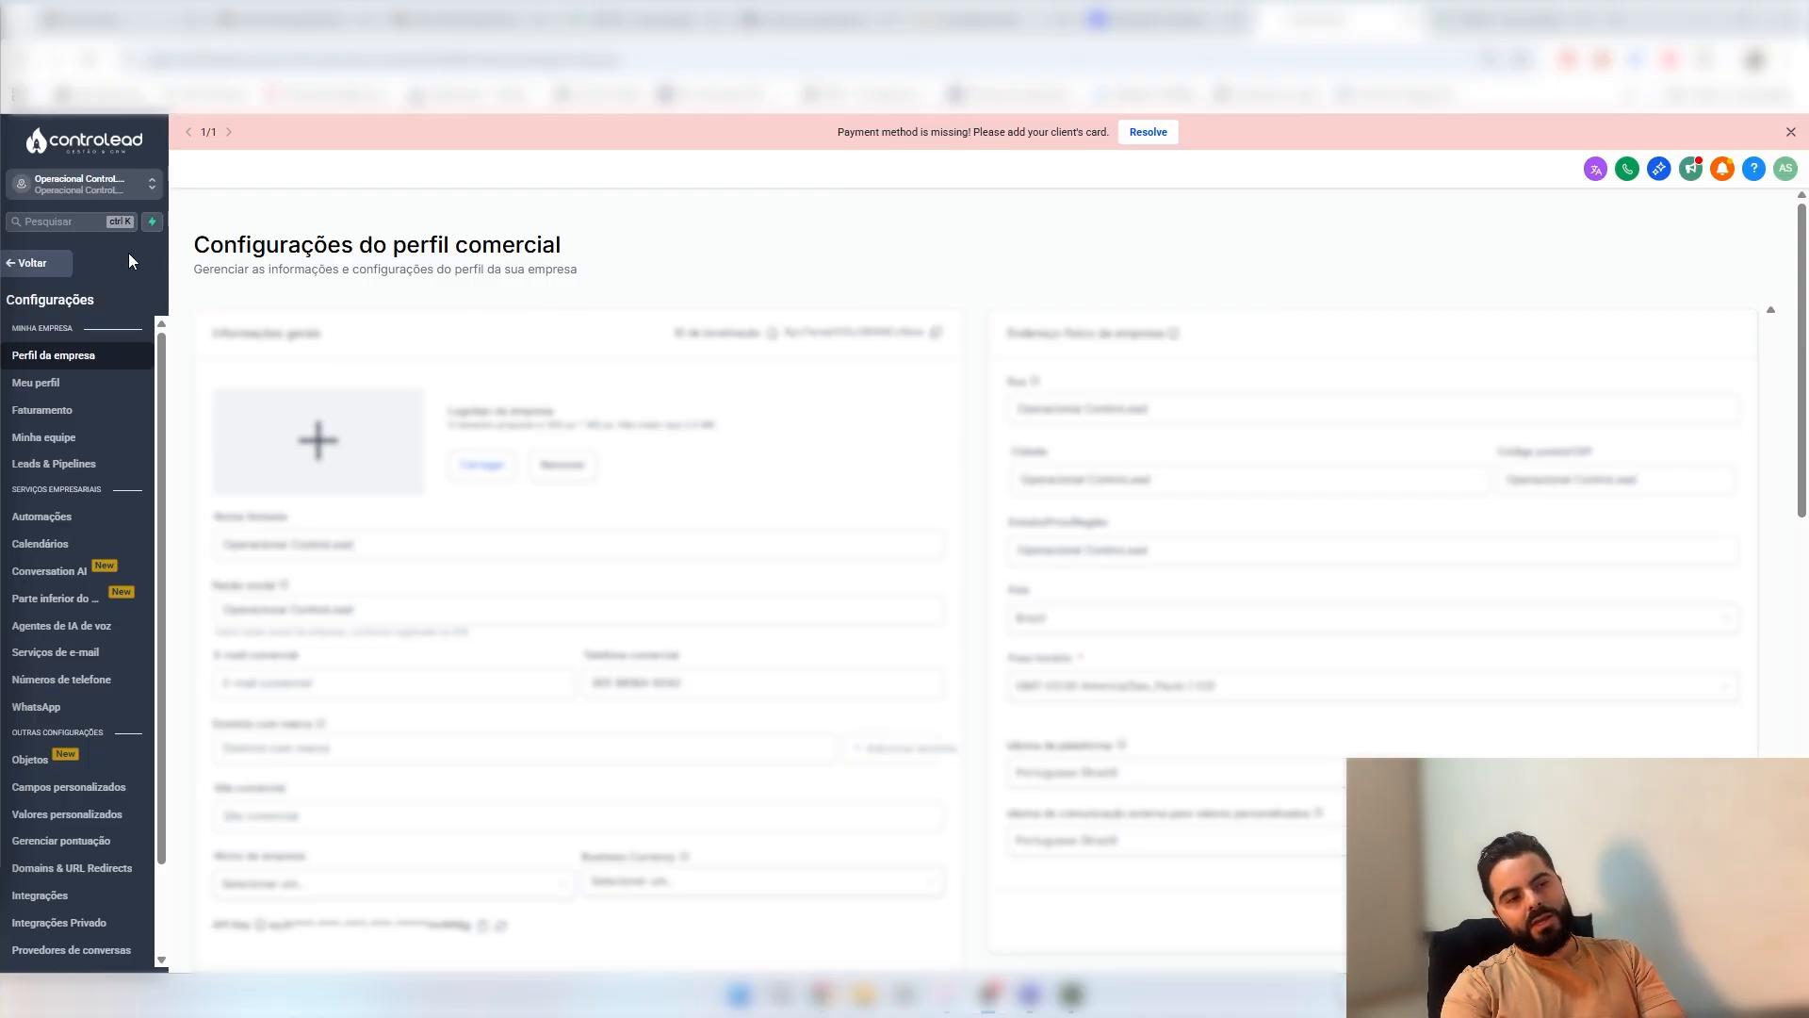
- Open the phone number settings and start adding a new phone number for SMS and calls
left_click(19, 262)
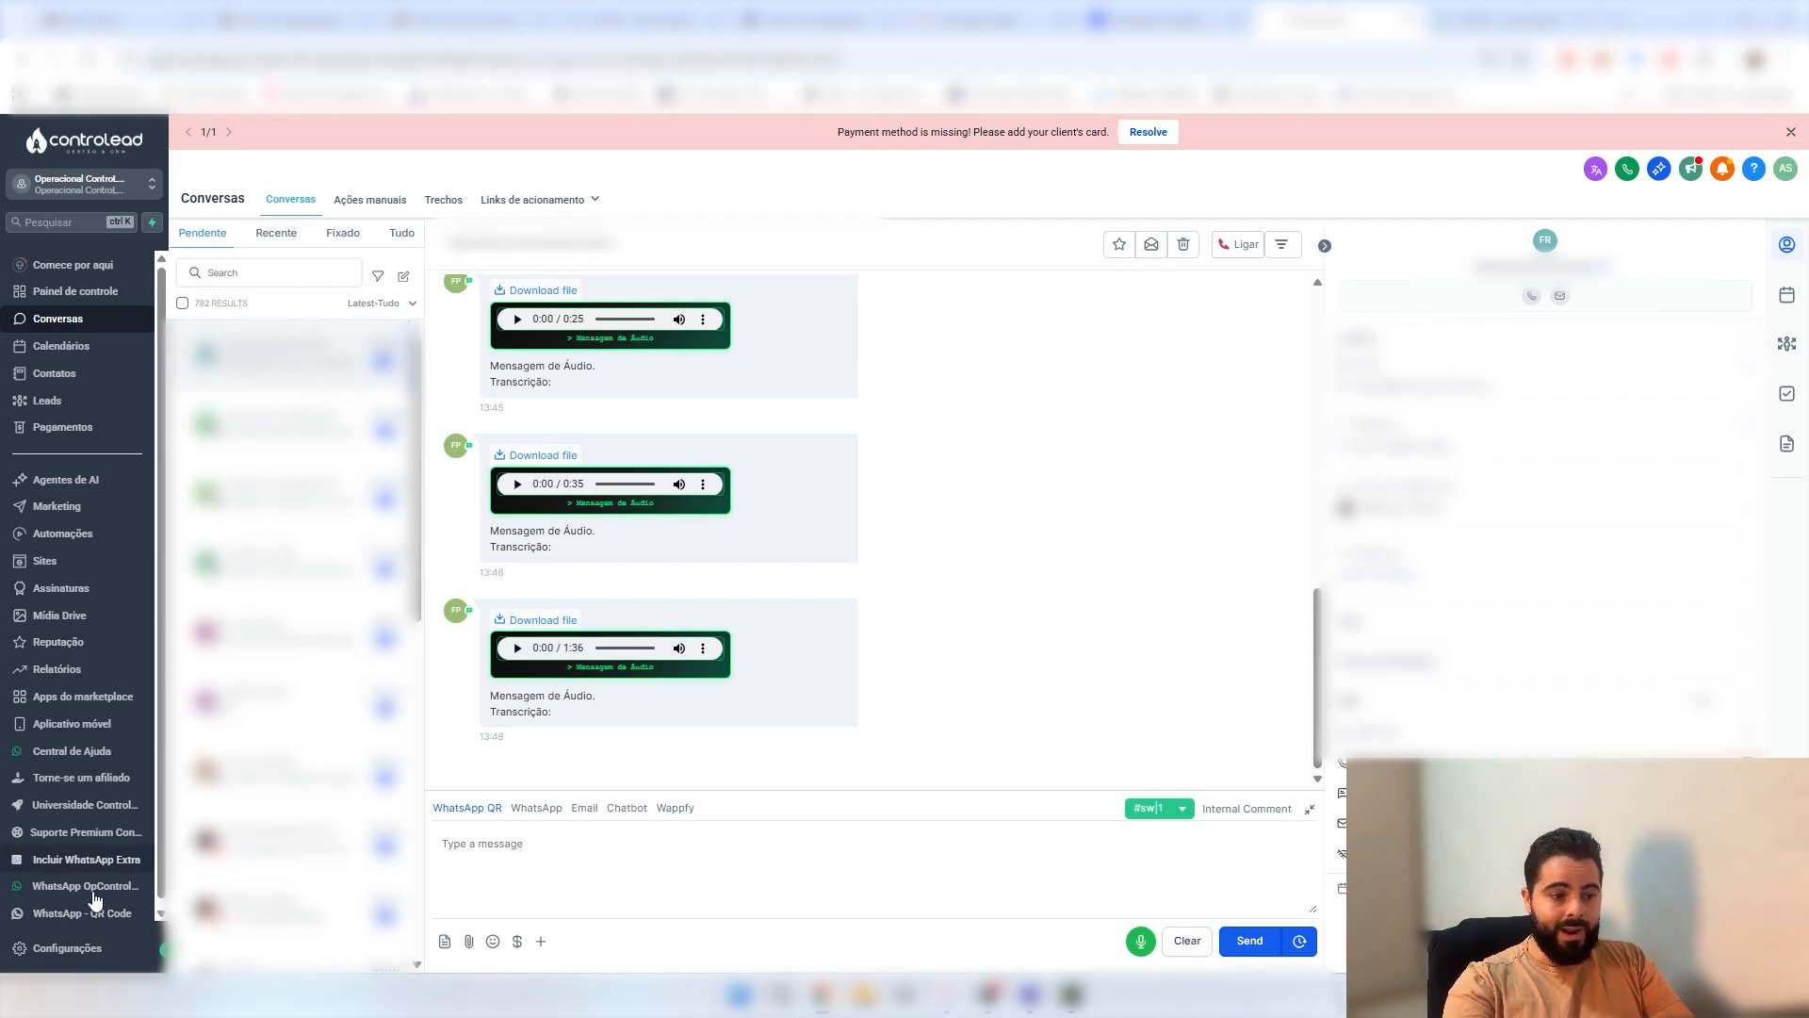
left_click(78, 953)
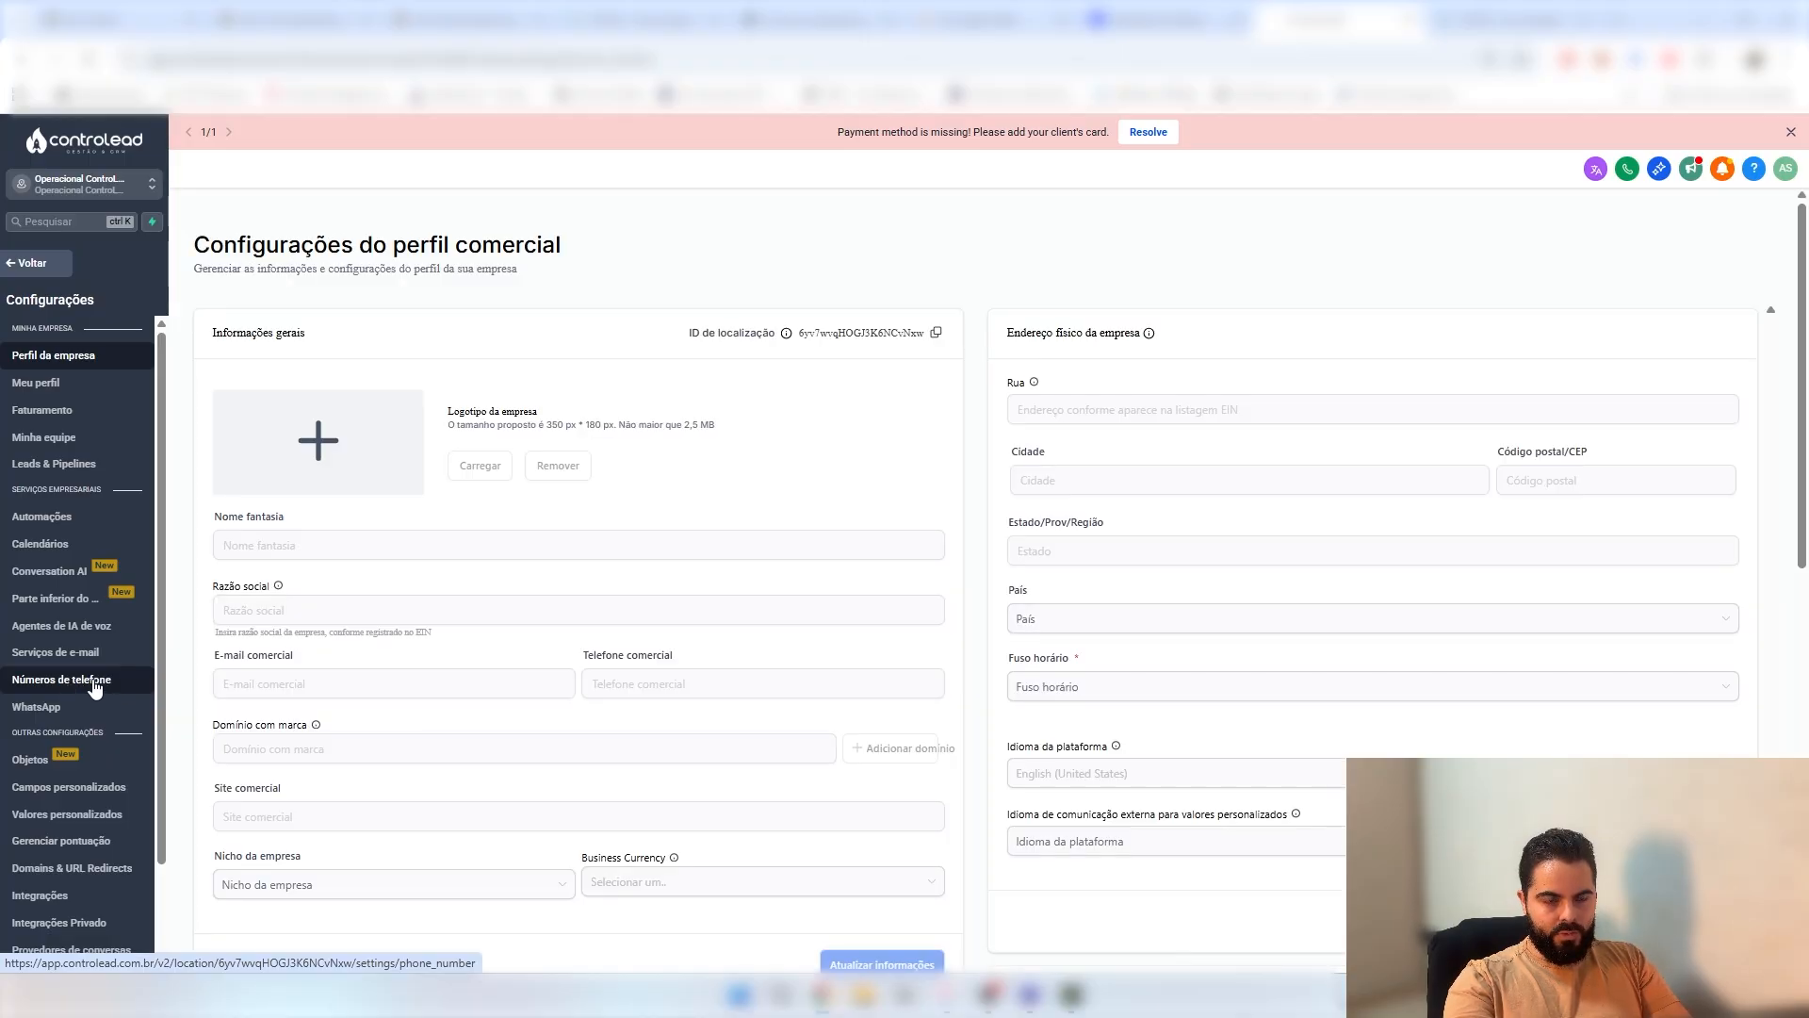
left_click(98, 684)
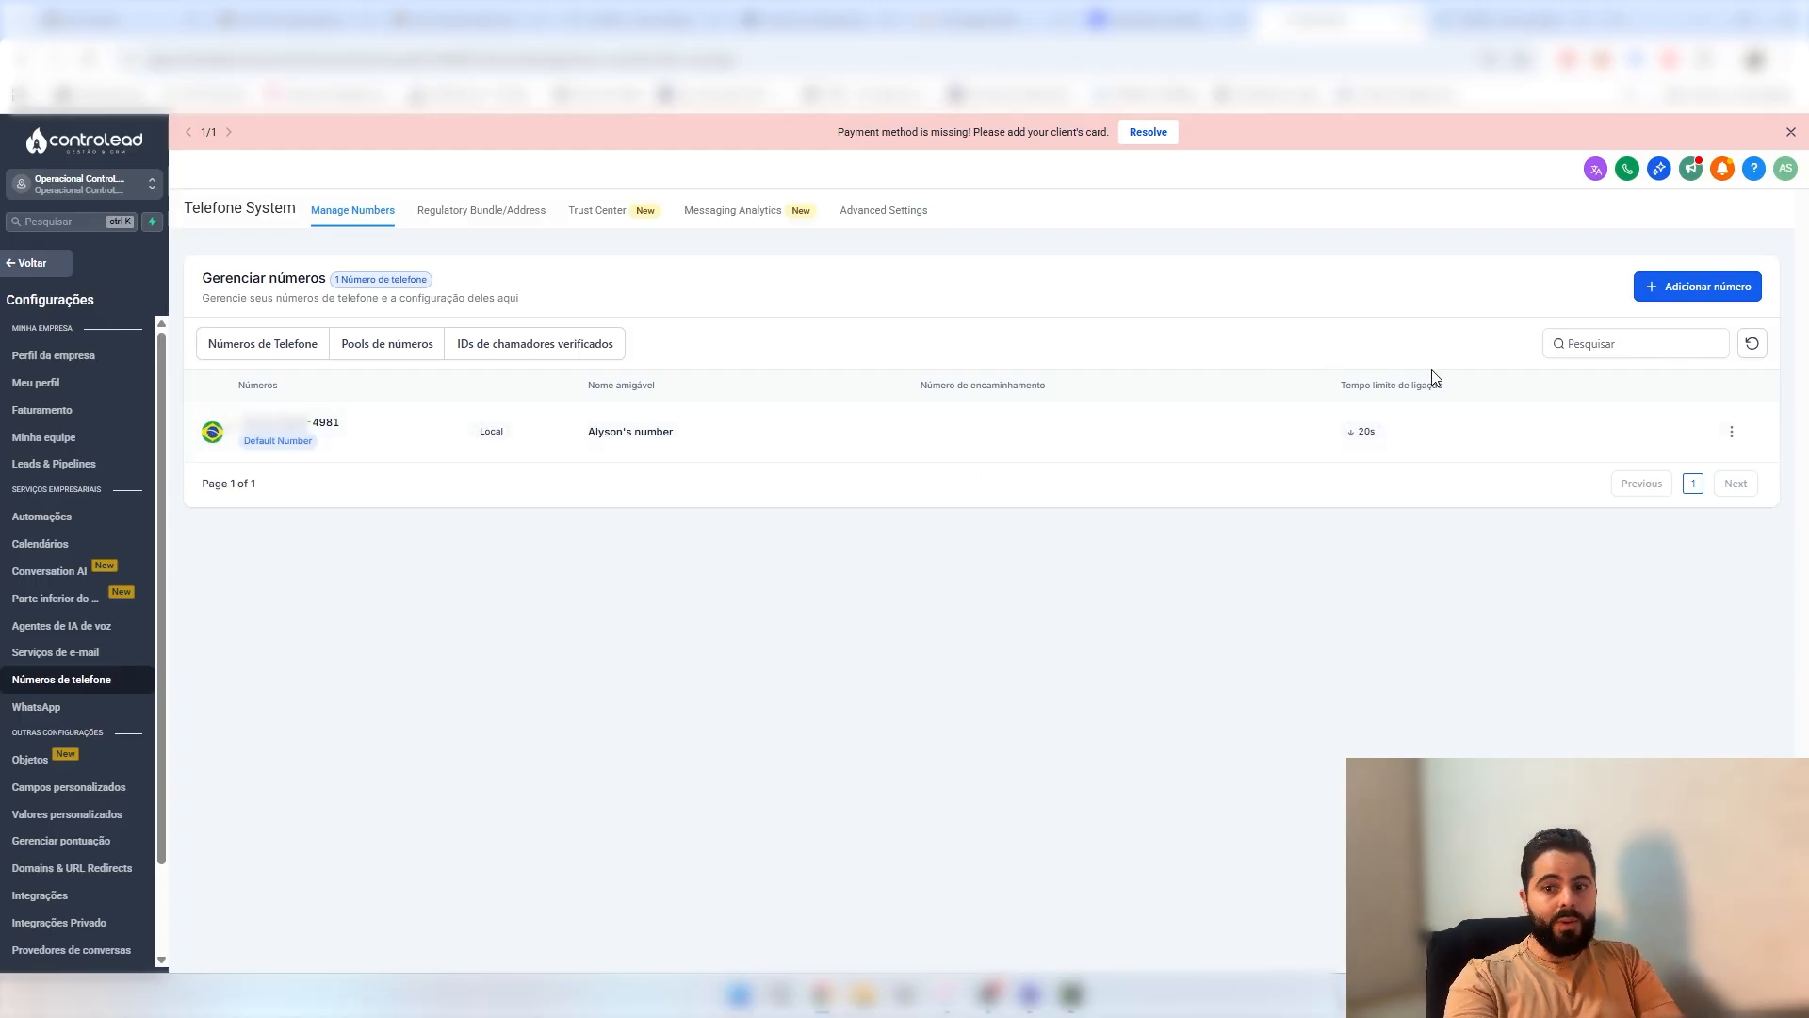
left_click(1723, 292)
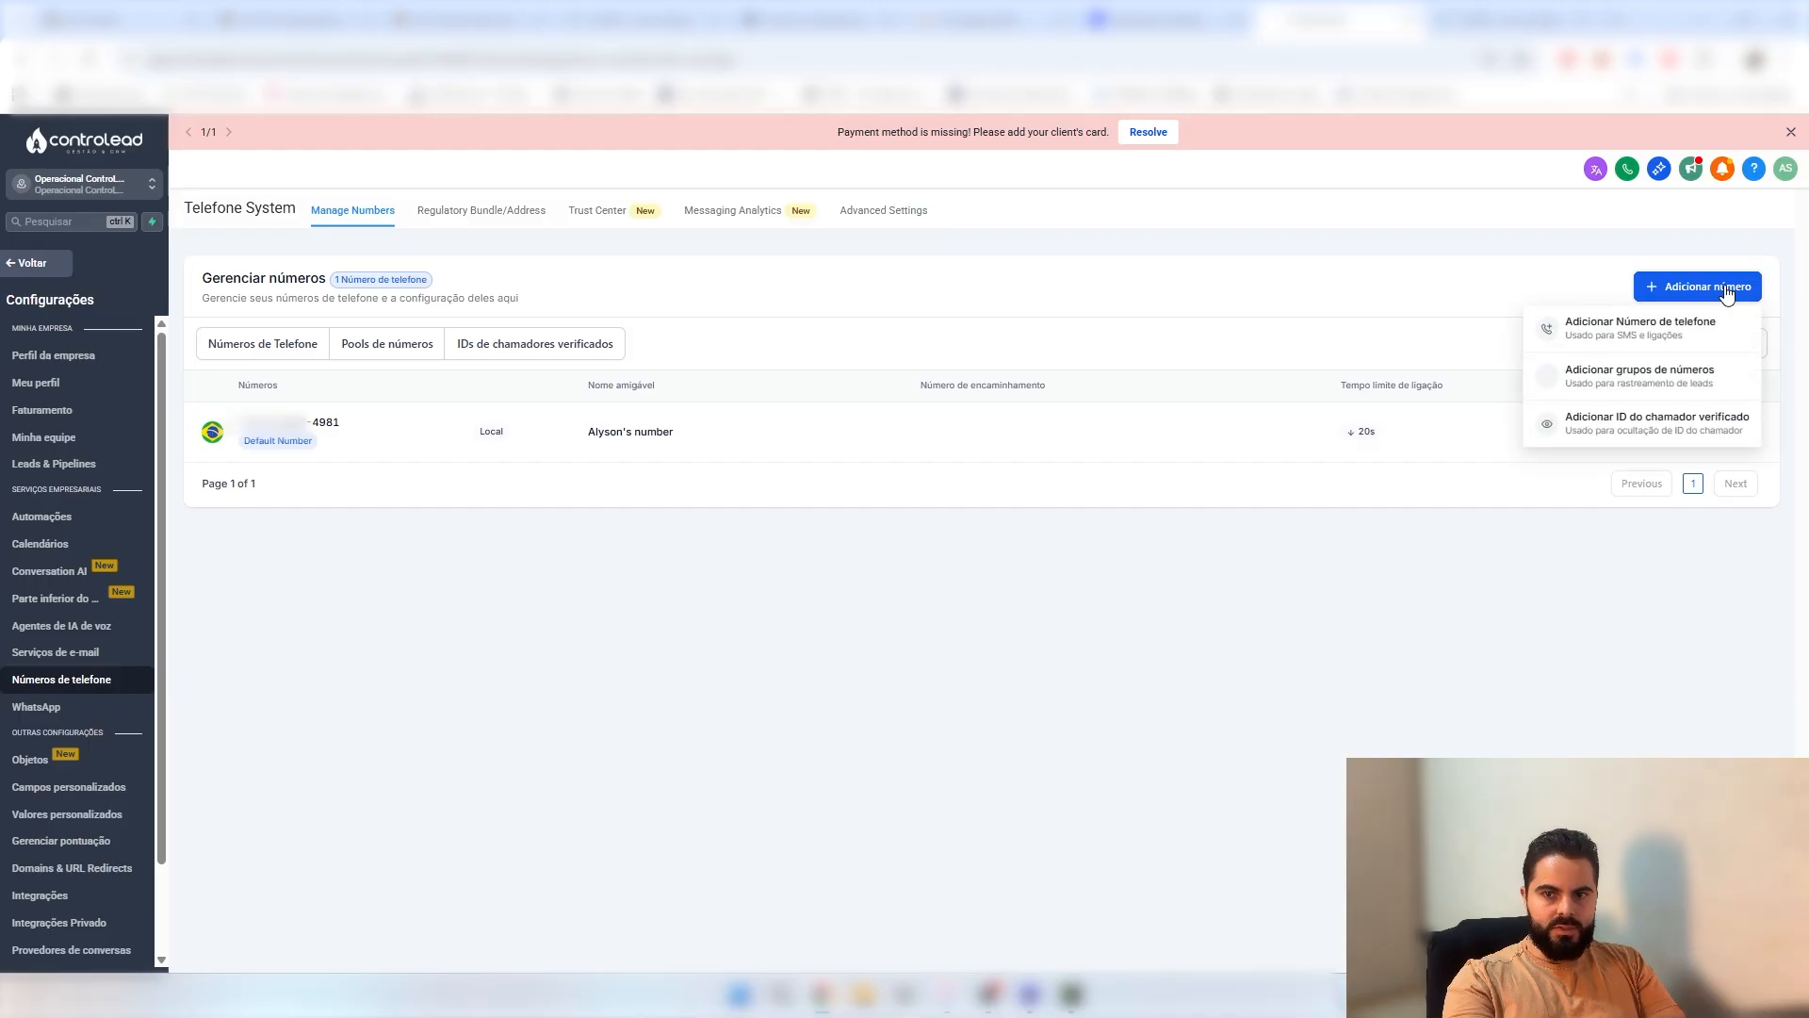
left_click(1688, 337)
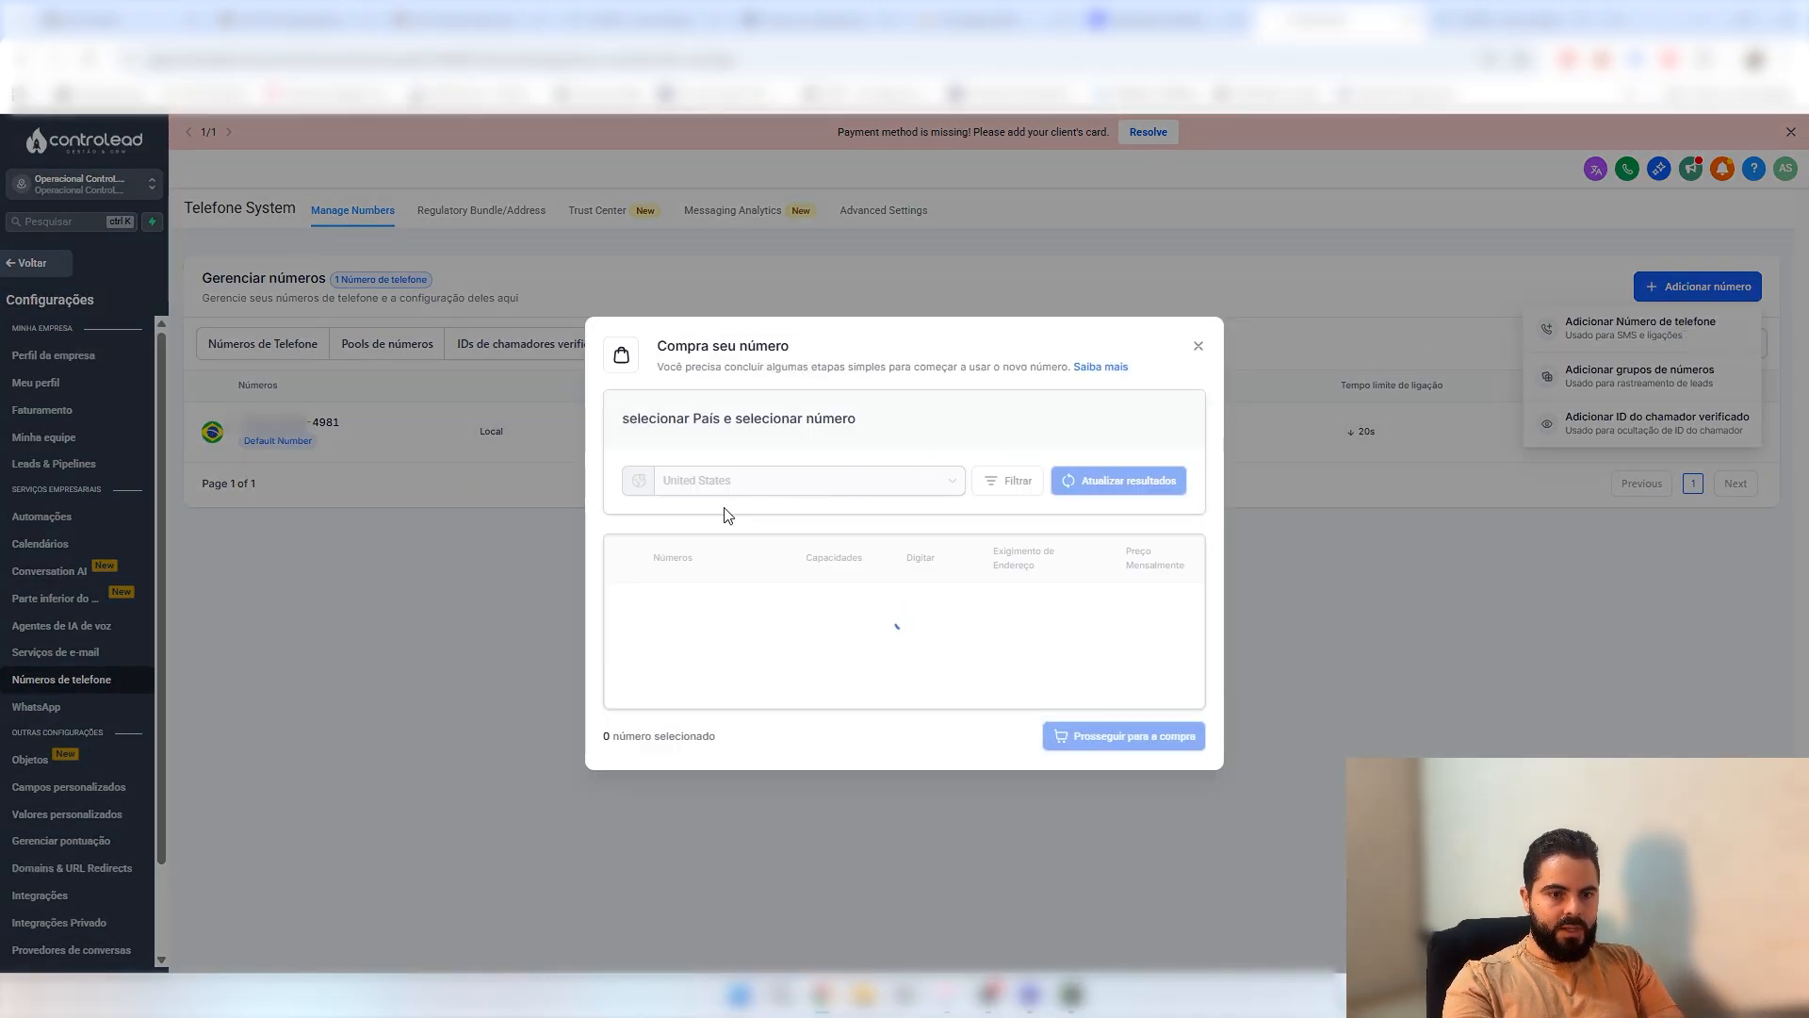
- Browse the available United States numbers, then switch the purchase country to Brazil
scroll(861, 566, "down", 5)
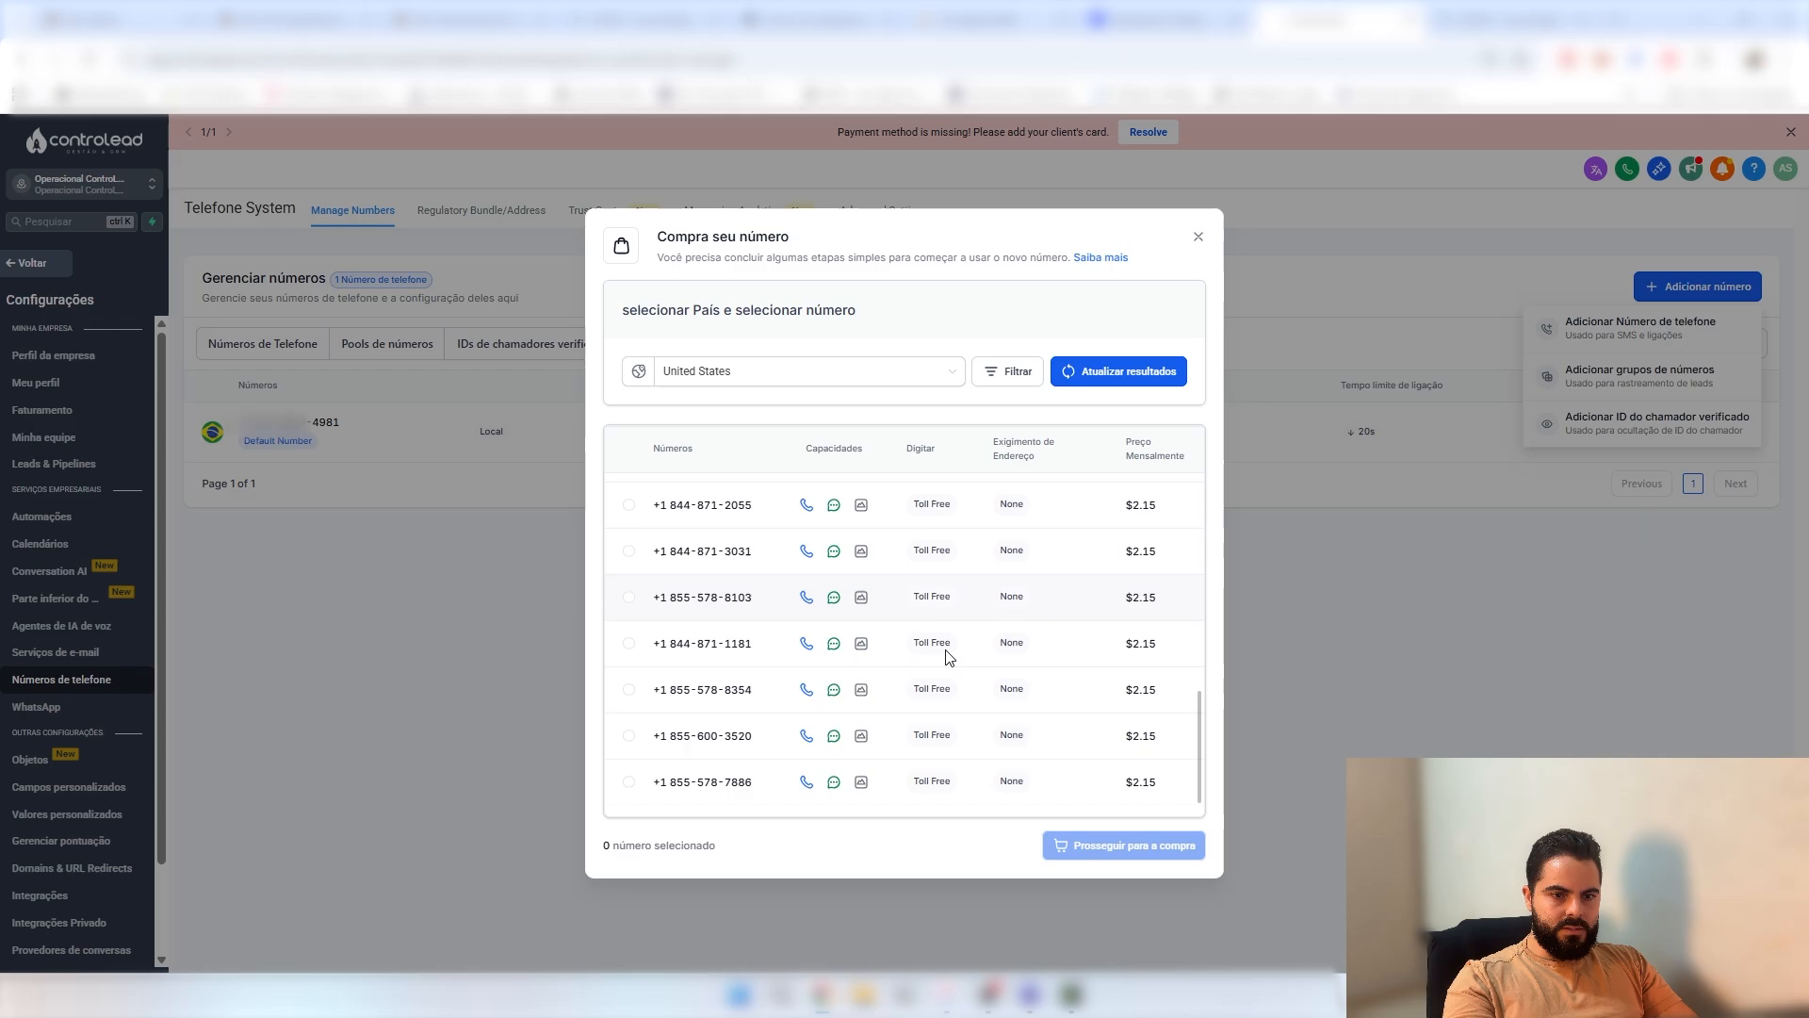
scroll(949, 657, "up", 8)
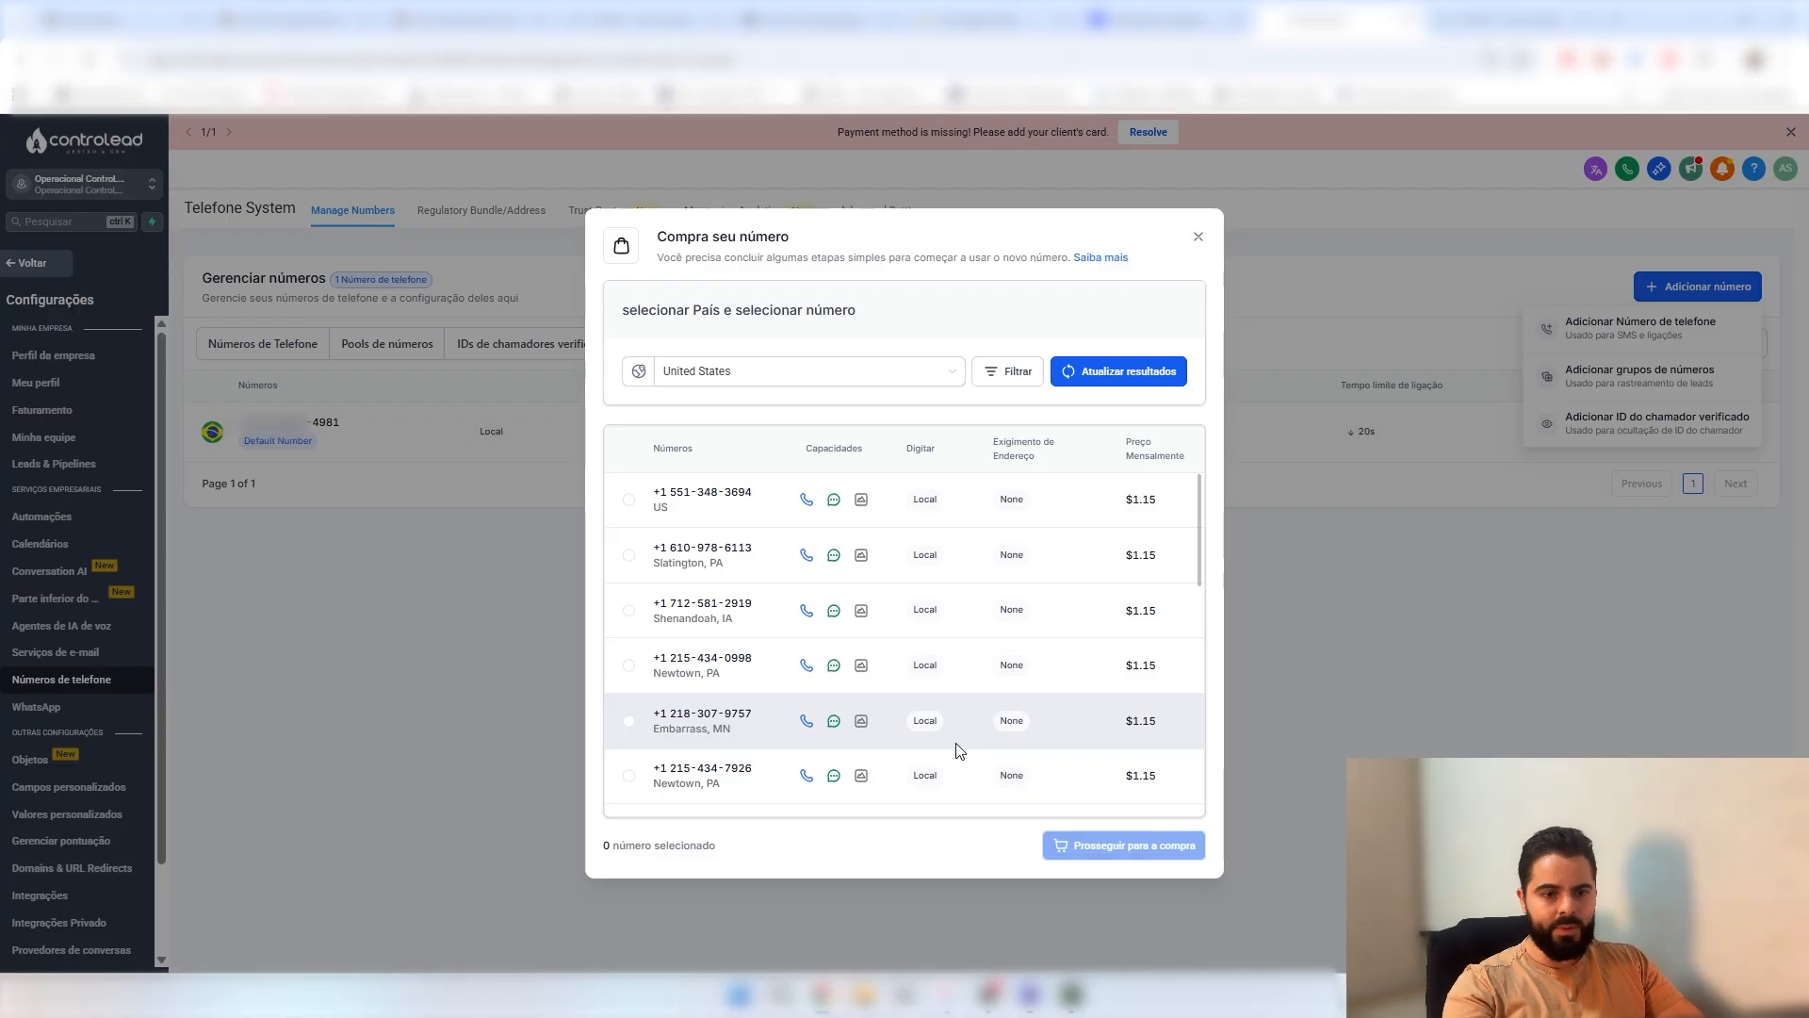
scroll(789, 632, "down", 8)
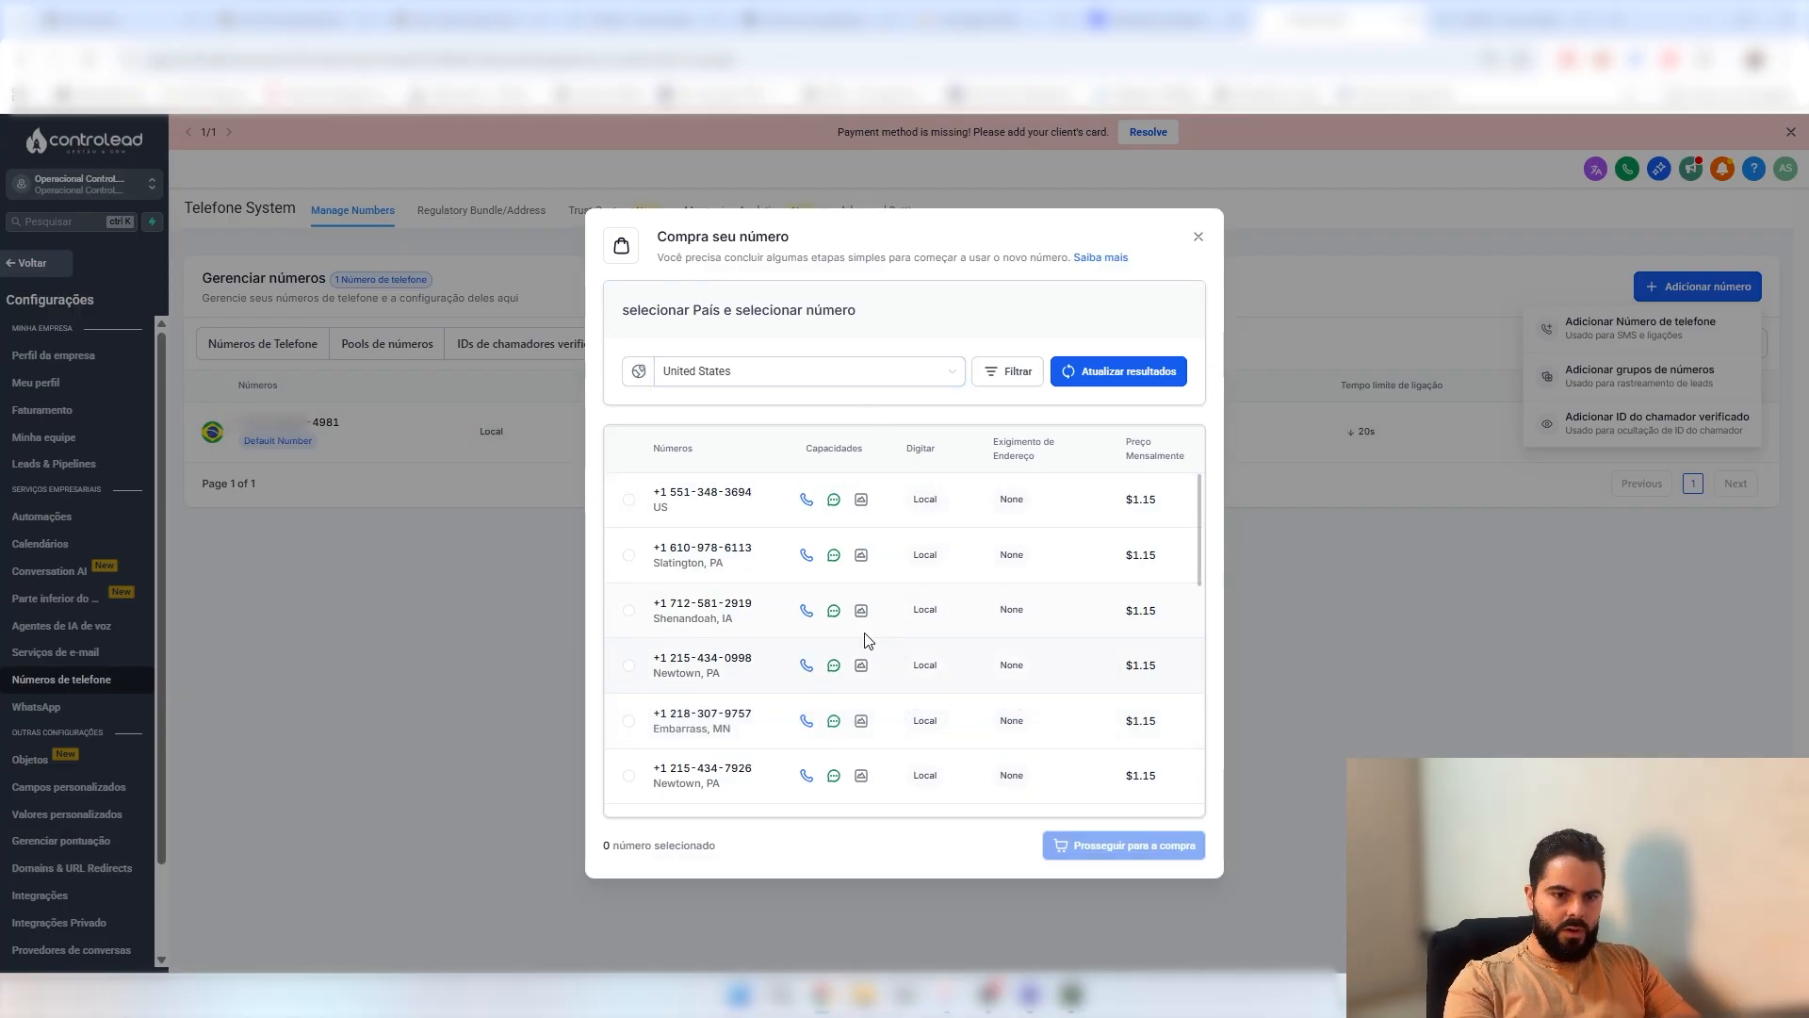
scroll(790, 632, "up", 8)
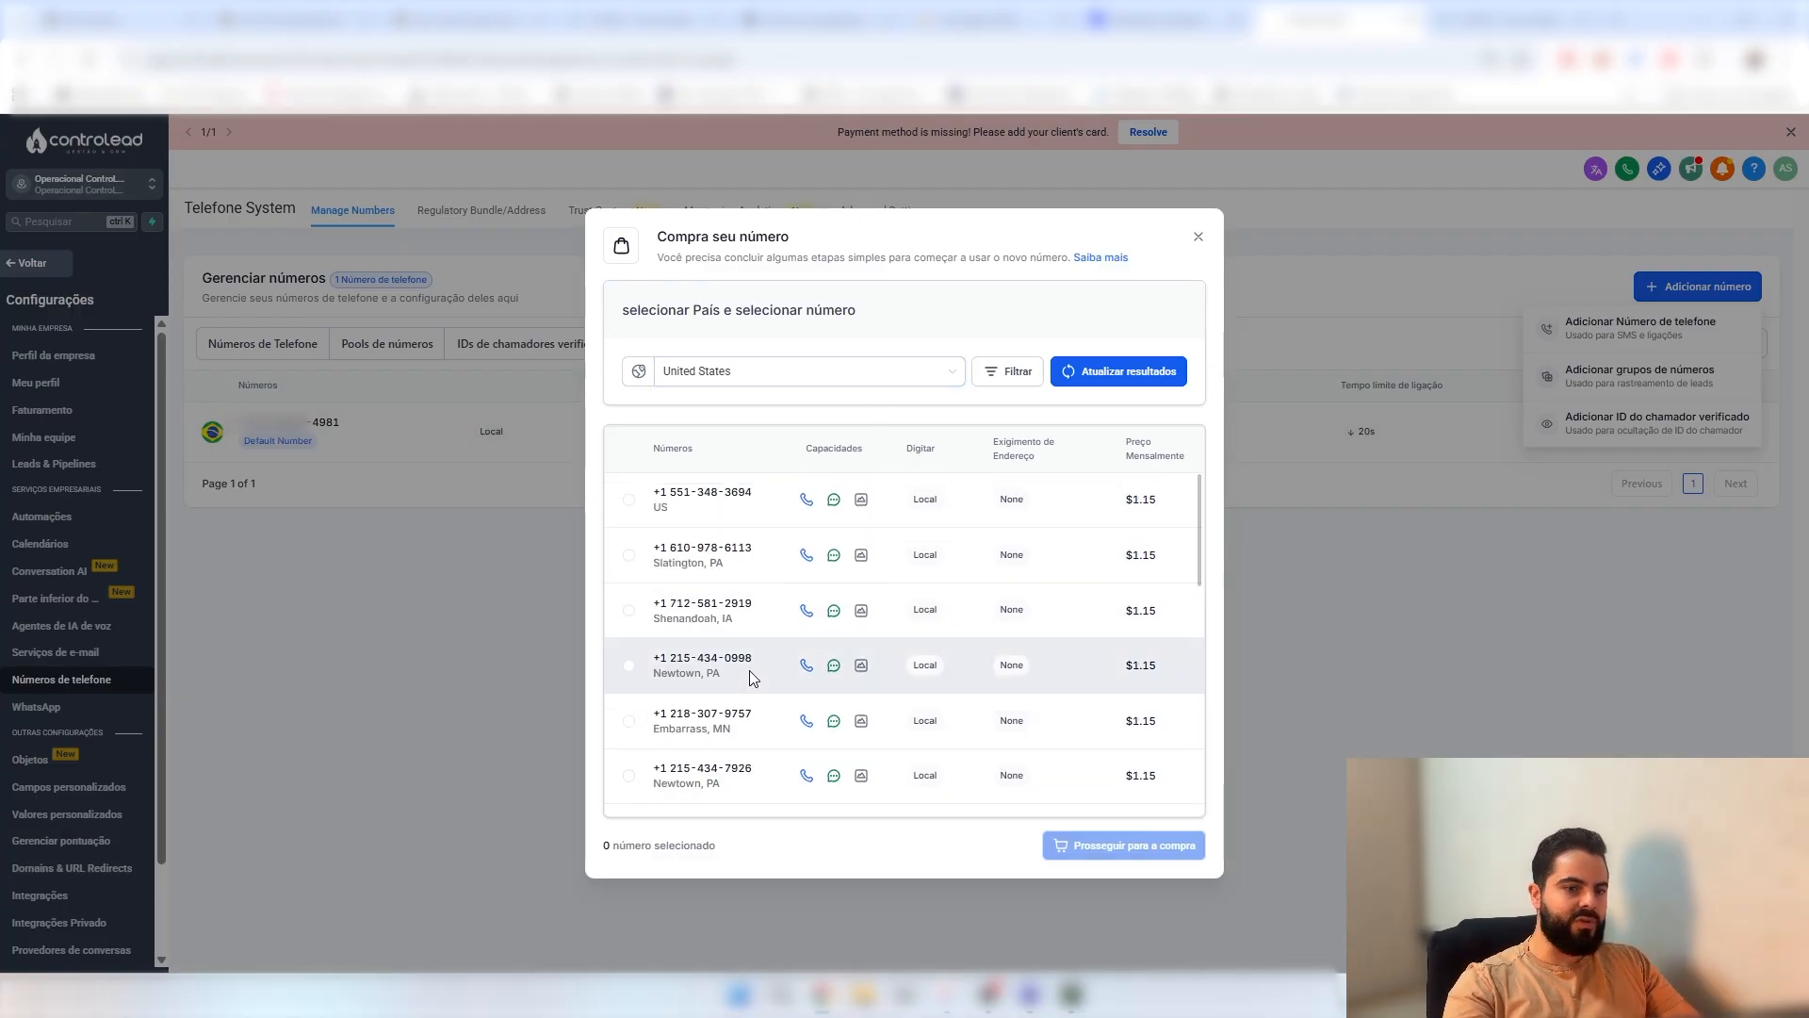
scroll(735, 658, "down", 6)
scroll(745, 622, "up", 6)
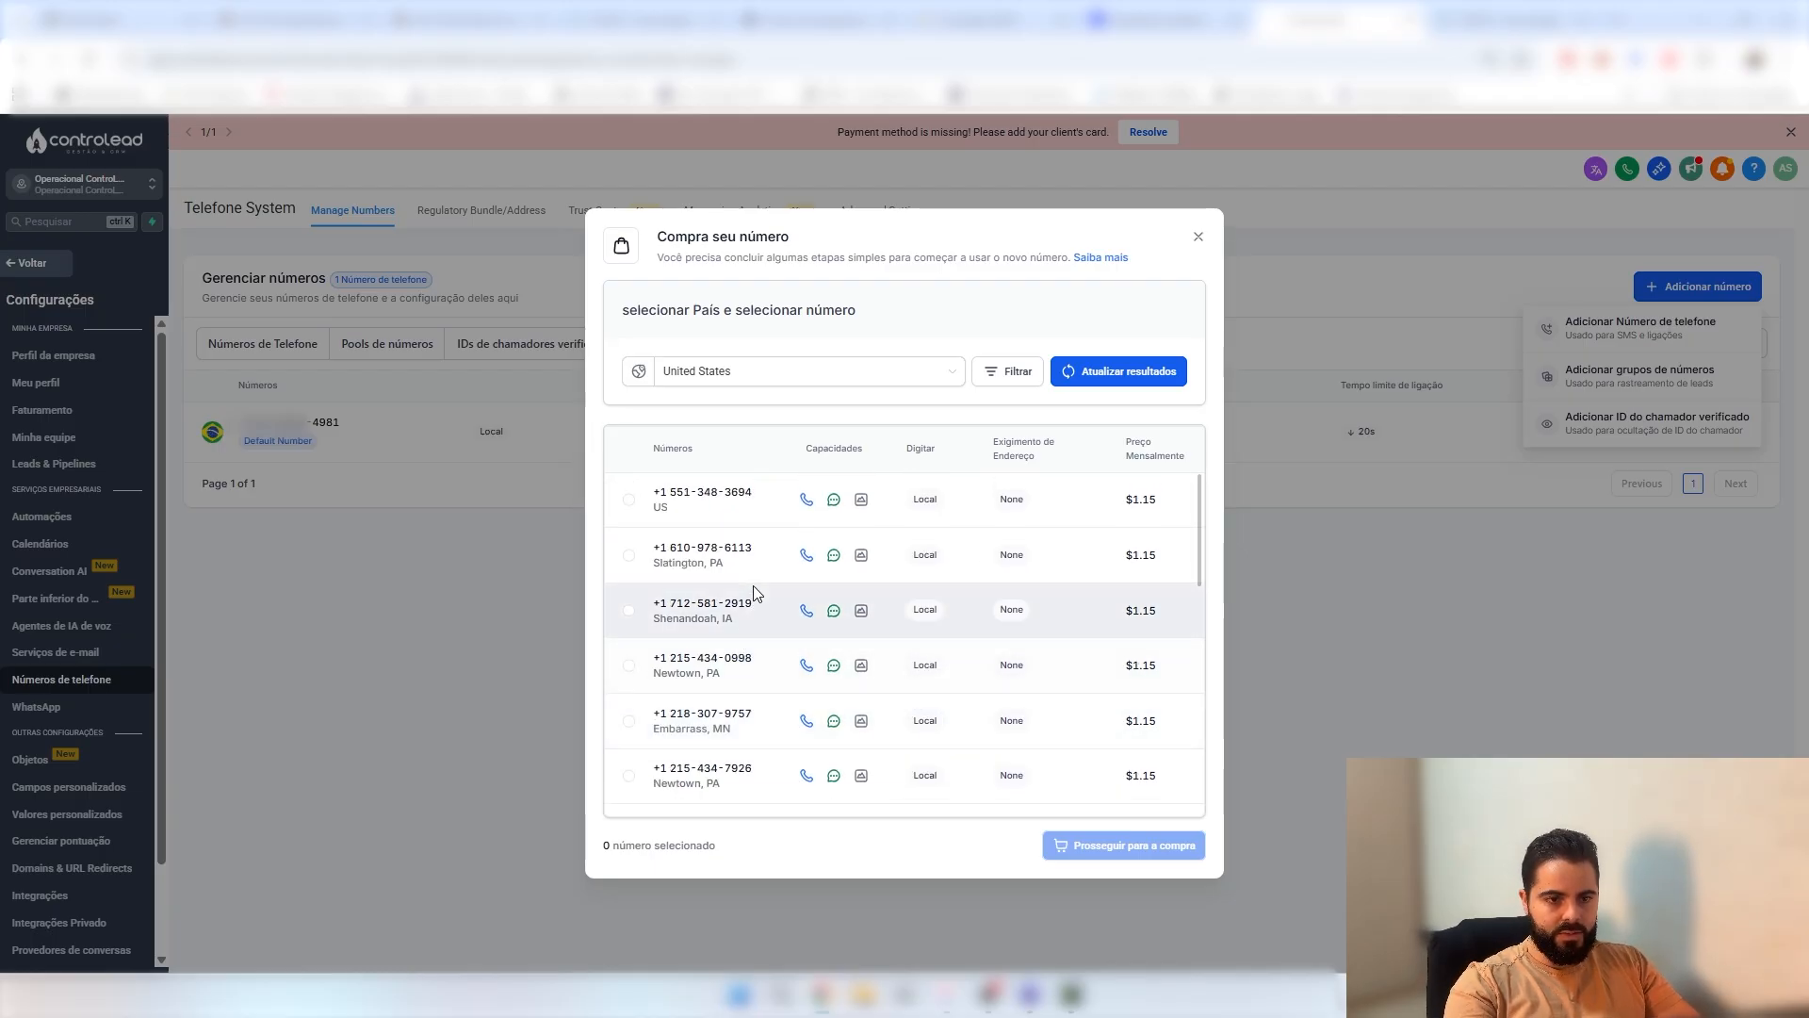
left_click(805, 377)
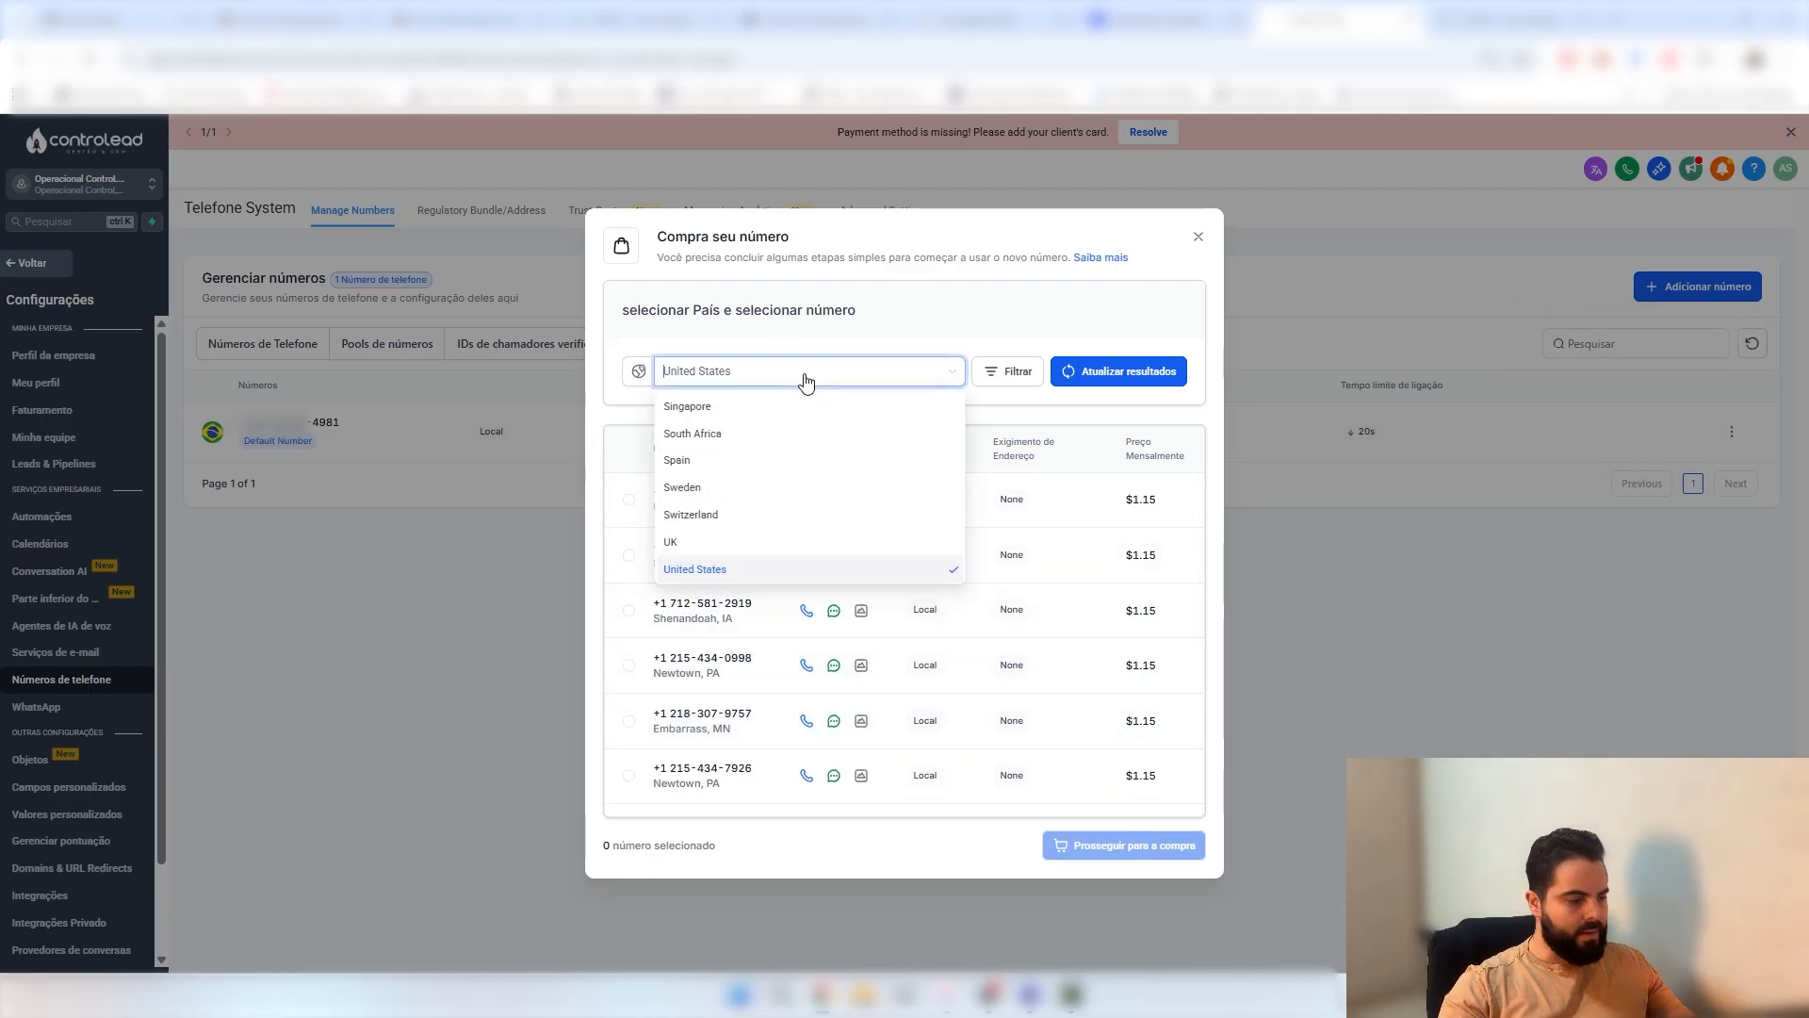
type("Bra")
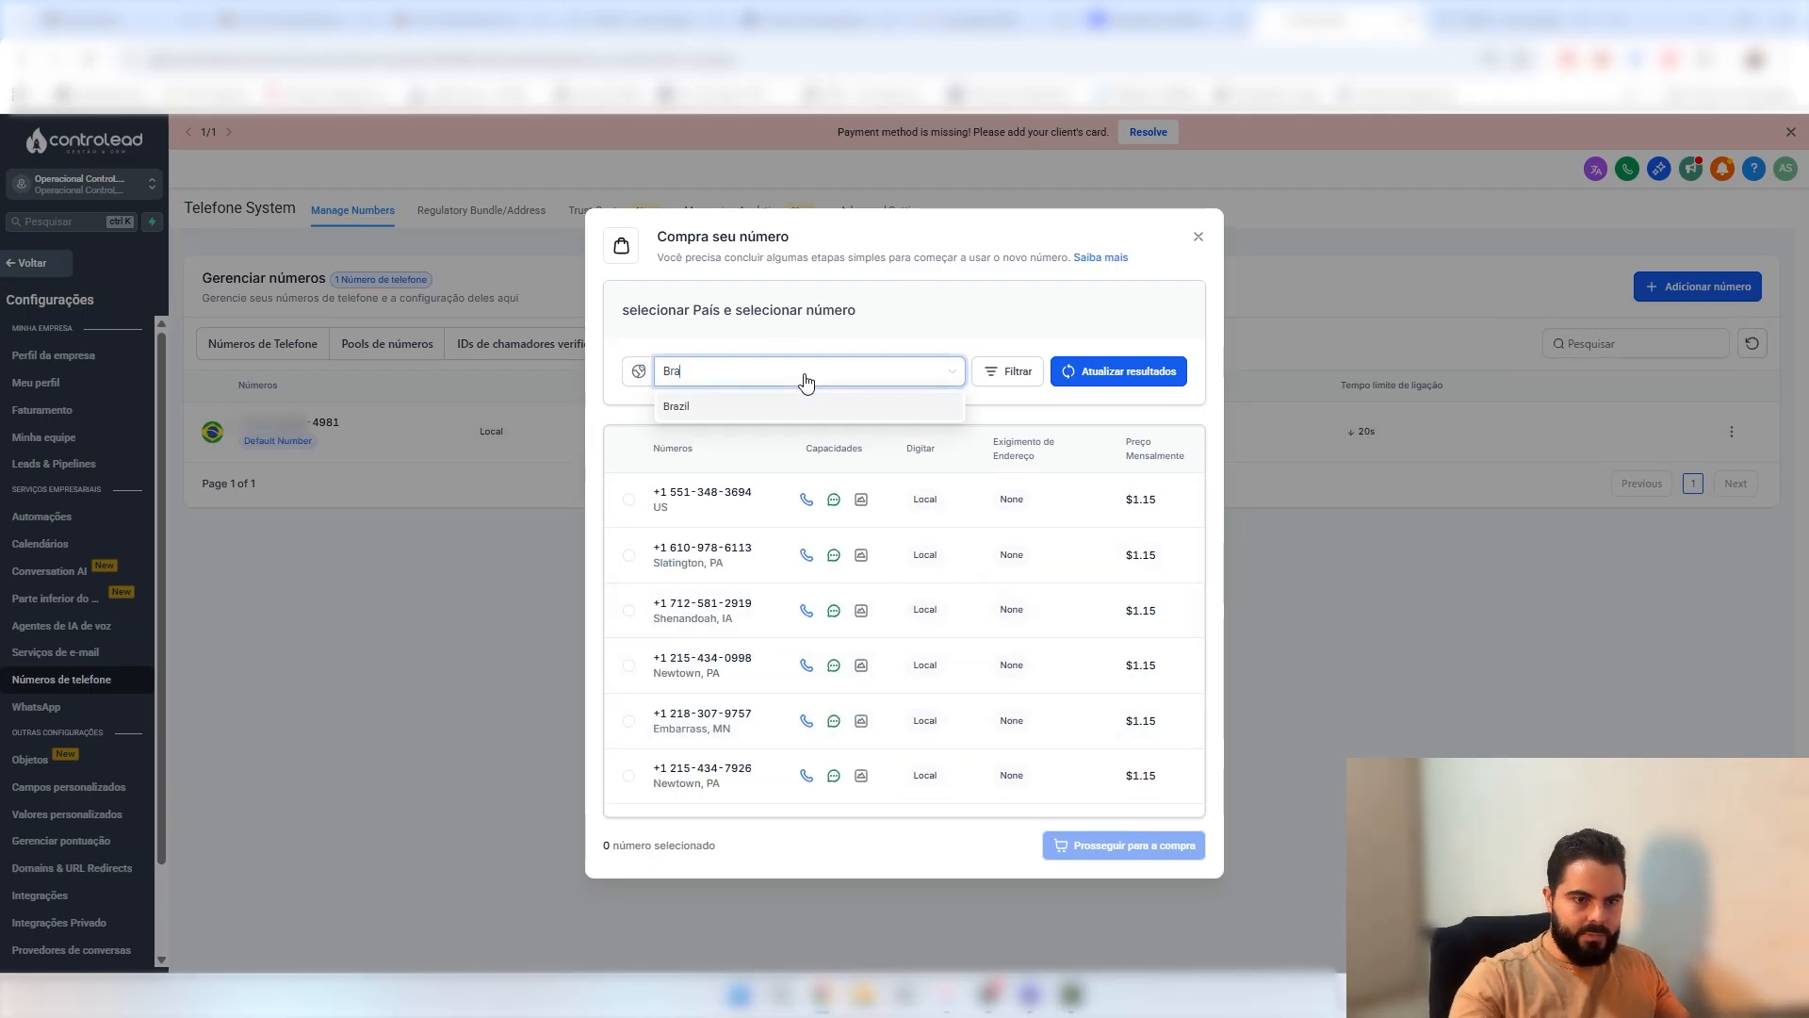
left_click(799, 407)
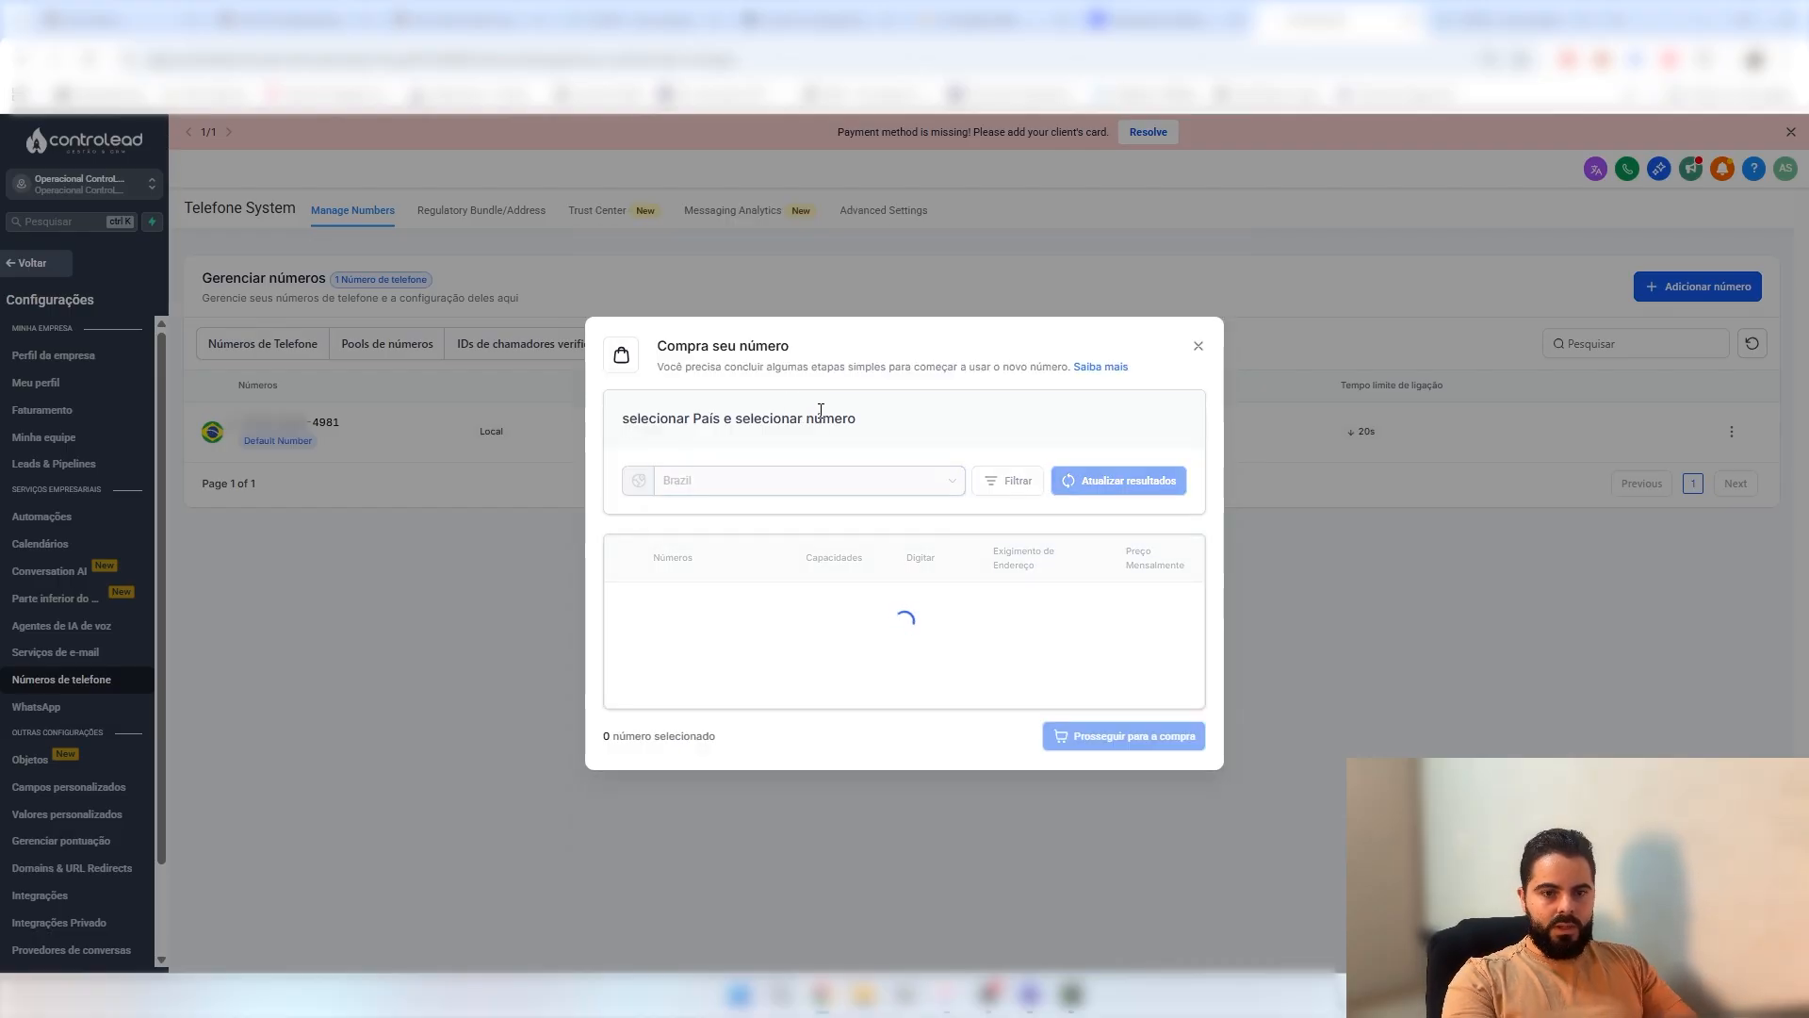
- Examine the available Brazilian numbers with their capabilities and monthly prices, refreshing the results twice
scroll(758, 603, "down", 5)
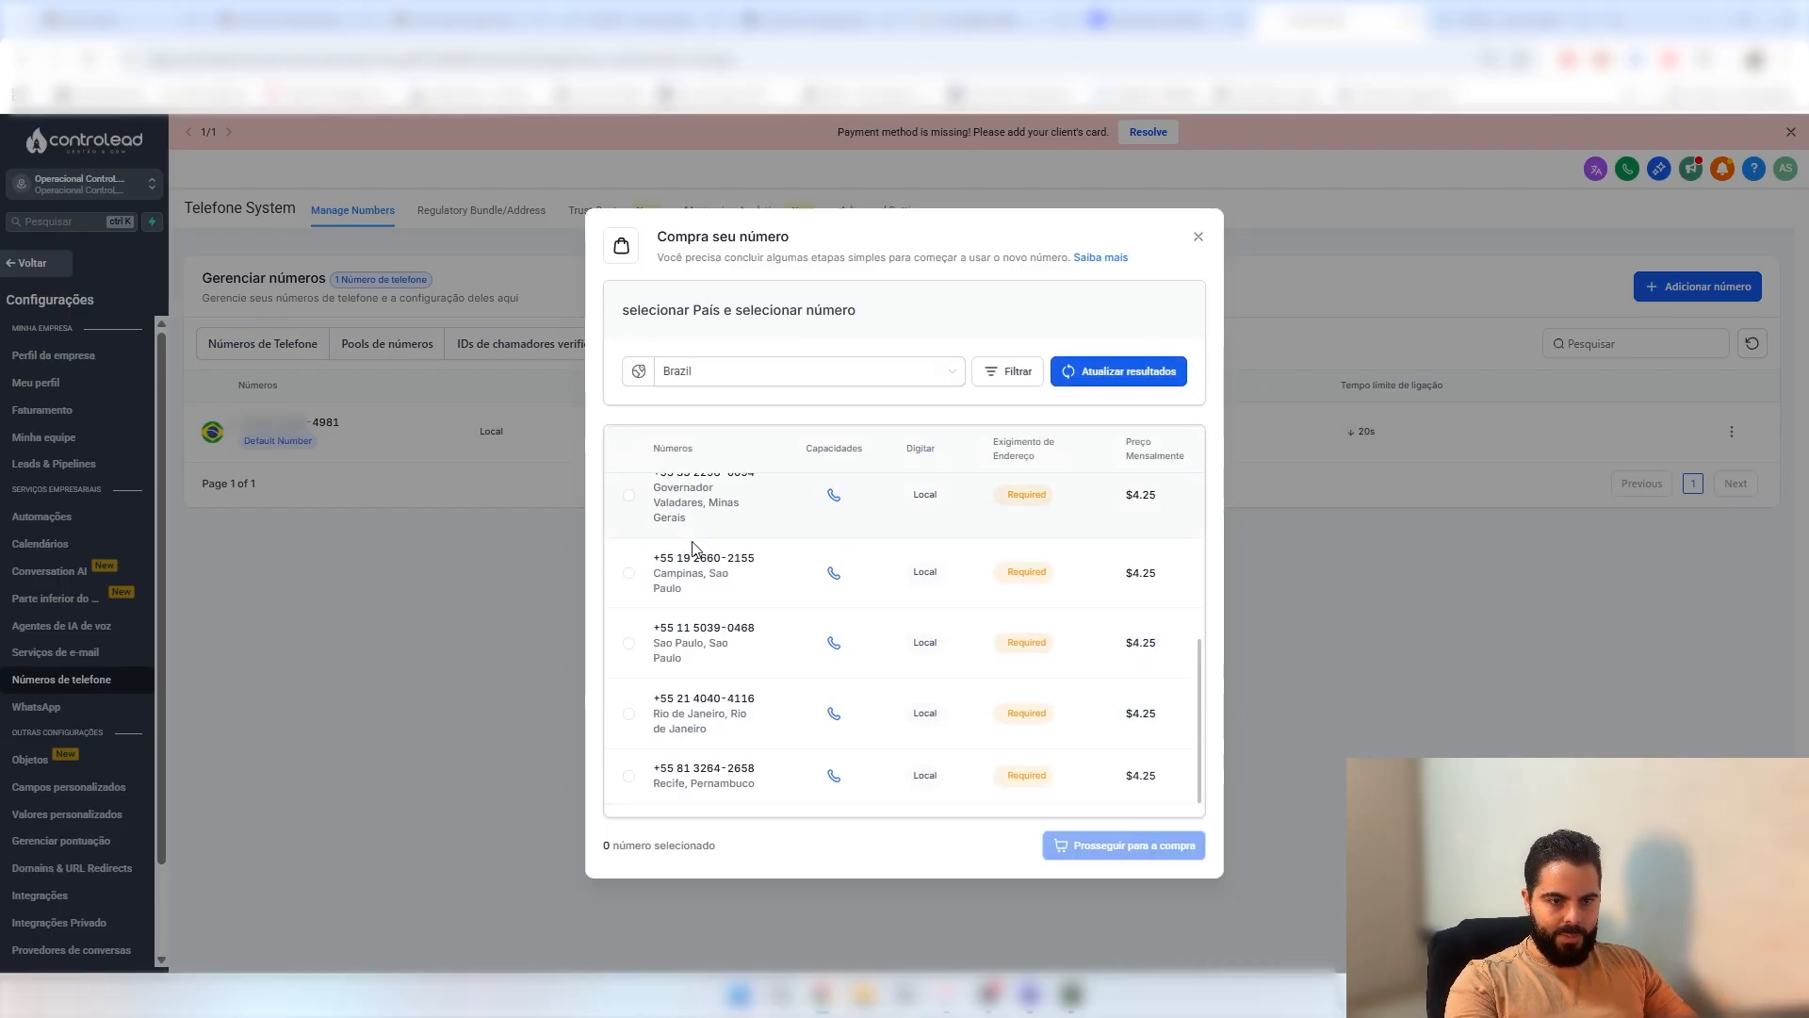
scroll(747, 651, "up", 5)
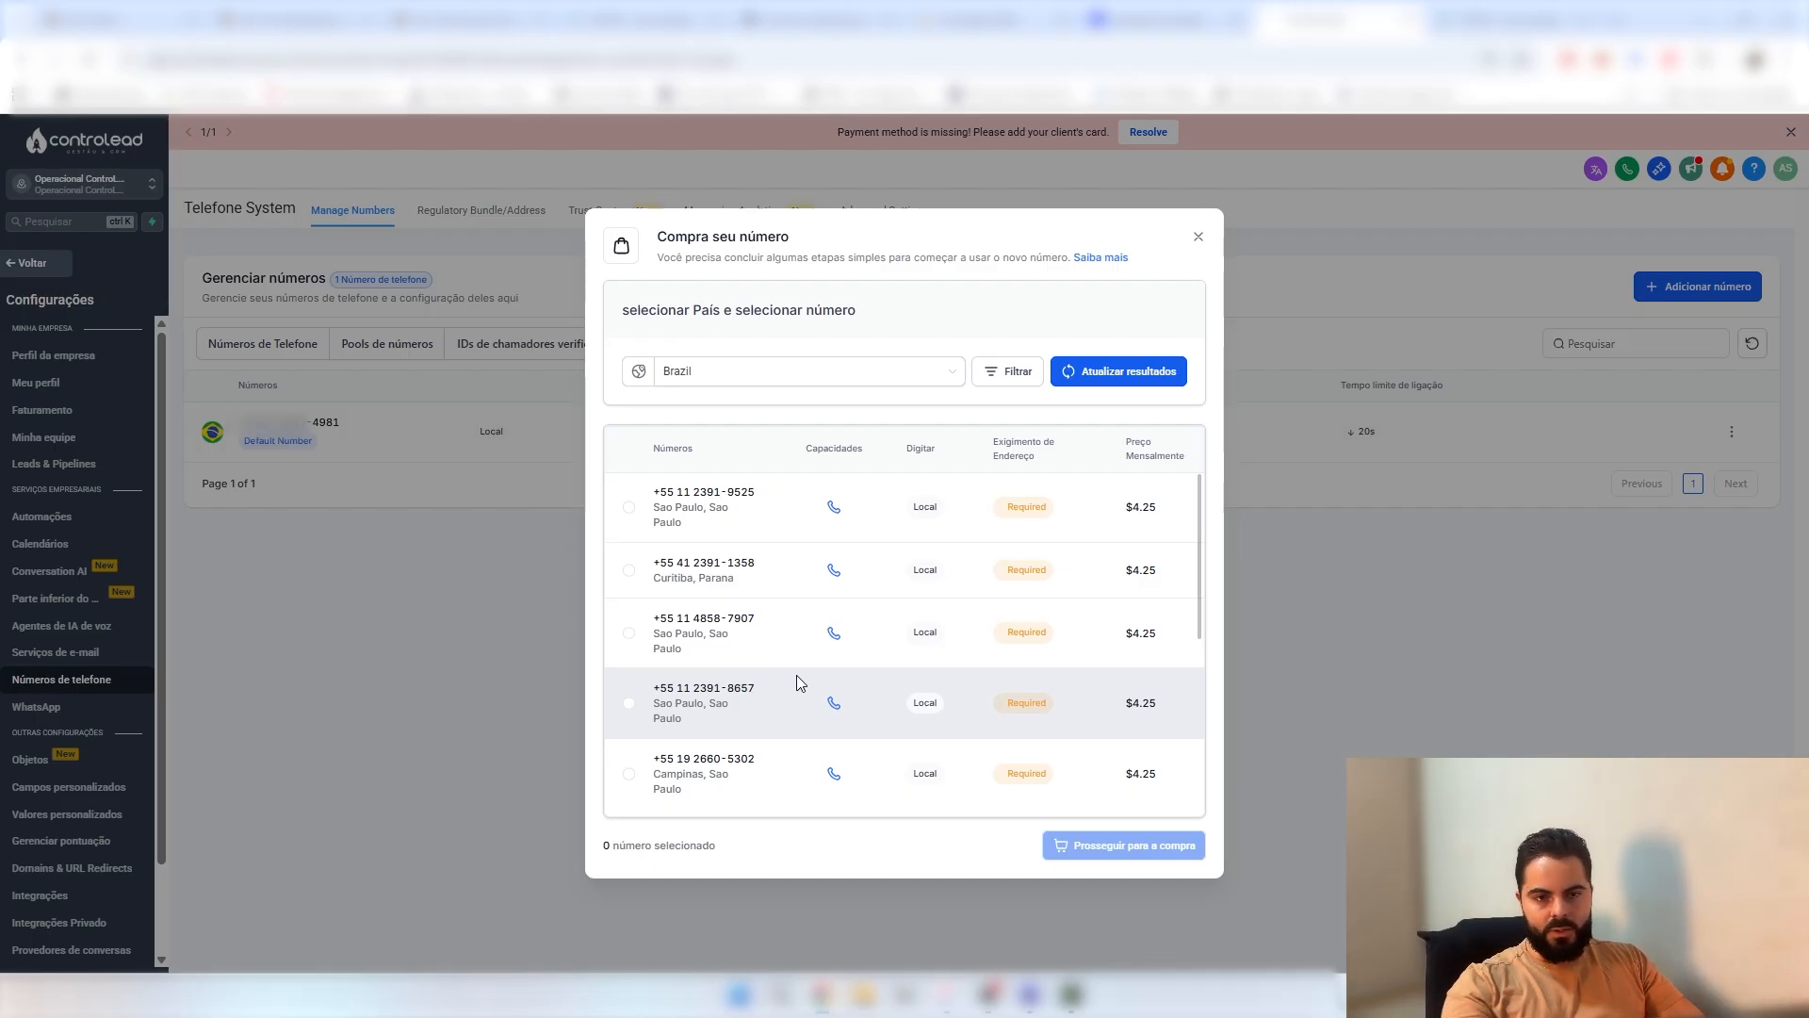
scroll(833, 637, "down", 3)
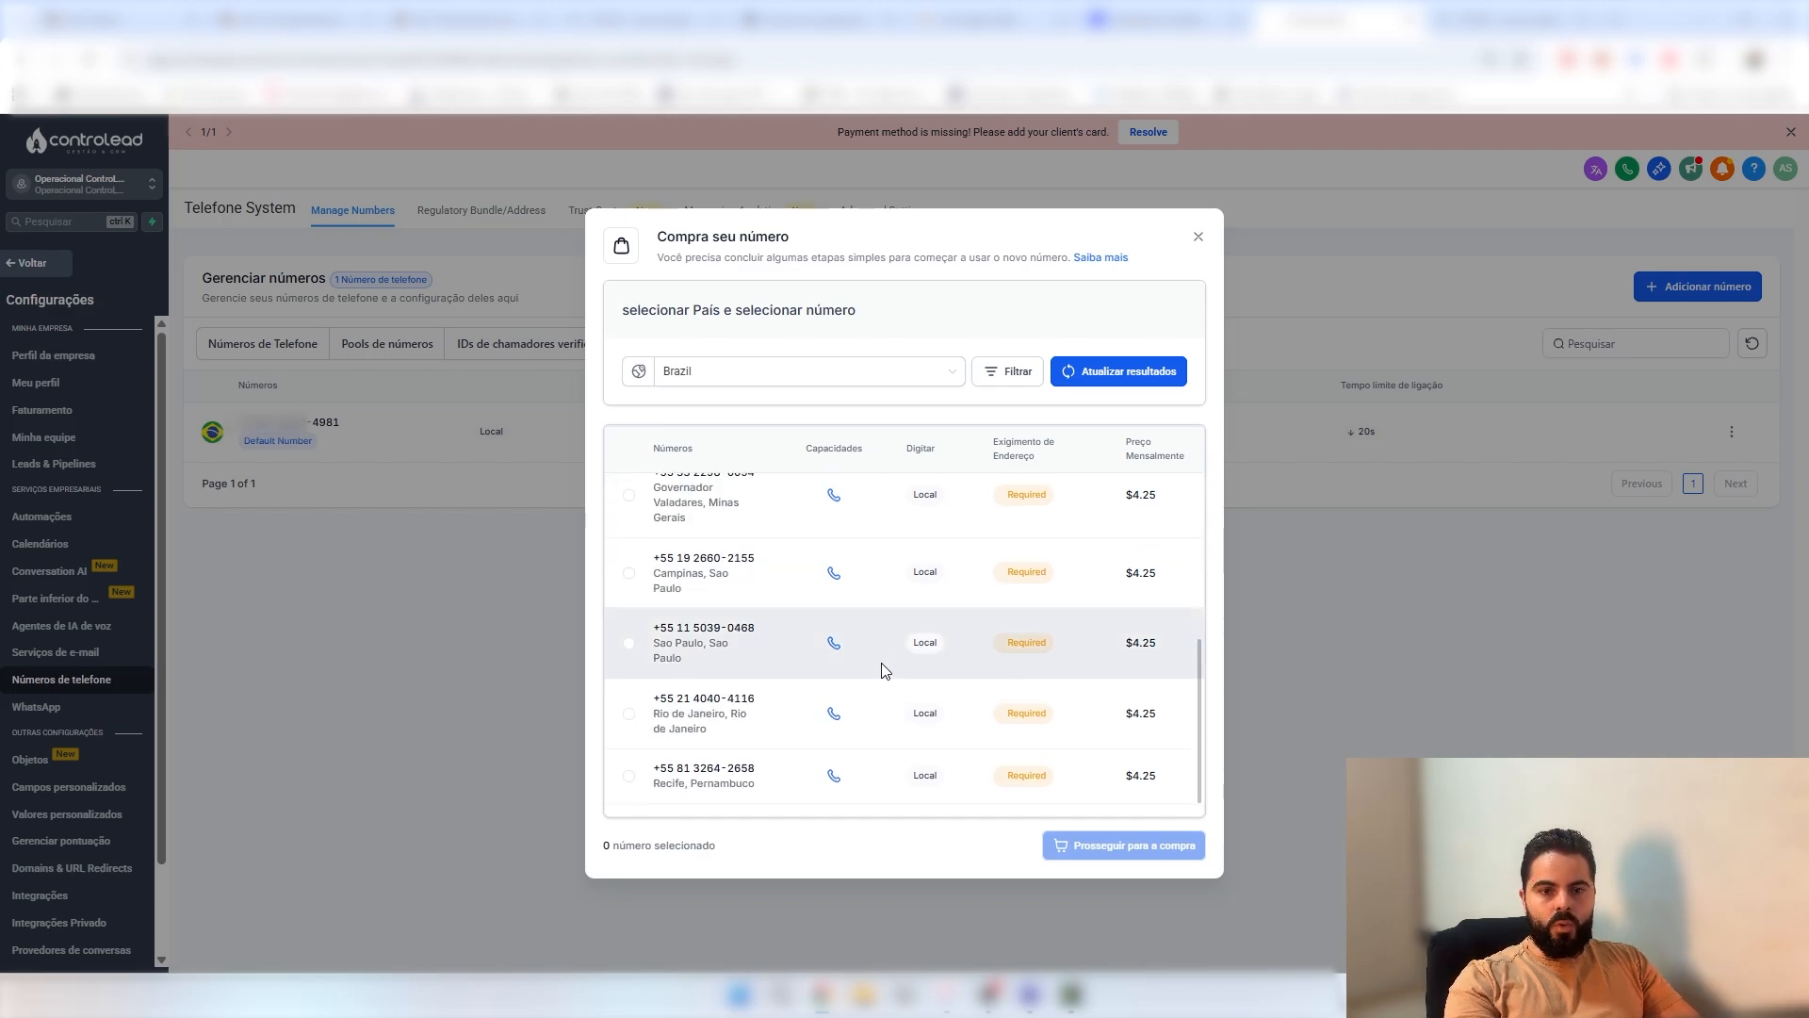
scroll(833, 664, "up", 3)
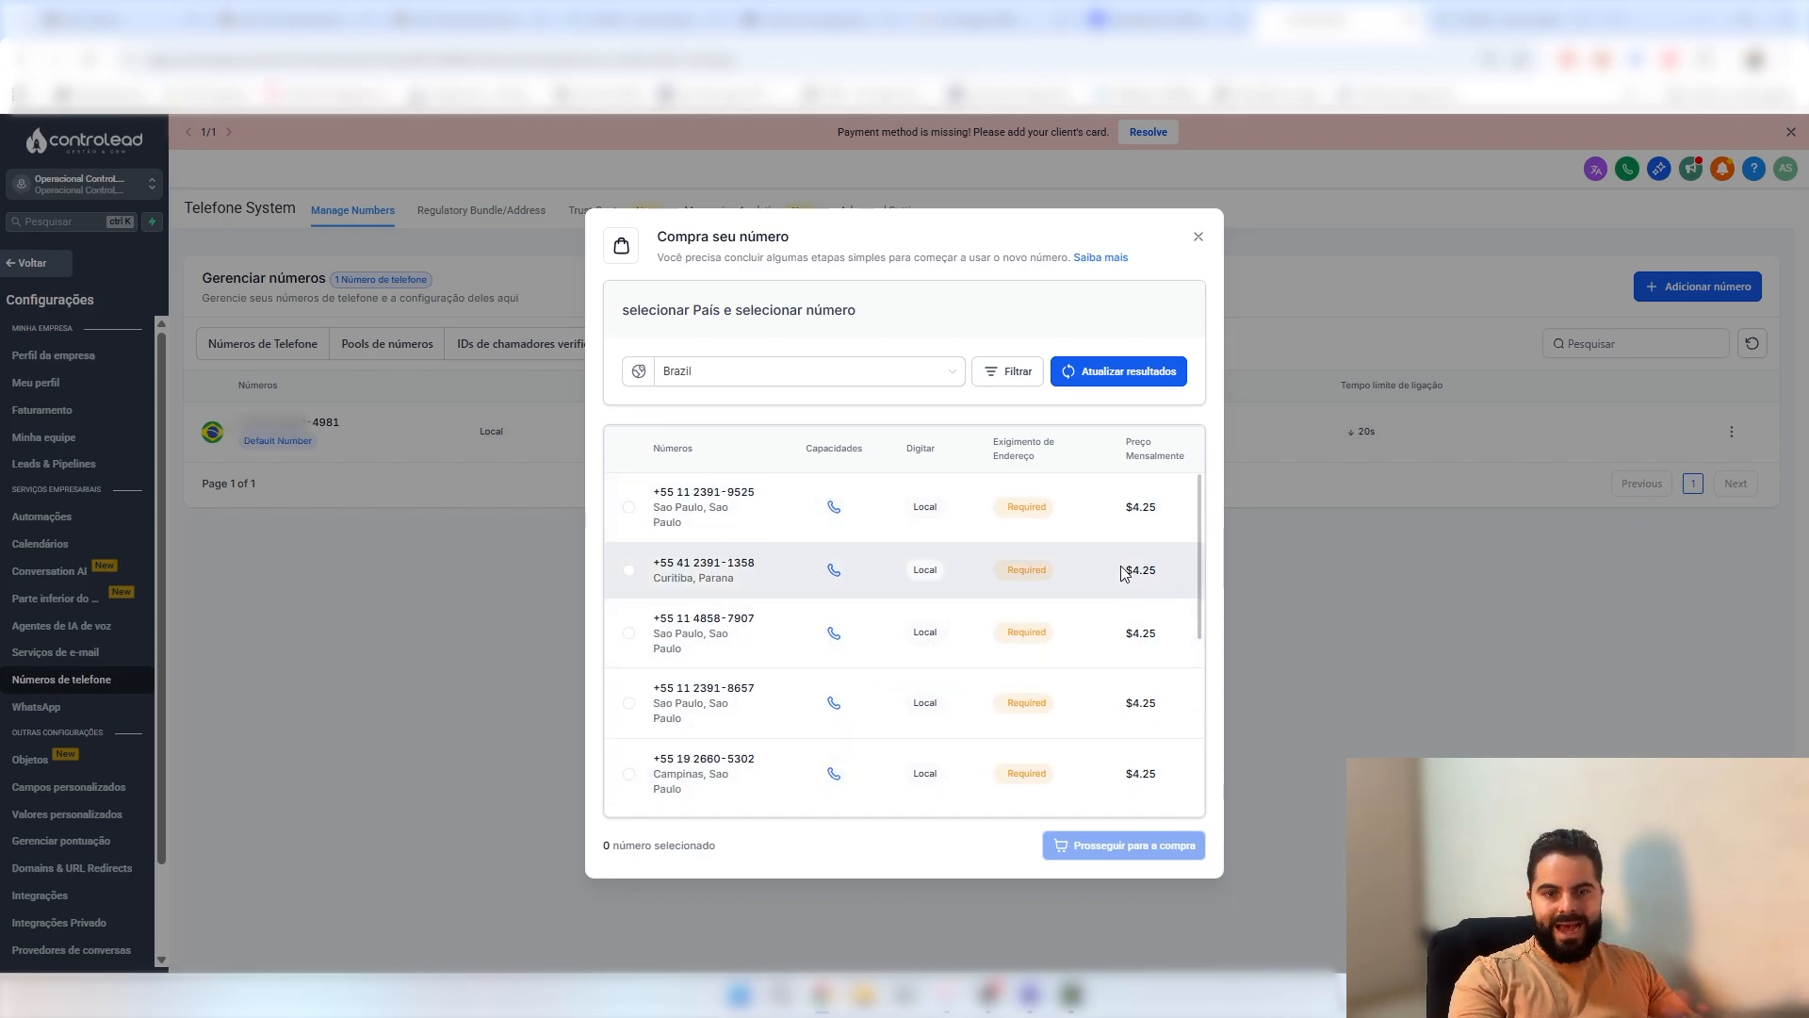
left_click(1116, 375)
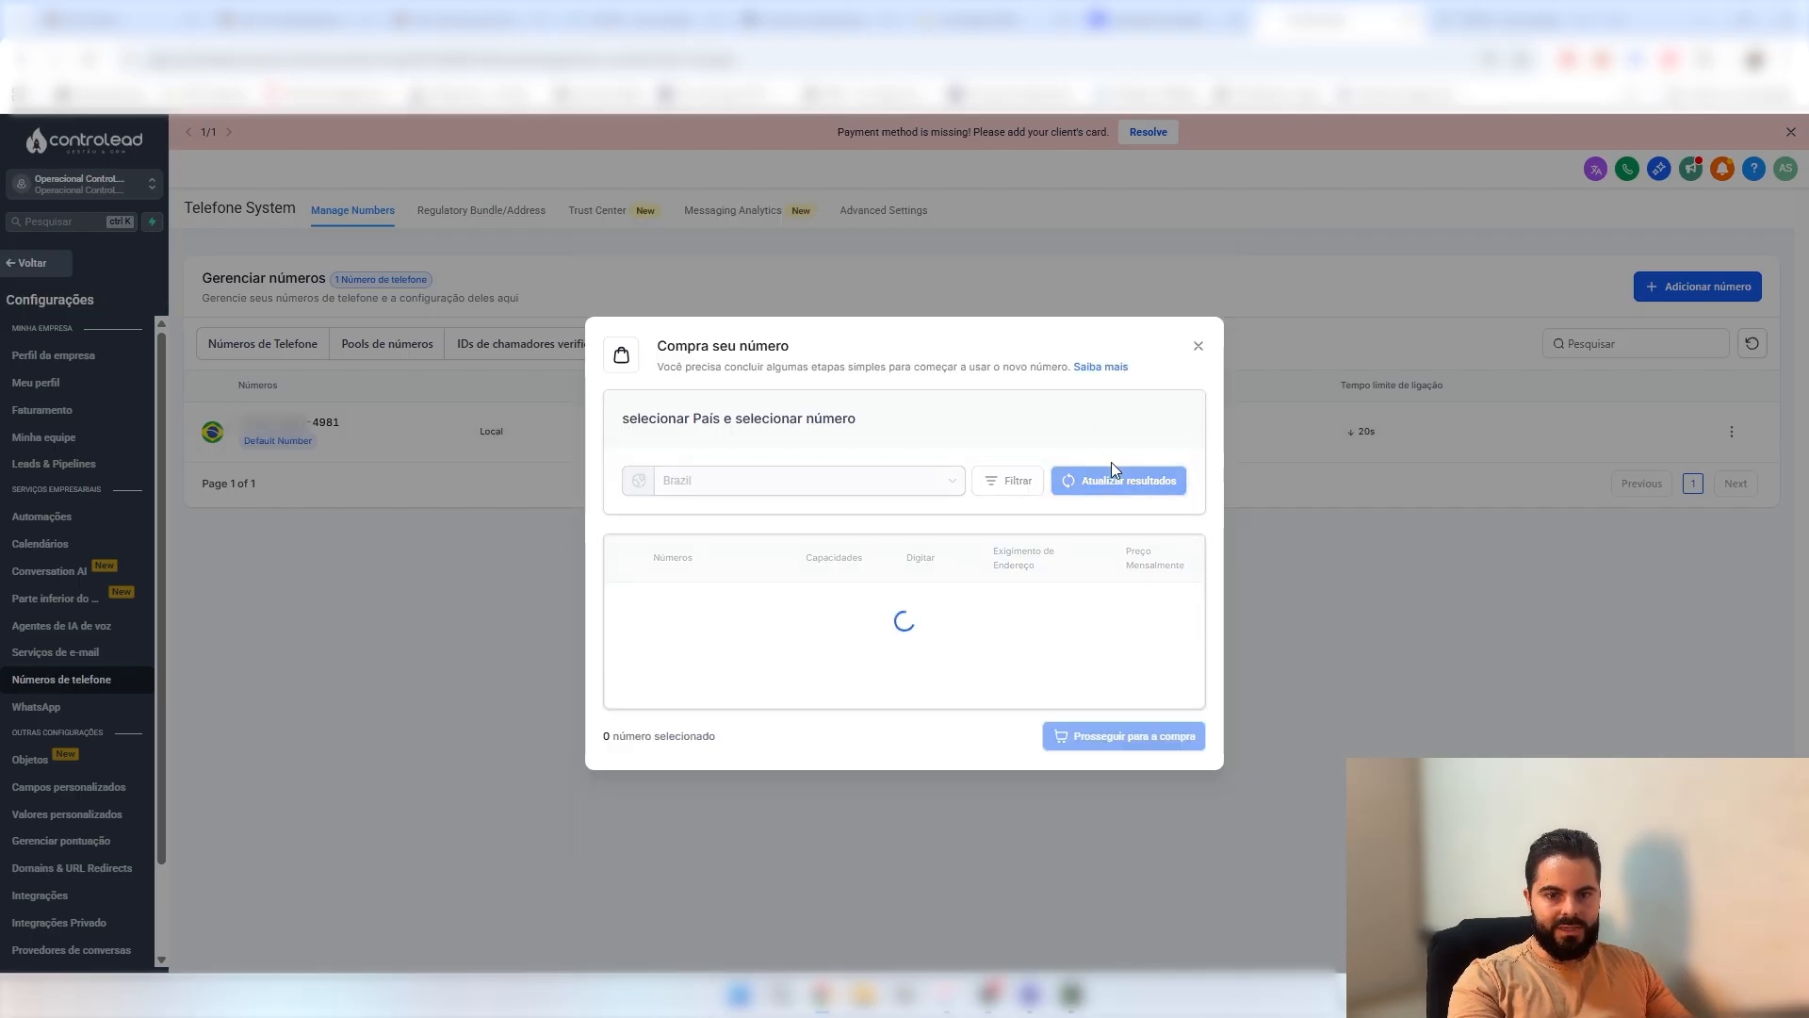
scroll(937, 601, "down", 5)
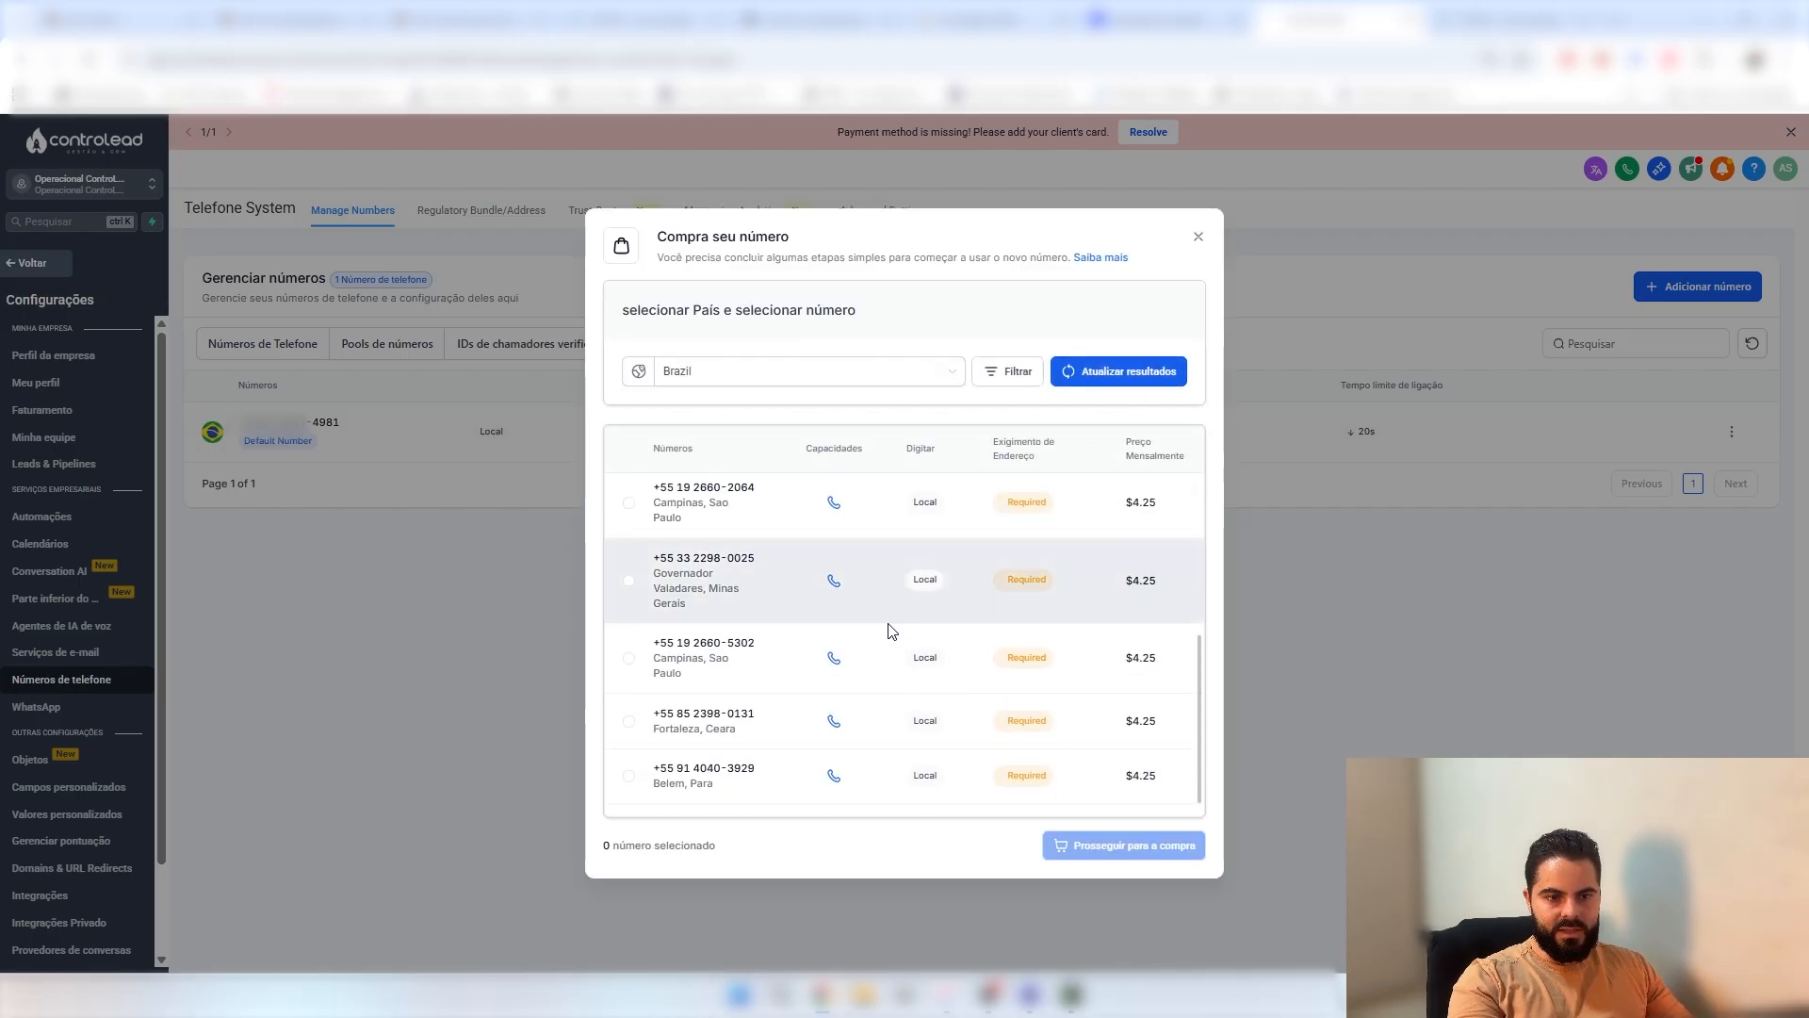
left_click(1114, 375)
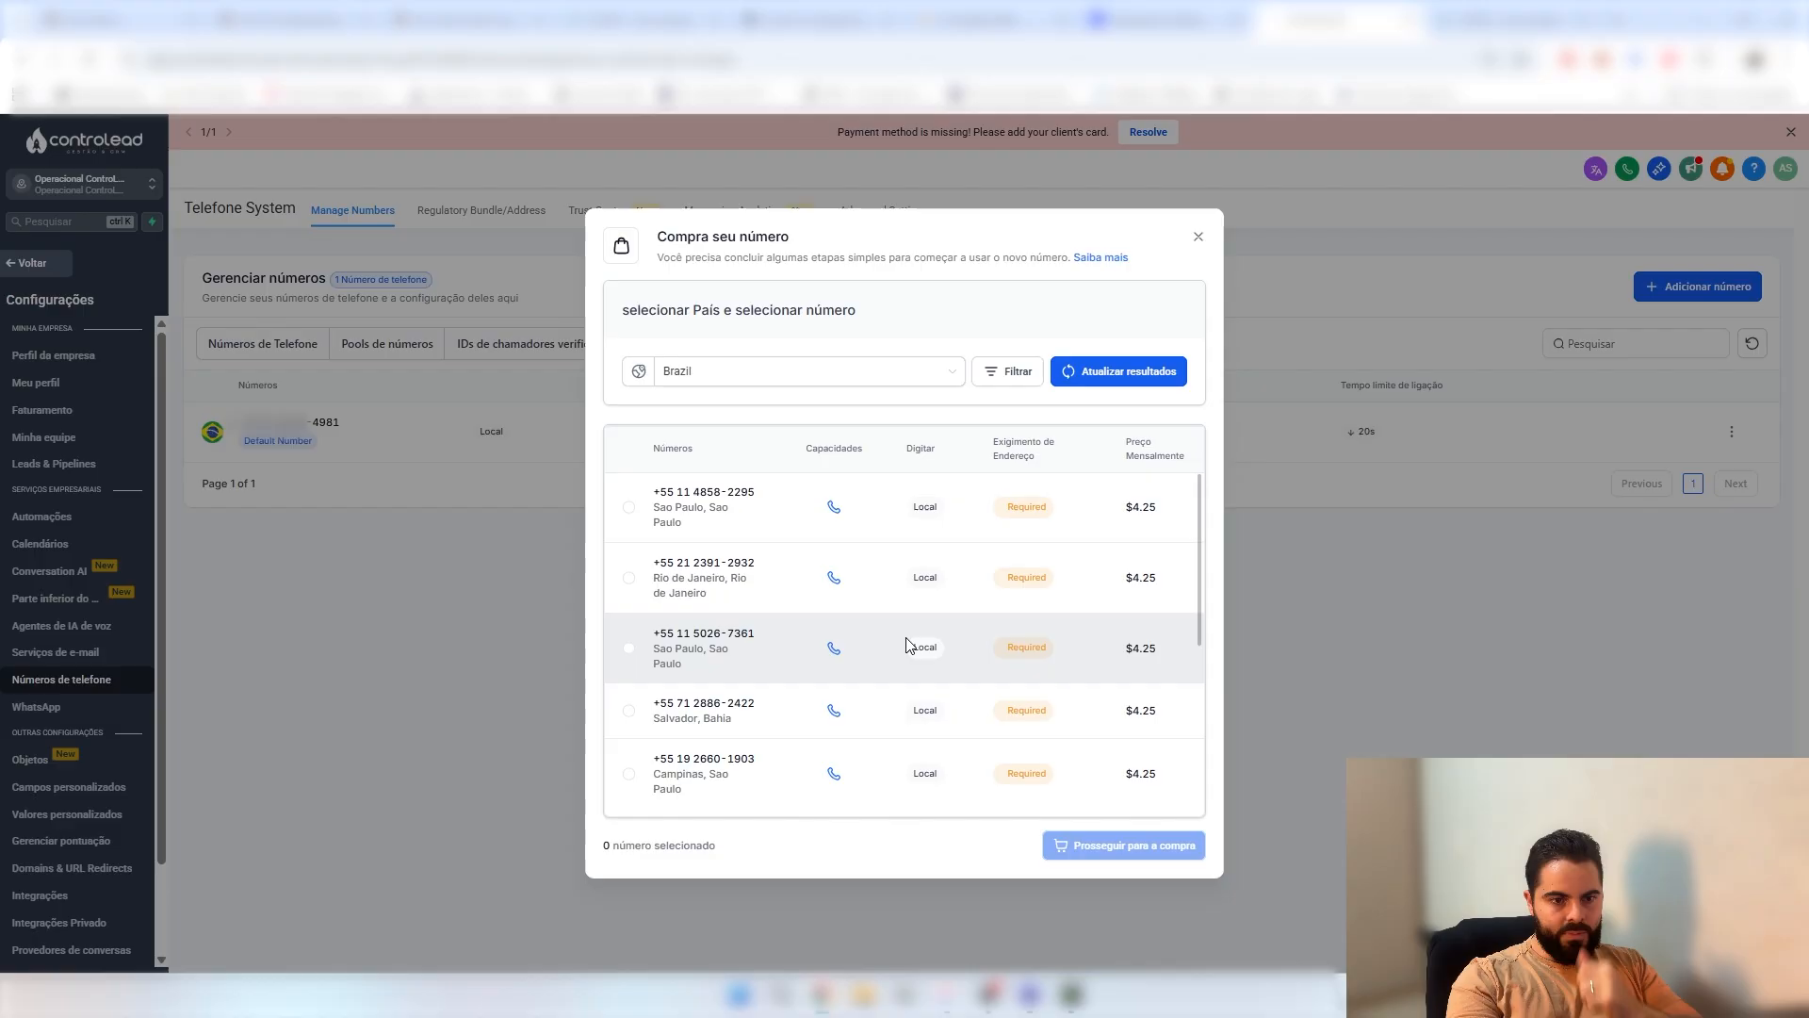
- Set the number filter to match the first part of the number
left_click(1015, 386)
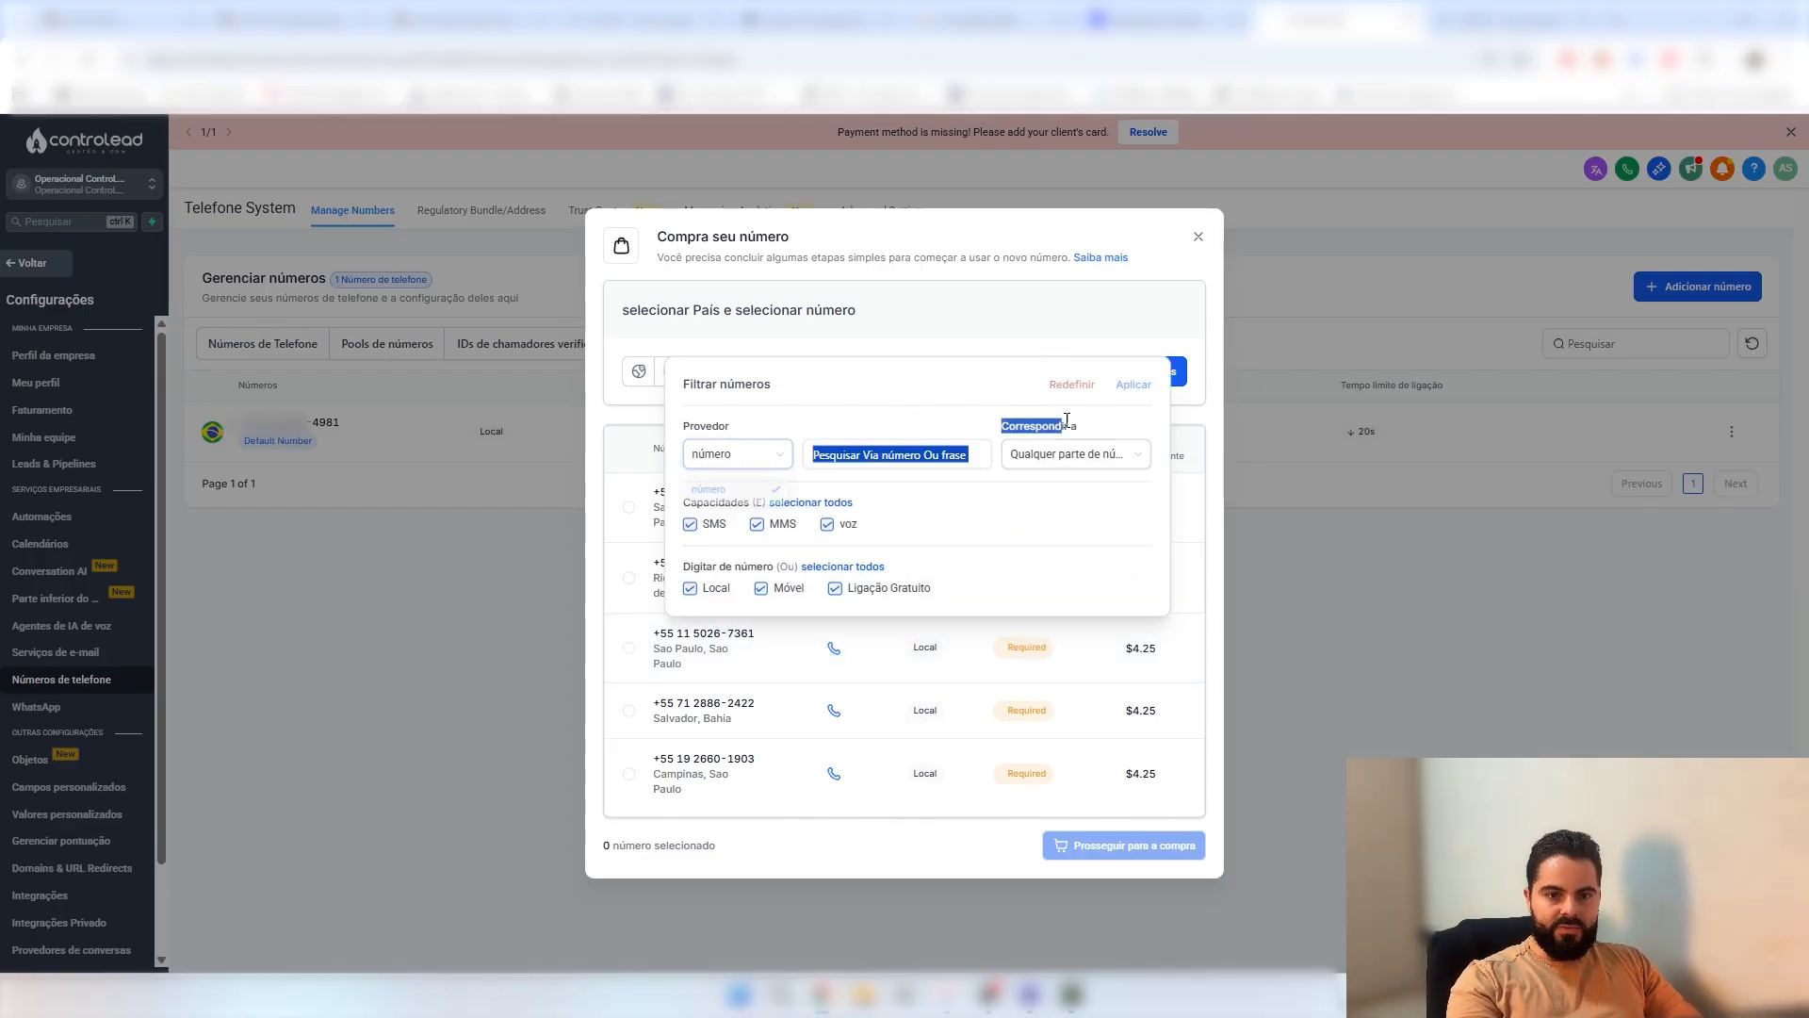
left_click(1073, 456)
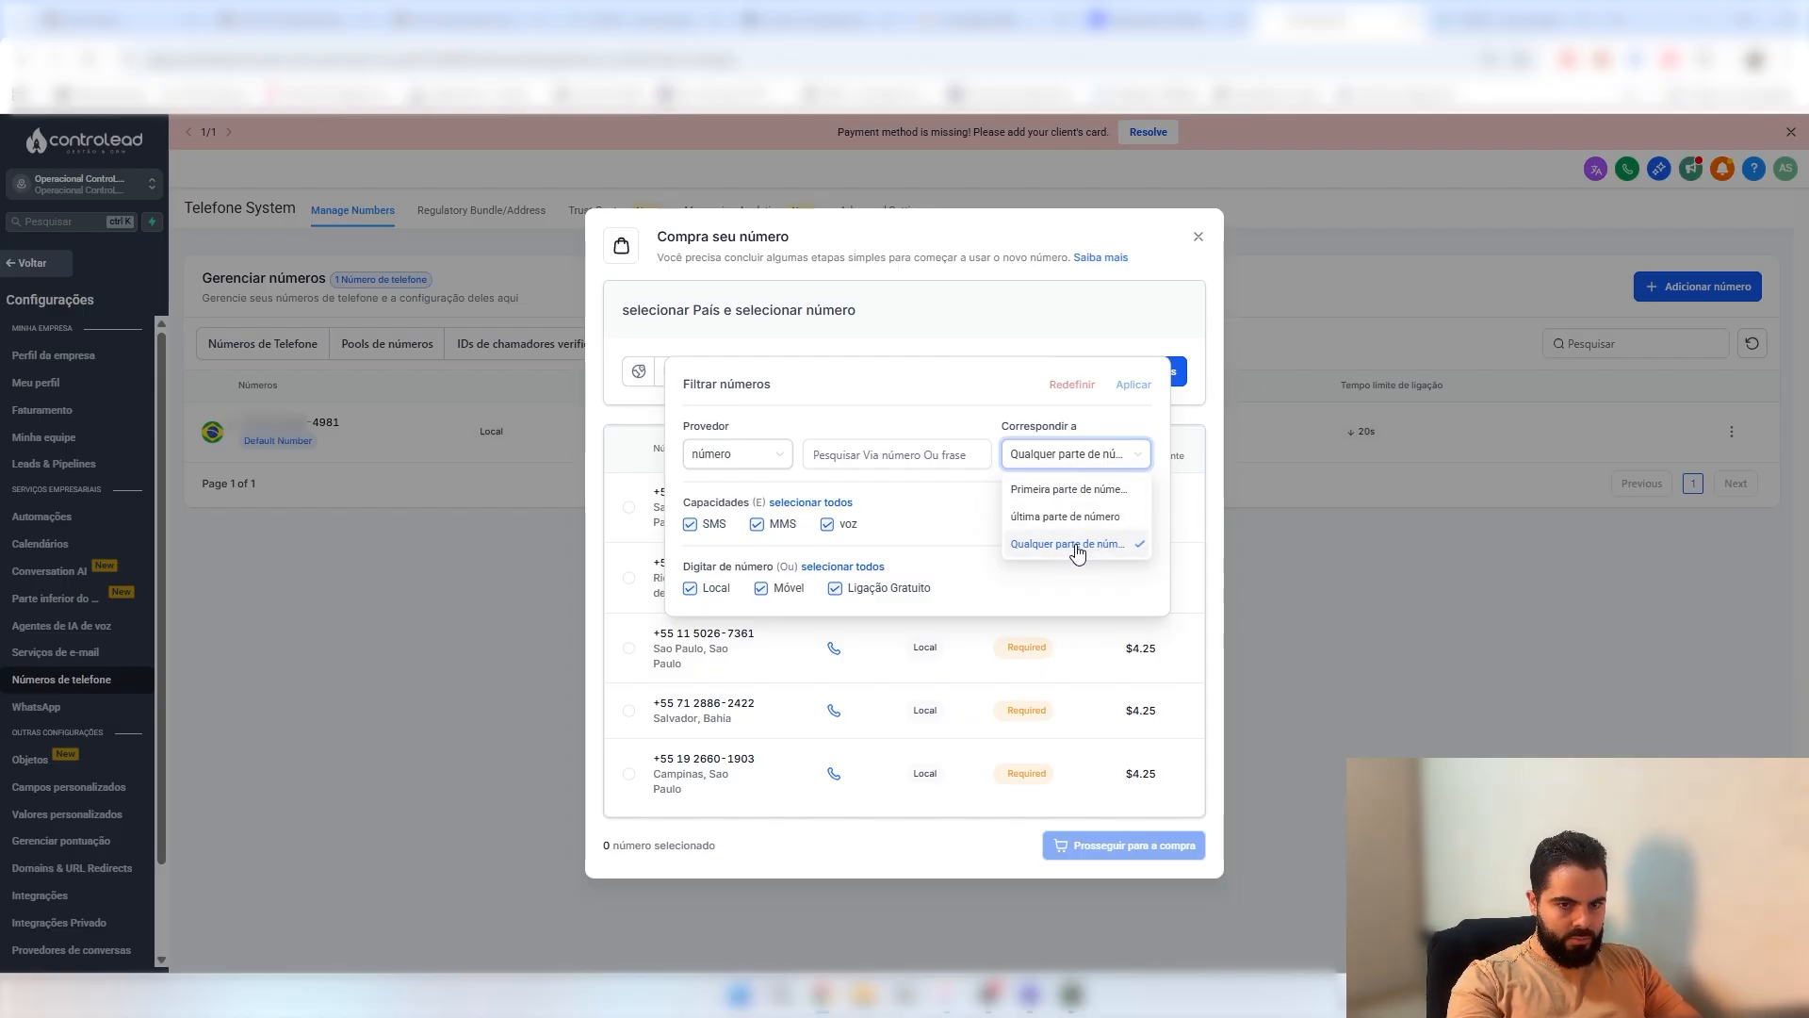
left_click(1062, 490)
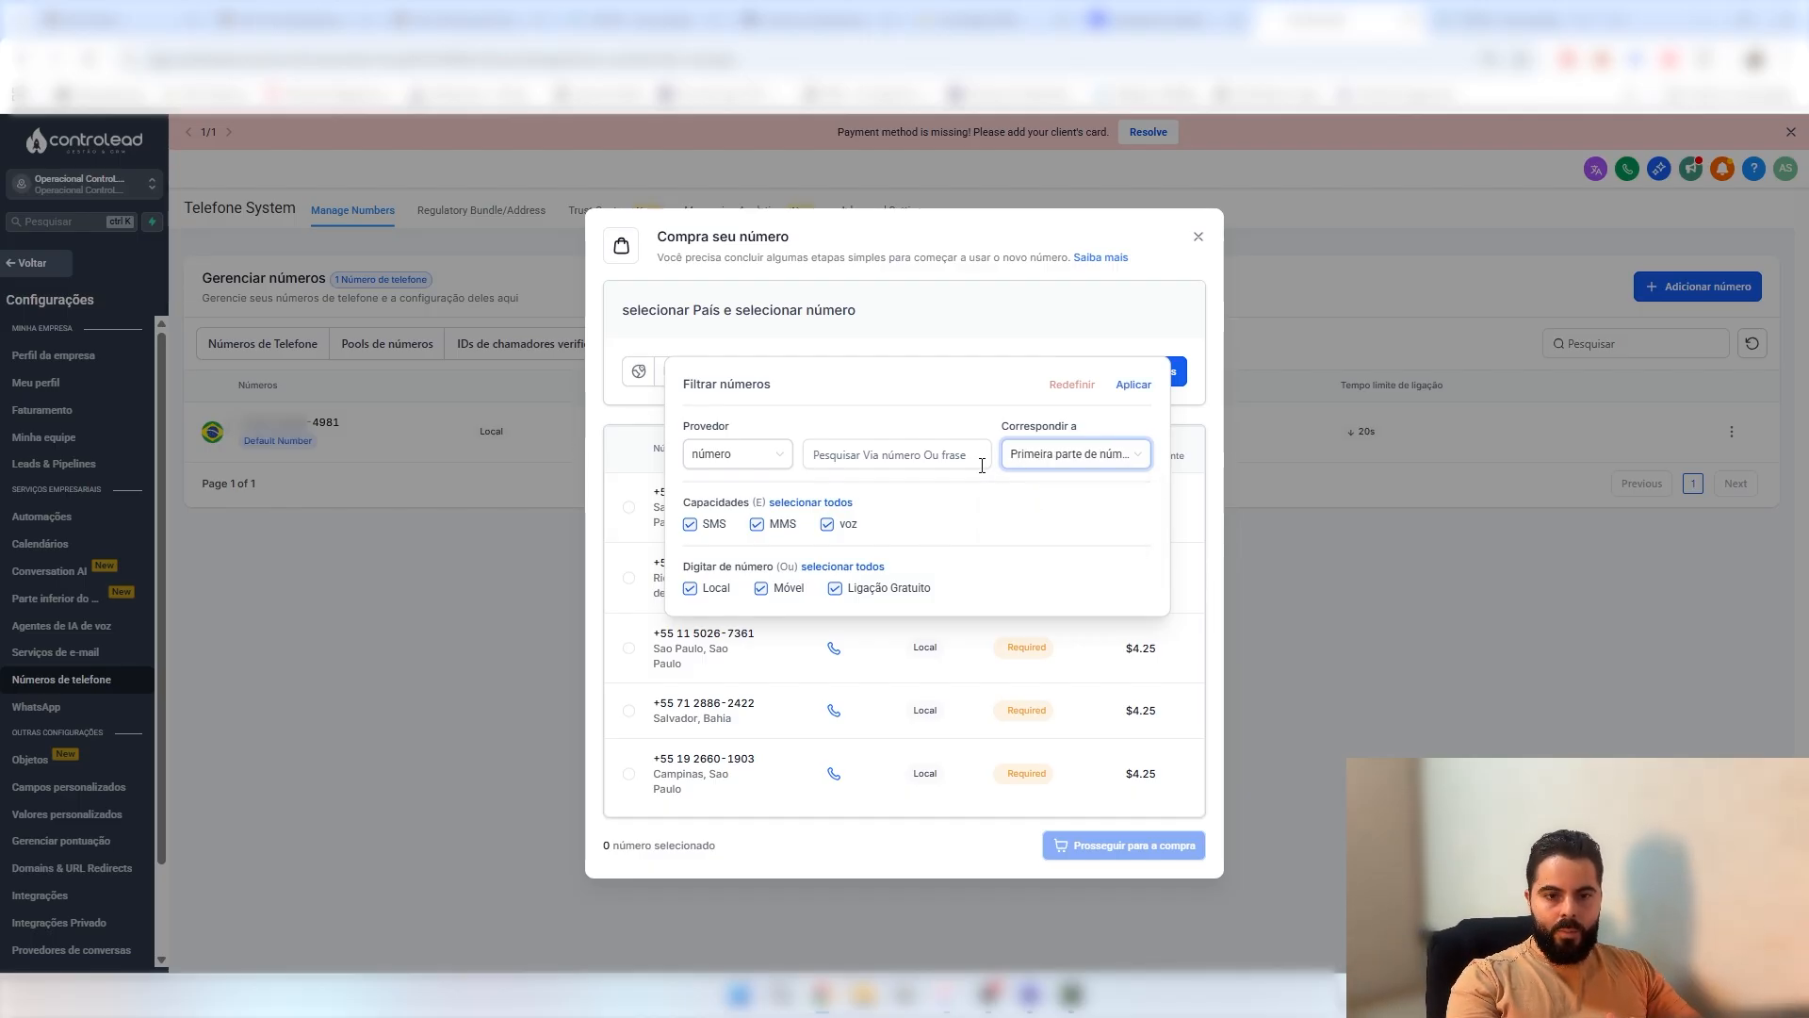
- Enter 5555555 as the number to search for in the filter
left_click(950, 455)
type("555")
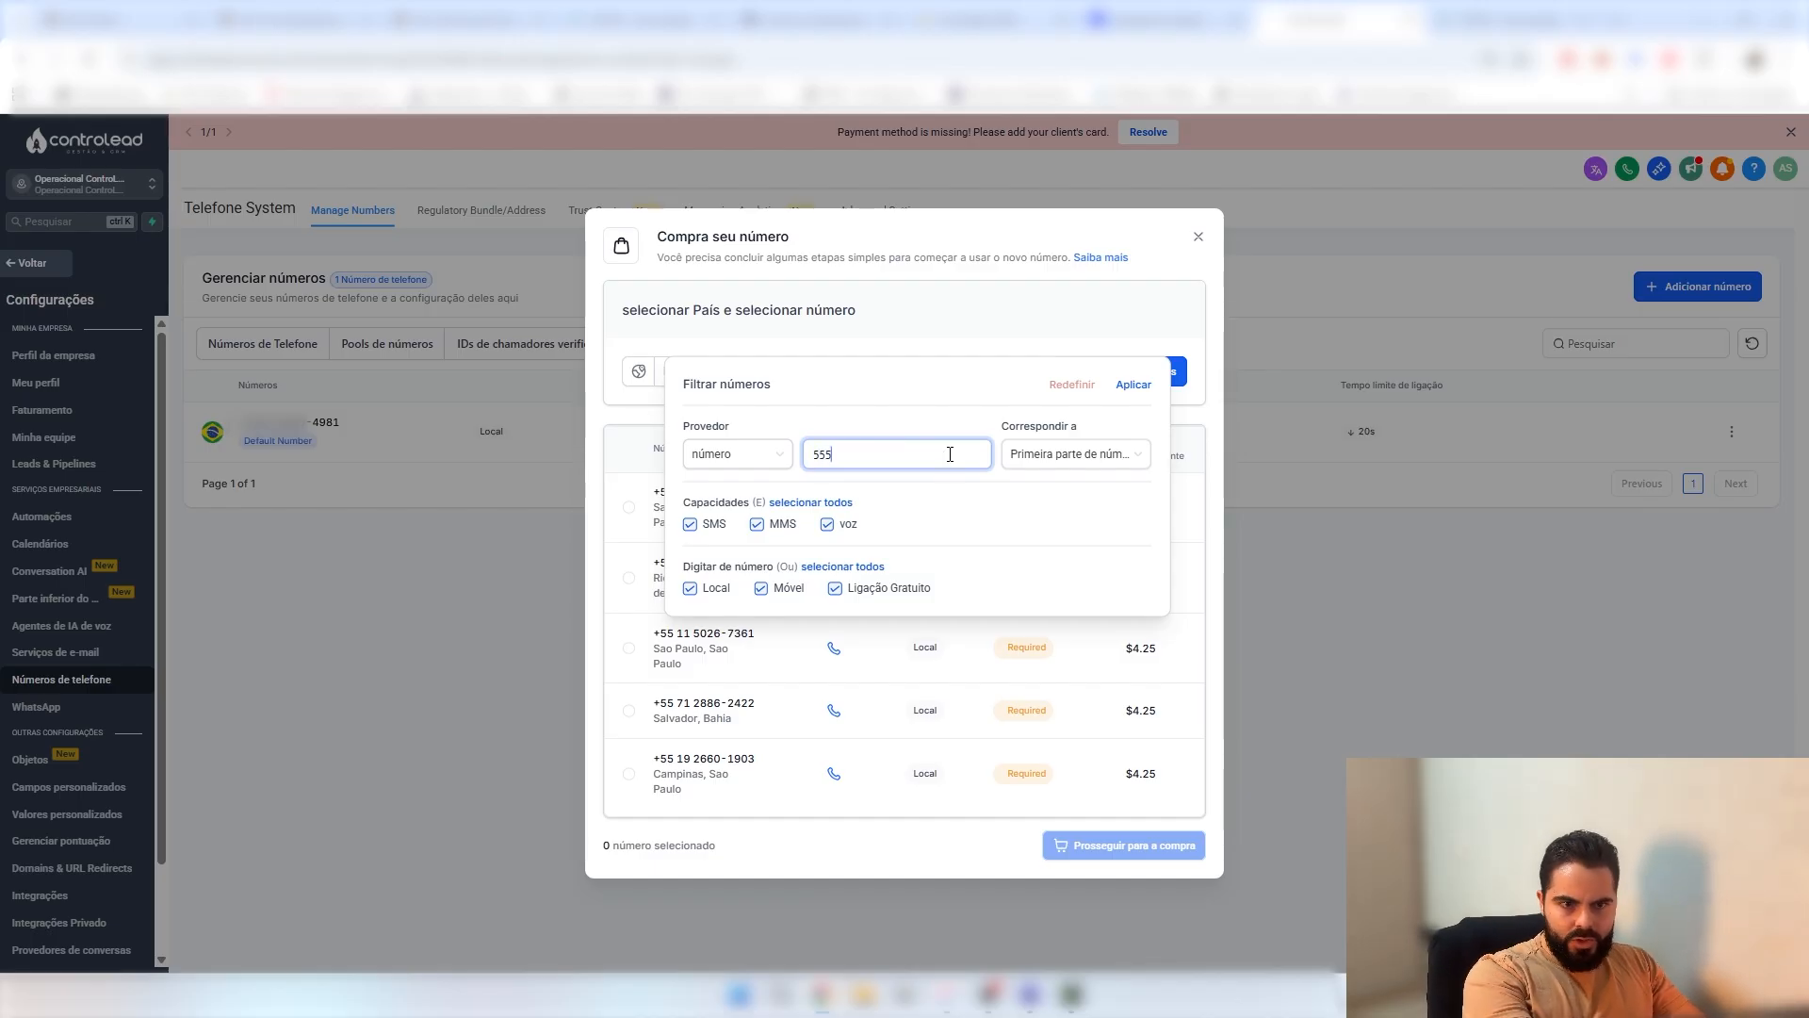
type("5555")
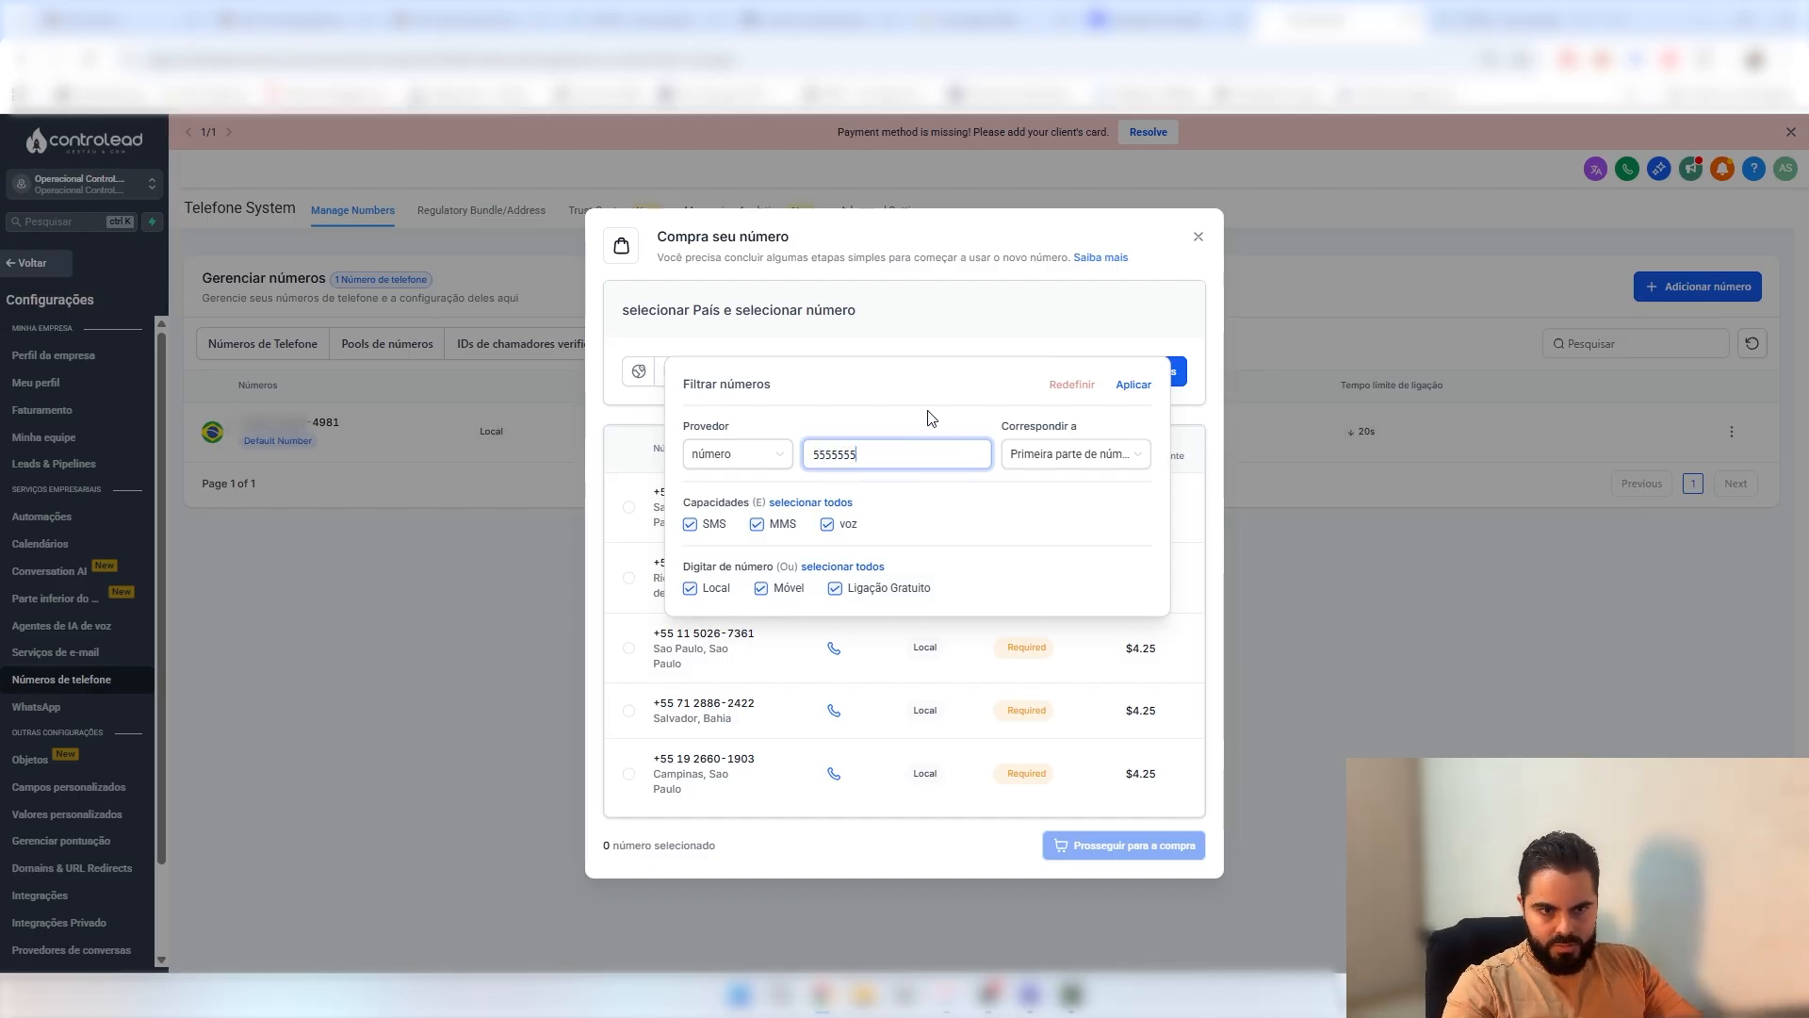
- Replace the filter's search number with 55618181 and apply the filter to the Brazilian numbers
left_click_drag(877, 457, 913, 457)
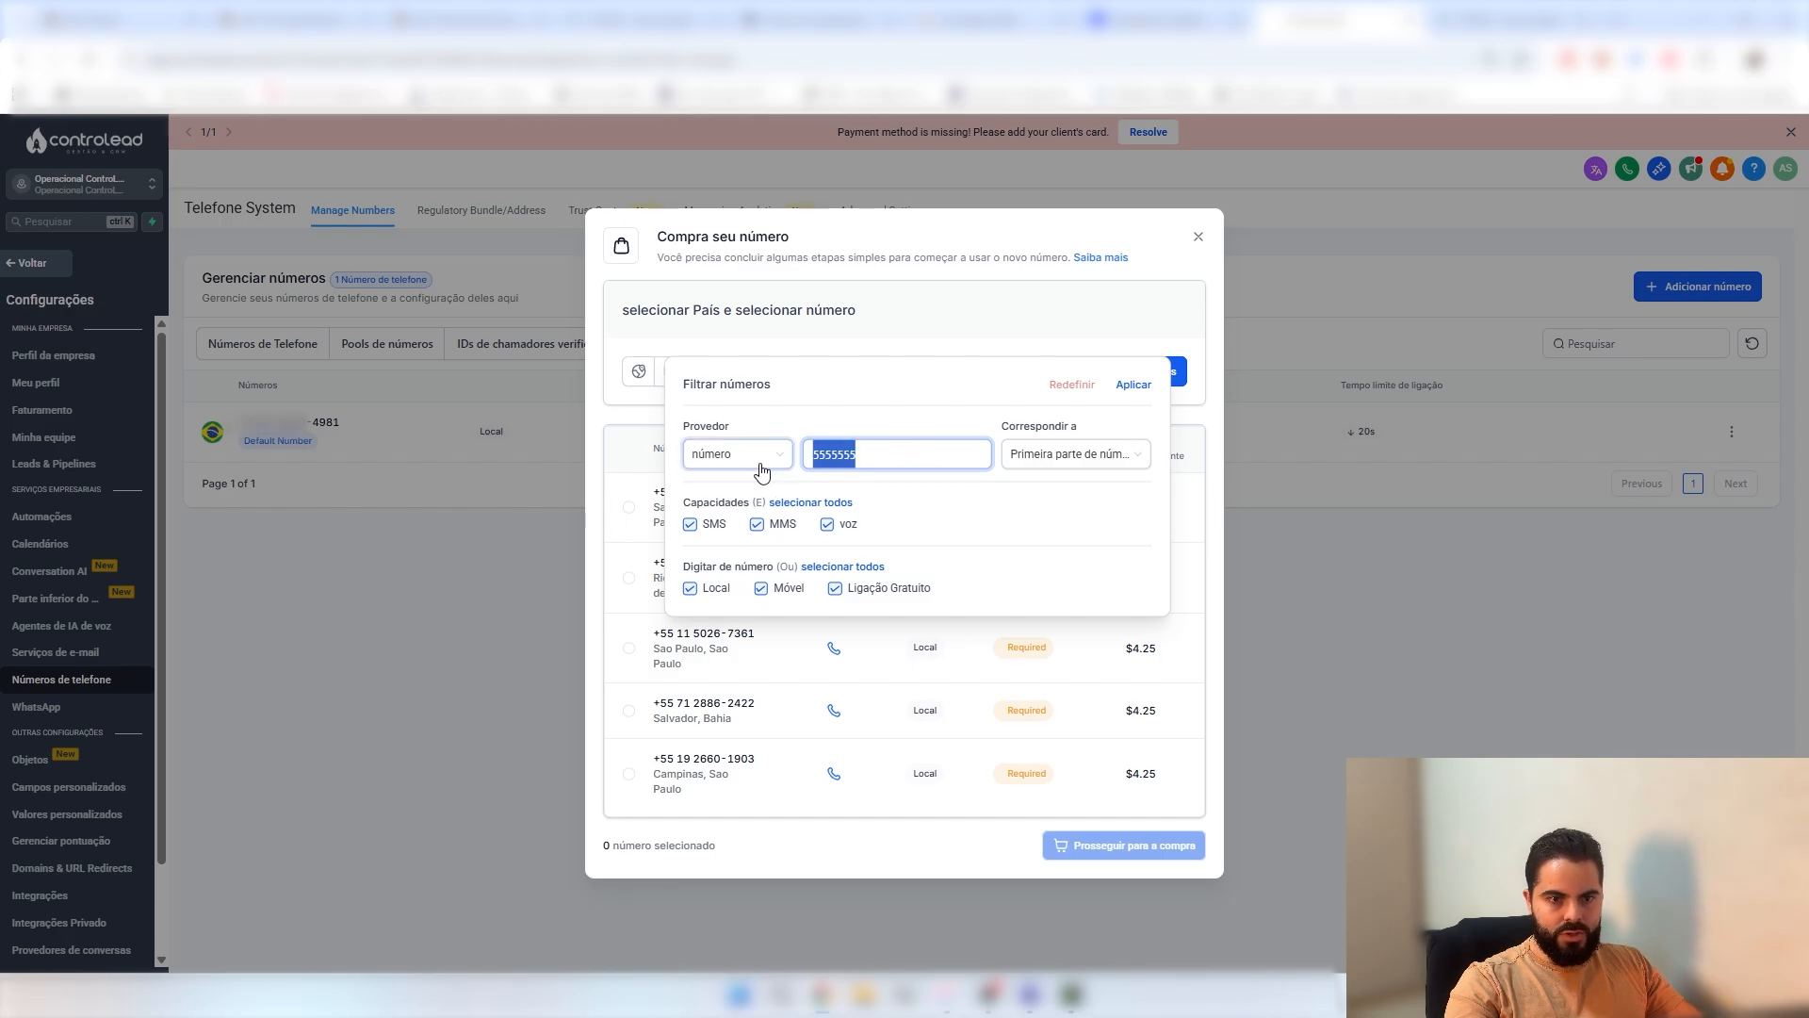
double_click(913, 457)
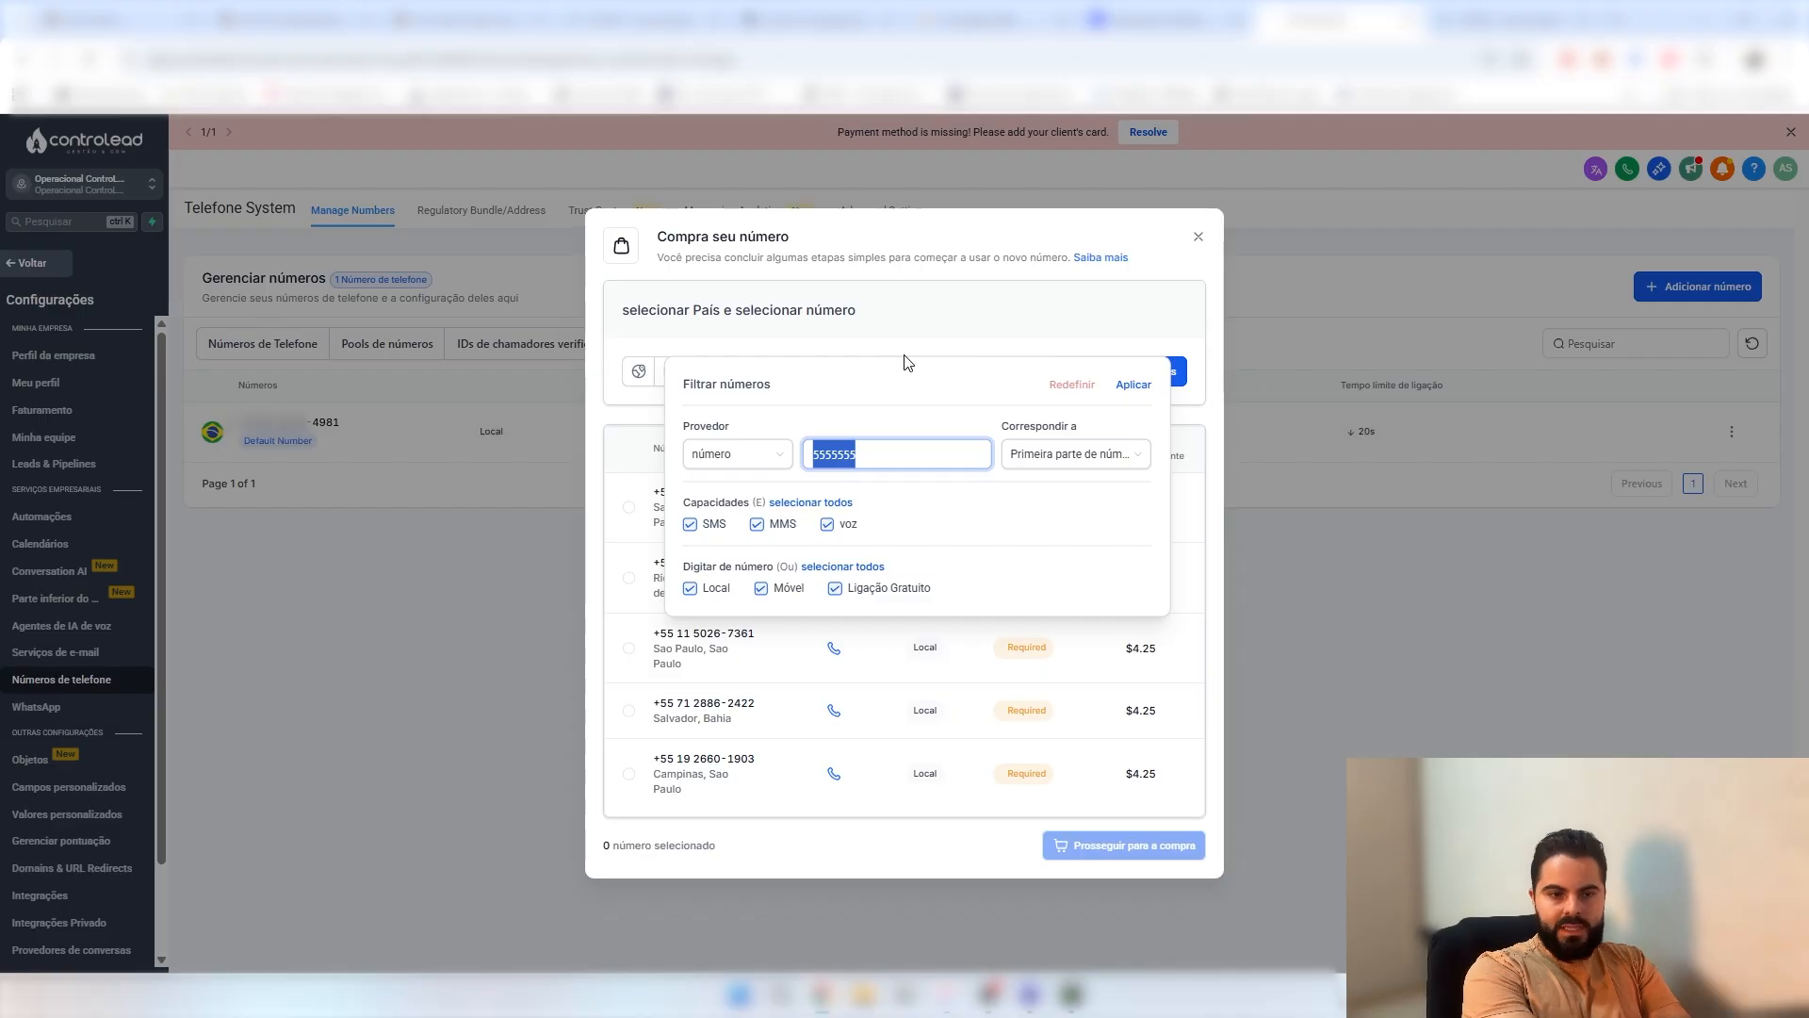
type("55")
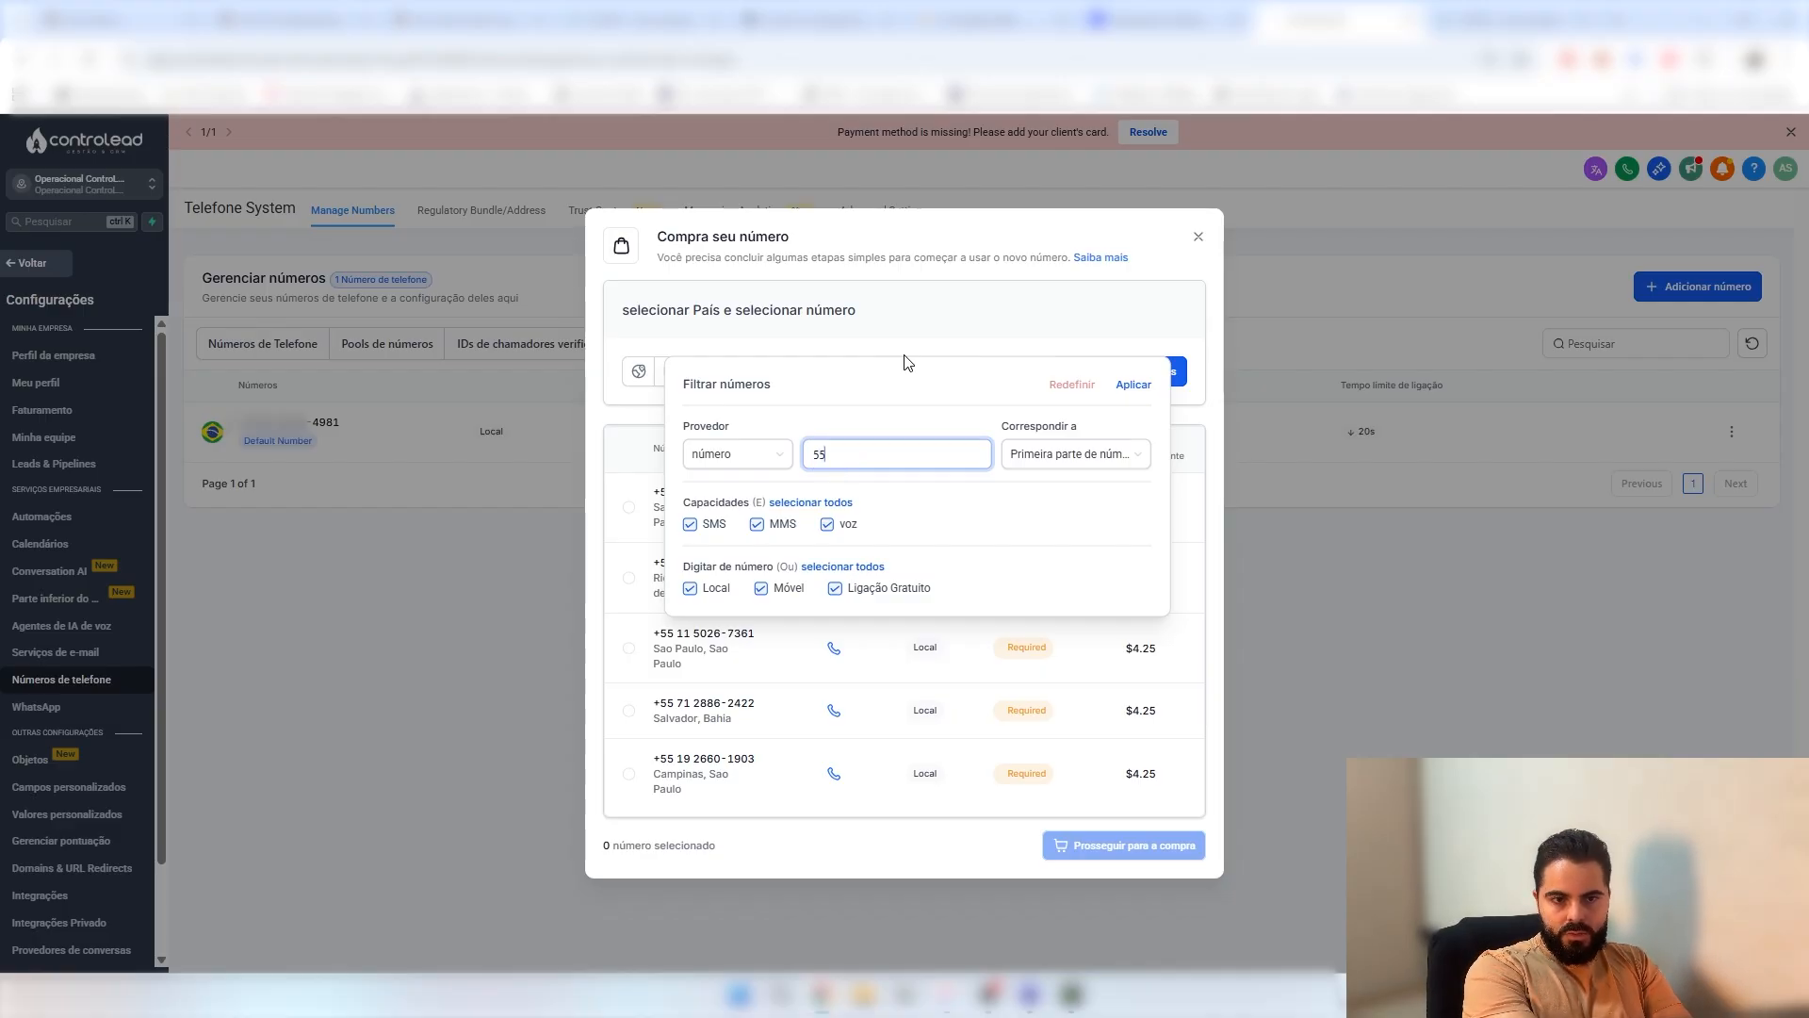
type("61")
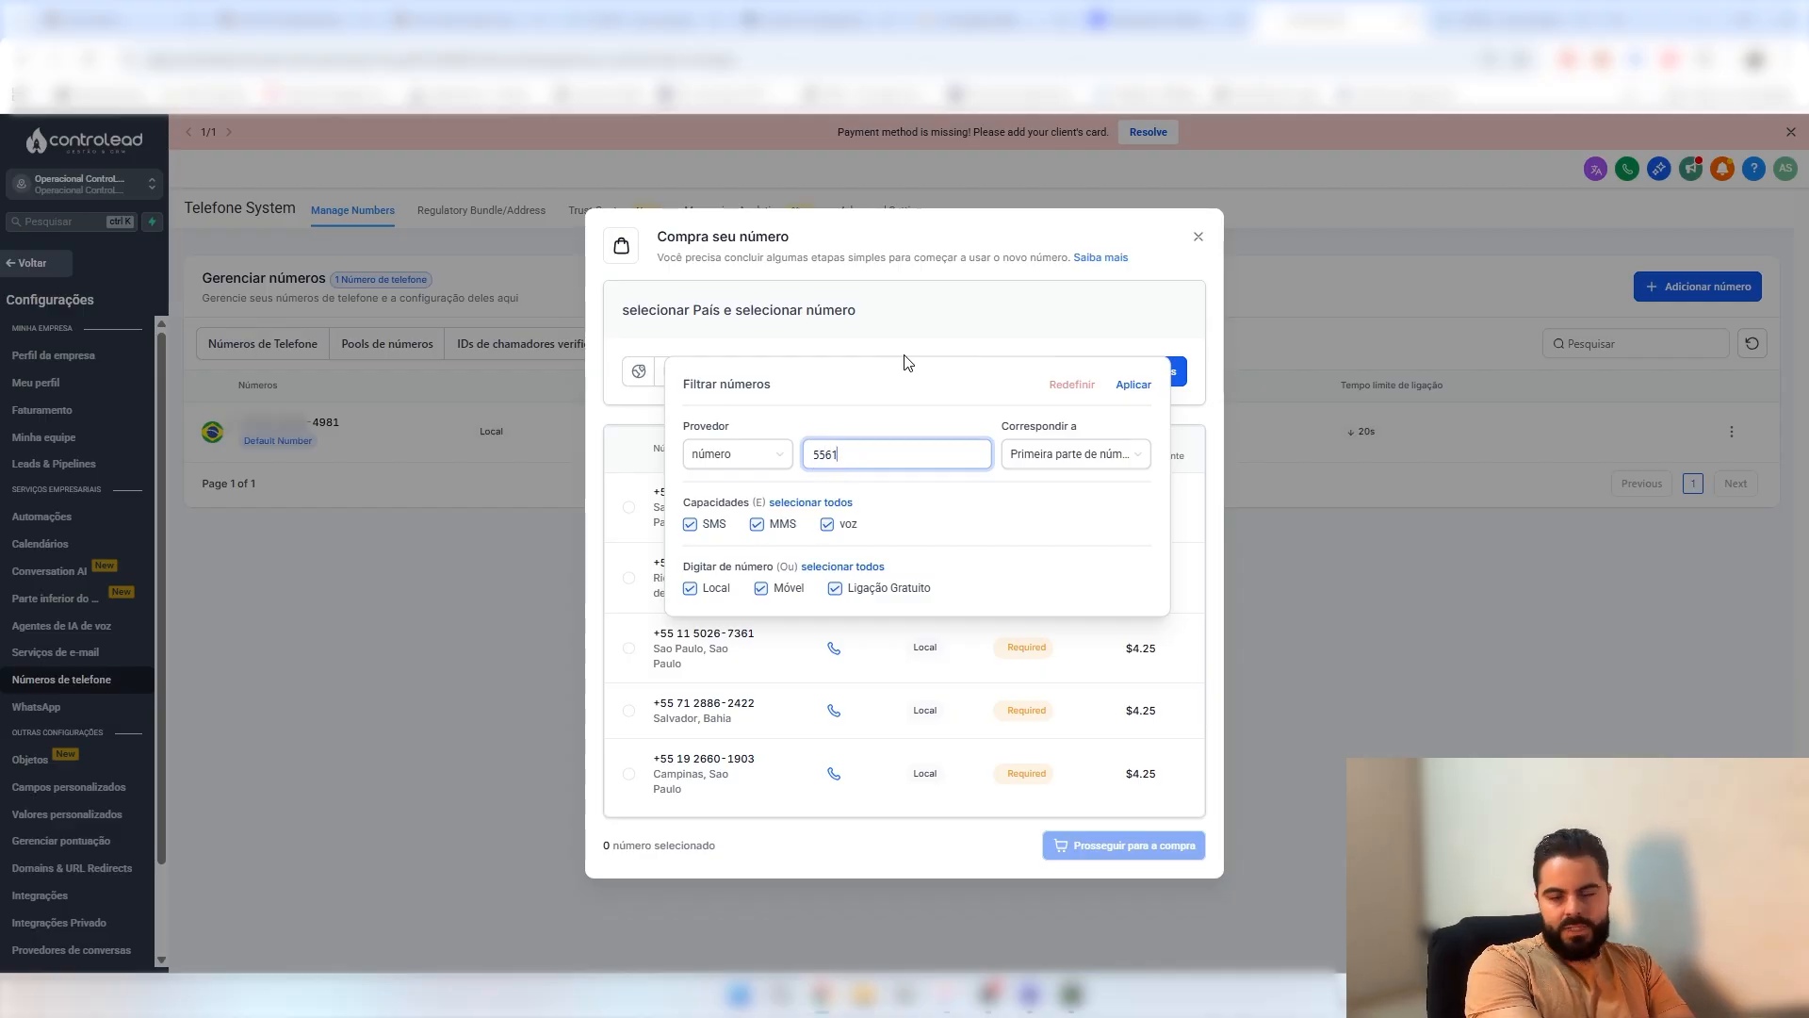
type("8184")
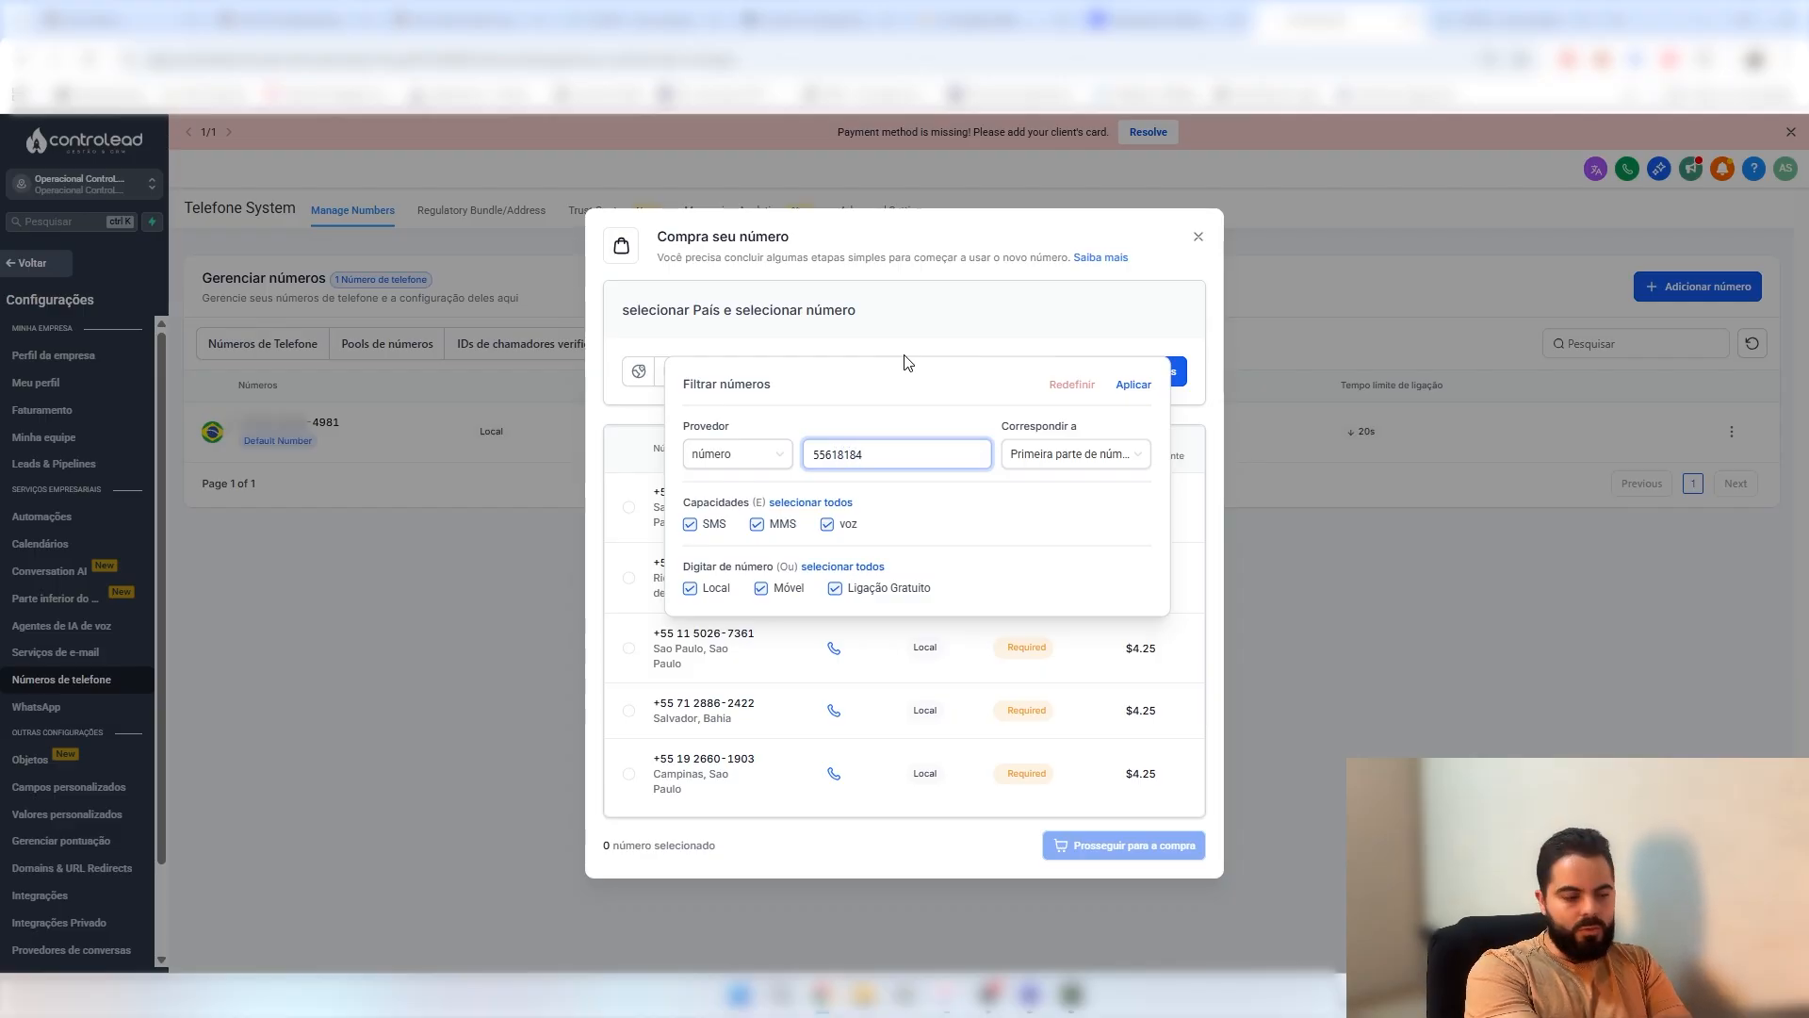
key("BackSpace")
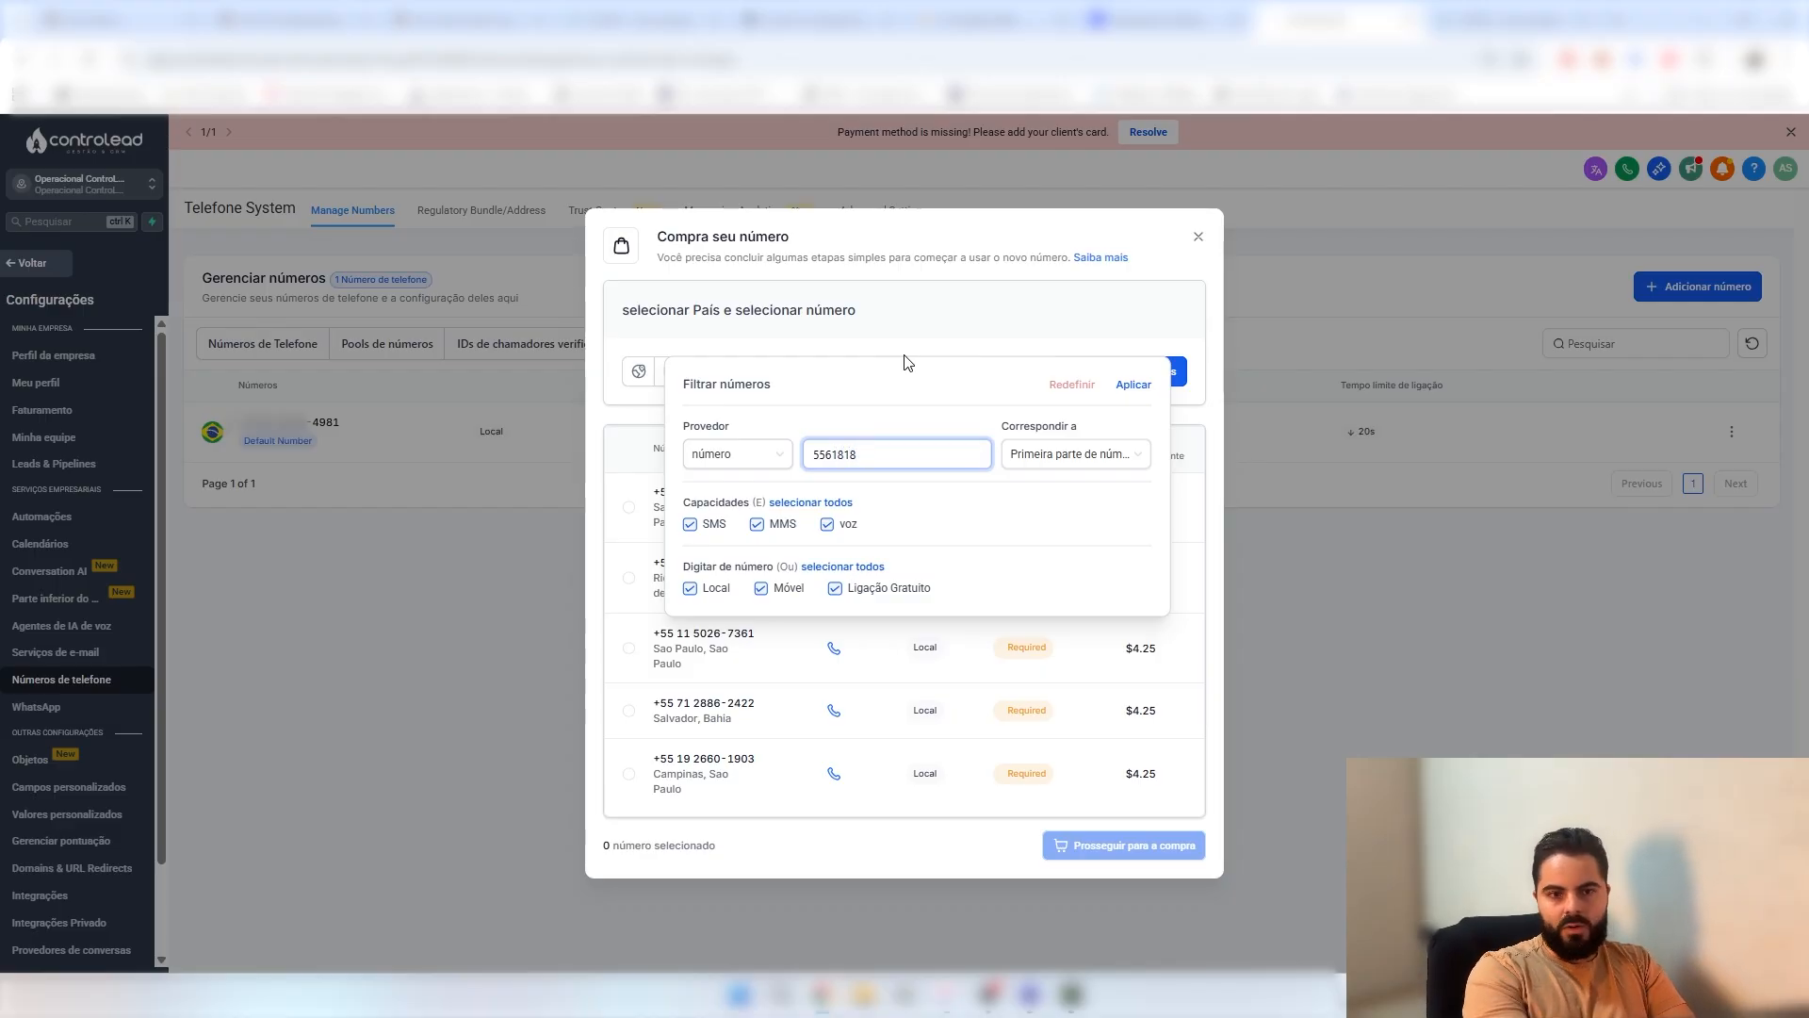
type("1")
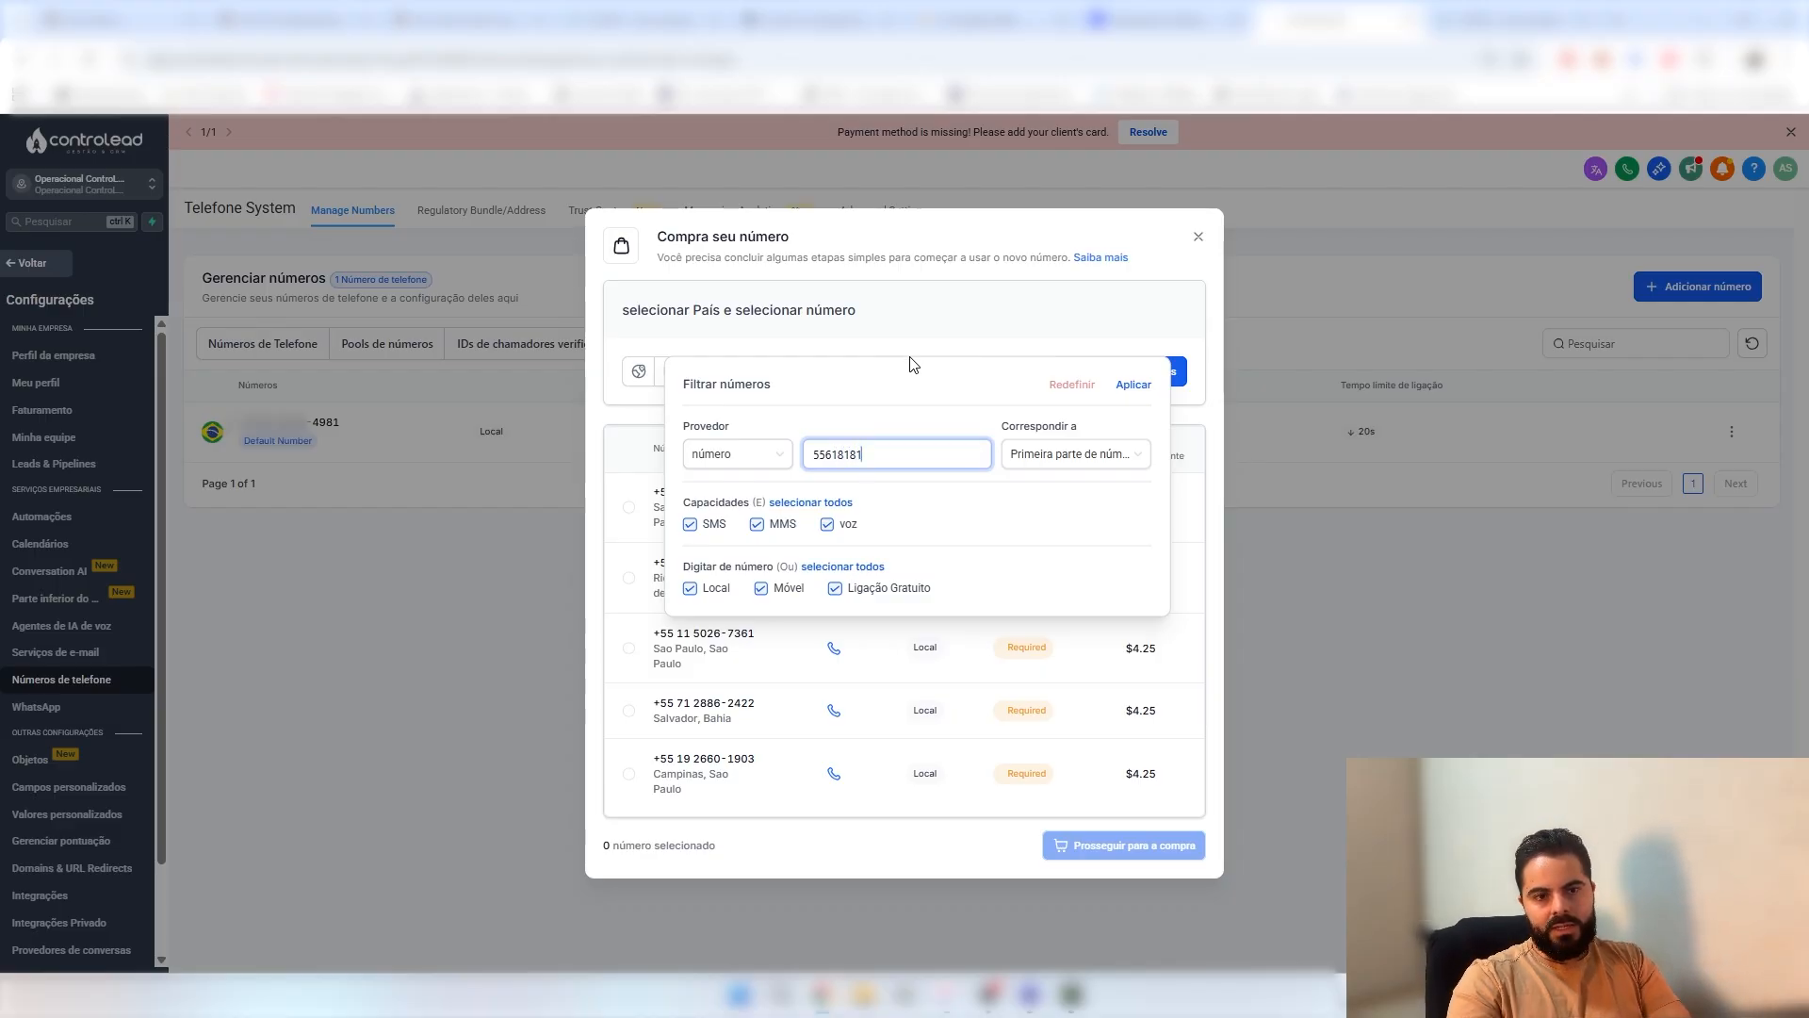
left_click(1130, 393)
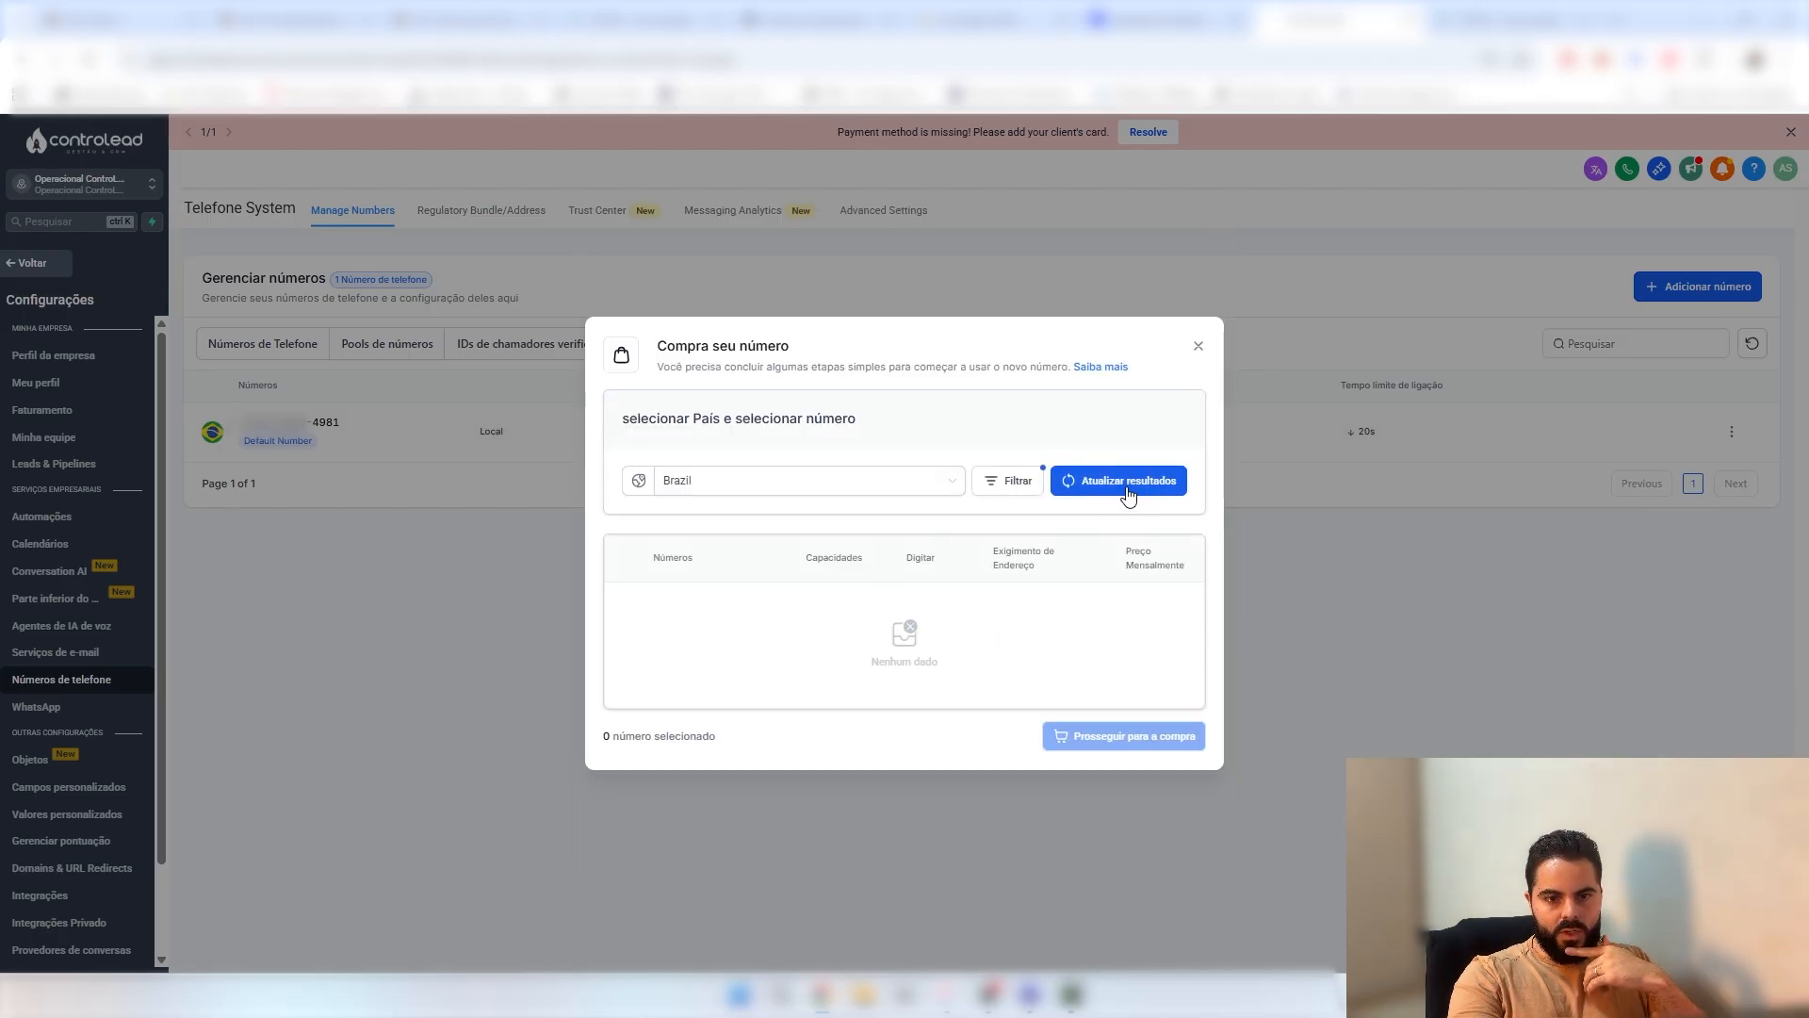
- Shorten the filter's search number to 5561 and apply it to the Brazilian numbers
left_click(1010, 480)
left_click_drag(876, 565, 840, 563)
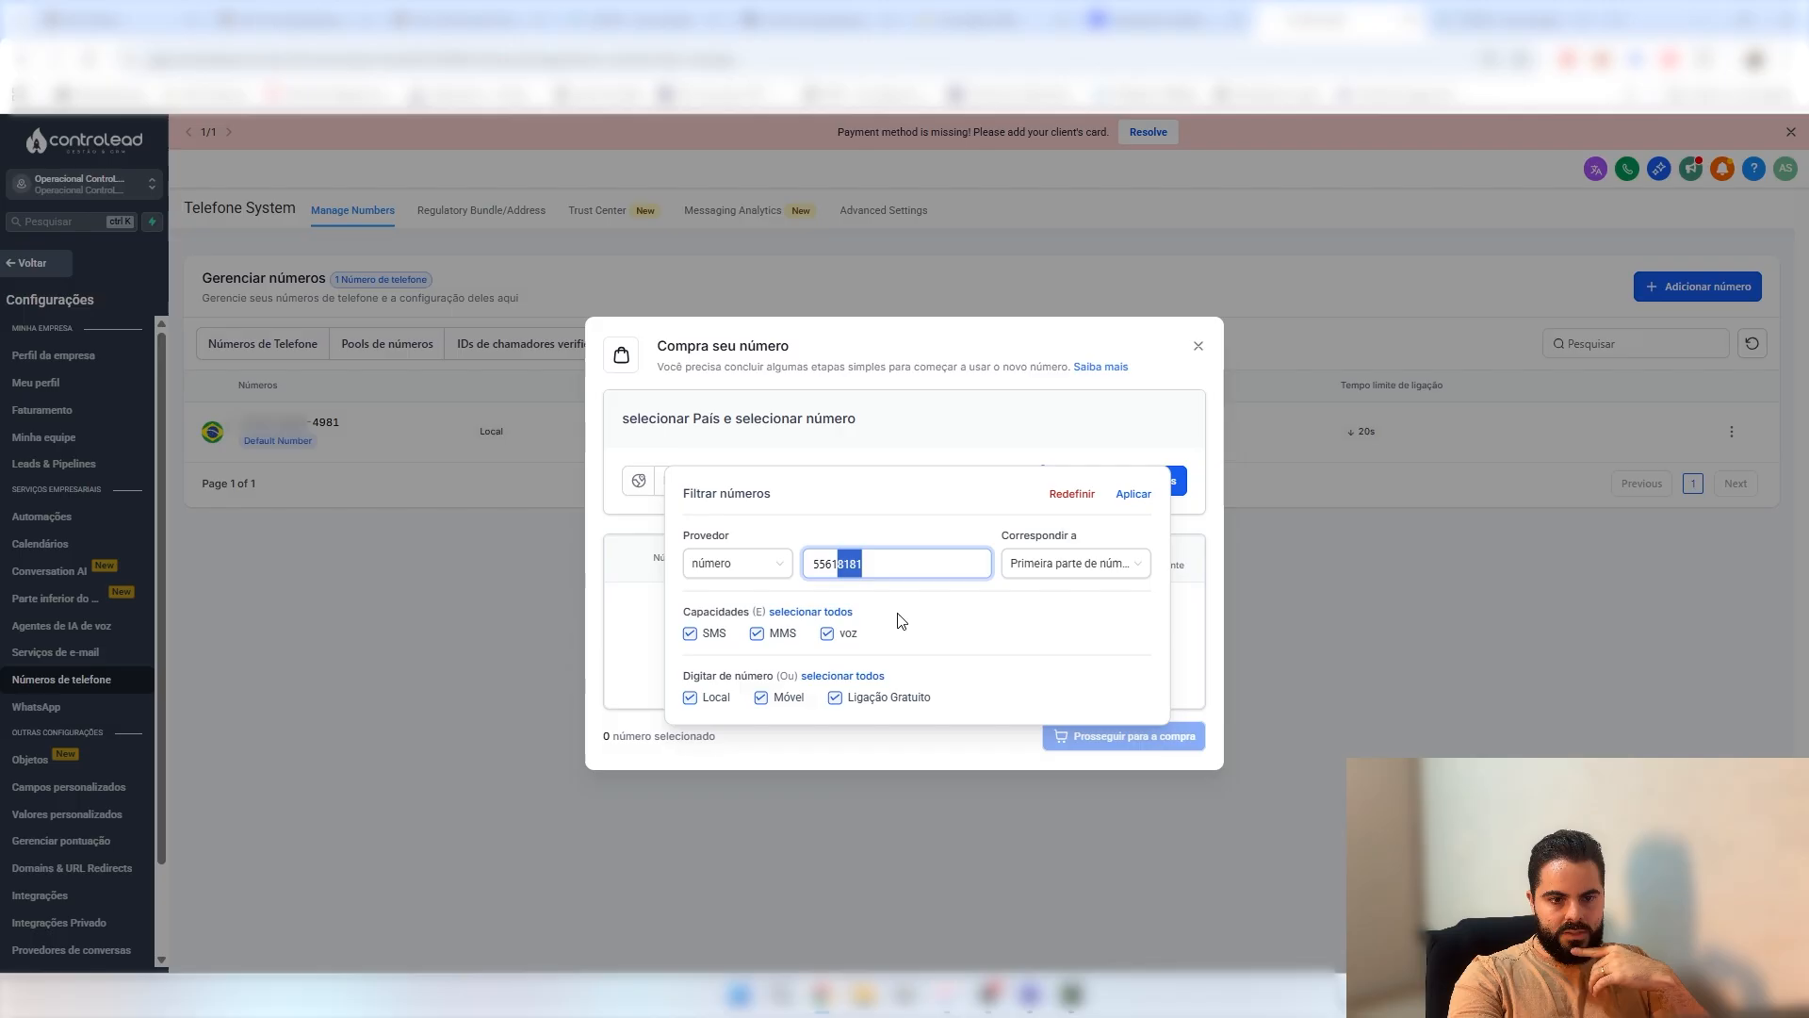
key("BackSpace")
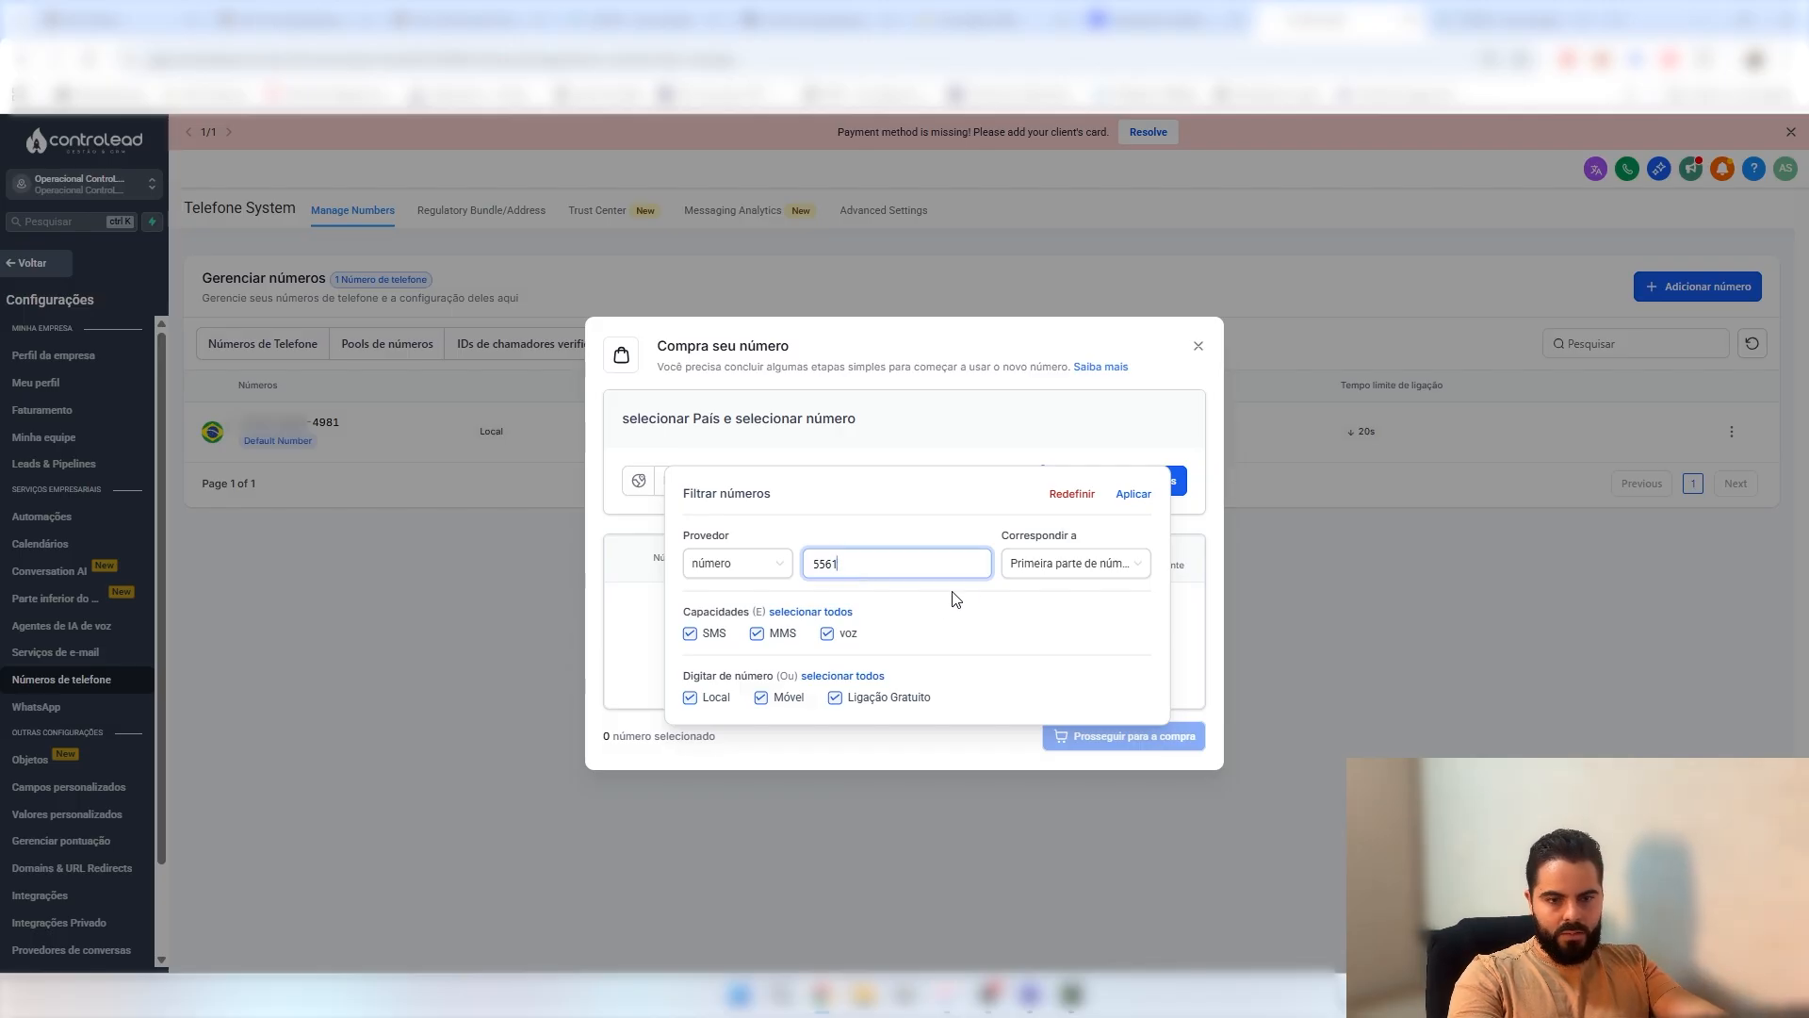
left_click(1143, 497)
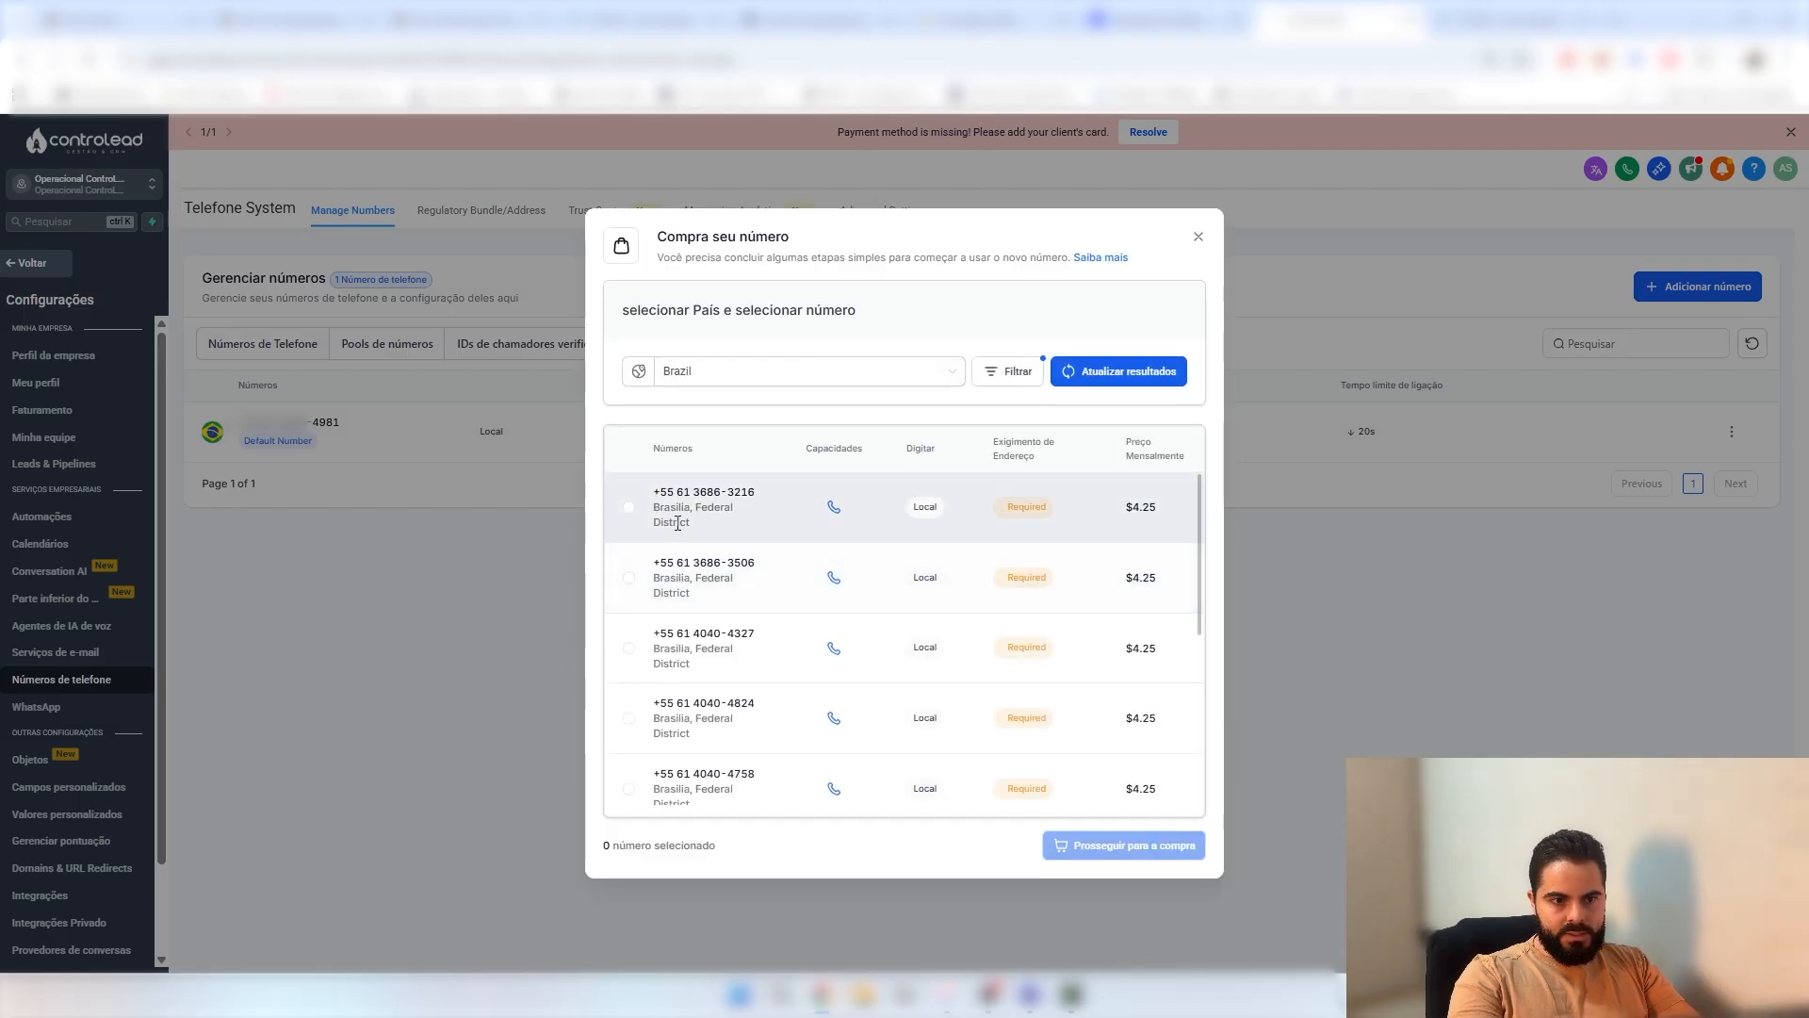
- Examine the local Brasília numbers offered for the 5561 prefix, from the first to the last entry
scroll(716, 584, "down", 5)
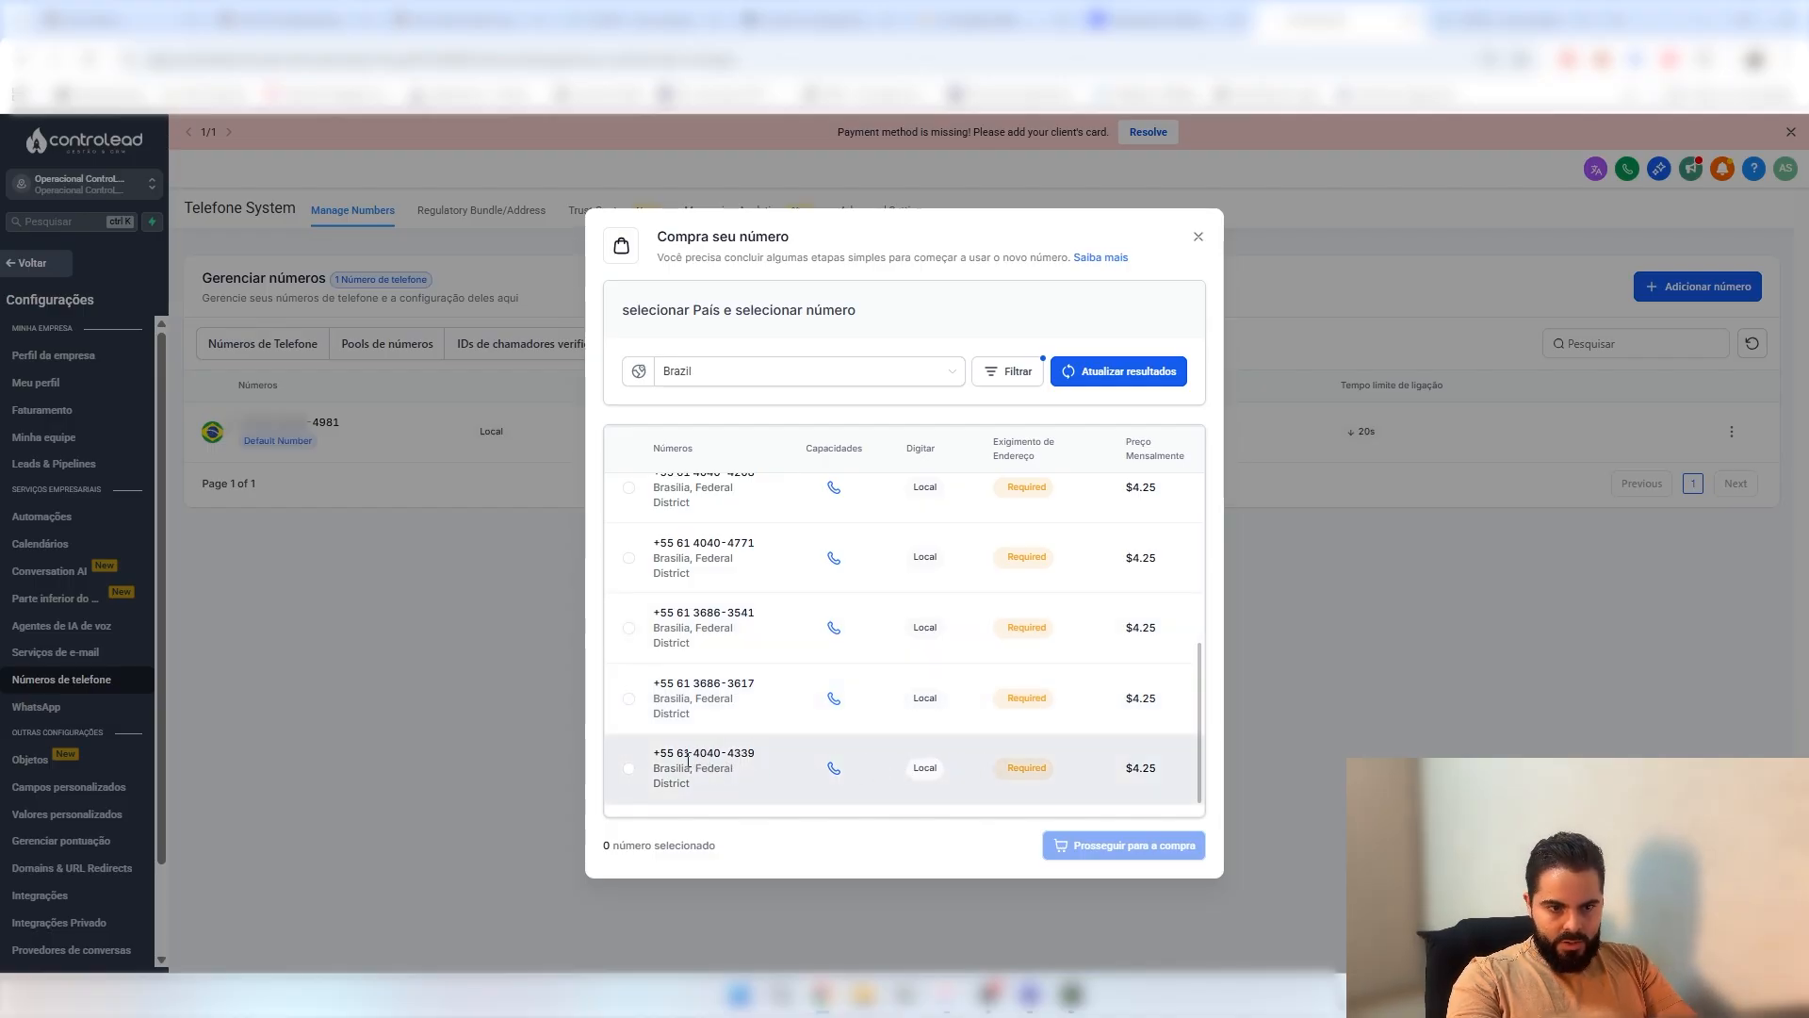
left_click_drag(694, 754, 746, 758)
left_click(734, 751)
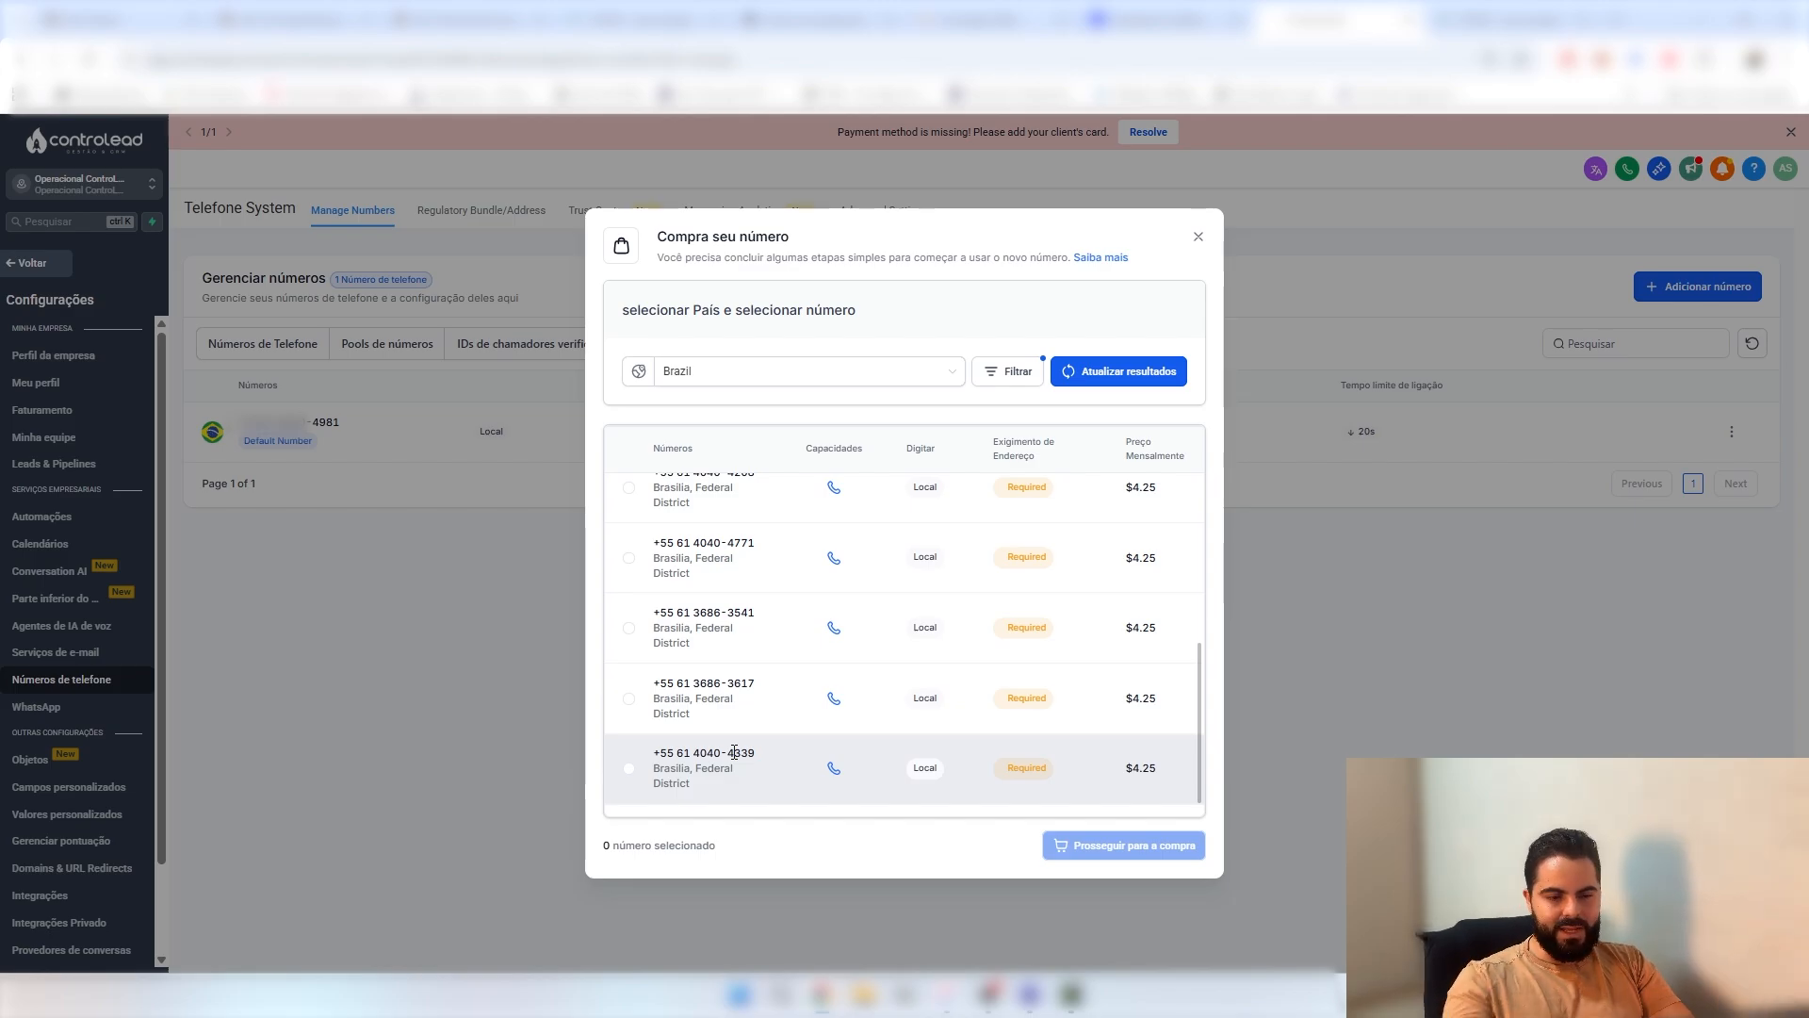
scroll(734, 751, "up", 5)
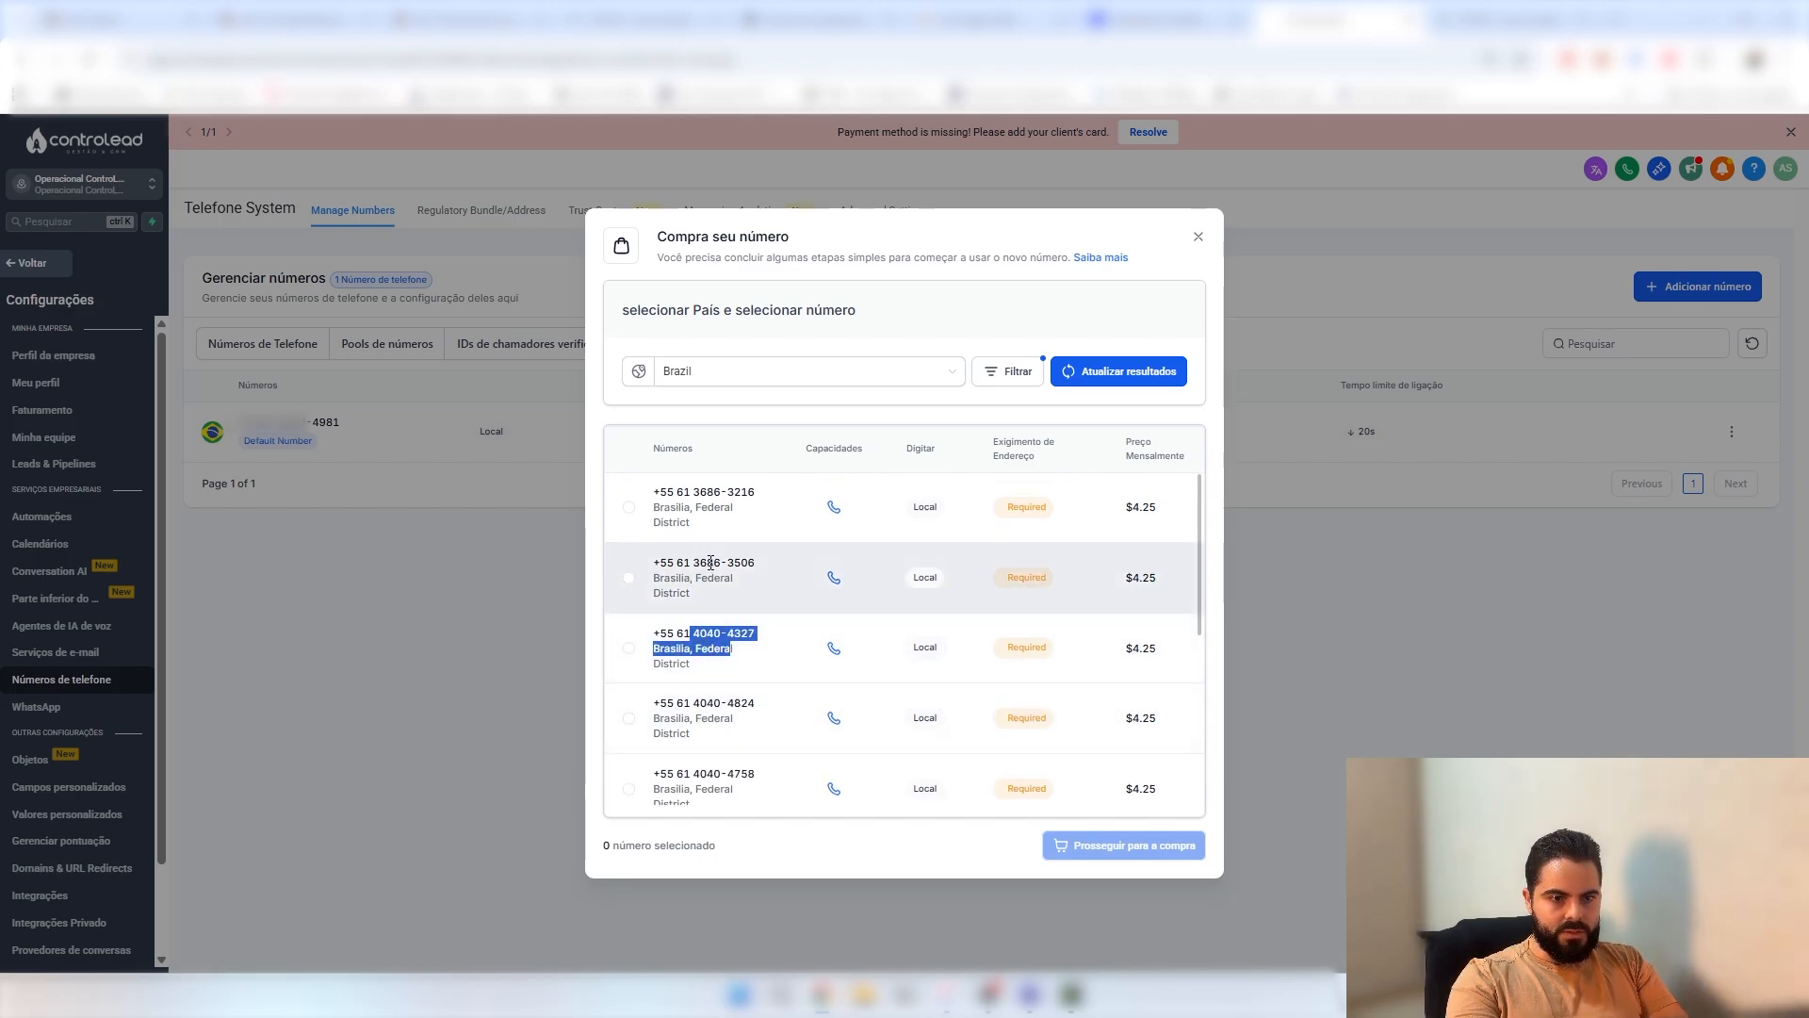
left_click(713, 641)
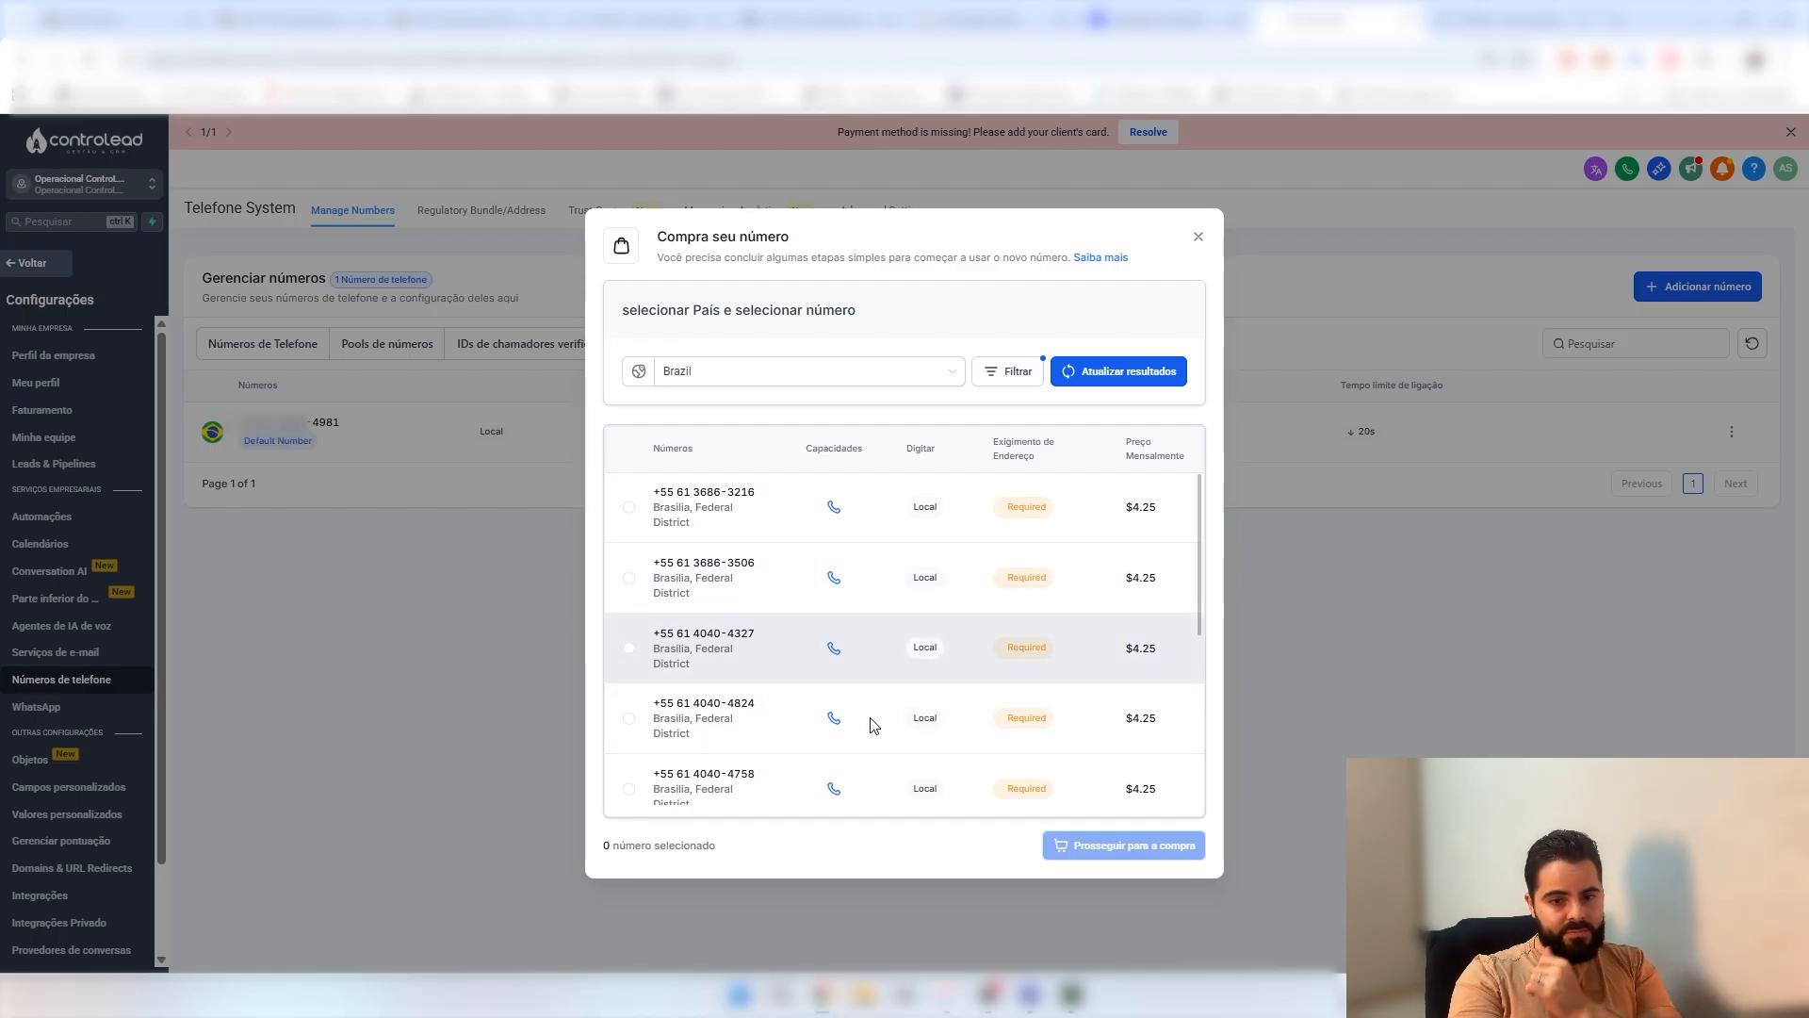
scroll(860, 727, "down", 5)
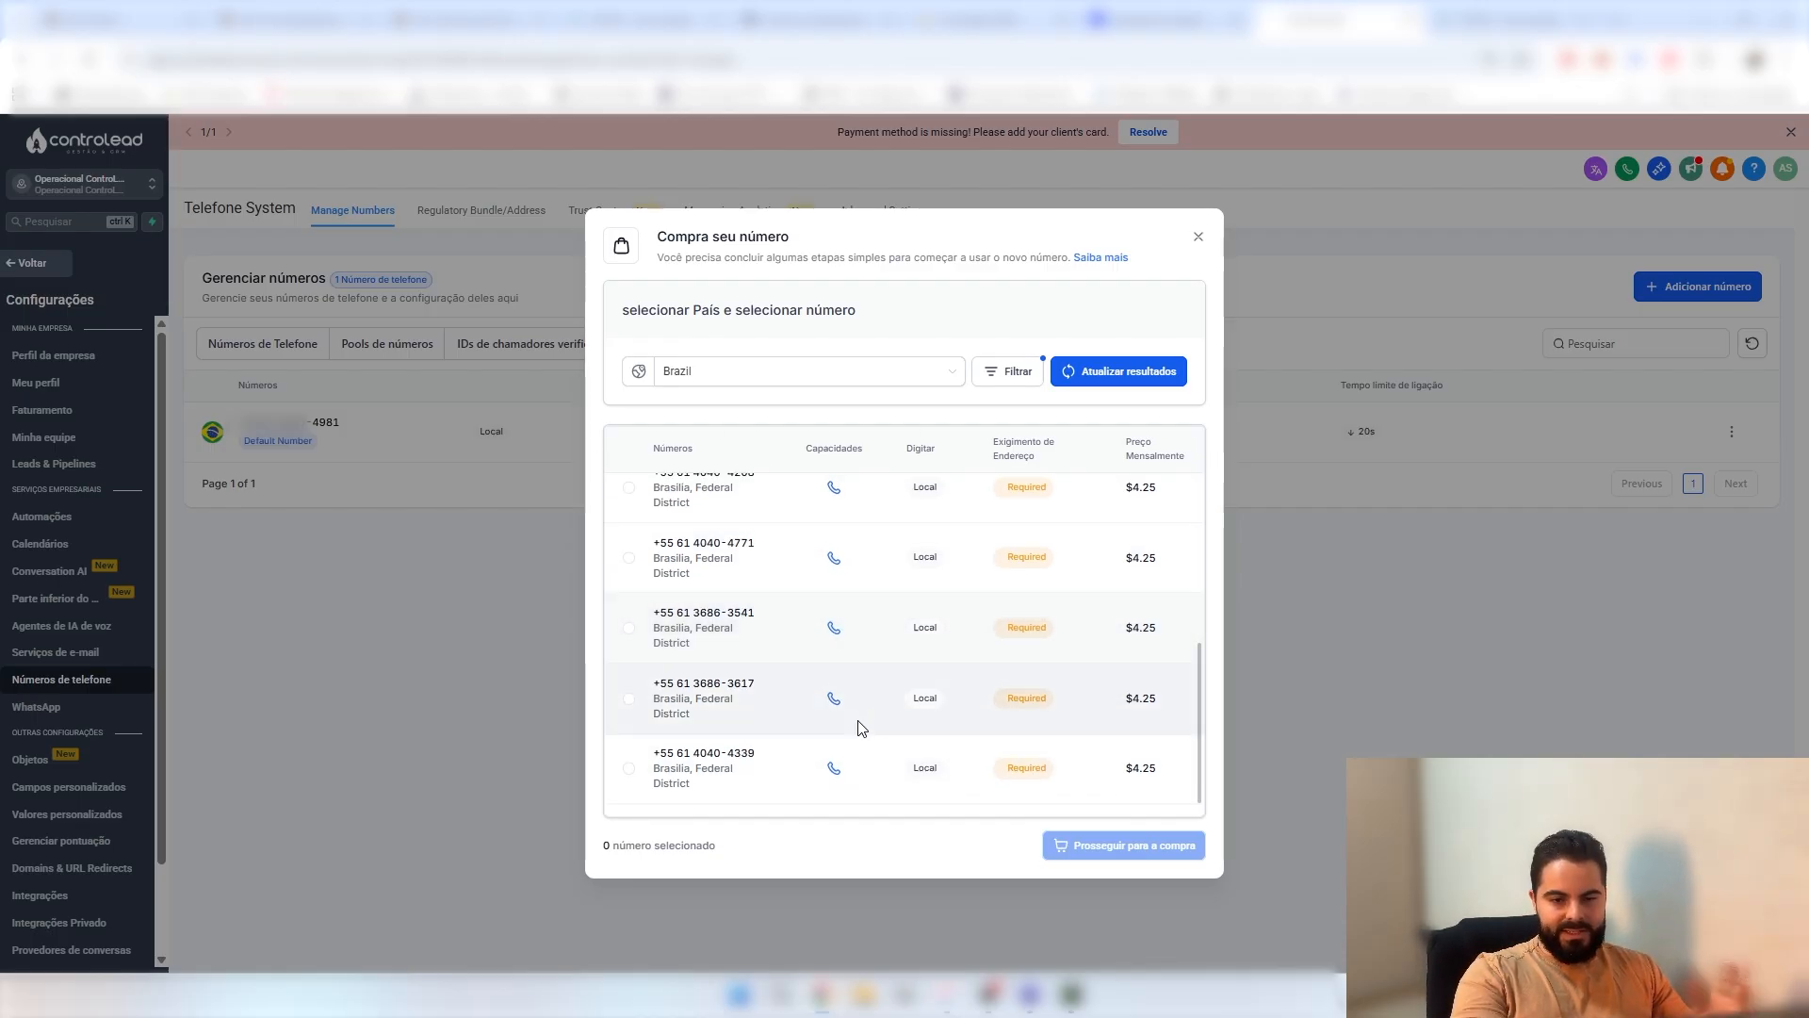
scroll(861, 727, "up", 5)
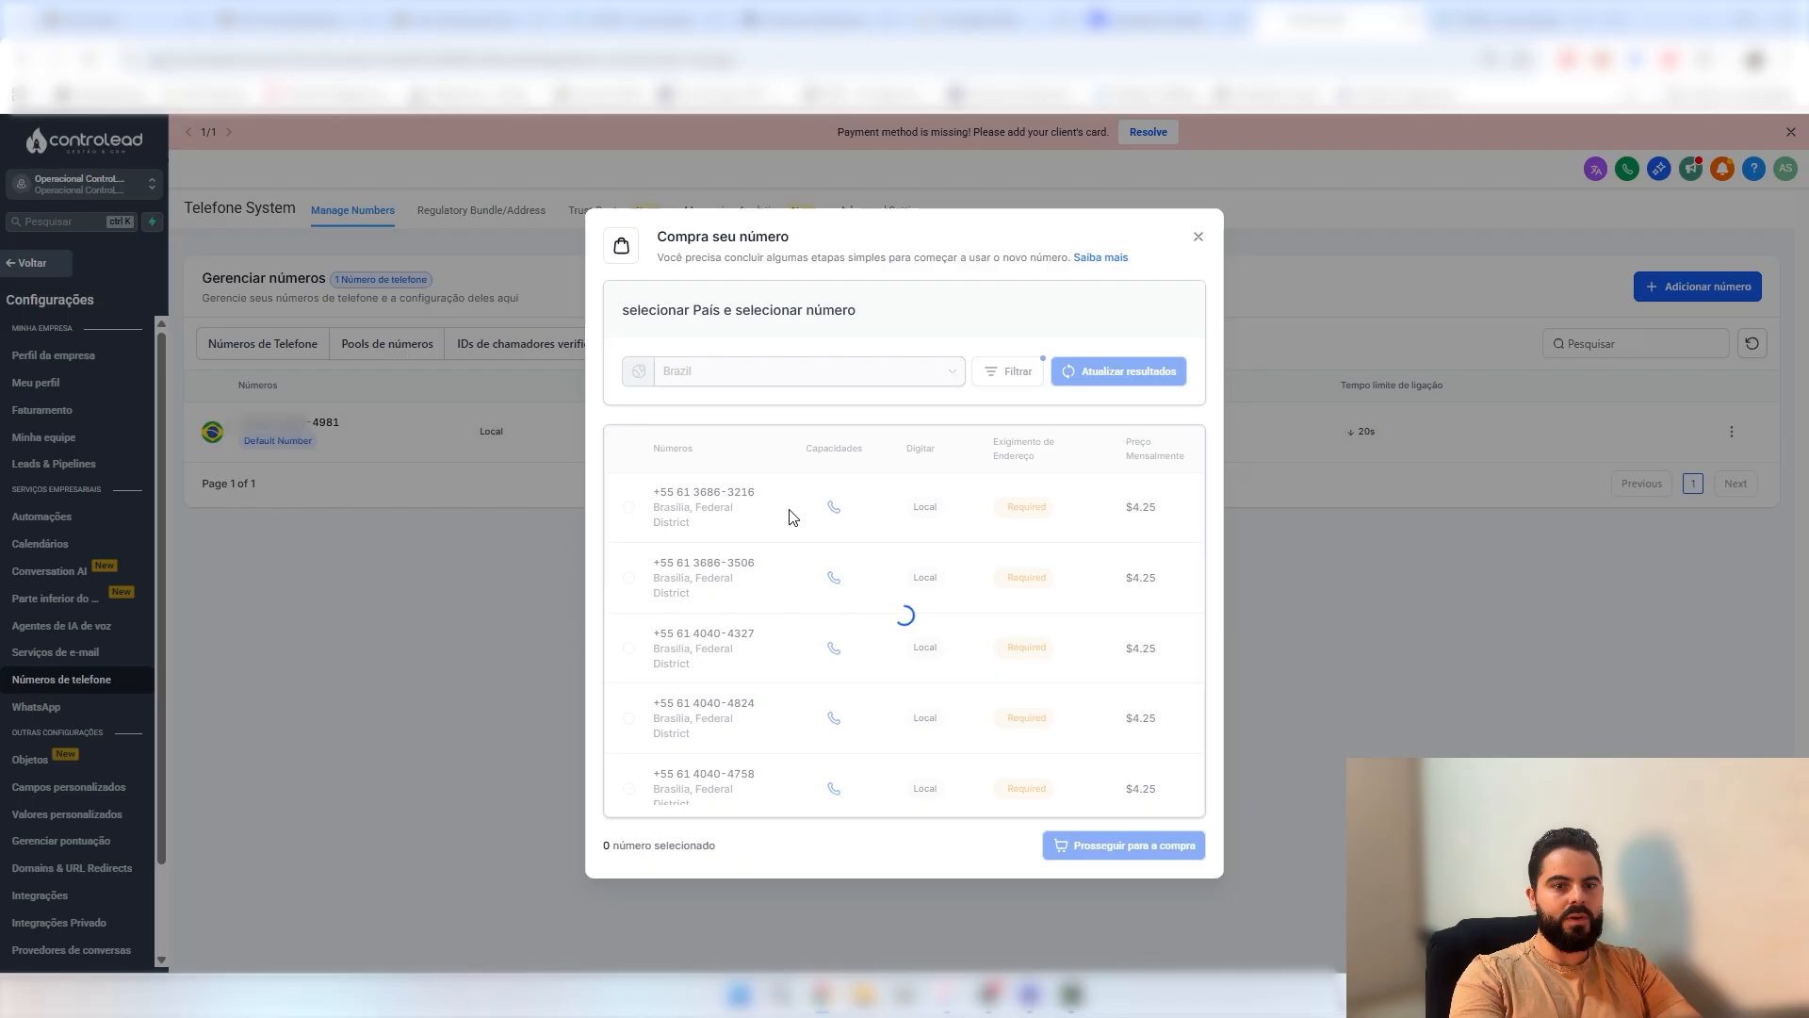
- Refresh the filtered results and select the third-from-last Brasília number for purchase
left_click(1131, 377)
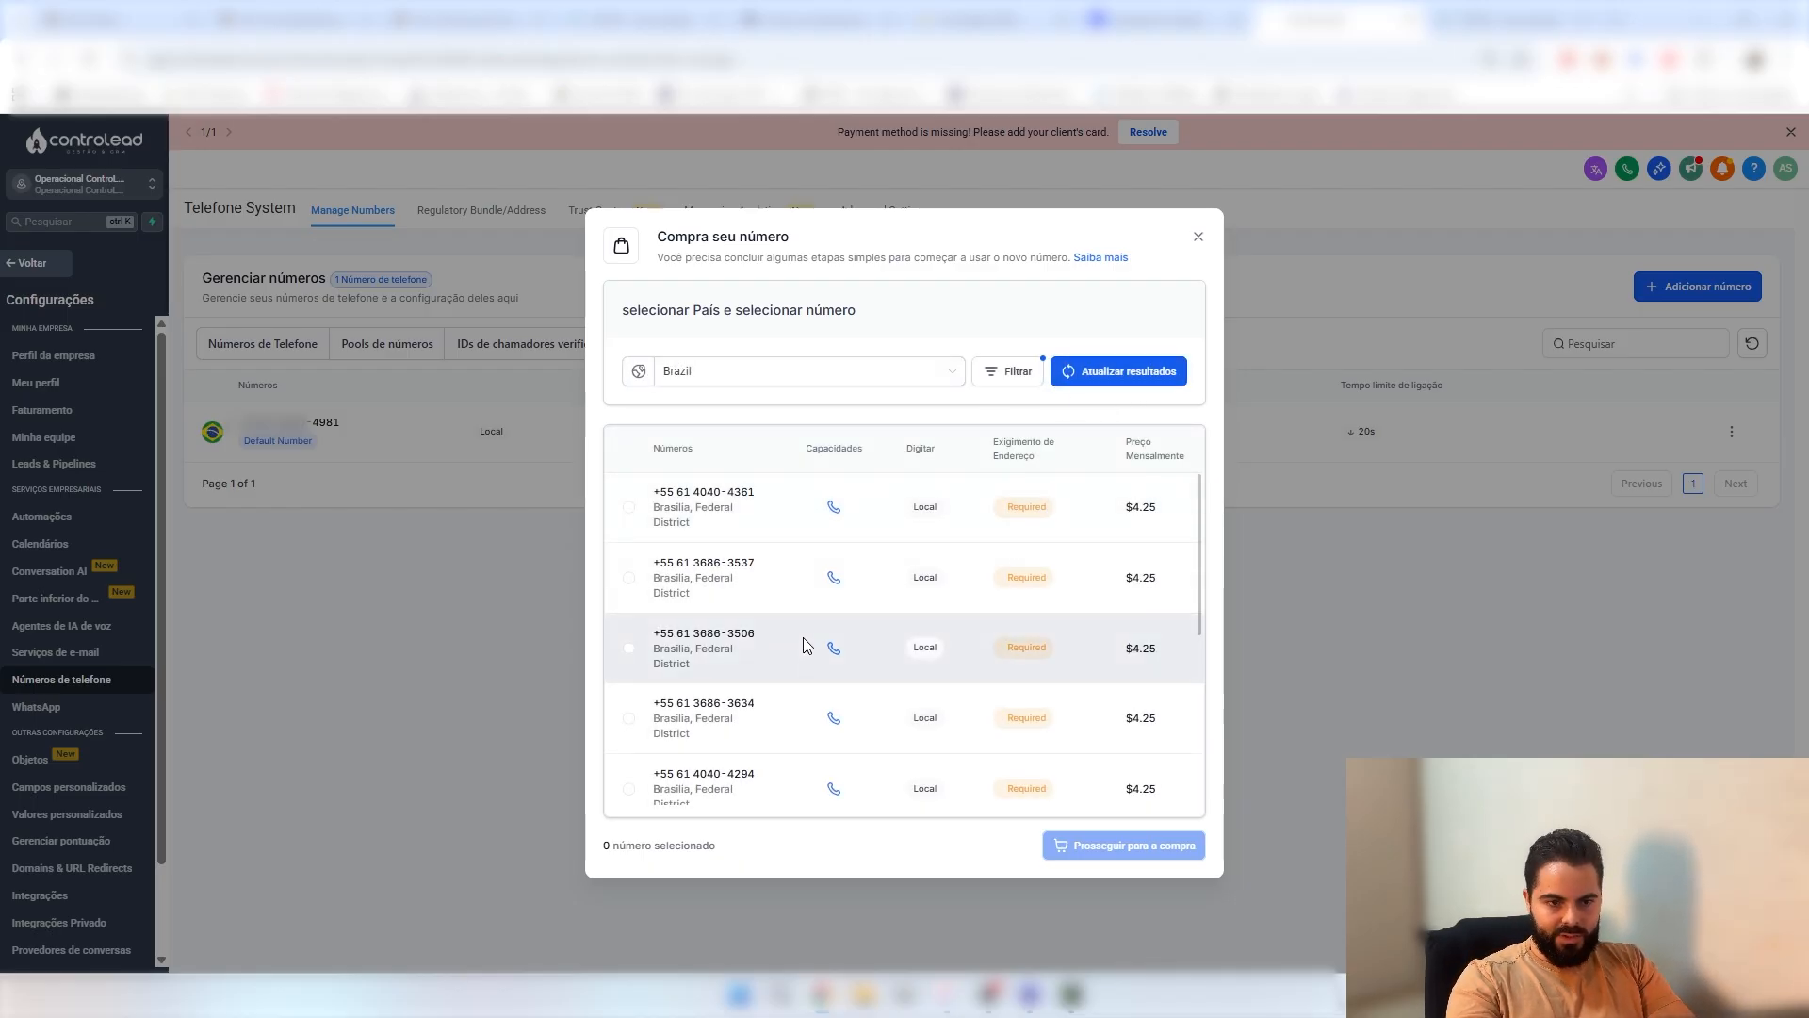
scroll(800, 641, "down", 5)
left_click(630, 629)
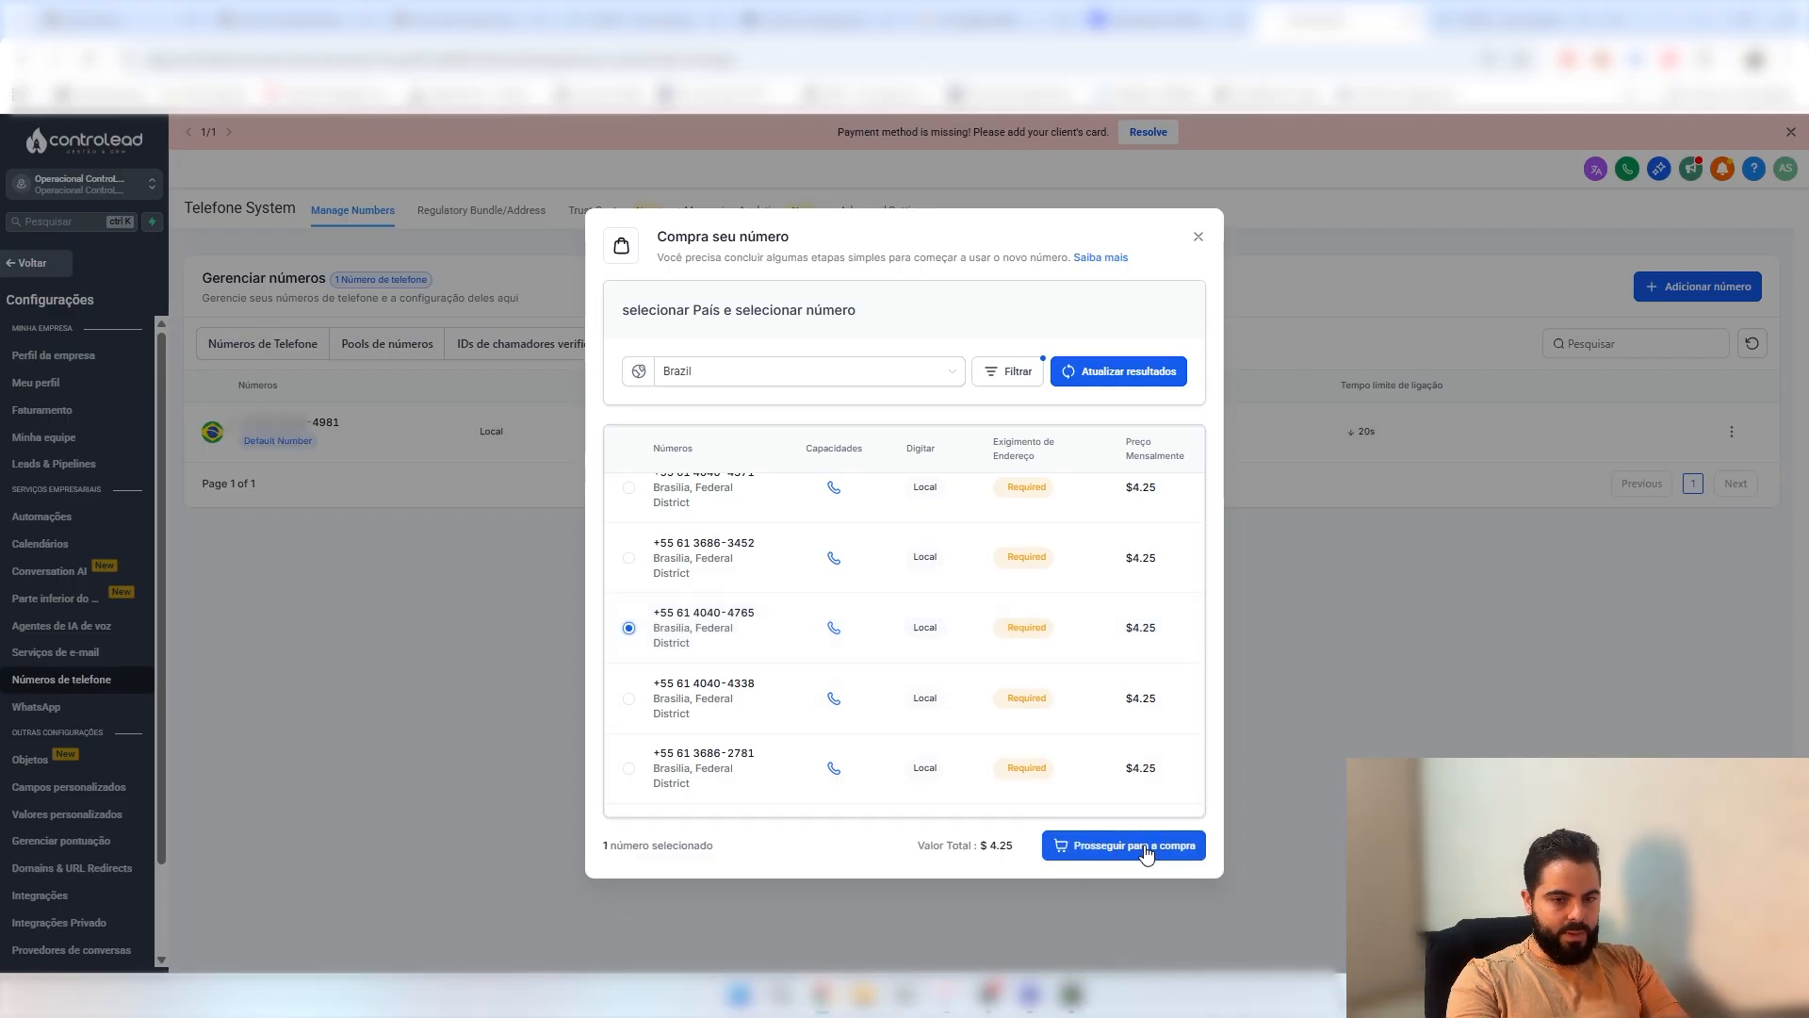
- Check the total value of the selected number and close the number purchase without buying
left_click_drag(1022, 848, 965, 842)
left_click(1015, 853)
left_click(988, 856)
left_click(1012, 845)
left_click(994, 845)
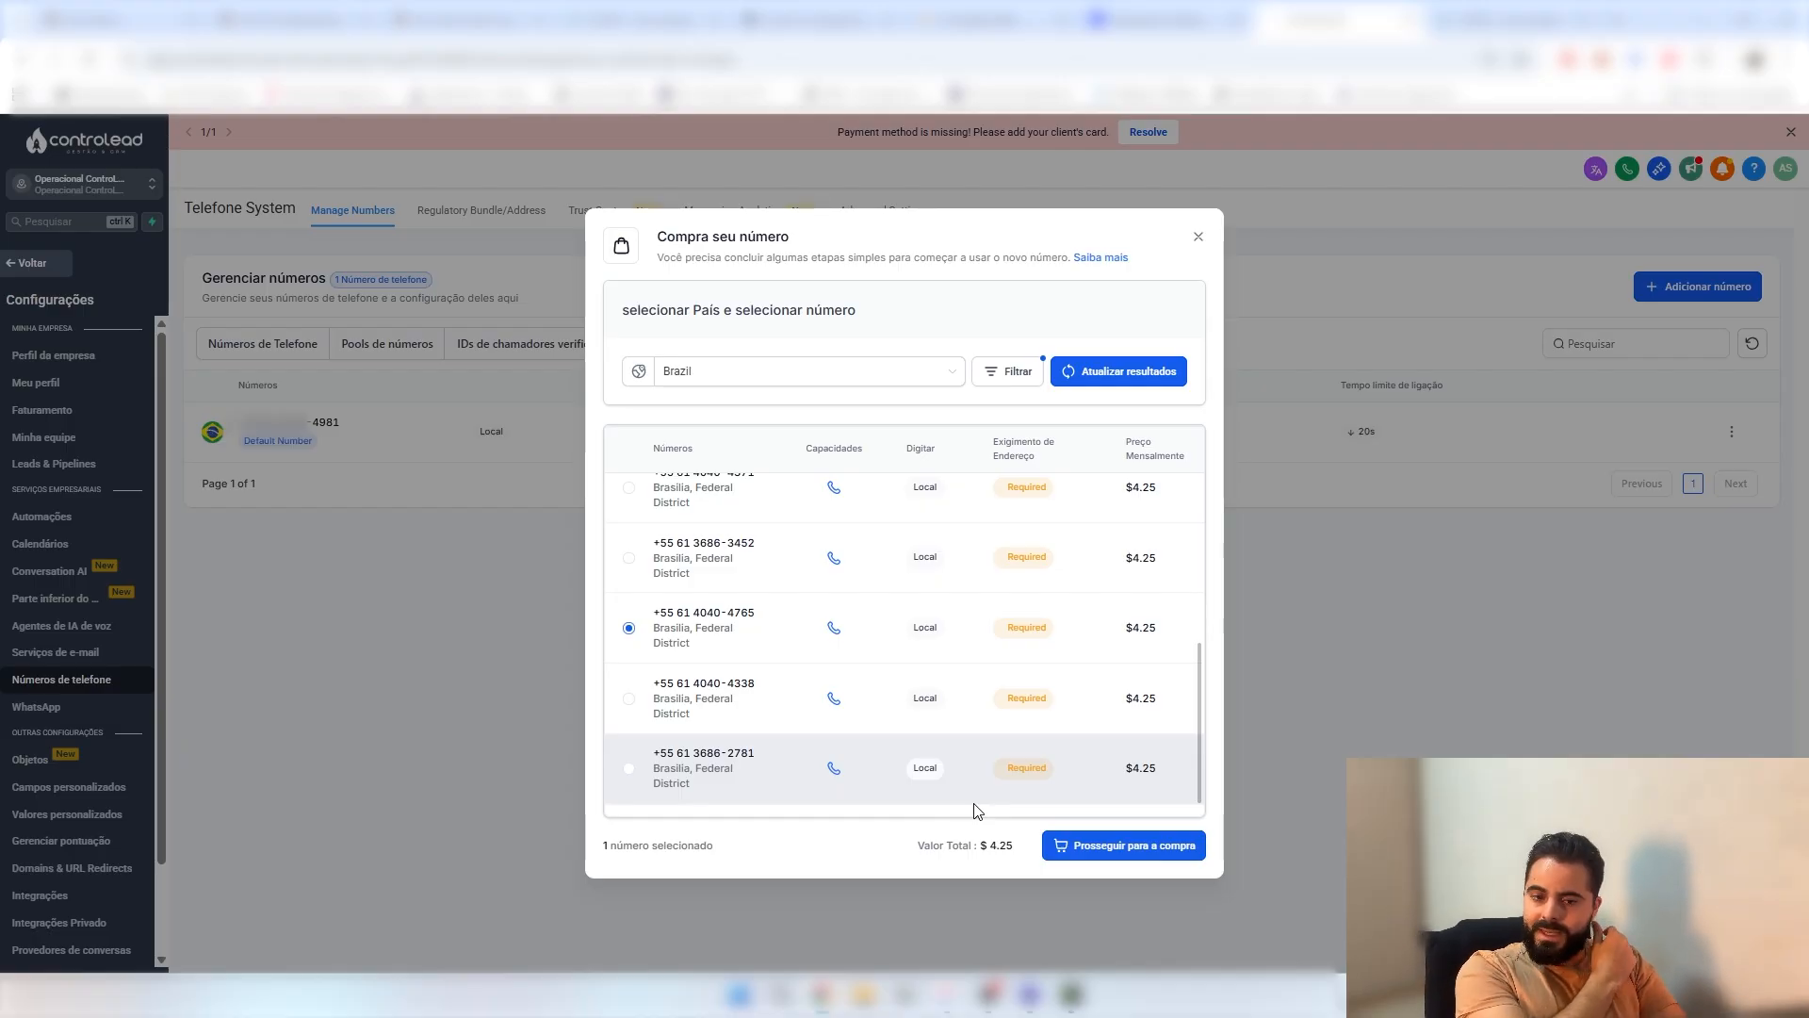
scroll(980, 754, "up", 5)
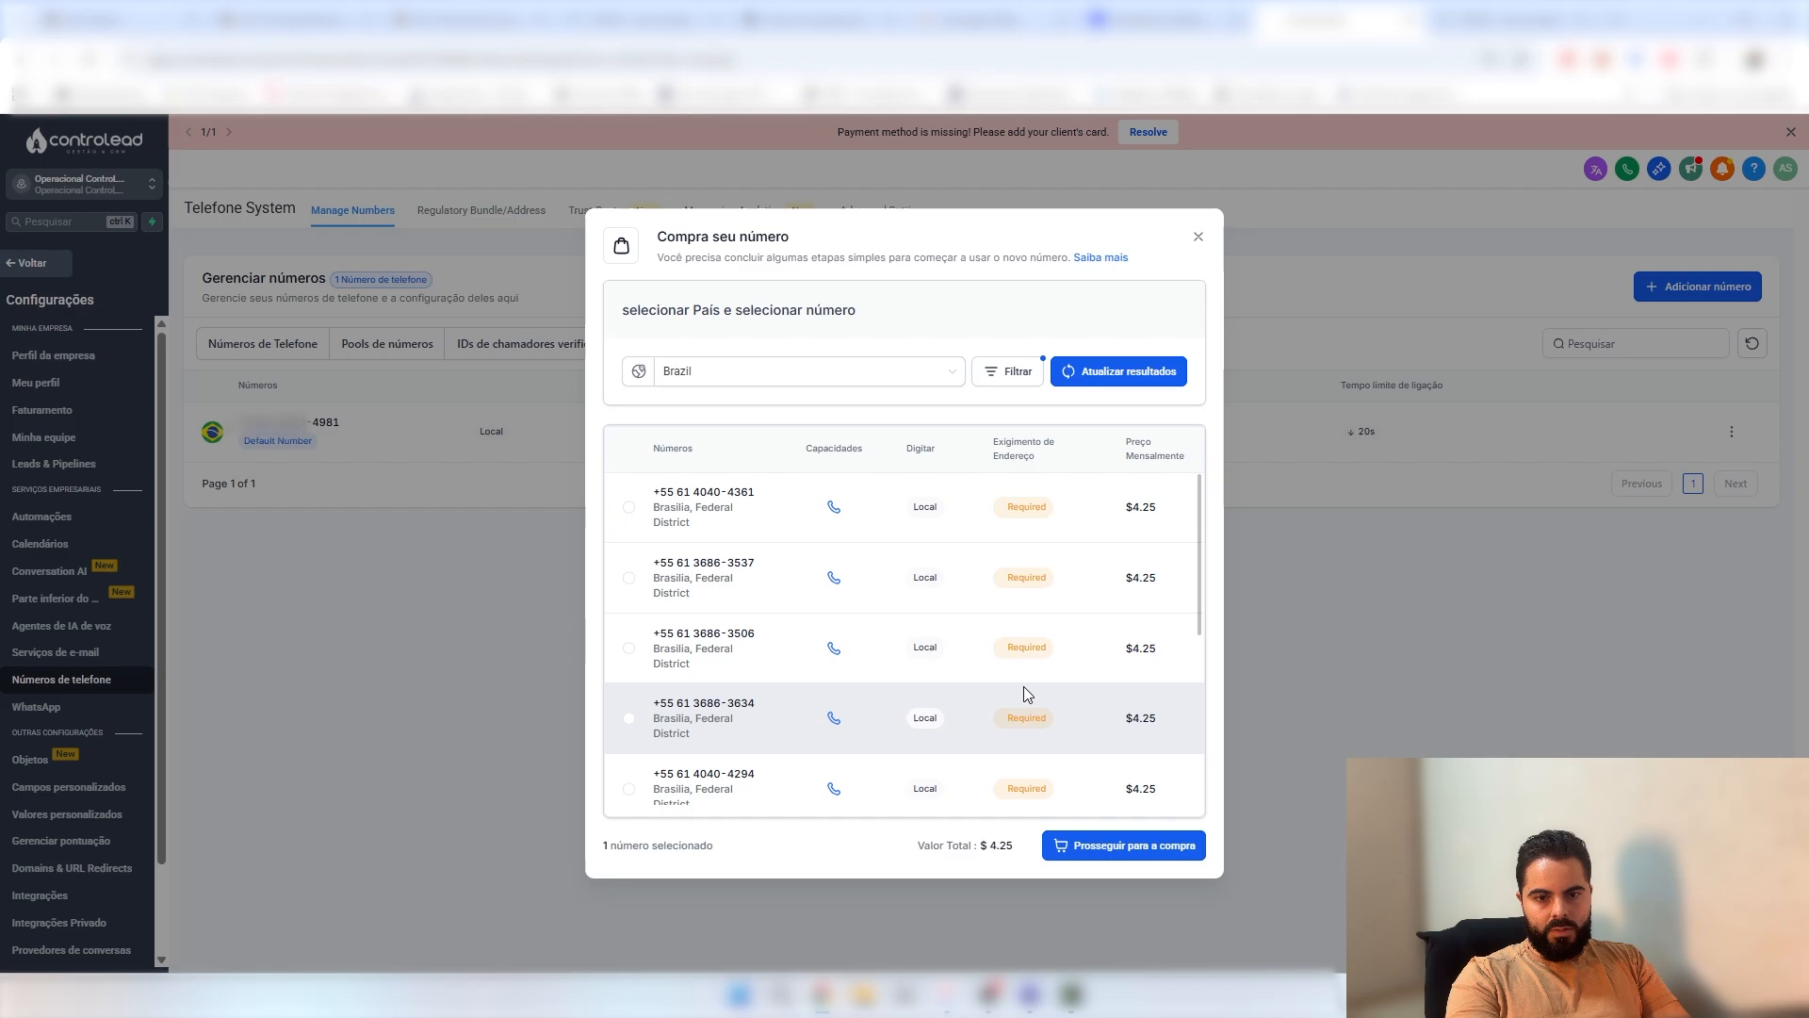
left_click(1199, 237)
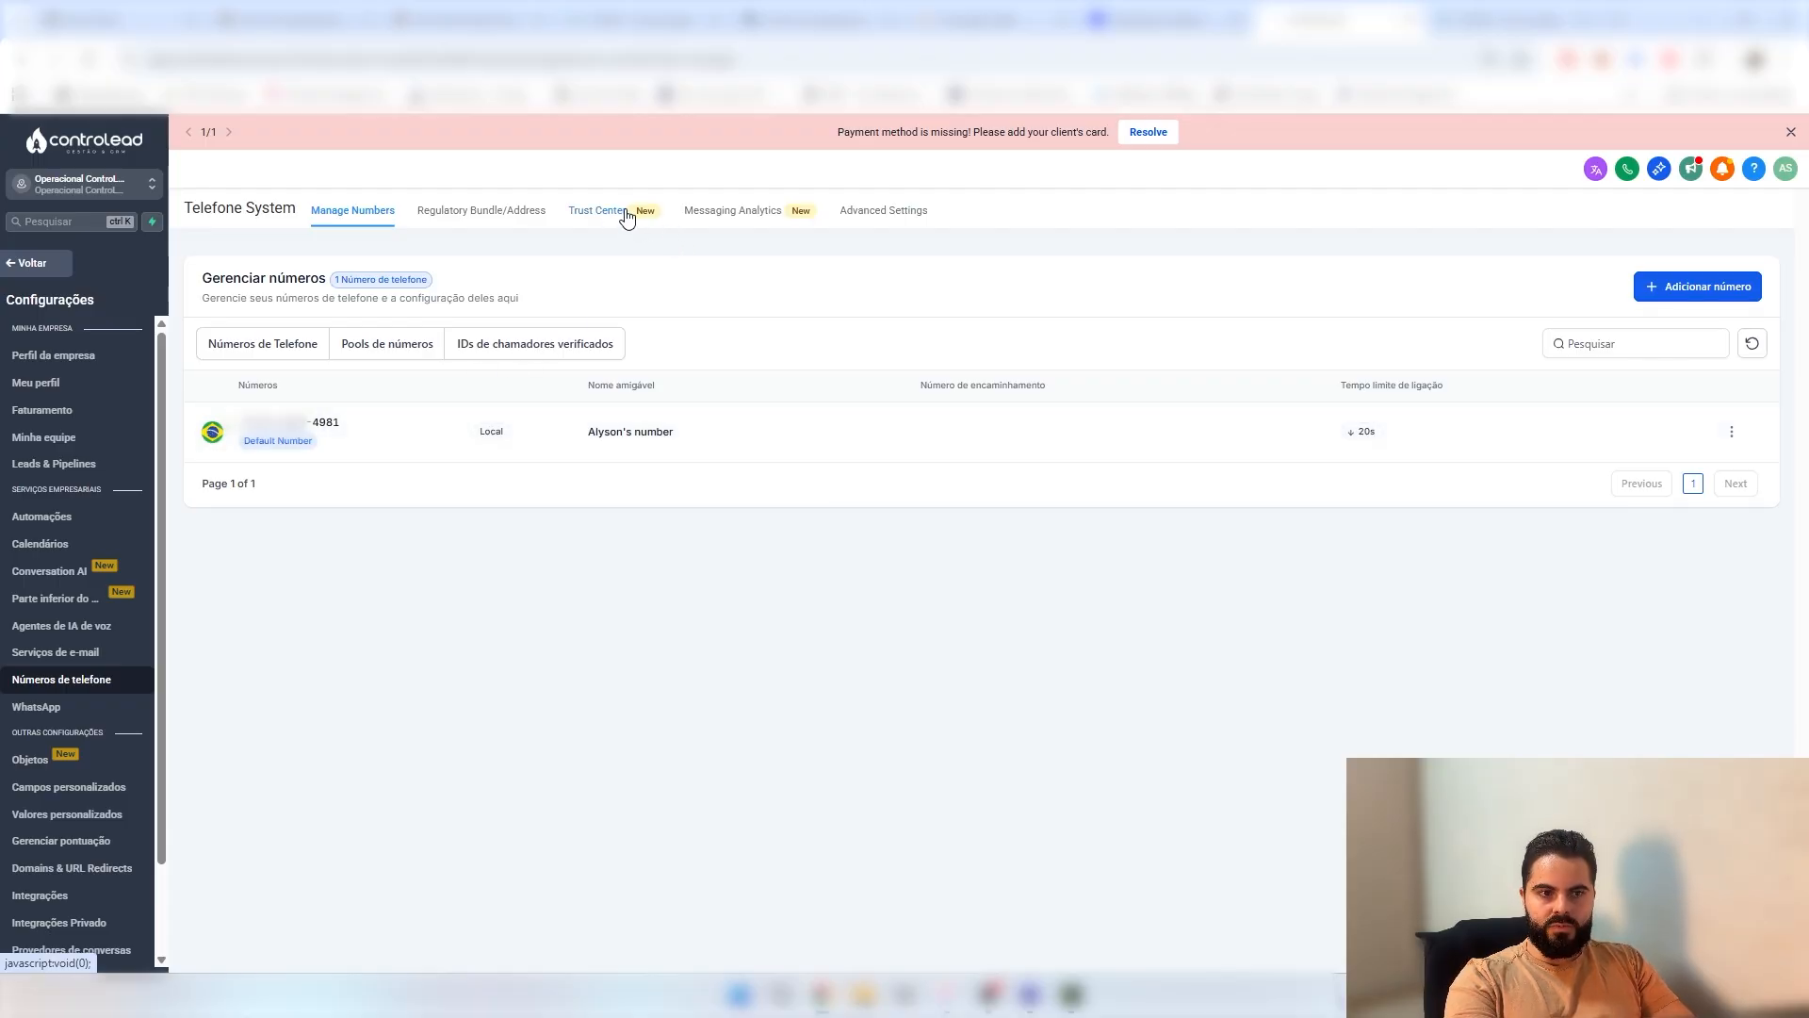
- View the bundle types offered for a new regulatory bundle or address, choosing Pacote regulatório, and close the selection
left_click(497, 218)
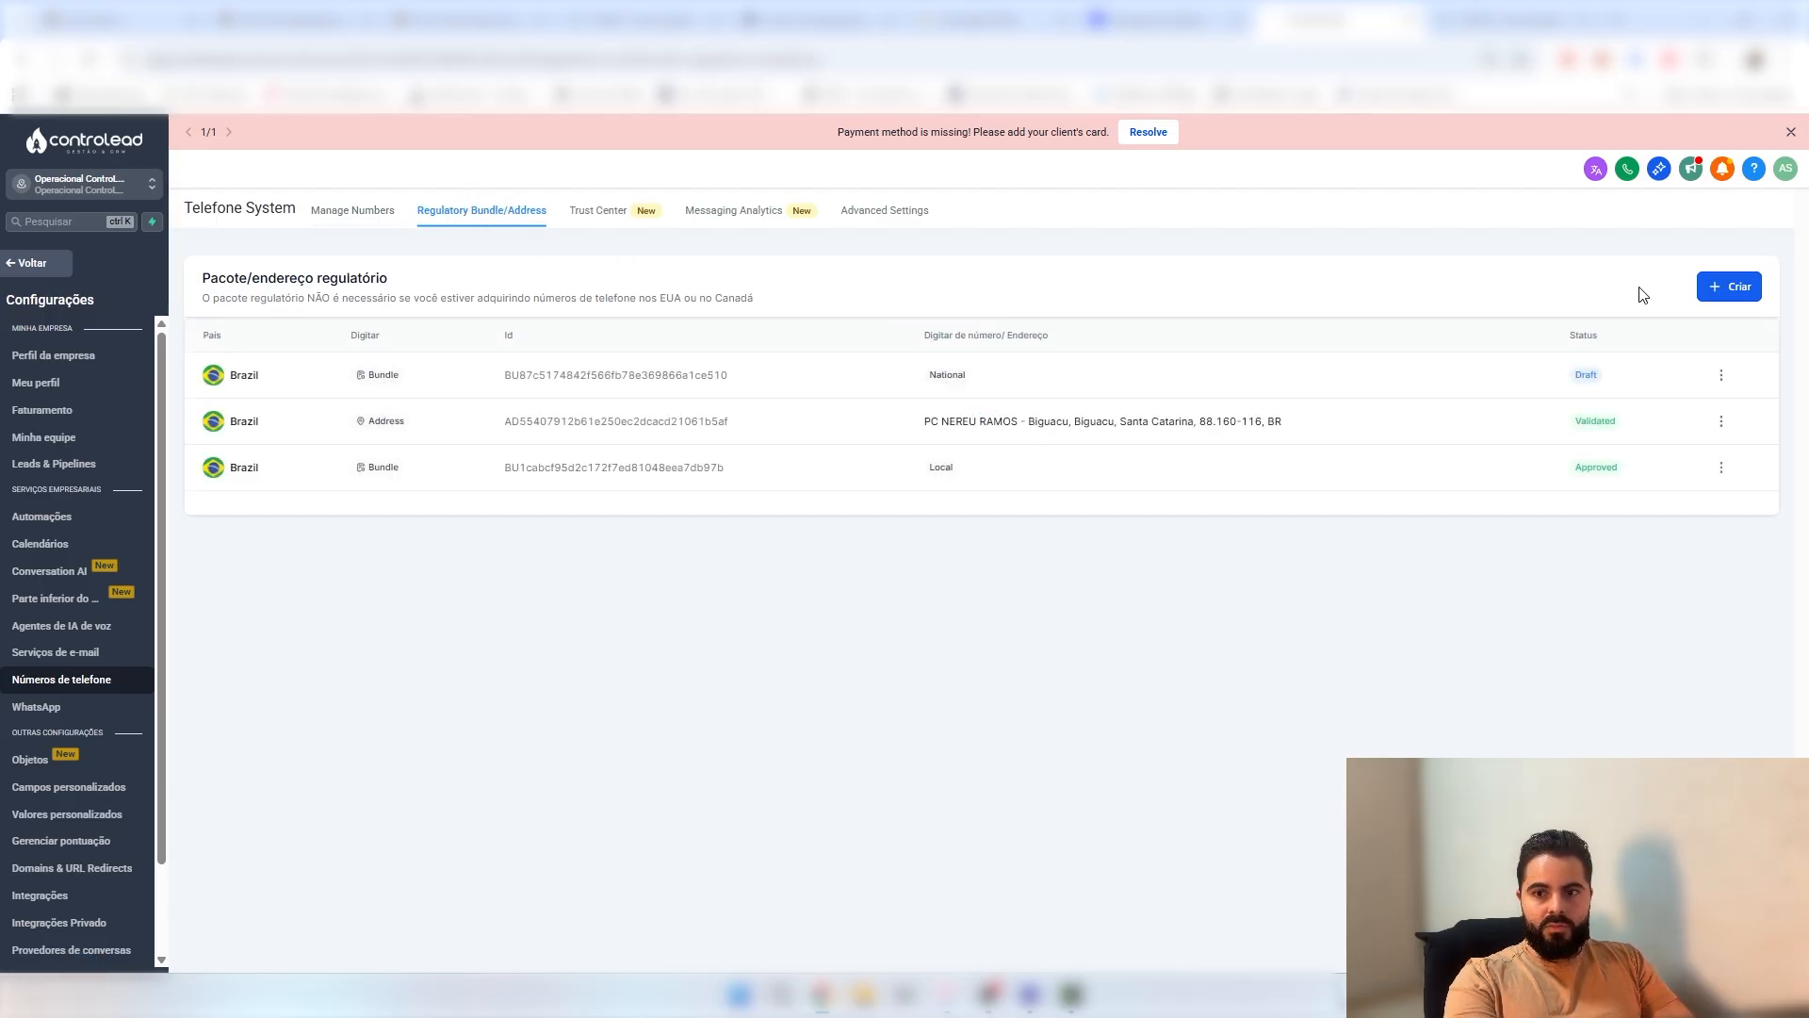
left_click(1731, 290)
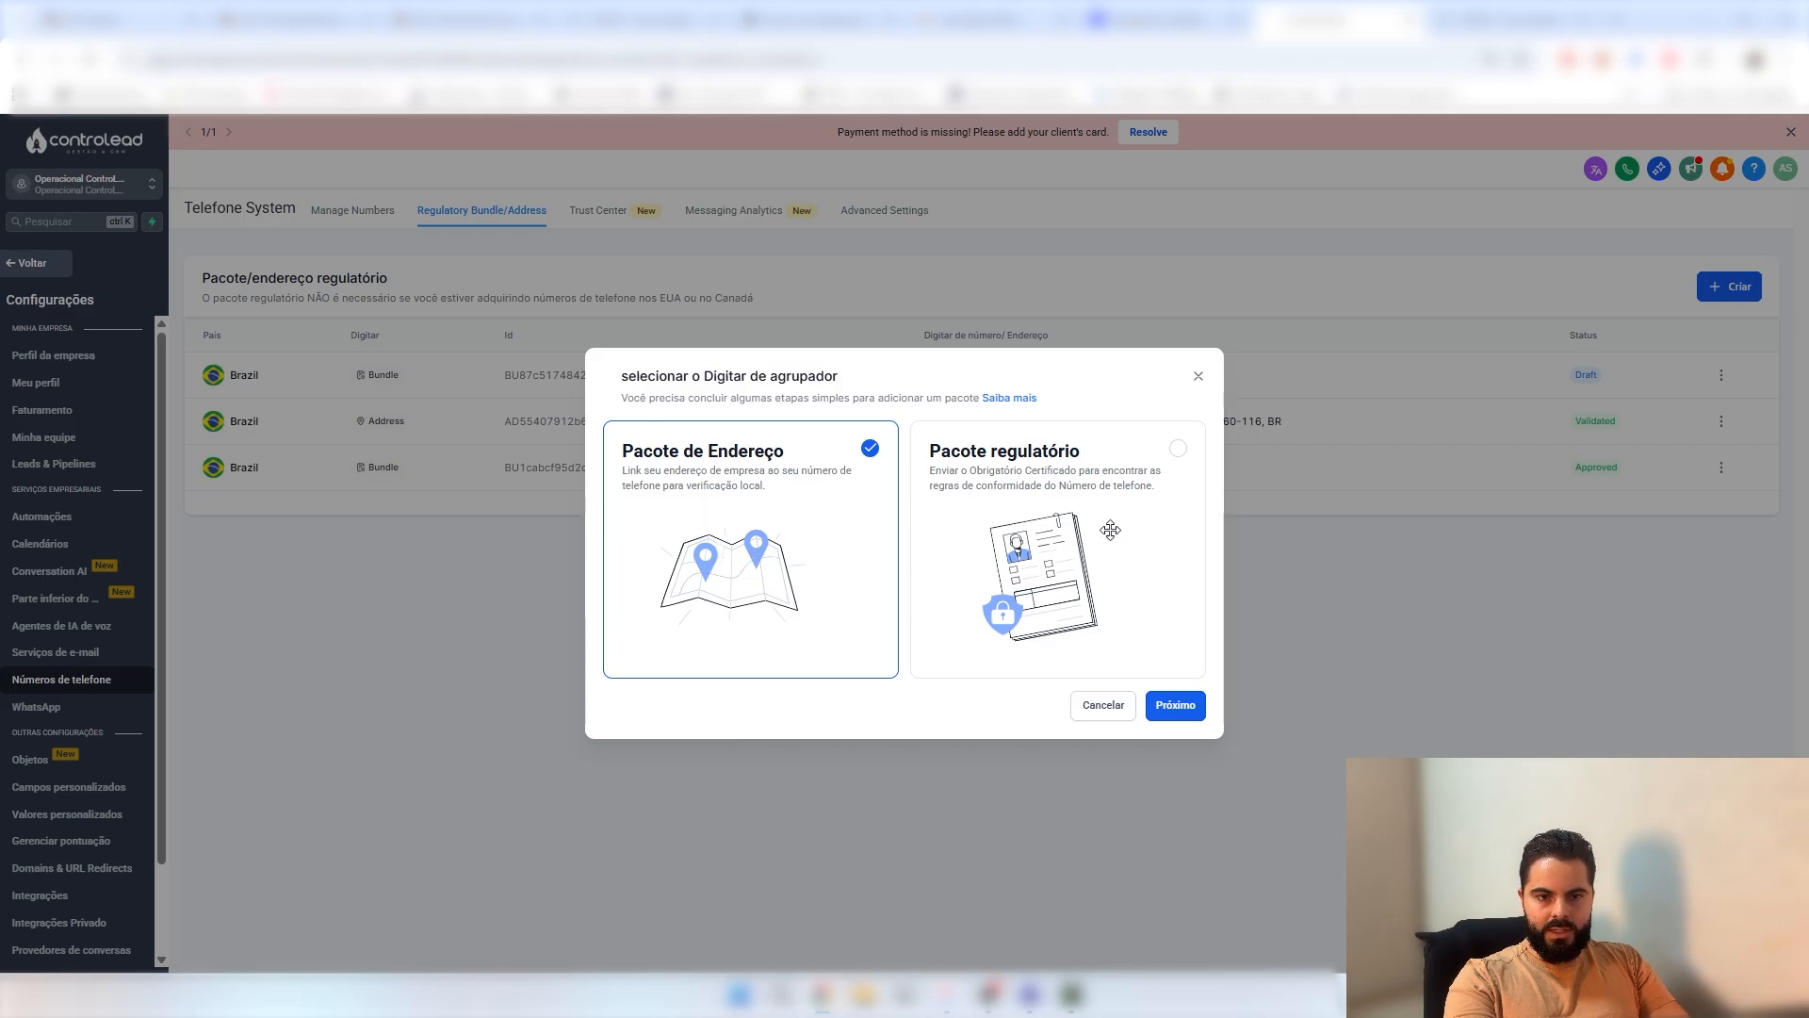
left_click(1173, 464)
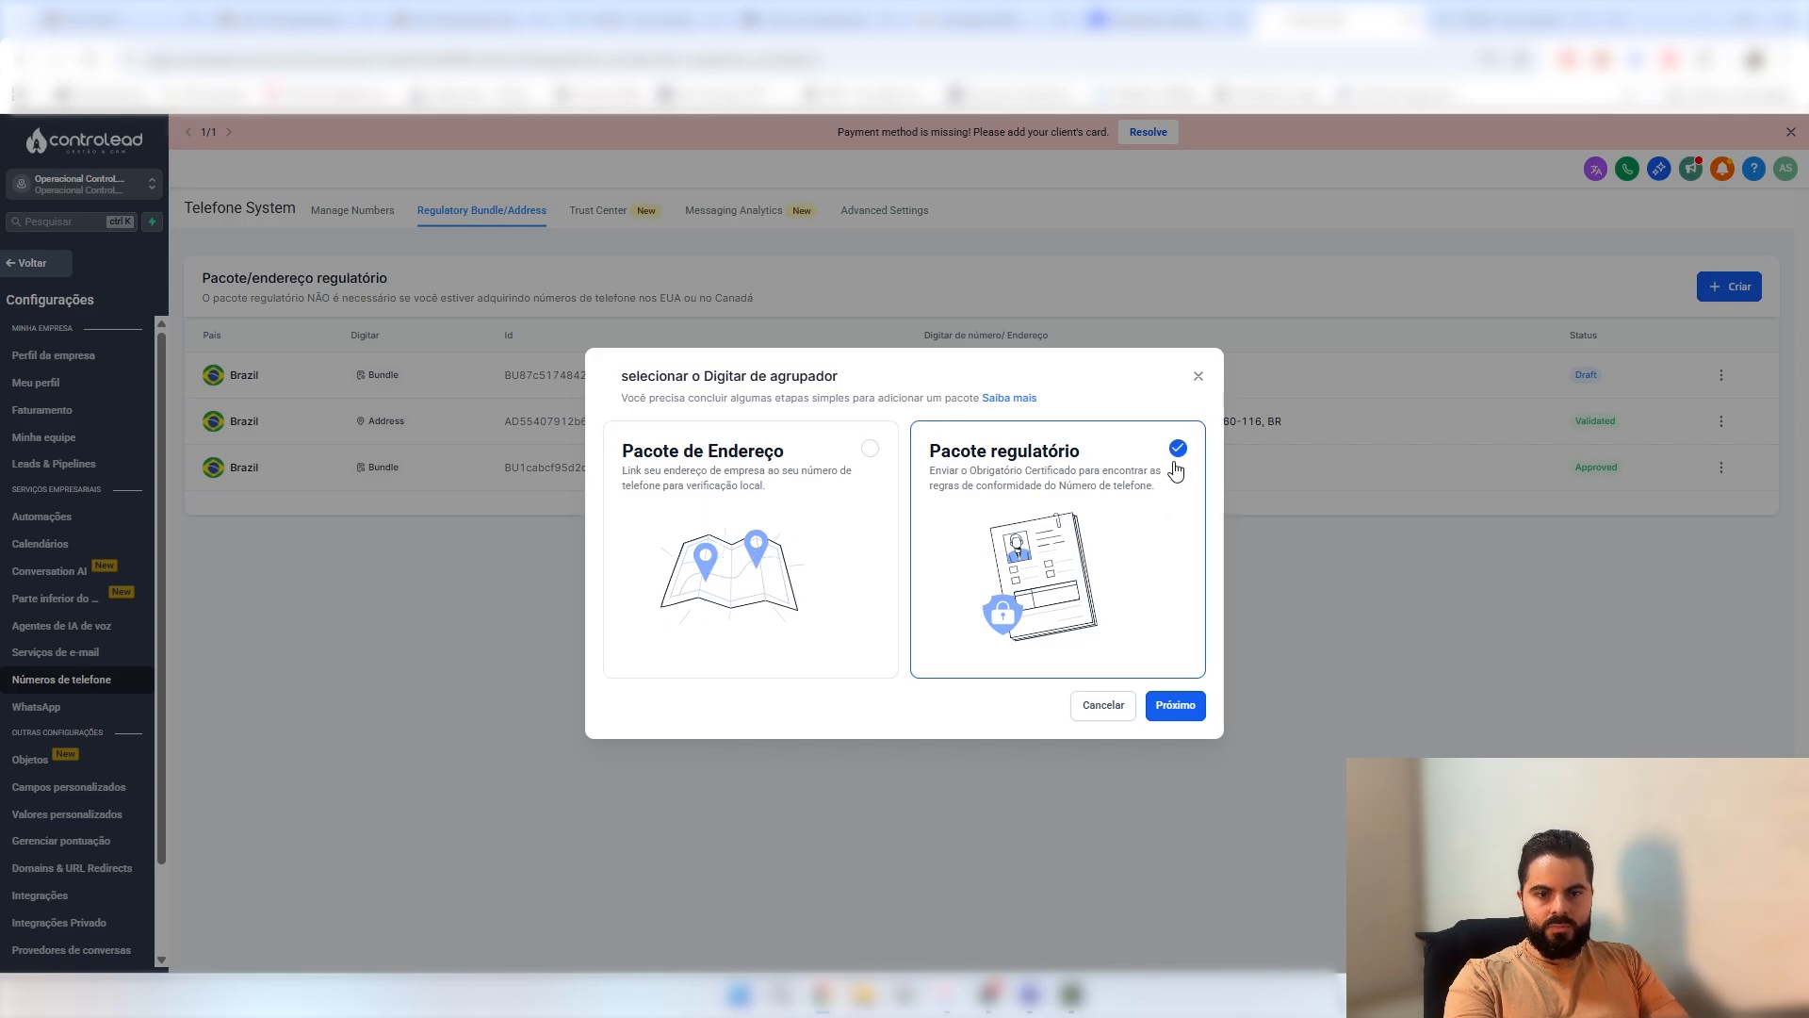
left_click(1198, 377)
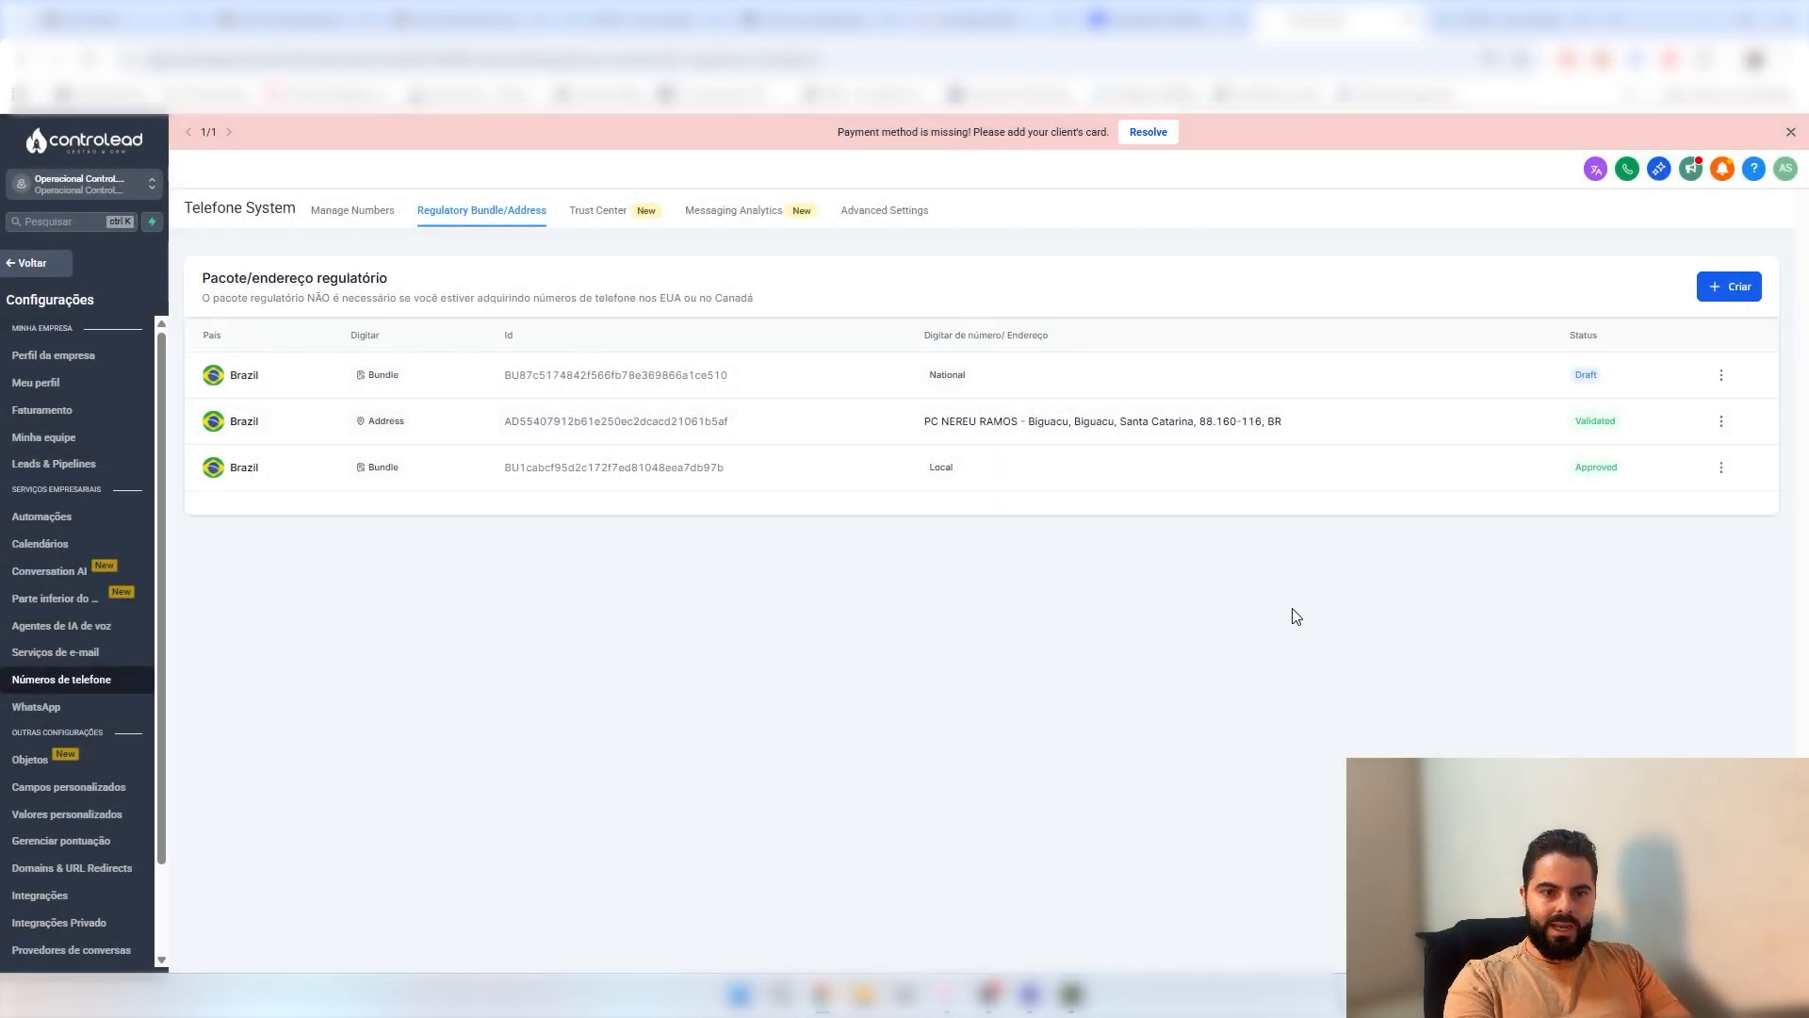
- Review the Trust Center's A2P Messaging registration requirements after revisiting the managed numbers
left_click(353, 210)
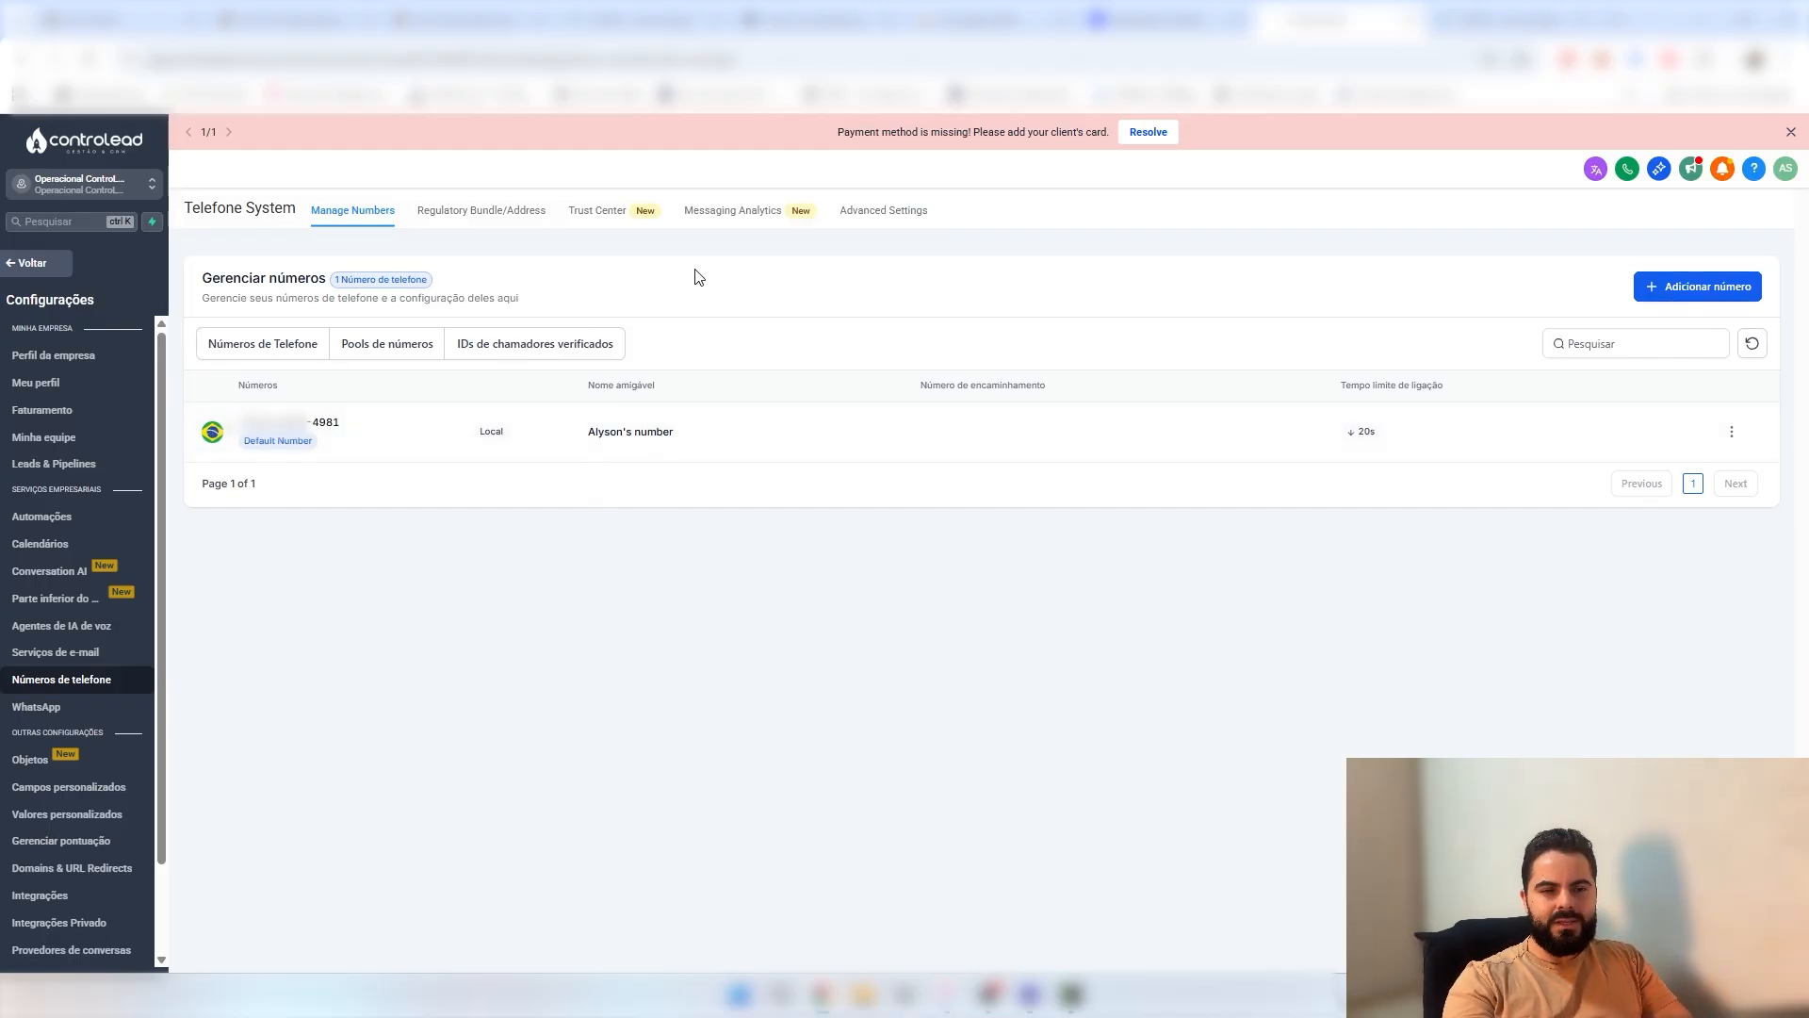
left_click(612, 217)
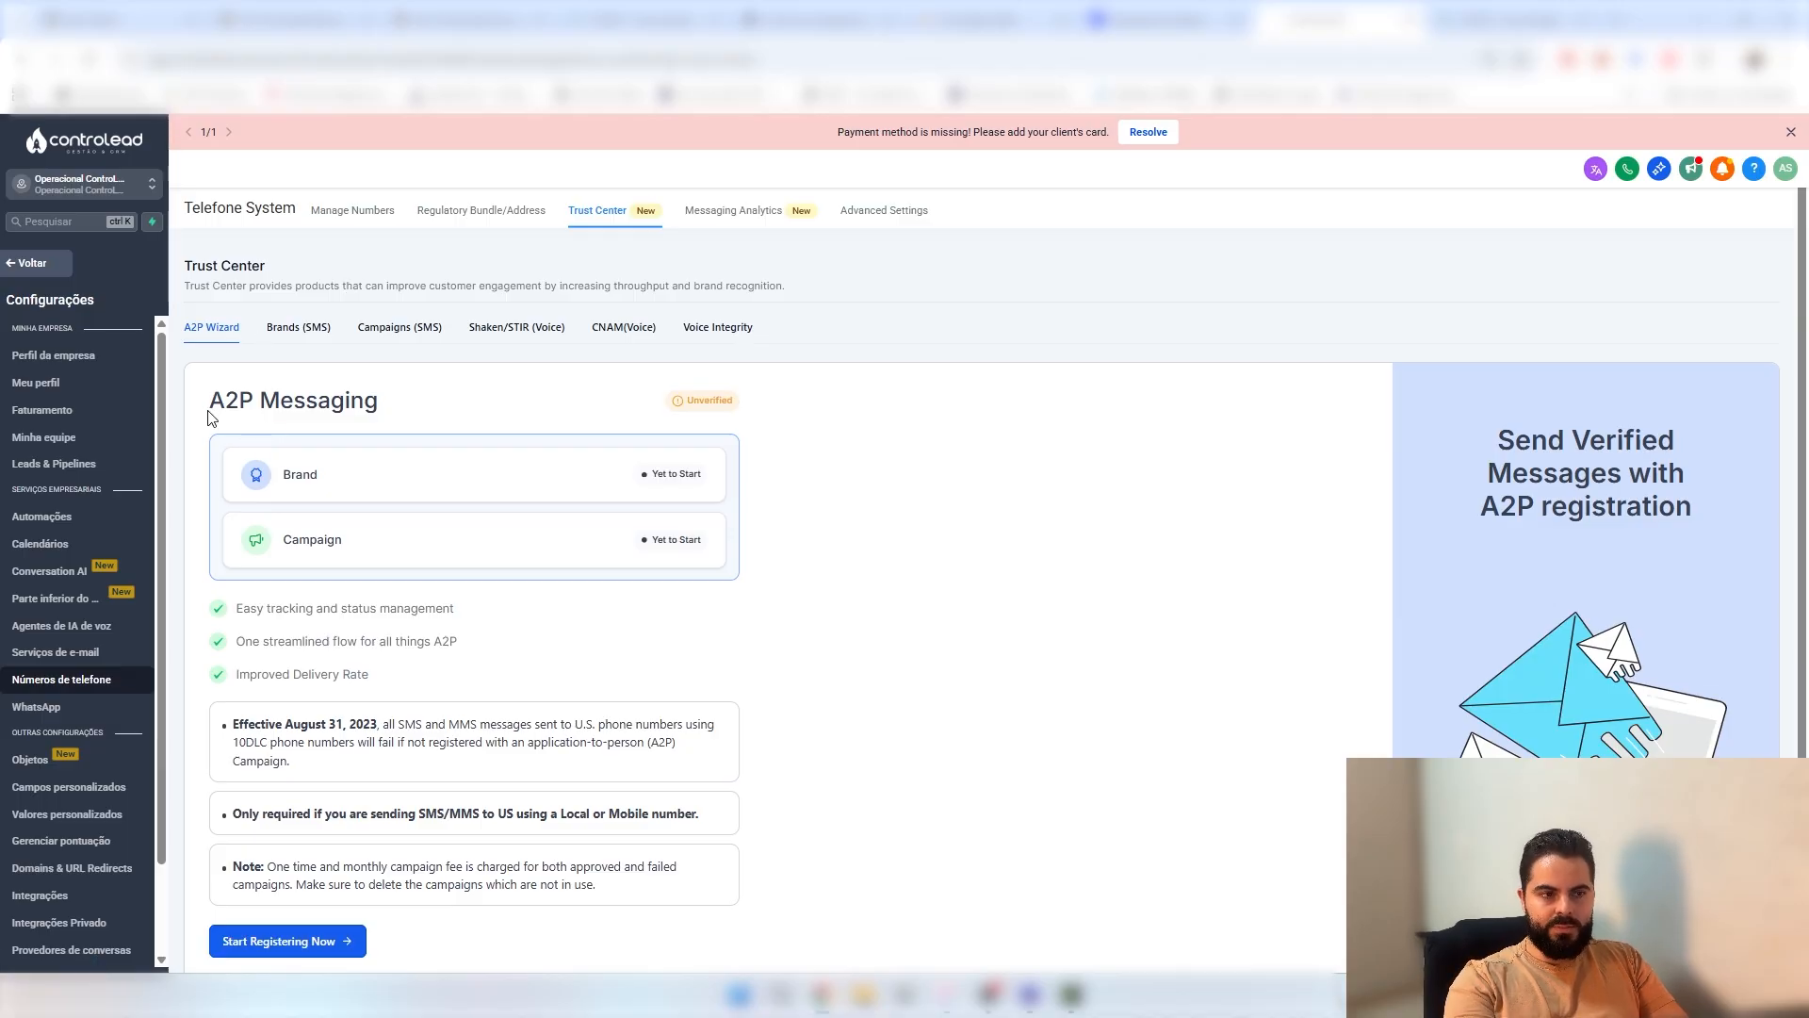
left_click_drag(211, 406, 249, 403)
left_click(256, 404)
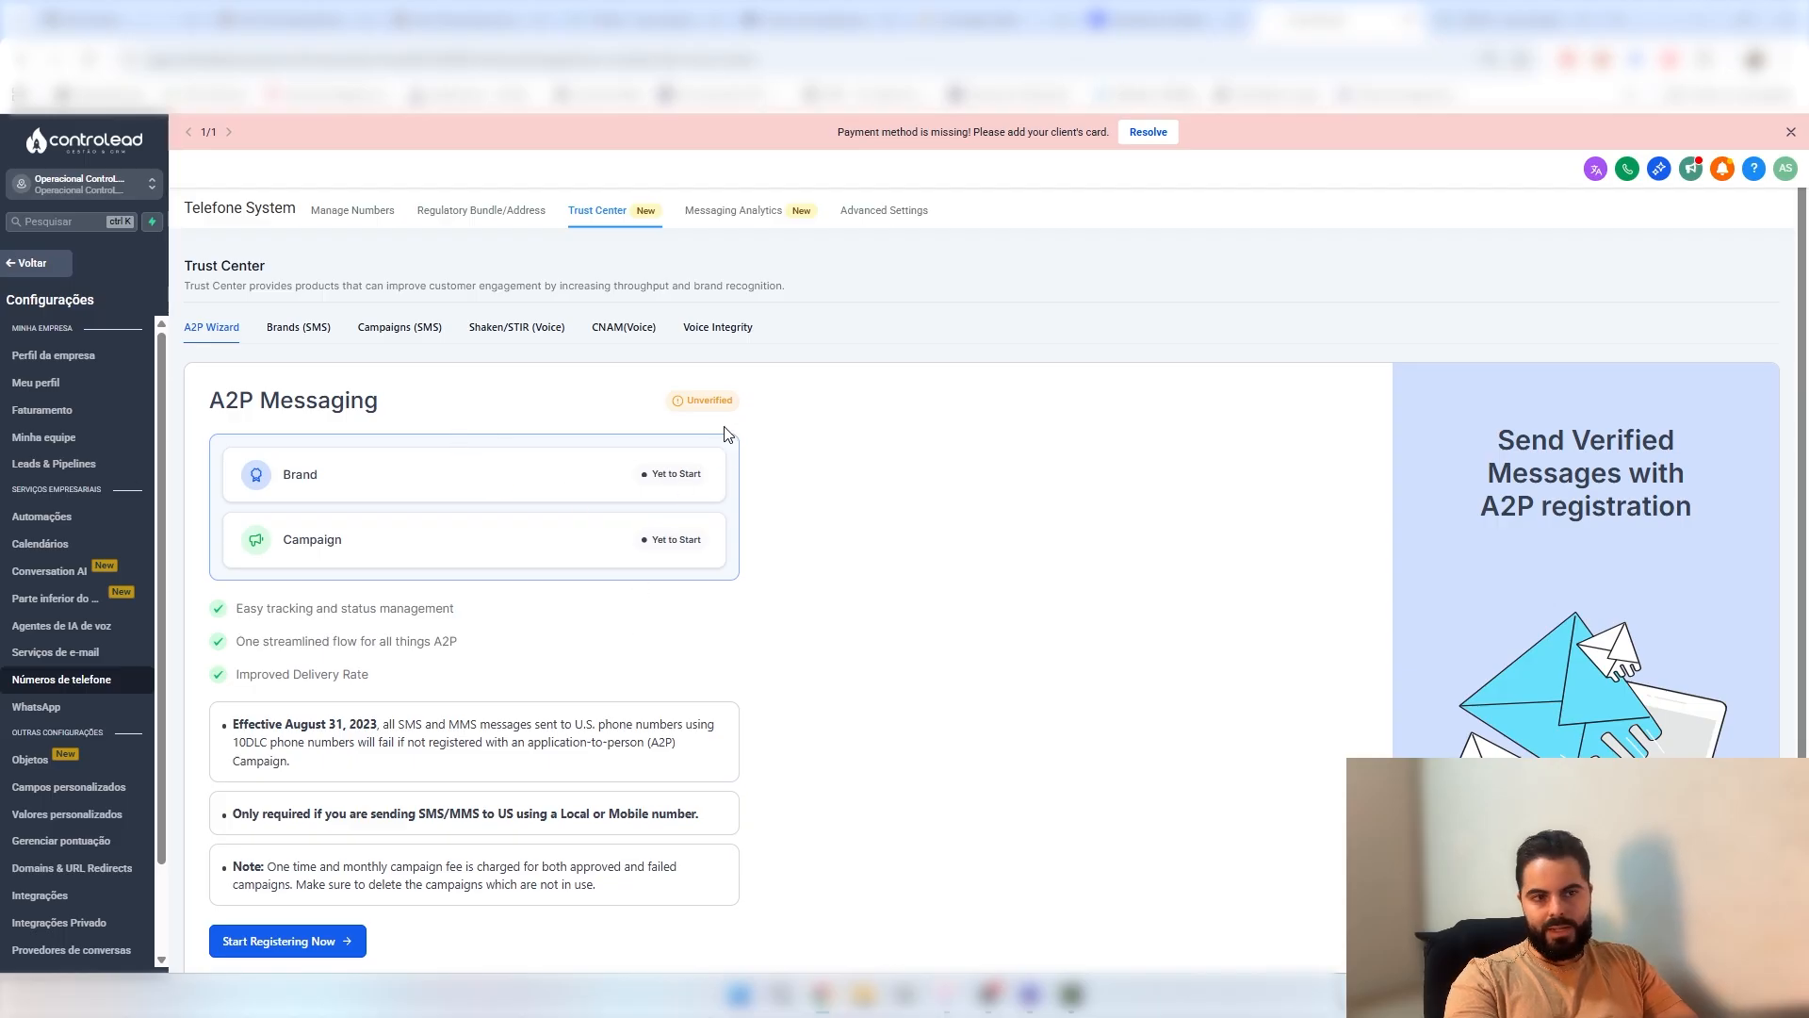
- Start a Pacote de Endereço with the friendly name kdwoakdoakwodkaodw and close the company details form without submitting
left_click(489, 211)
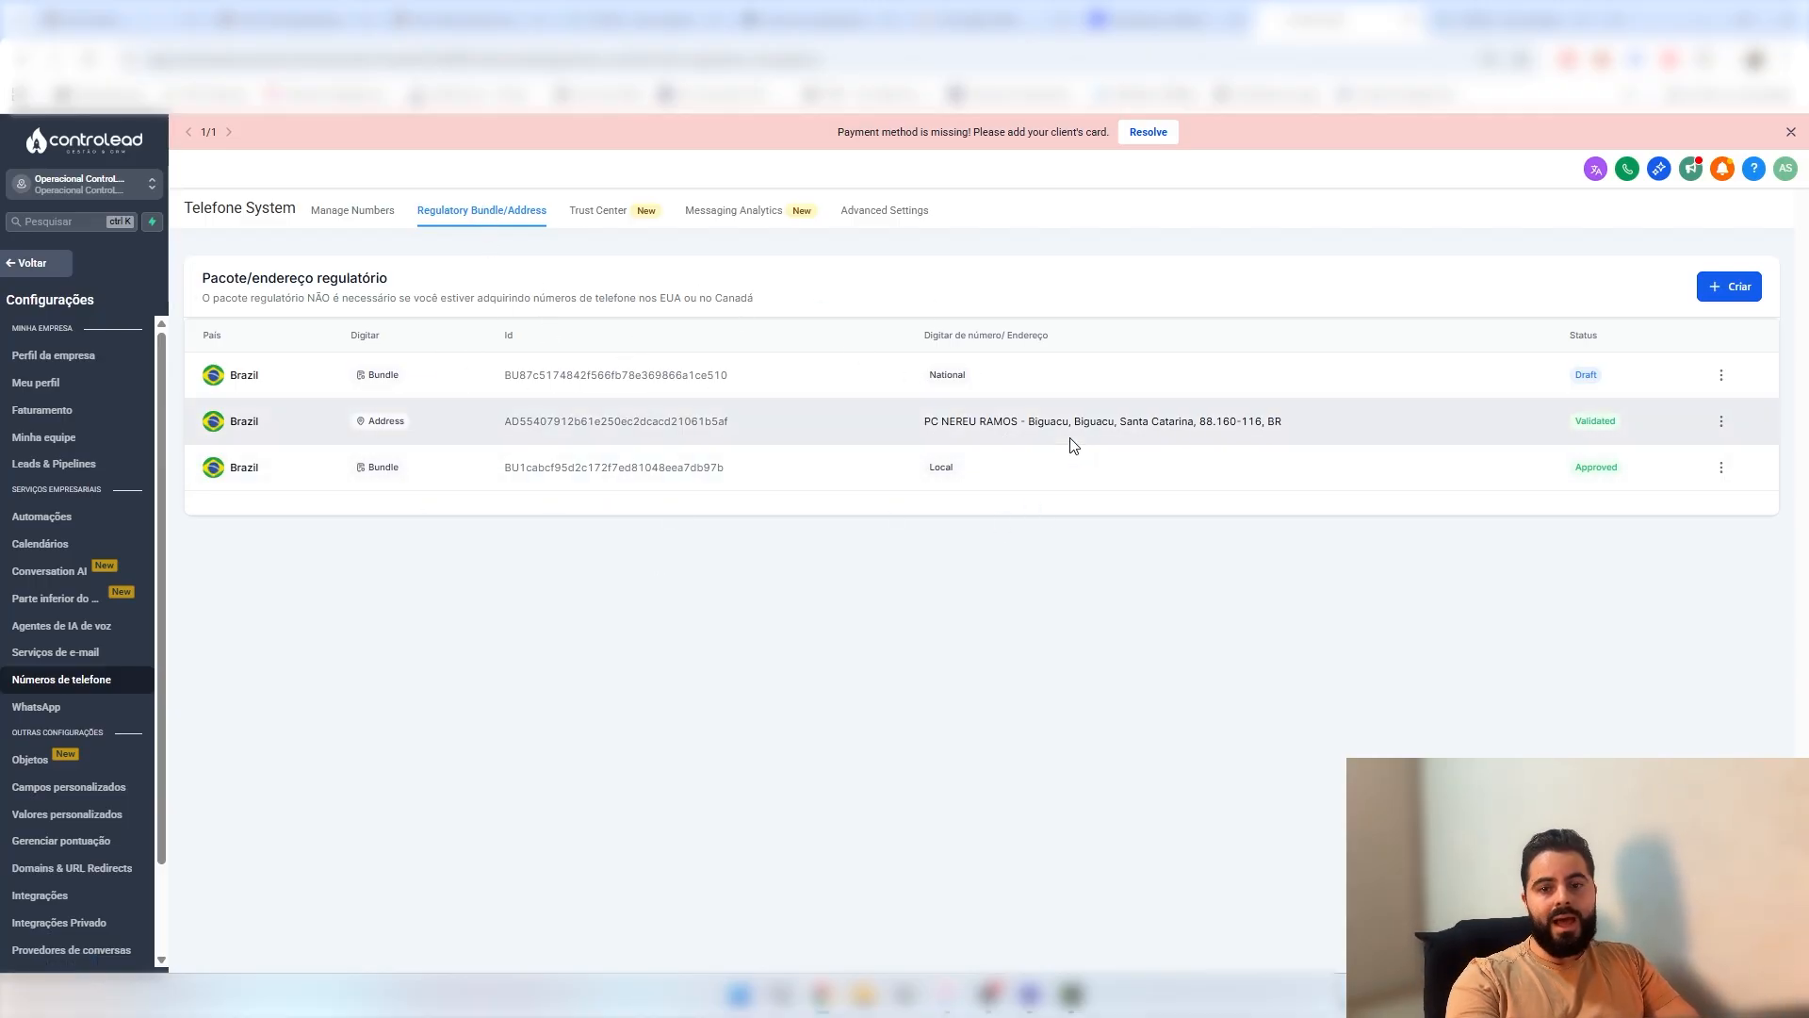
left_click(1730, 288)
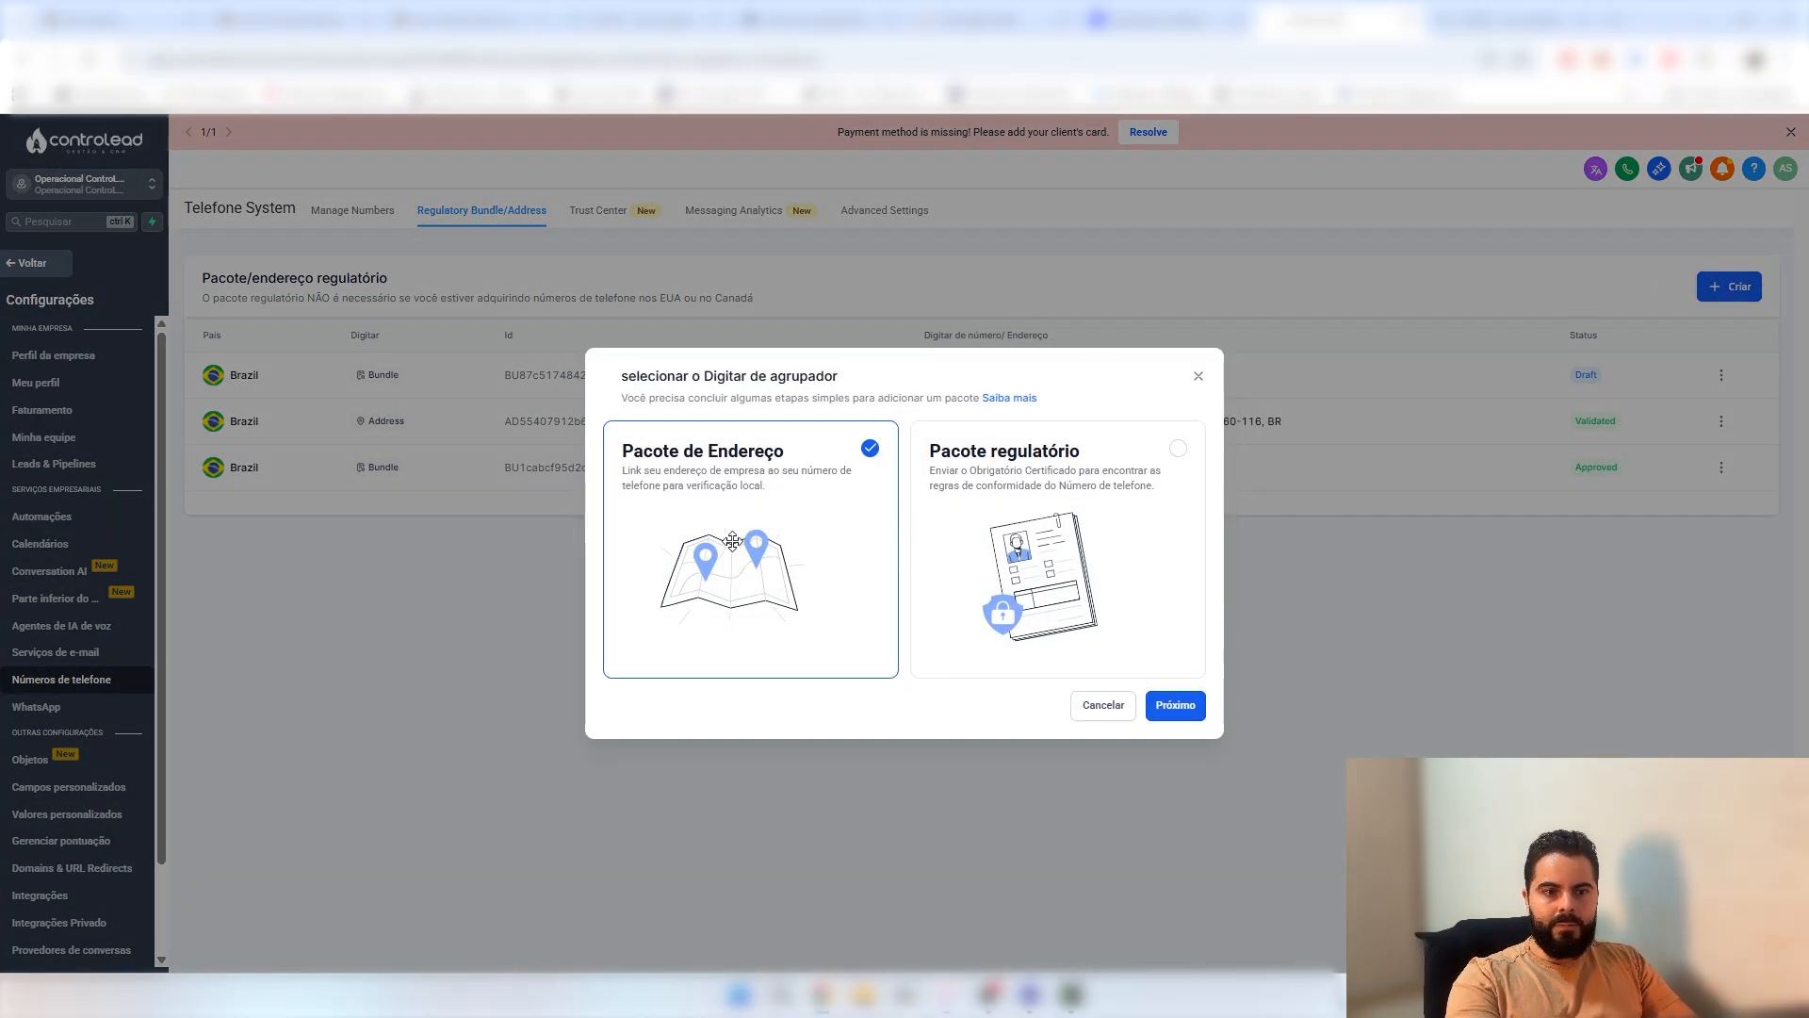
left_click(1177, 706)
left_click_drag(775, 468, 609, 463)
type("kdwoakdoak")
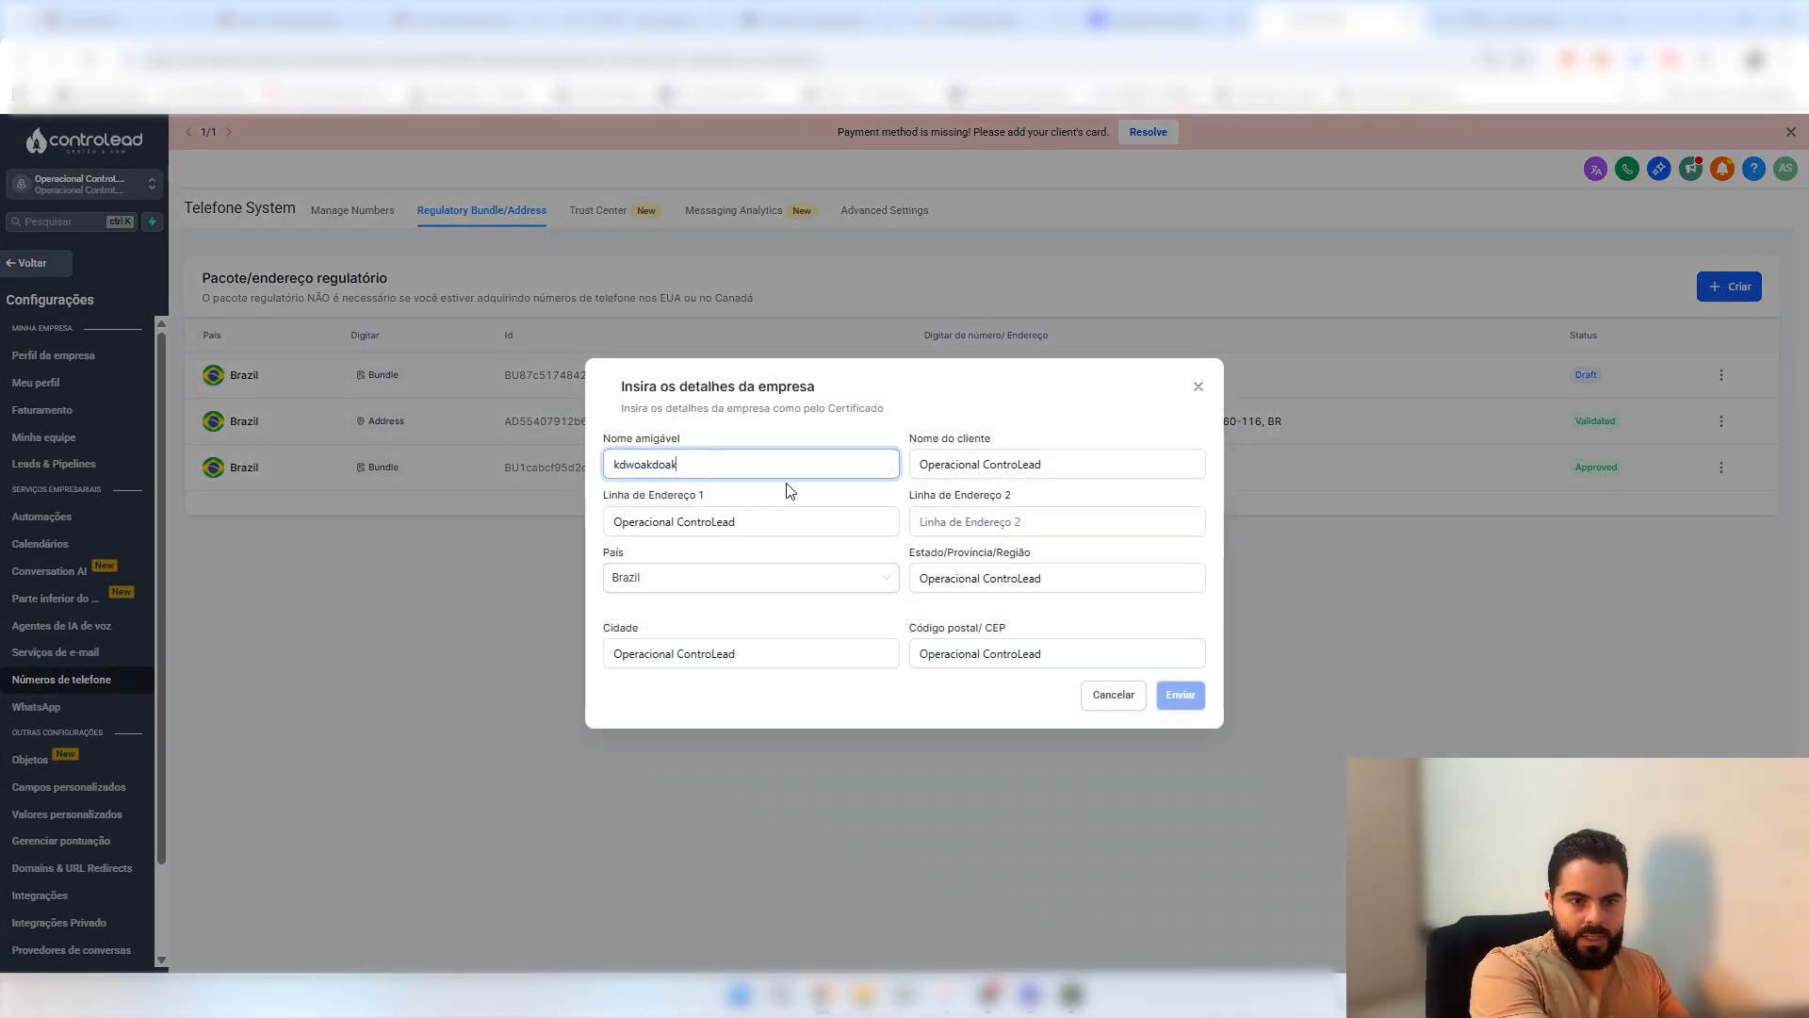
type("wodkaodw")
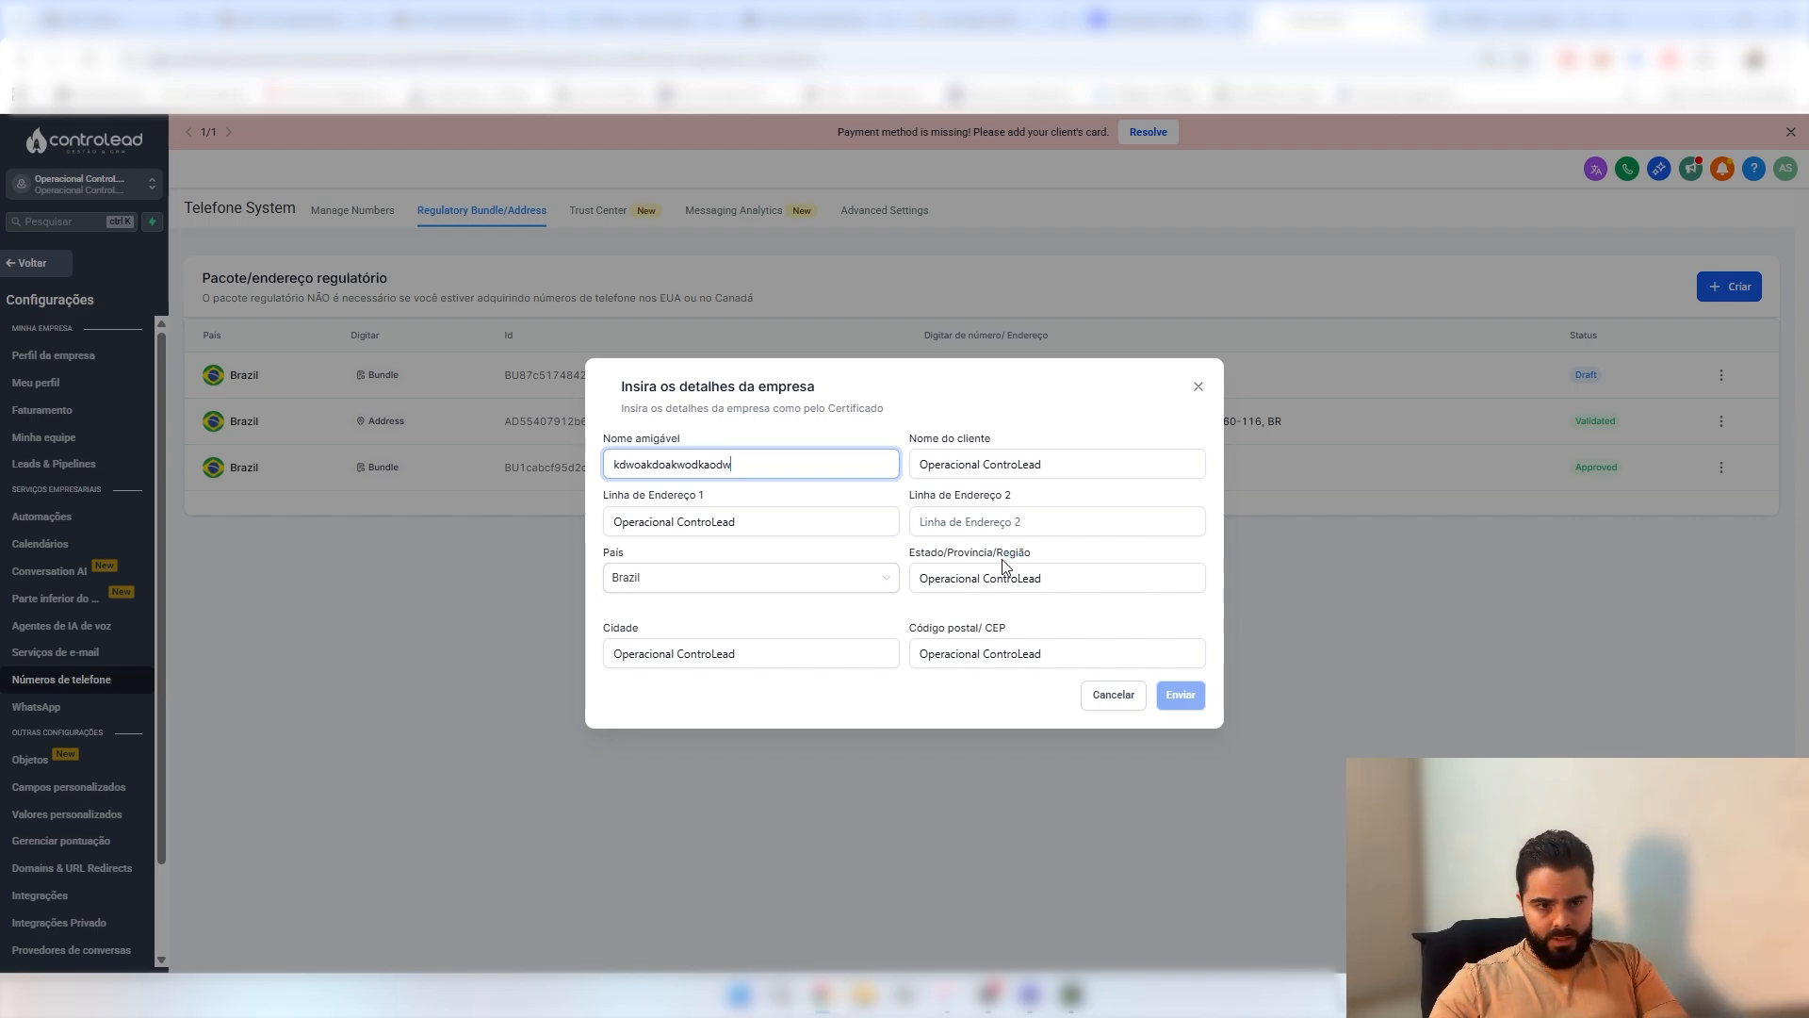
left_click(1199, 386)
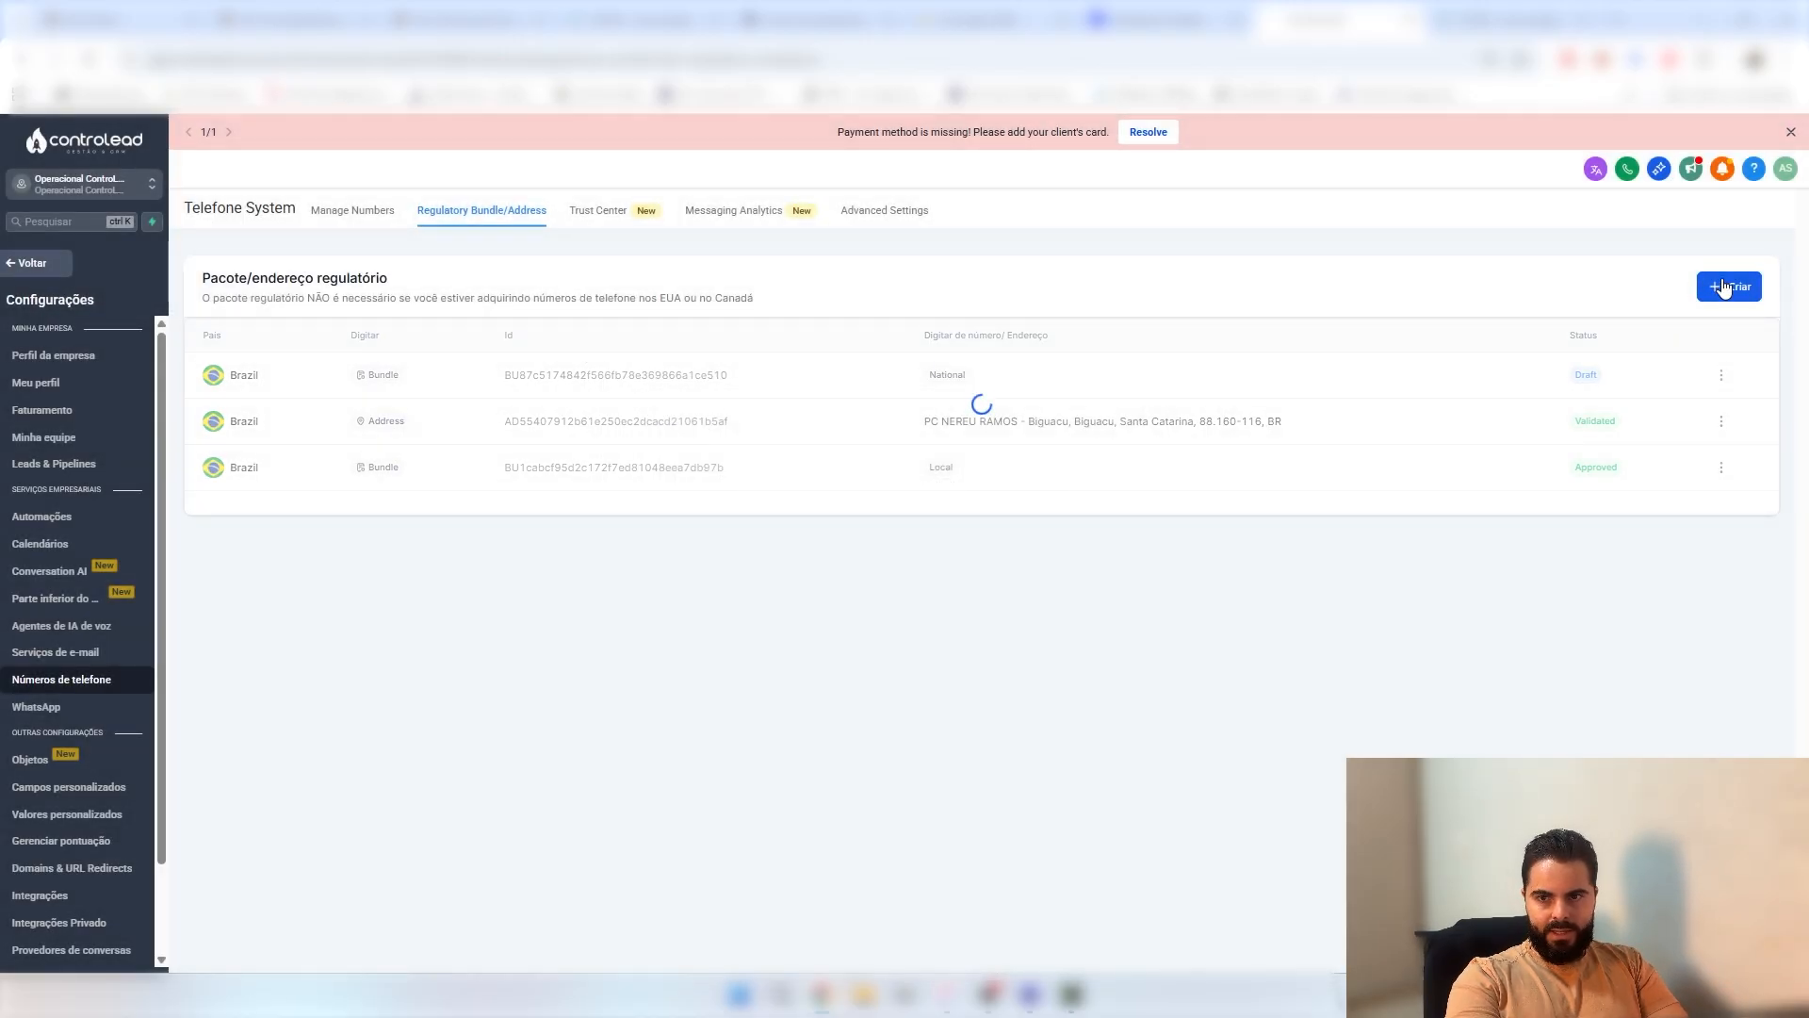
- Check the country, end-user and number type options for a new Pacote regulatório and close the form
left_click(1723, 288)
left_click(1082, 504)
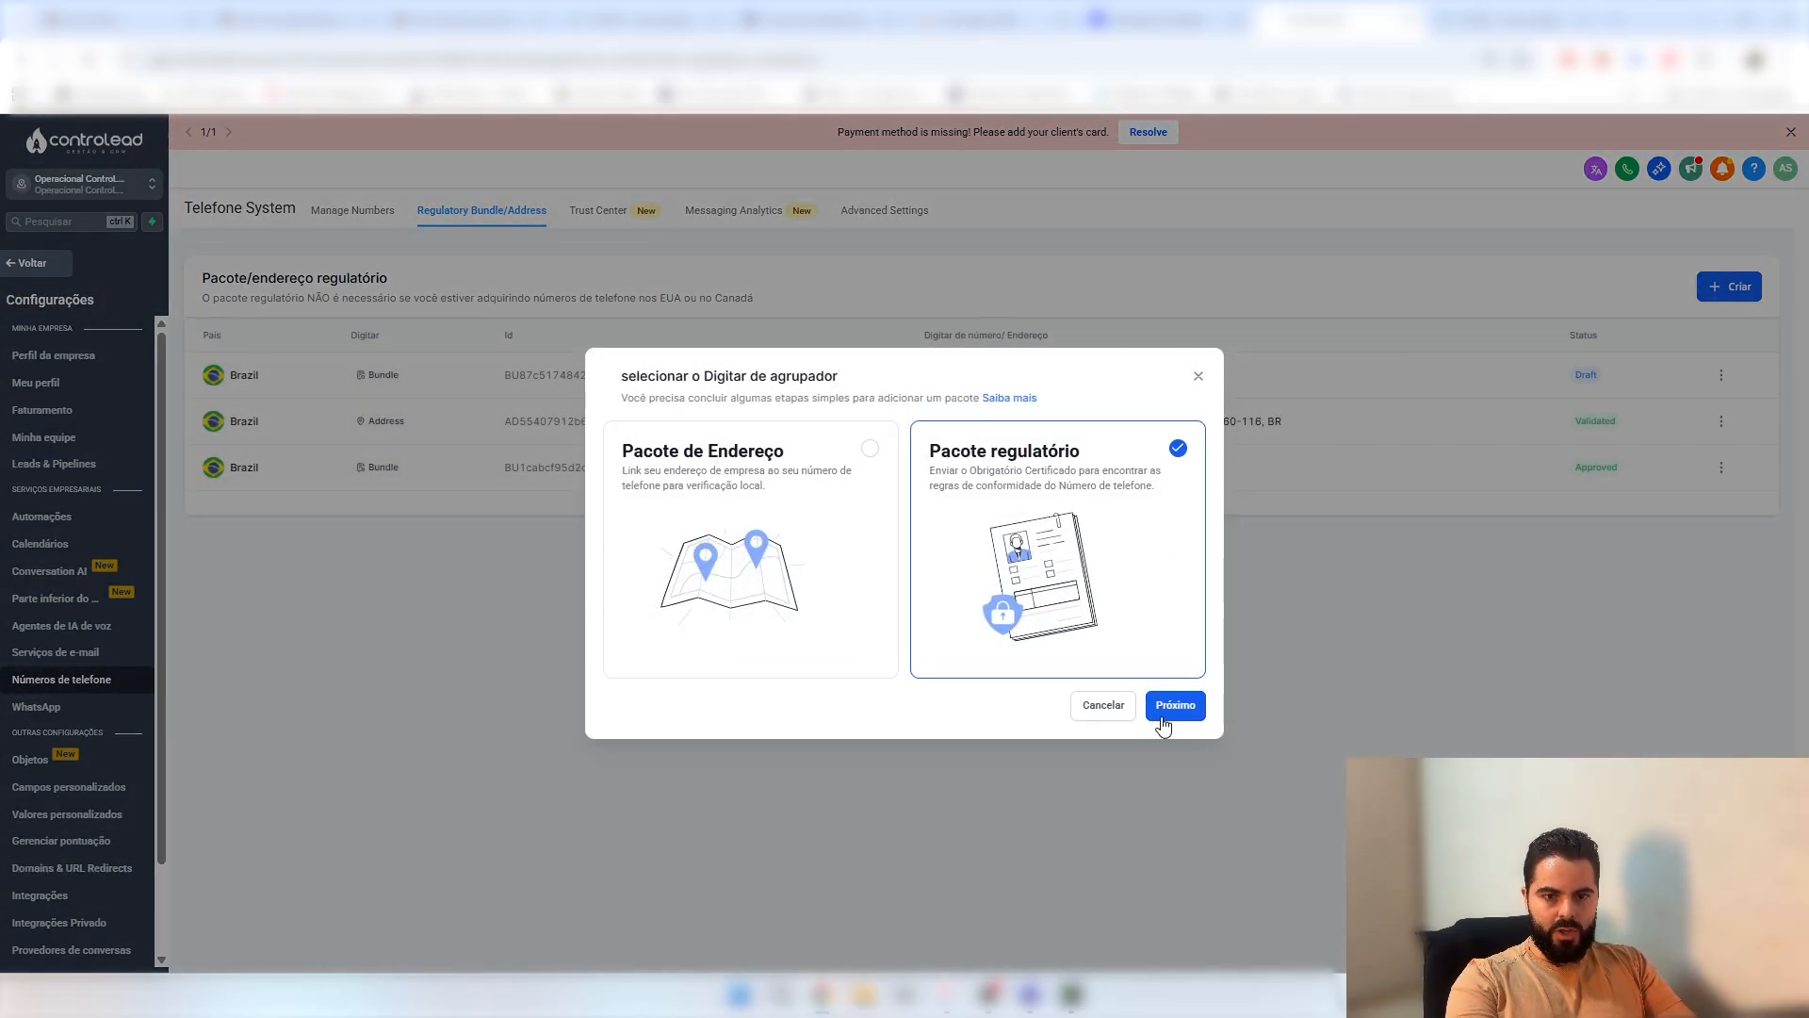
left_click(1175, 706)
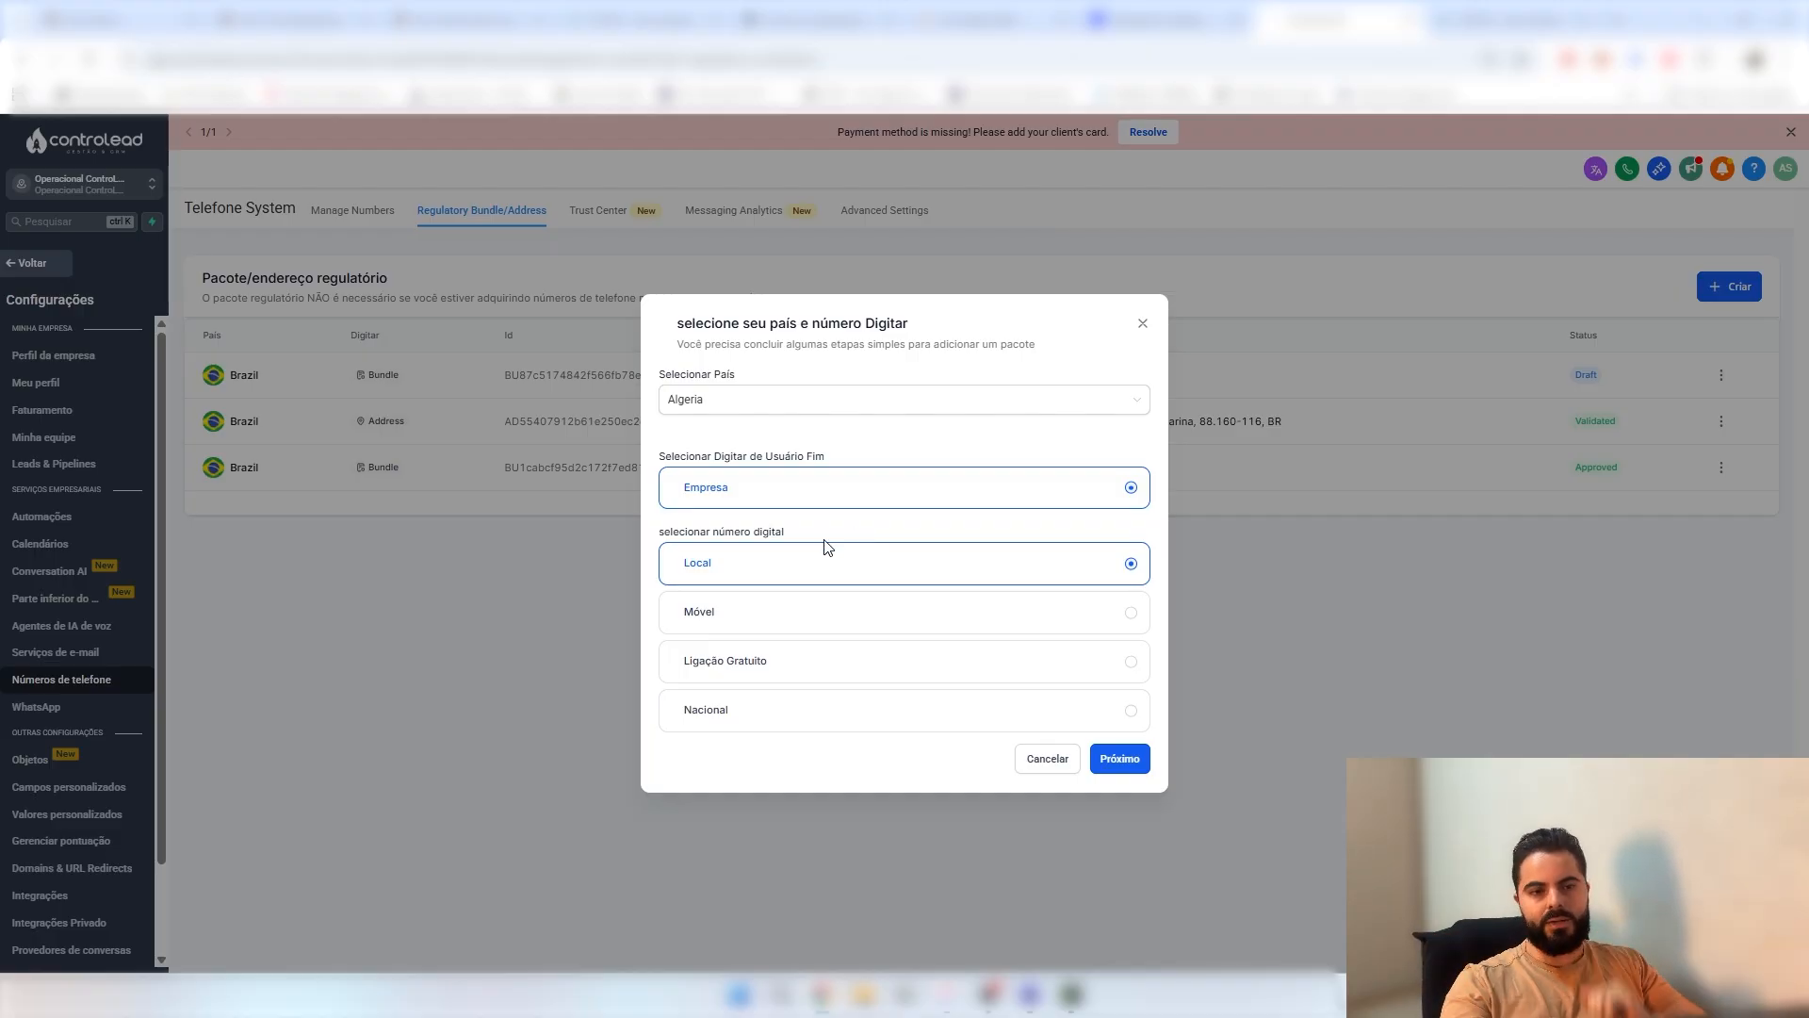
left_click(1142, 323)
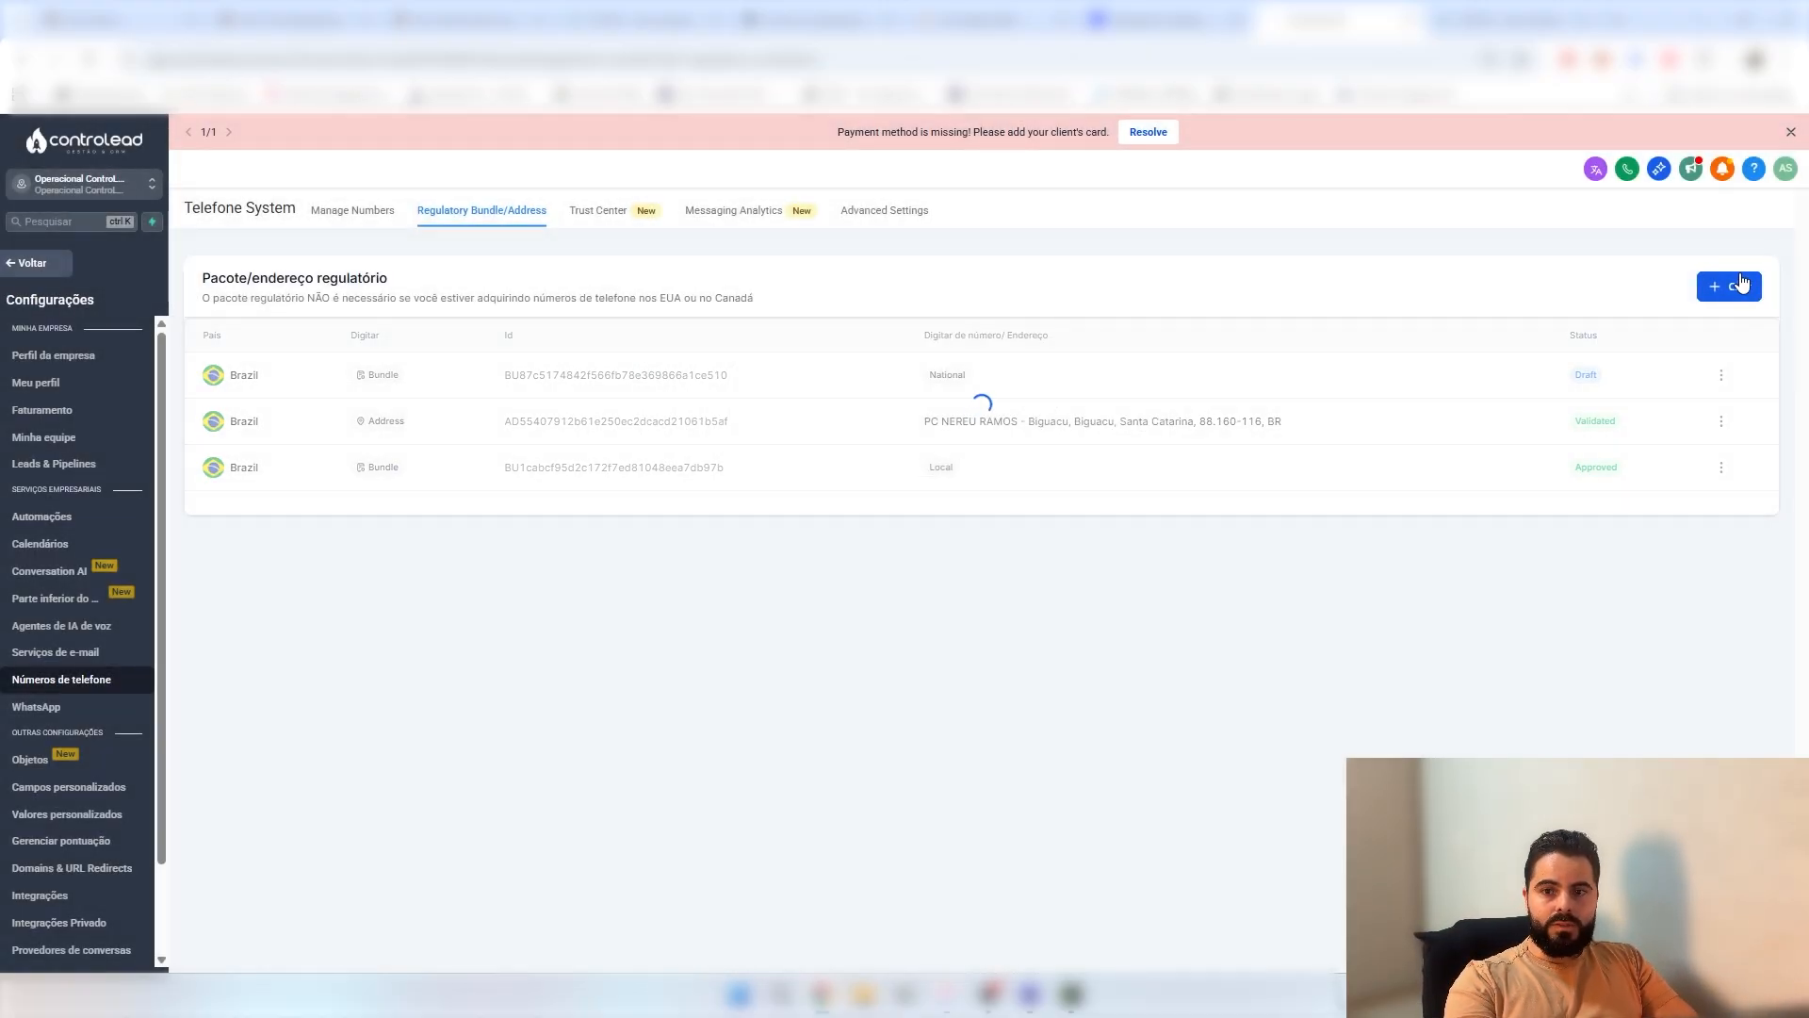
- Review the Pacote de Endereço company details form and the bundle type choices again, closing both without creating anything
left_click(1730, 286)
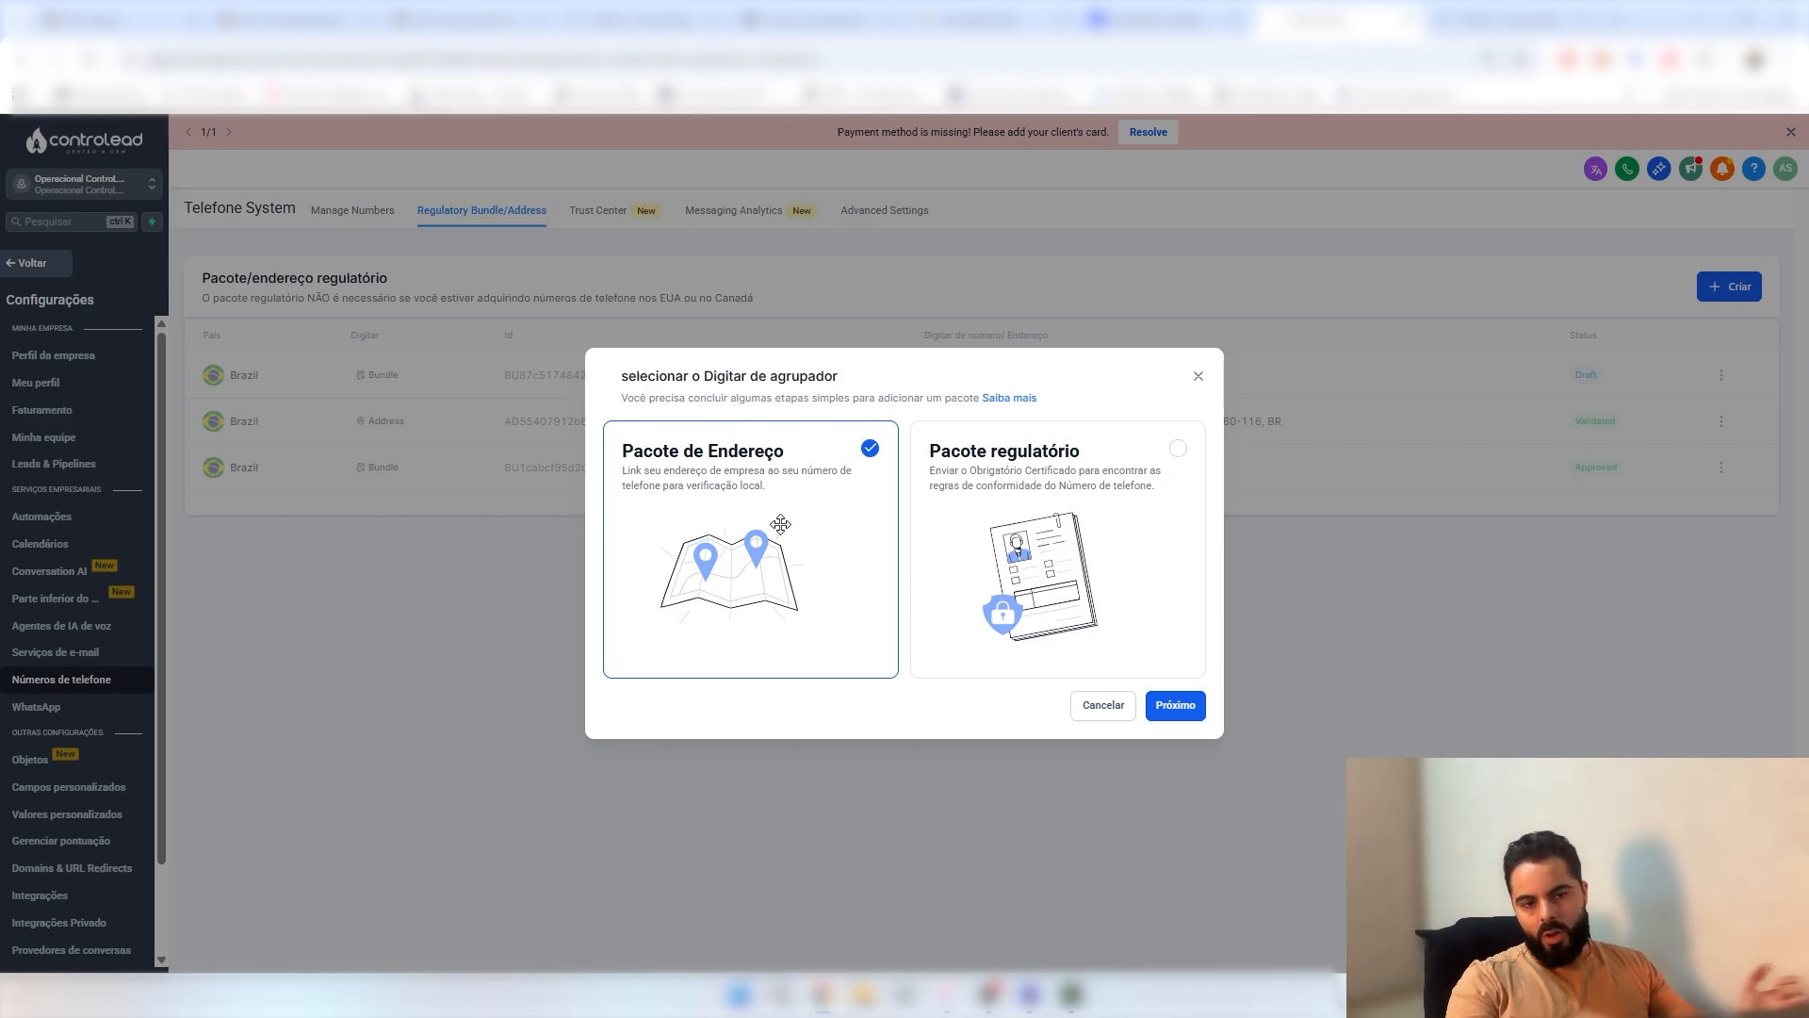
left_click(1176, 707)
triple_click(848, 457)
left_click(851, 456)
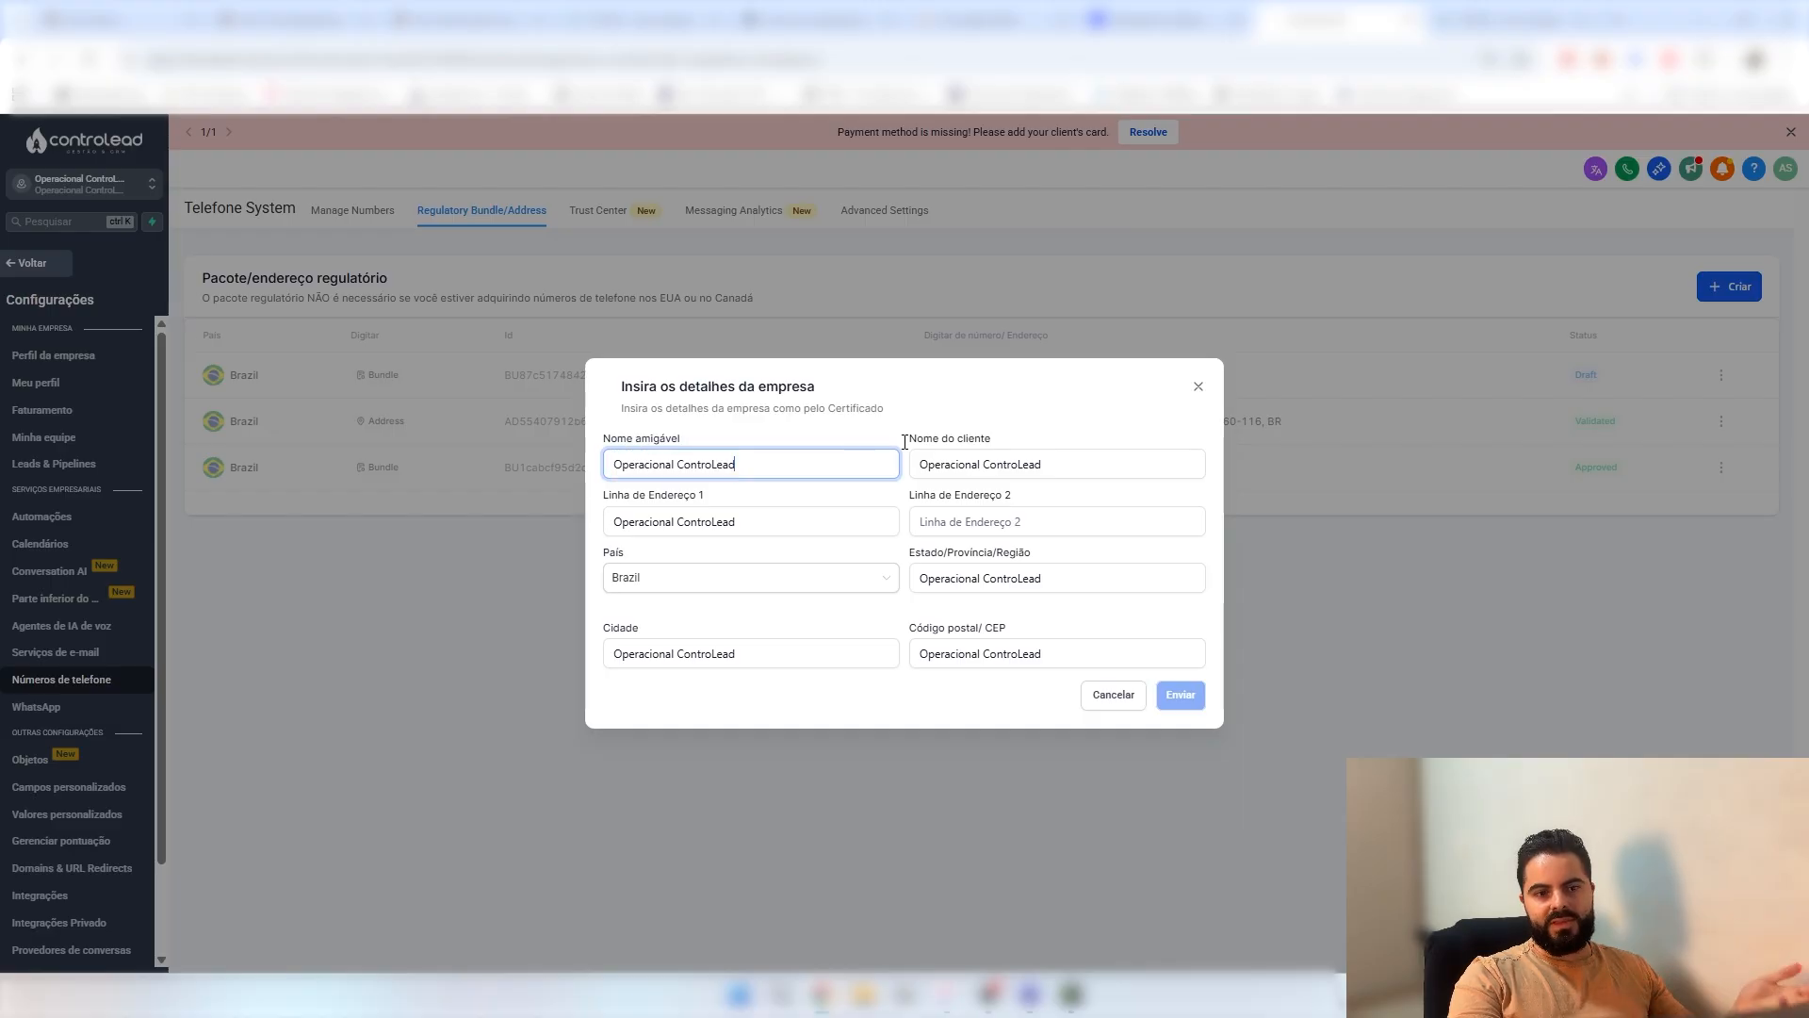
left_click(1199, 390)
left_click(1729, 286)
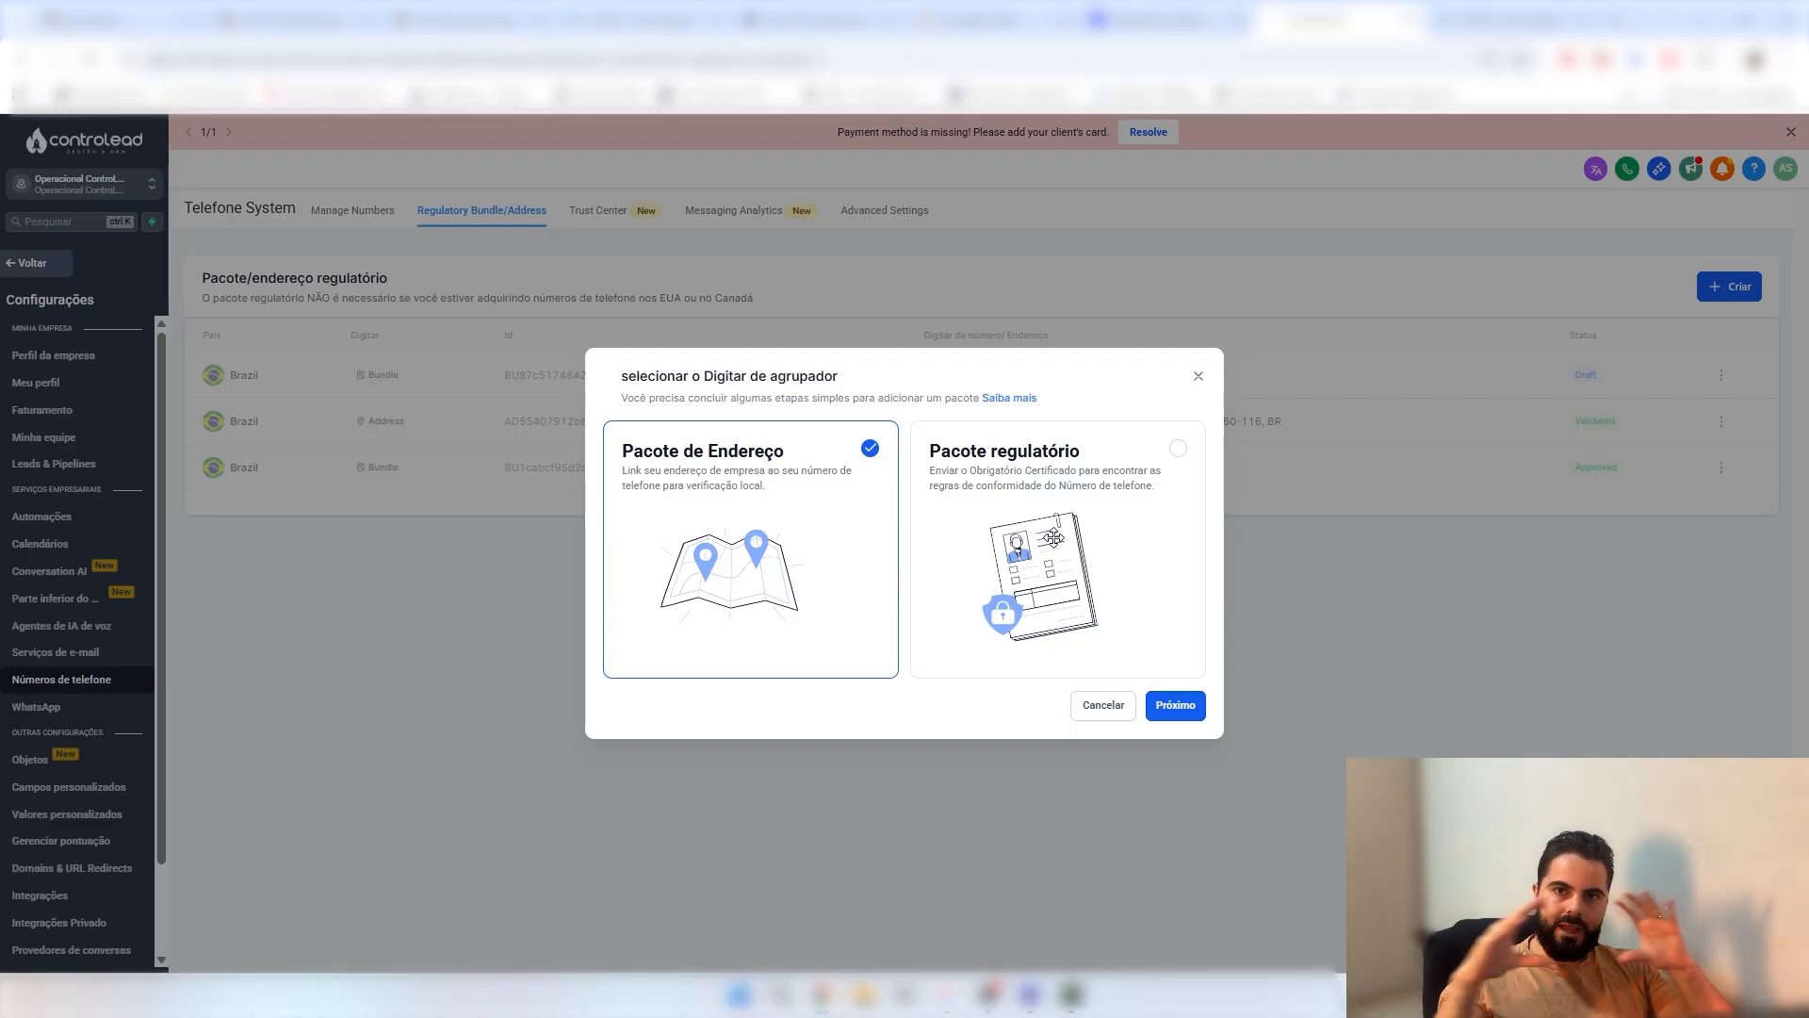
left_click(1198, 375)
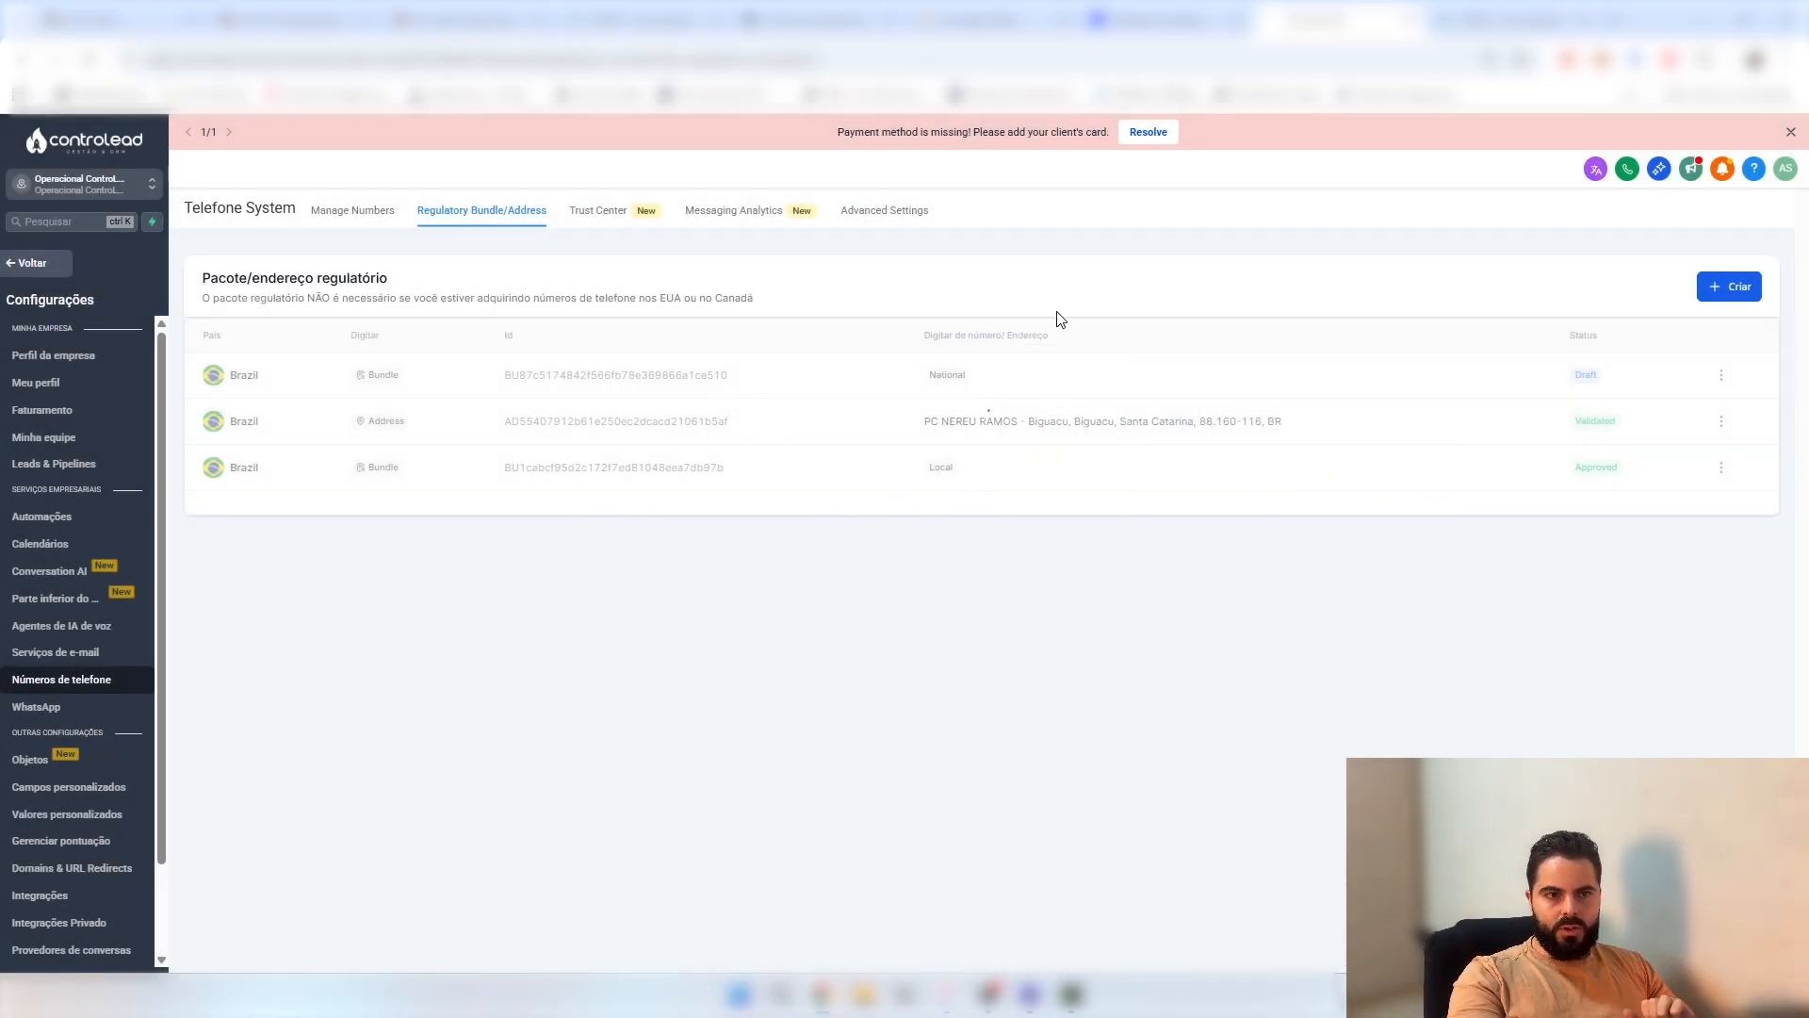
- Return to the managed phone numbers and leave the settings for the main workspace
left_click(351, 211)
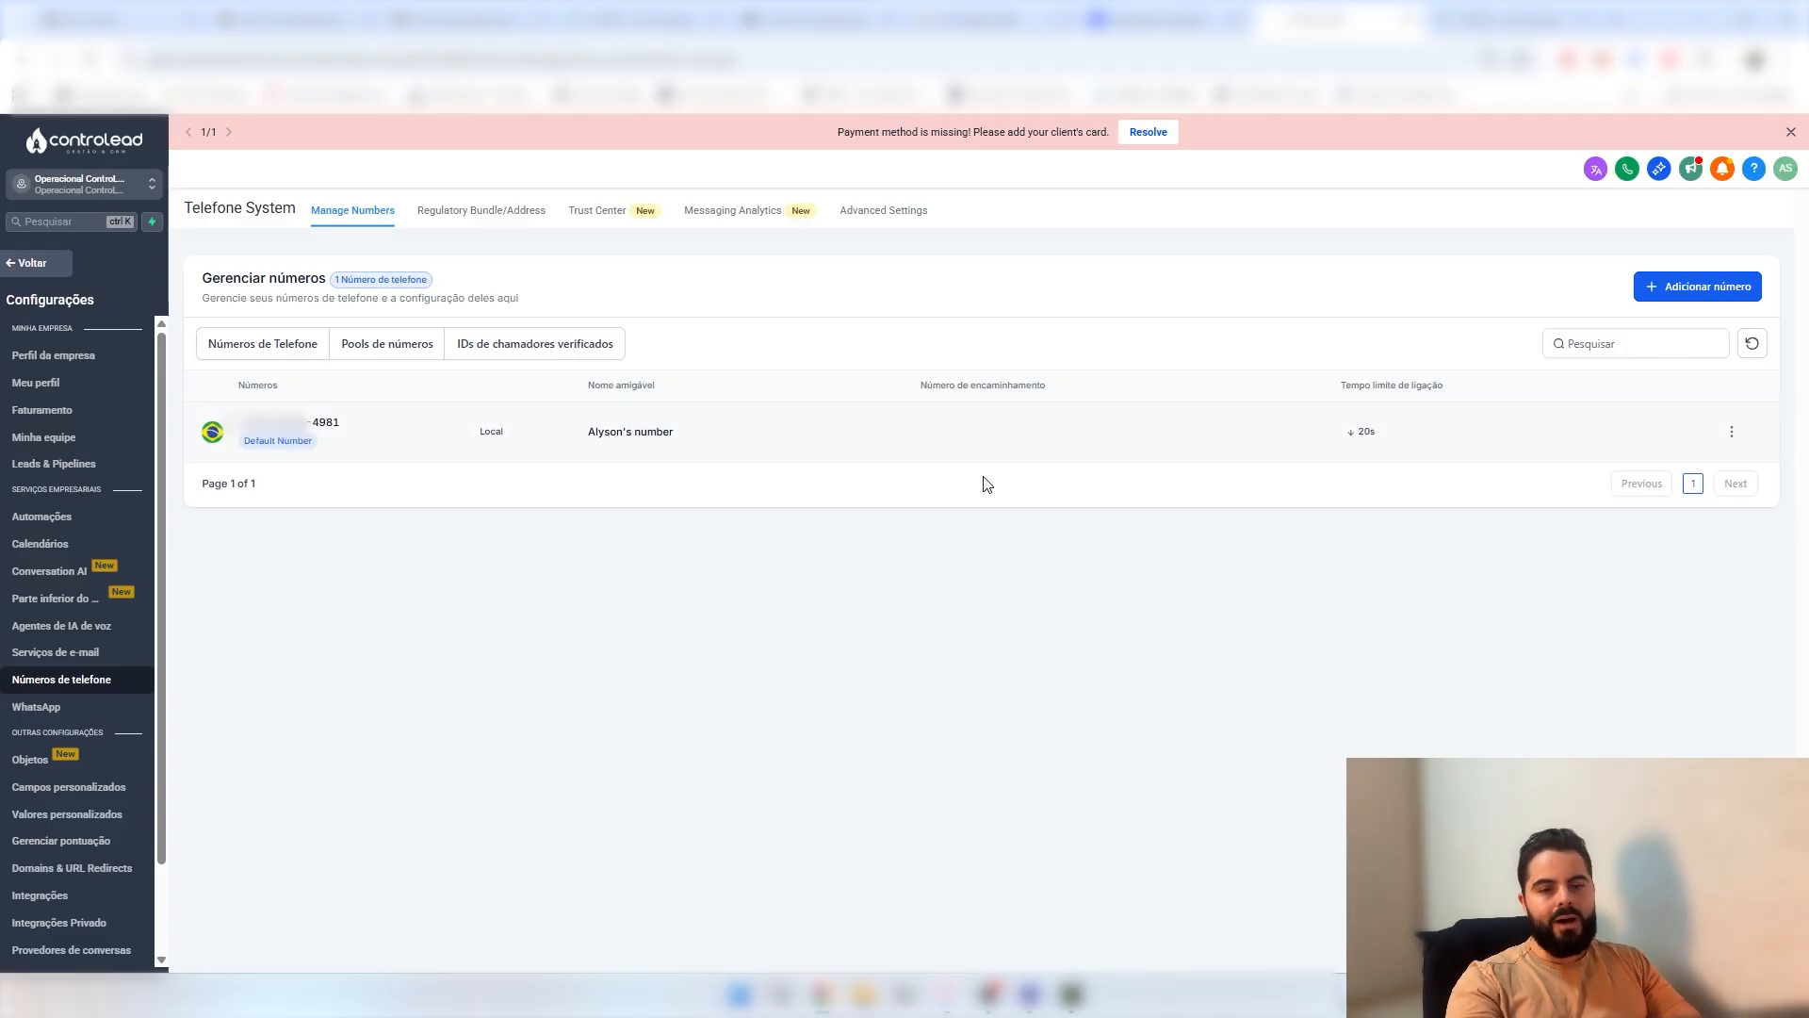
left_click(33, 263)
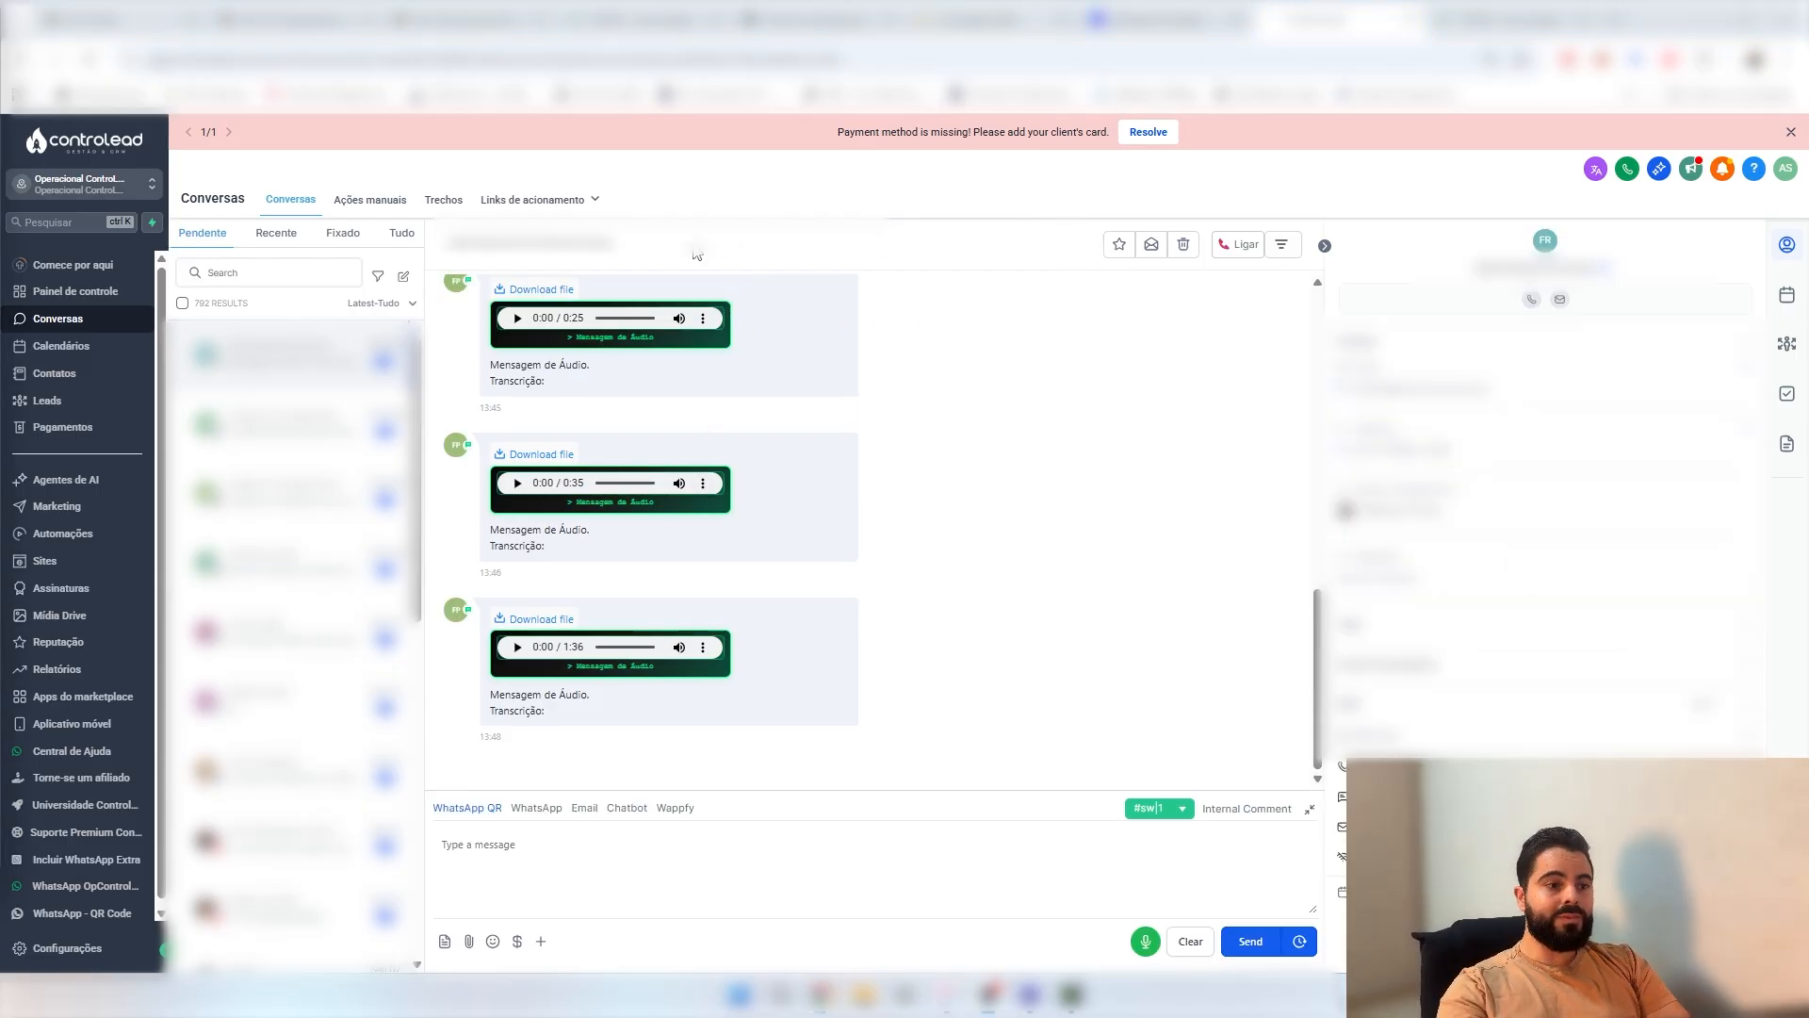
- Create a new workflow from scratch in Automações
left_click(60, 534)
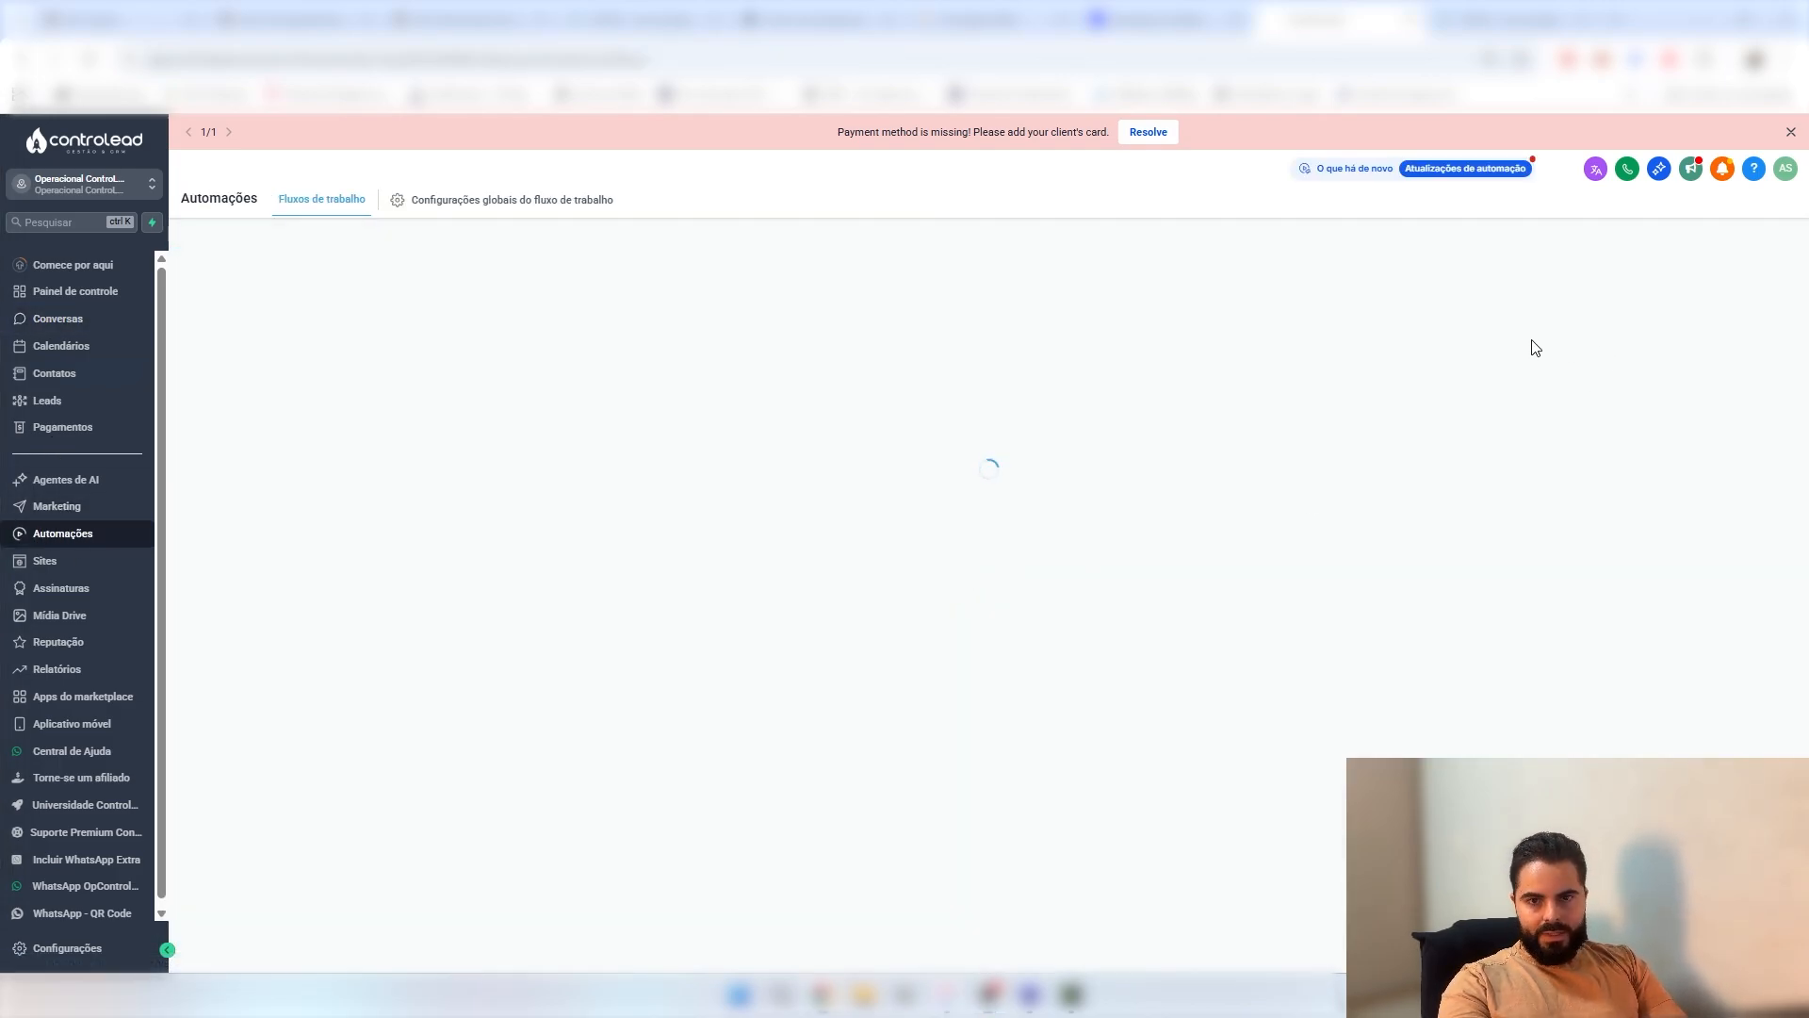
left_click(1433, 254)
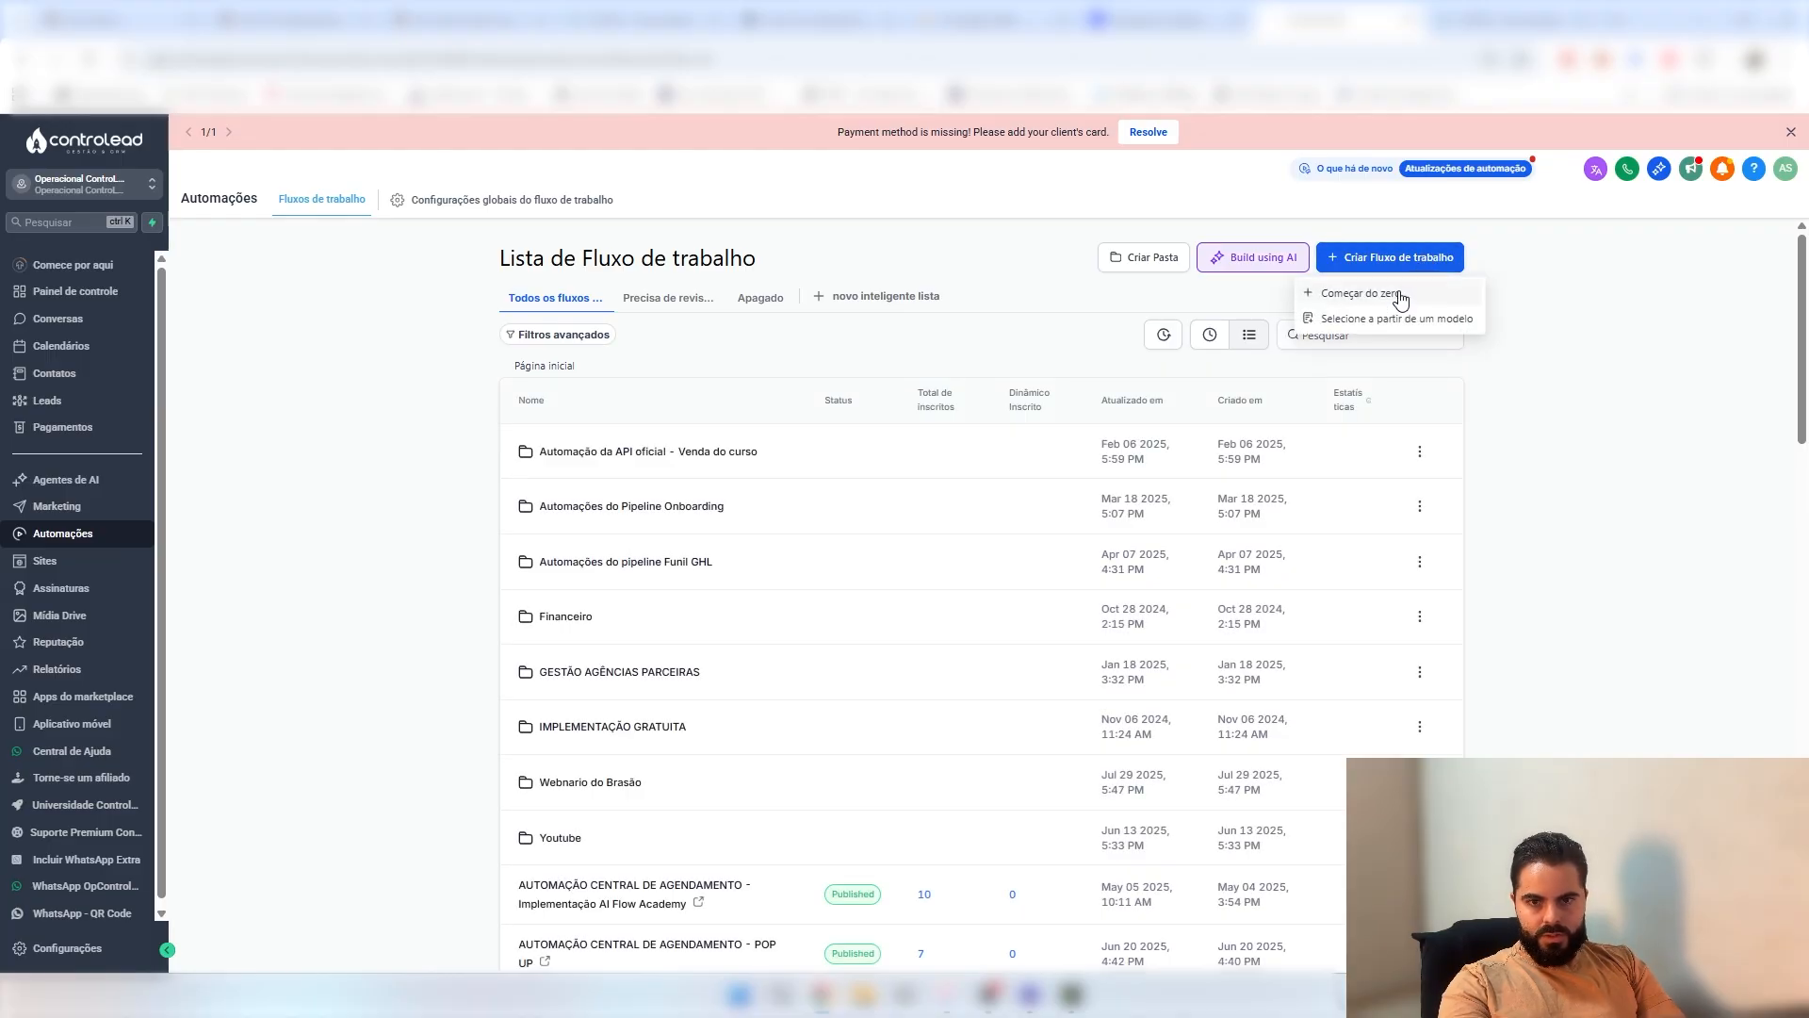
left_click(1400, 295)
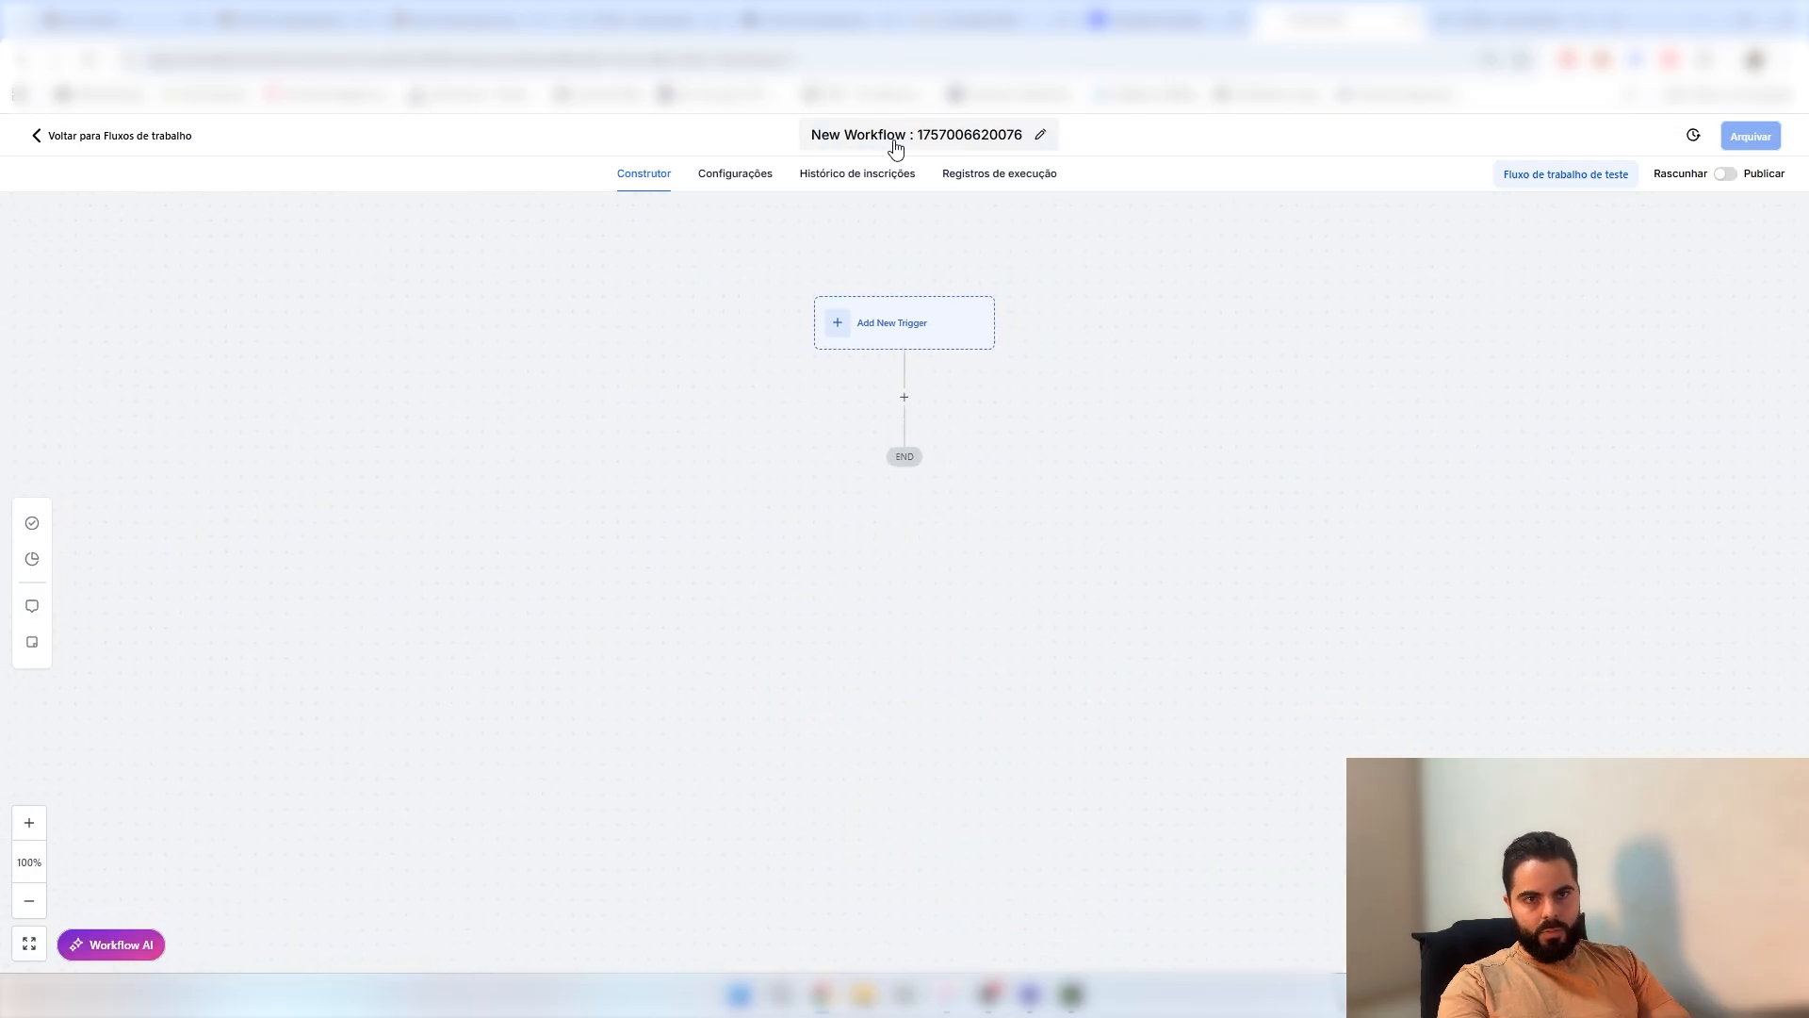
- Rename the new workflow as Criação de URA - YouTube
left_click(892, 140)
key("ctrl+a")
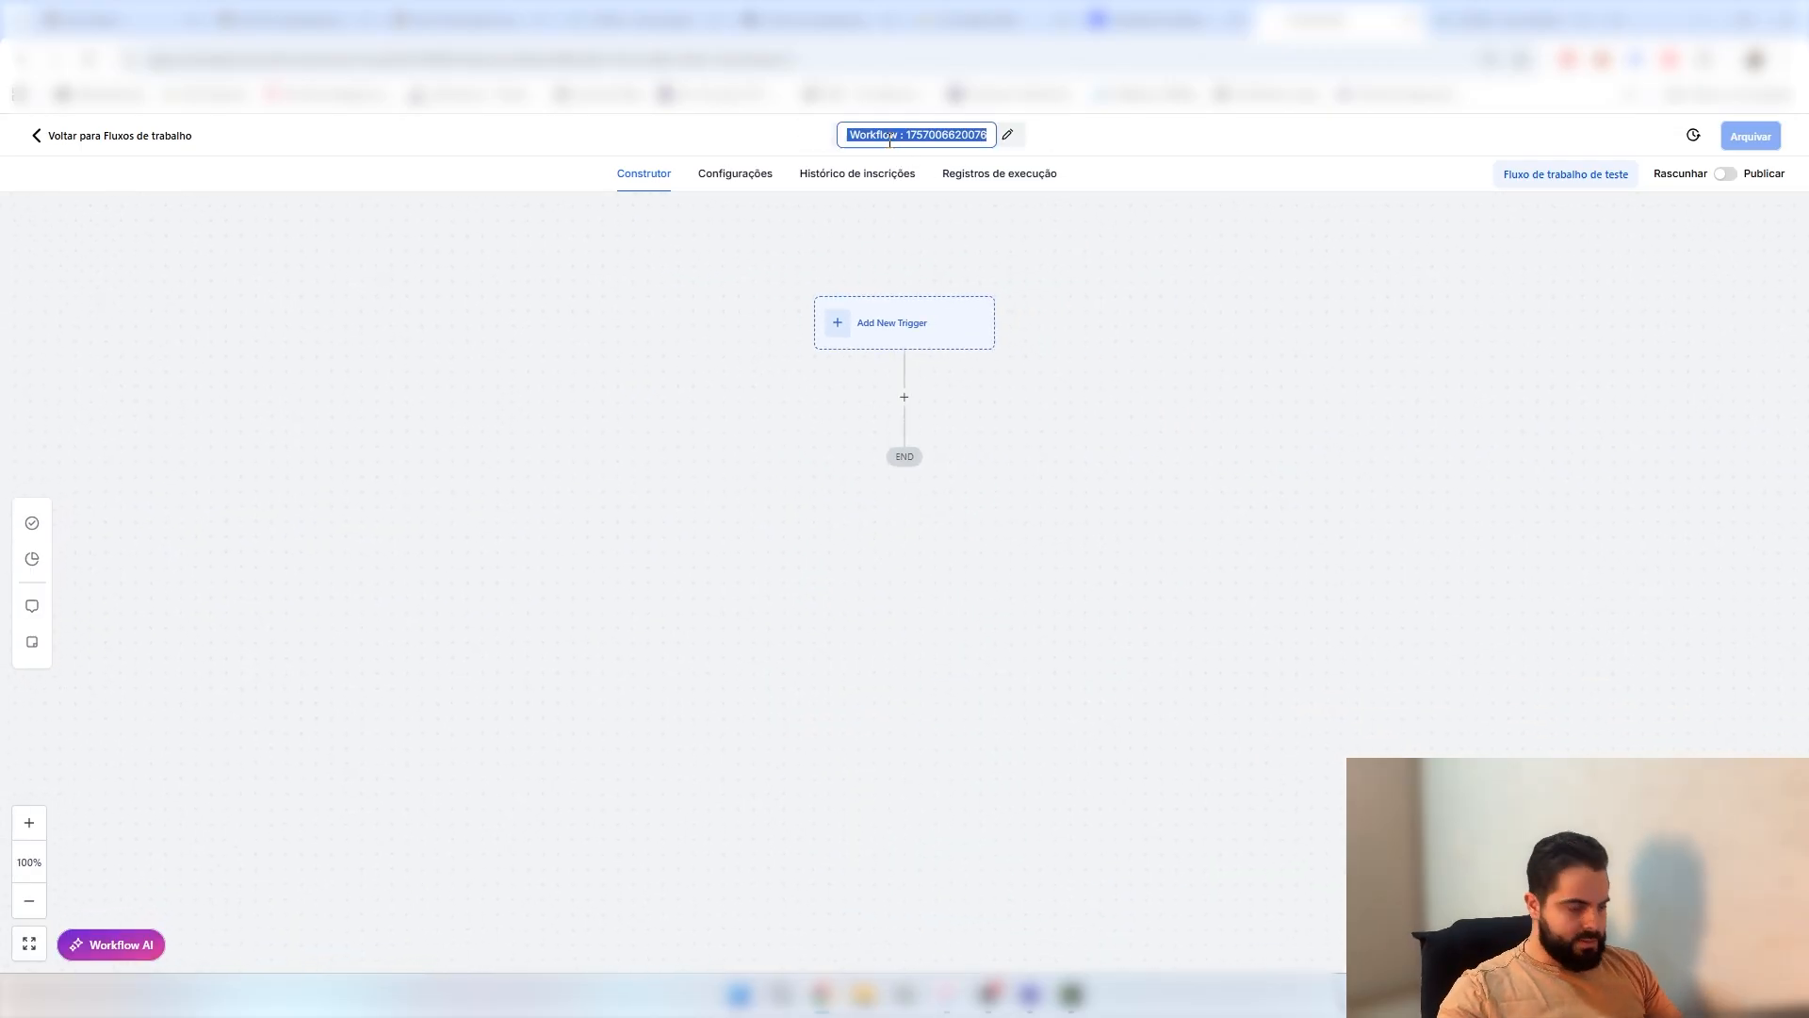
type("Criac")
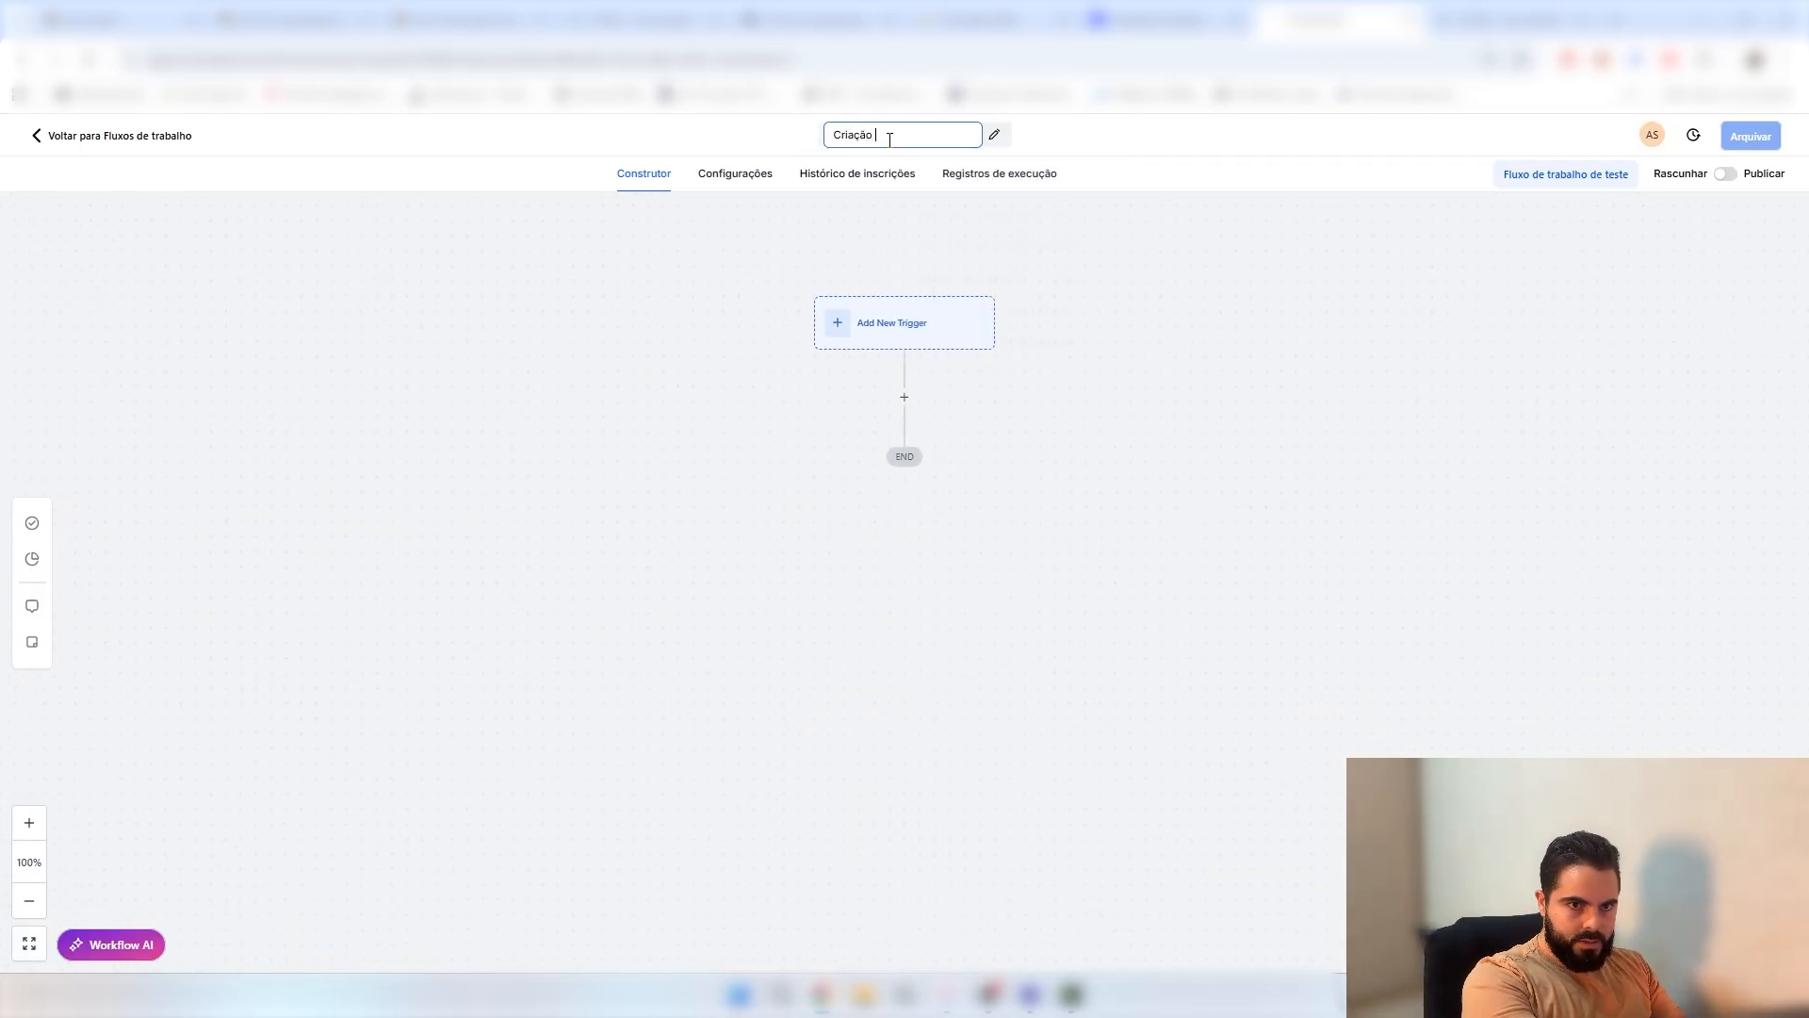
type("ão de URA -")
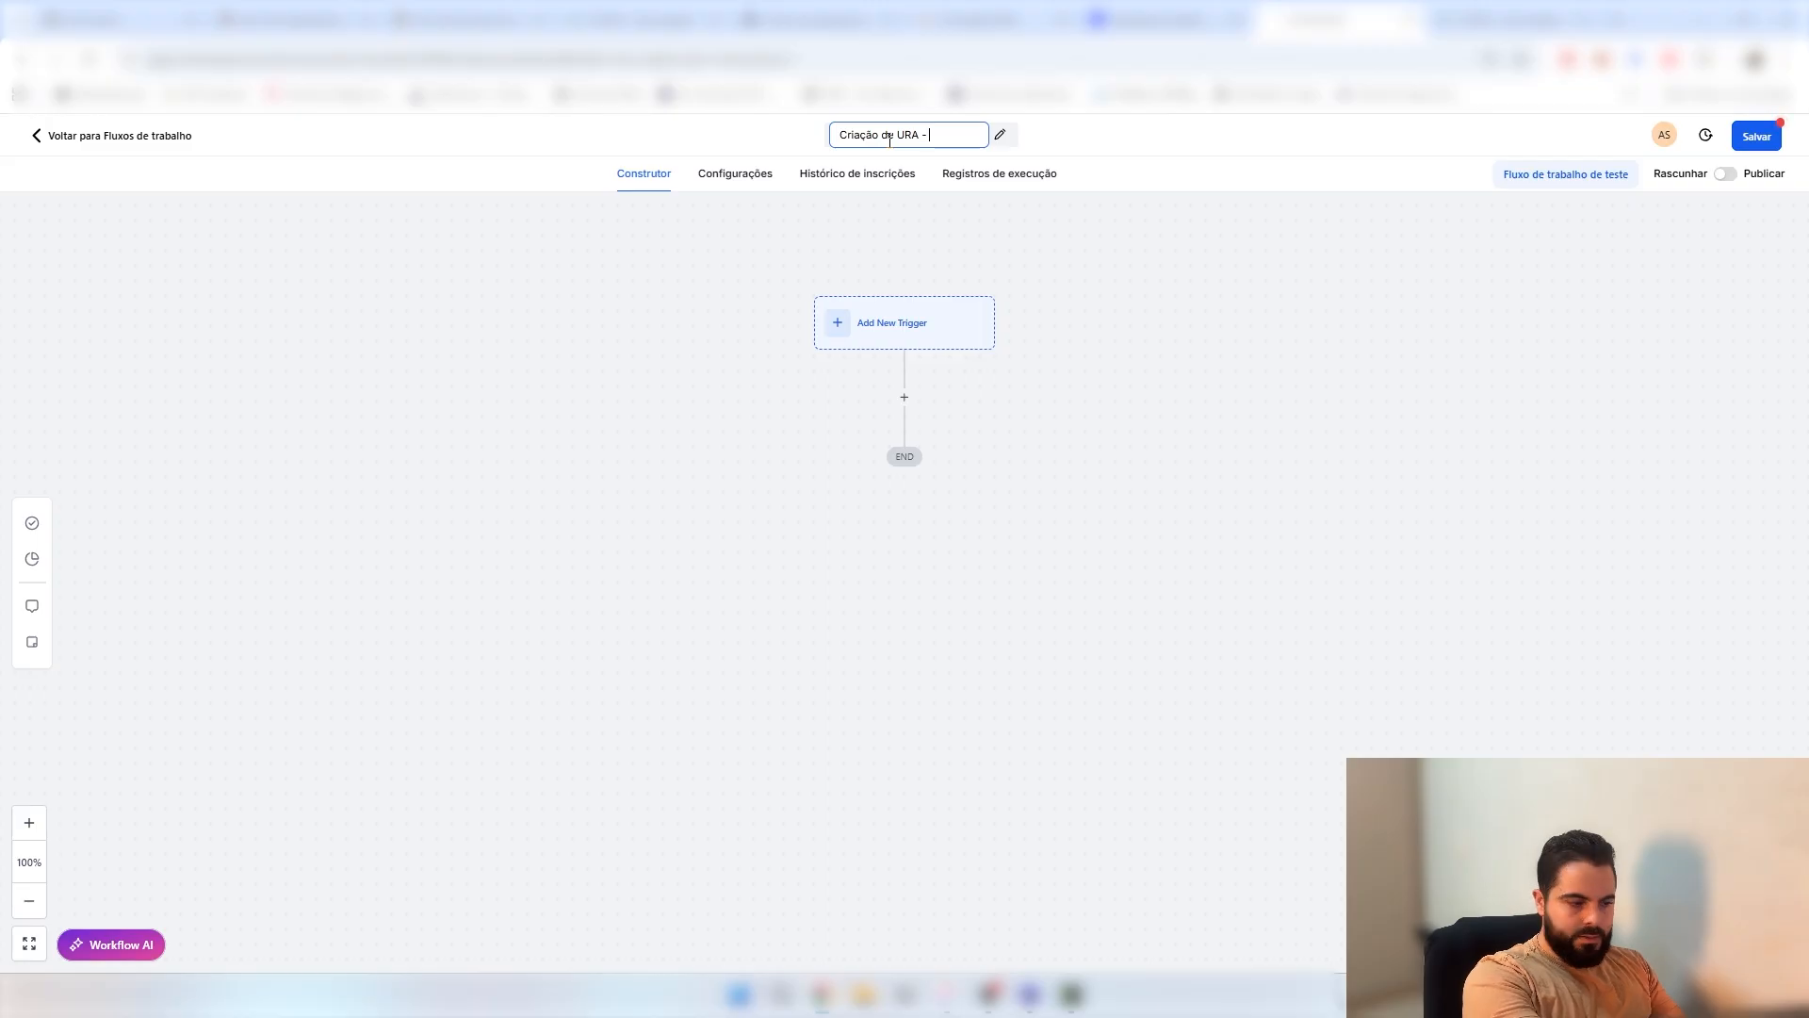
type(" Youtube")
key("BackSpace")
key("BackSpace")
key("BackSpace")
type("T")
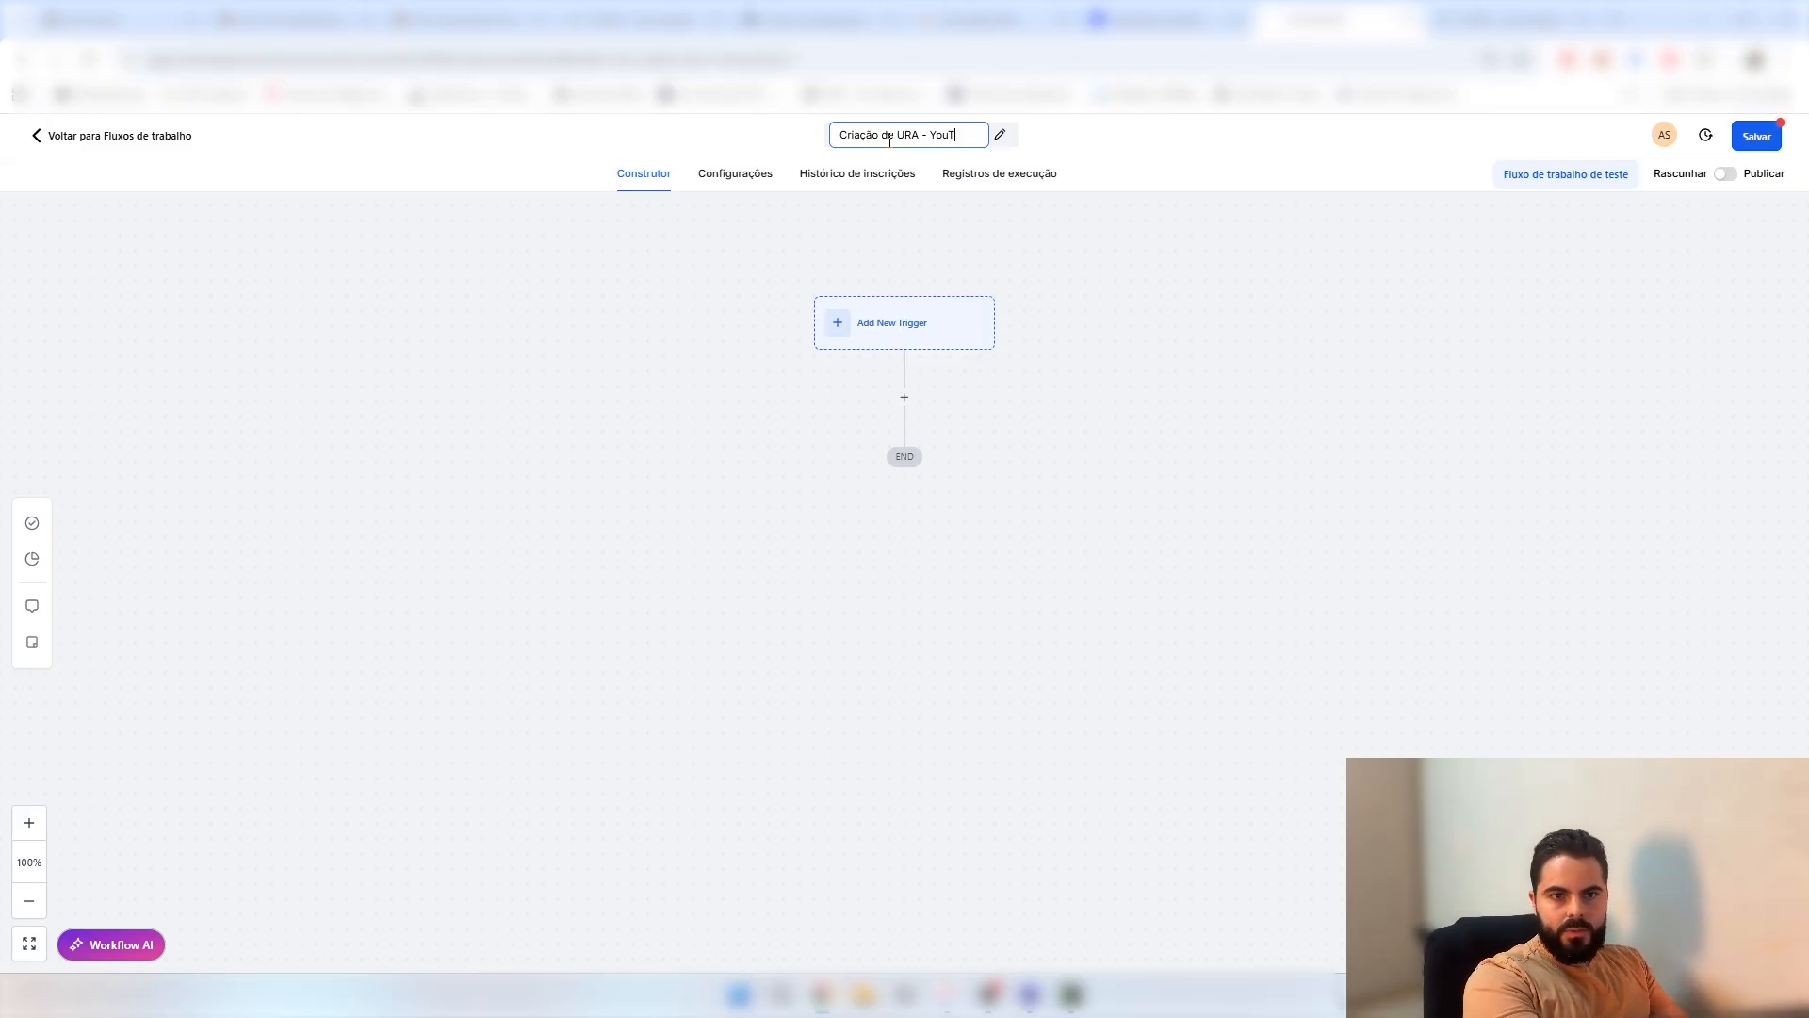
type("ube")
left_click(1035, 348)
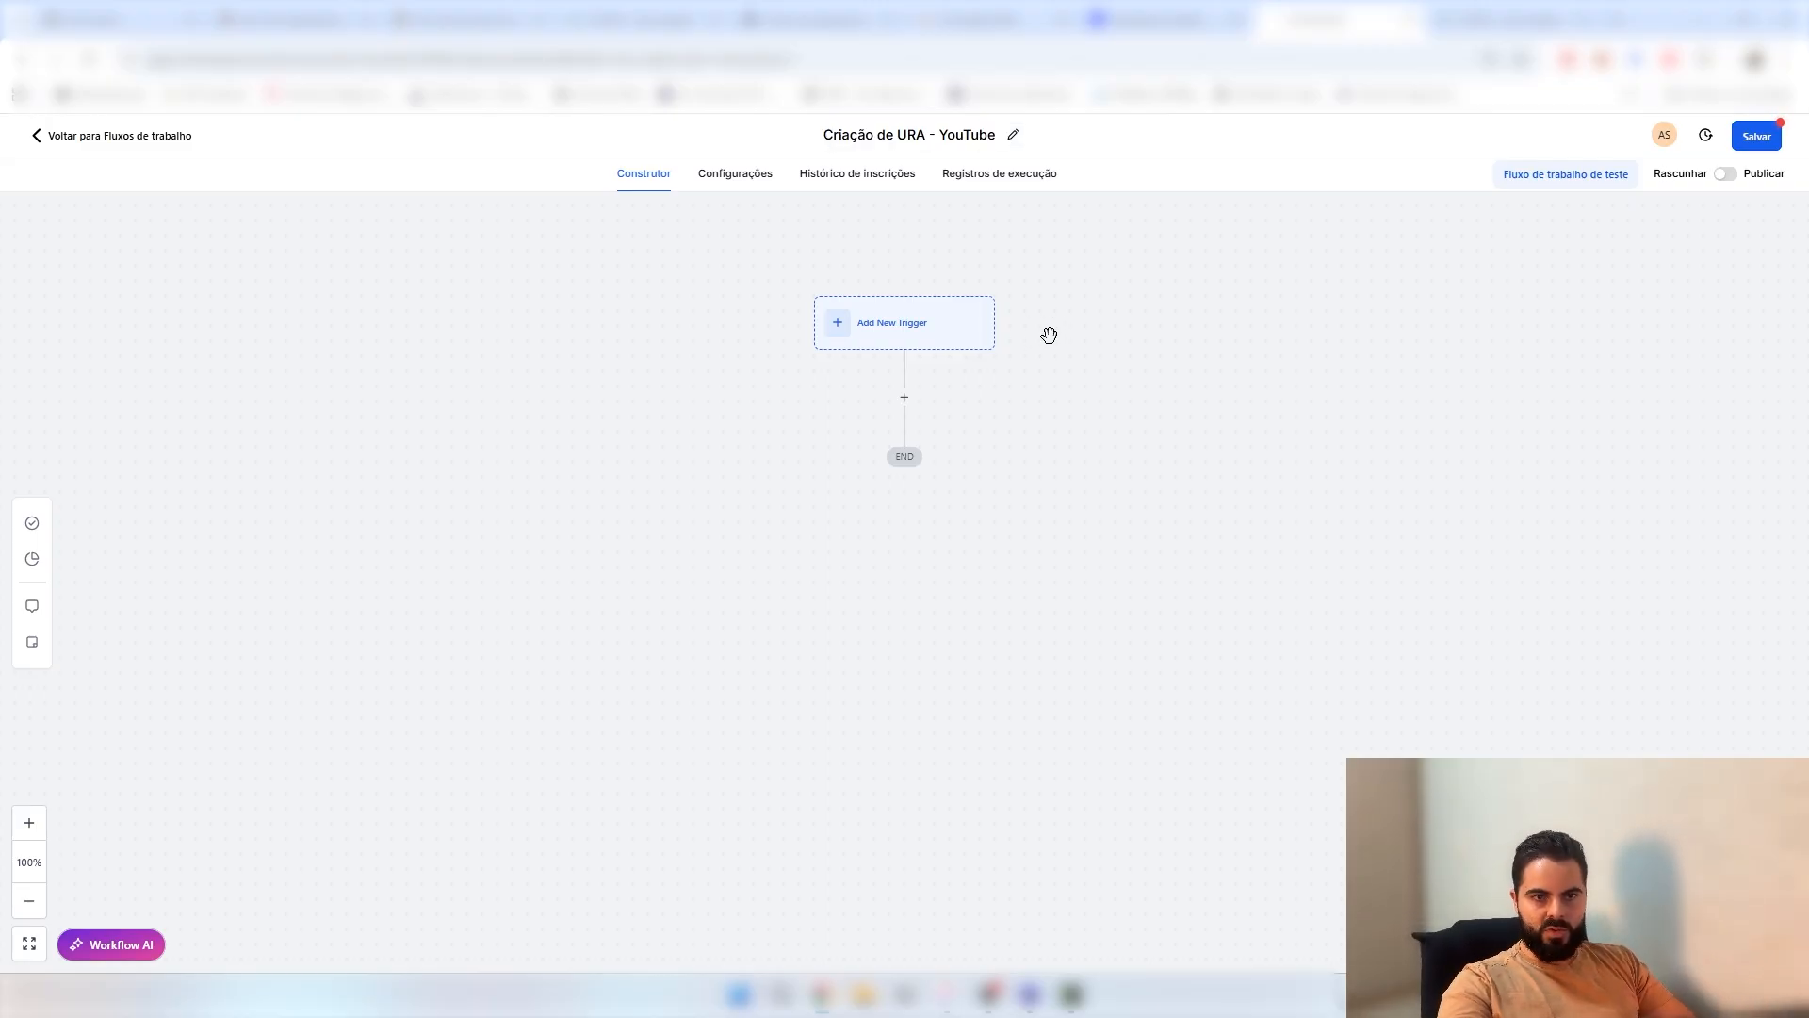
- Search the workflow triggers for IVR and choose the Iniciar Gatilho IVR trigger
left_click_drag(1084, 349, 1084, 388)
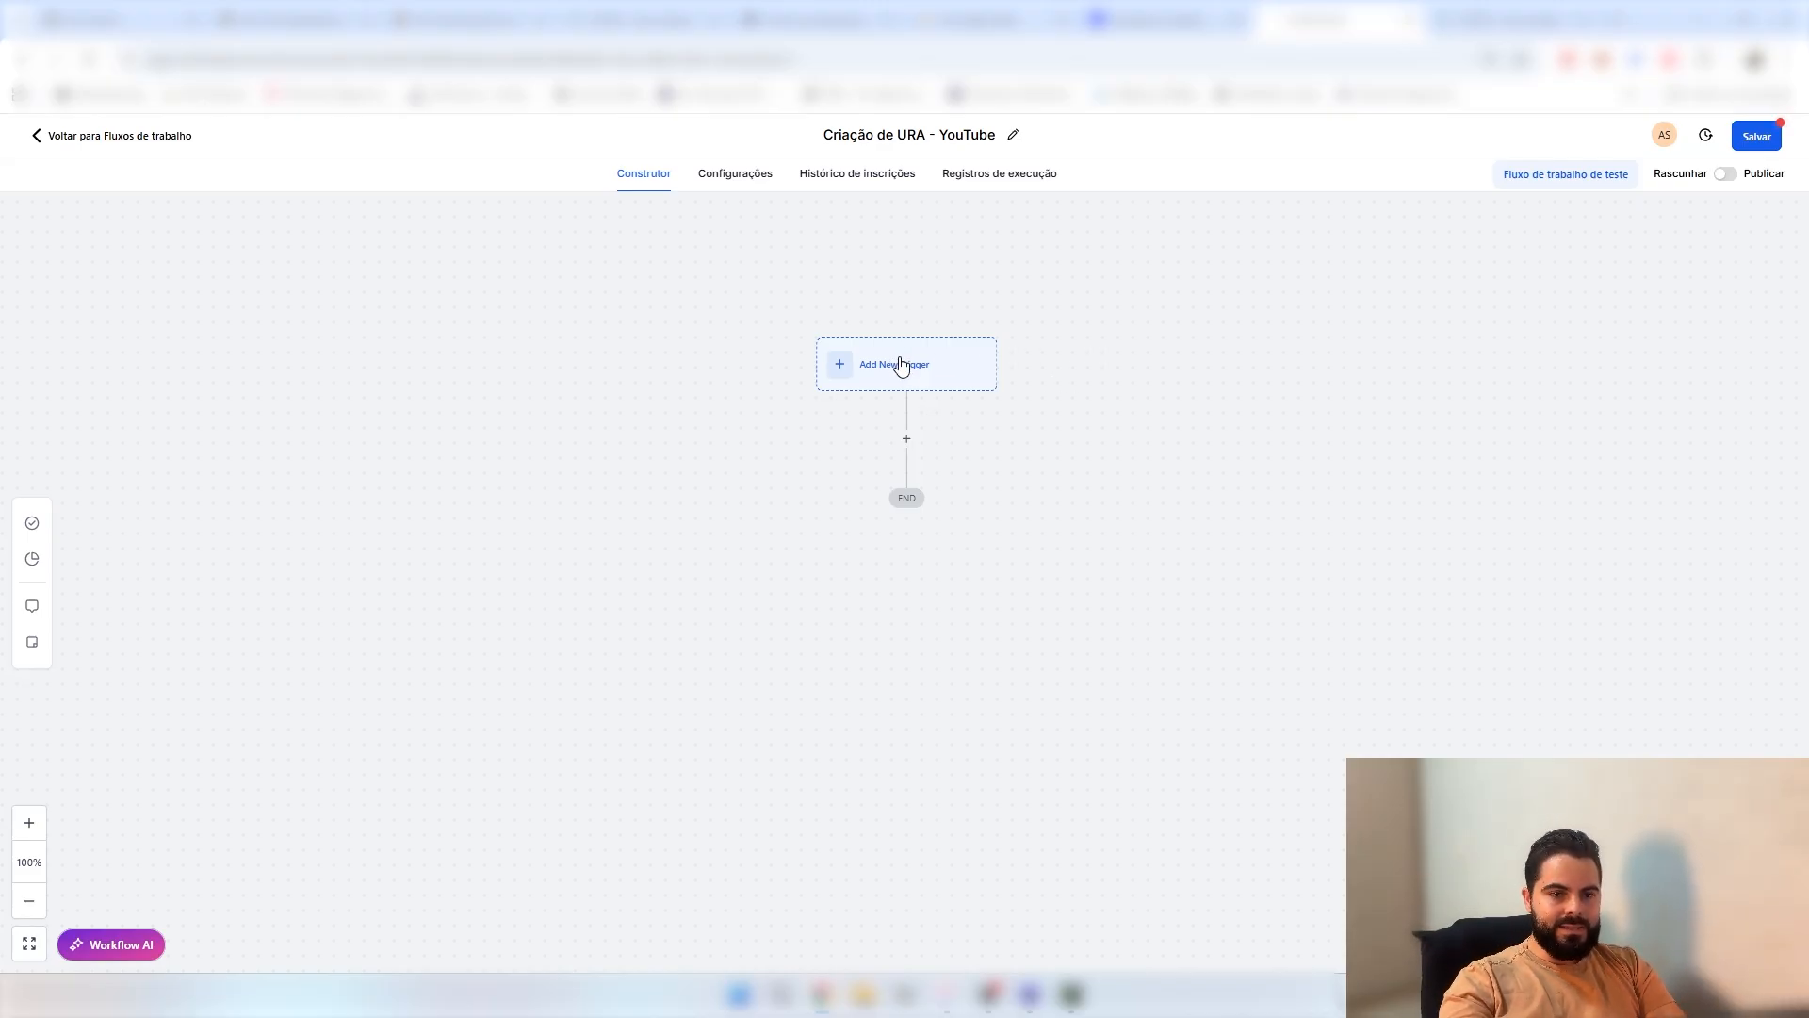
left_click(1548, 303)
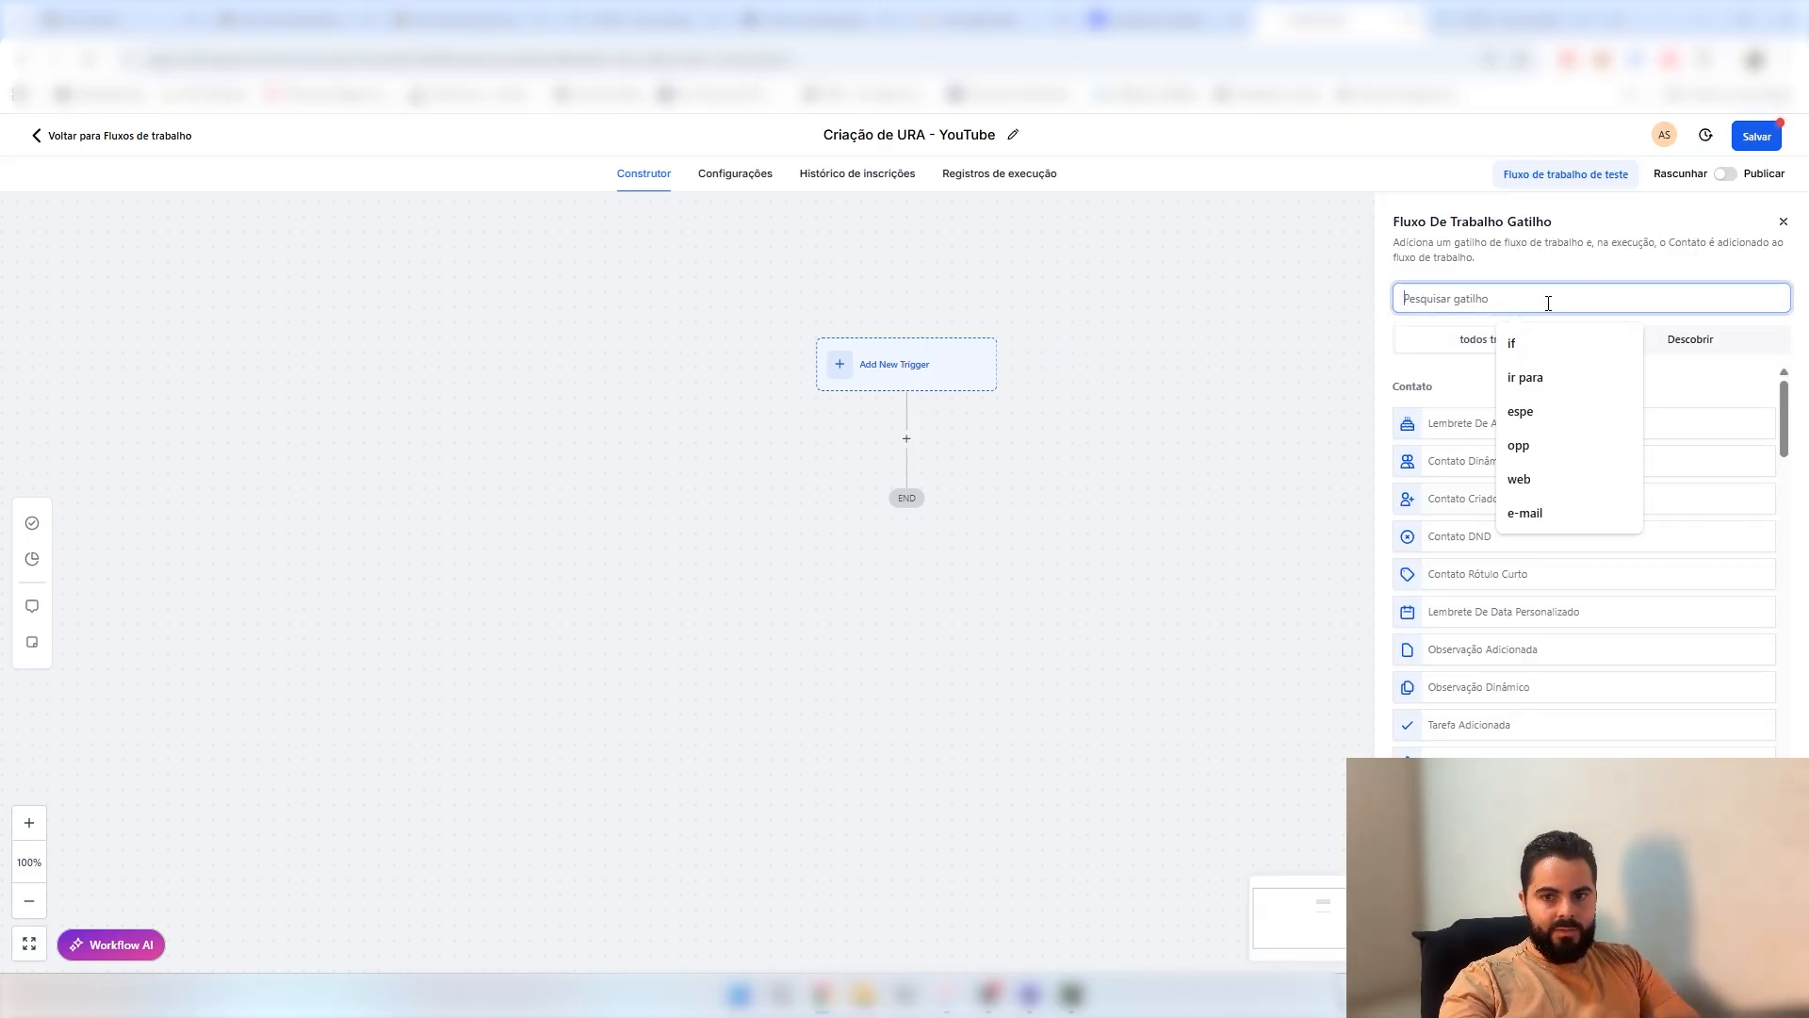
type("IVR")
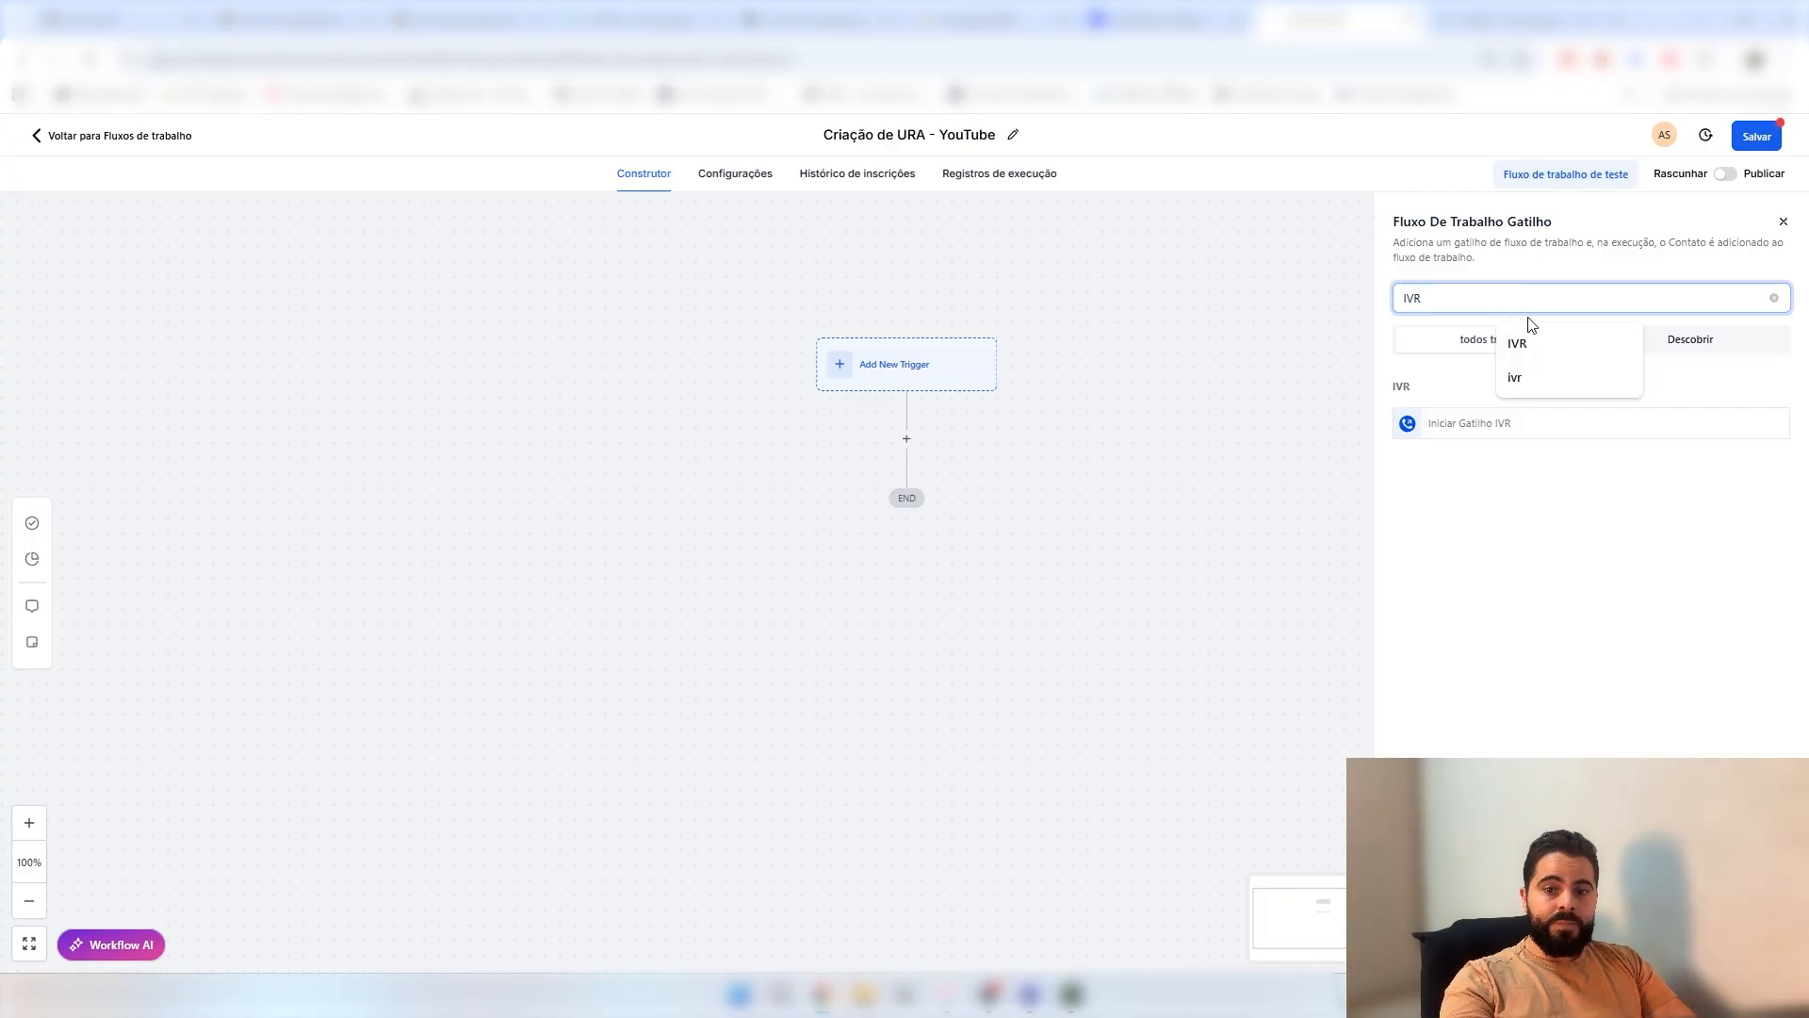
left_click_drag(1459, 300, 1393, 289)
left_click(1507, 484)
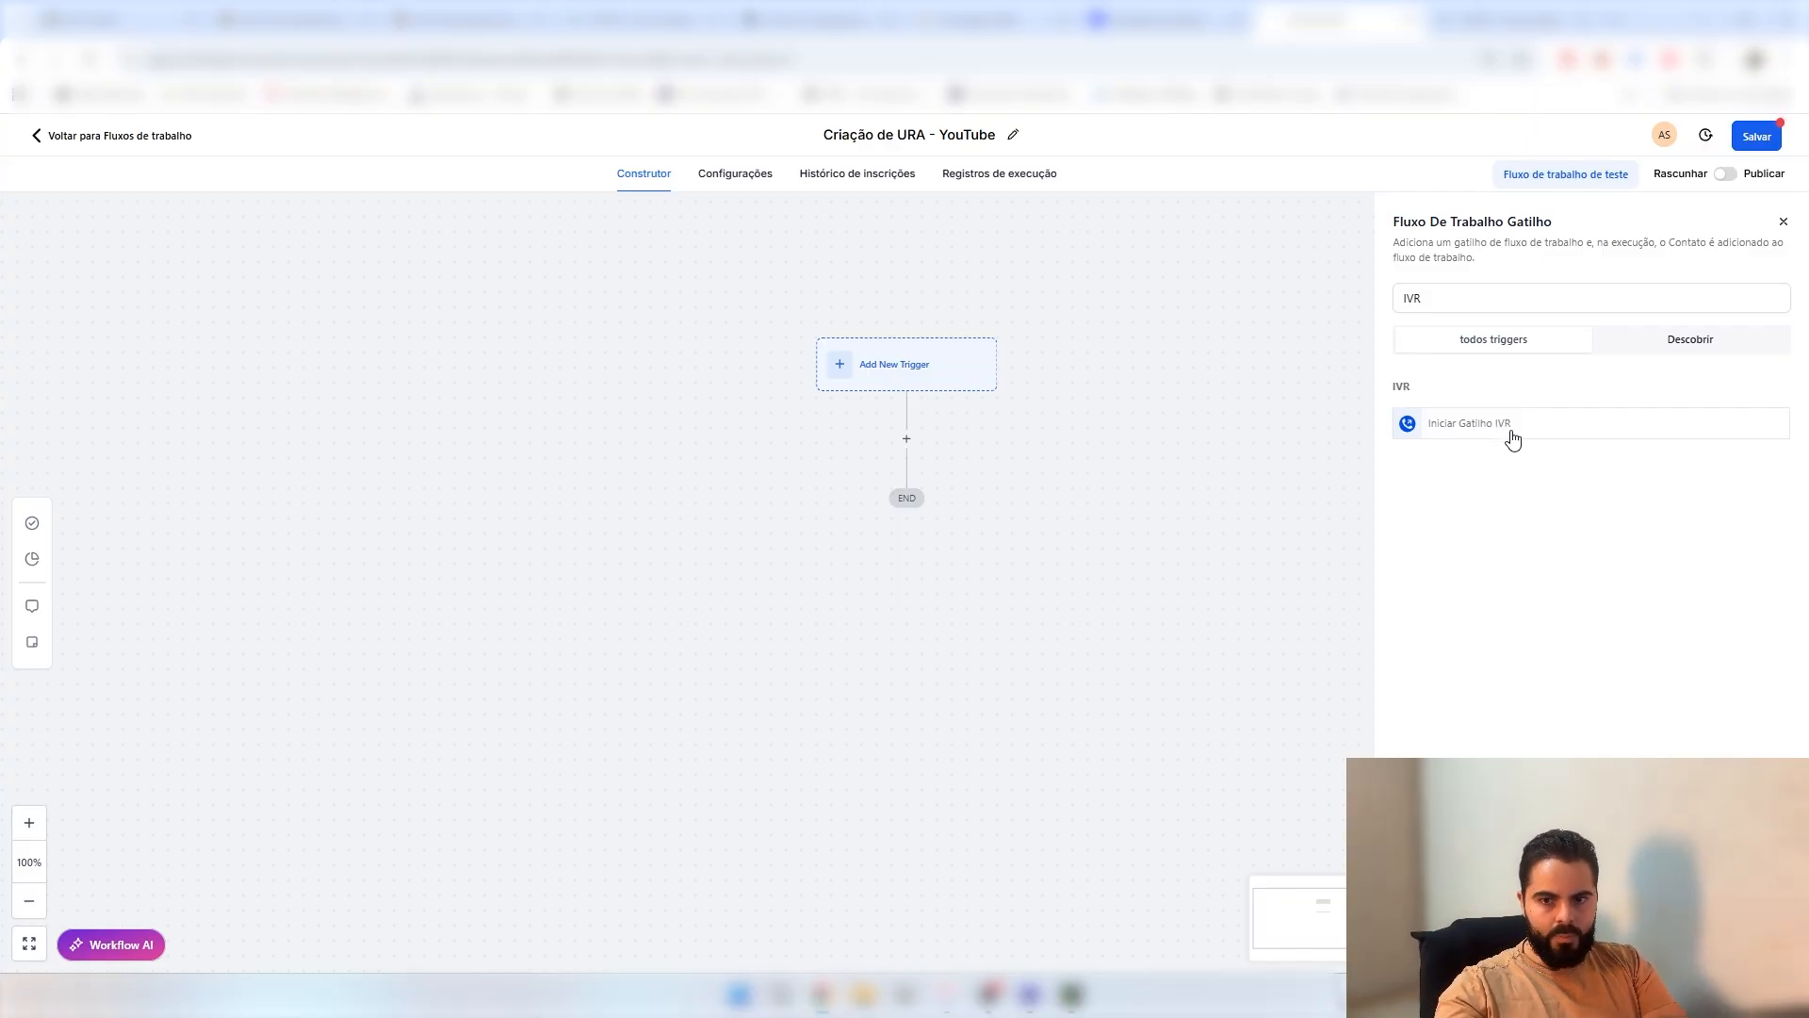
left_click(1507, 429)
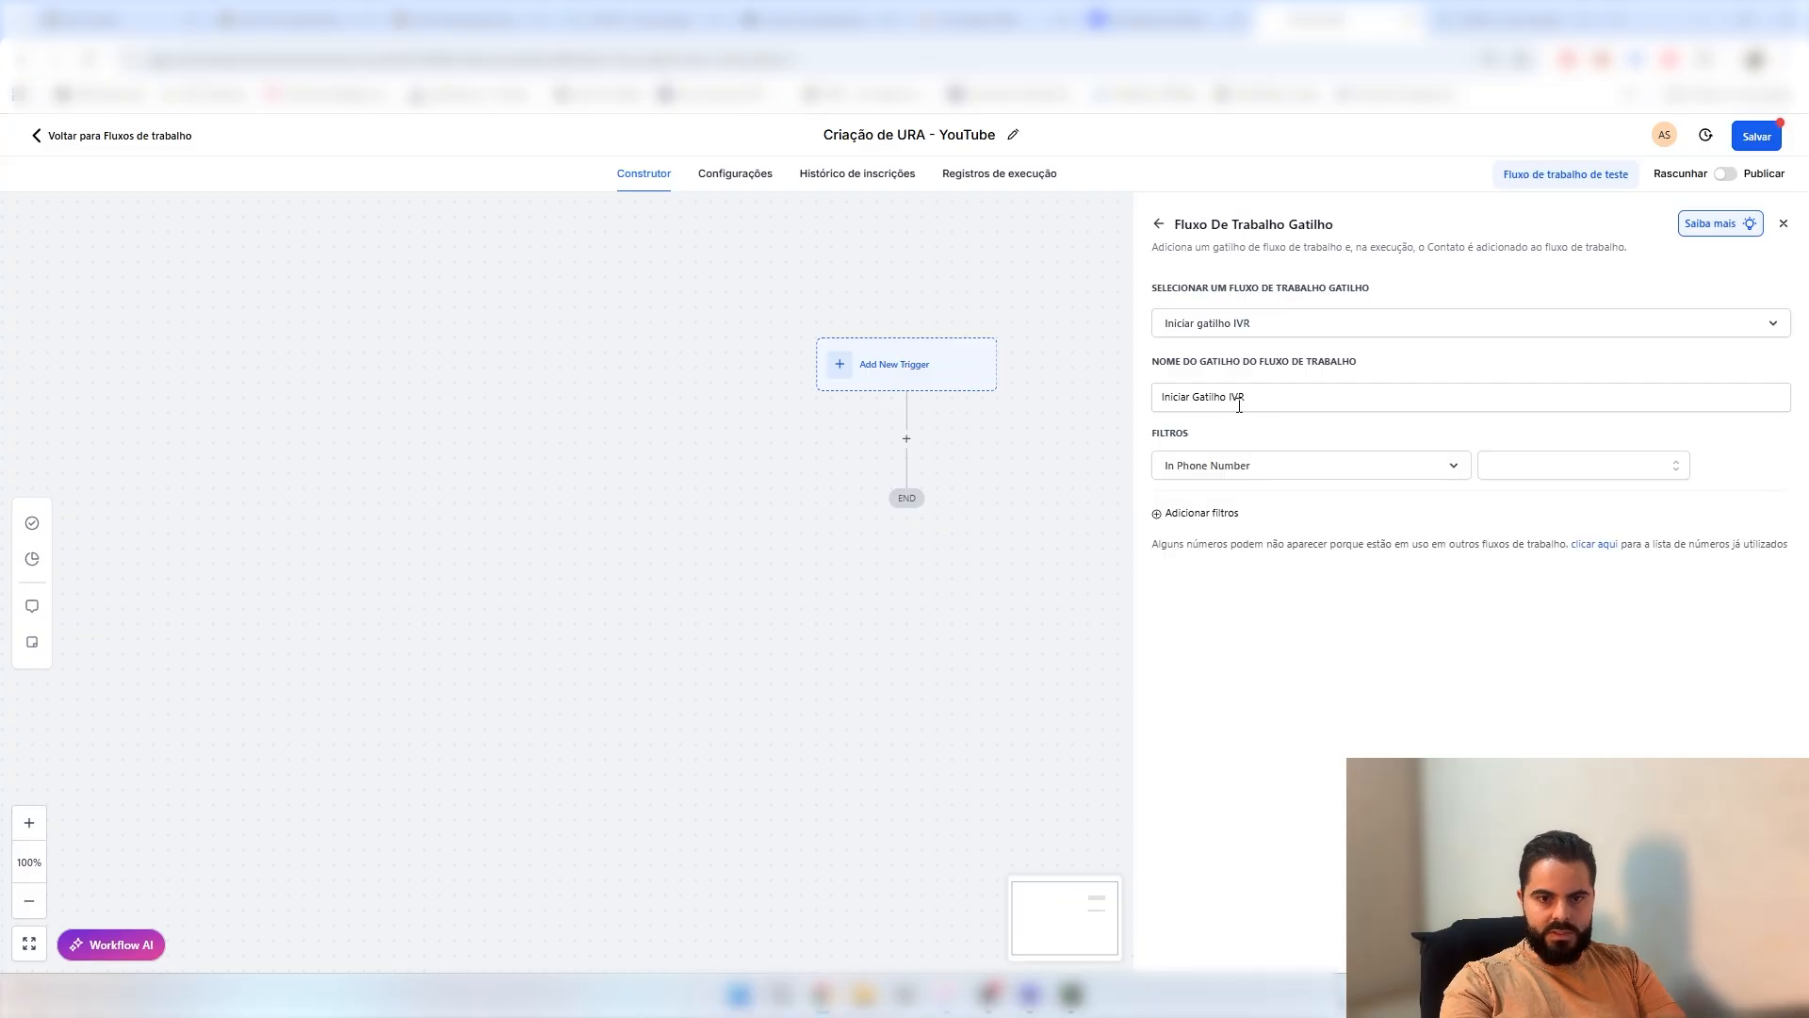
- Set the trigger's In Phone Number filter to the available phone number and save the trigger
left_click(1599, 469)
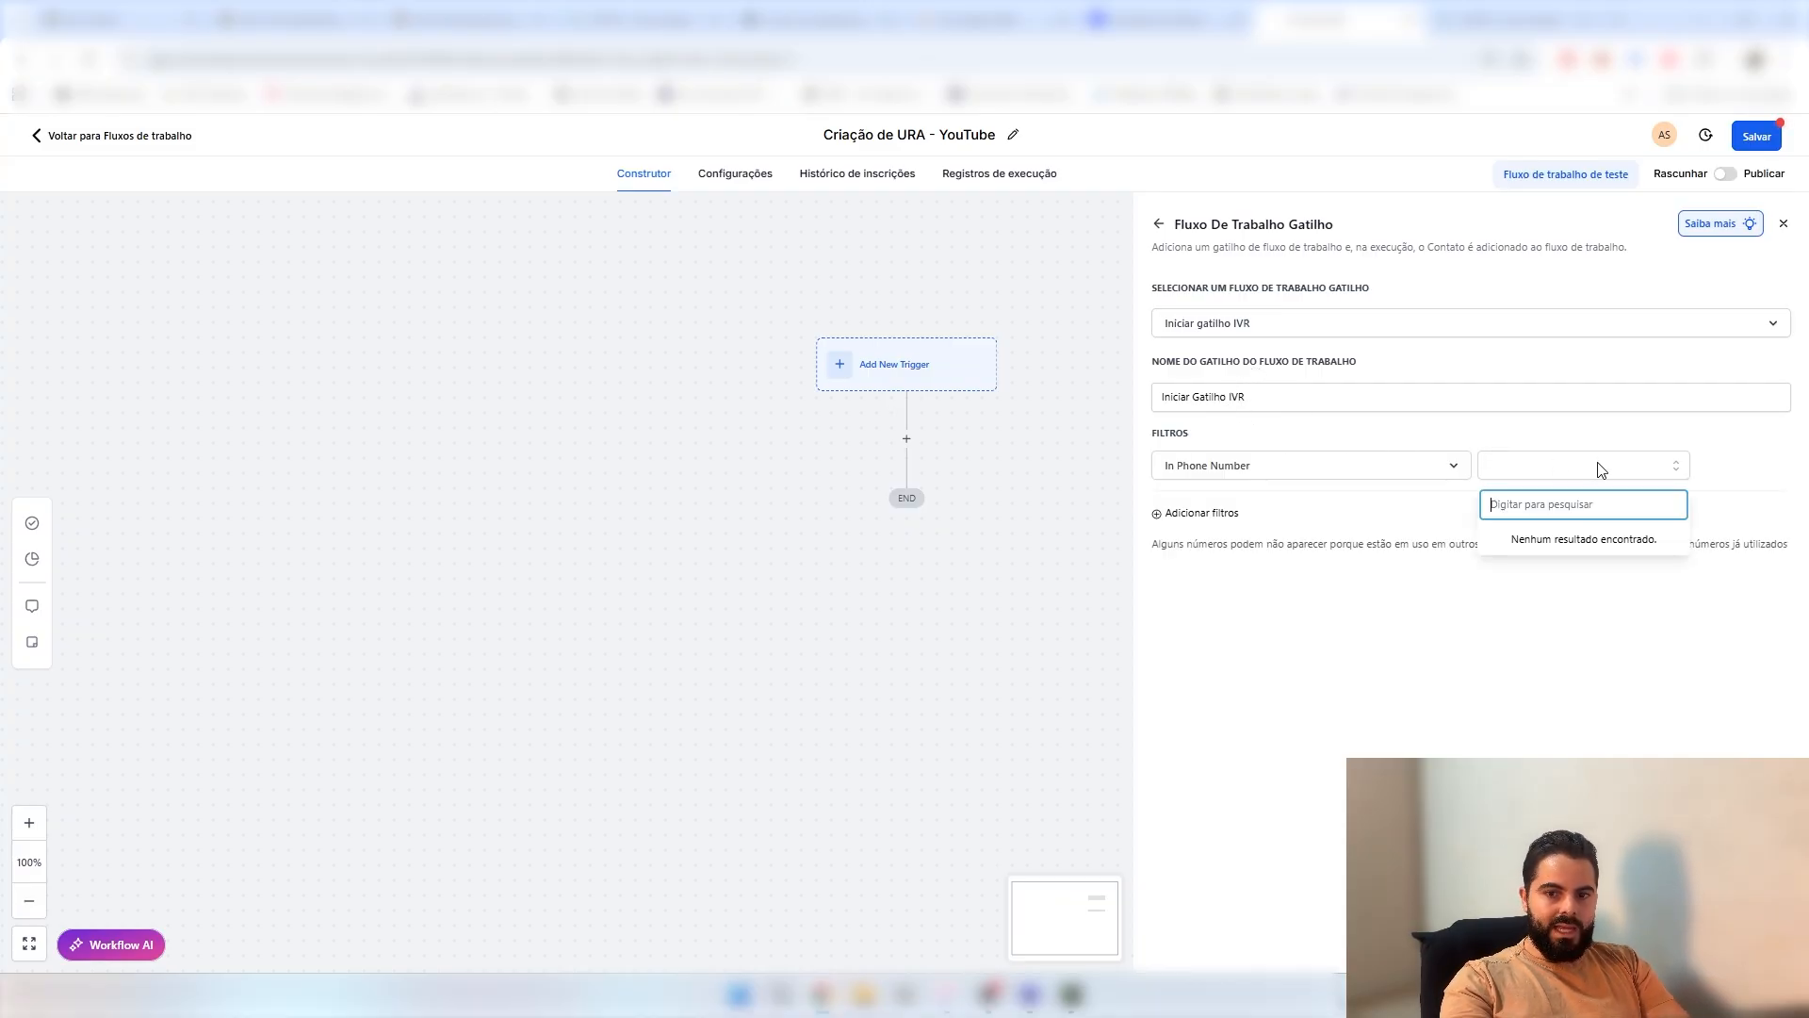
left_click(1441, 470)
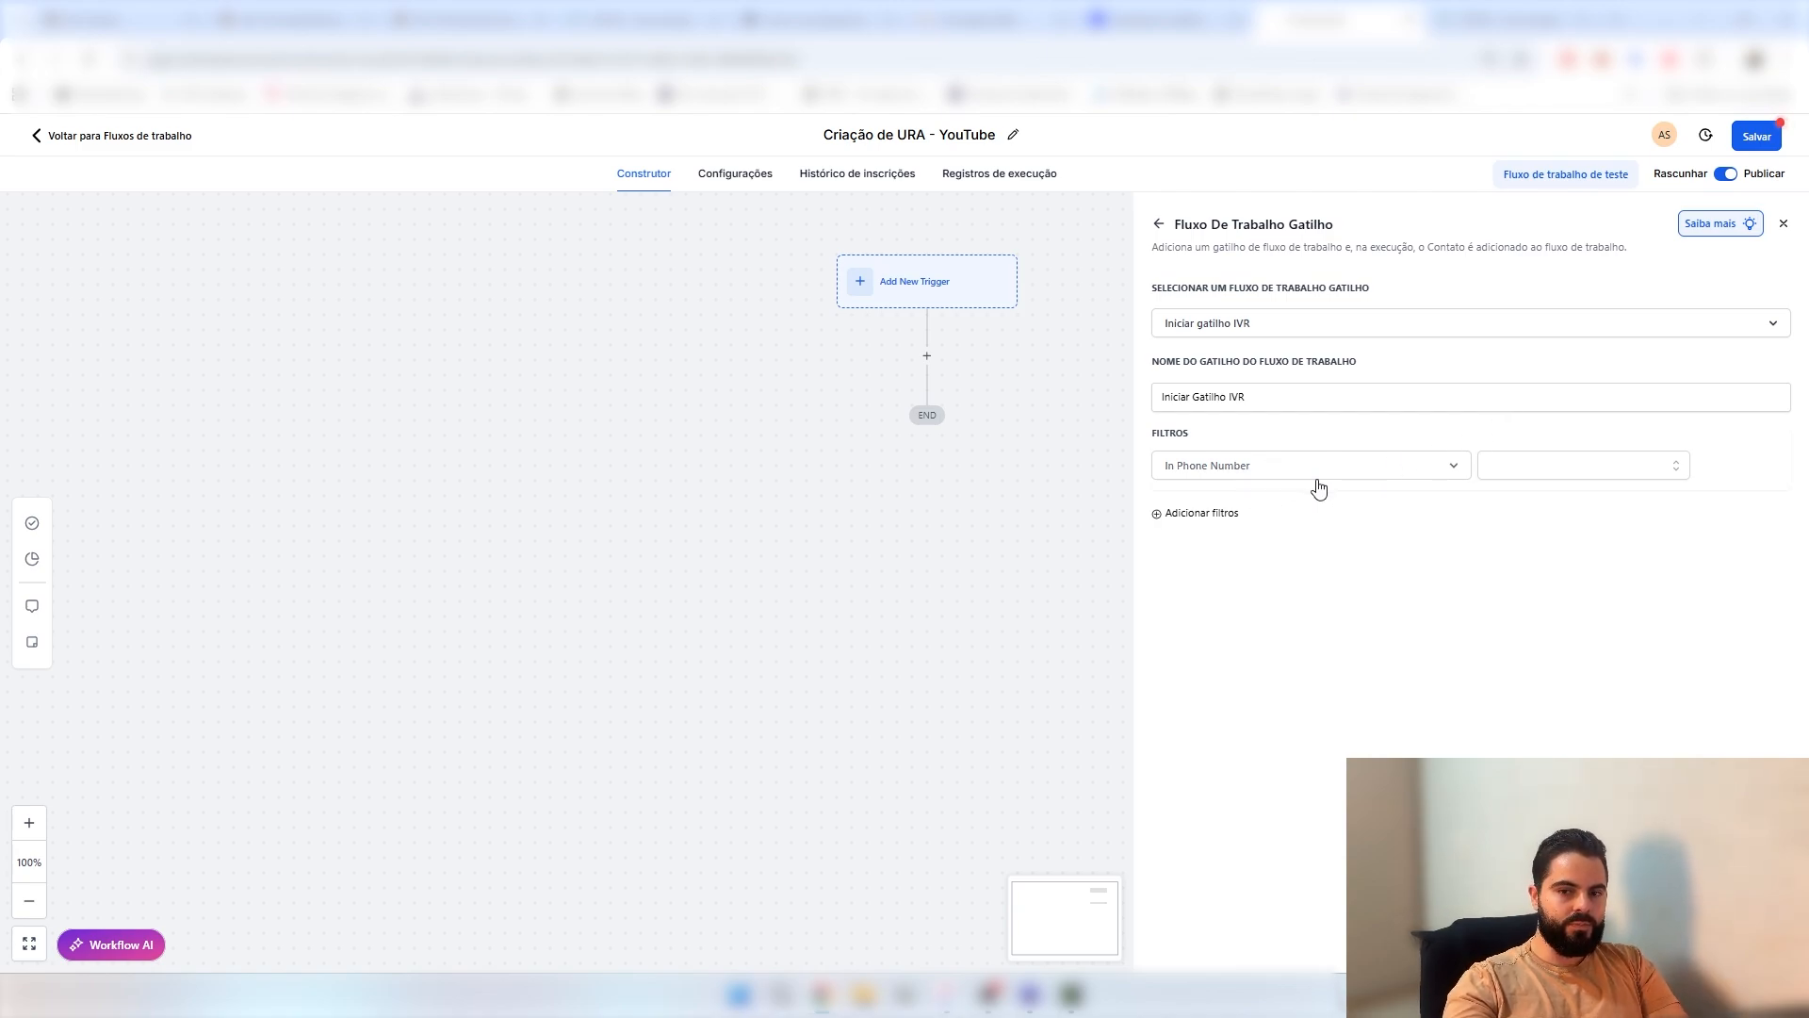
left_click(1583, 475)
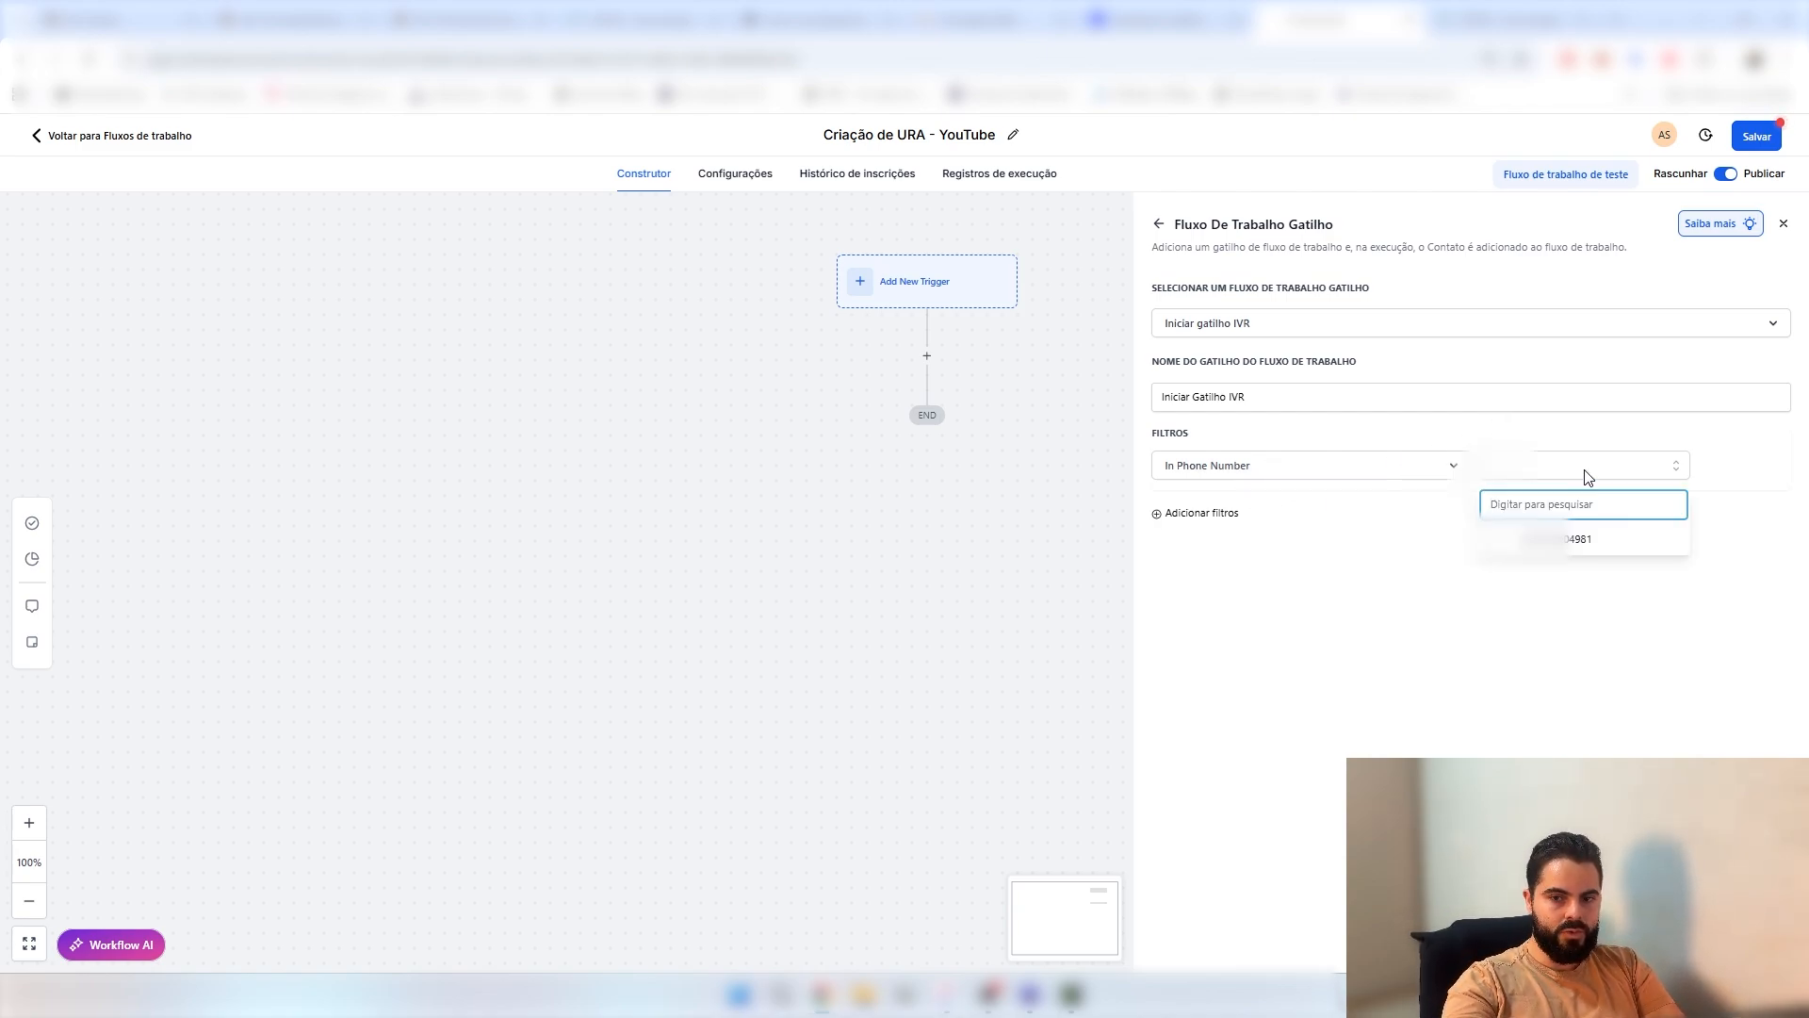
left_click(1494, 544)
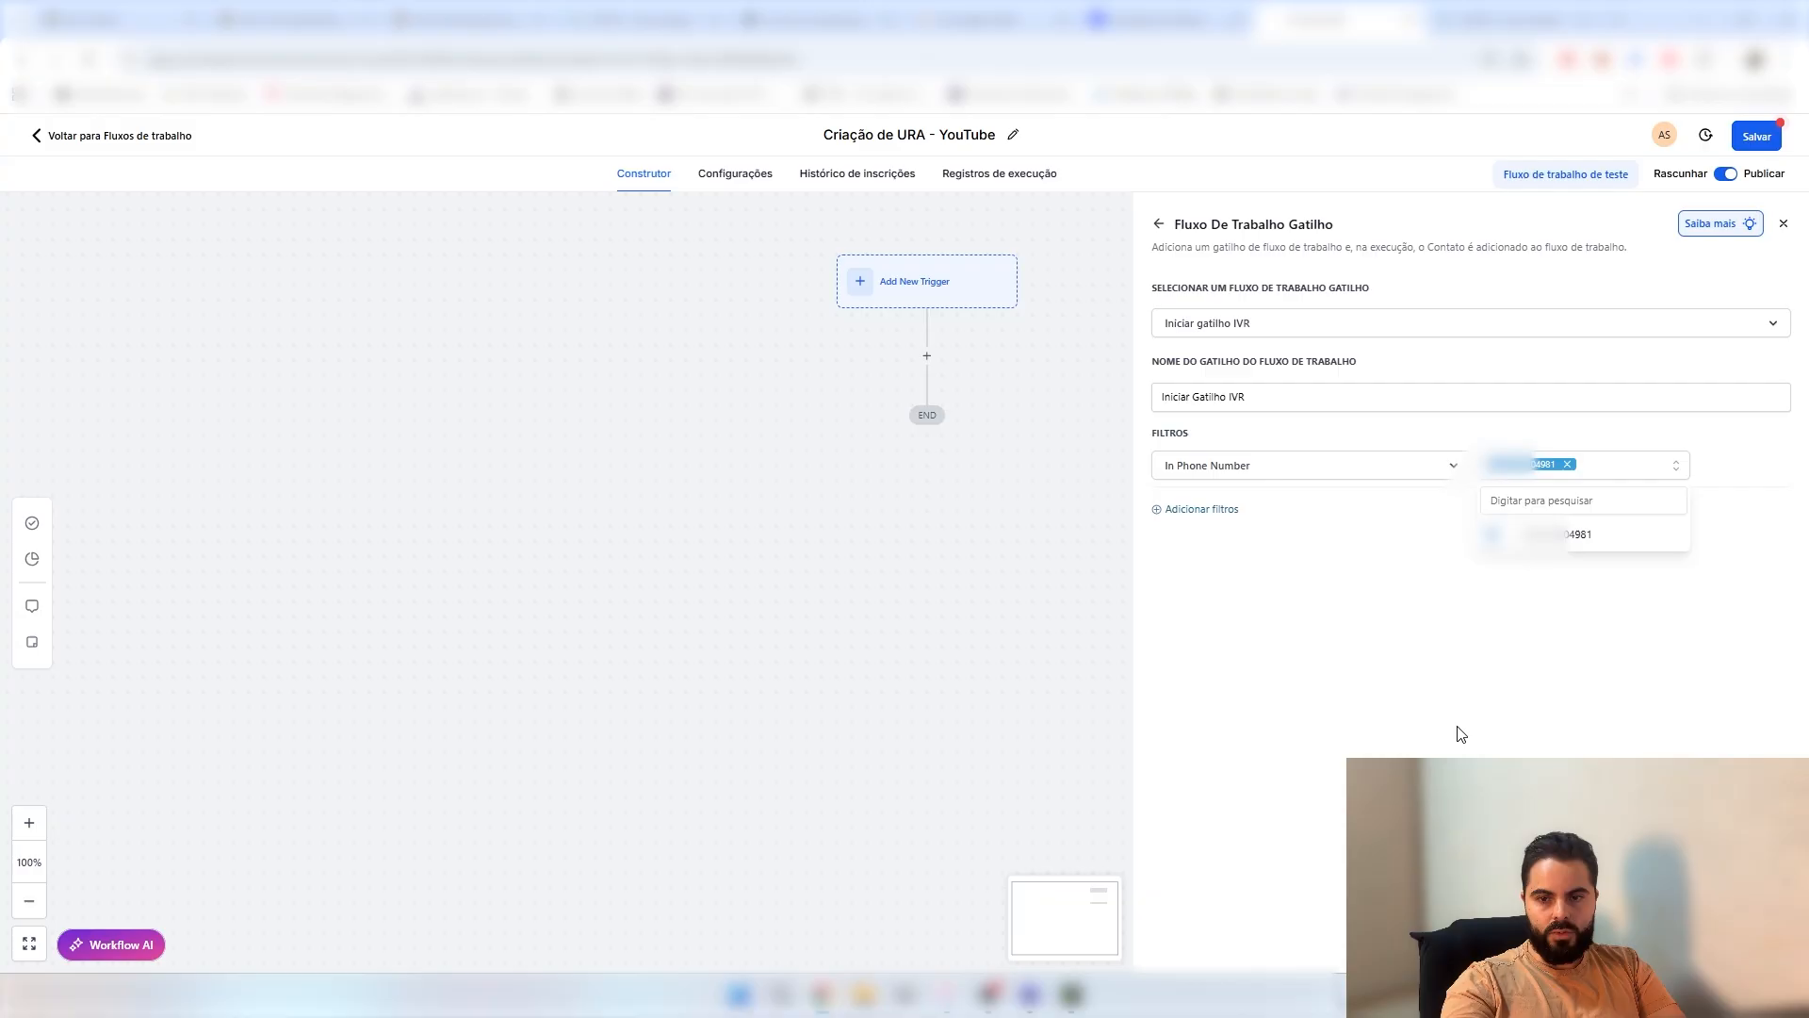
left_click(1536, 576)
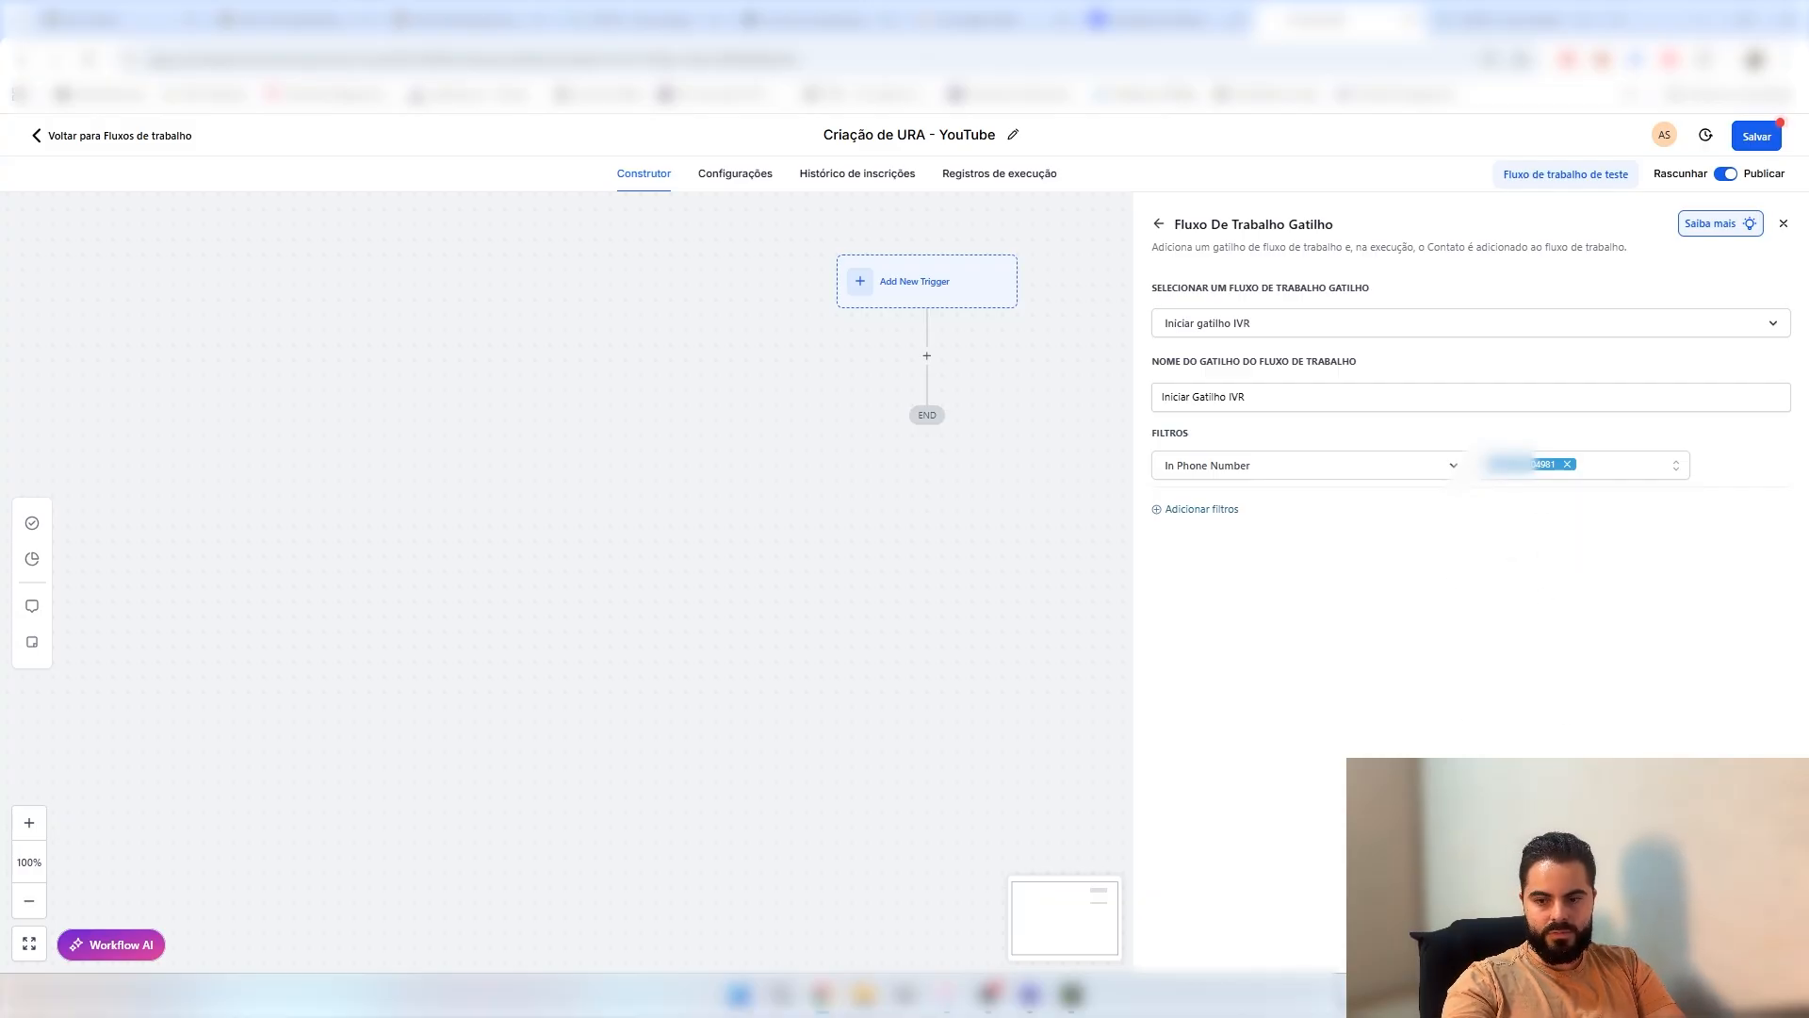
left_click(1739, 945)
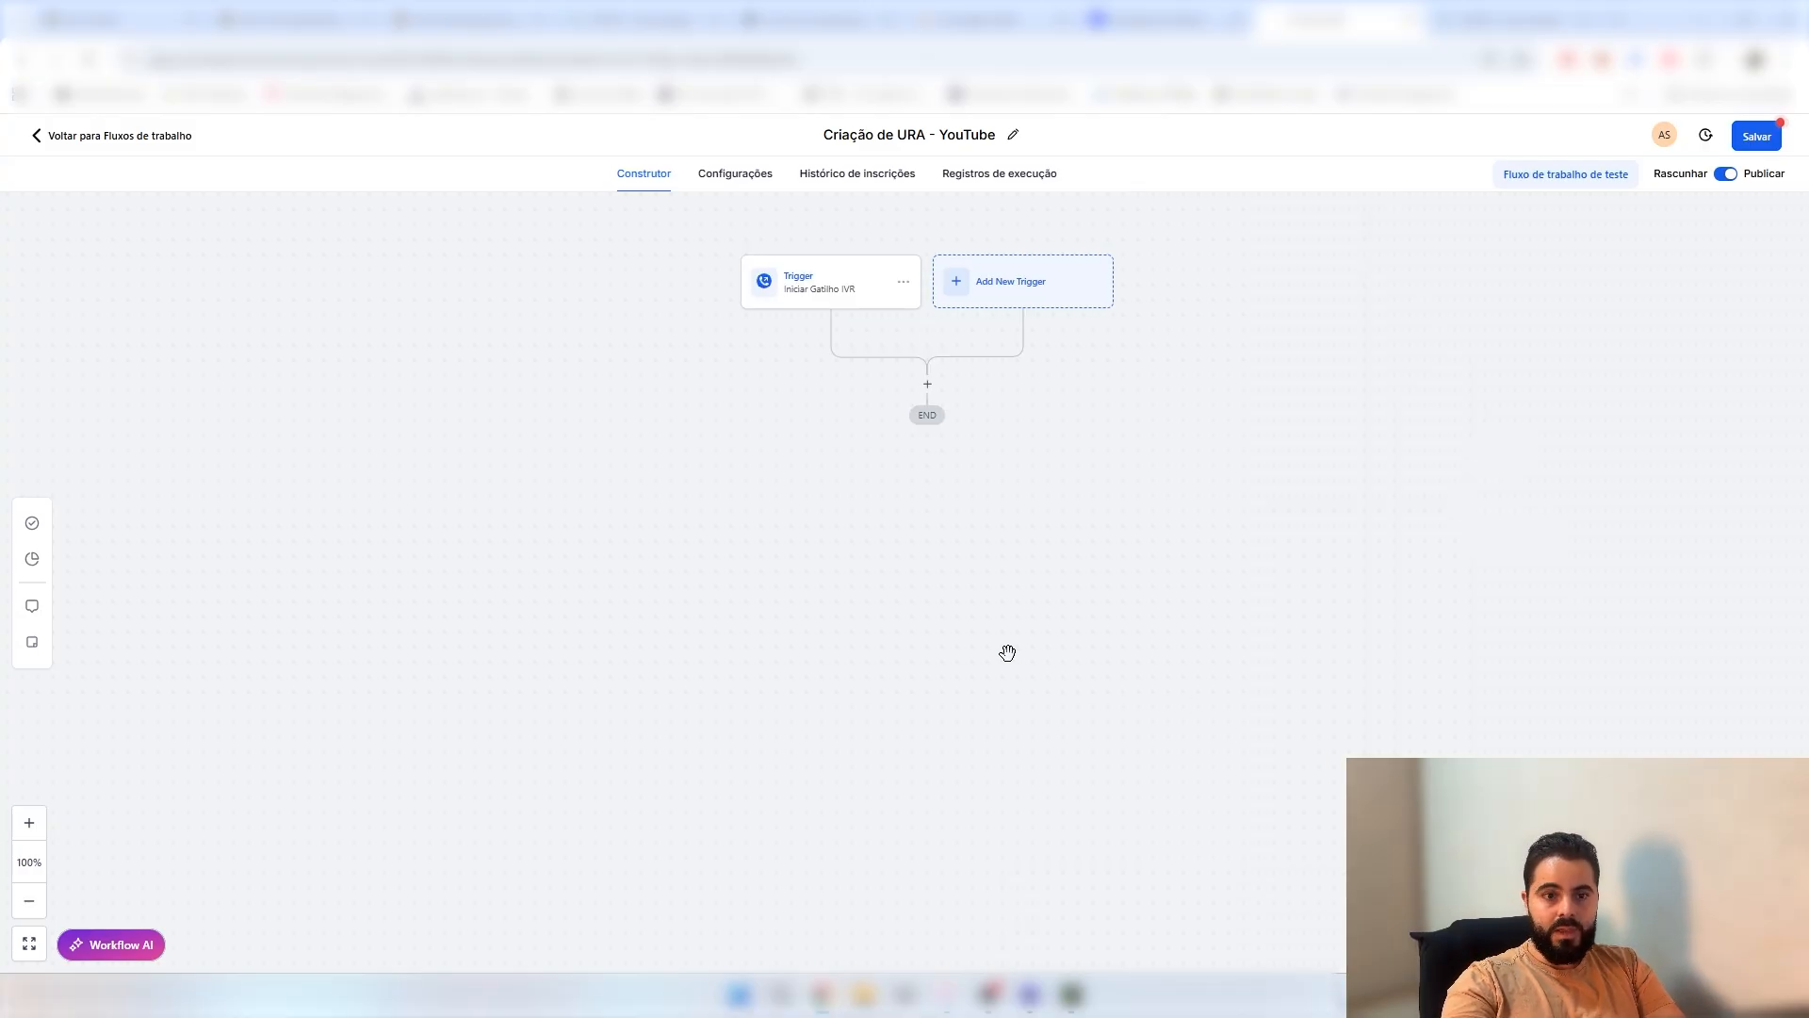
- Set the workflow to draft and choose the IVR action Reunir Informações Durante A Ligação for the step after the trigger
left_click_drag(1010, 631, 1046, 633)
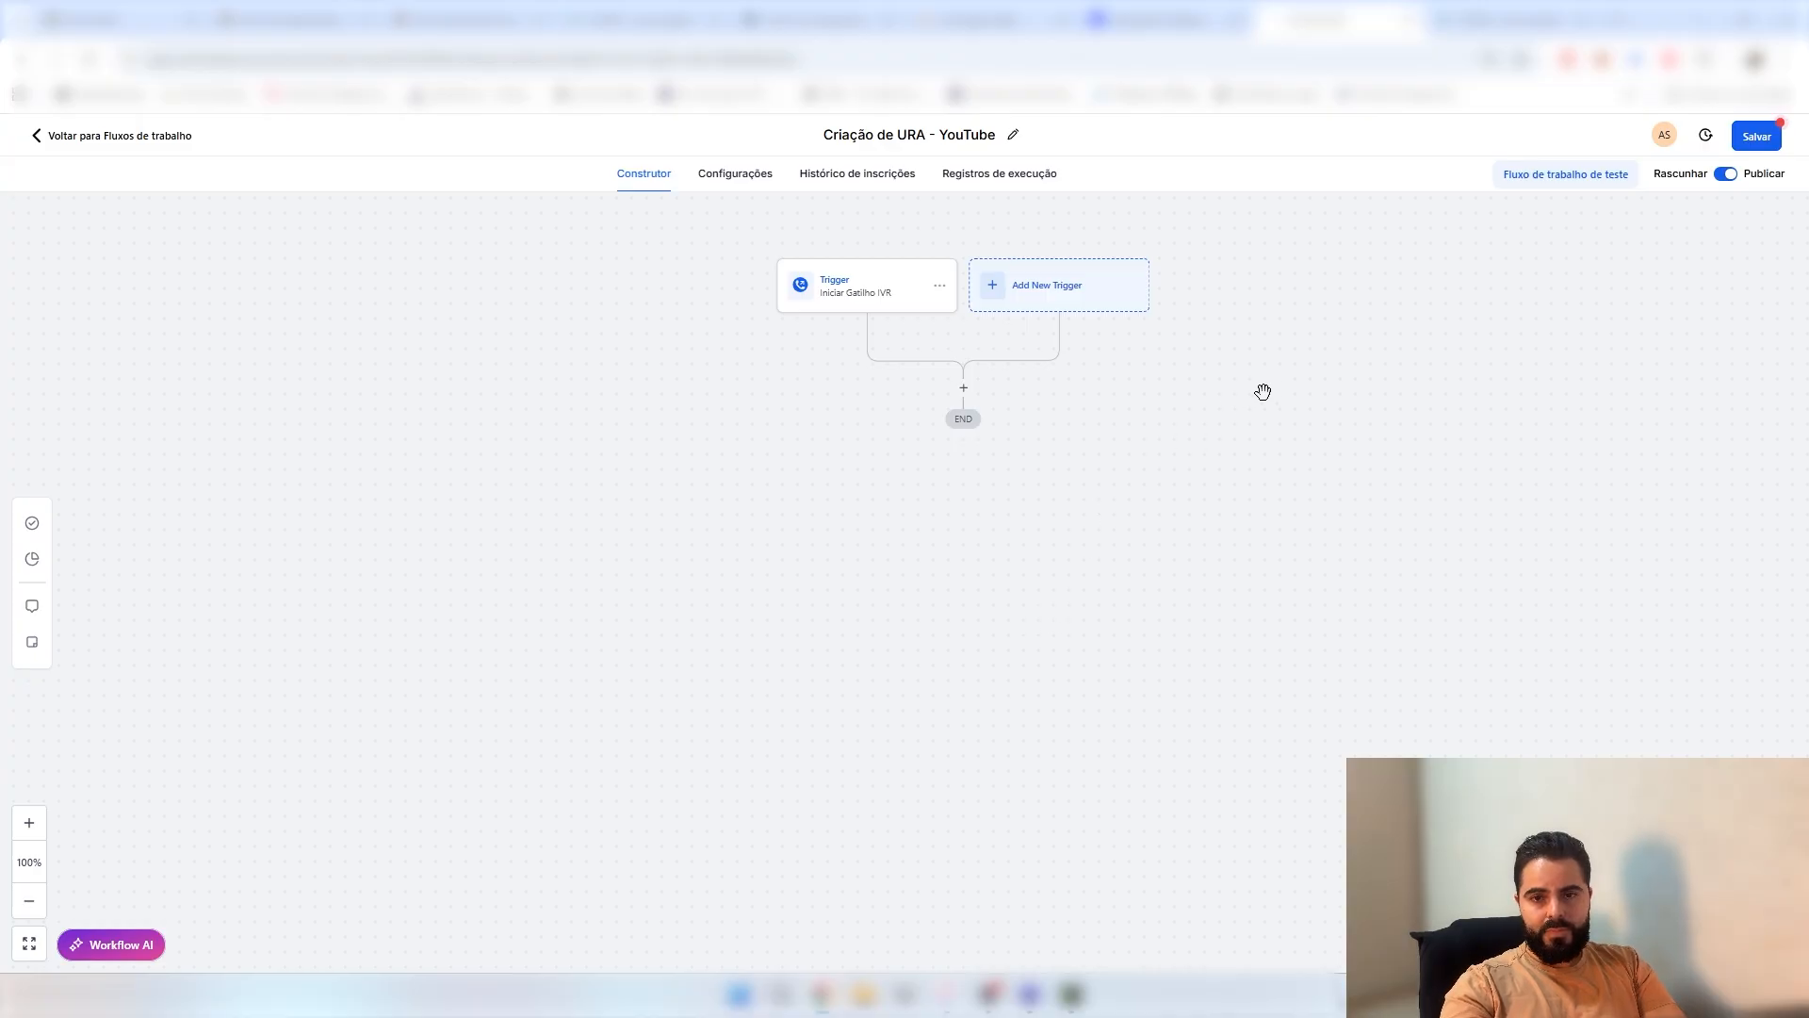
left_click(1725, 174)
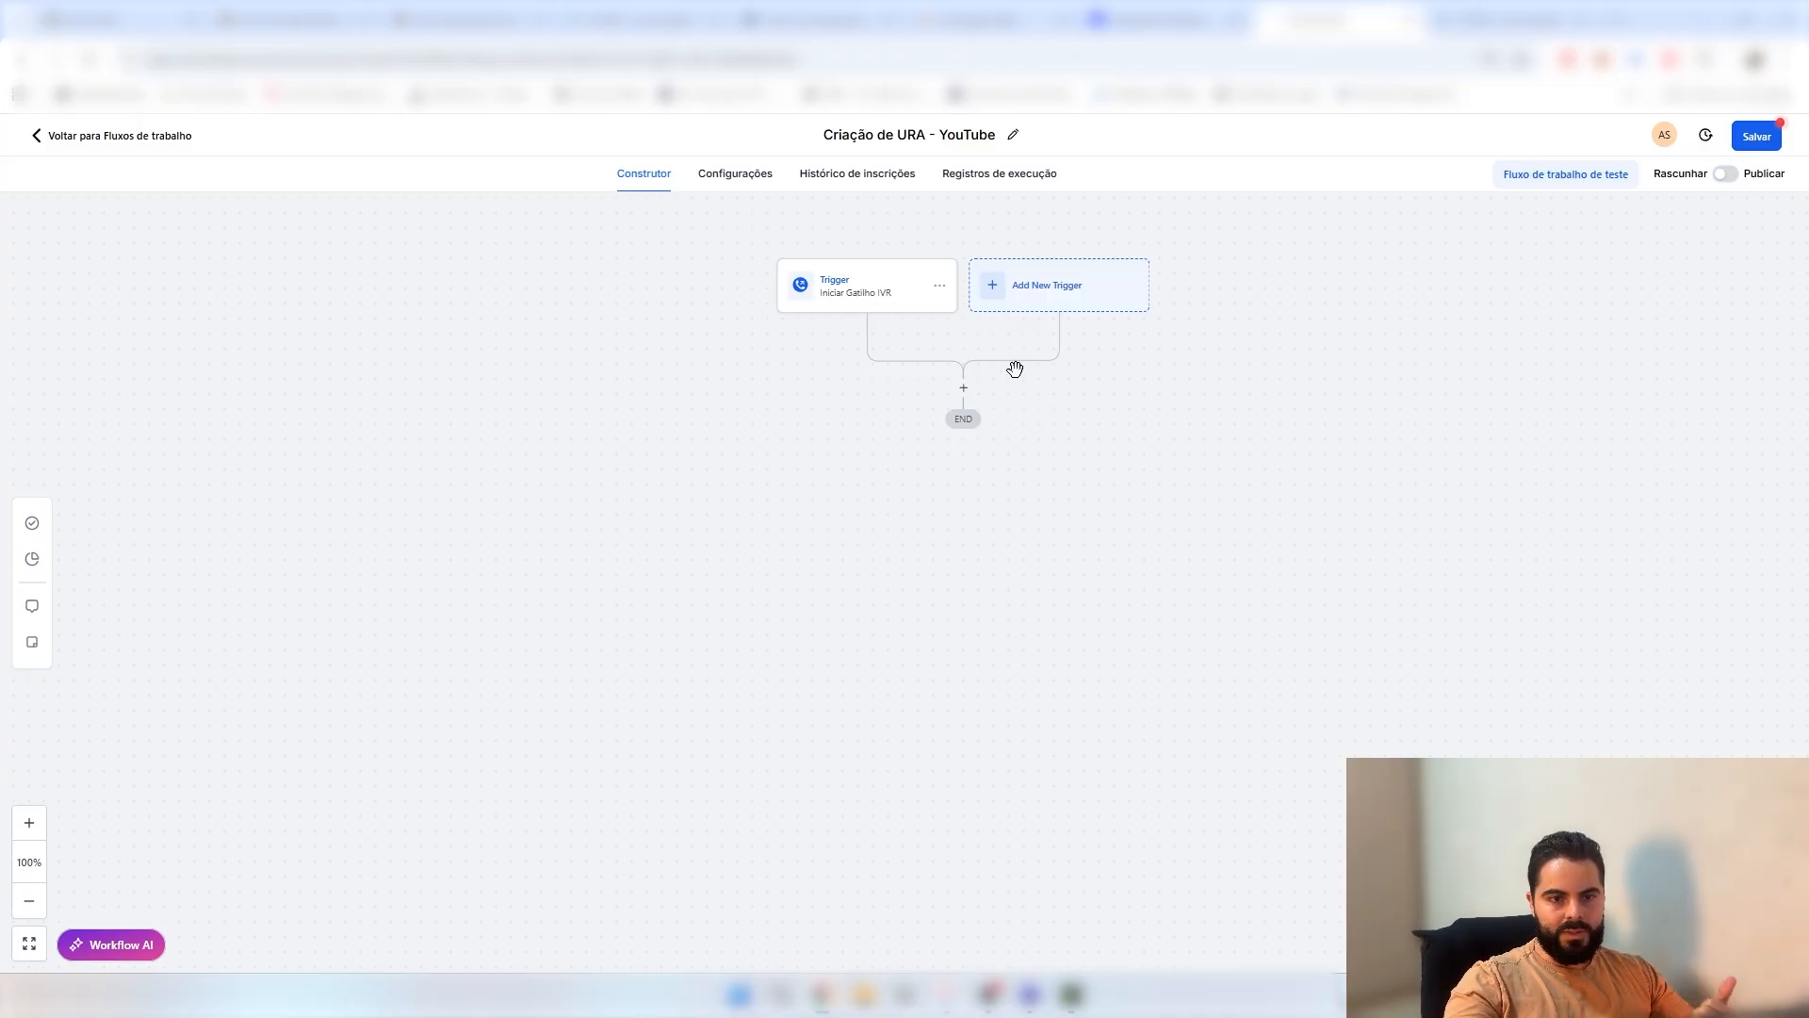
left_click(962, 387)
left_click(1441, 281)
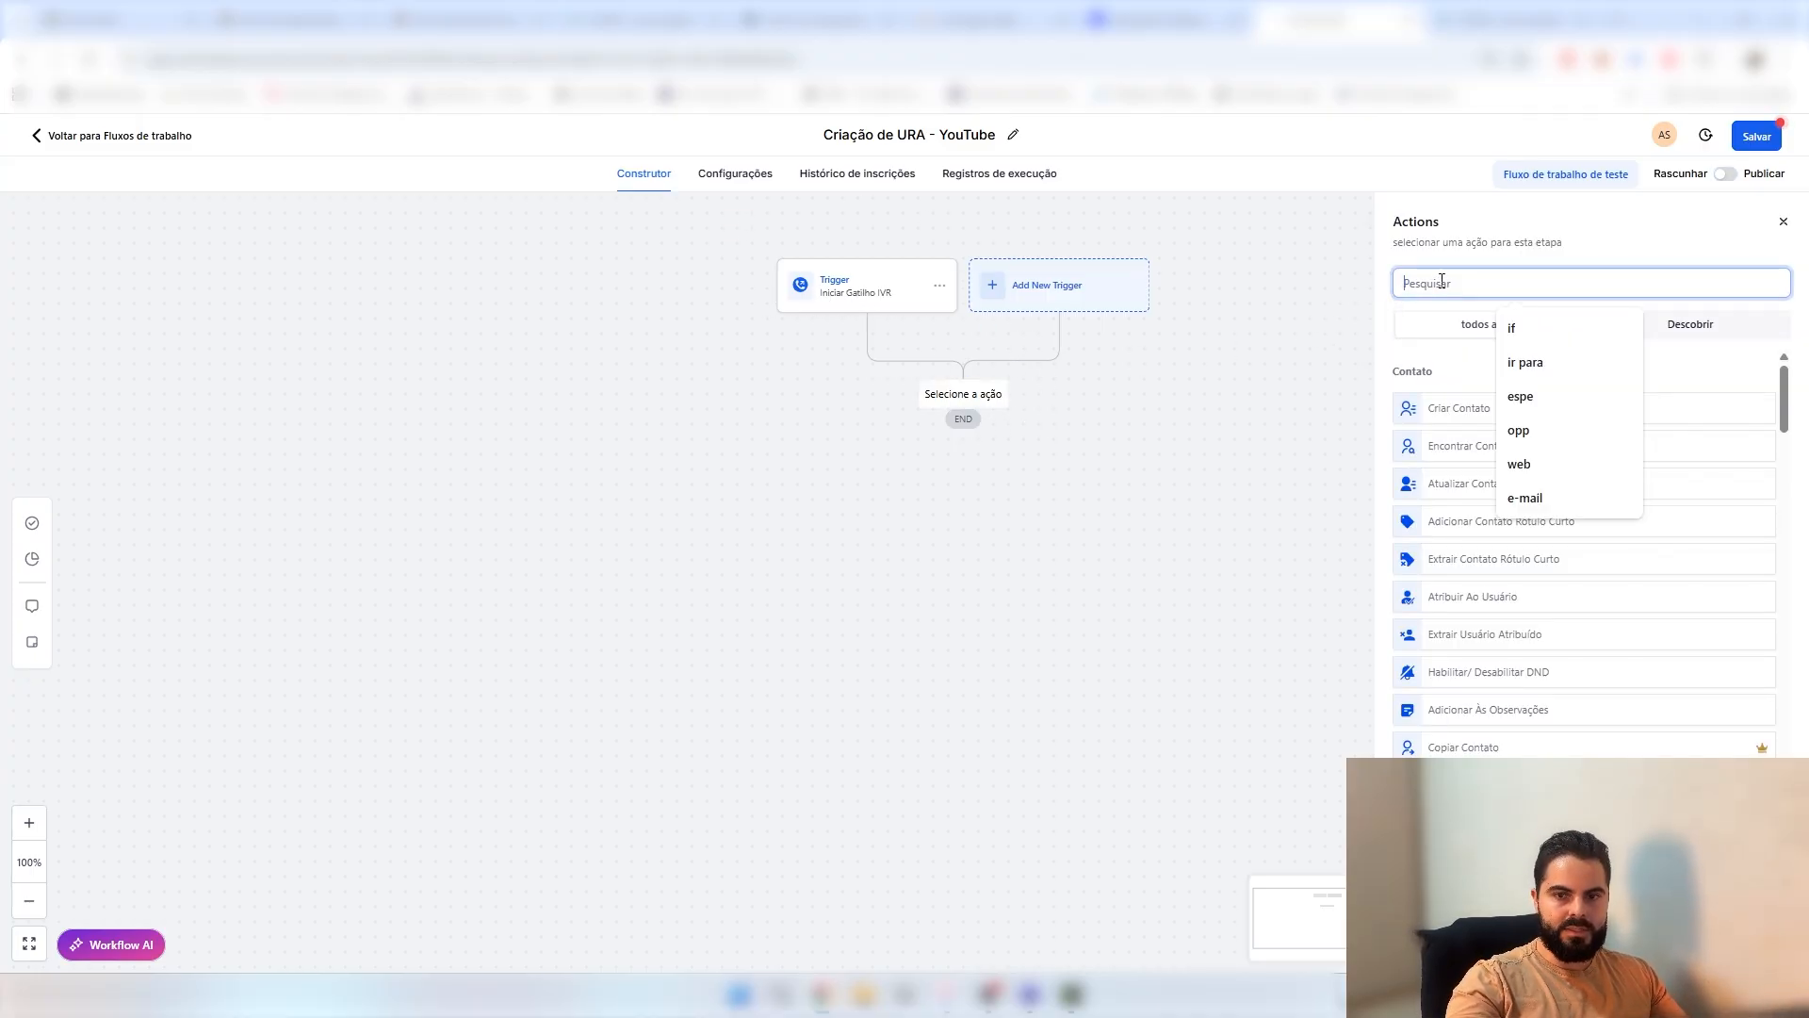
type("IVR")
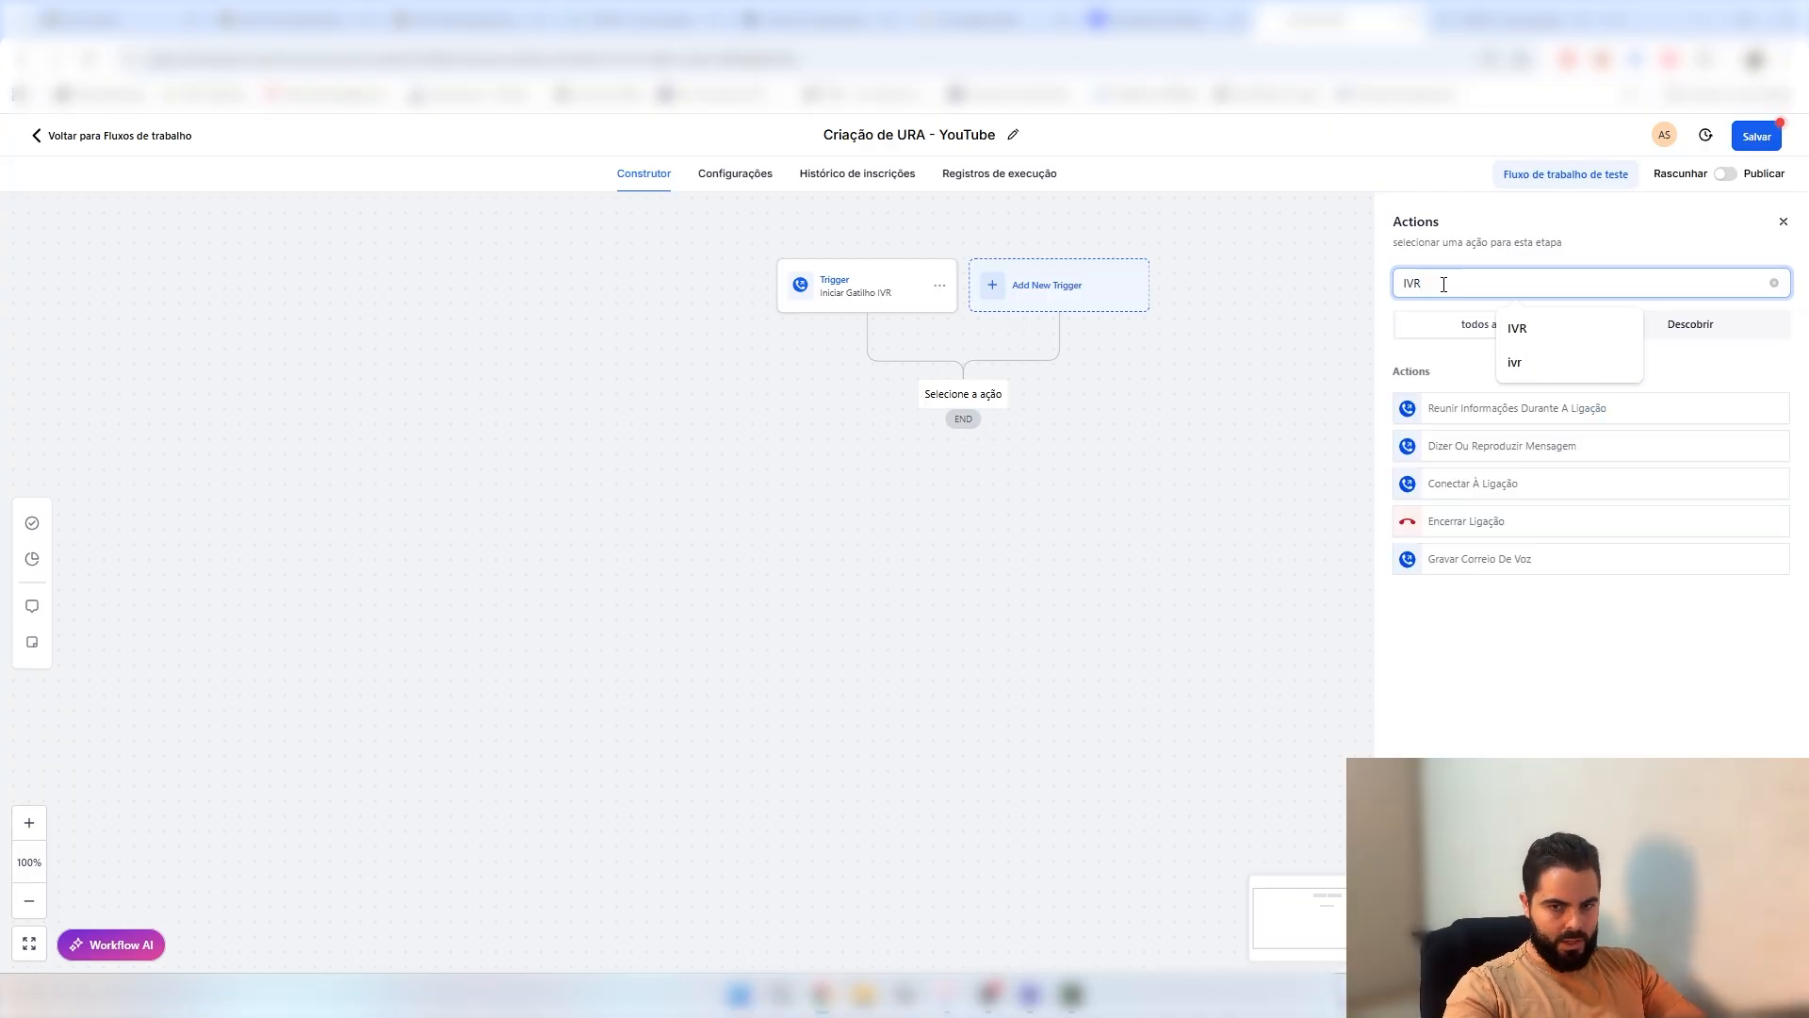
left_click_drag(1442, 281, 1369, 282)
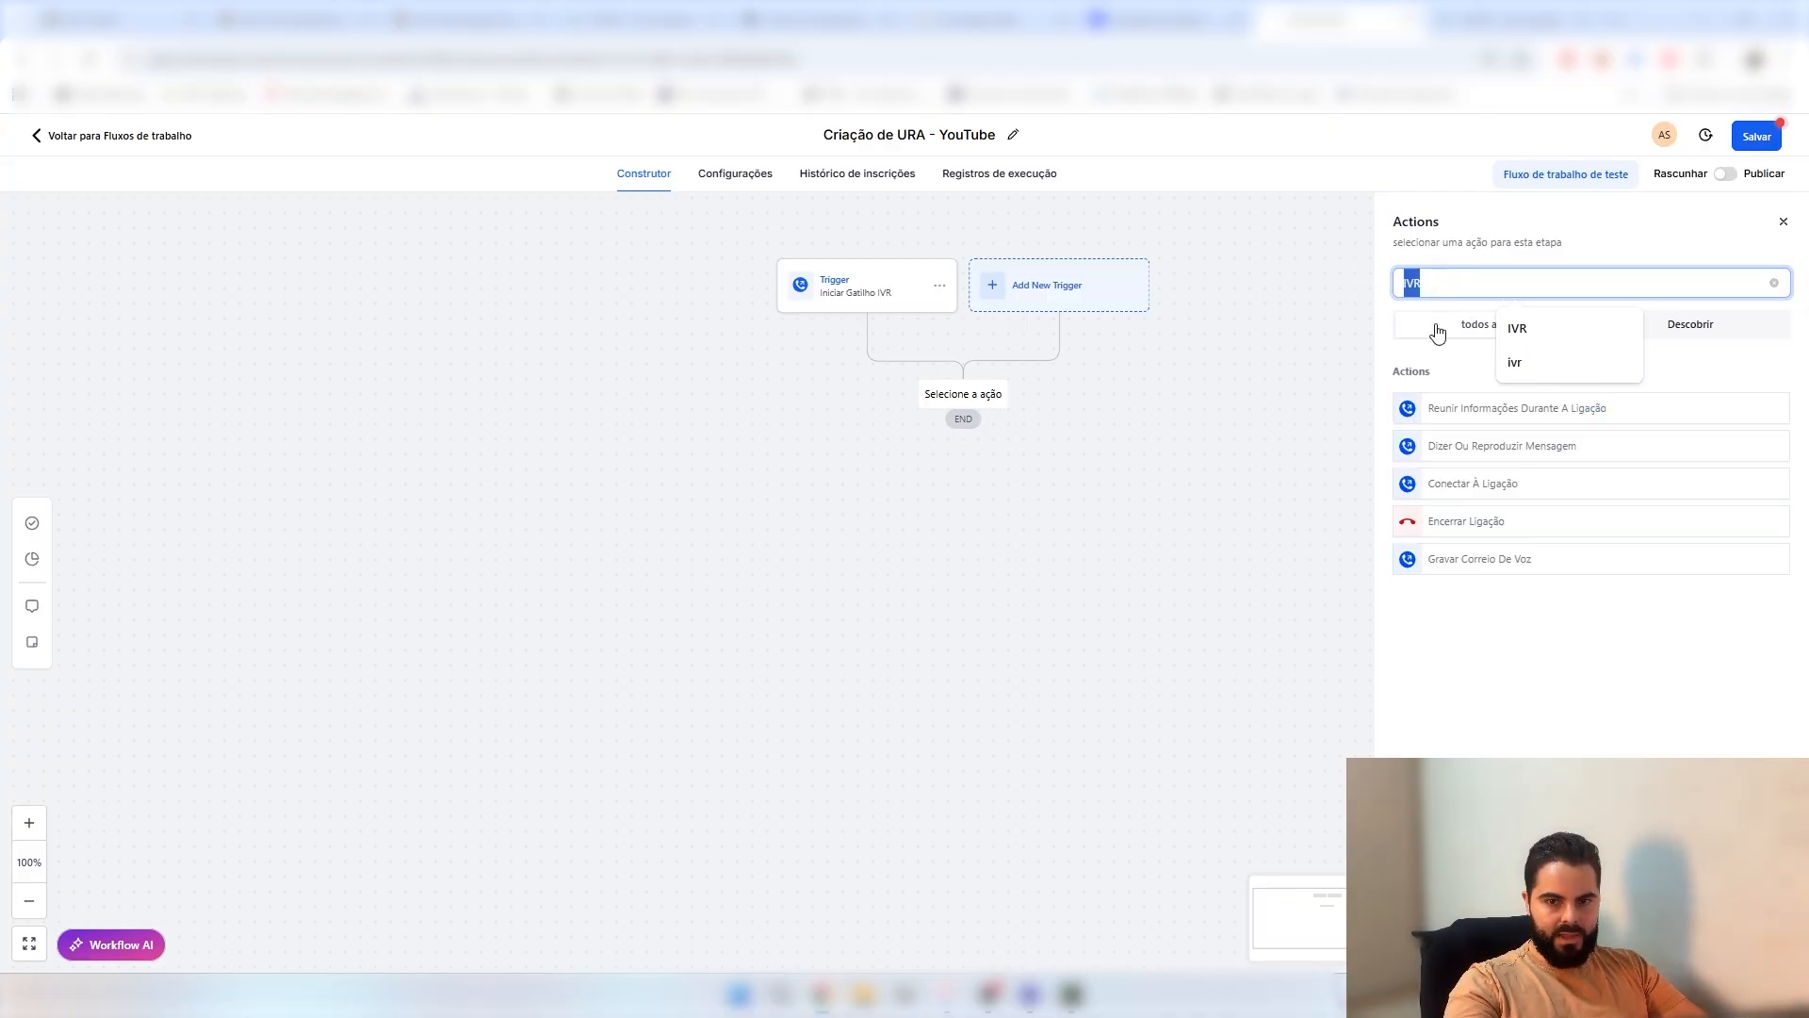
left_click(1439, 364)
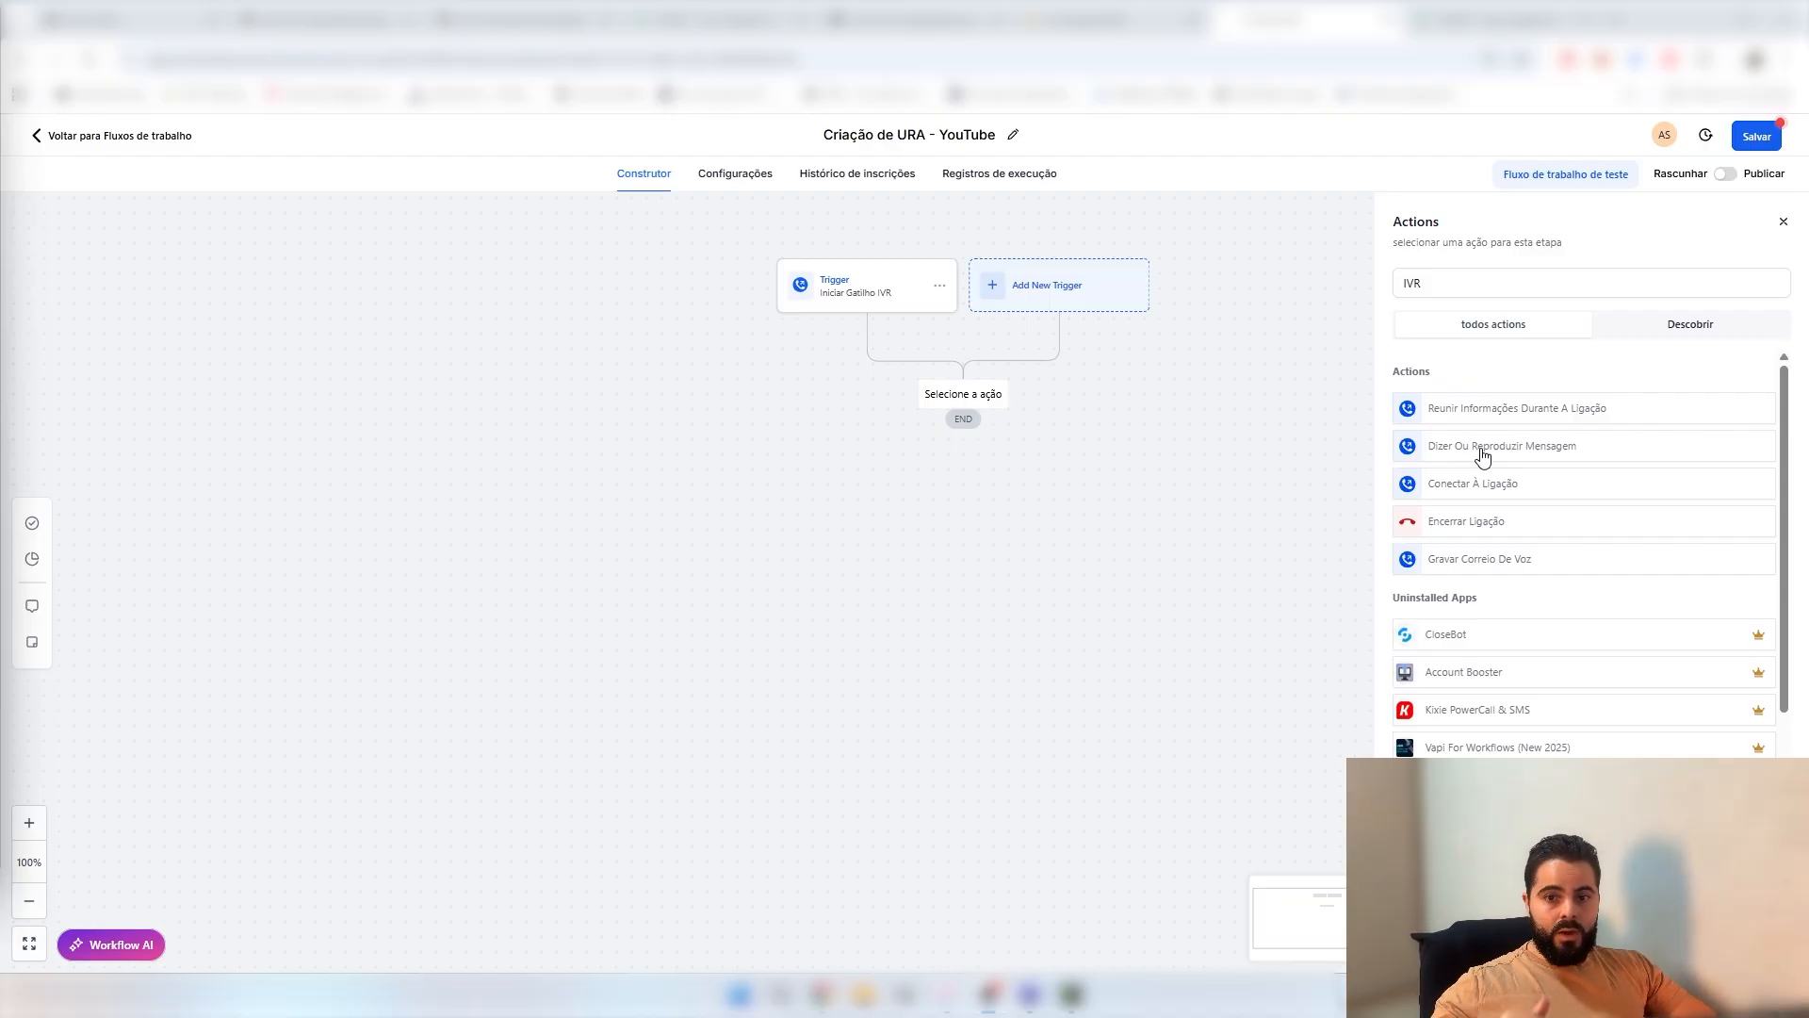
left_click(1573, 410)
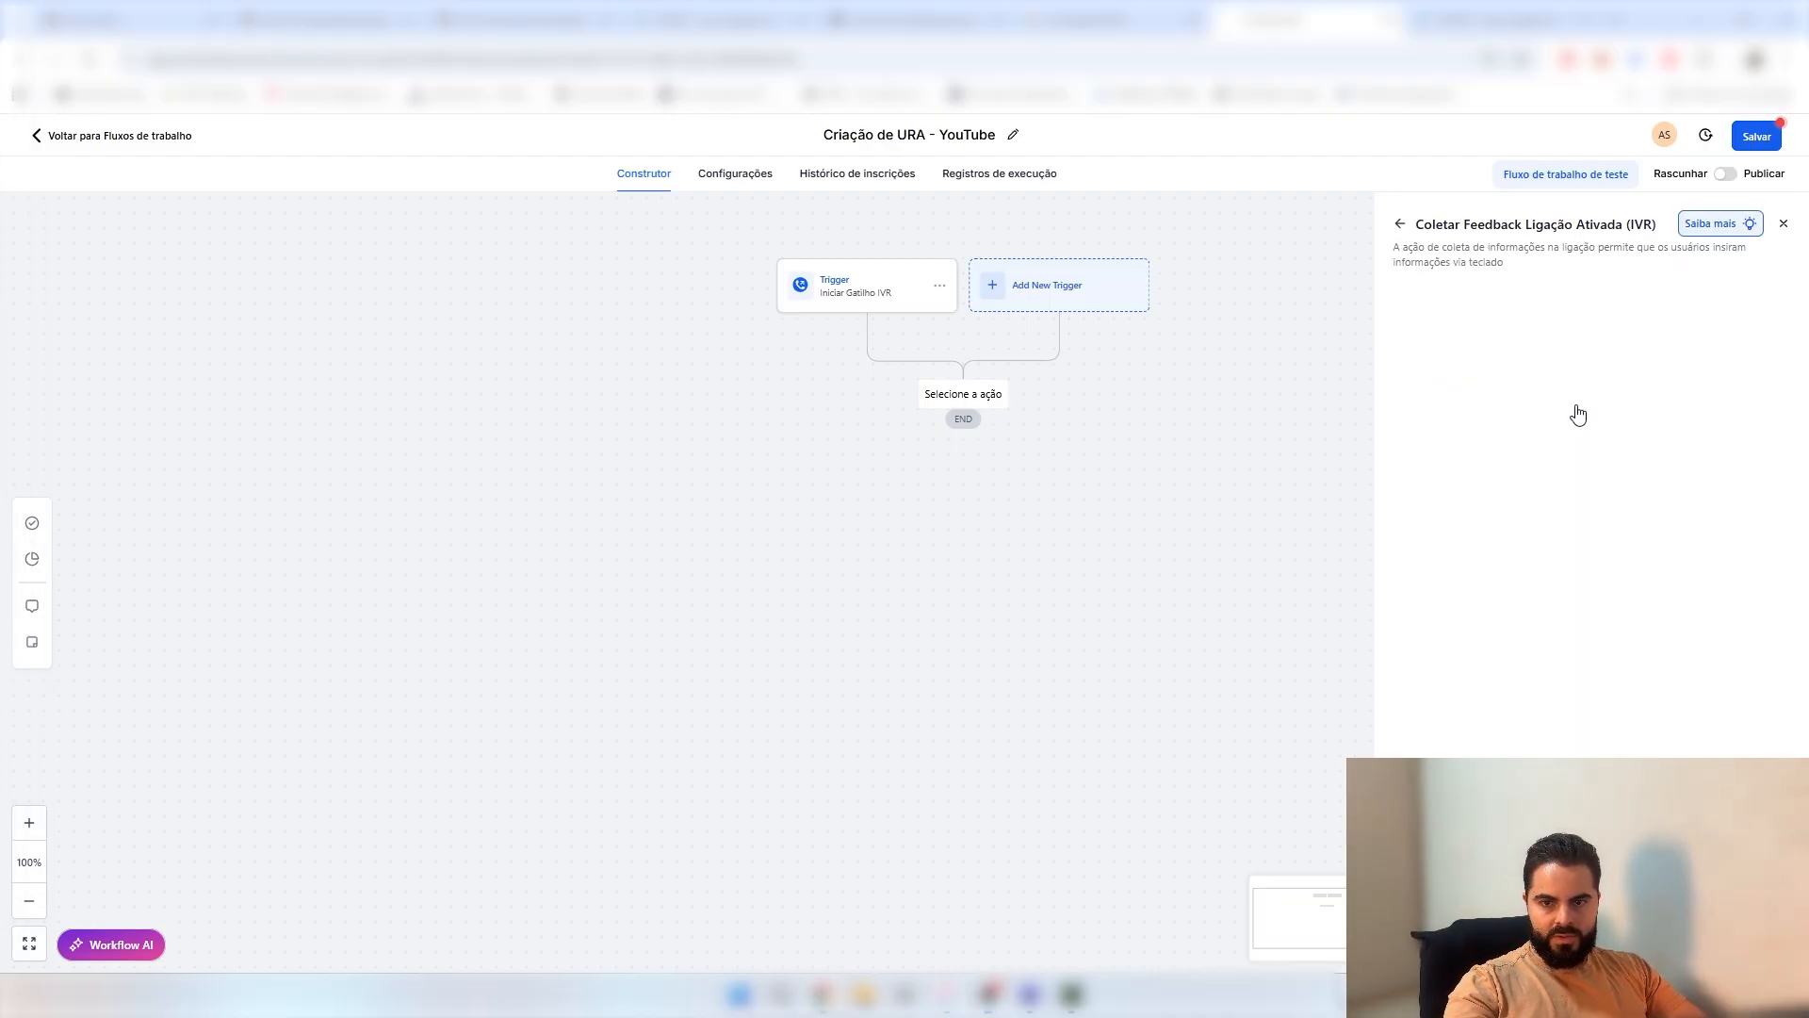
left_click(1568, 337)
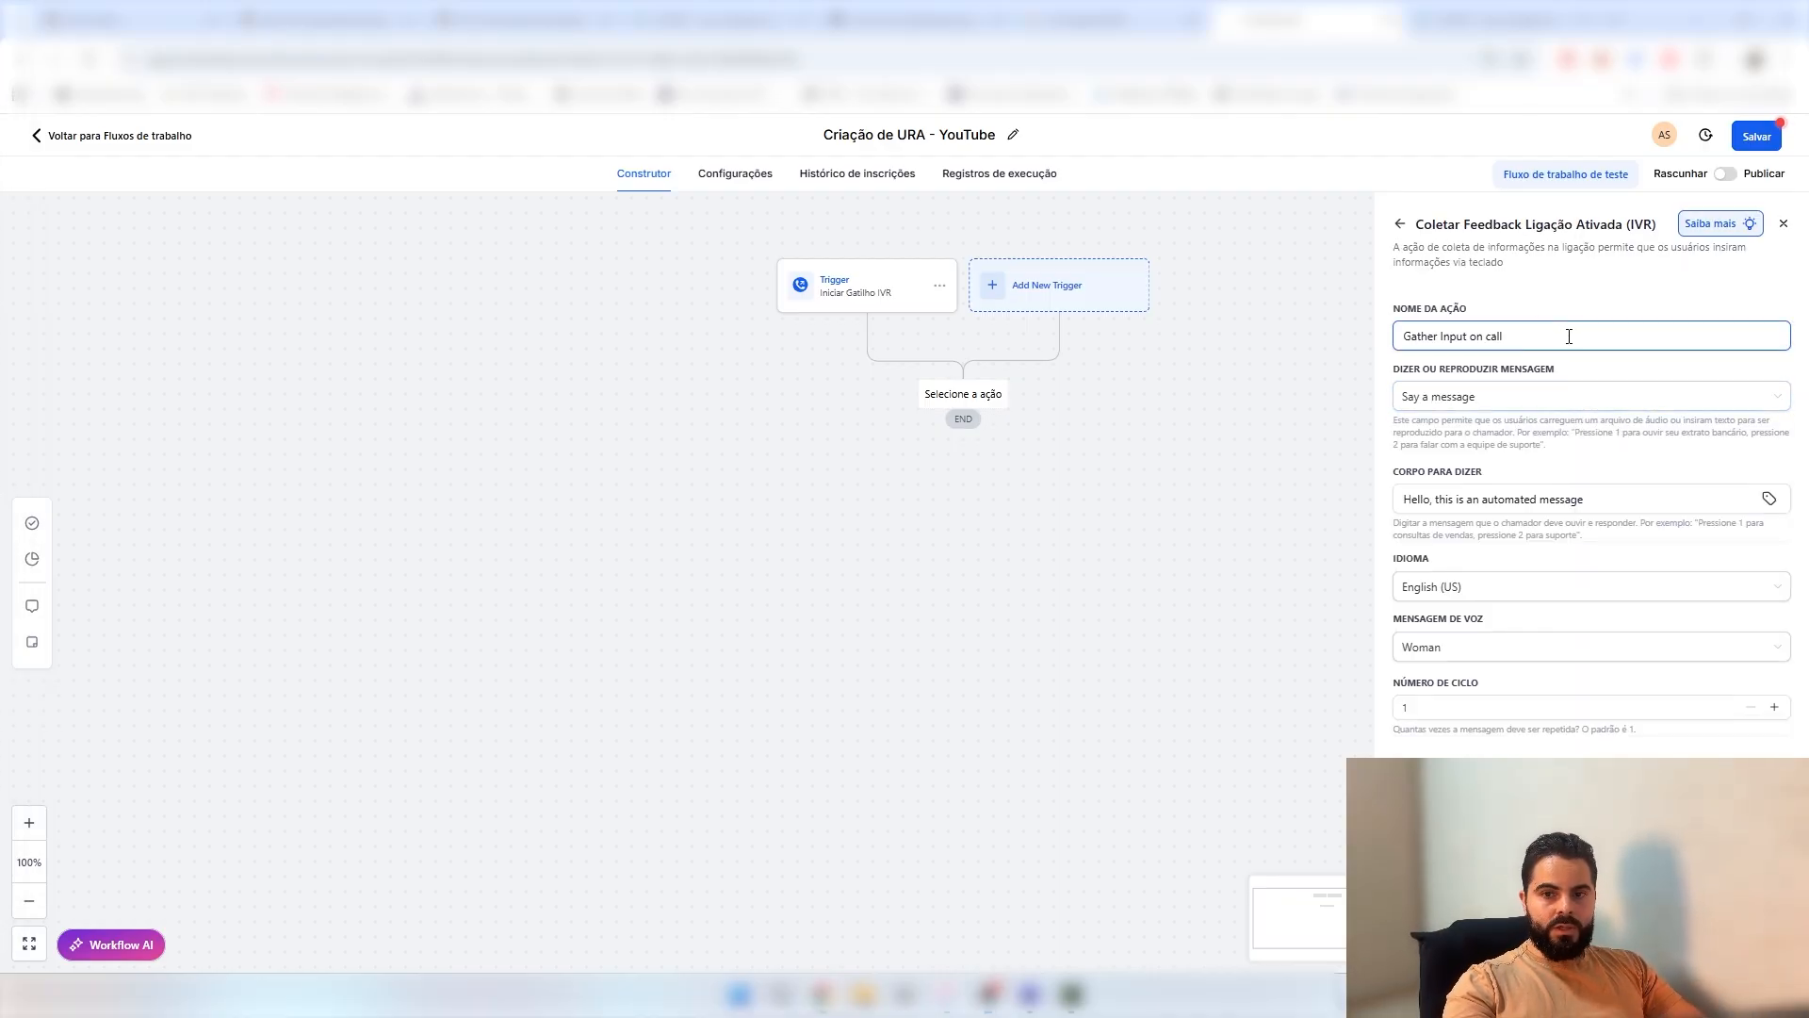
left_click_drag(1551, 335, 1371, 325)
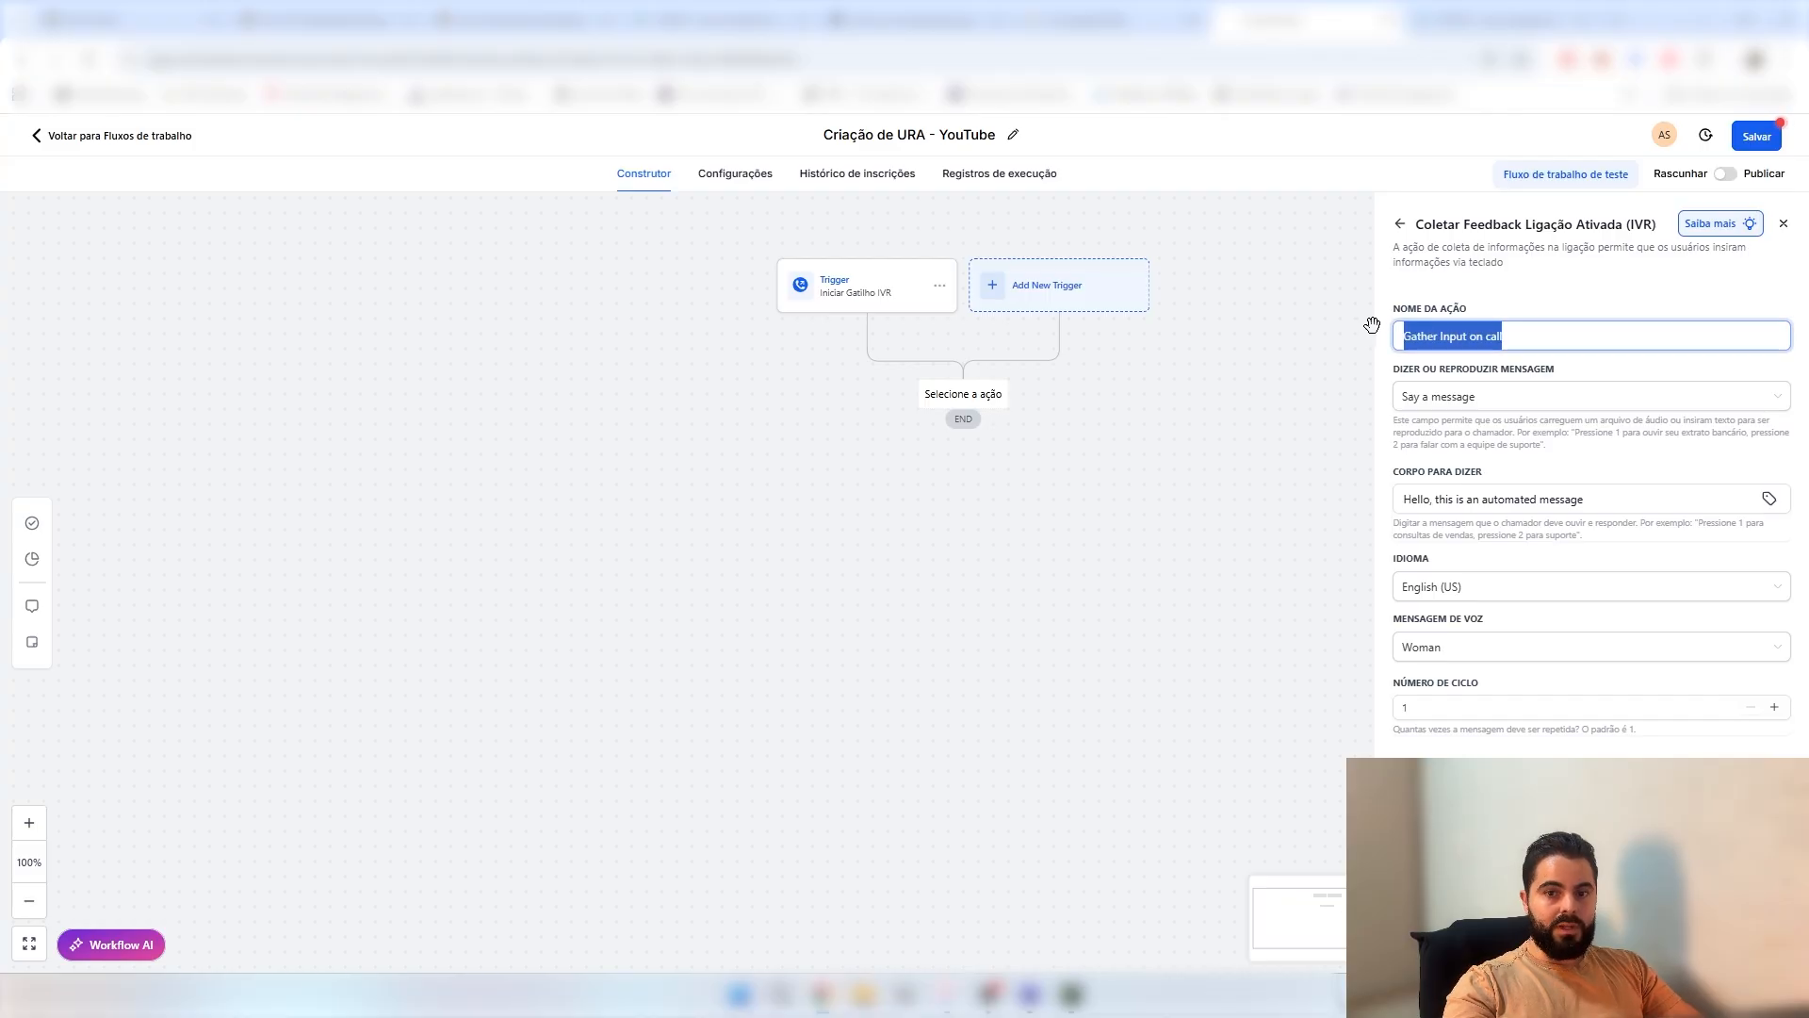
left_click(1477, 368)
left_click_drag(1532, 336, 1395, 327)
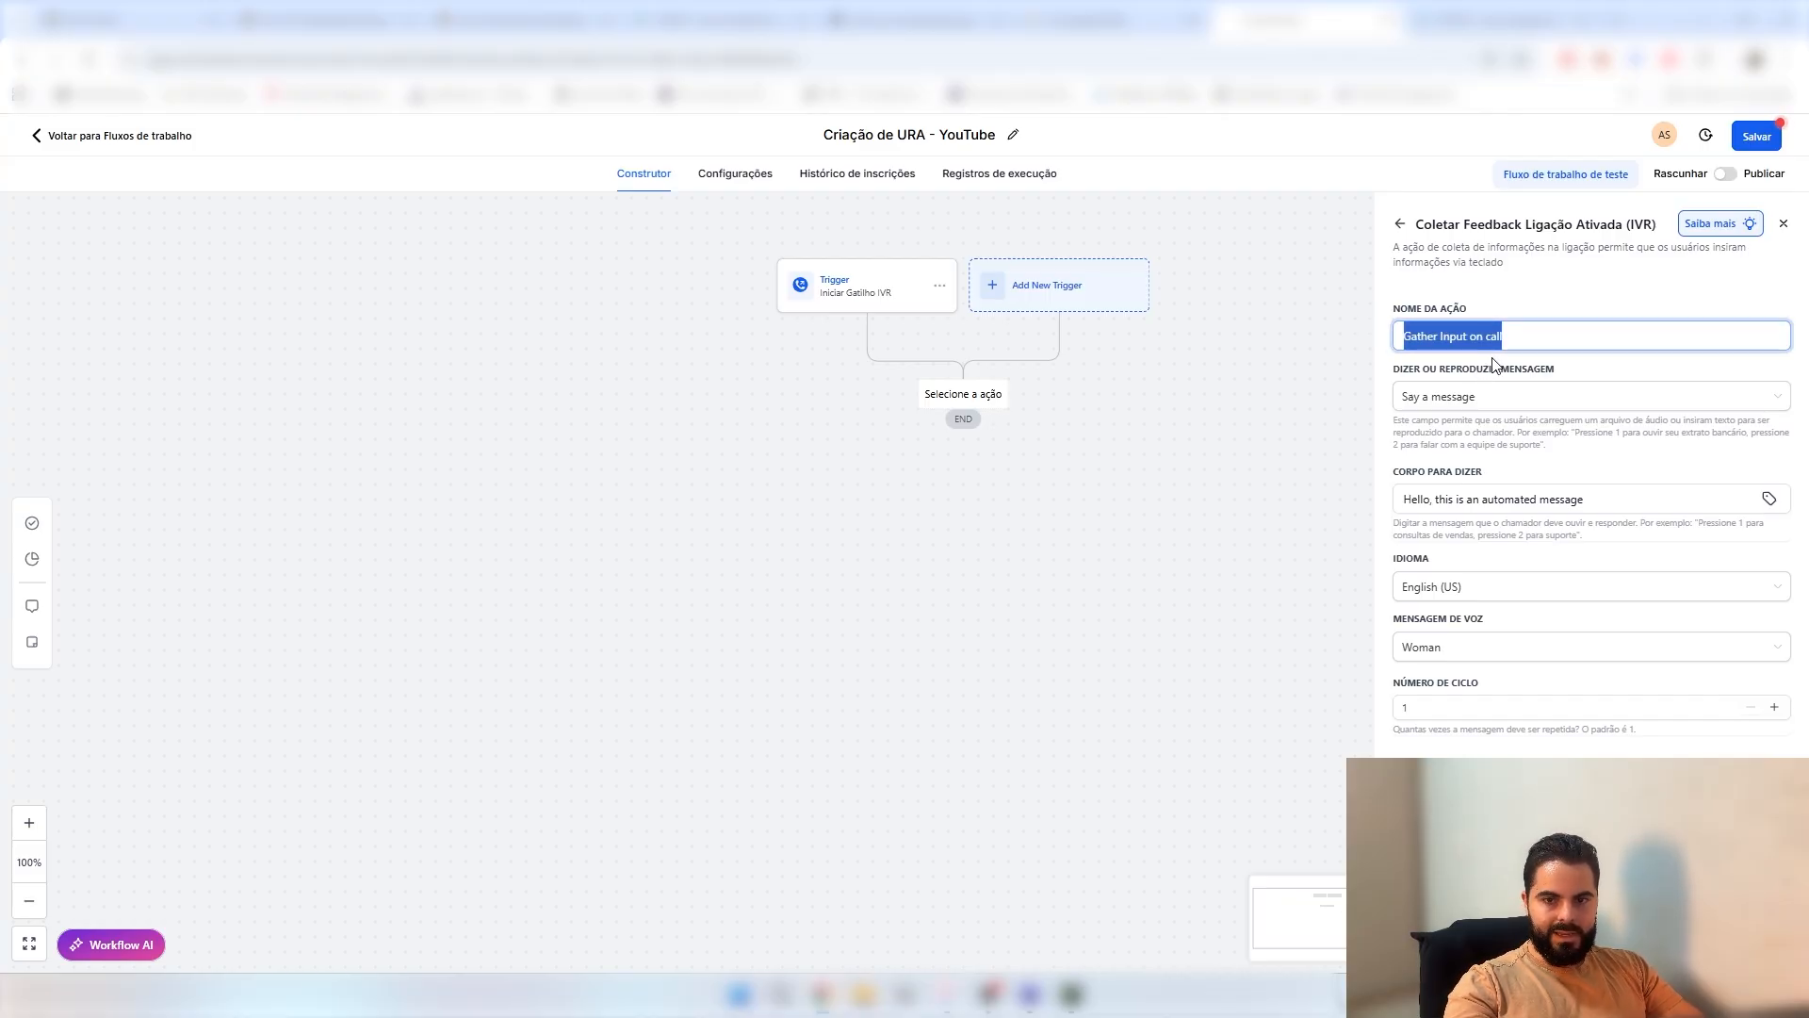
left_click(1486, 359)
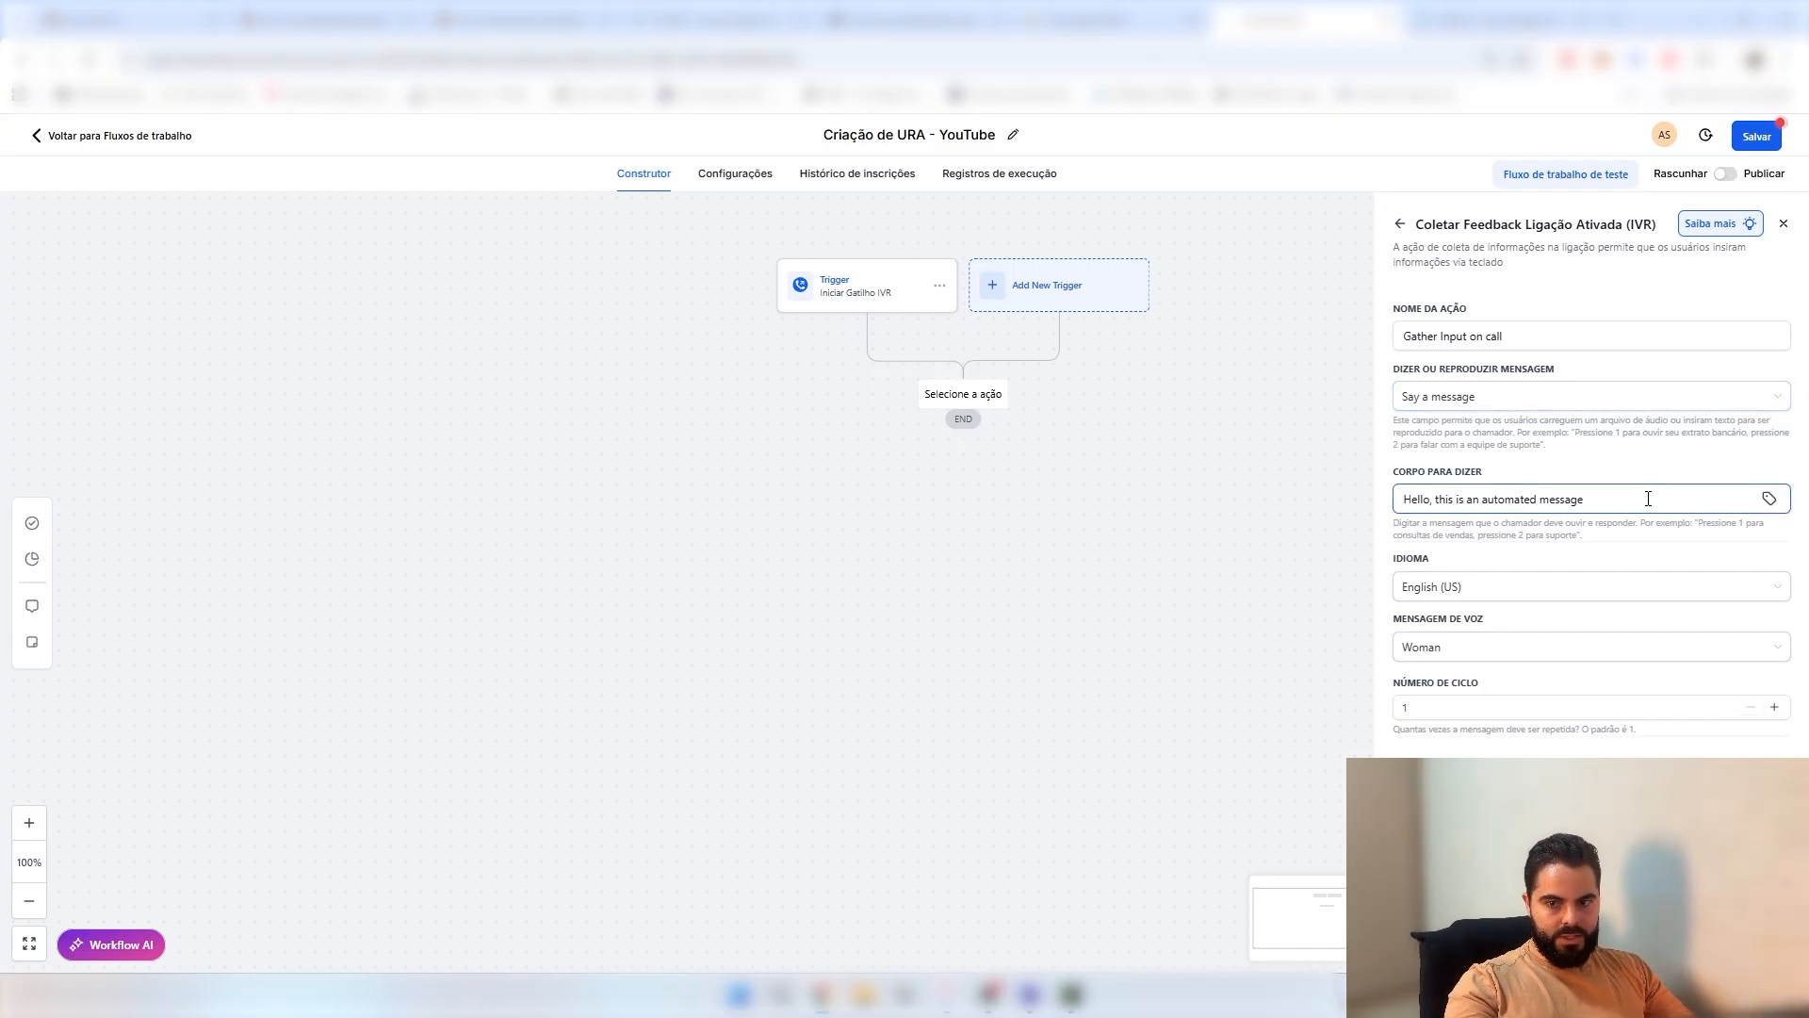
left_click_drag(1647, 499, 1404, 525)
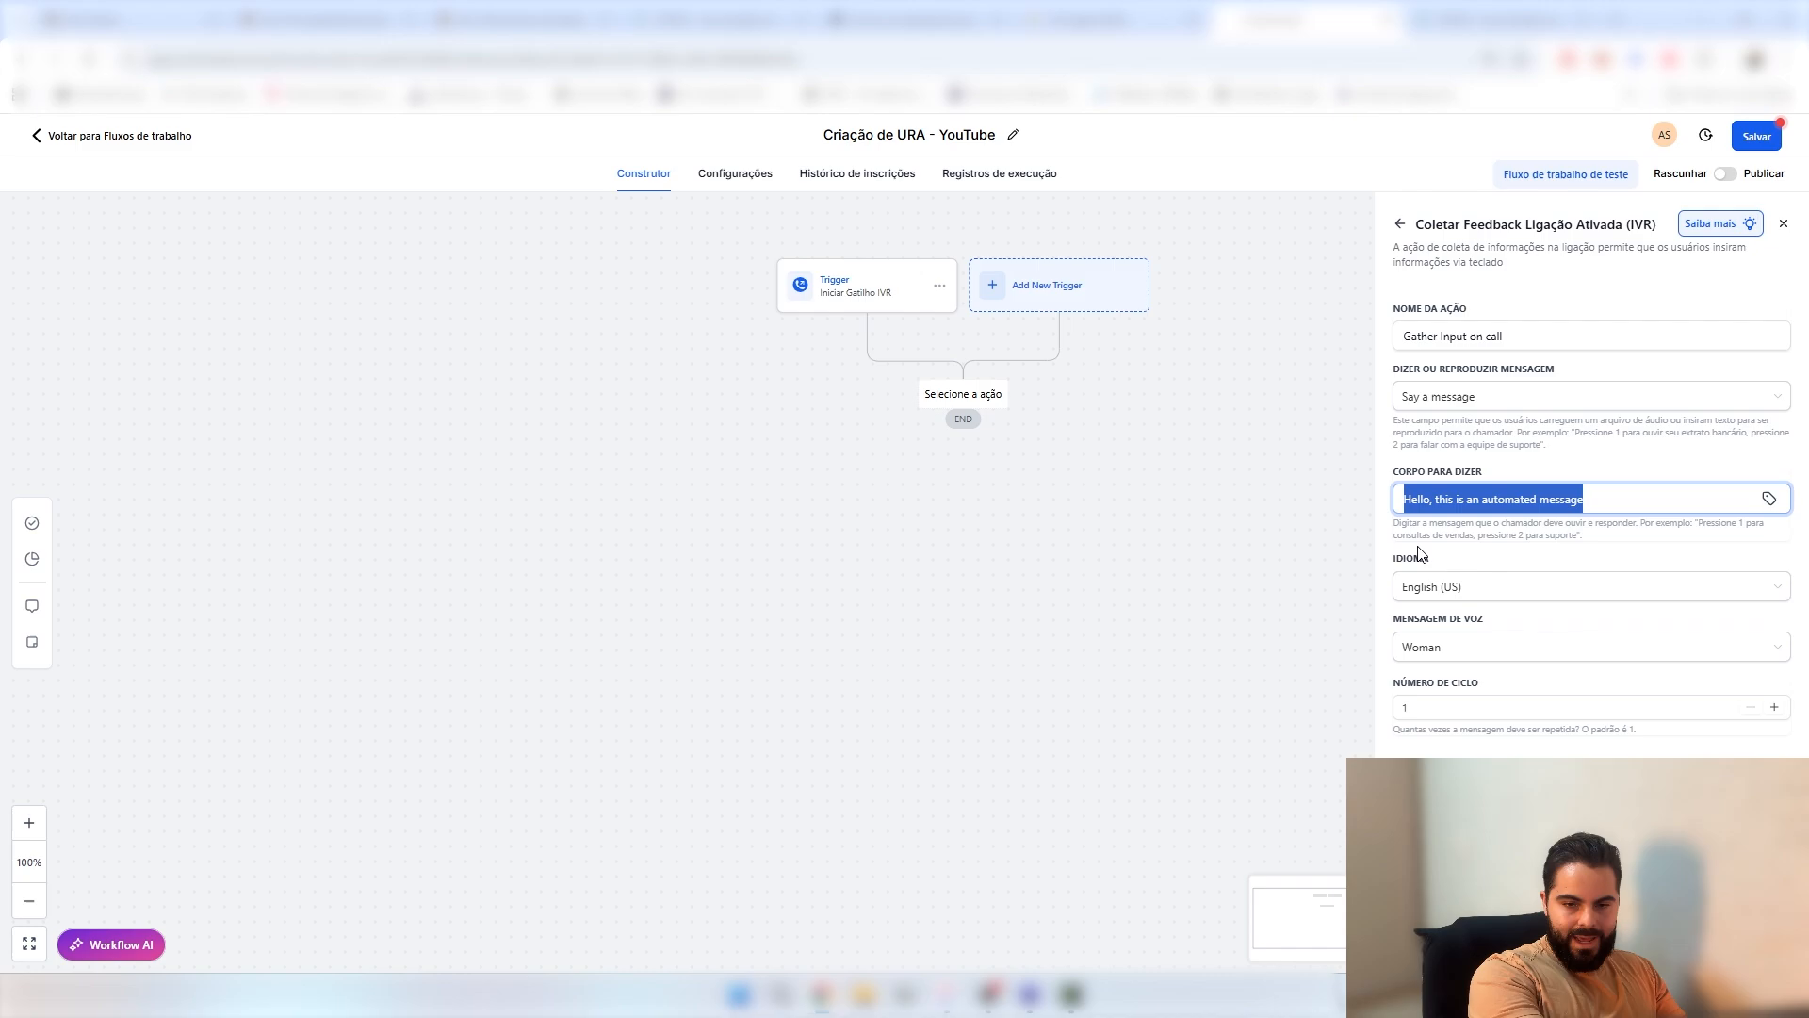
type("dkwoakooakodwkaodkaowdko")
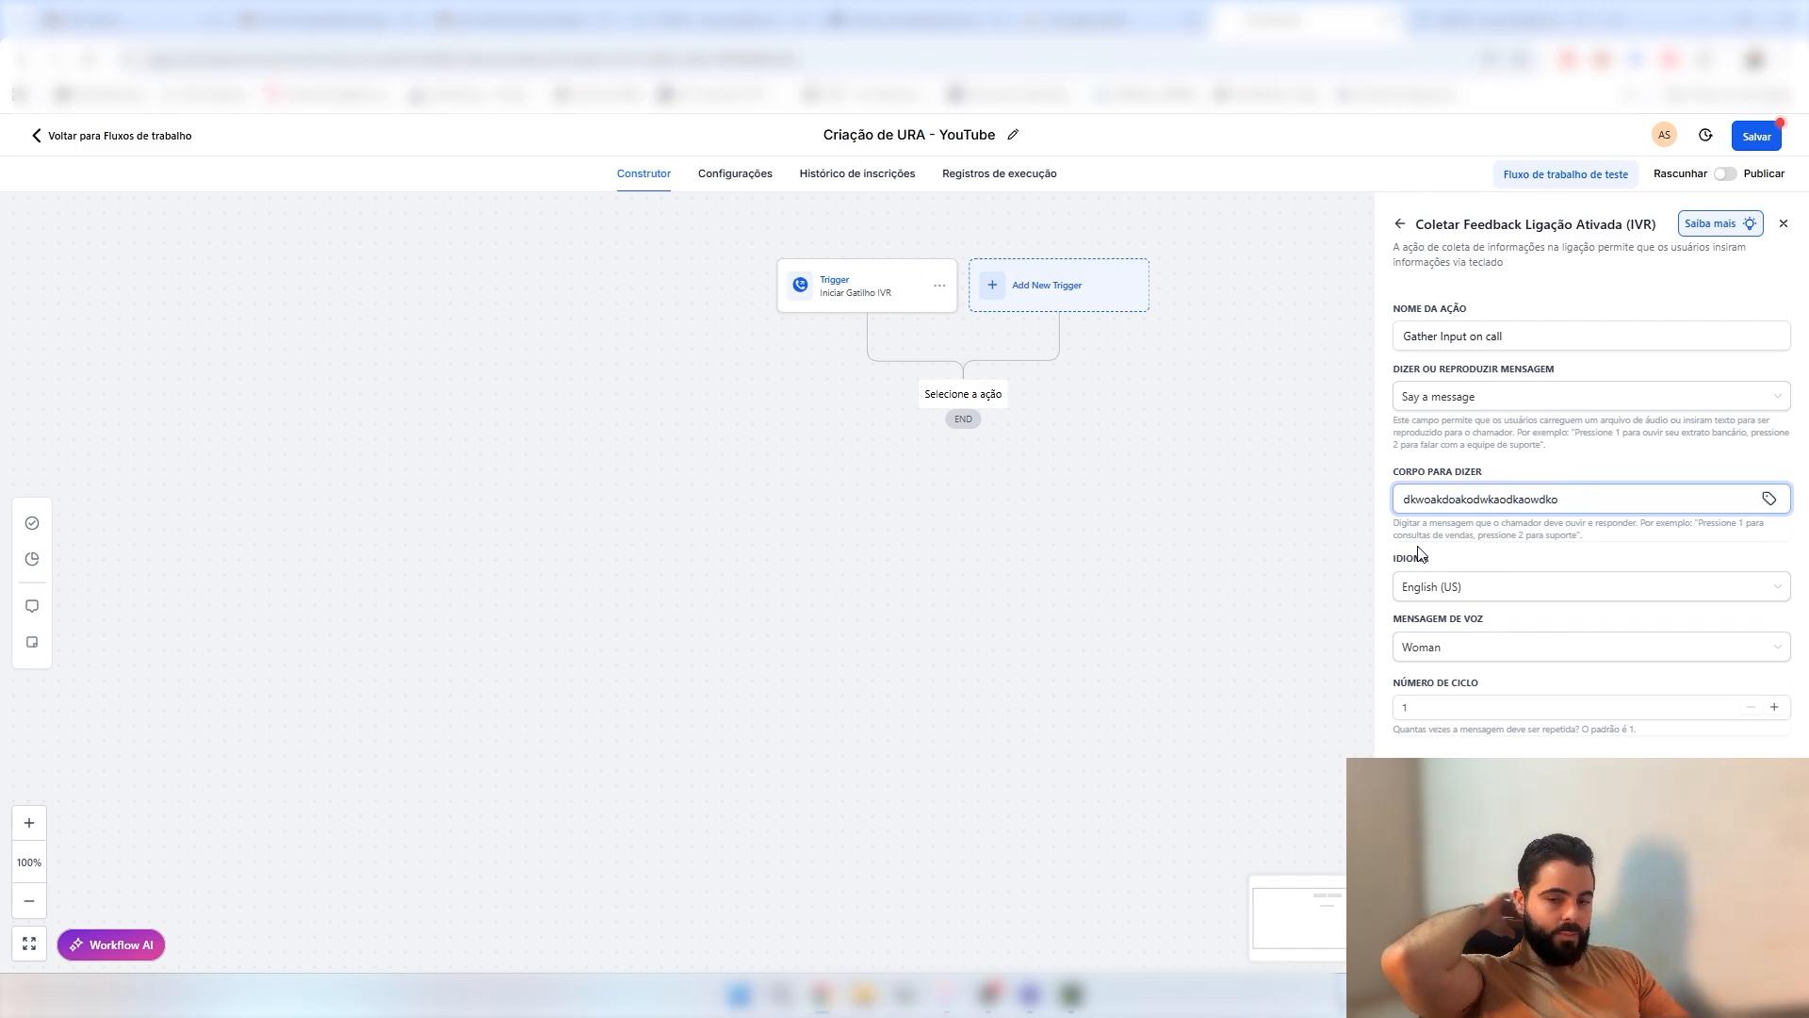
key("ctrl+a")
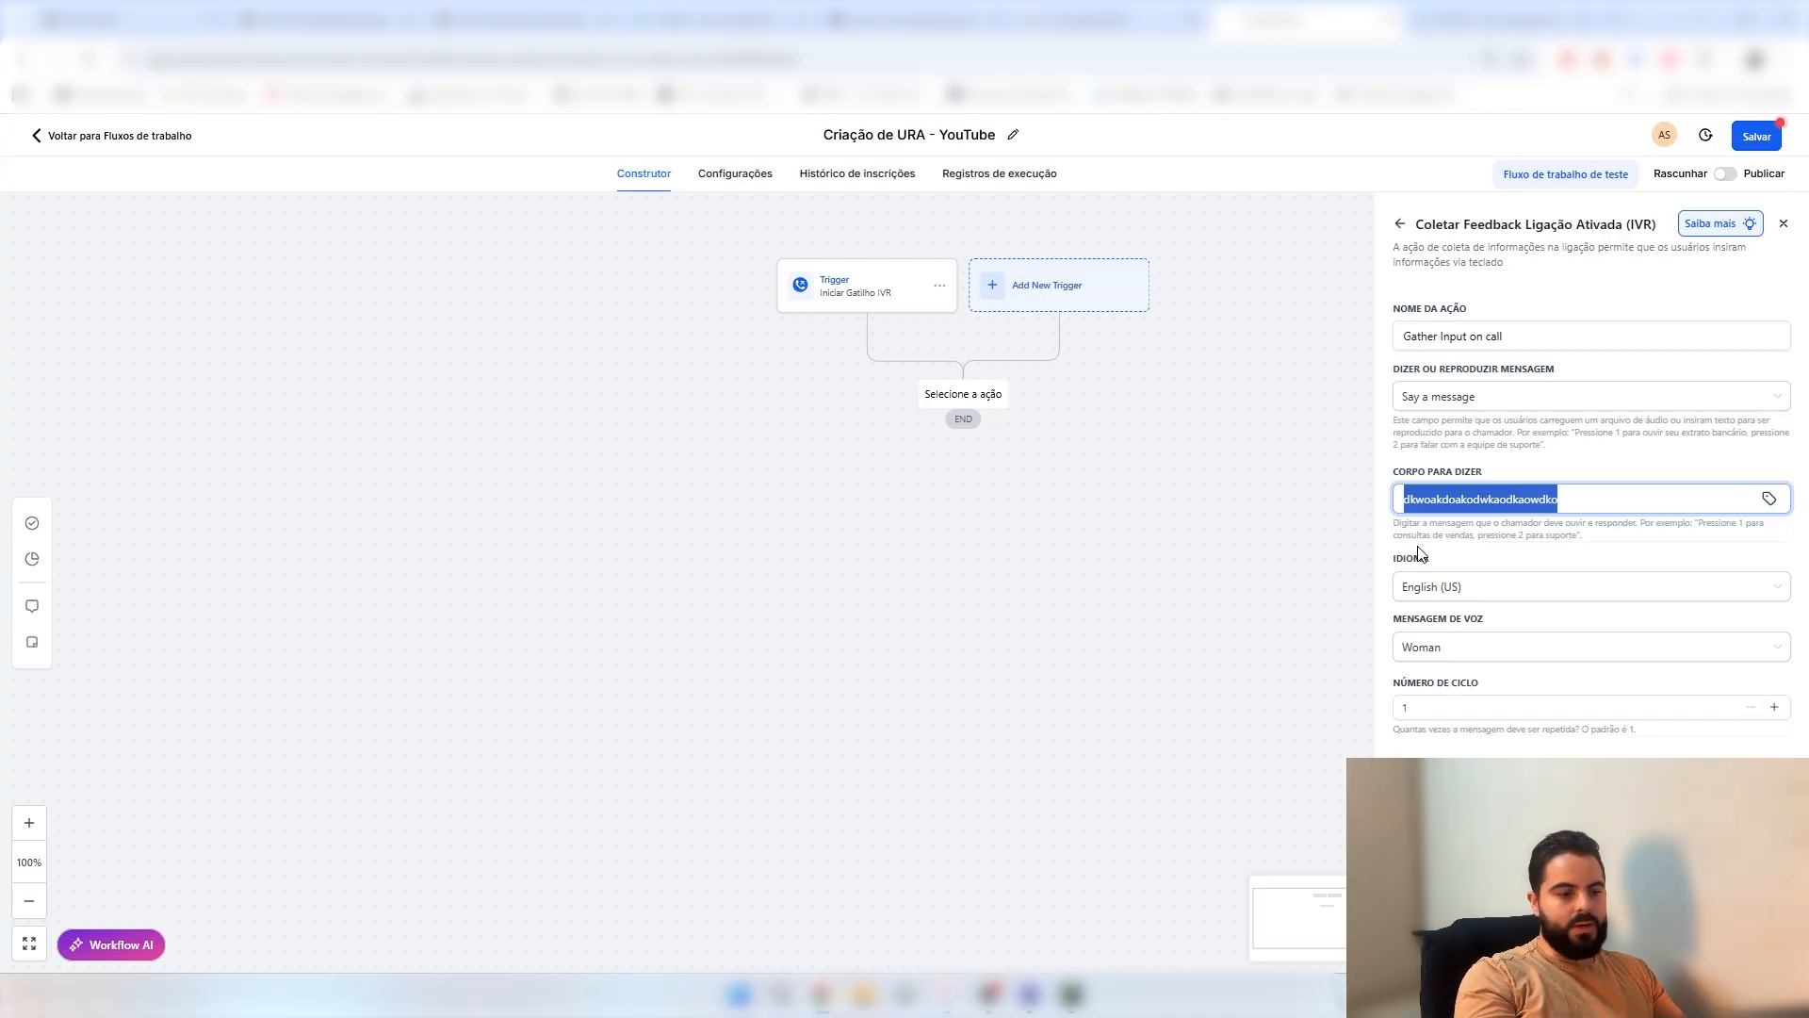
type("dowkaodkaodk")
key("ctrl+a")
key("BackSpace")
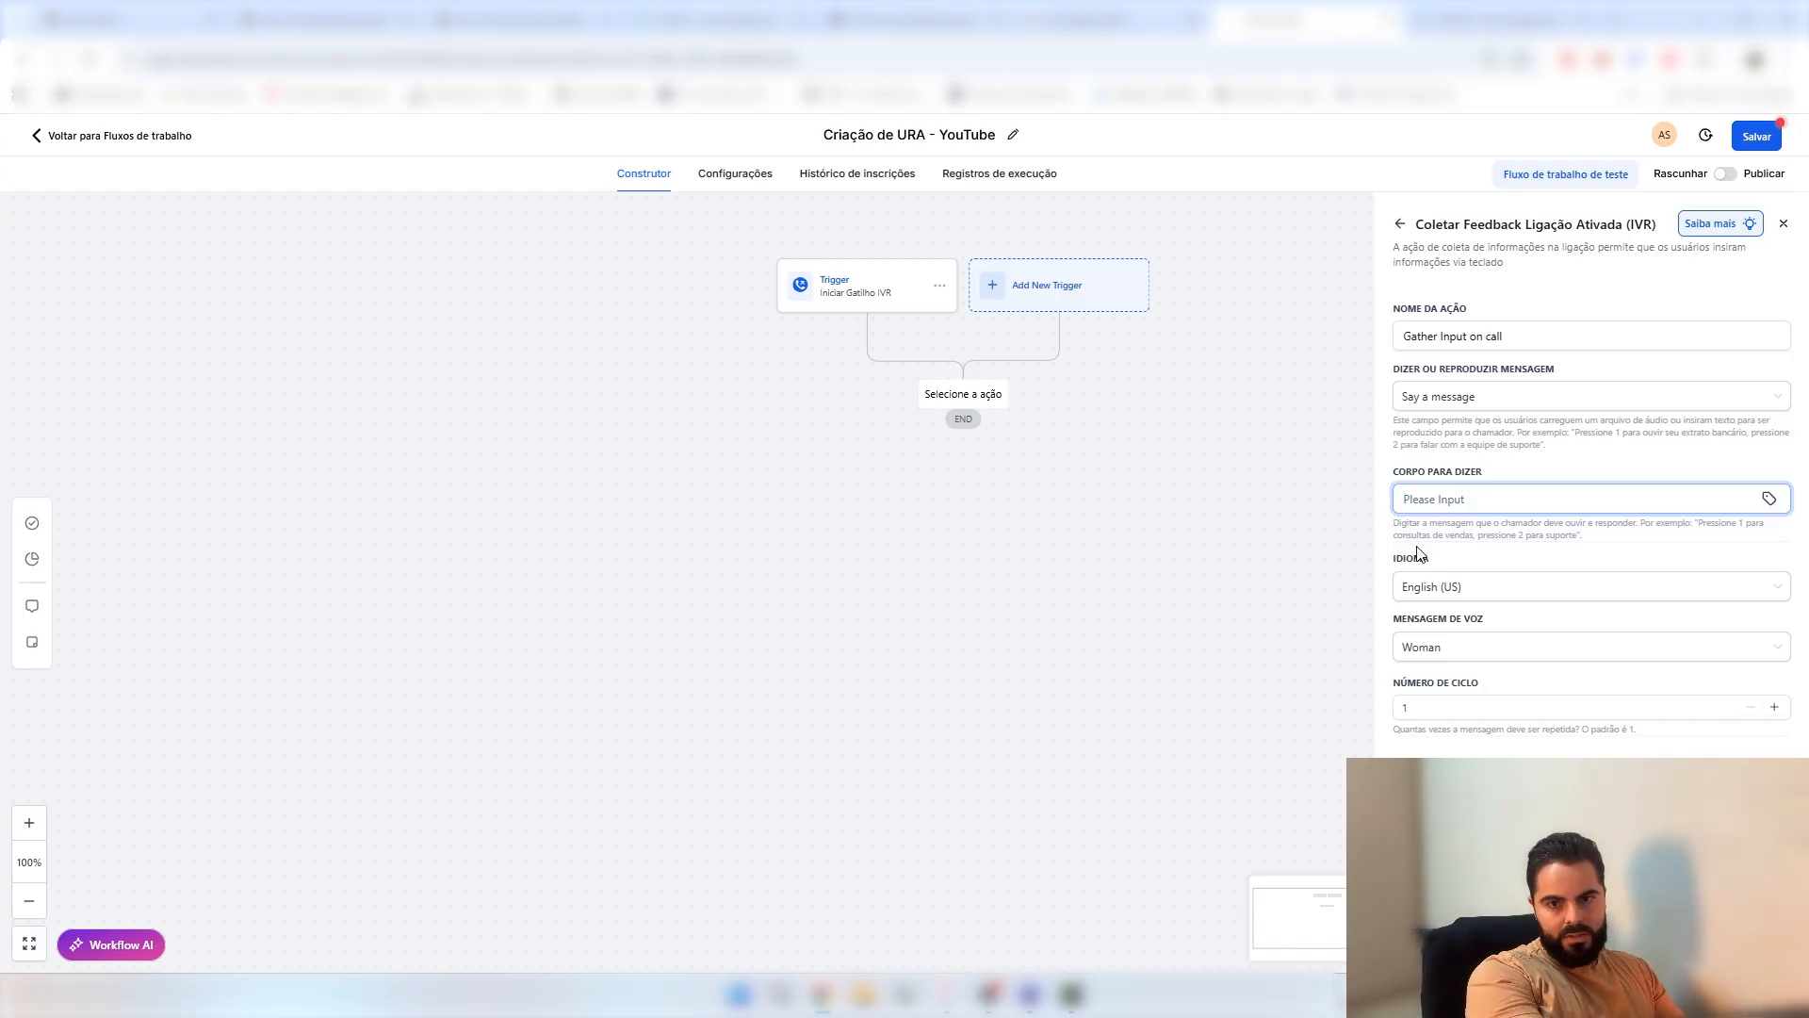
type("Boa")
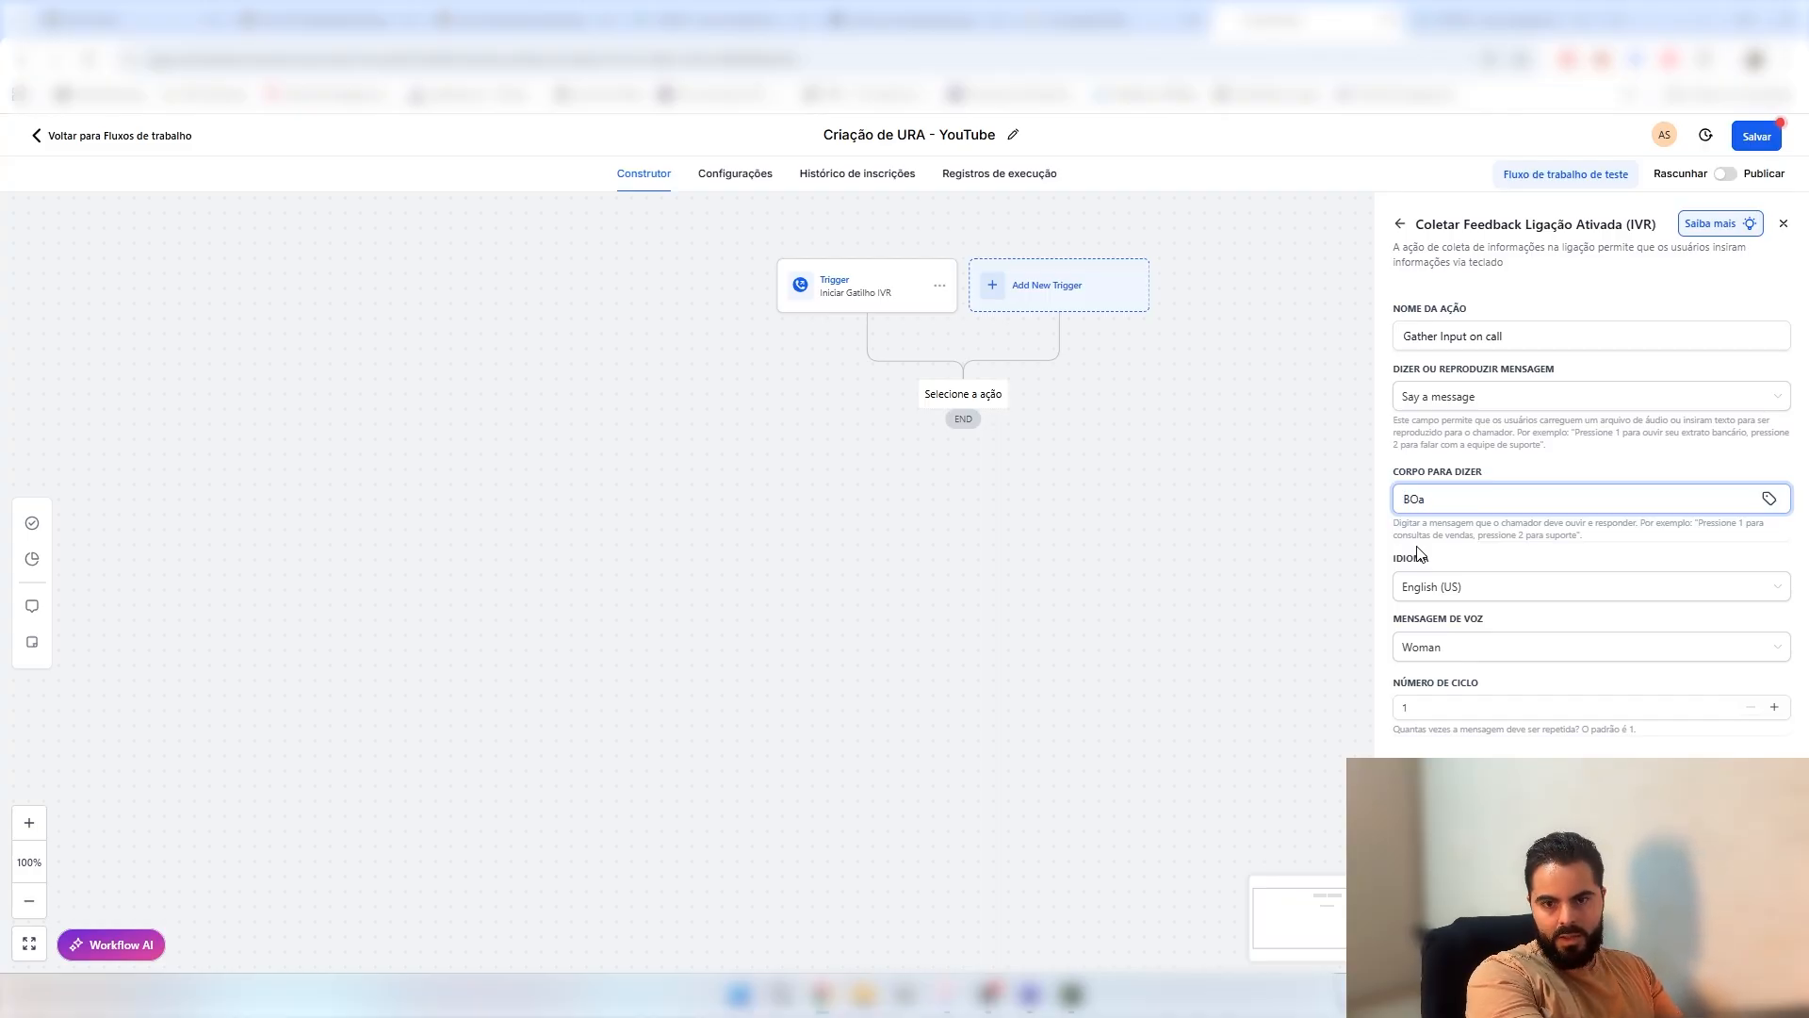
key("BackSpace")
key("BackSpace")
key("BackSpace")
type("Seja bem vin")
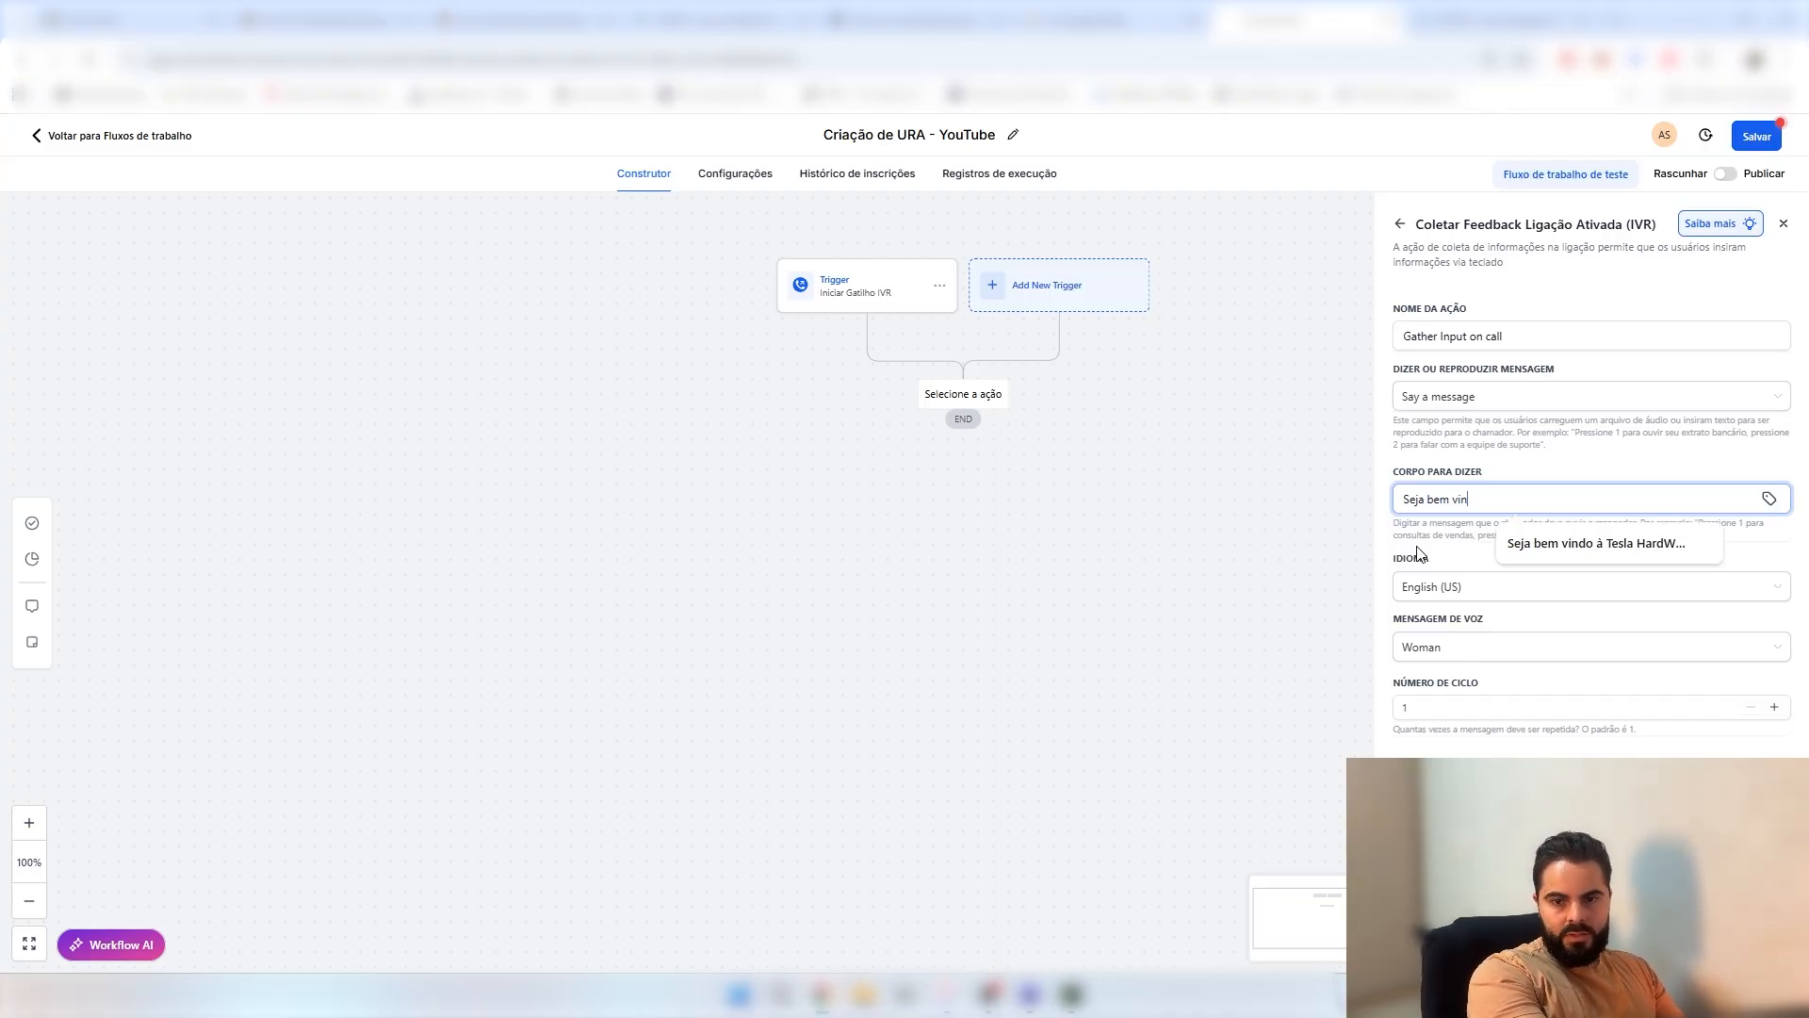
type("do ao tendiokdwoakdoakwdokaowdkao")
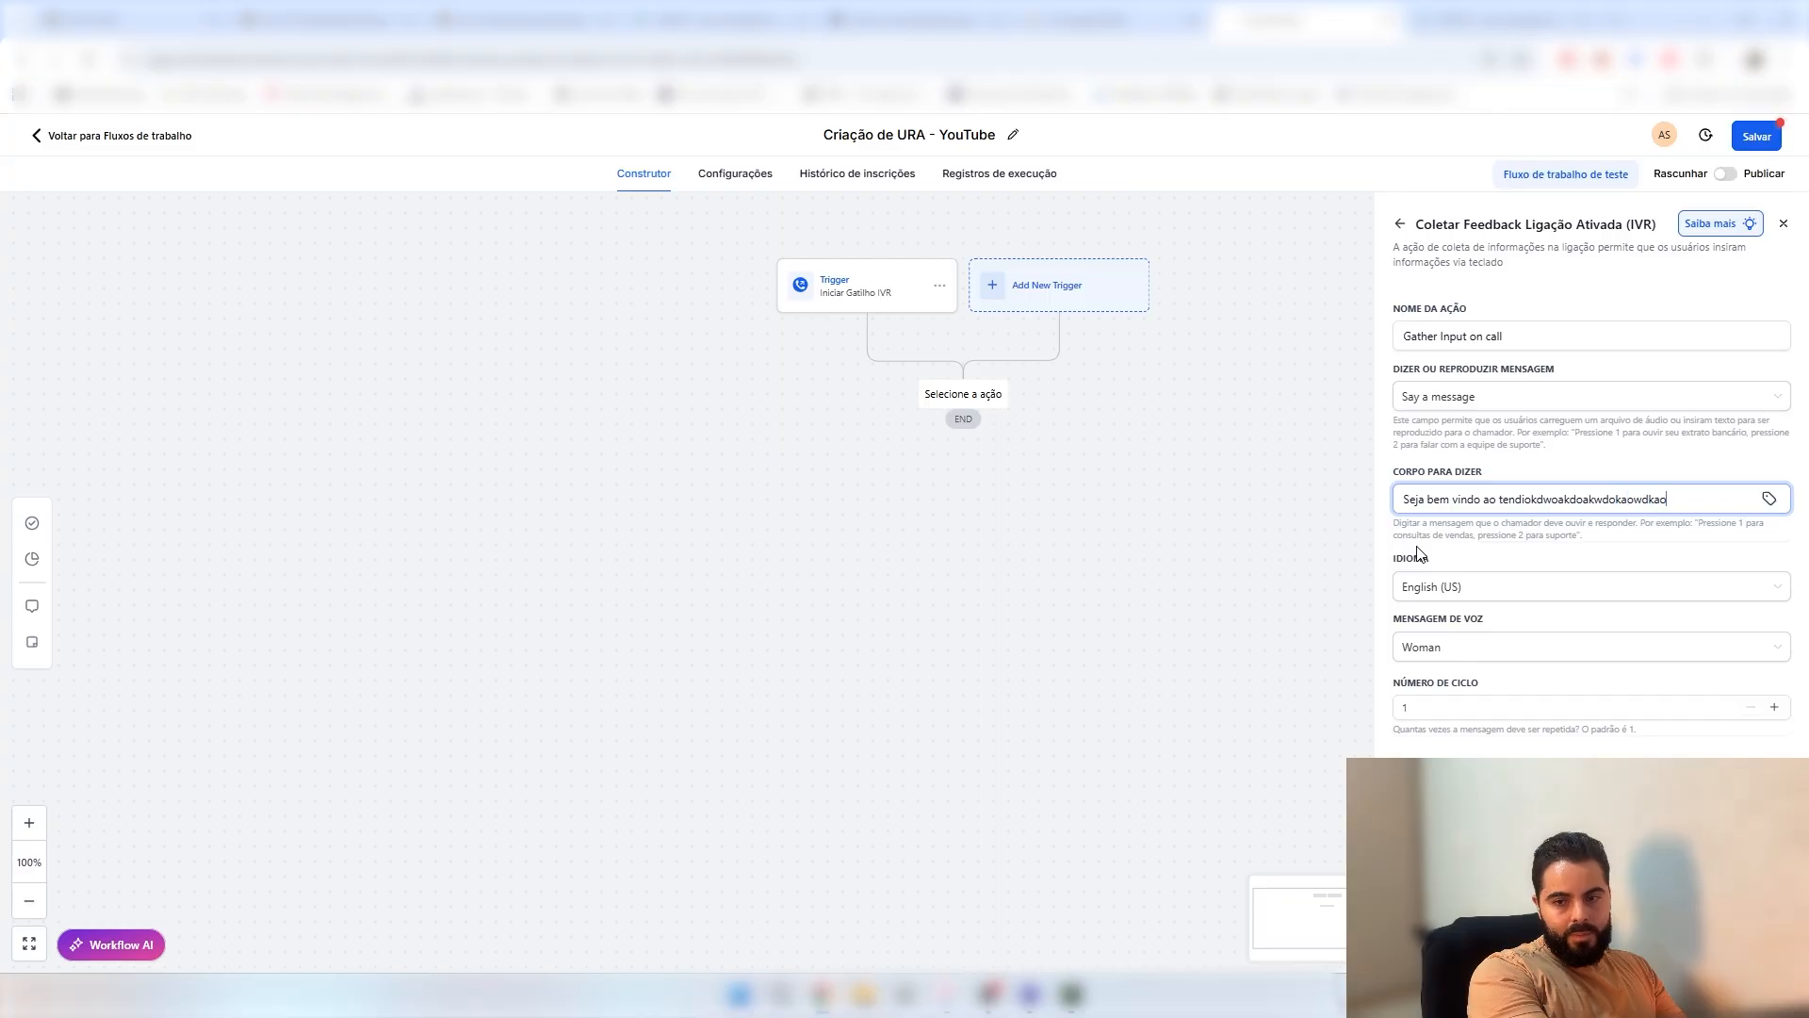
key("ctrl+a")
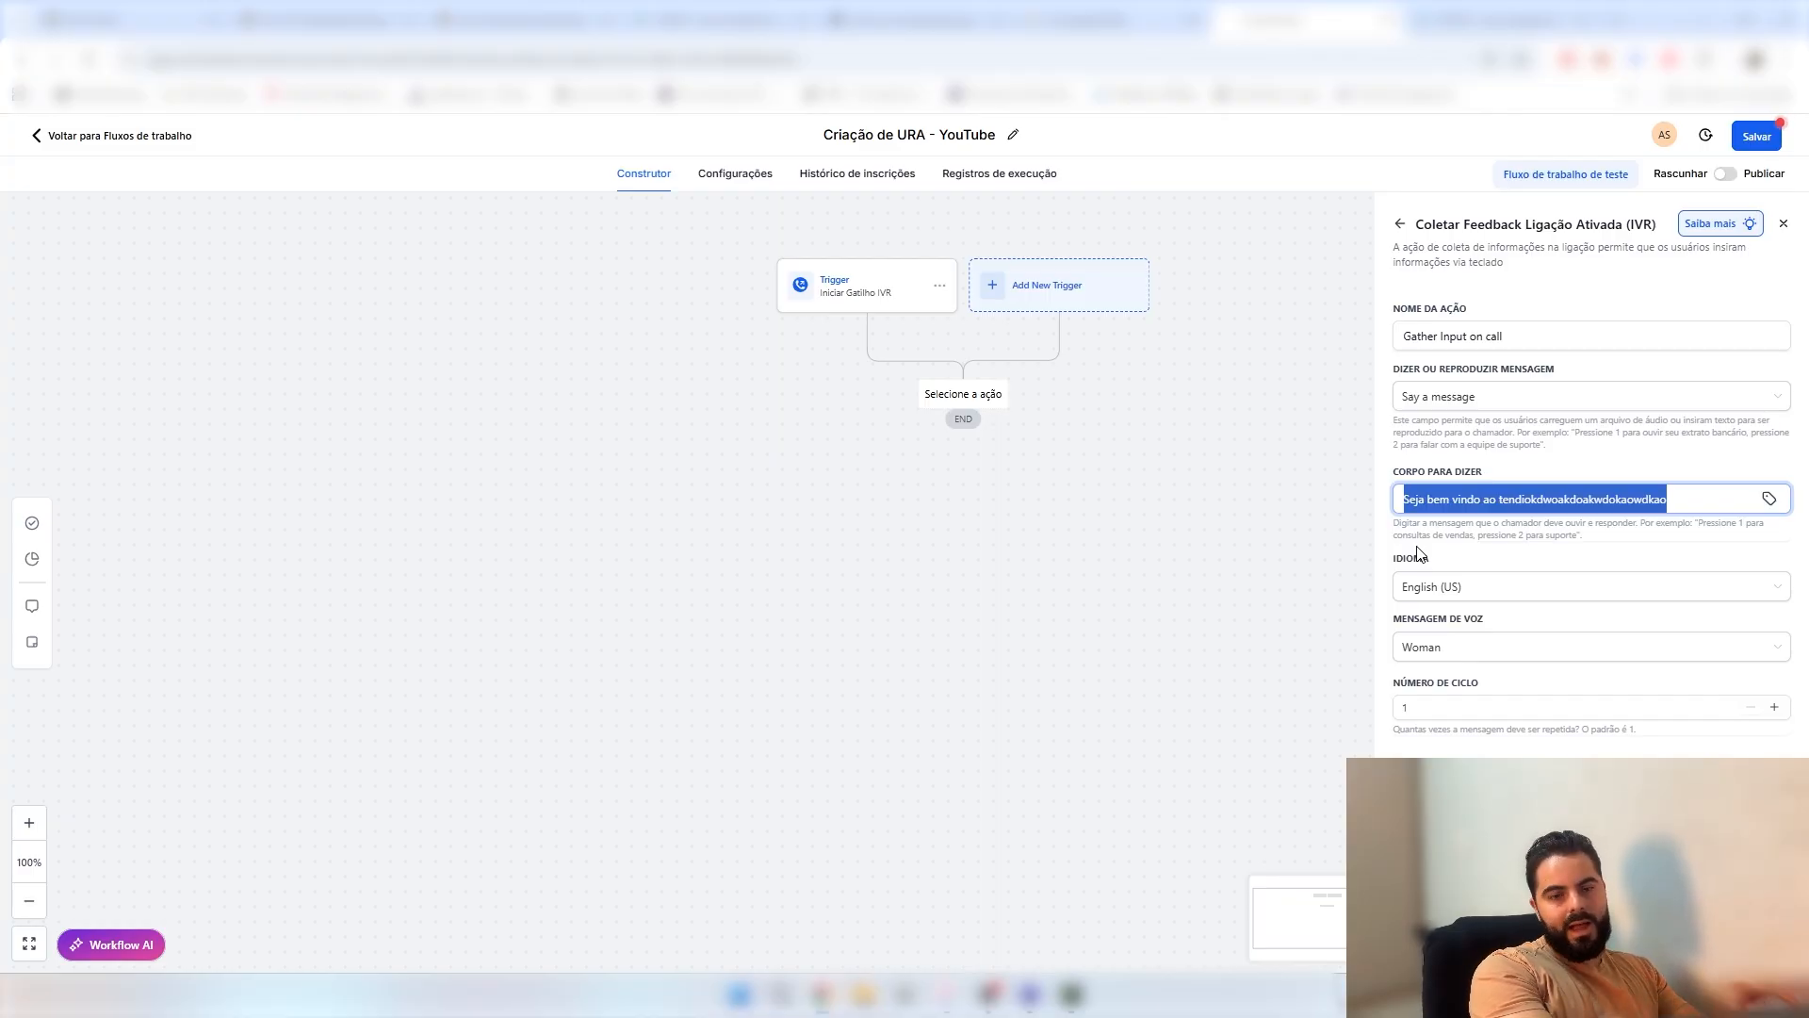
key("BackSpace")
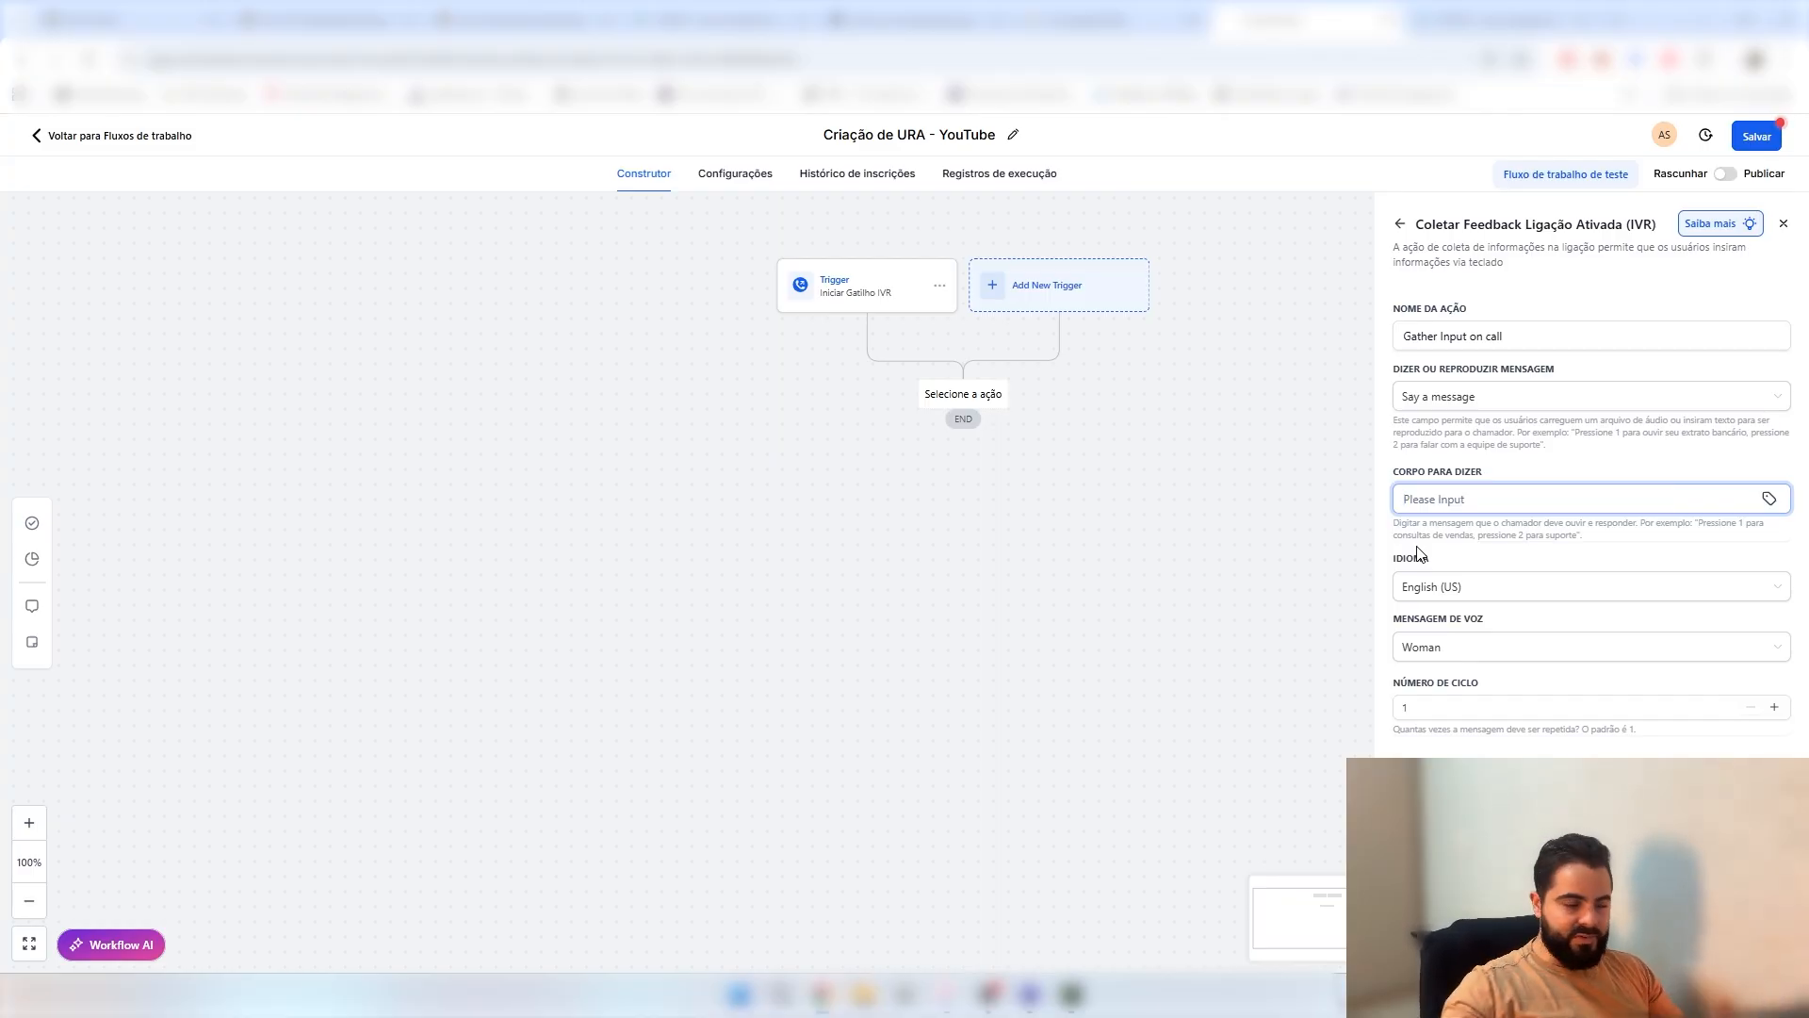
- Set the gather-input action to Play a message and check the video outline in WhatsApp before returning to the workflow
left_click(1503, 400)
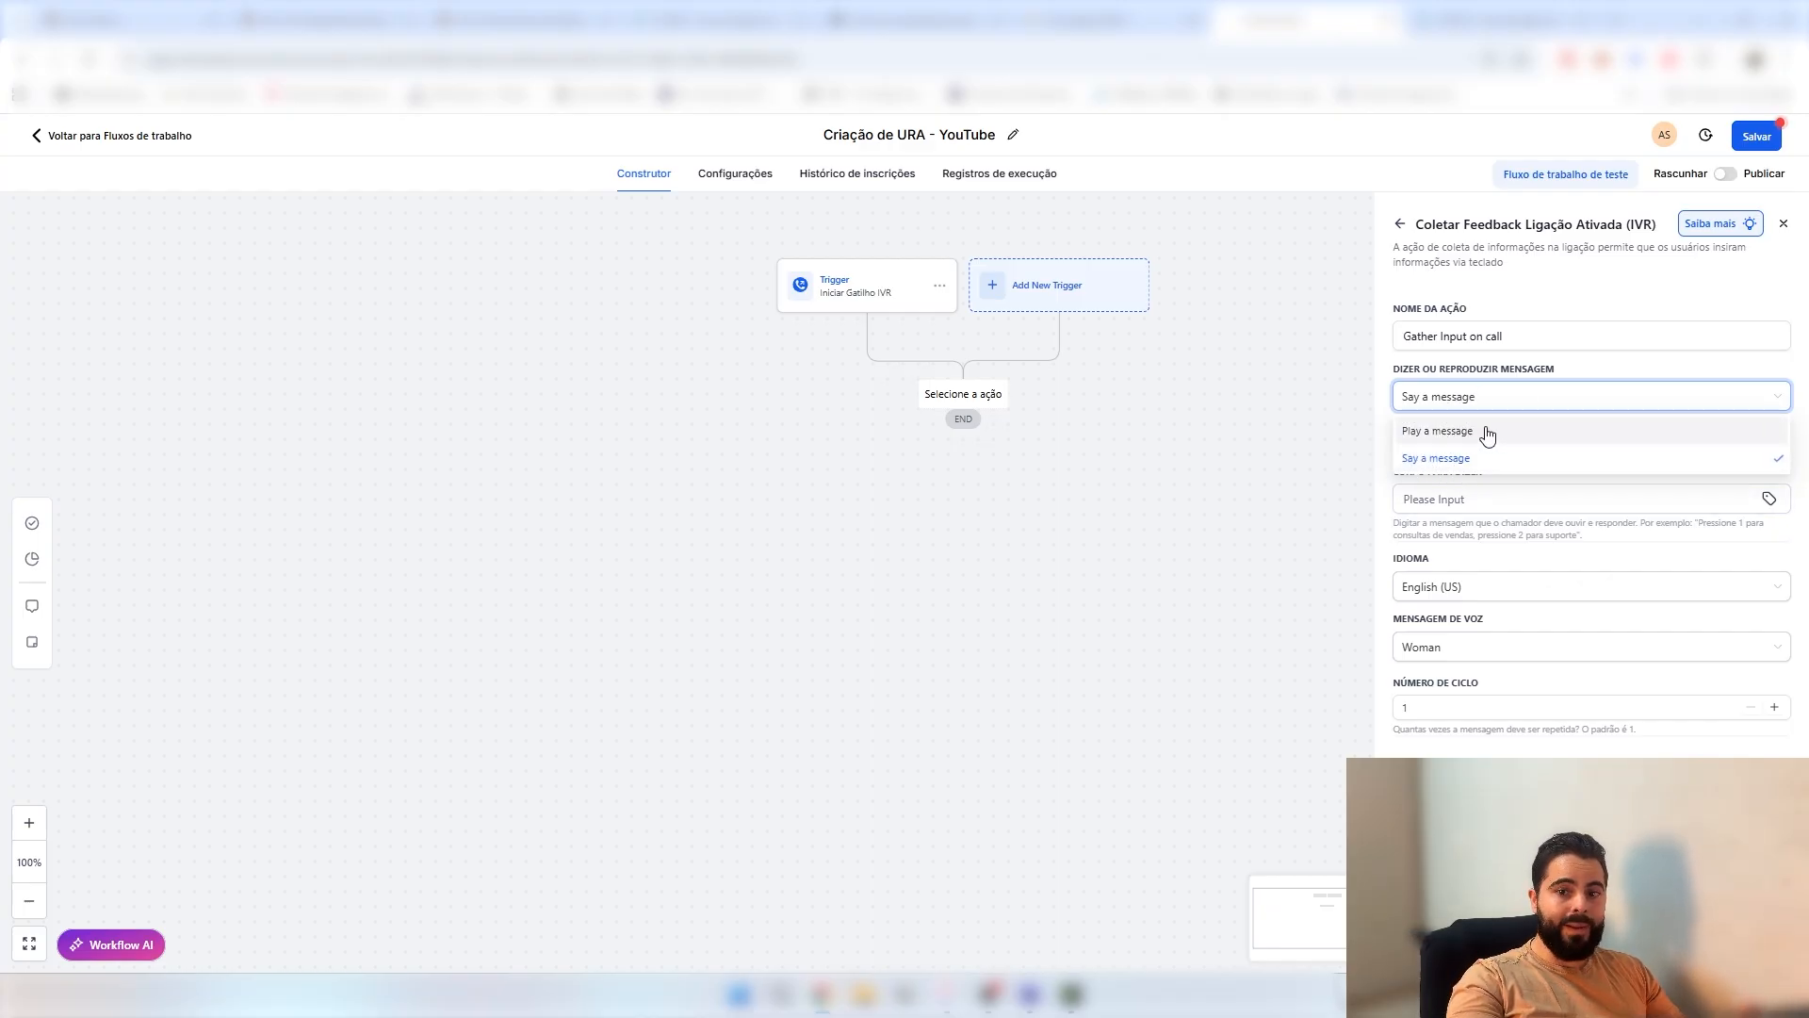
left_click(1487, 433)
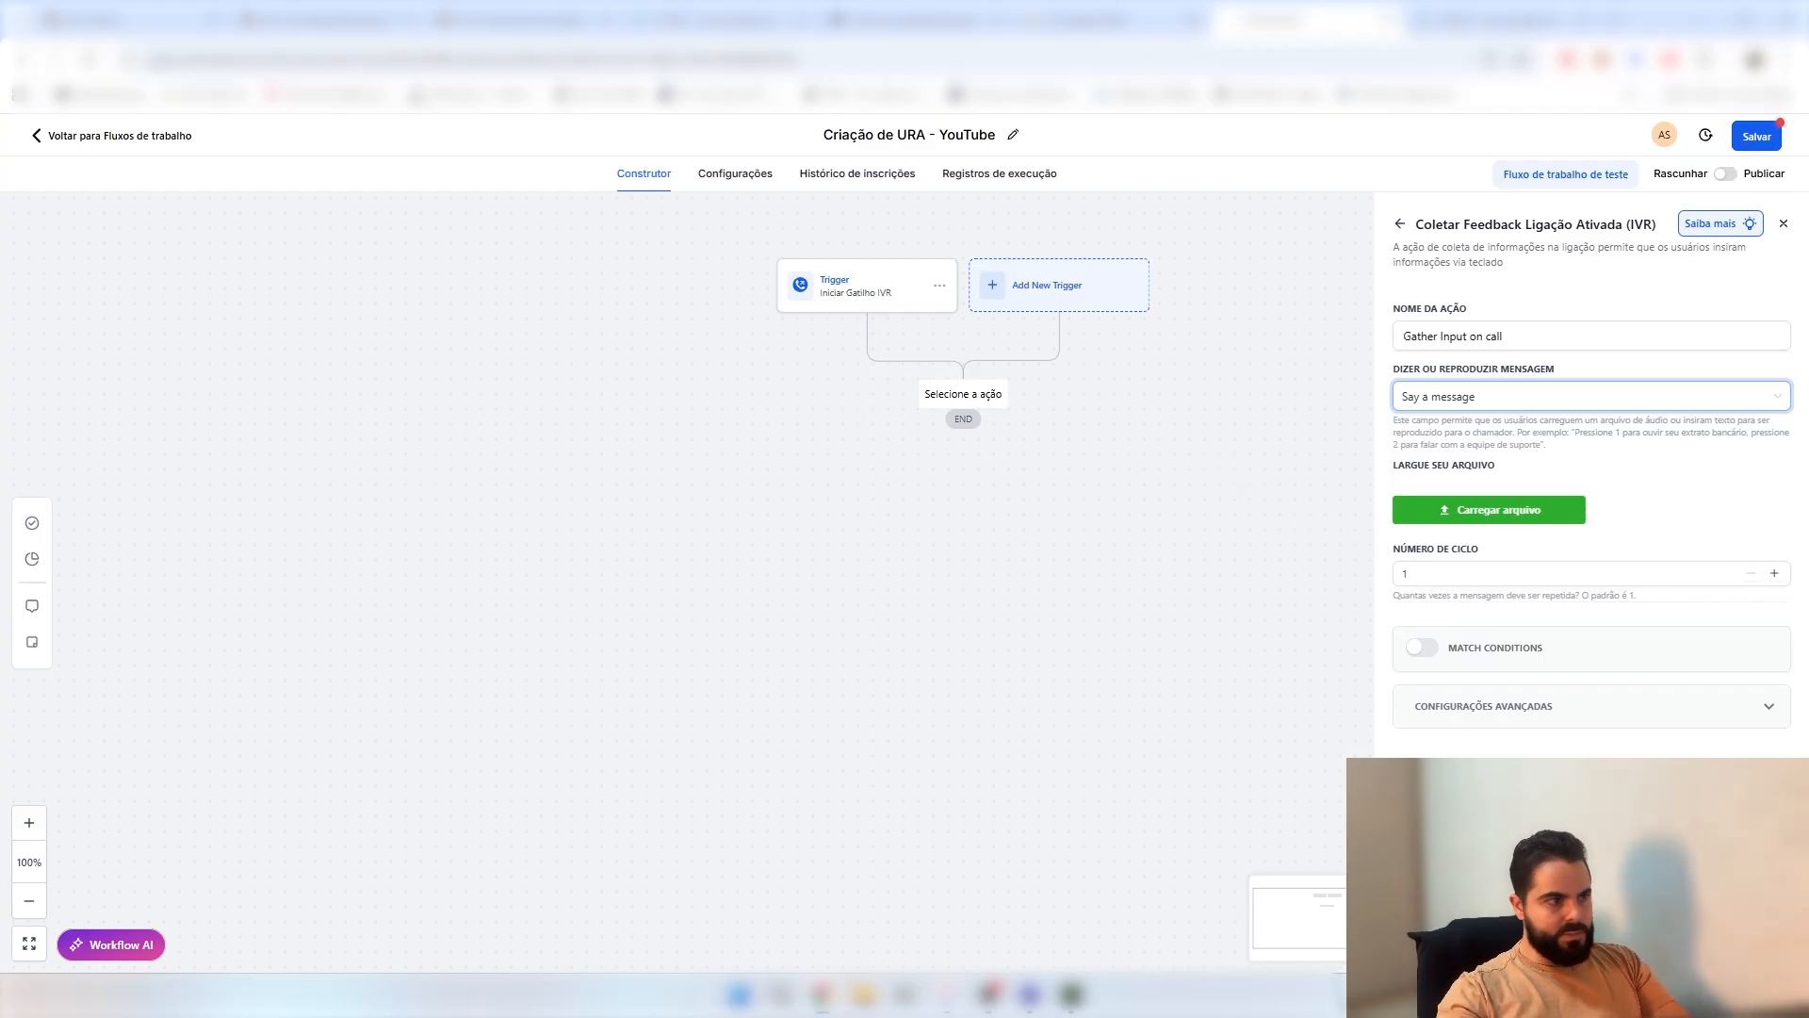
left_click_drag(456, 144, 644, 26)
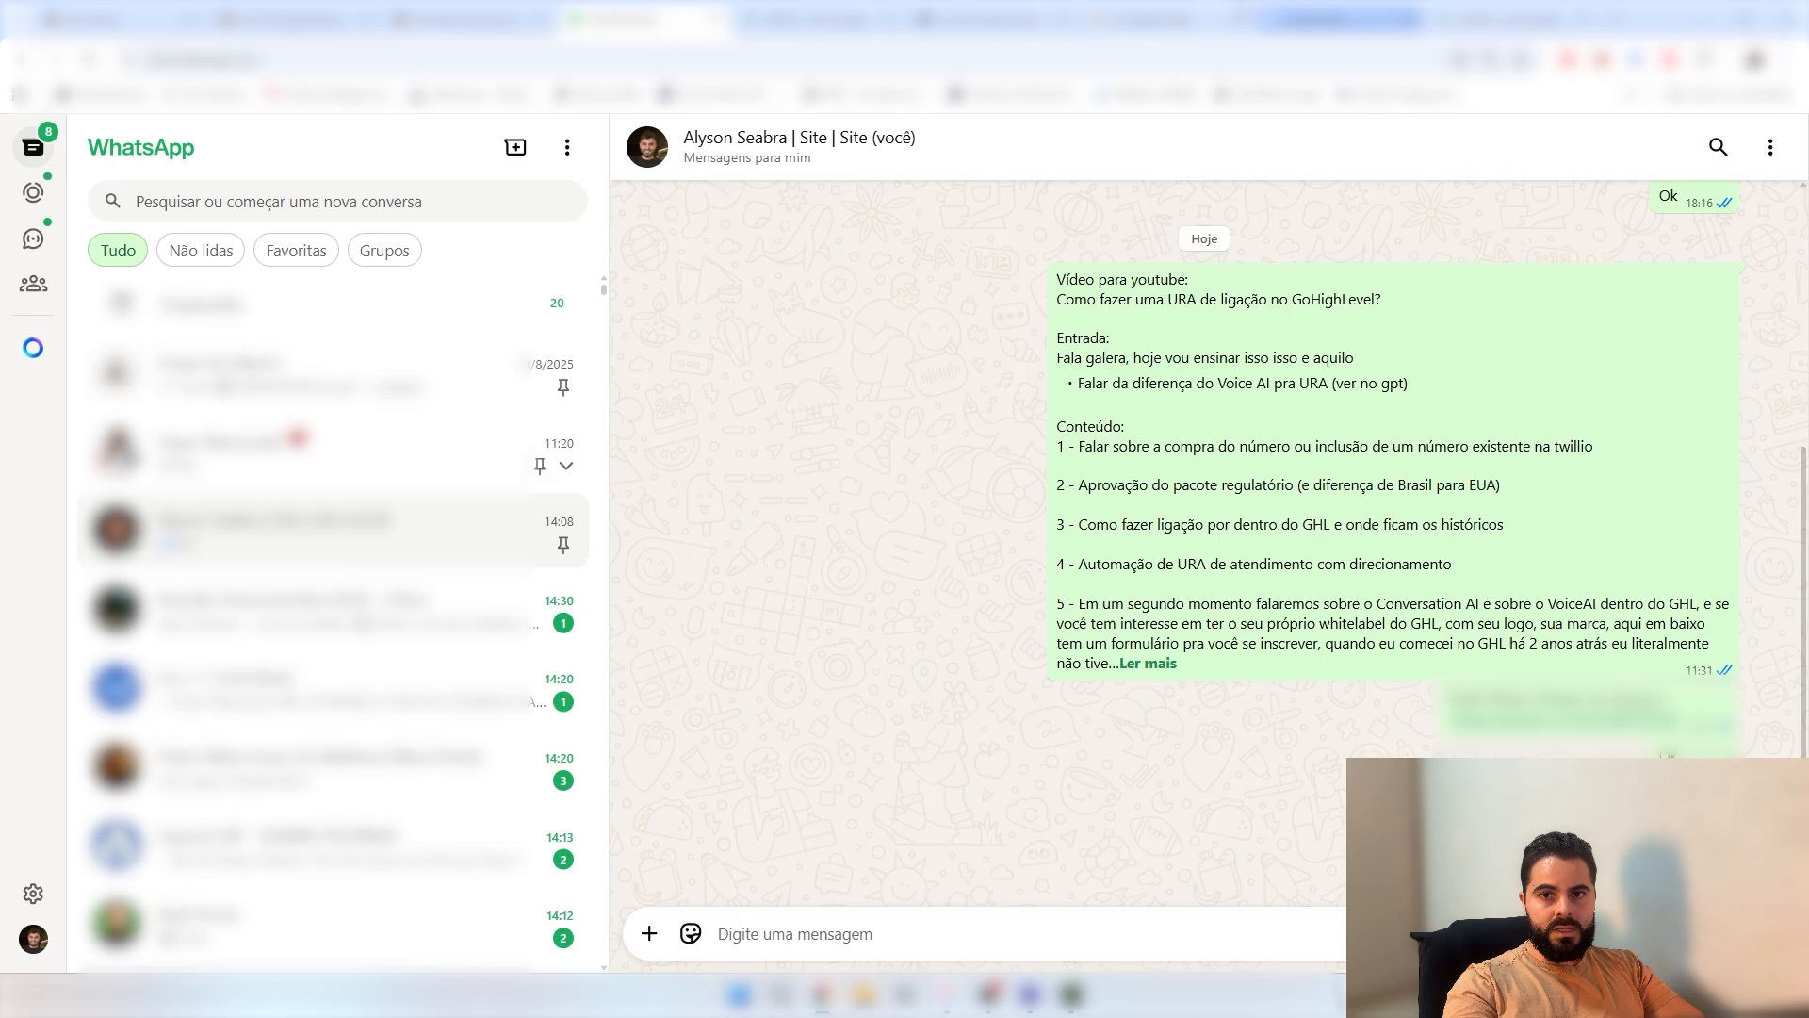
left_click(1338, 19)
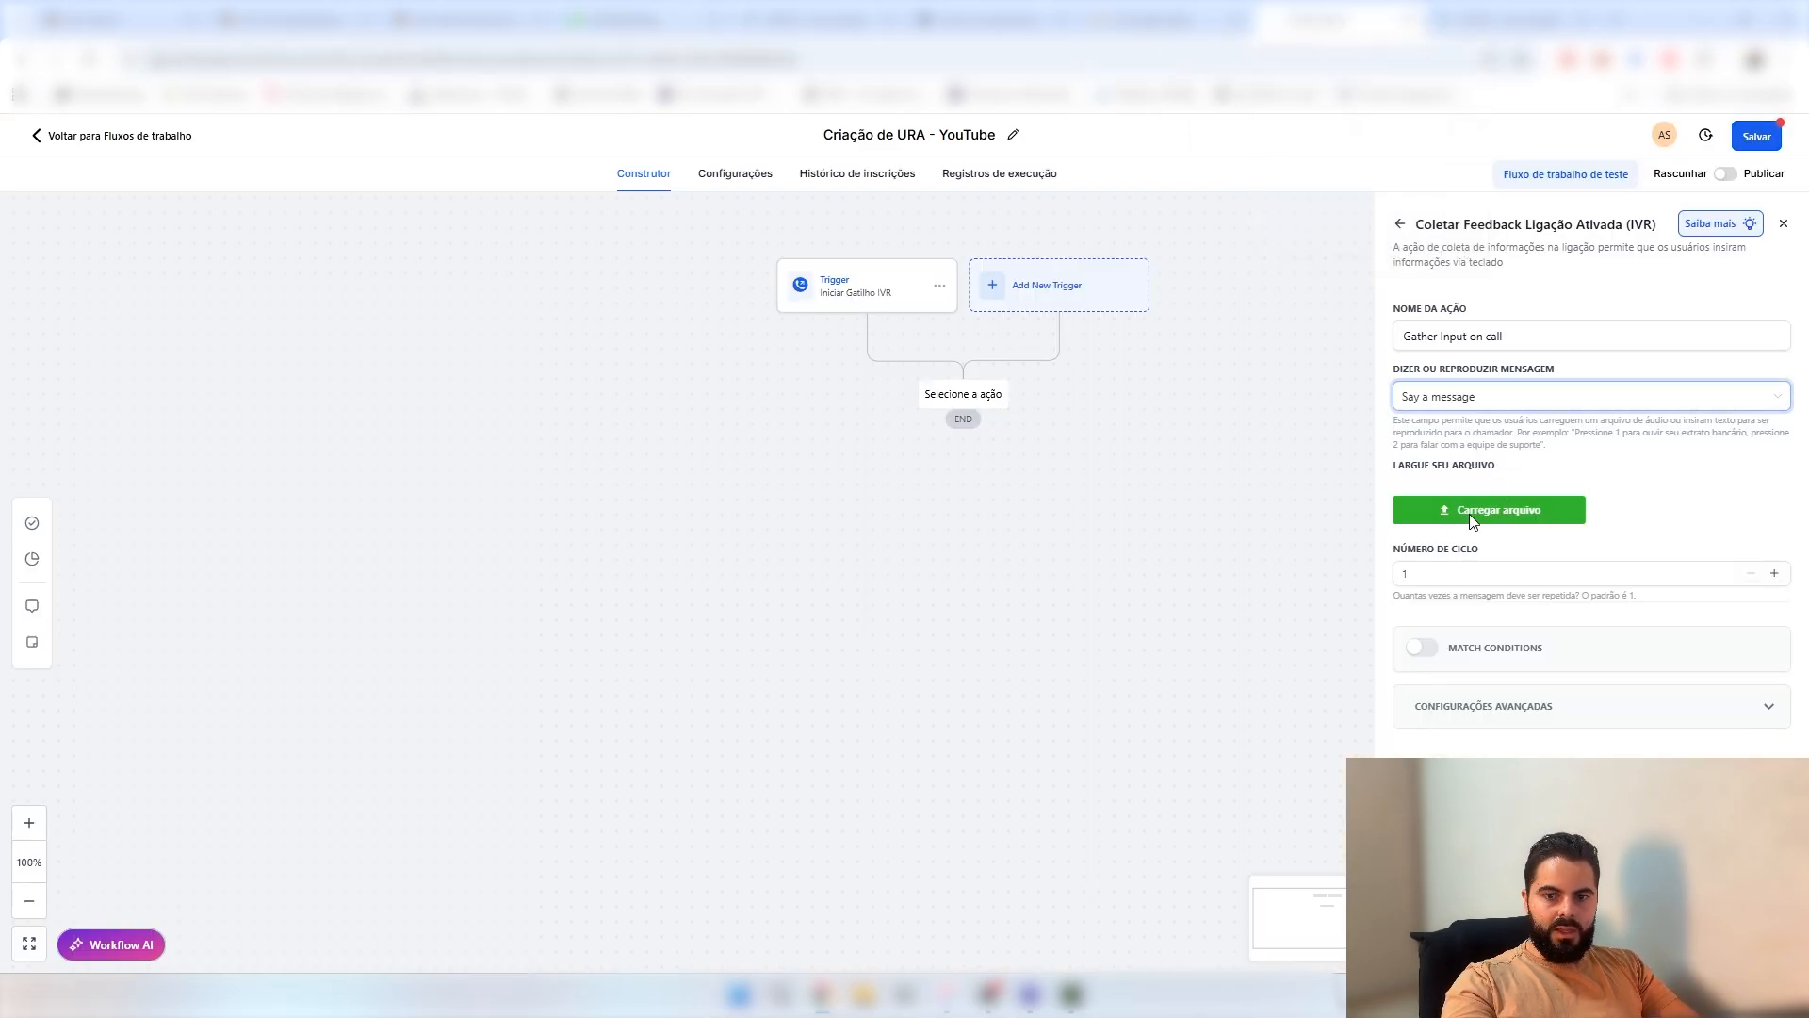
- Upload WhatsApp-Ptt-2025-06-04-at-12.05.45.mp3 as the action's audio message and play it back
left_click(1514, 514)
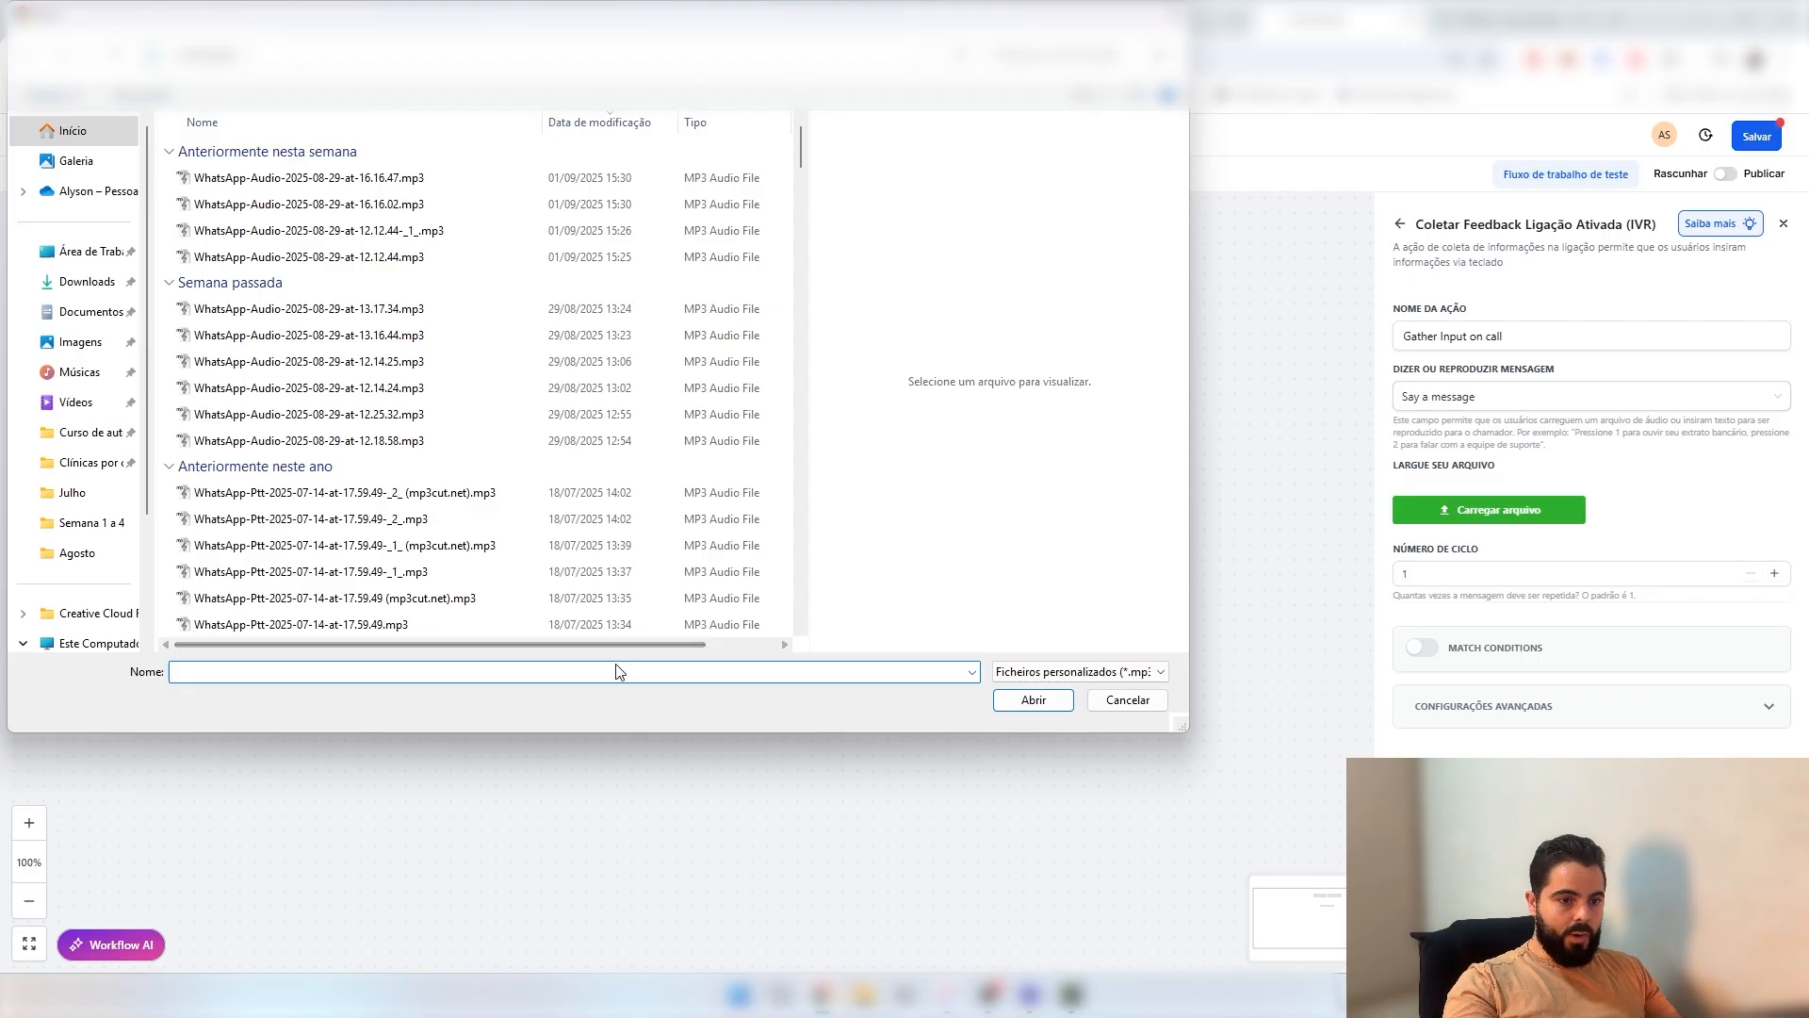
type("WhatsApp-Ptt-2025-06-04-at-12.05.45.mp3")
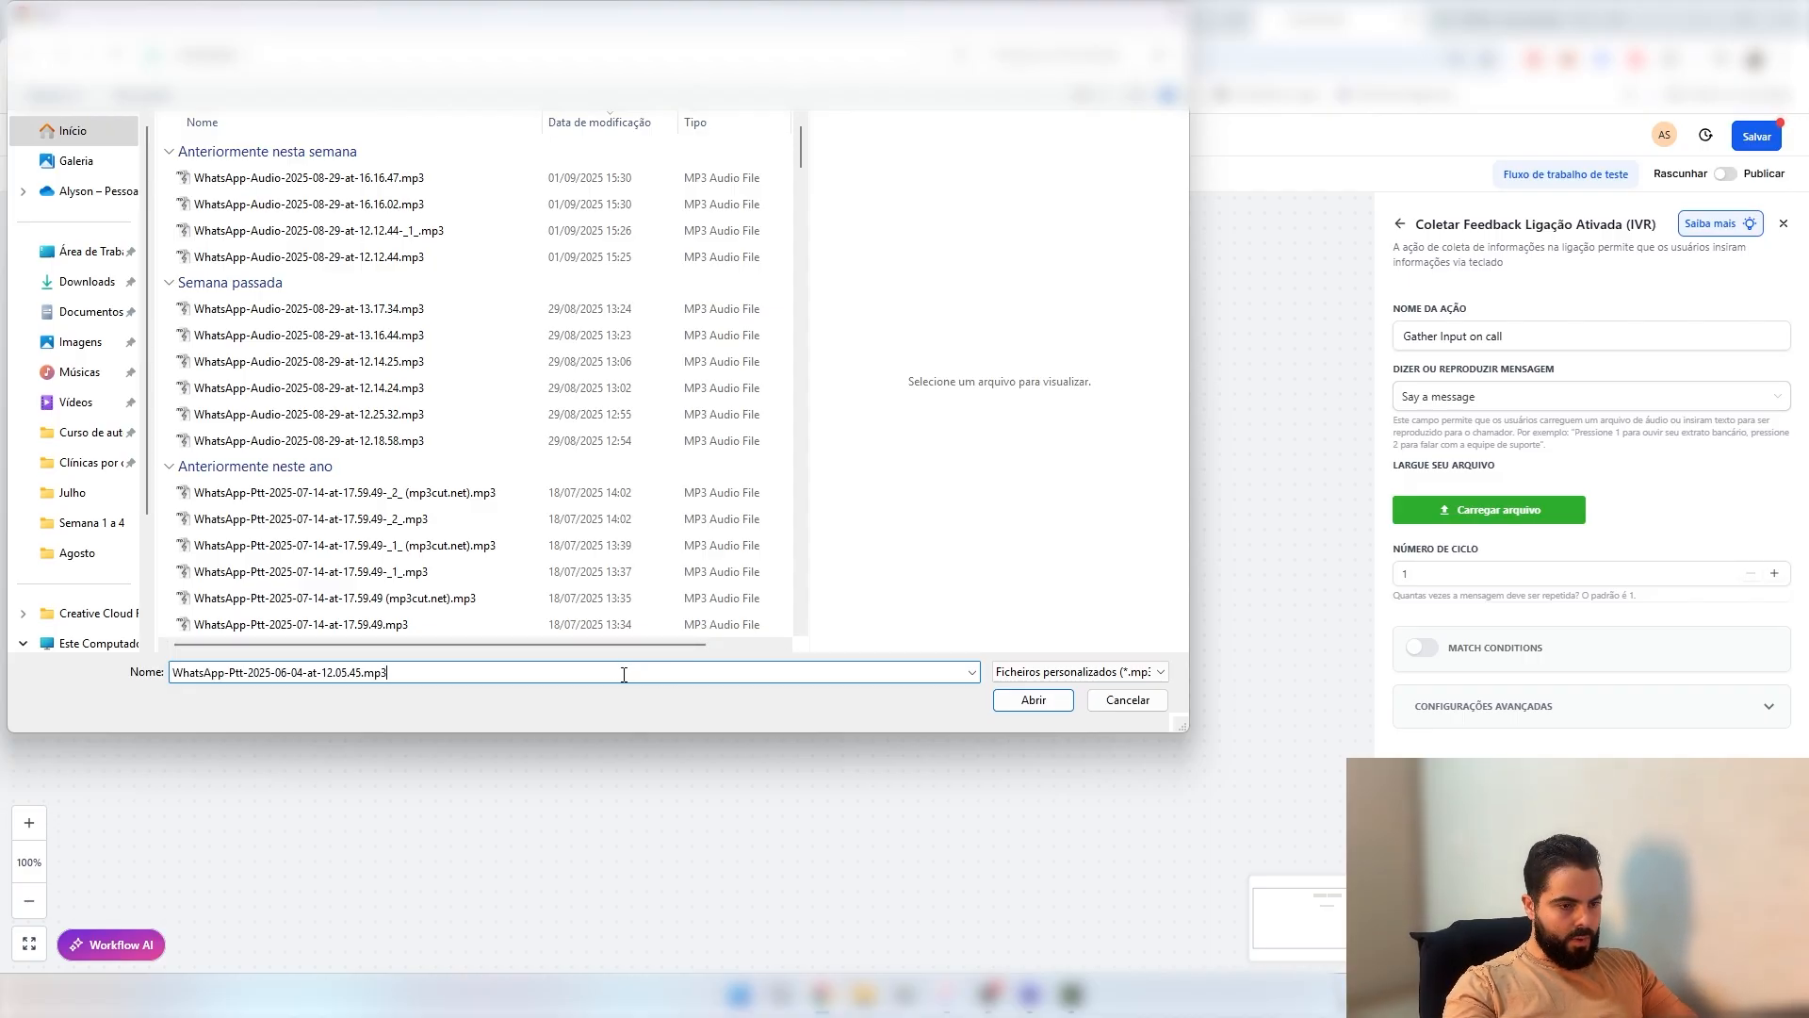
key("Return")
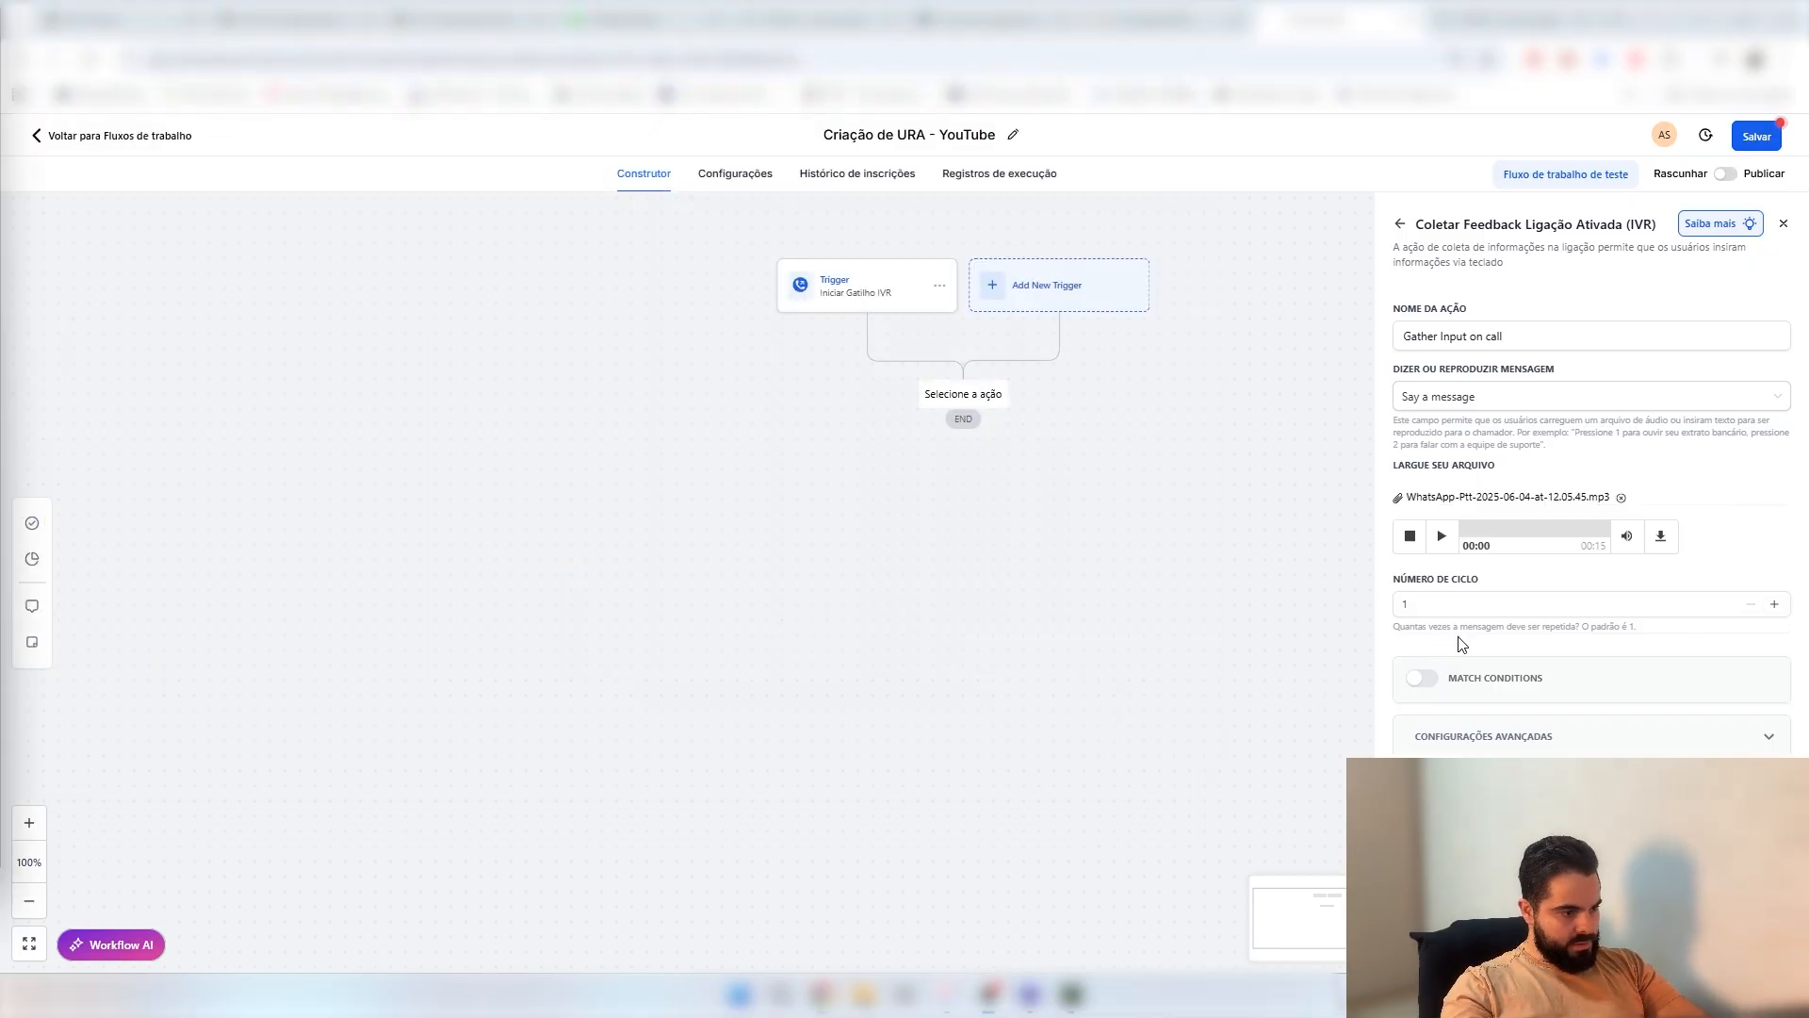
left_click(1441, 536)
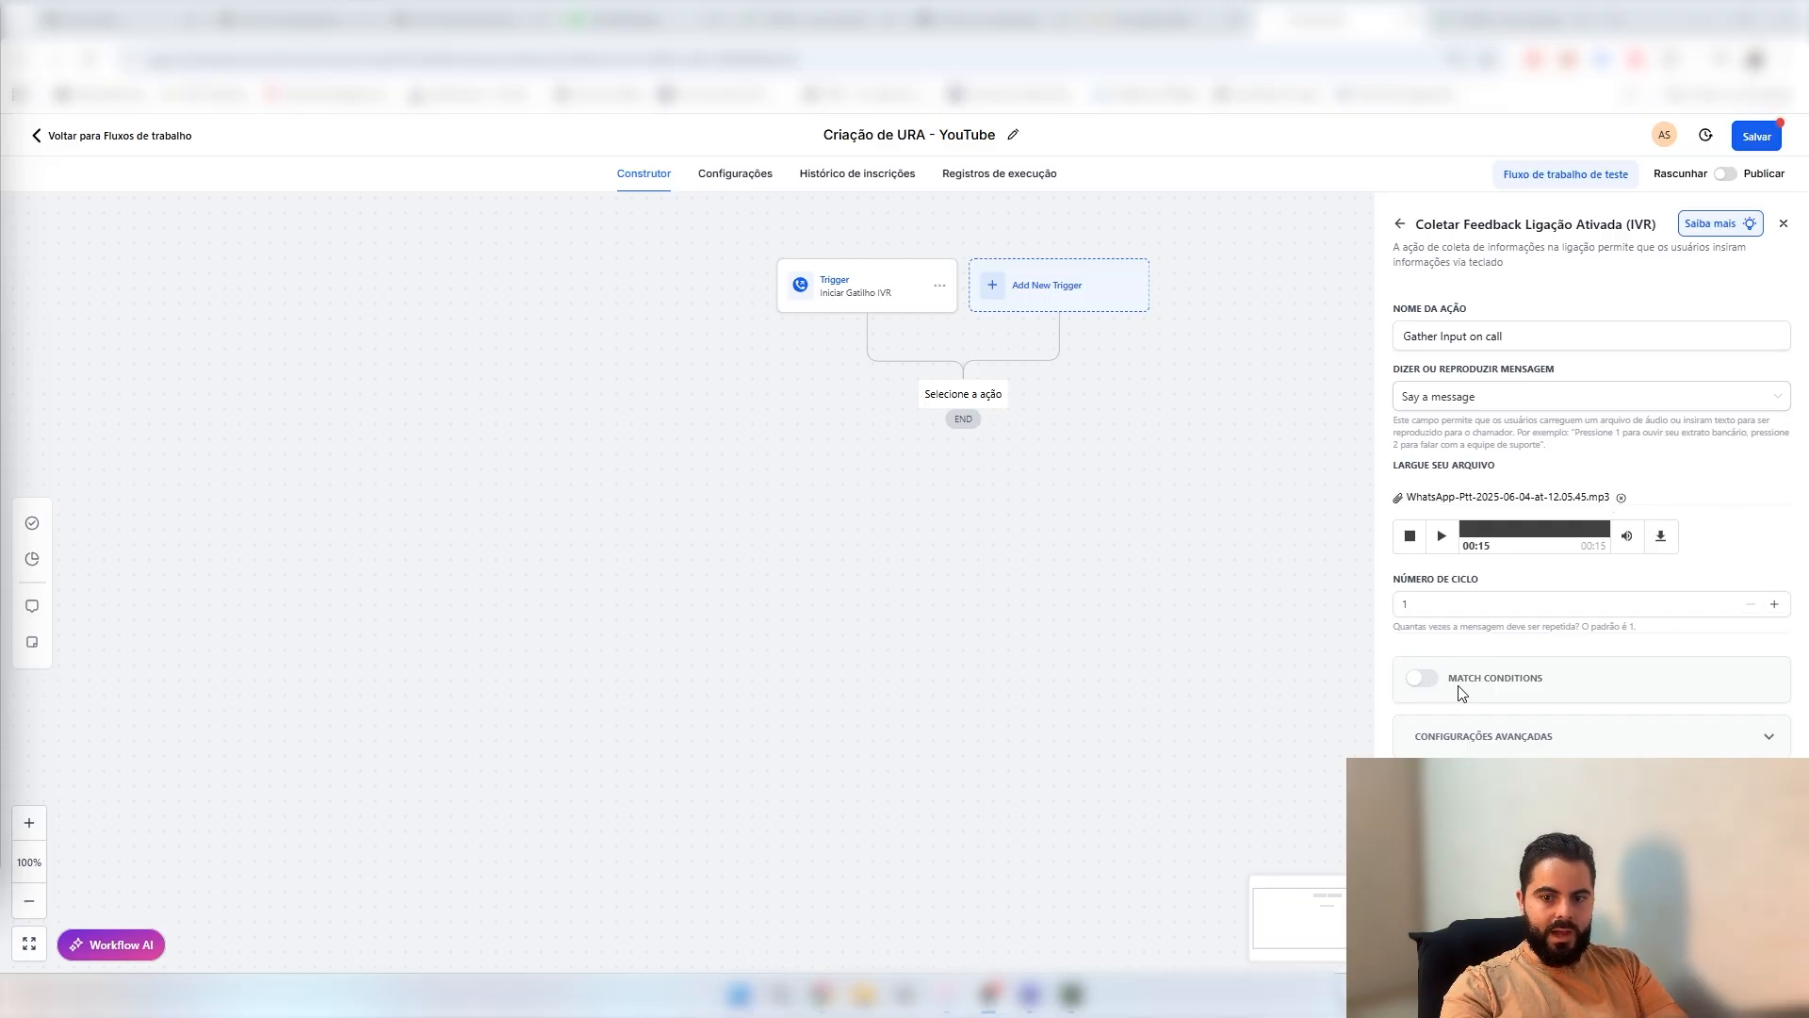
- Enable match conditions and define the first branch as Financeiro, activated by key 1
left_click(1425, 682)
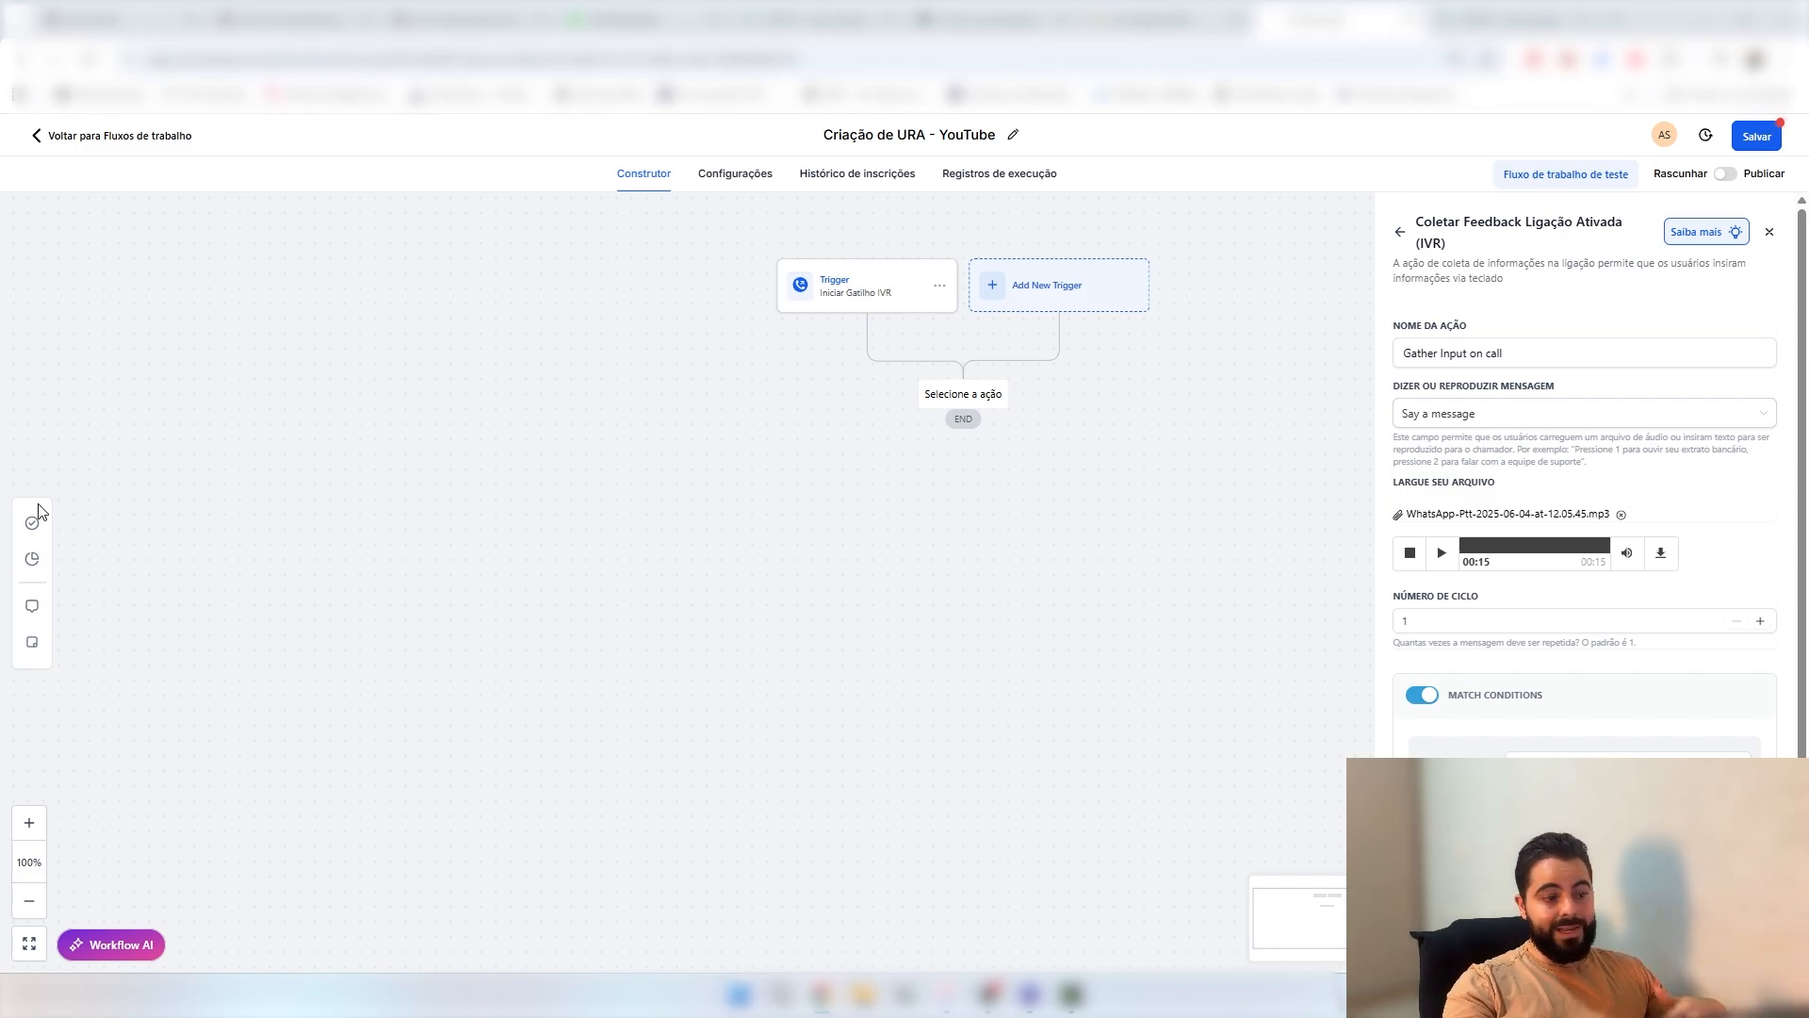
scroll(1631, 609, "down", 3)
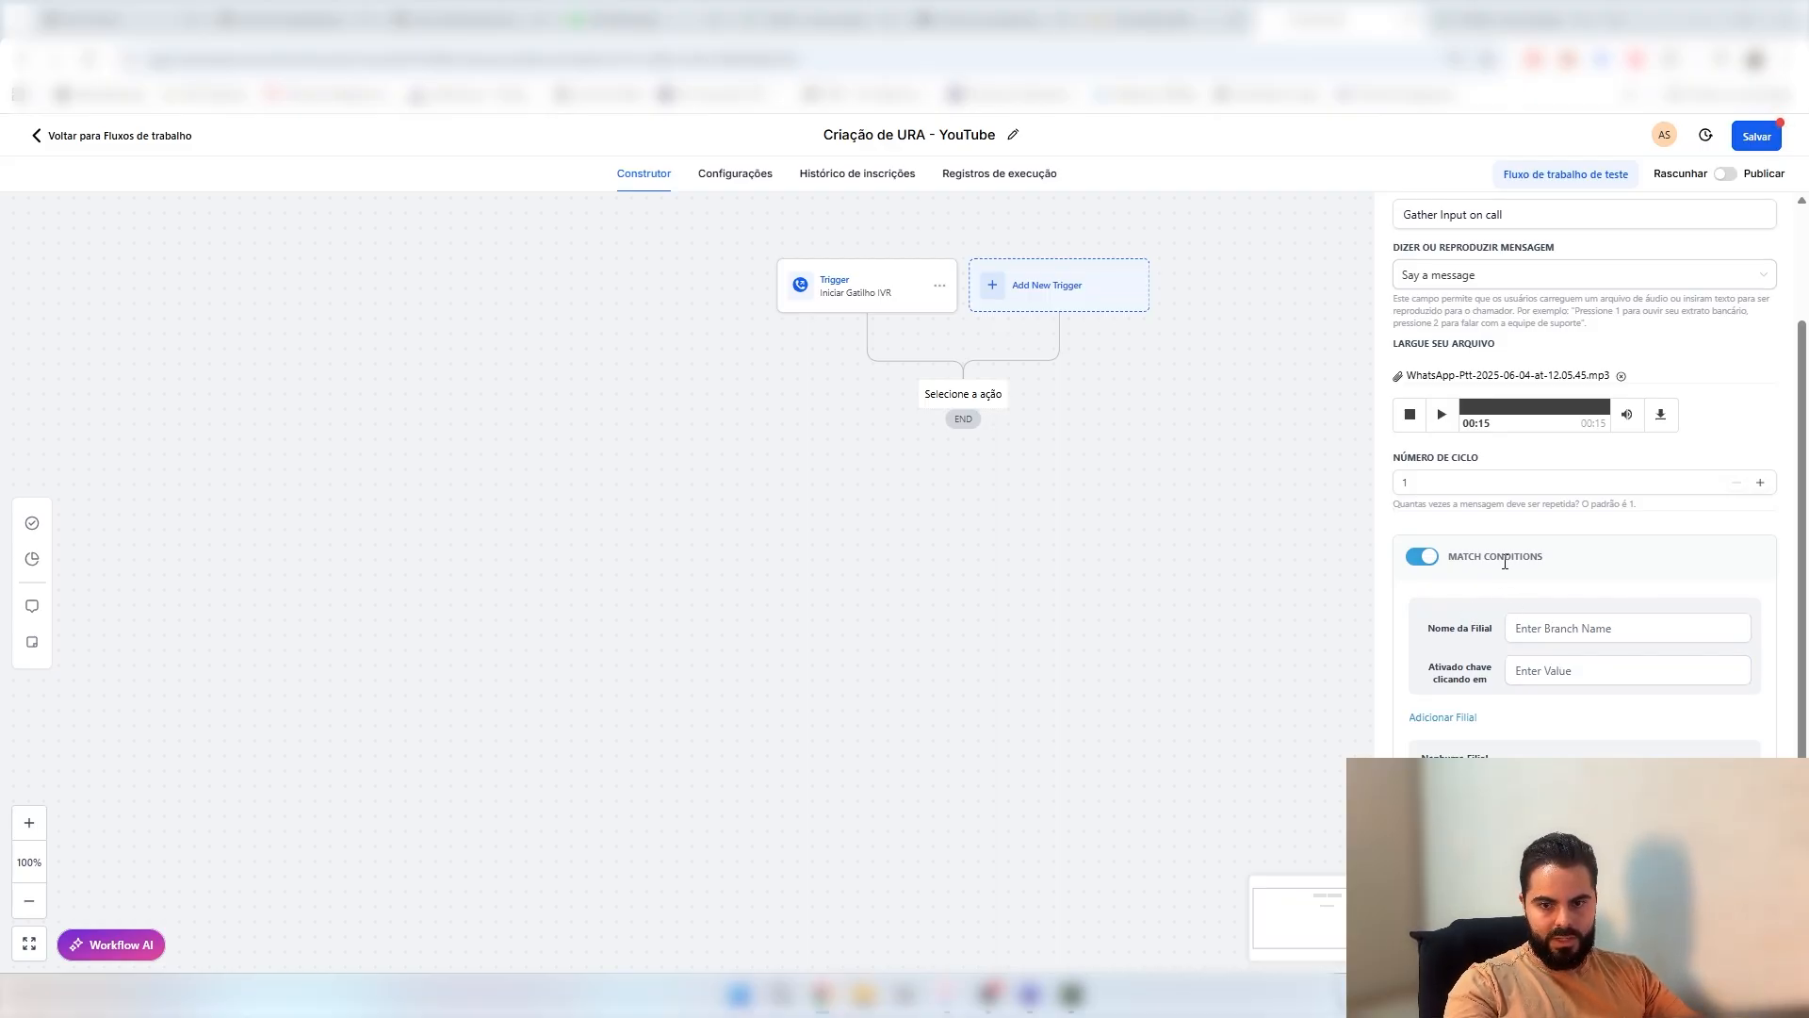
left_click_drag(1546, 557, 1434, 571)
left_click(1564, 628)
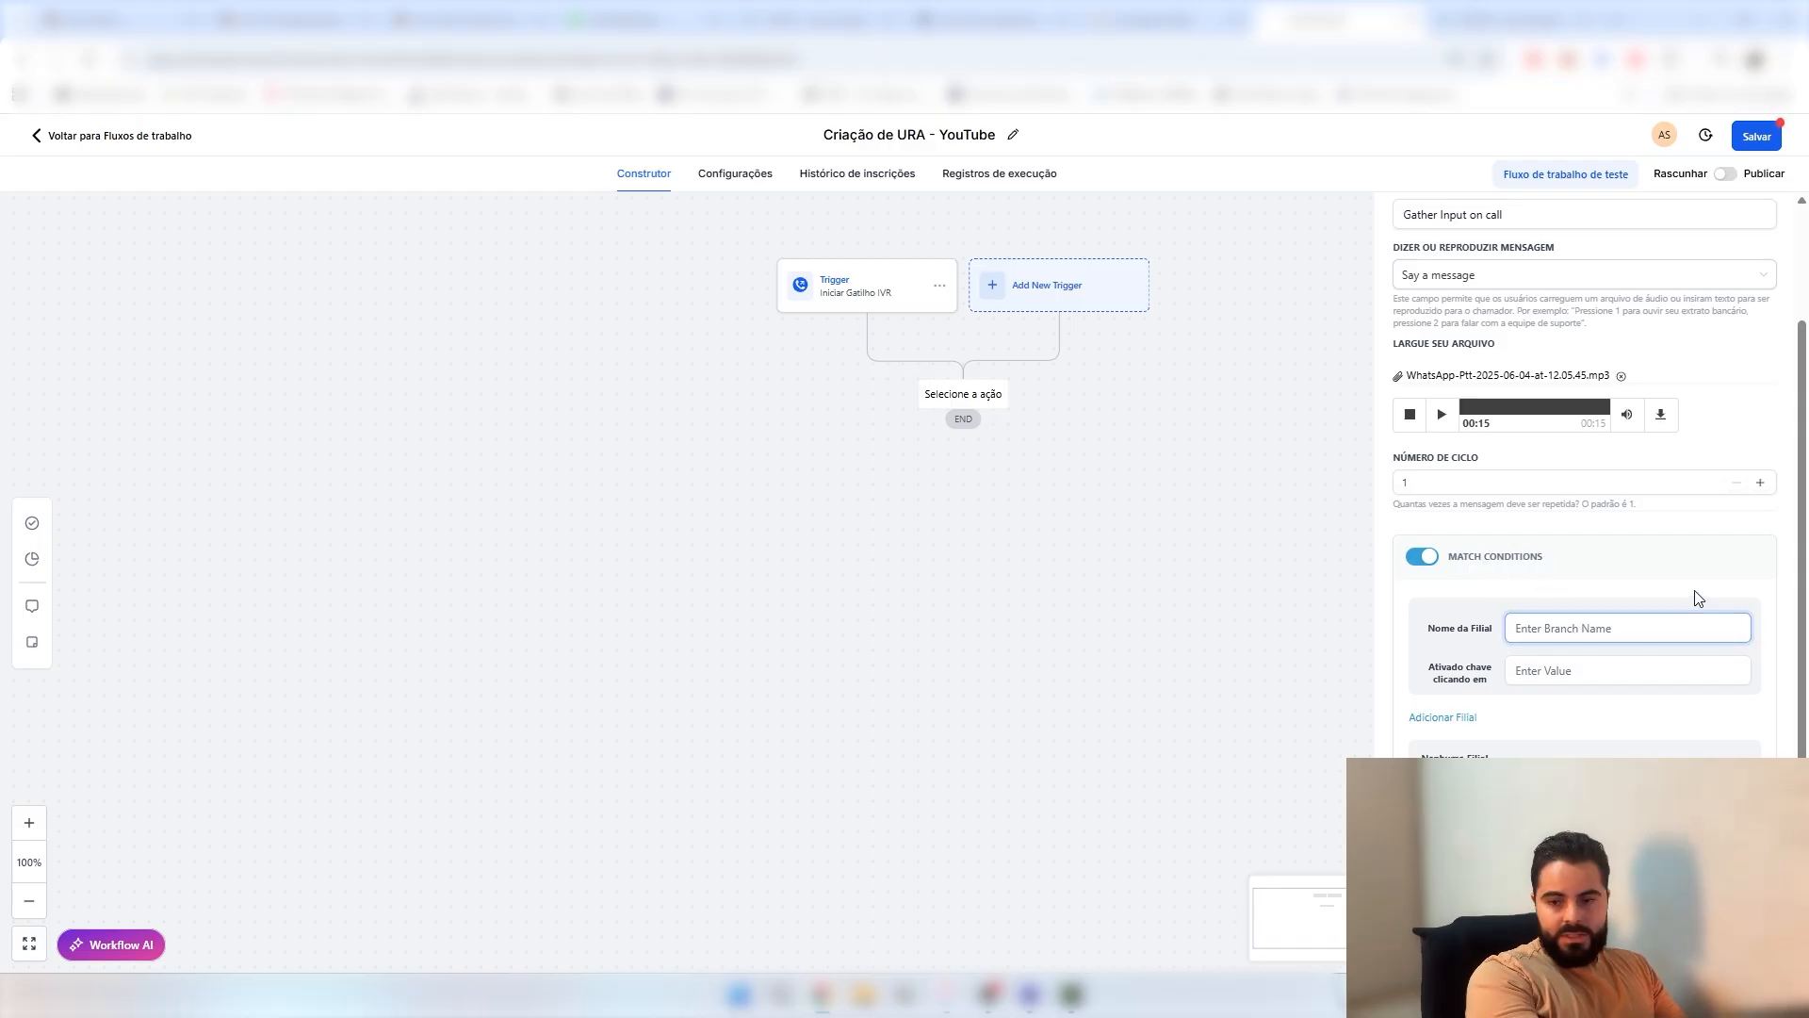
type("F")
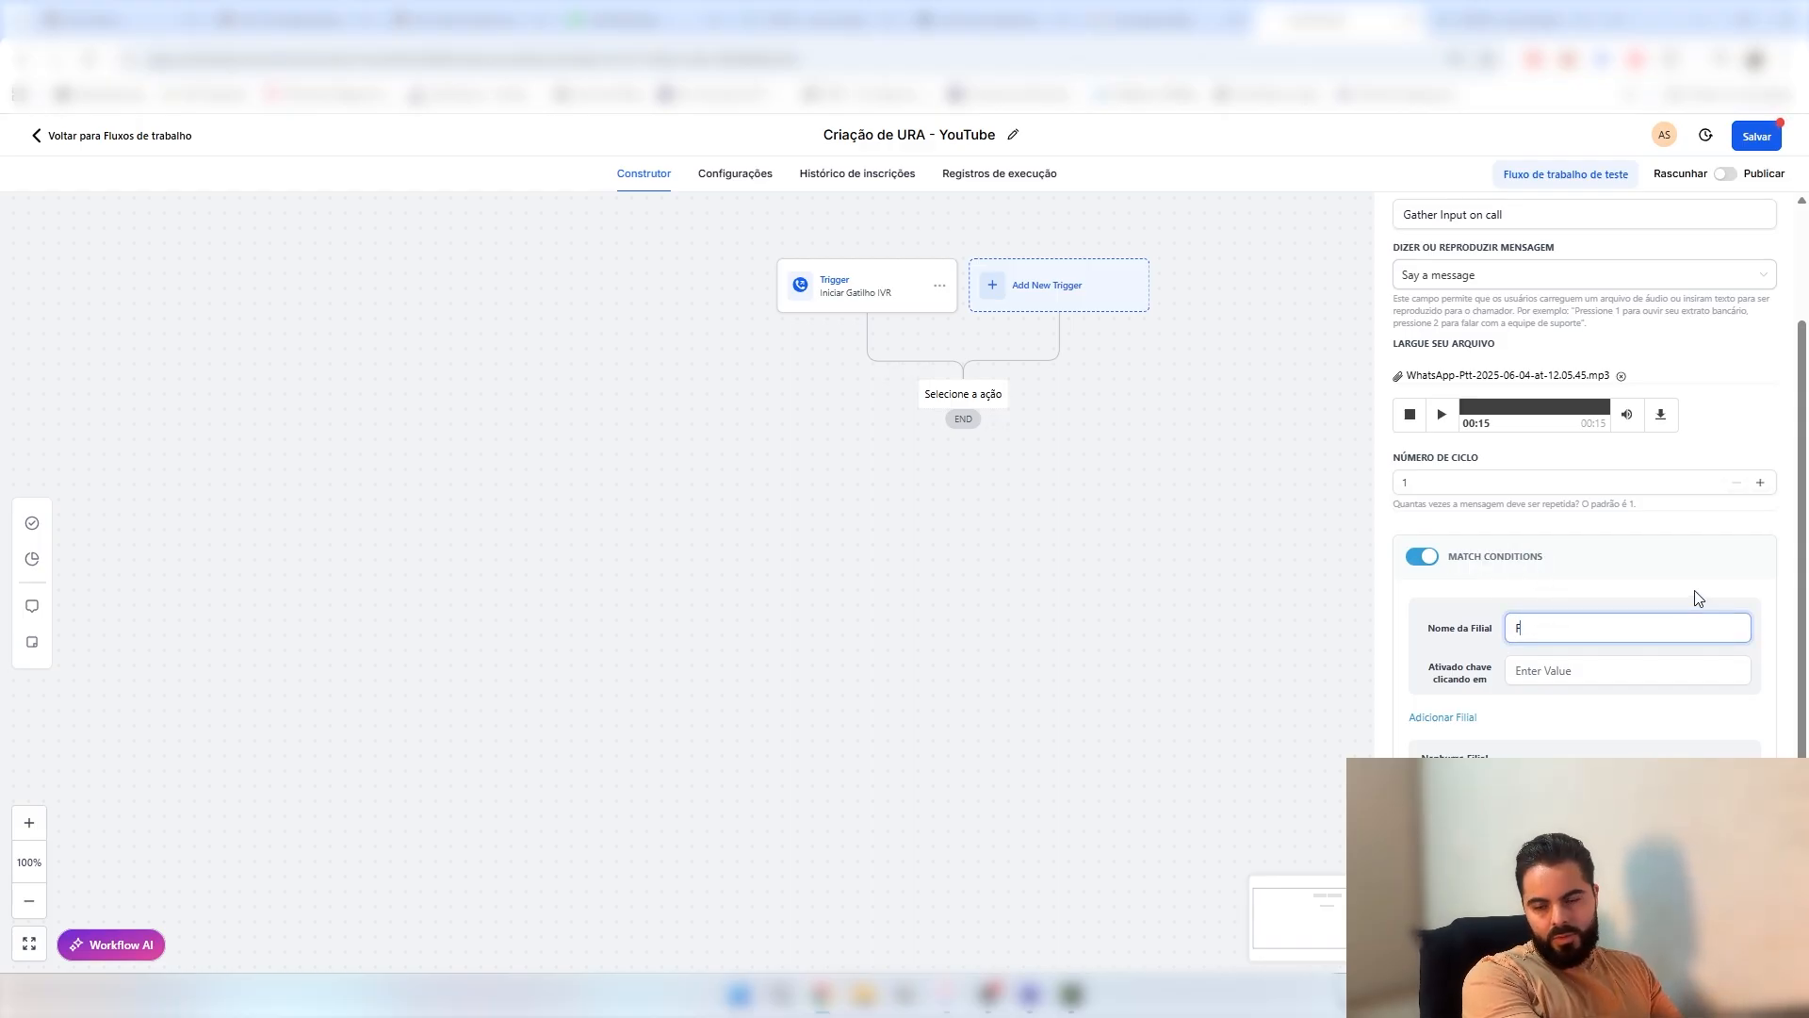
type("inanceiro")
key("Tab")
type("1")
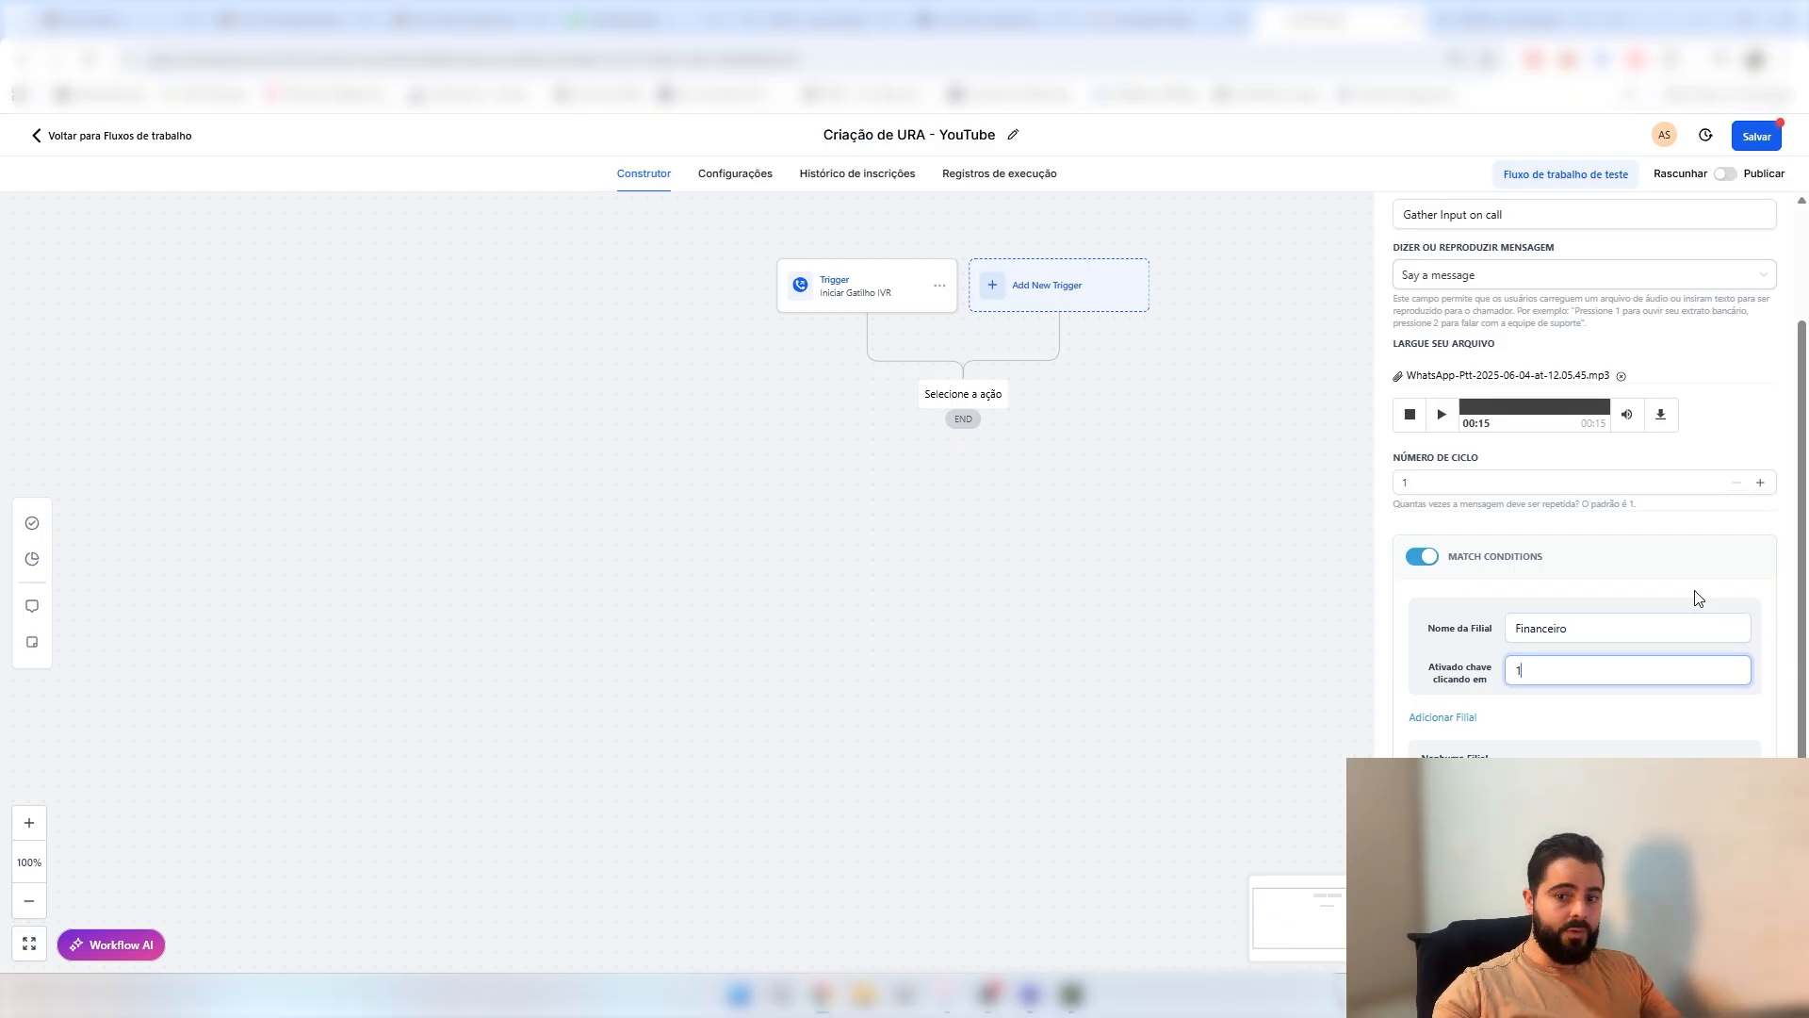
- Add a second branch named Comercial, activated by key 2
left_click(1427, 719)
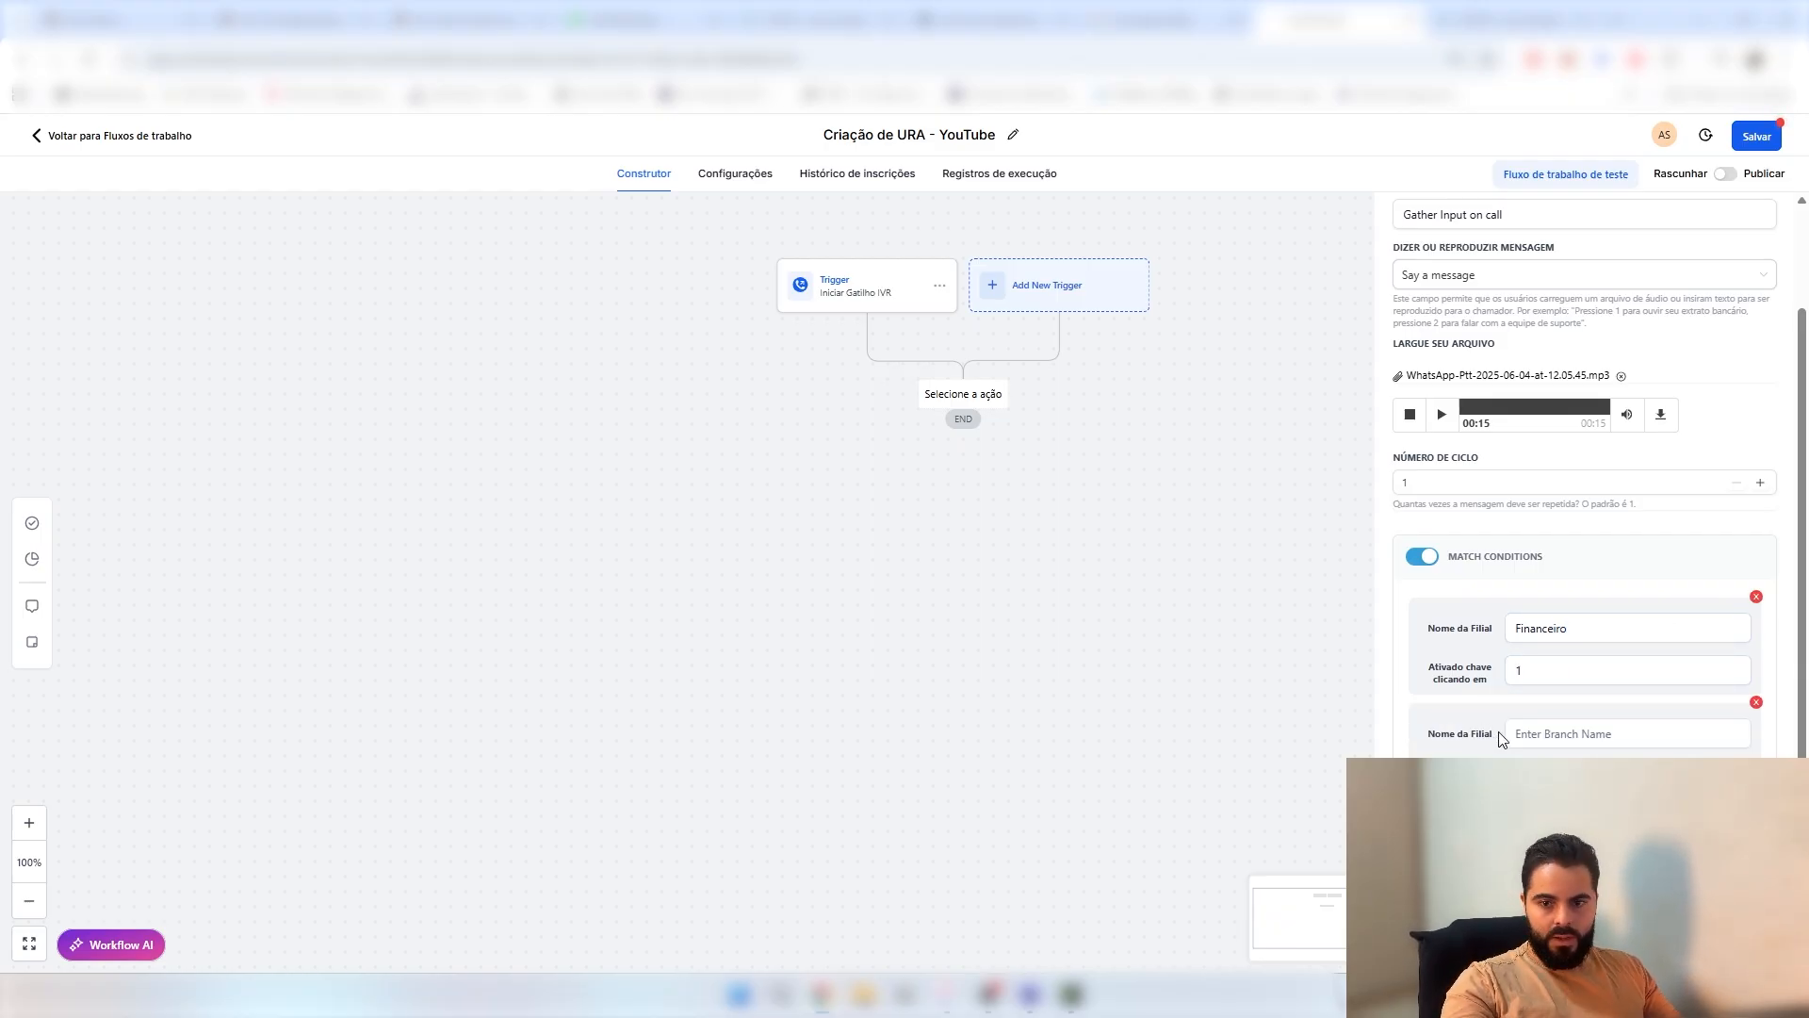
left_click(1529, 733)
type("Comercial")
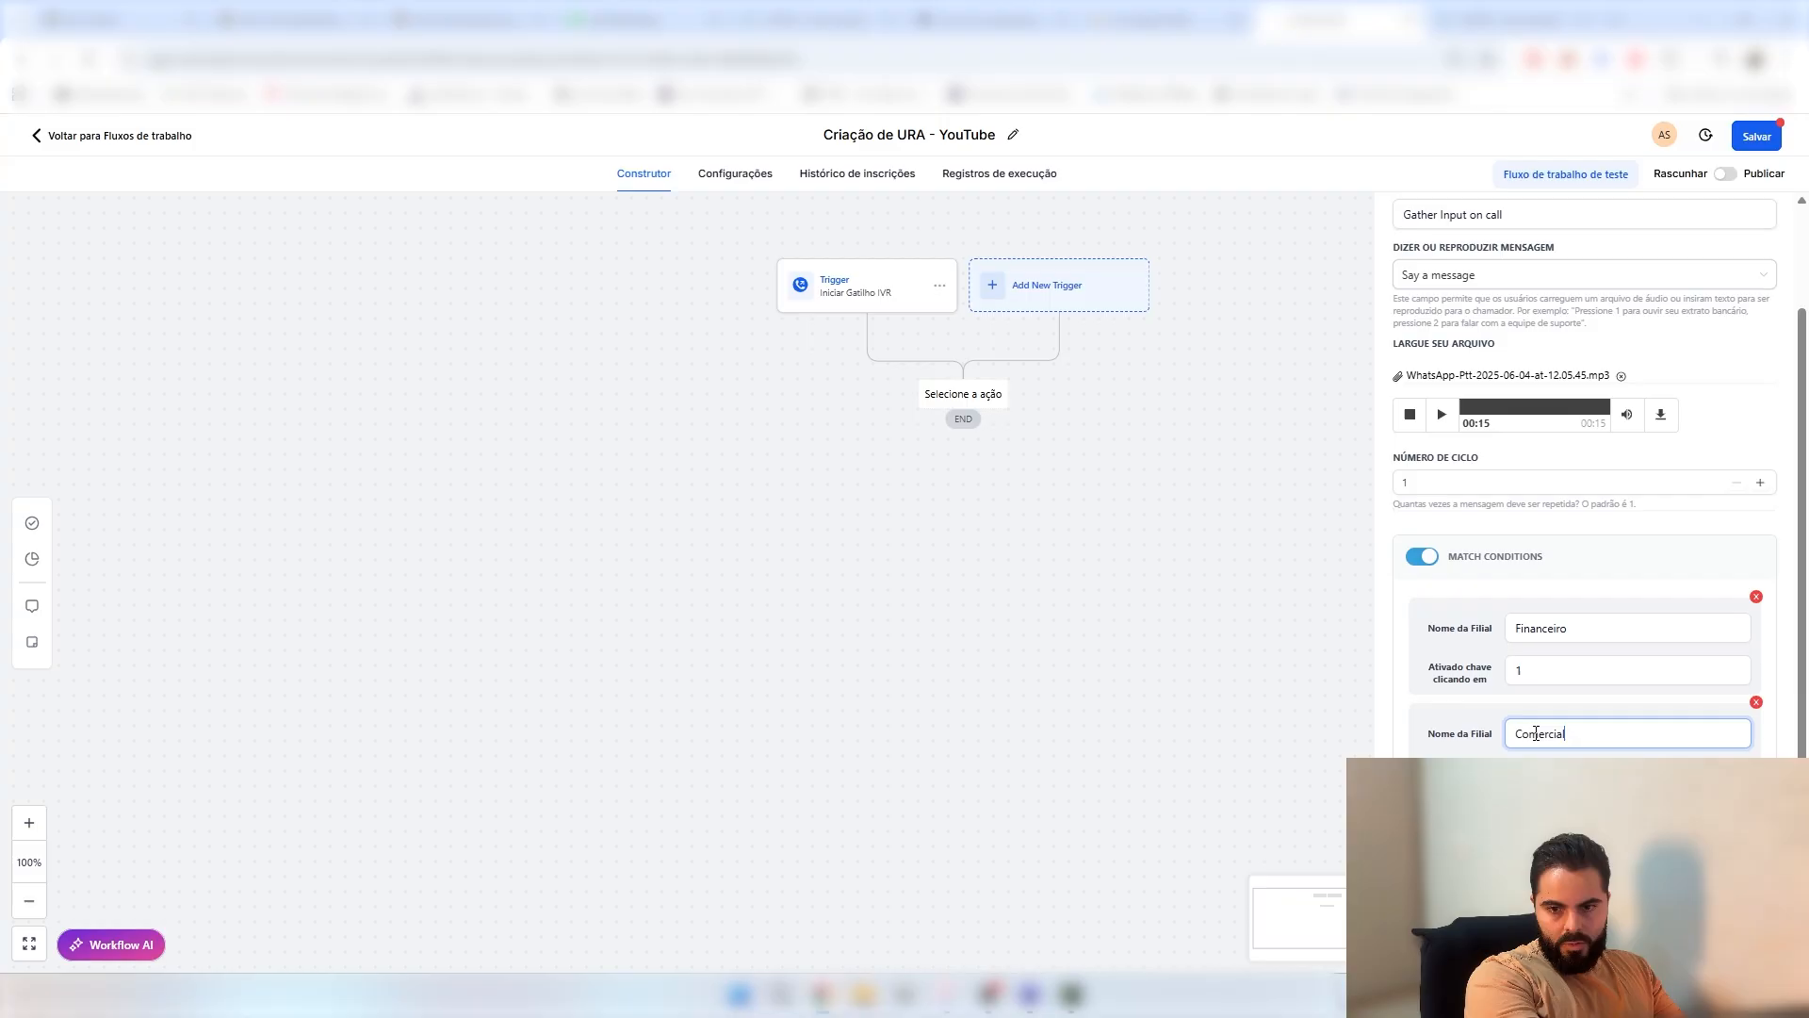
key("Tab")
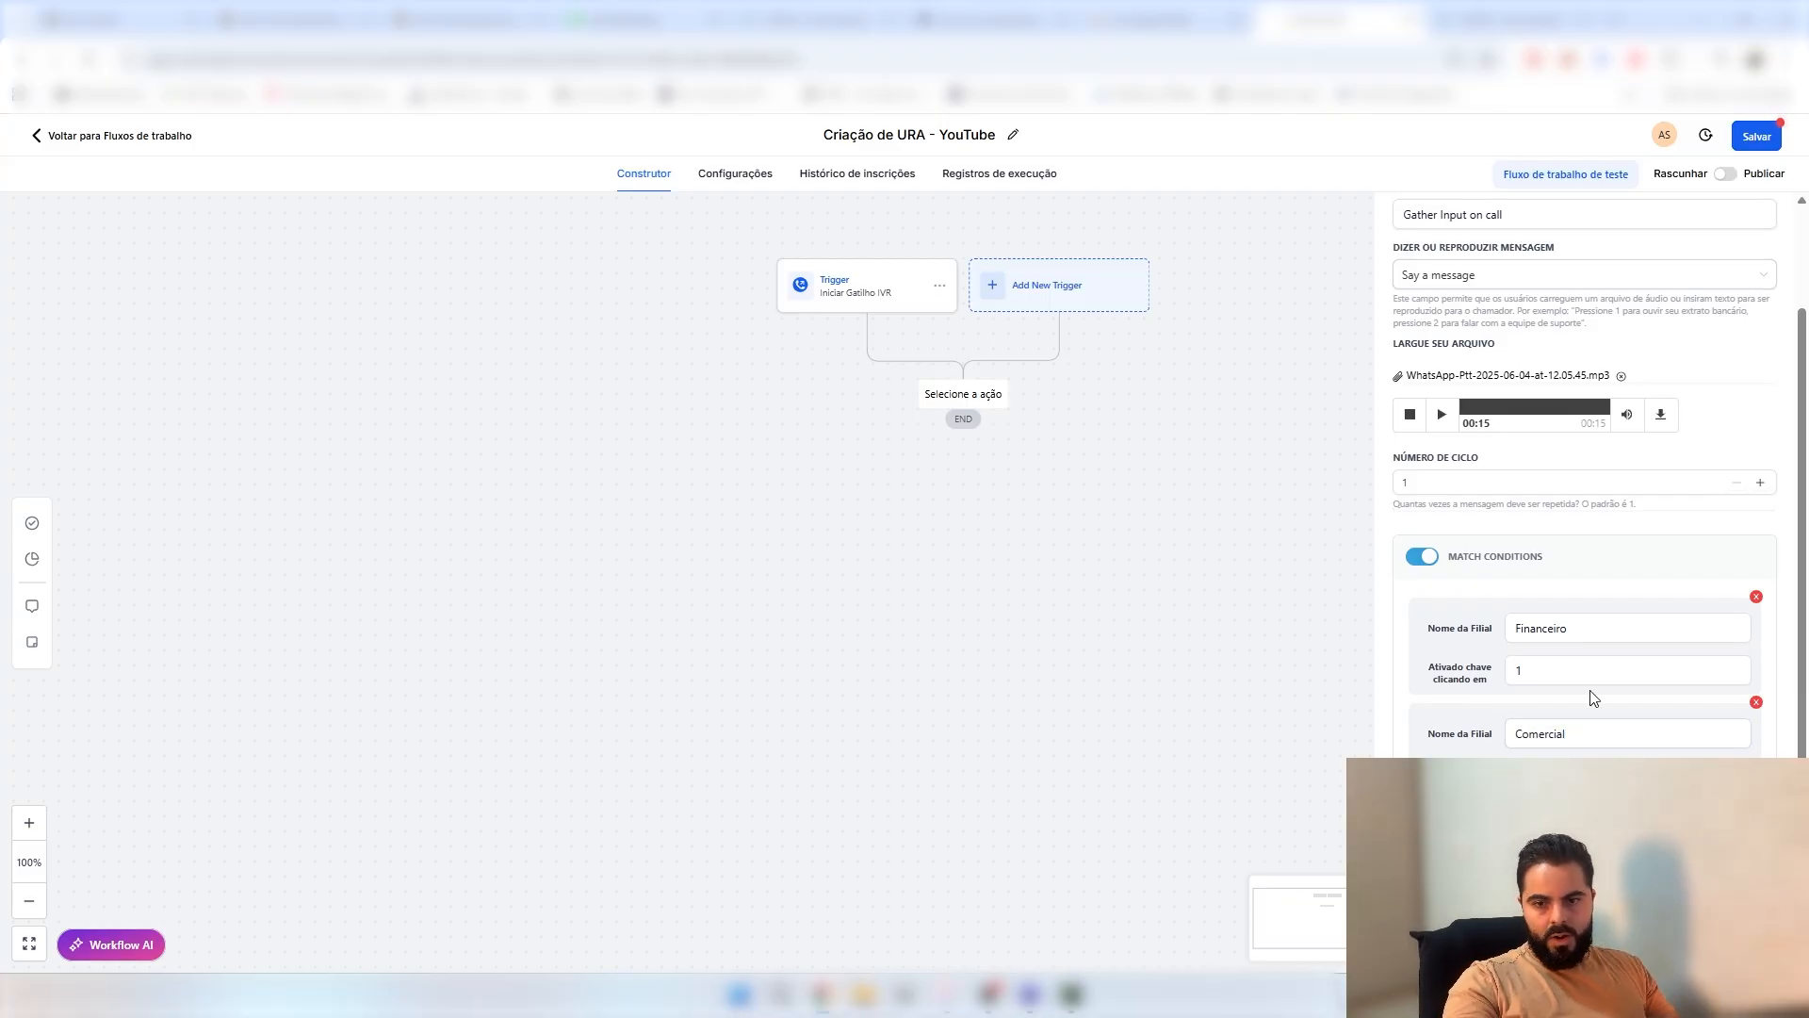
- Rename the first branch as 1 and the second branch as 2
double_click(1550, 627)
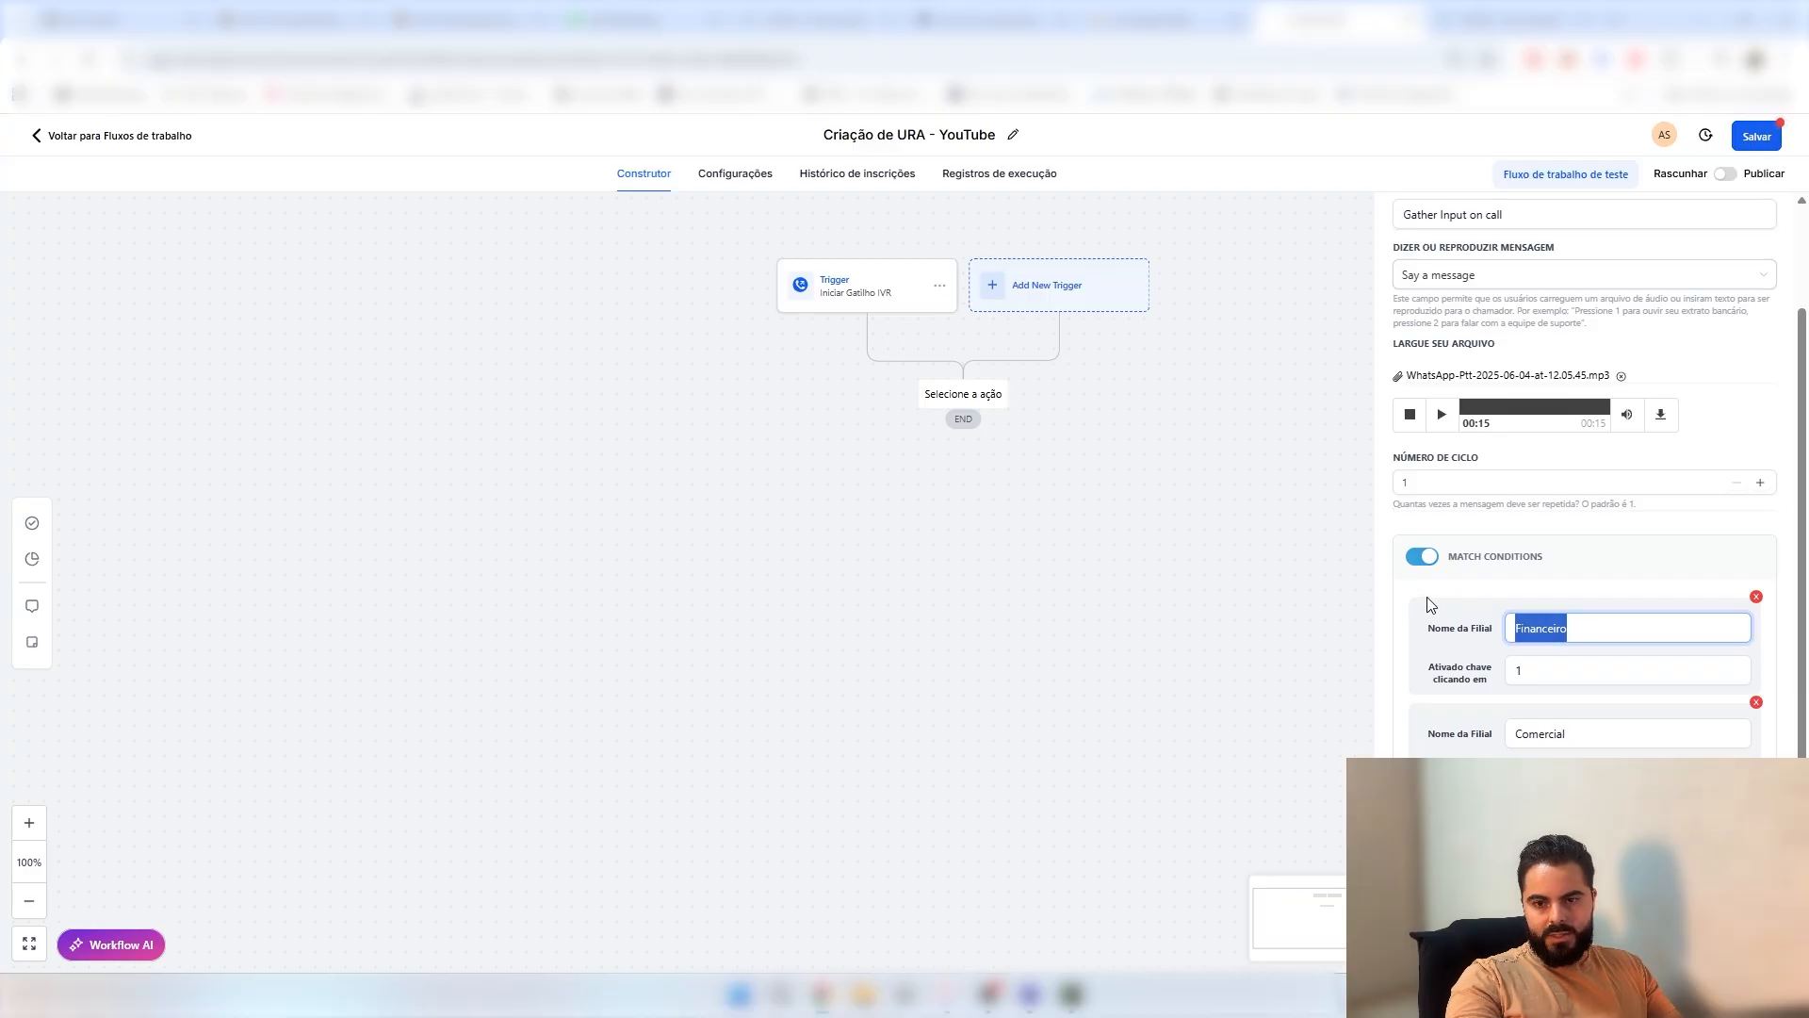
type("1")
double_click(1562, 732)
type("2")
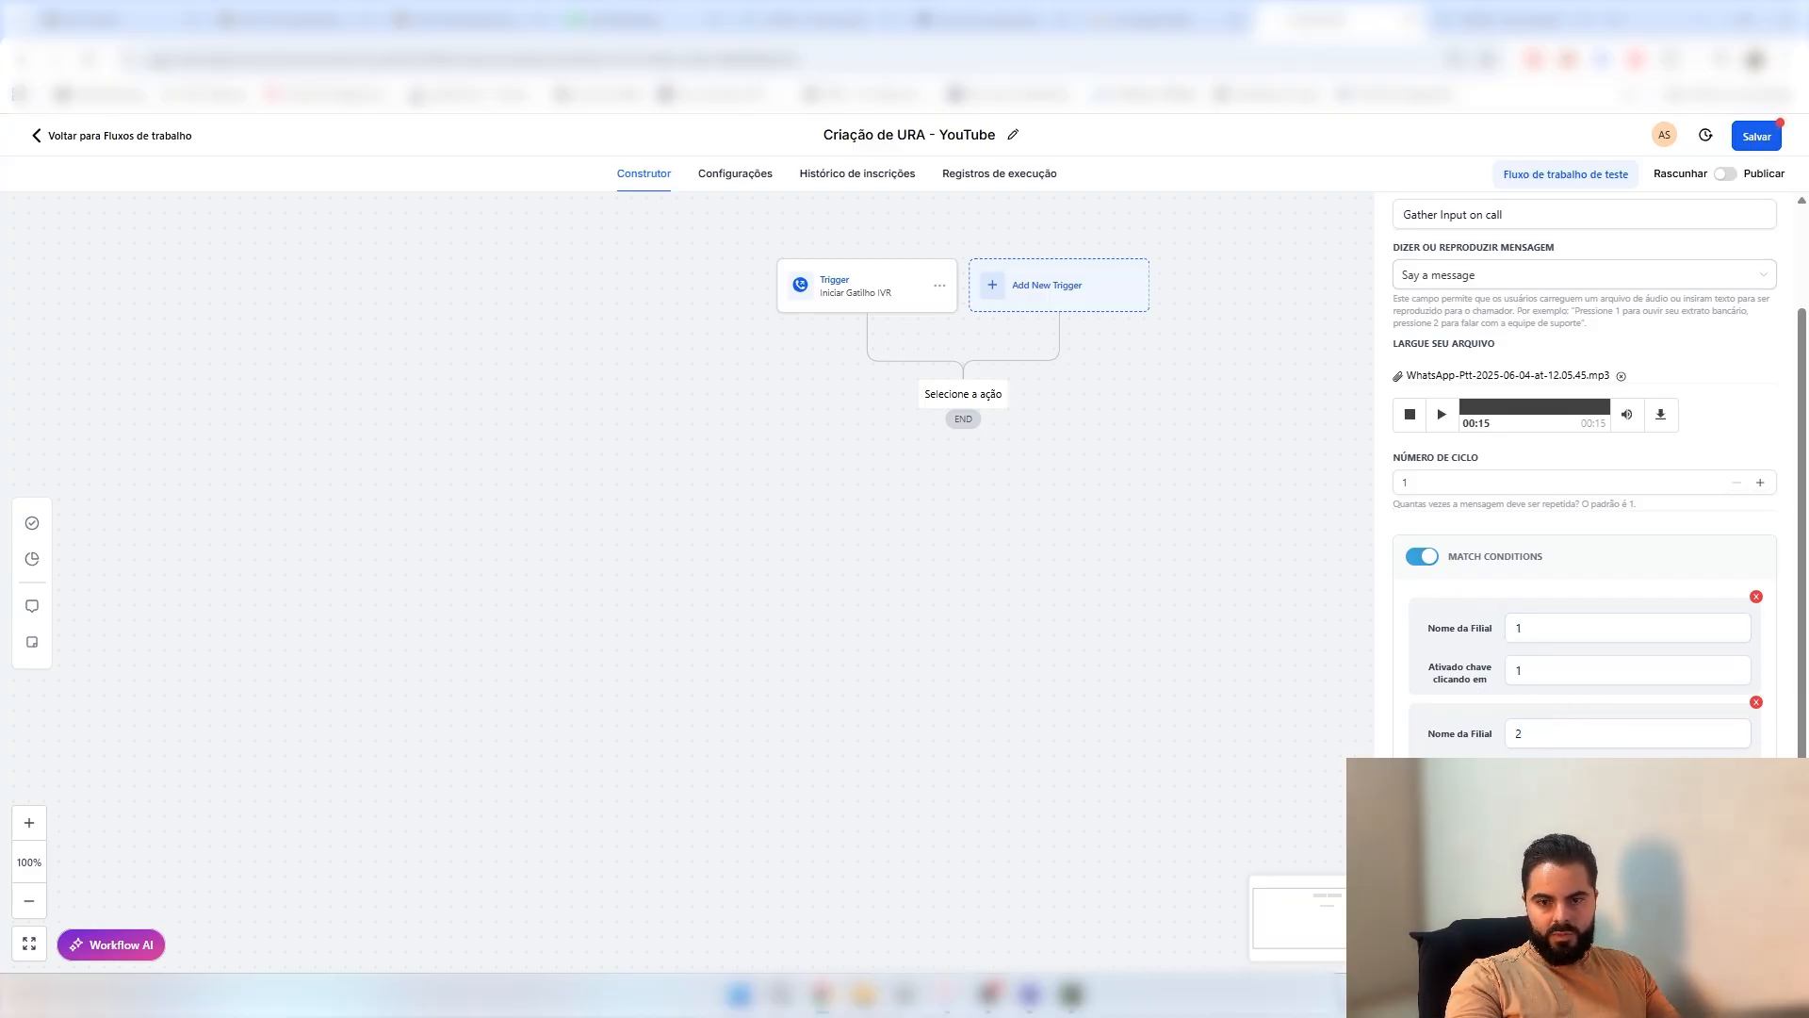
- Add a third branch named 3, activated by key 3
scroll(1583, 660, "down", 2)
left_click(1444, 738)
left_click(1534, 744)
type("3")
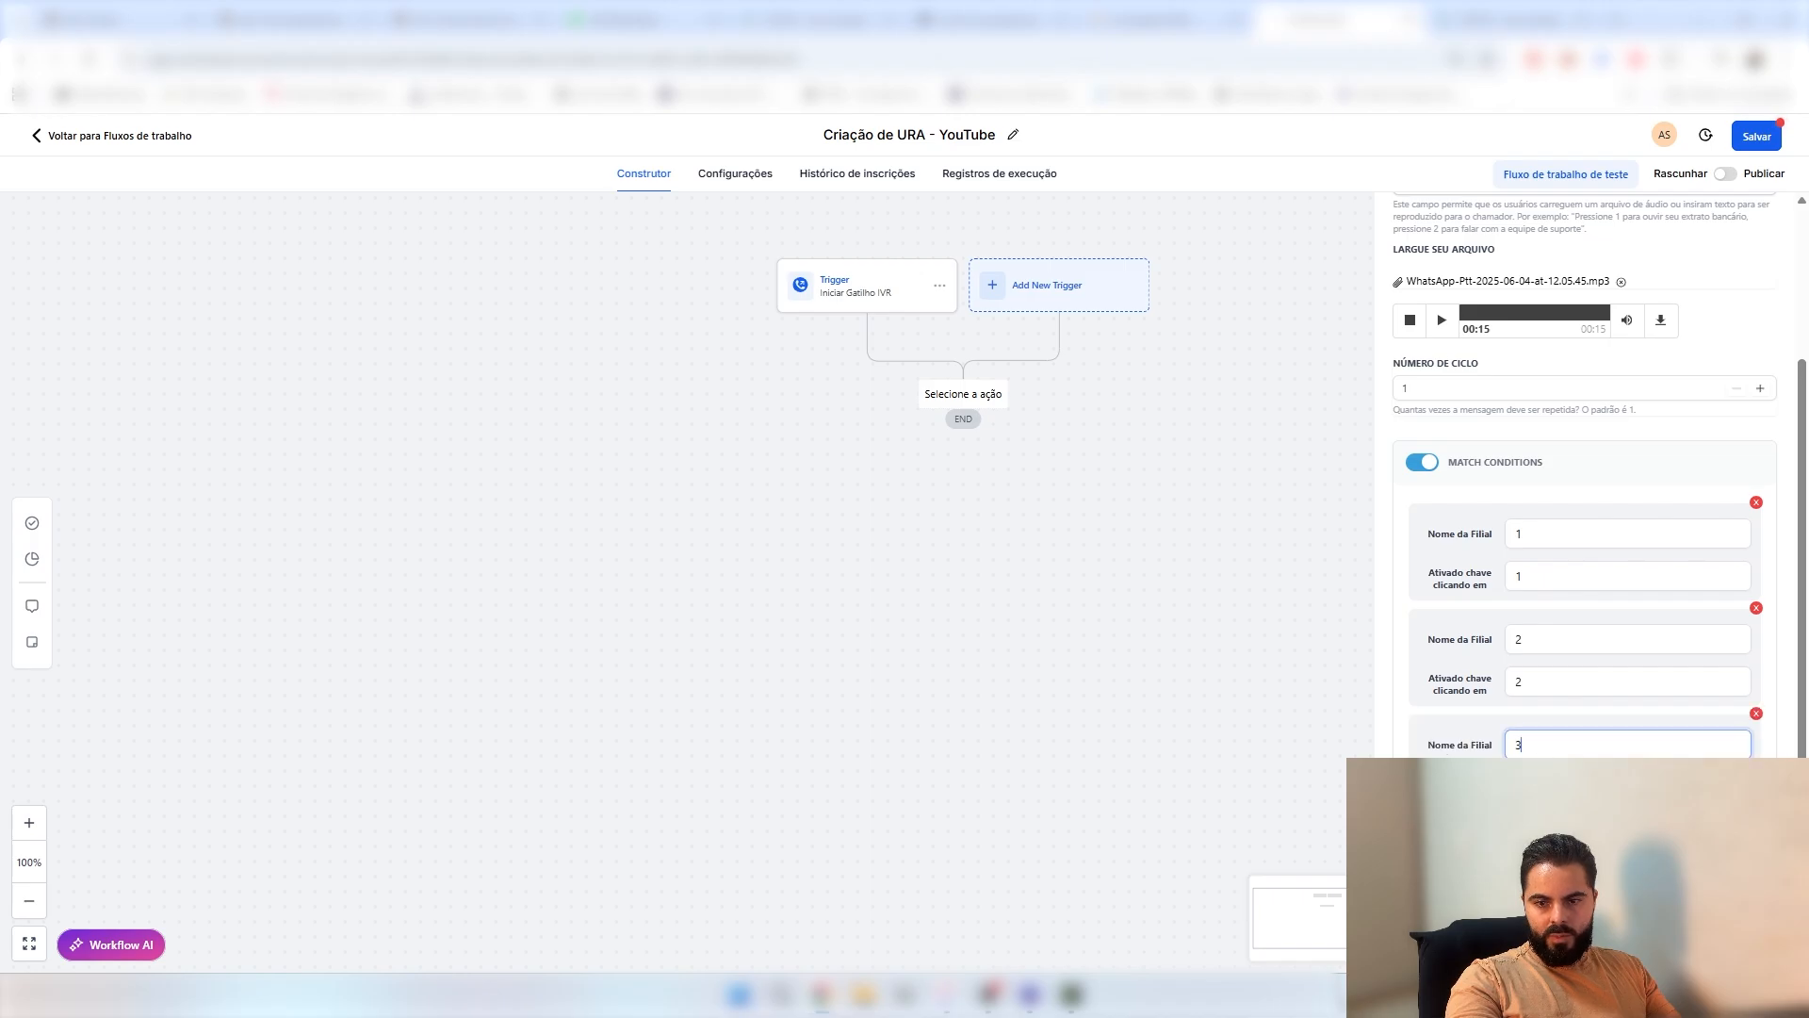
key("Tab")
scroll(1592, 659, "down", 2)
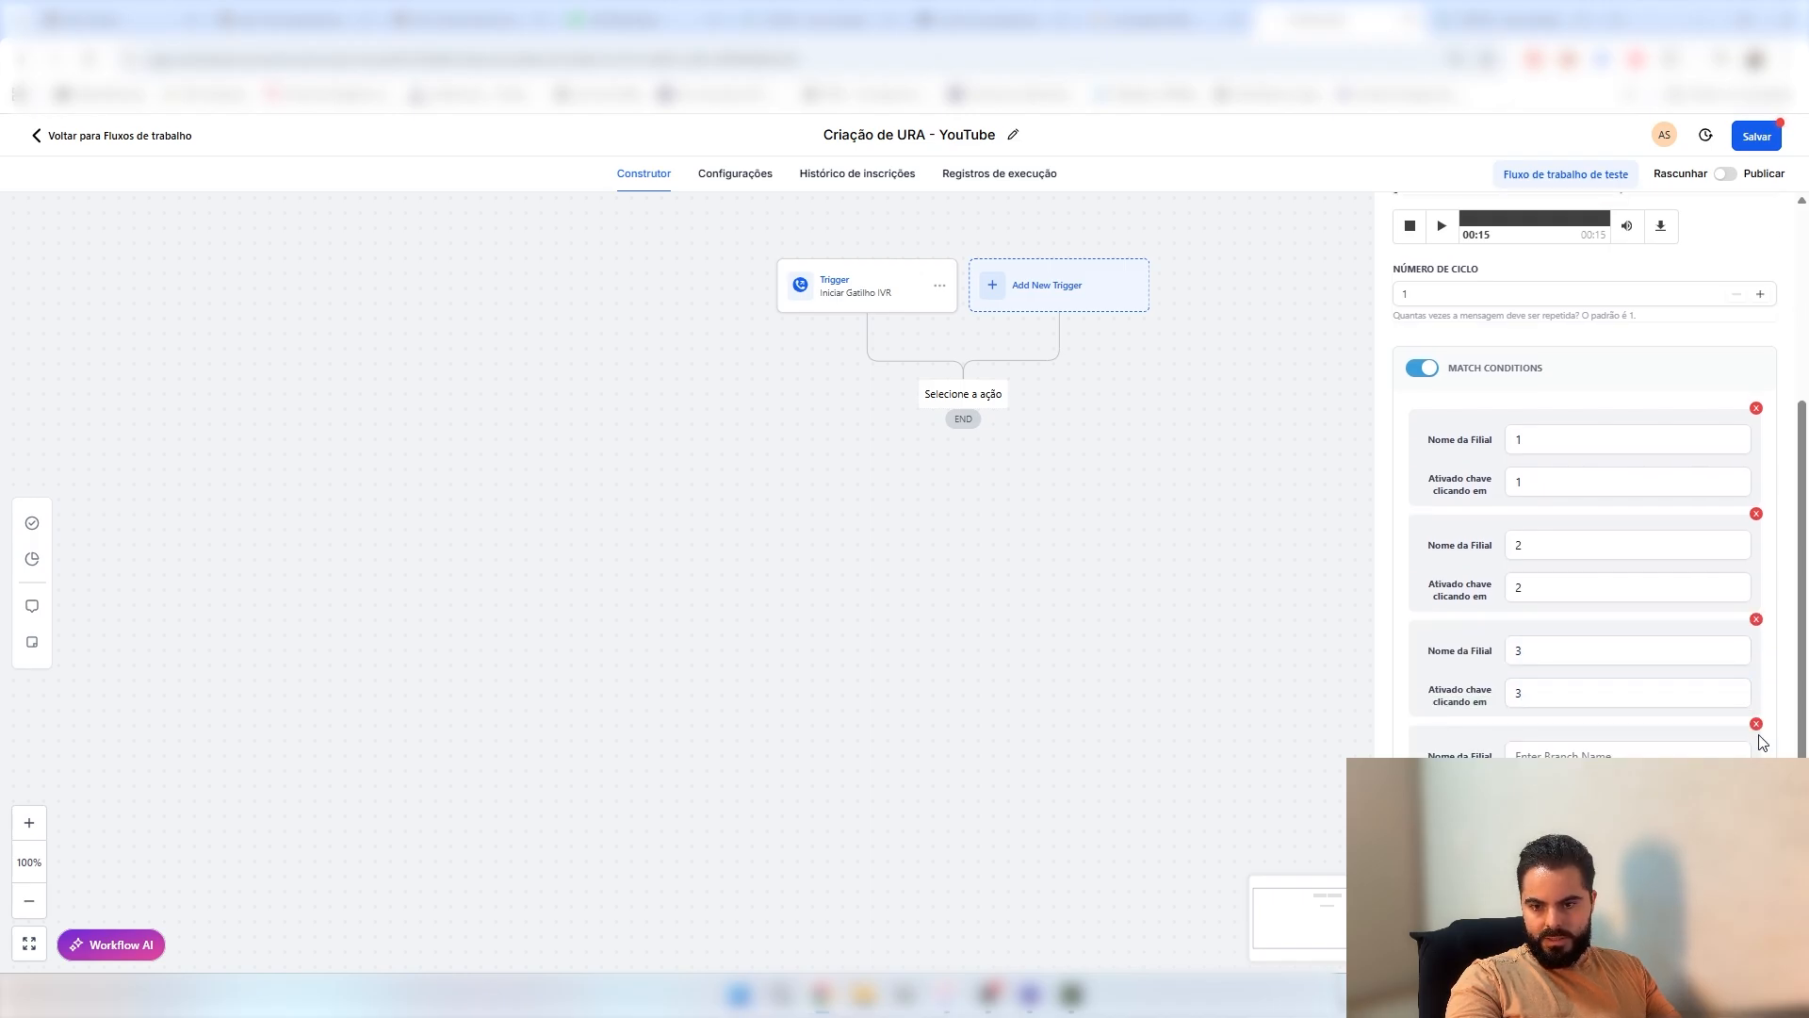
- Remove the empty fourth branch and save the gather-input action
left_click(1756, 723)
left_click(1066, 592)
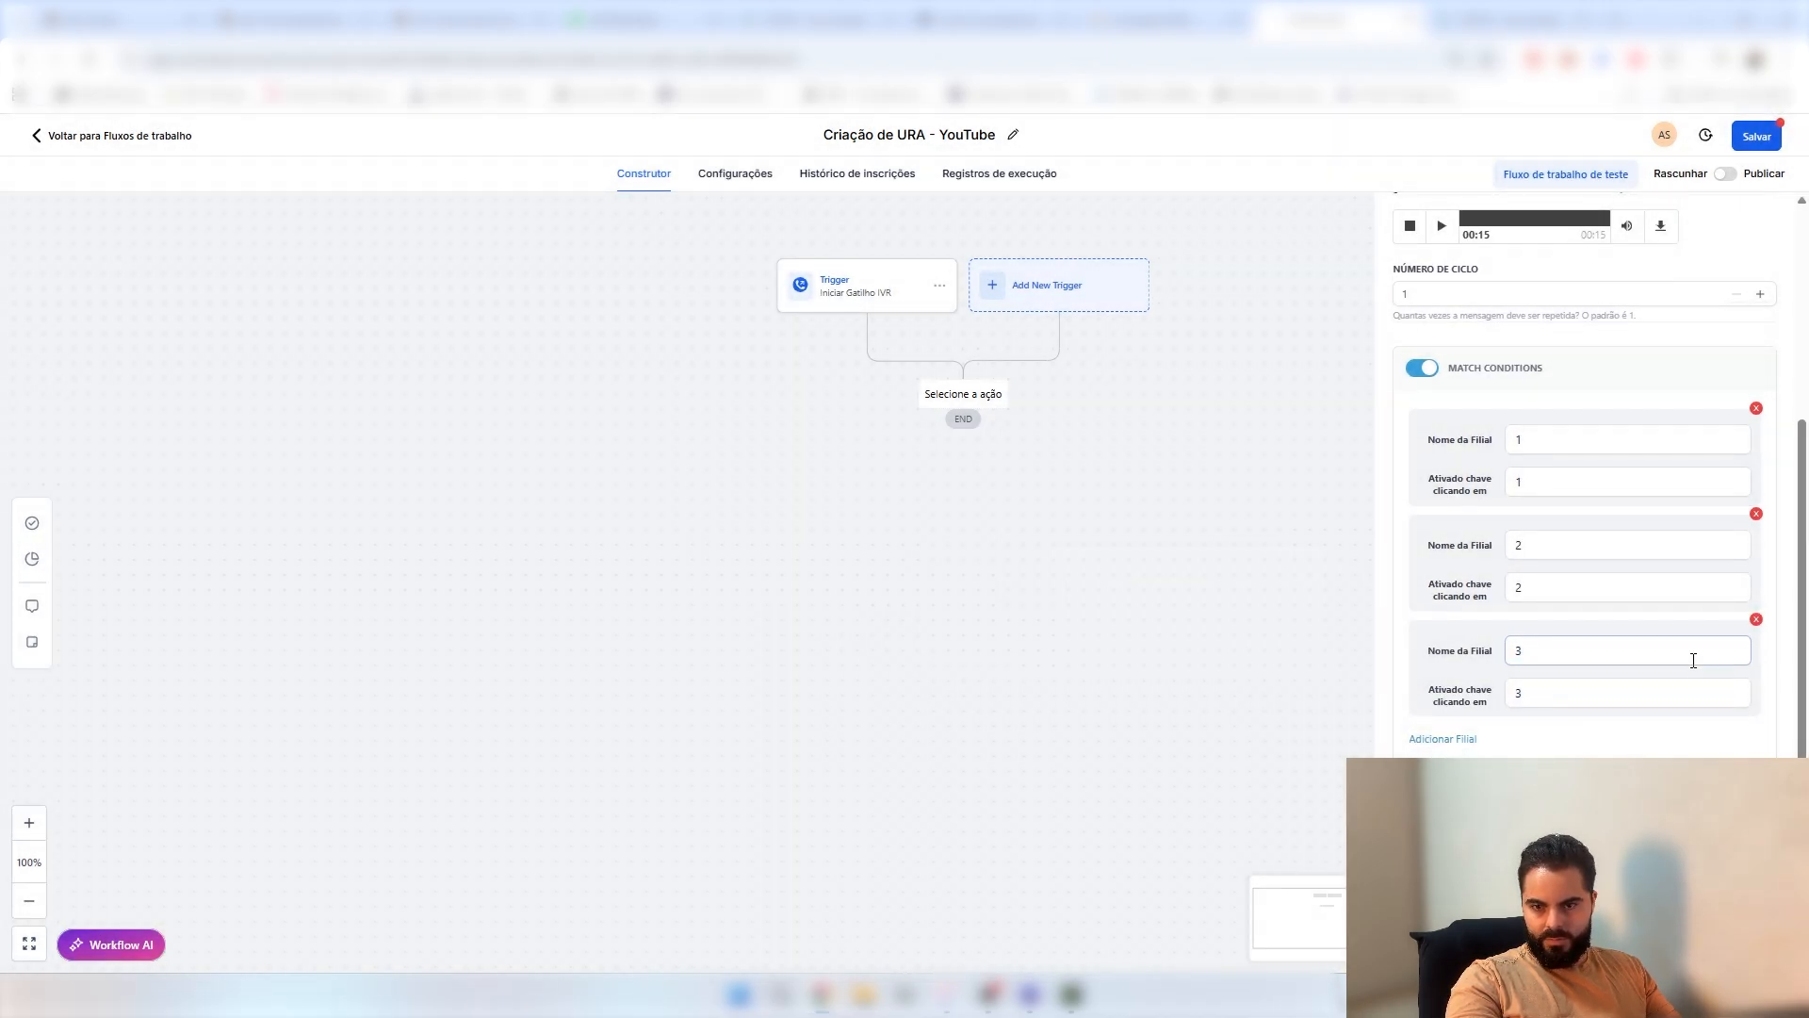
scroll(1658, 678, "up", 2)
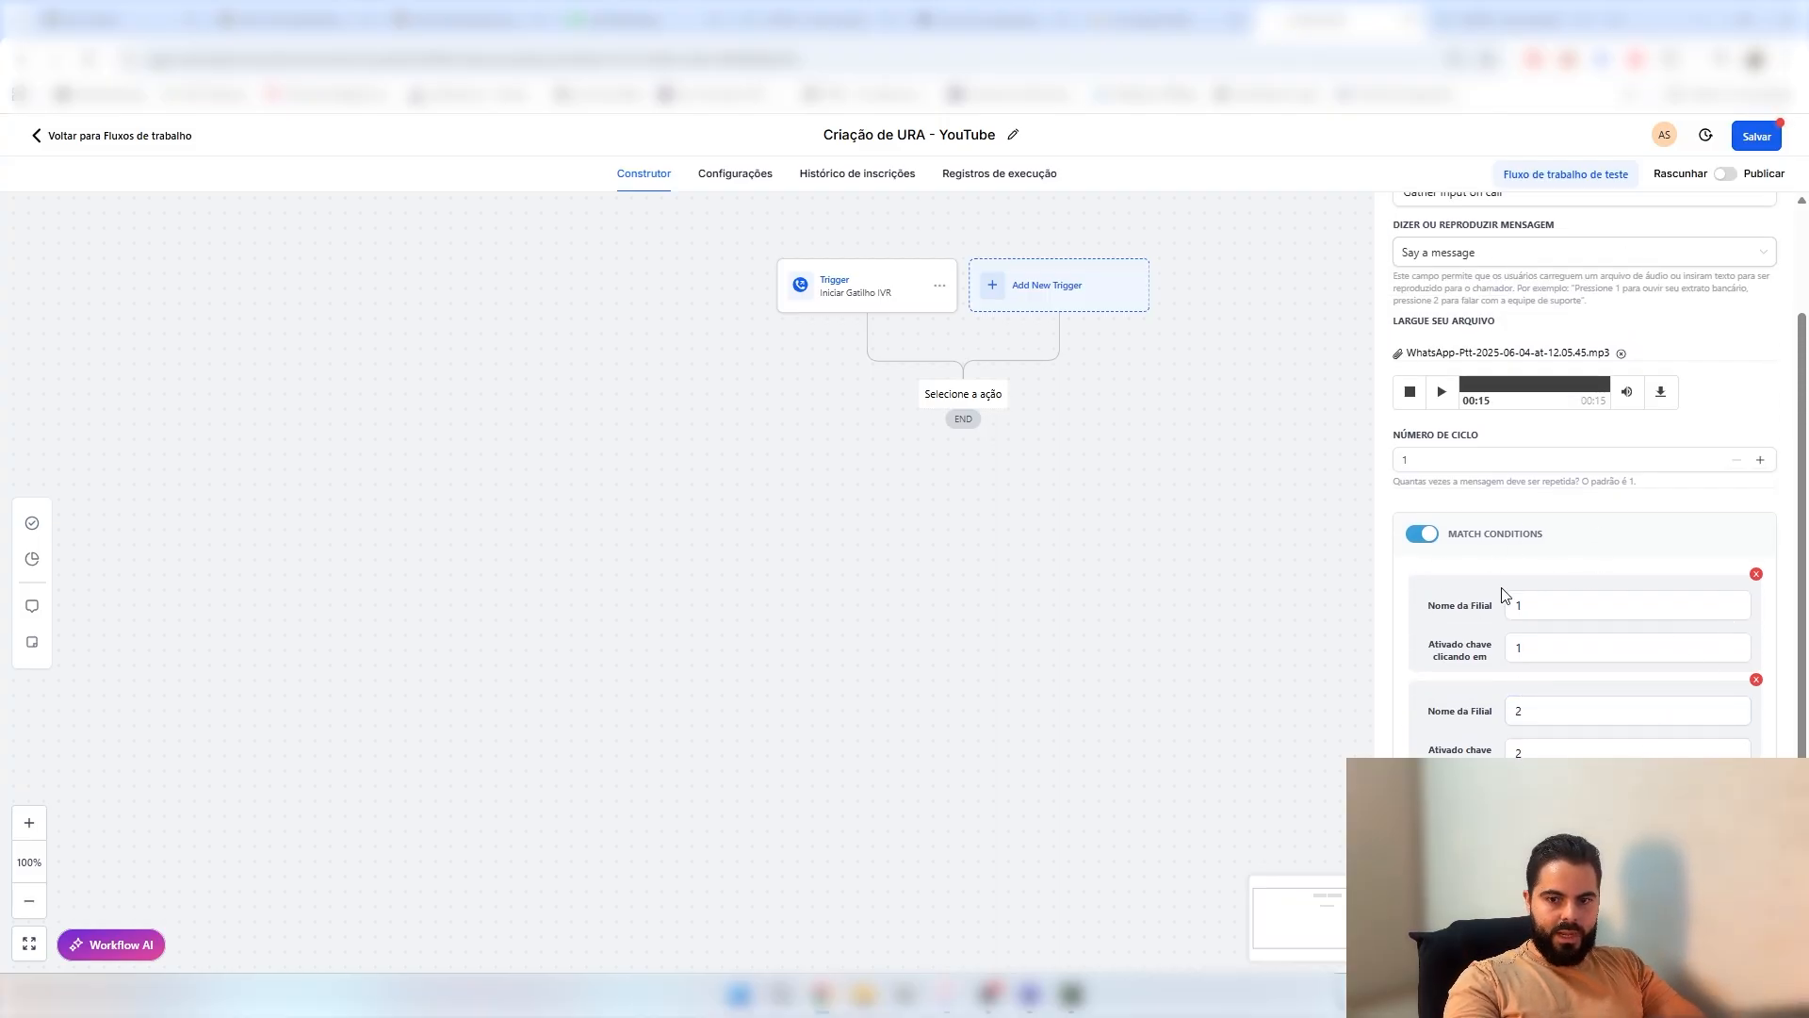
left_click(1734, 945)
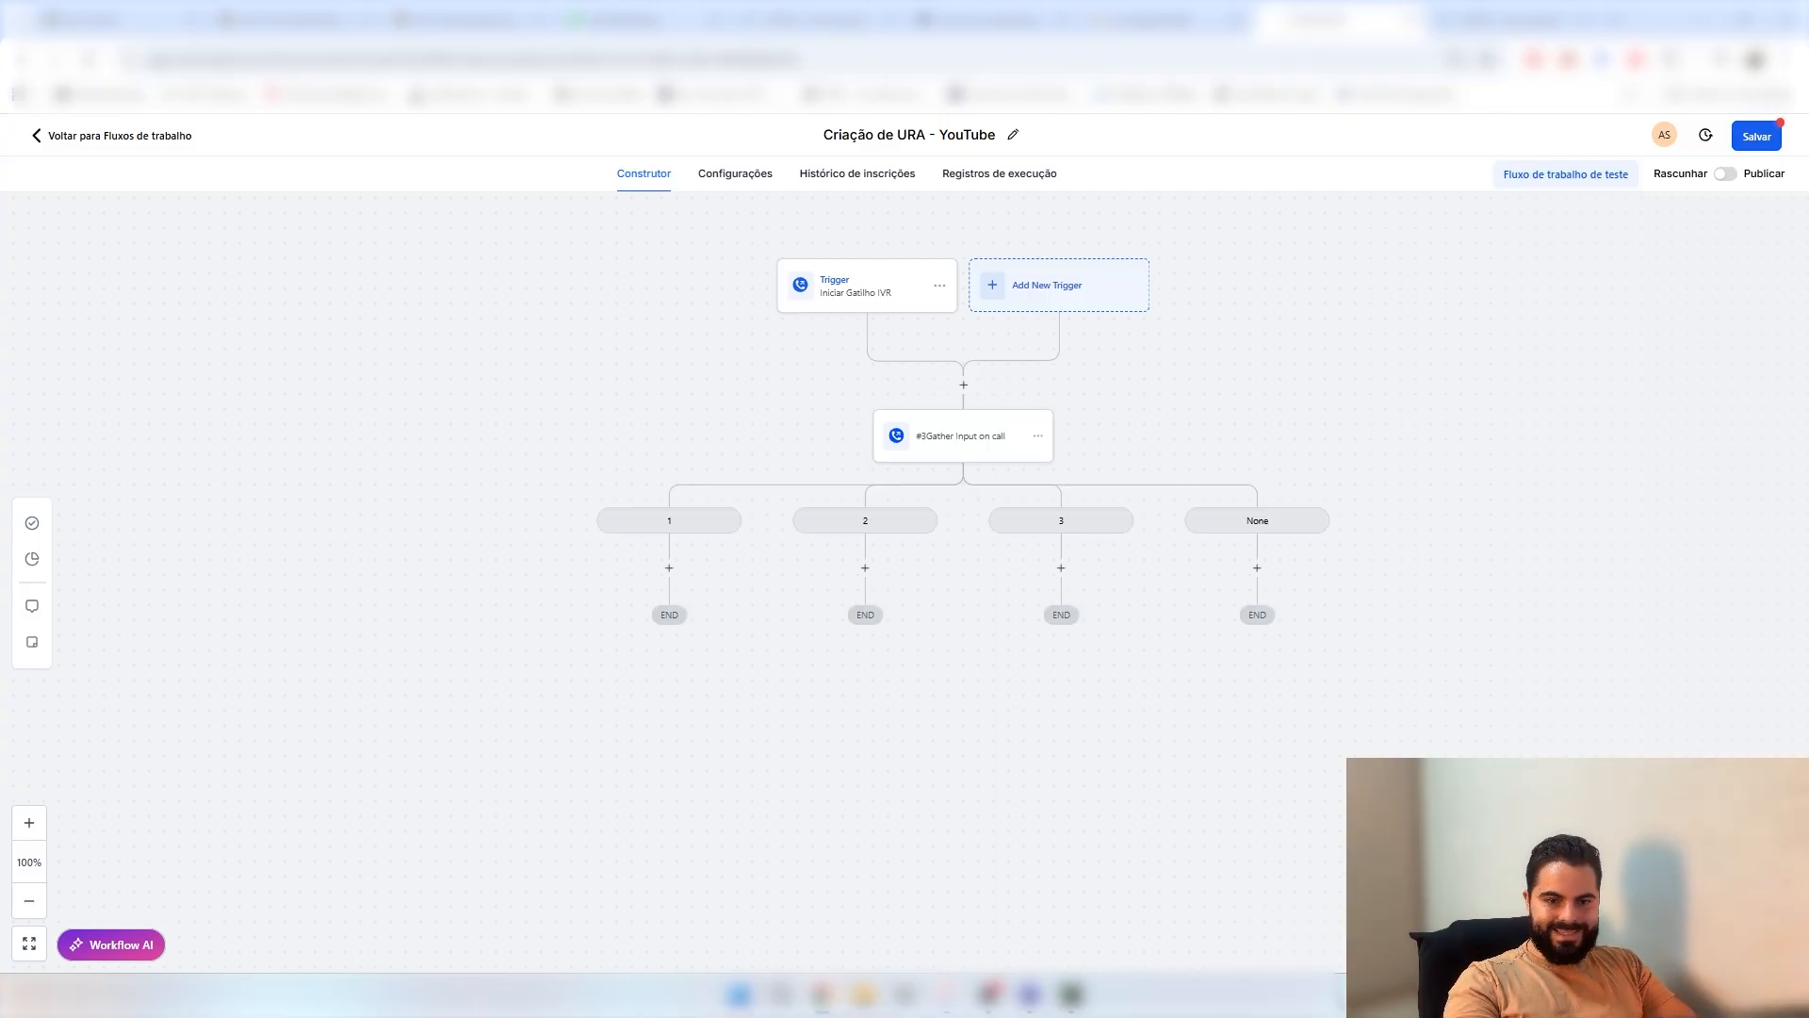
- Reopen the Gather Input on call action and examine its settings and the branches below it in the workflow
left_click_drag(1115, 800, 1068, 813)
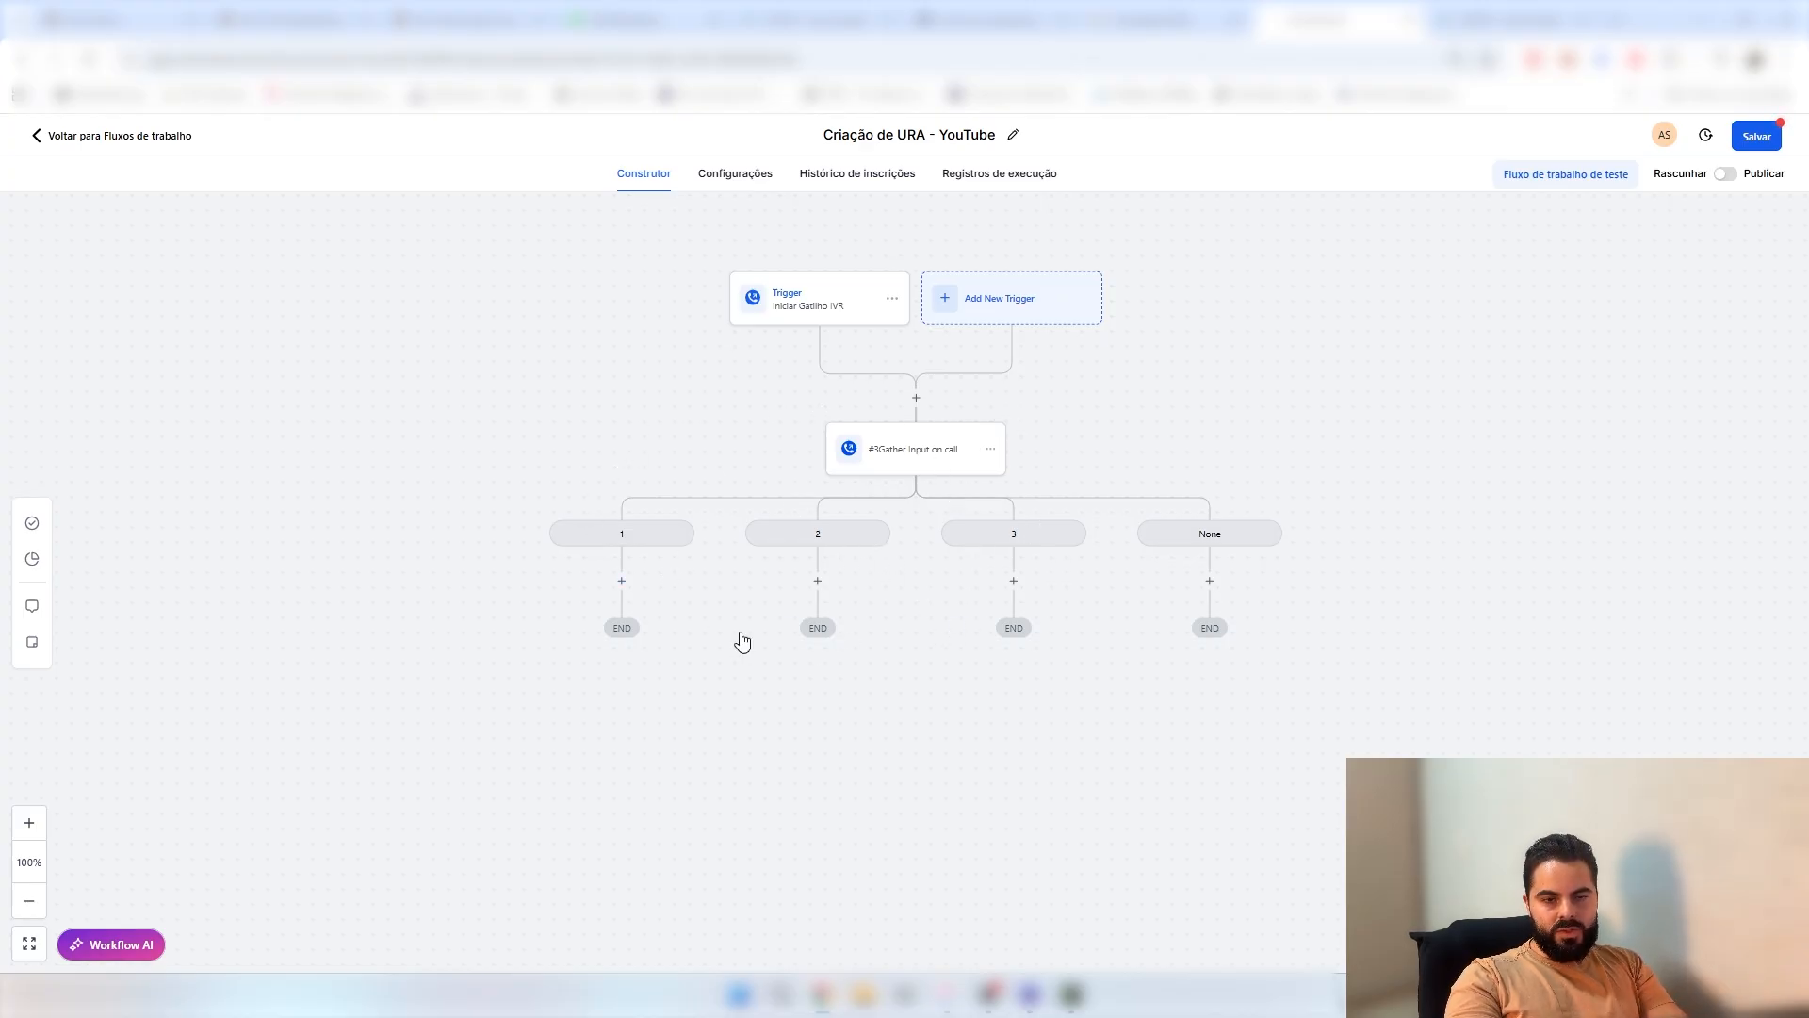
left_click_drag(850, 535, 911, 556)
left_click_drag(857, 315, 905, 351)
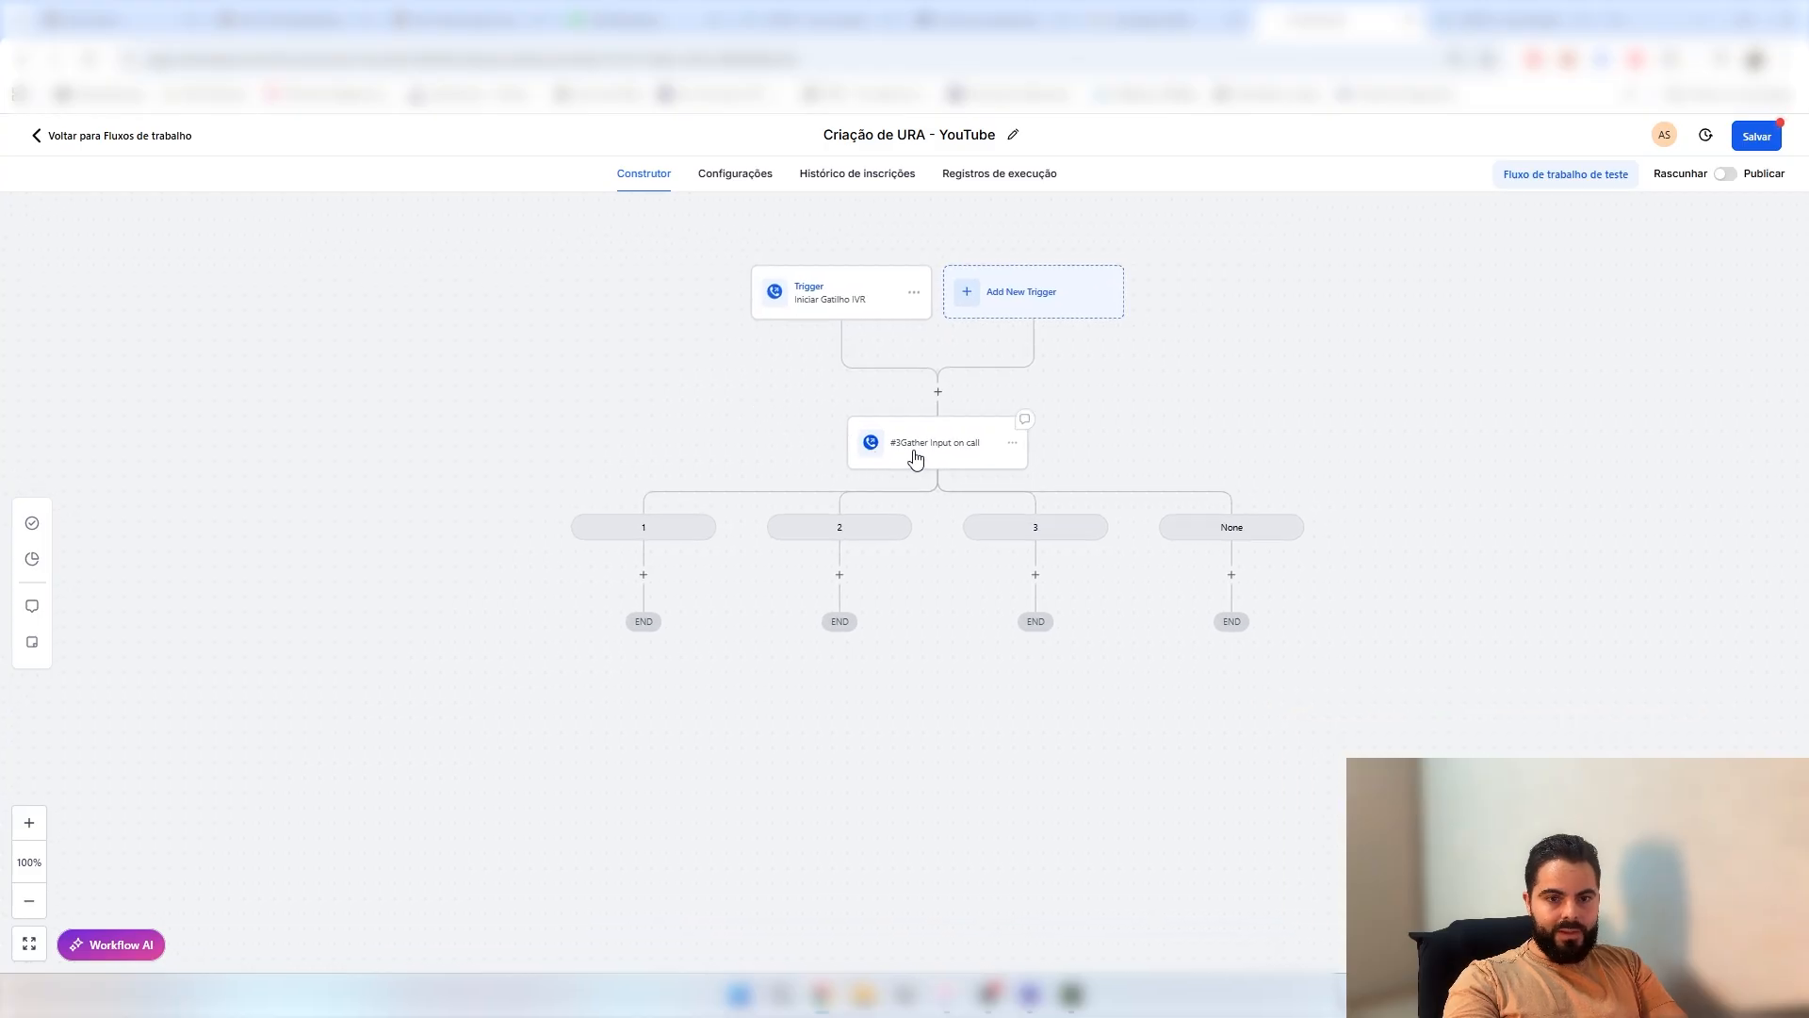
left_click(917, 456)
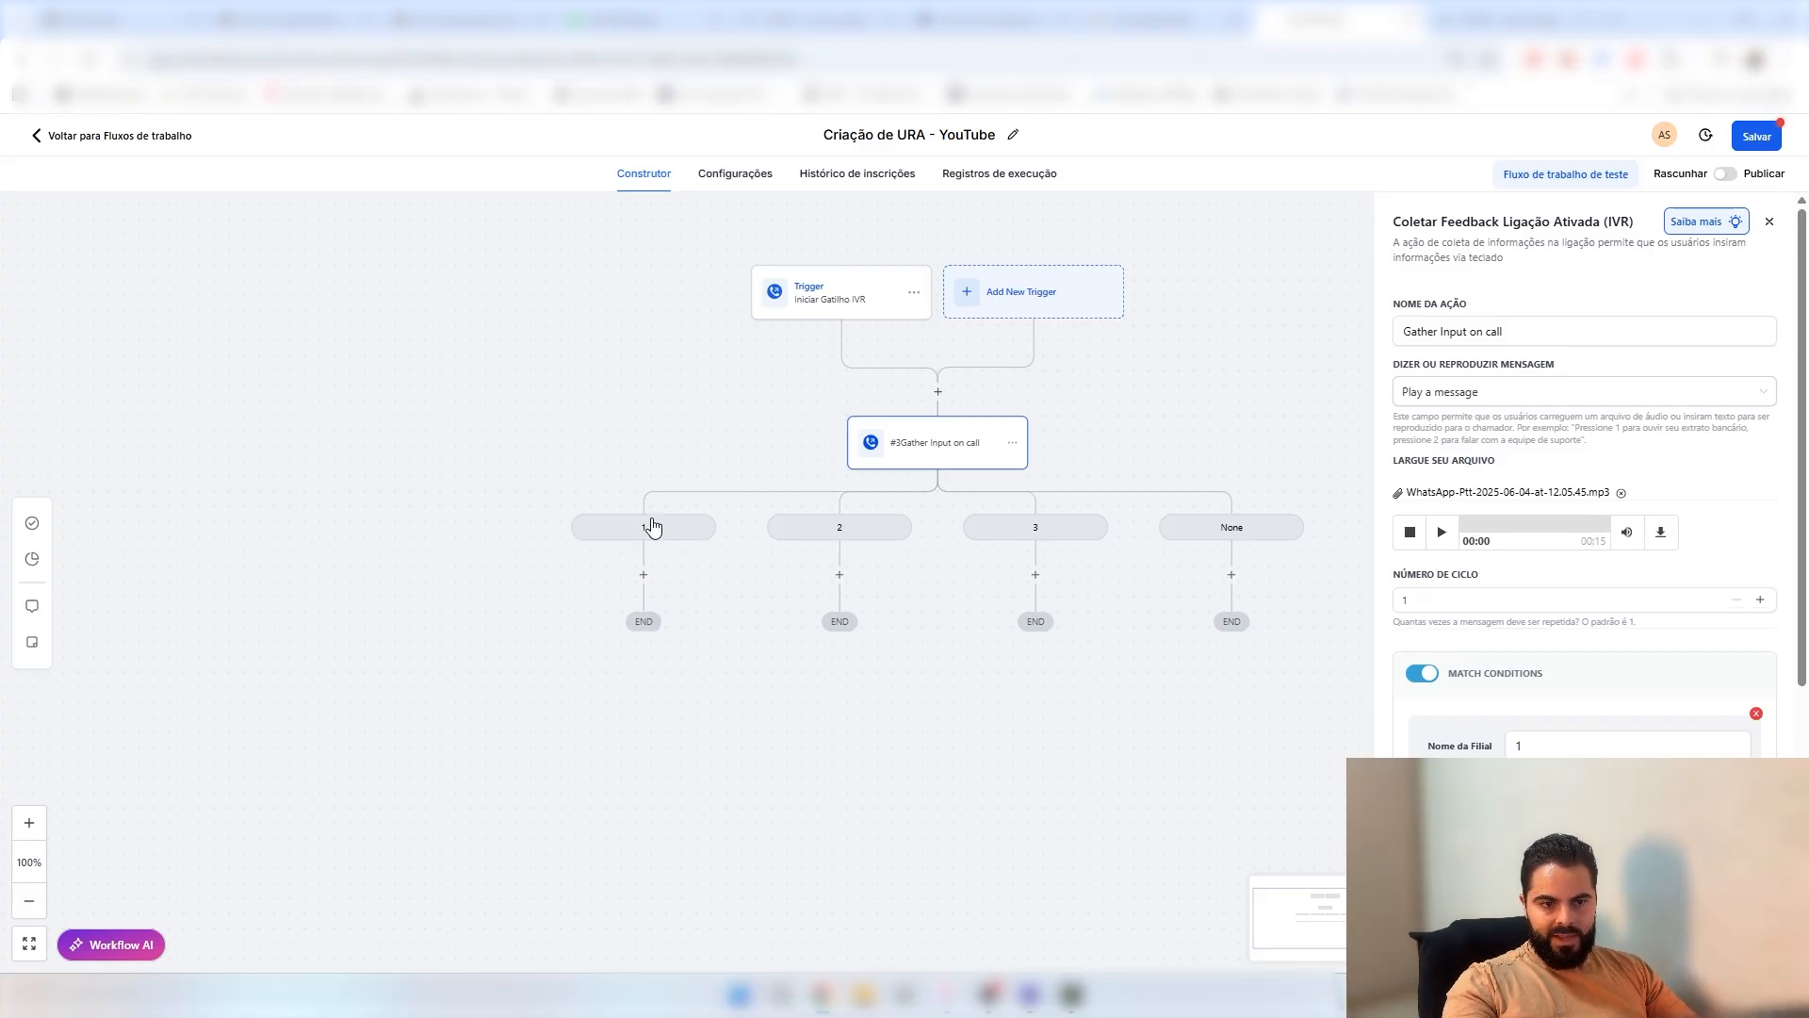
scroll(1030, 740, "right", 2)
scroll(1031, 741, "down", 1)
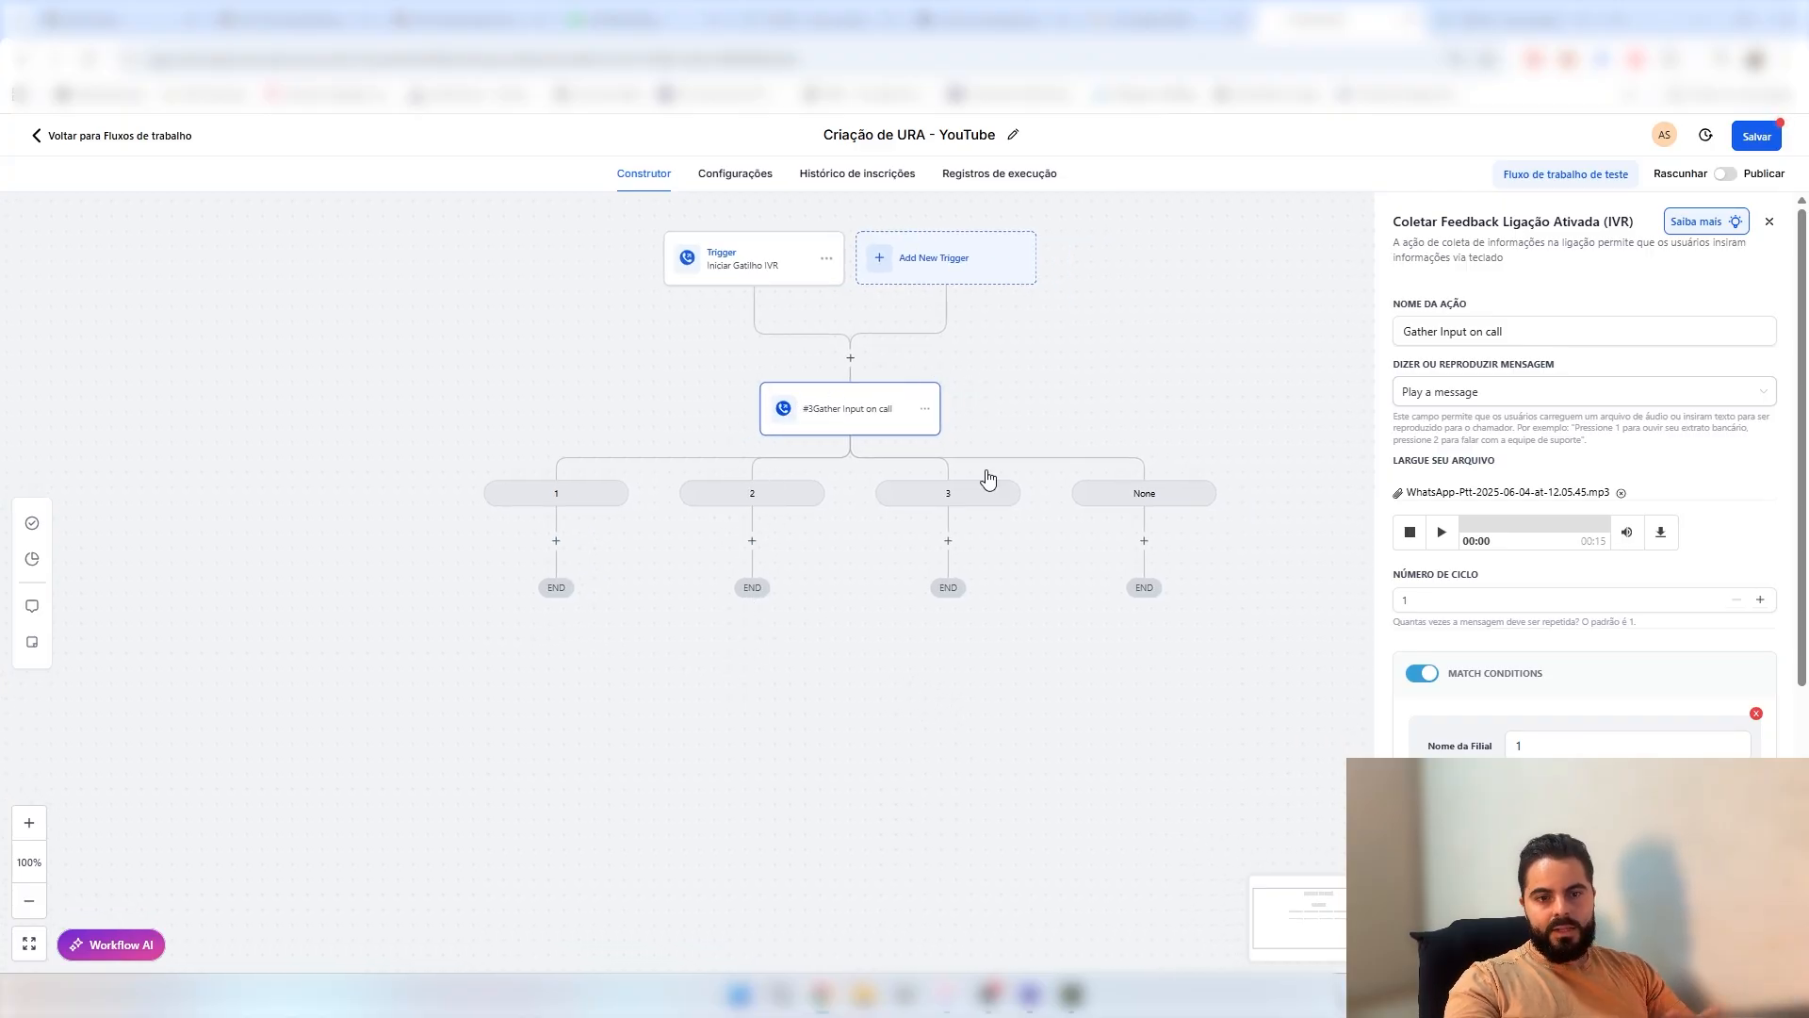
left_click_drag(1072, 758, 864, 711)
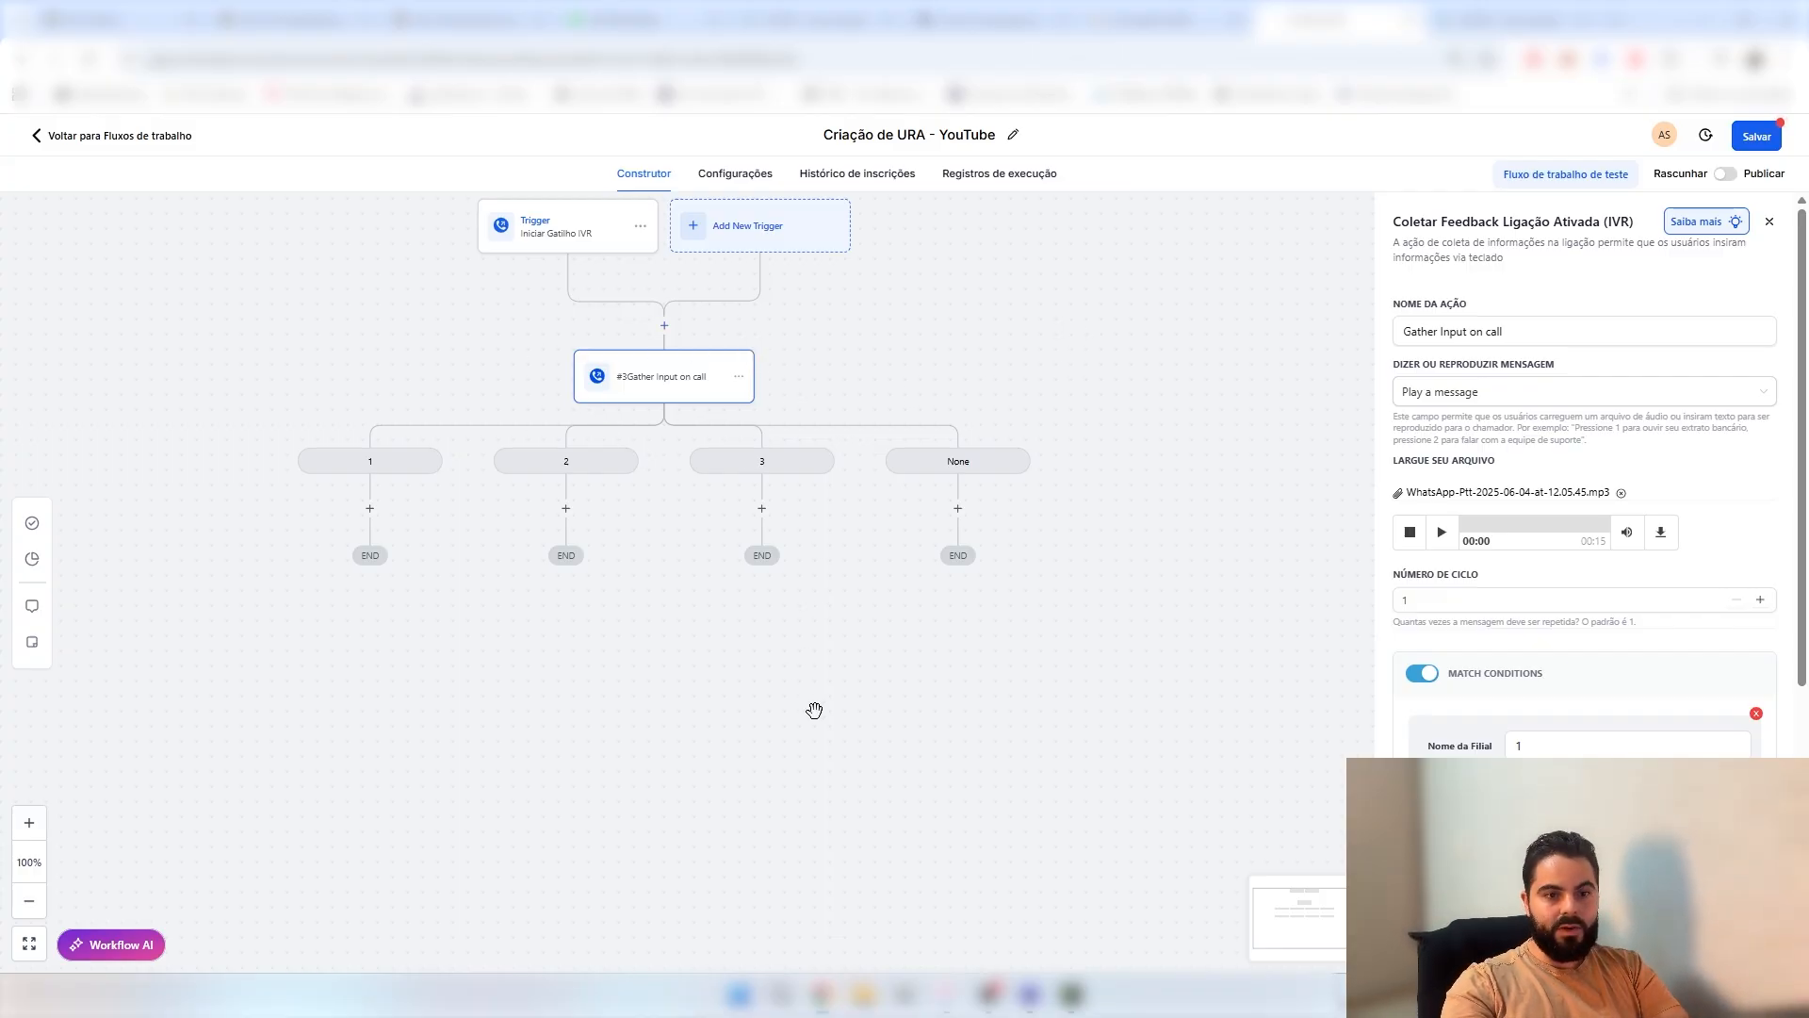
left_click_drag(813, 711, 984, 683)
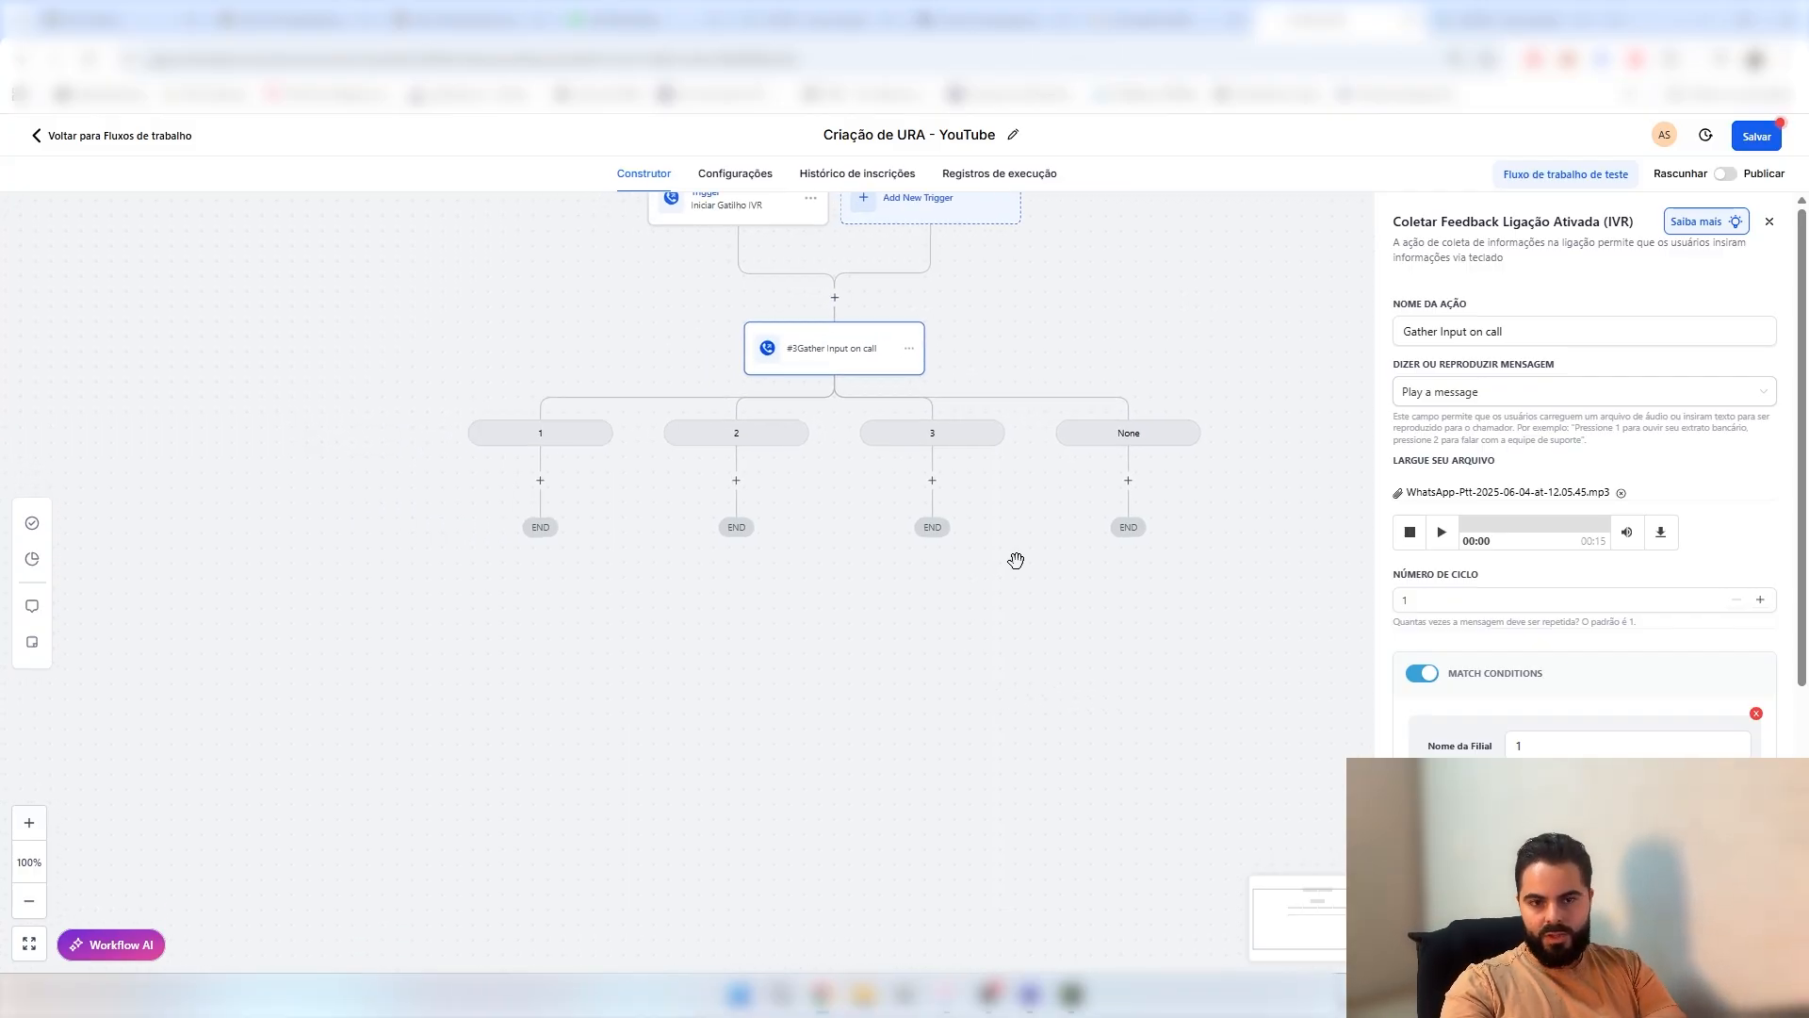
- Add an SMS action under branch 1 and name it WhatsApp
left_click(1769, 221)
left_click_drag(705, 620, 746, 683)
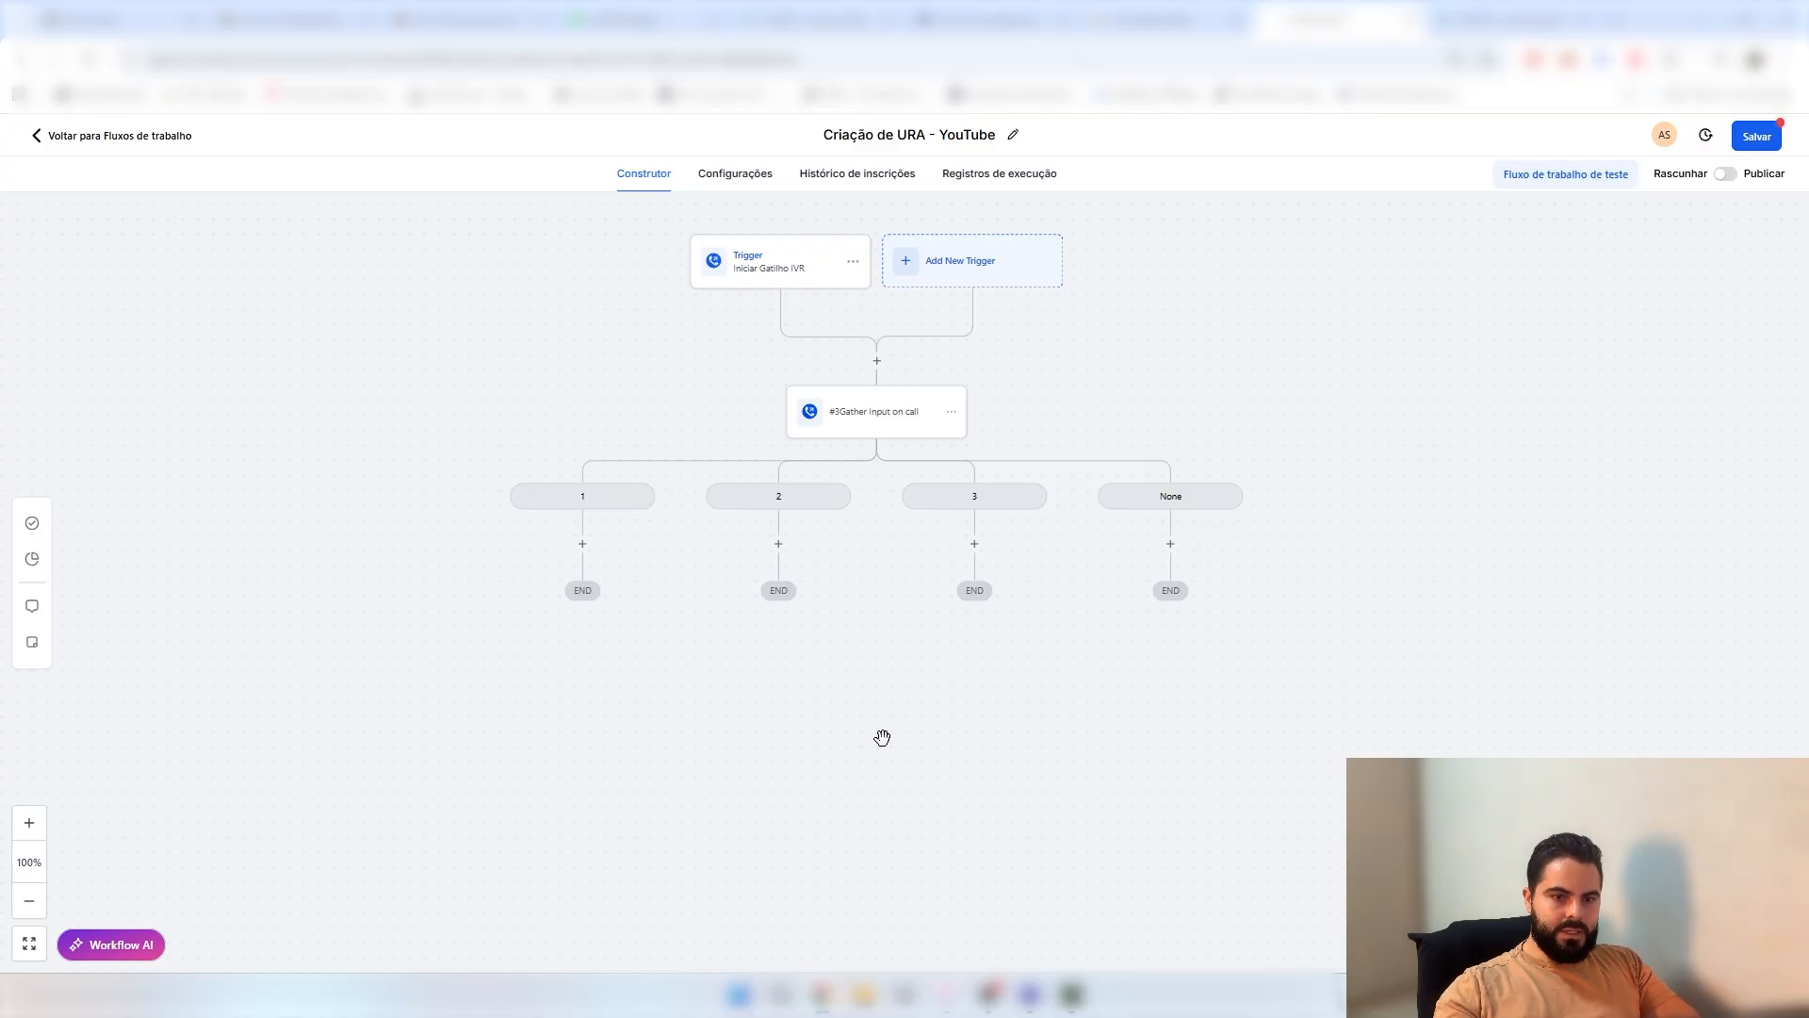
left_click(852, 410)
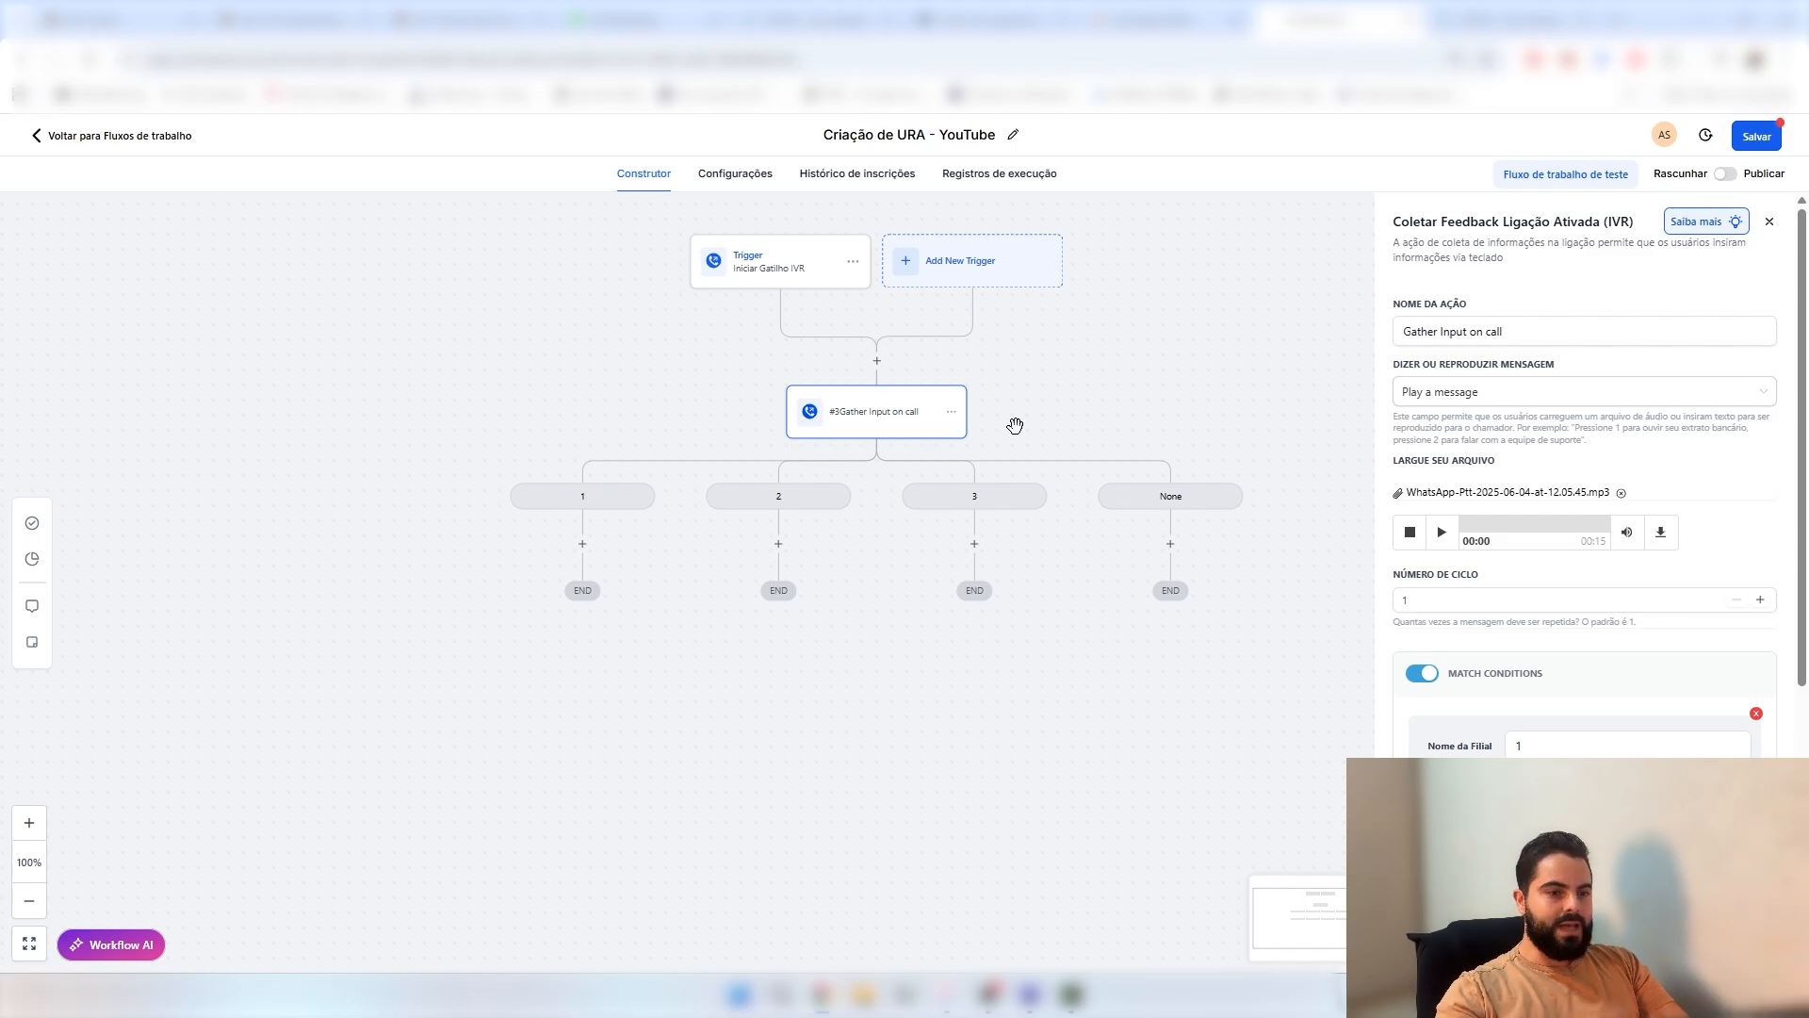
left_click(582, 545)
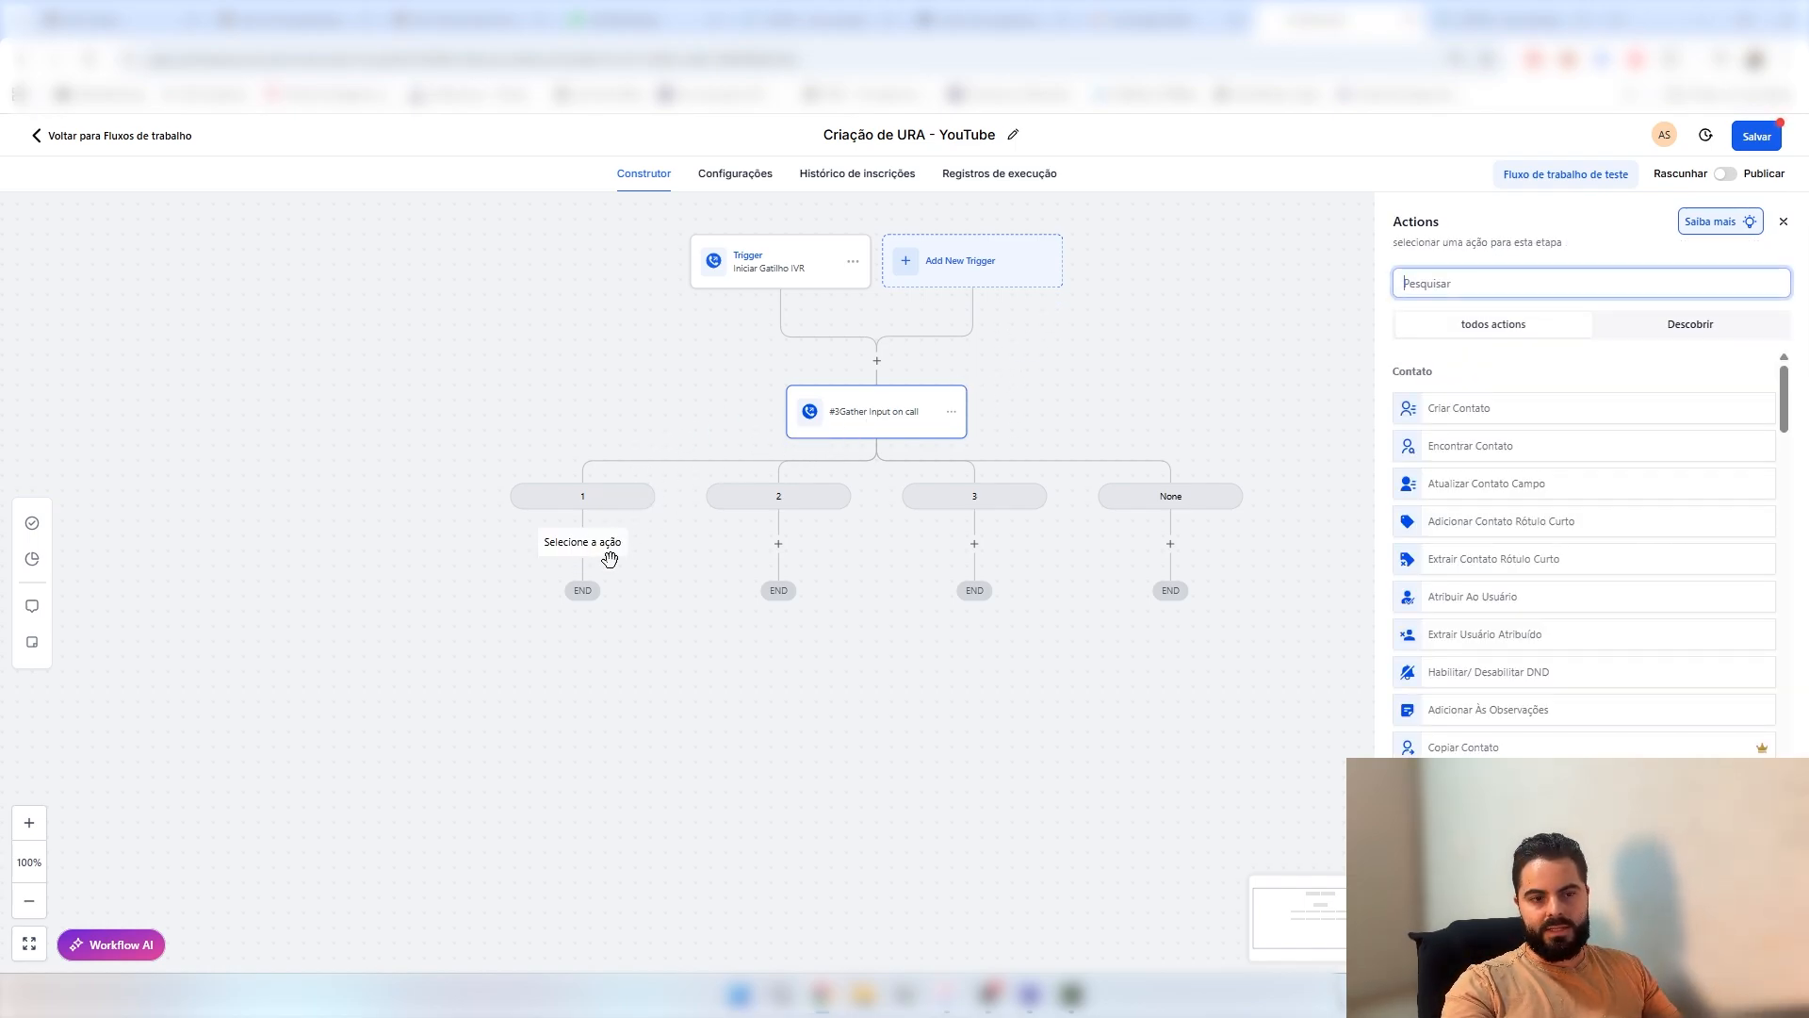
type("Sms")
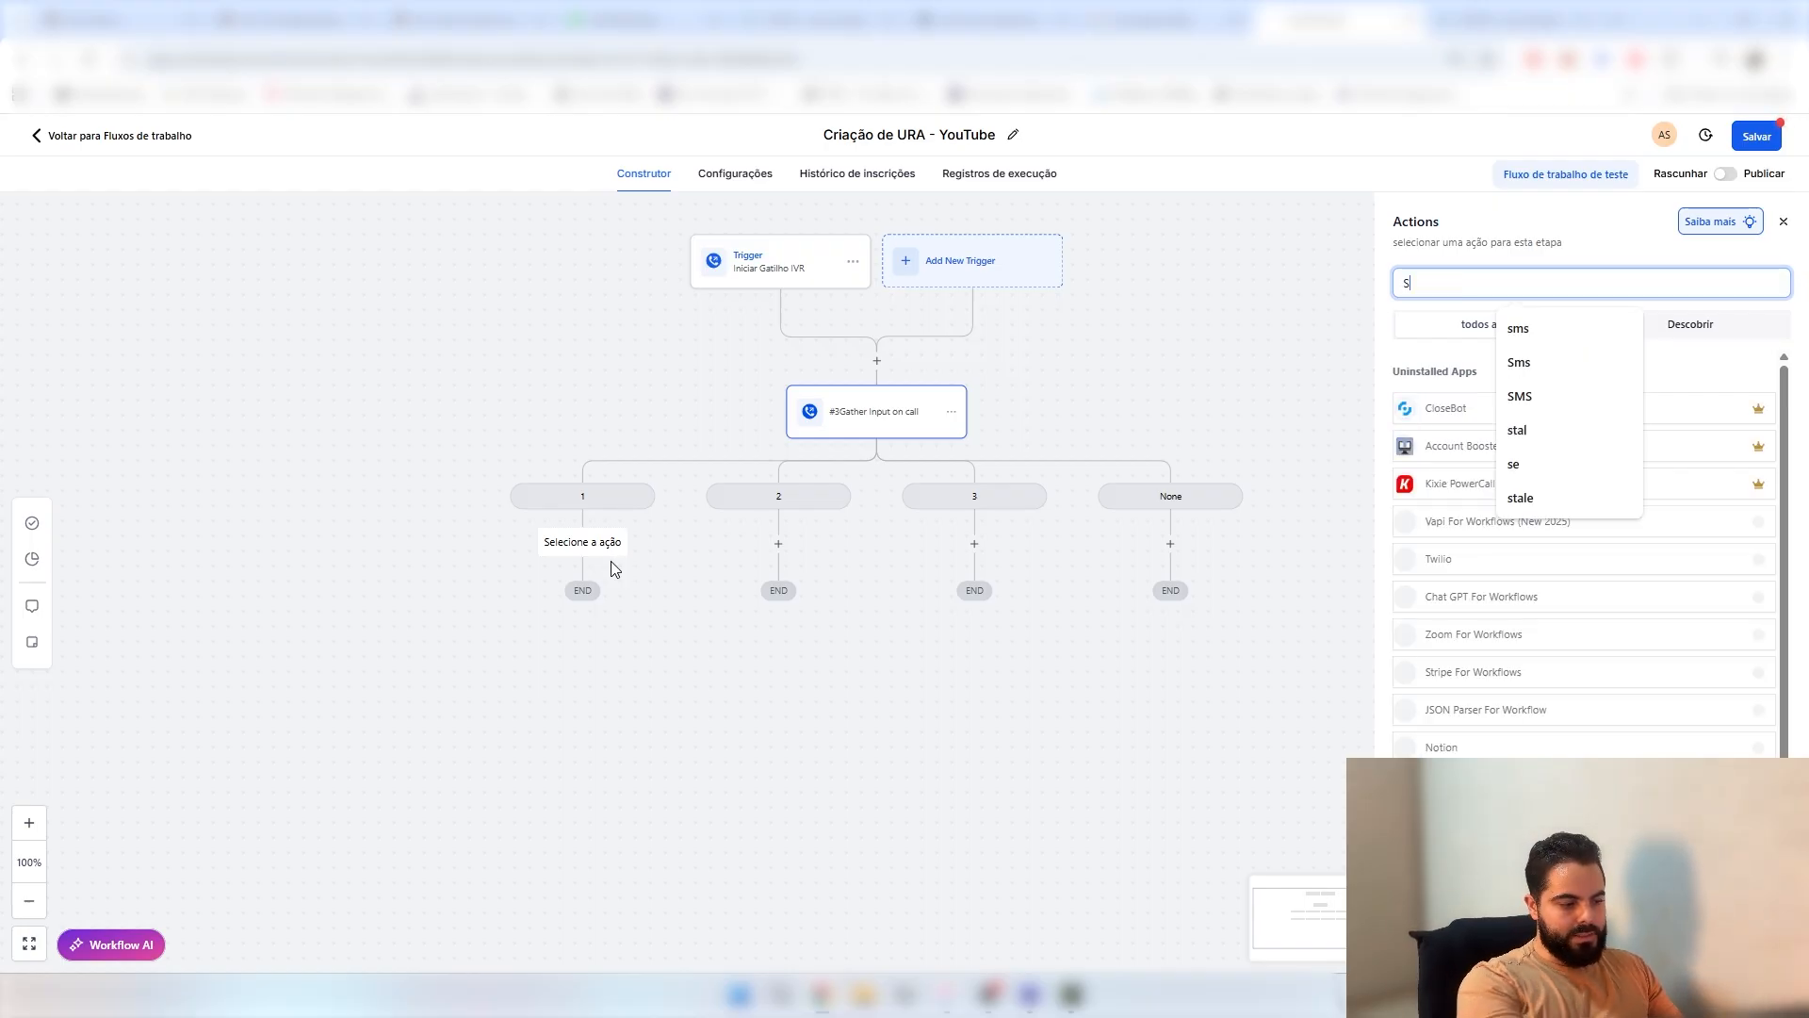
left_click(1478, 408)
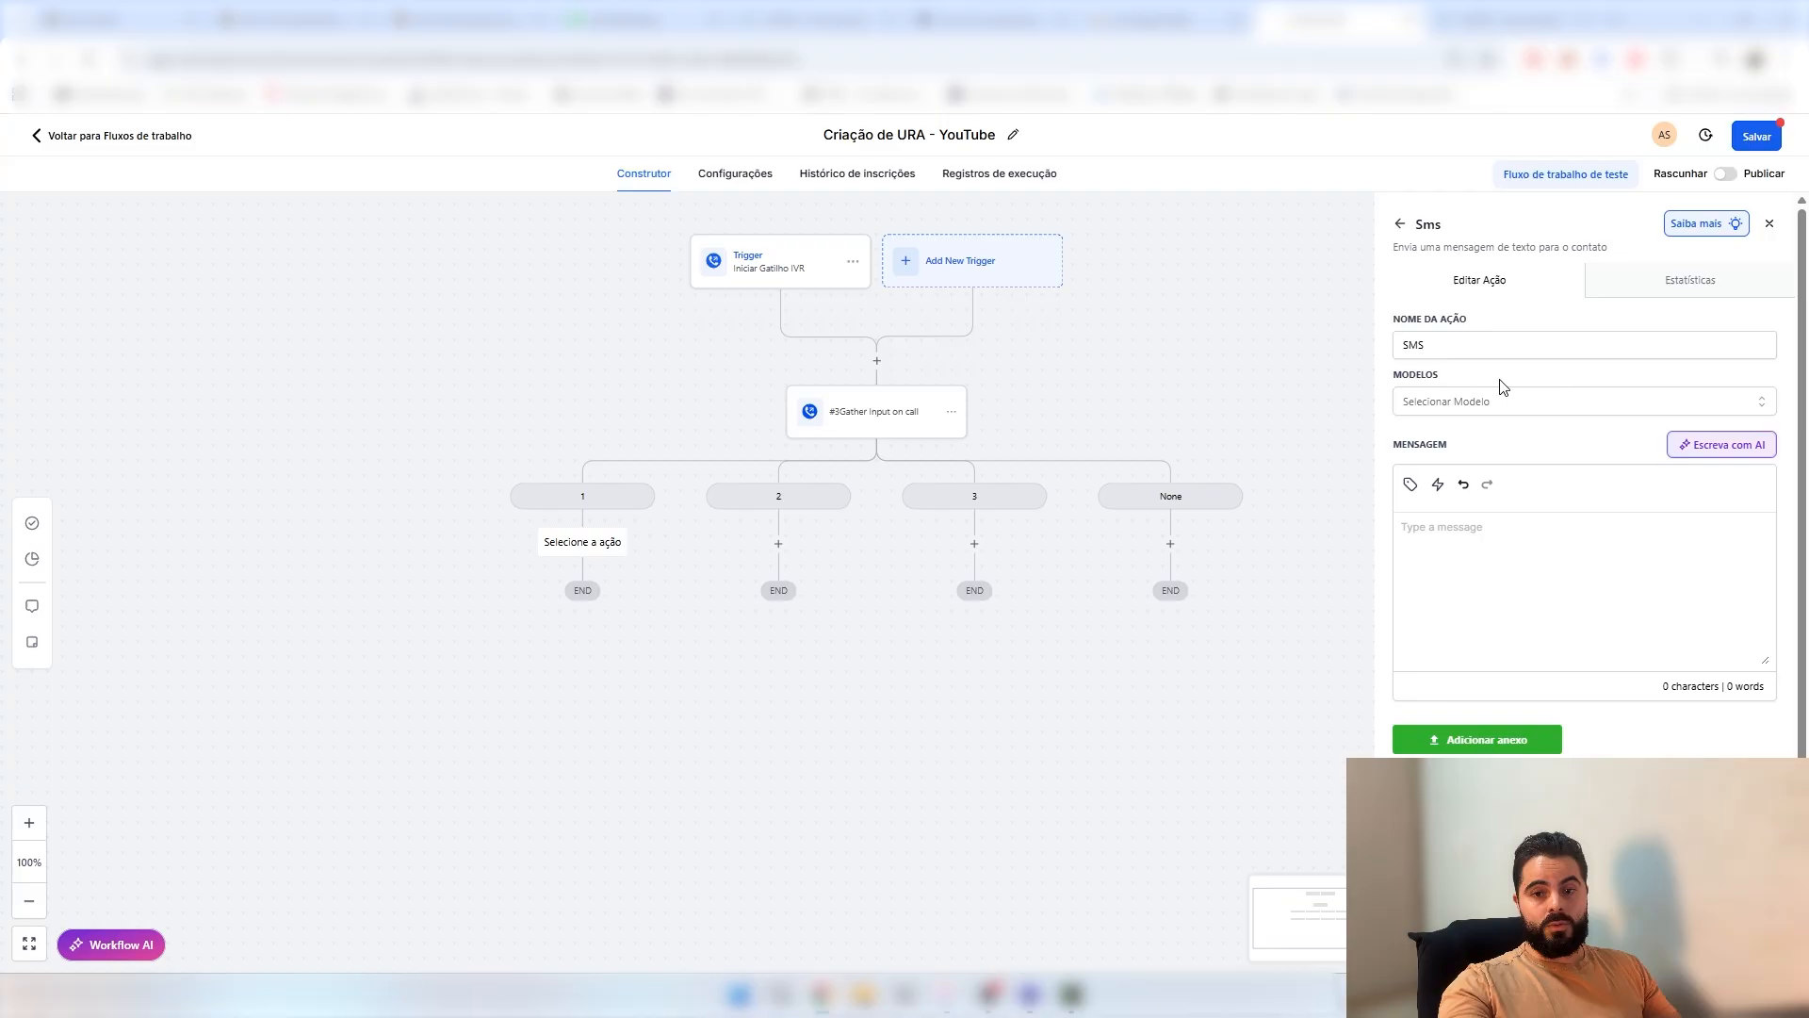
double_click(1506, 343)
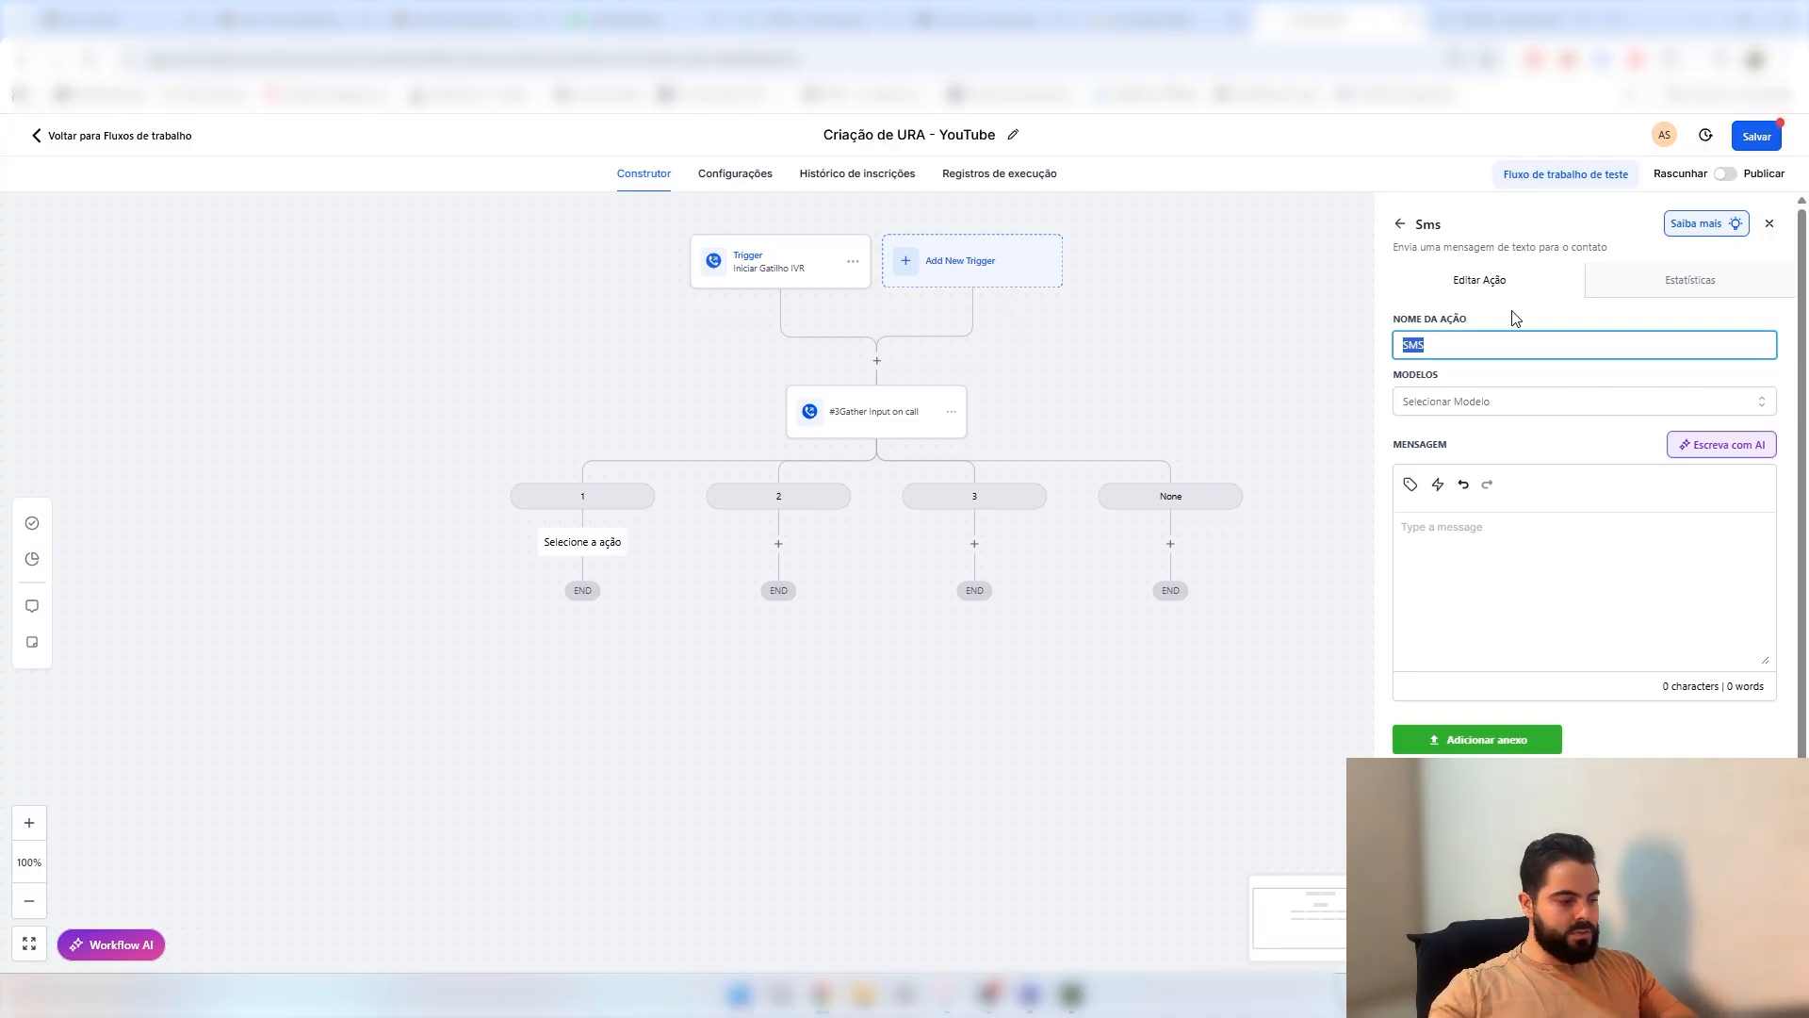
type("WhatsAp")
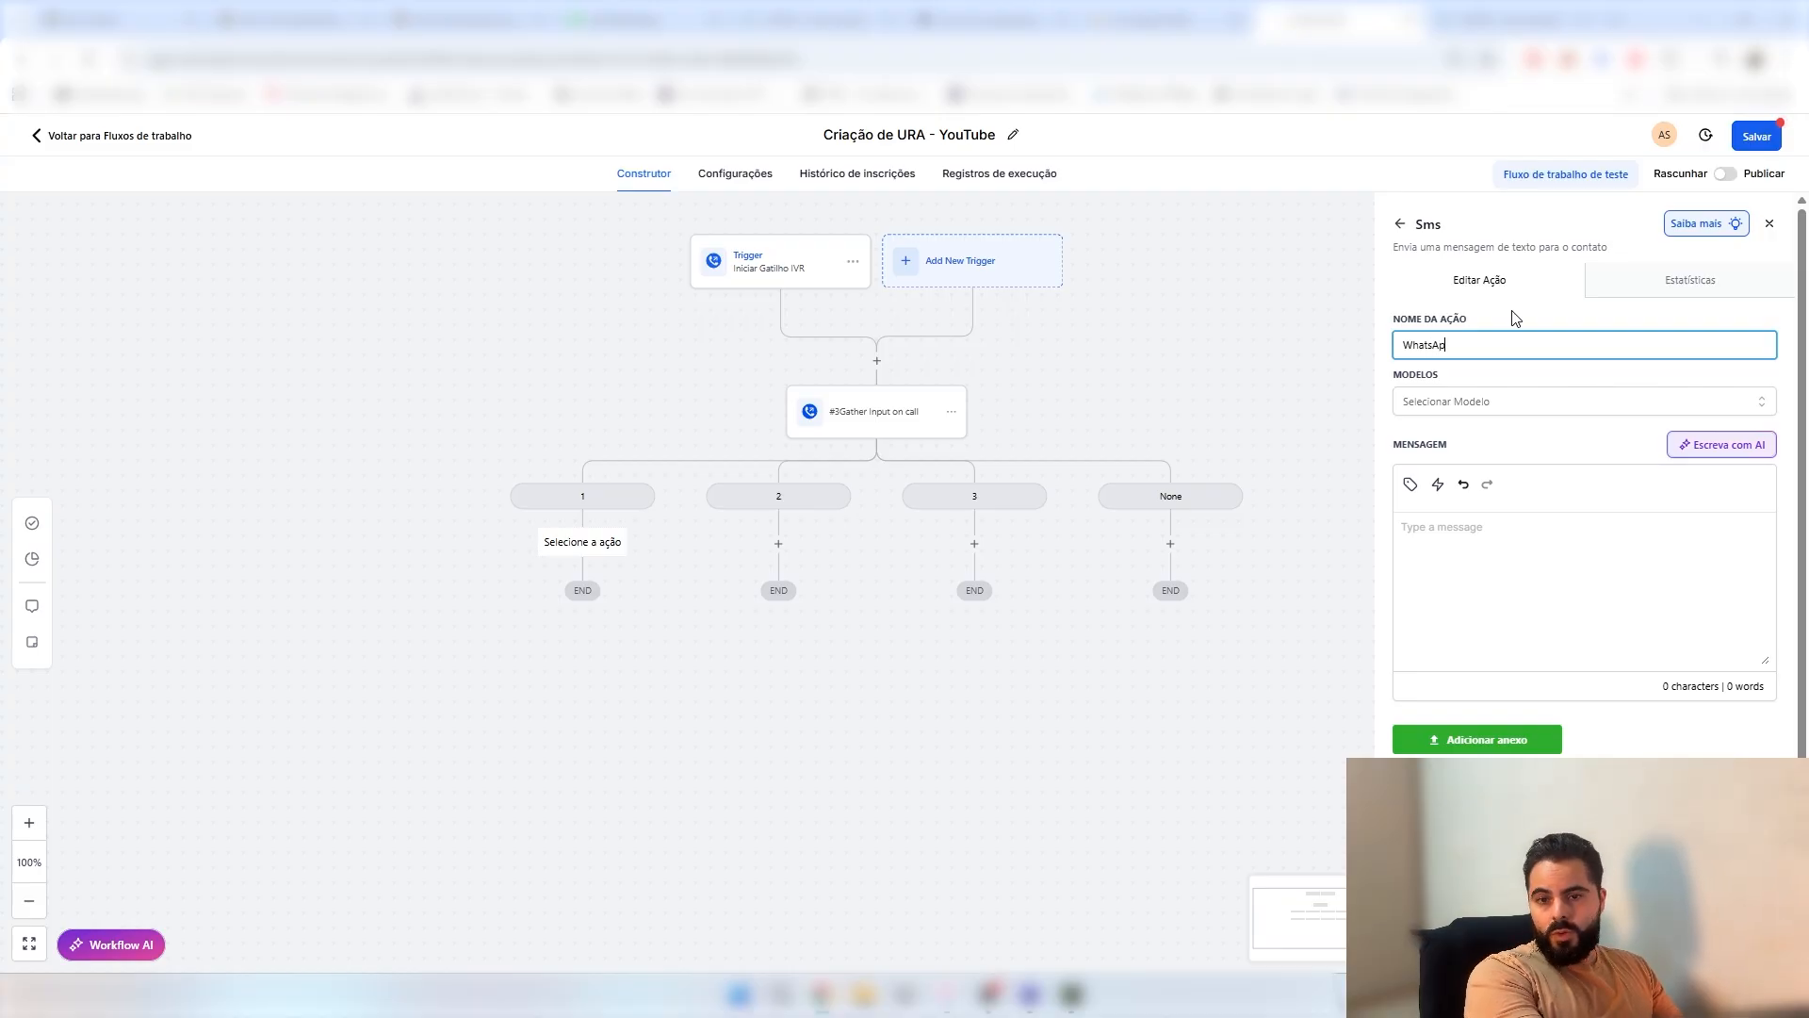
type("p")
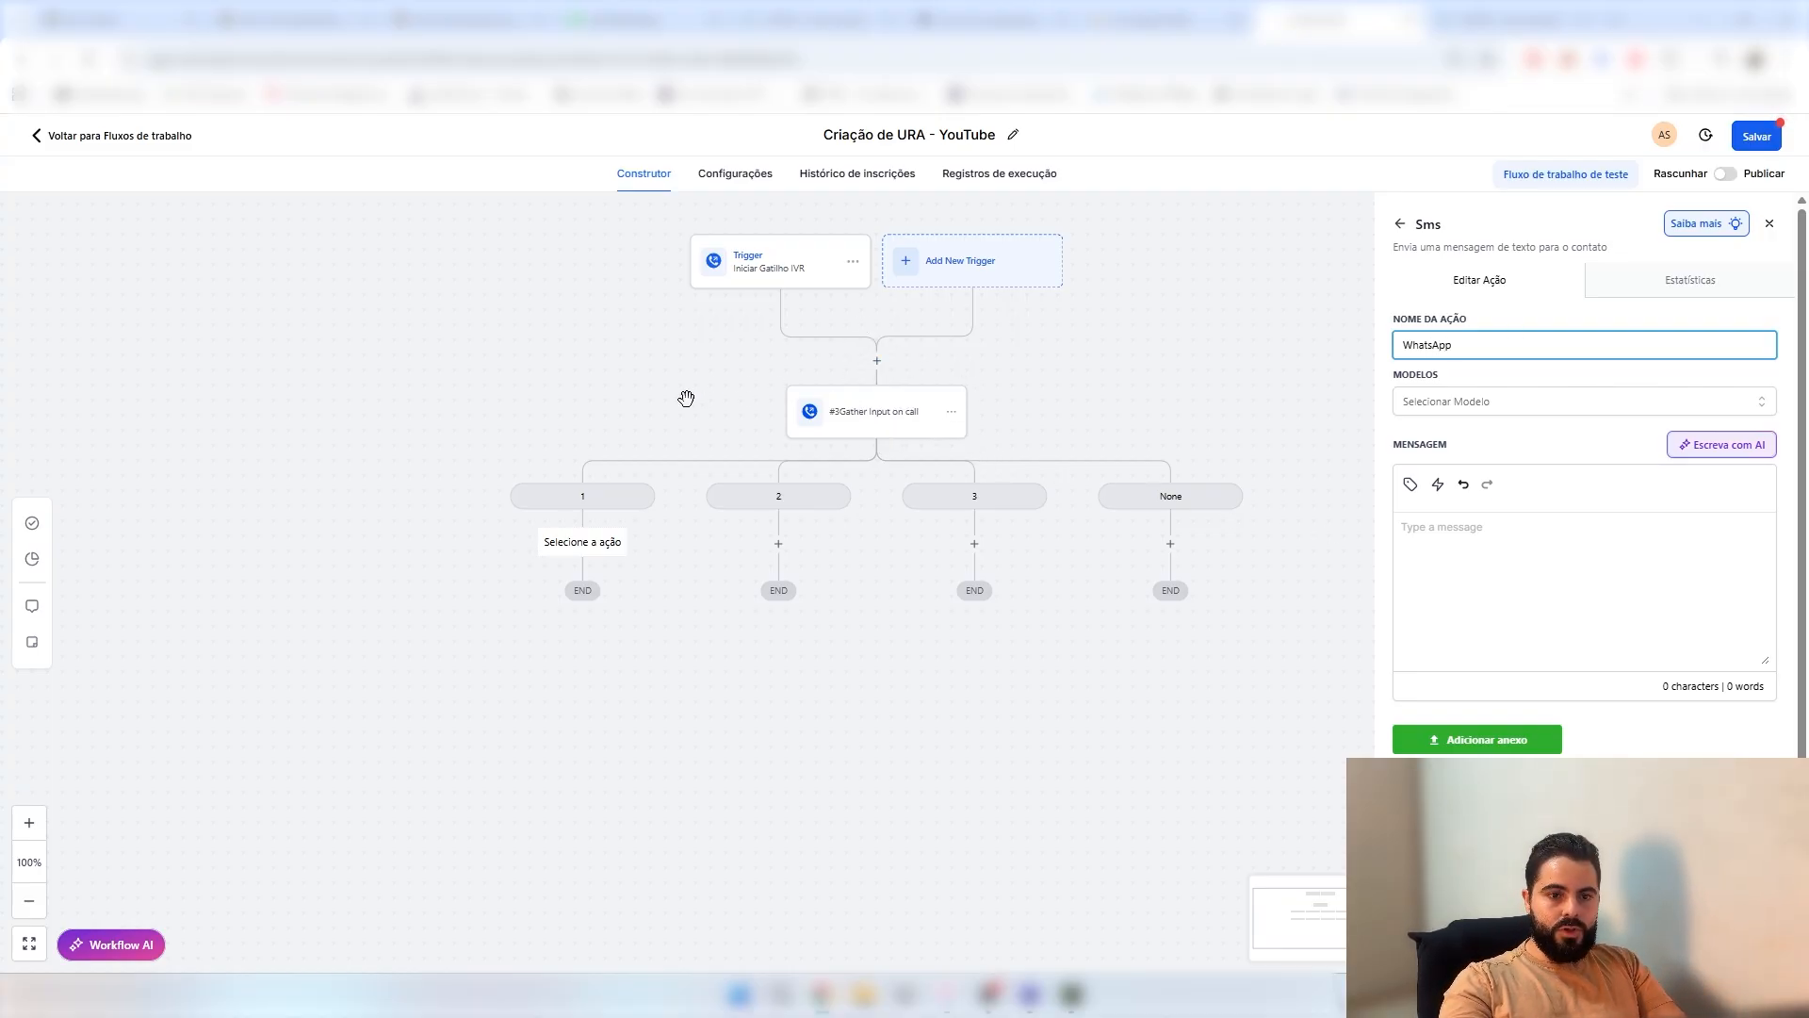
- Write the message "Olá, bom diaa!! recebemos sua ligação aqui e você disse que quer continuar via whatsapp" and save the action
left_click(1517, 599)
type("Olá")
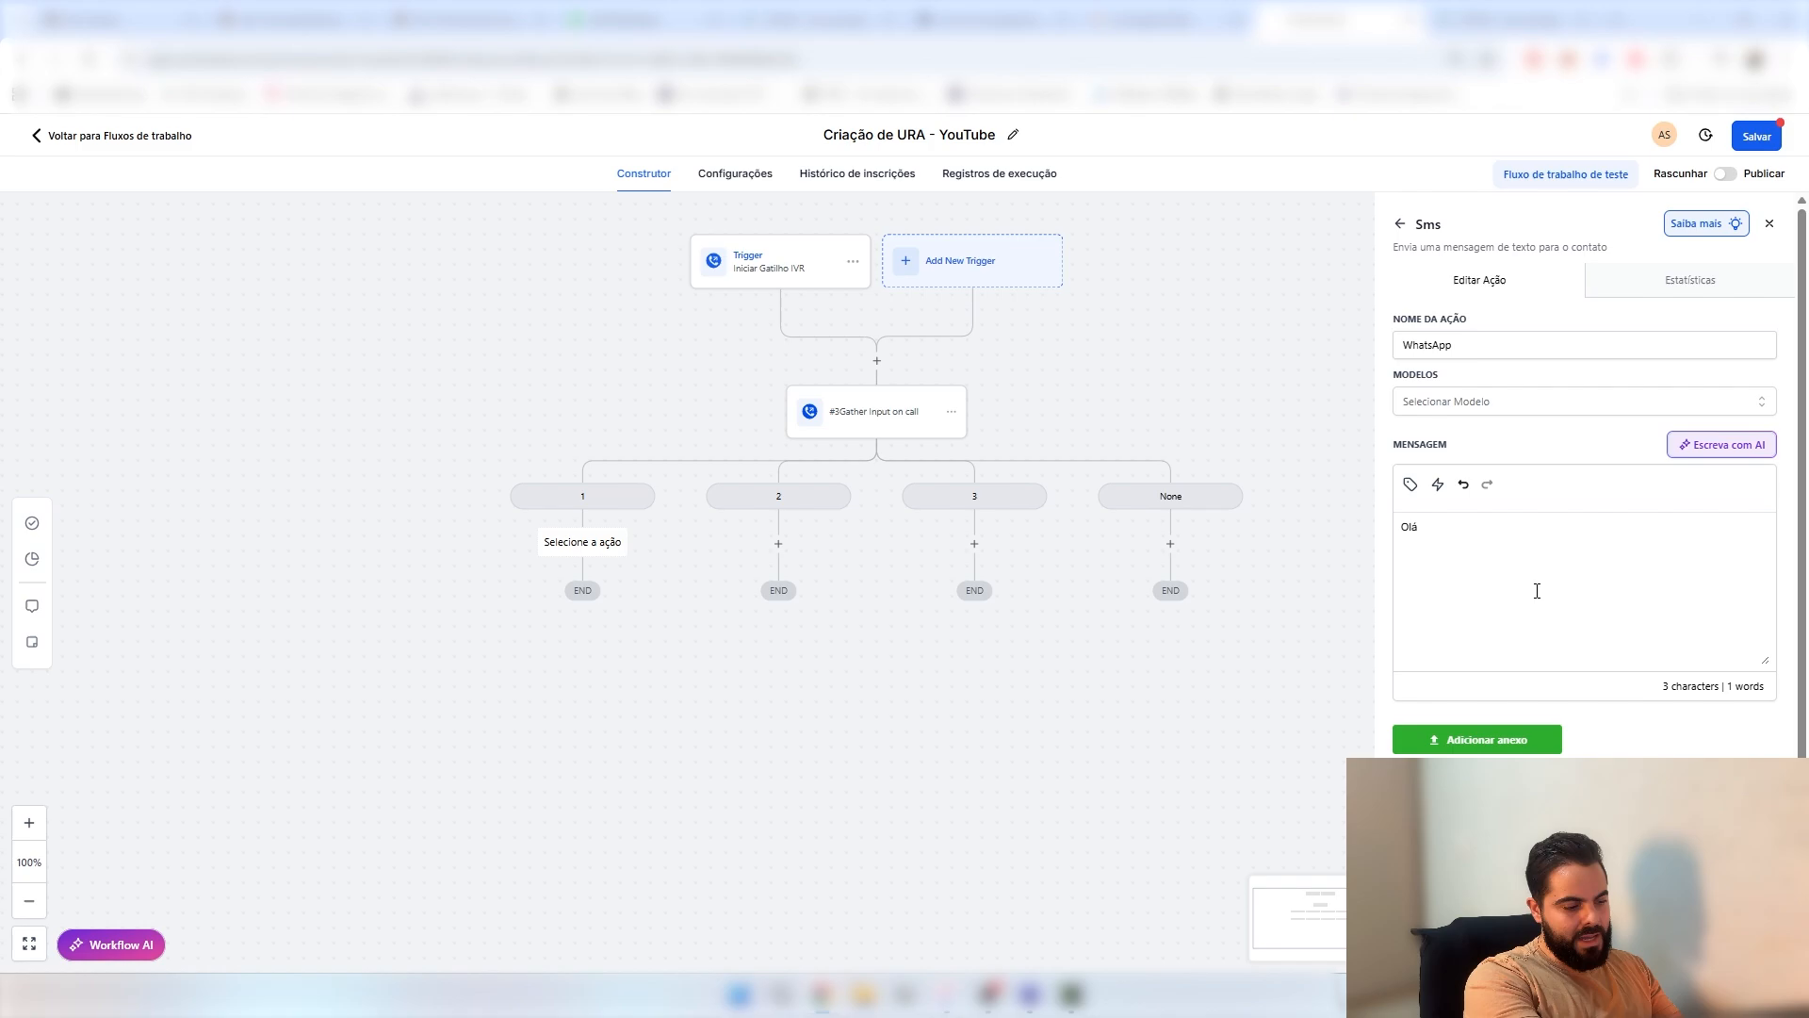
type(", bom diaa!!")
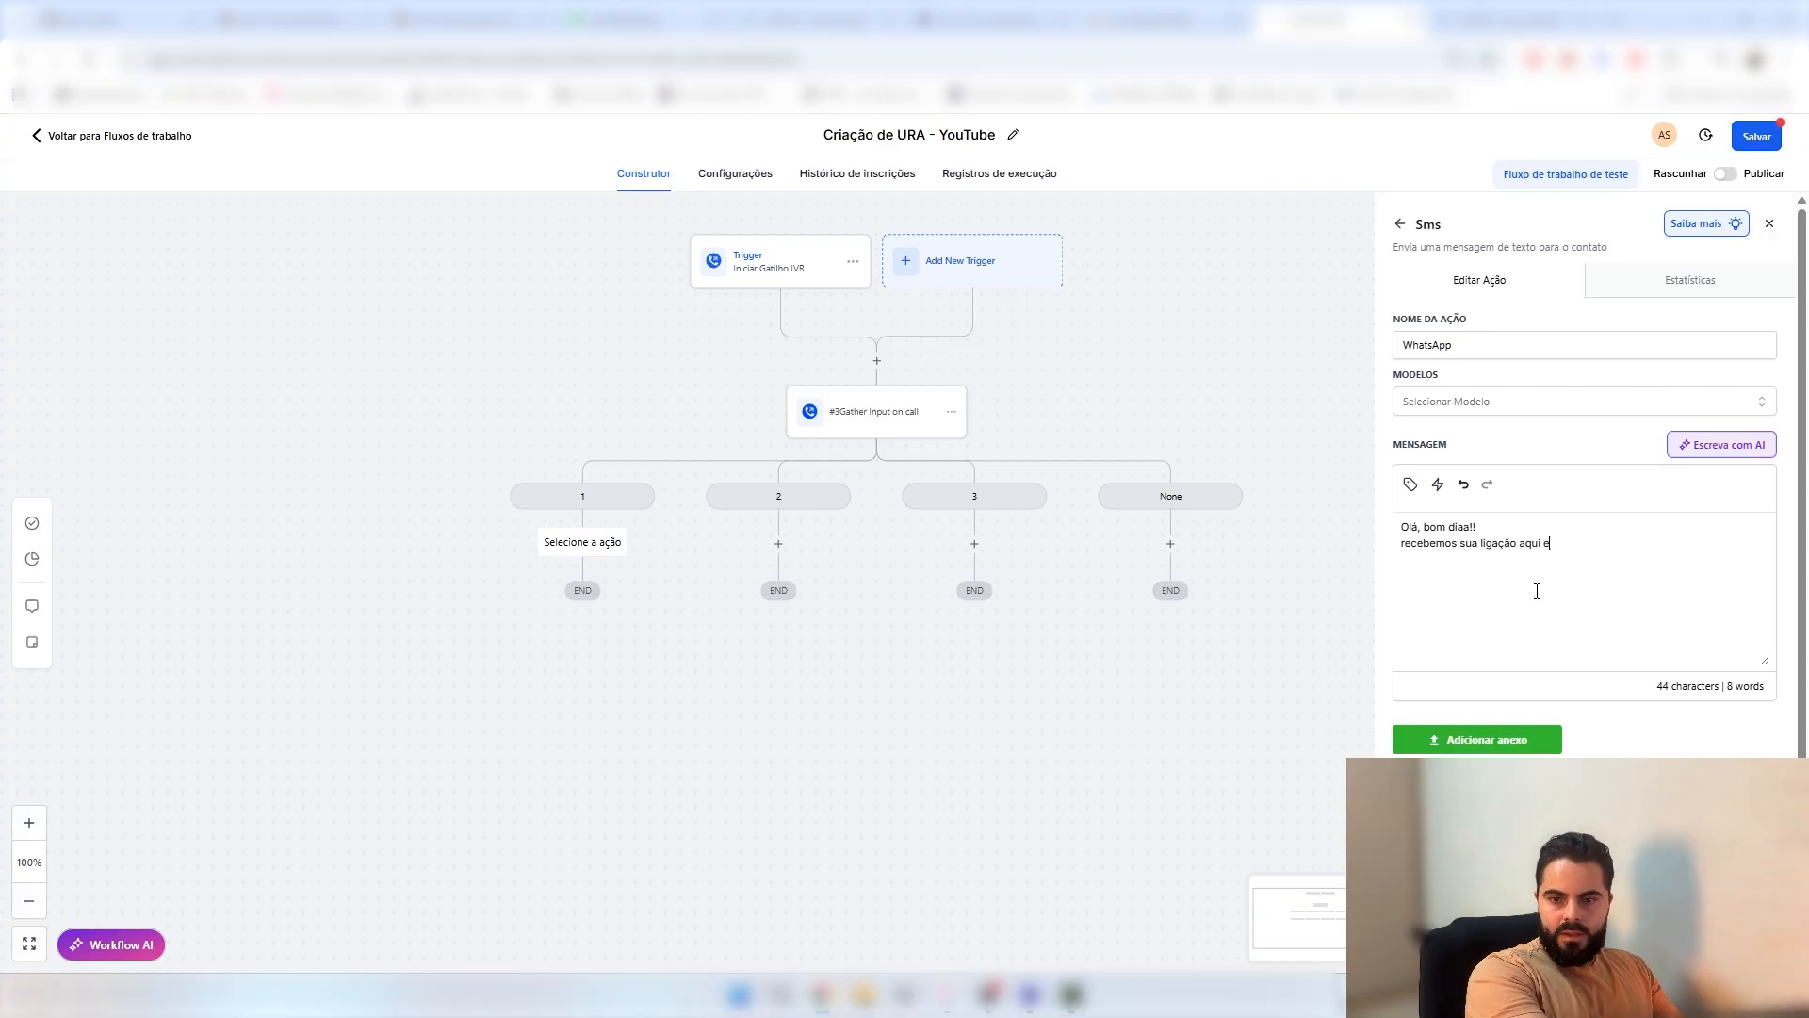
type("ê disse que")
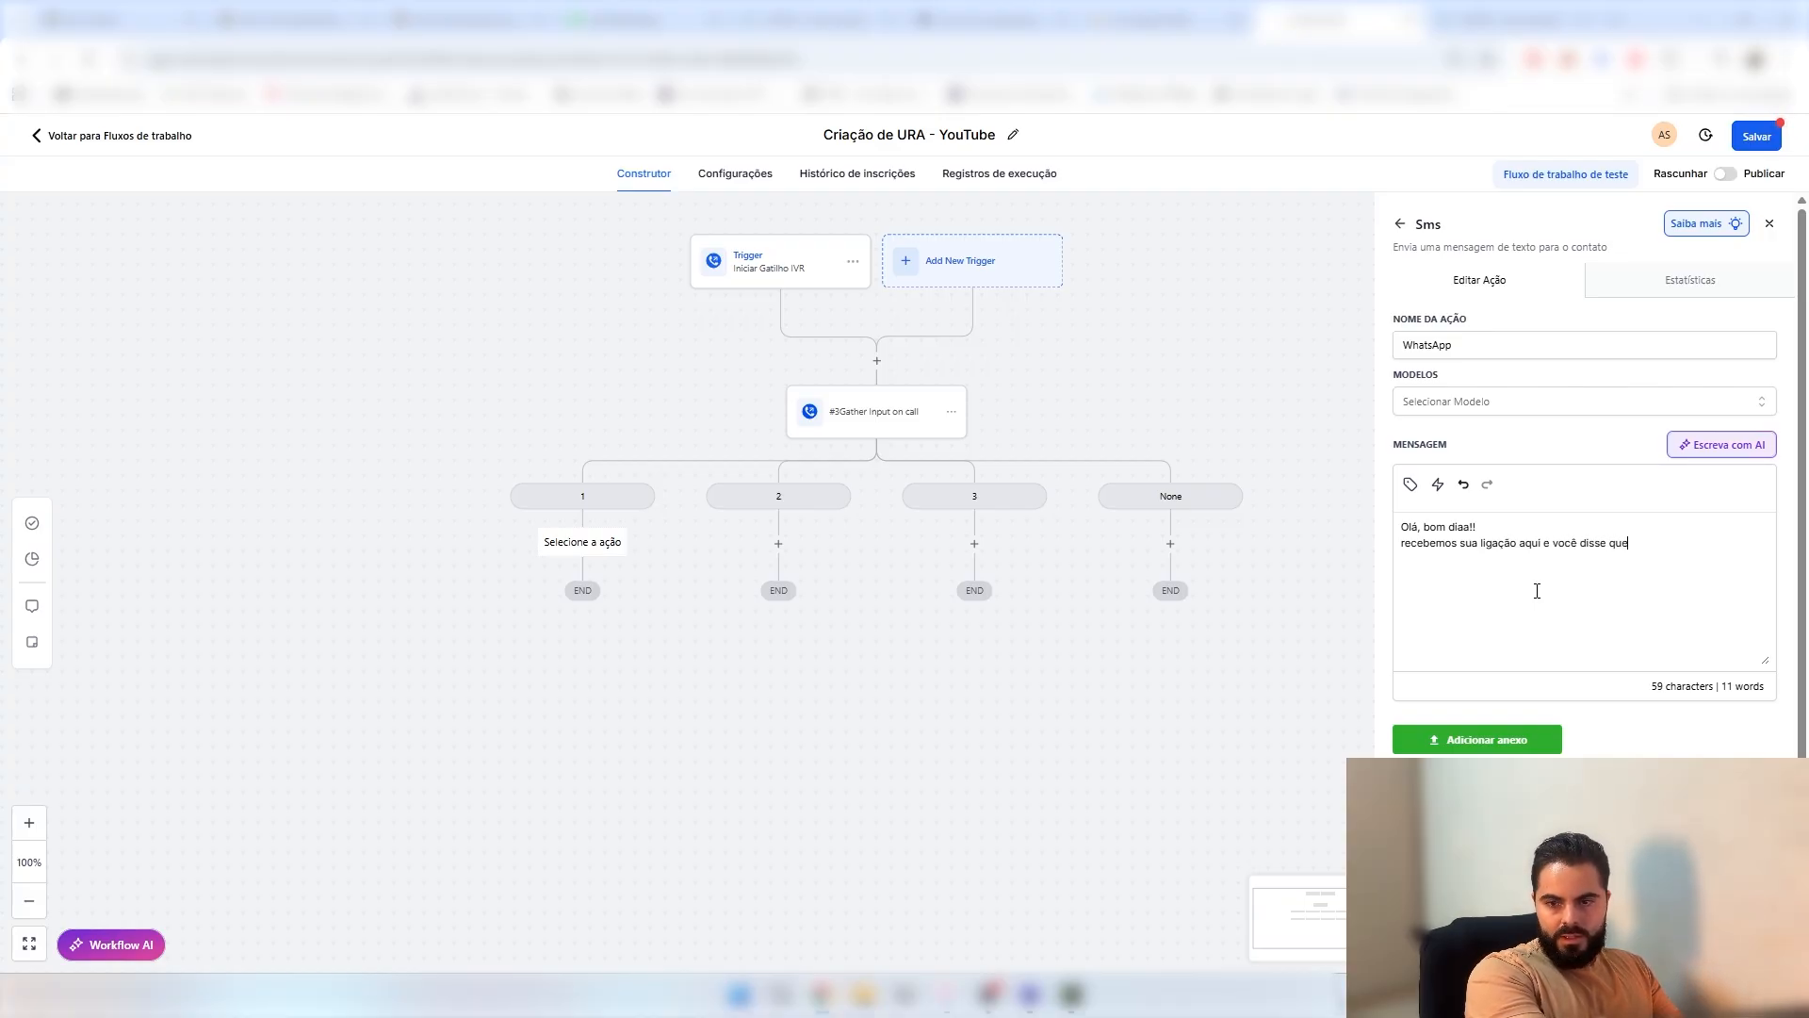
type(" quer continuar via wha")
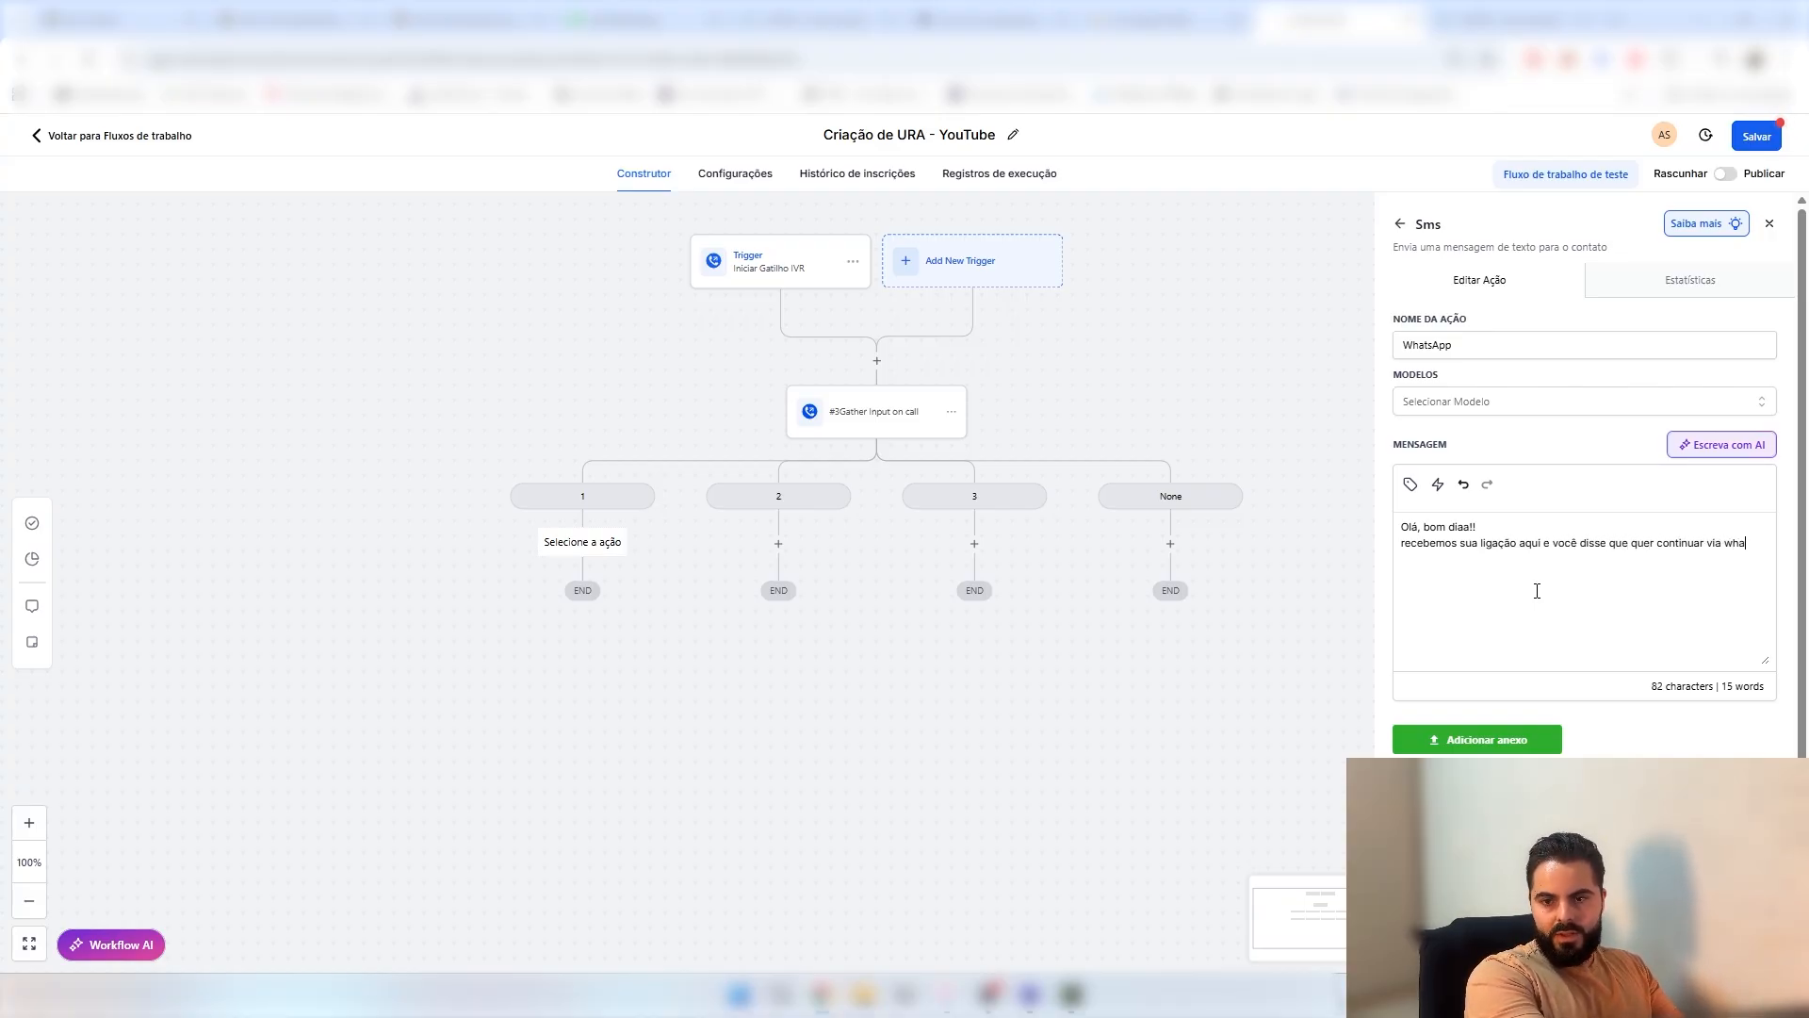
type("pp")
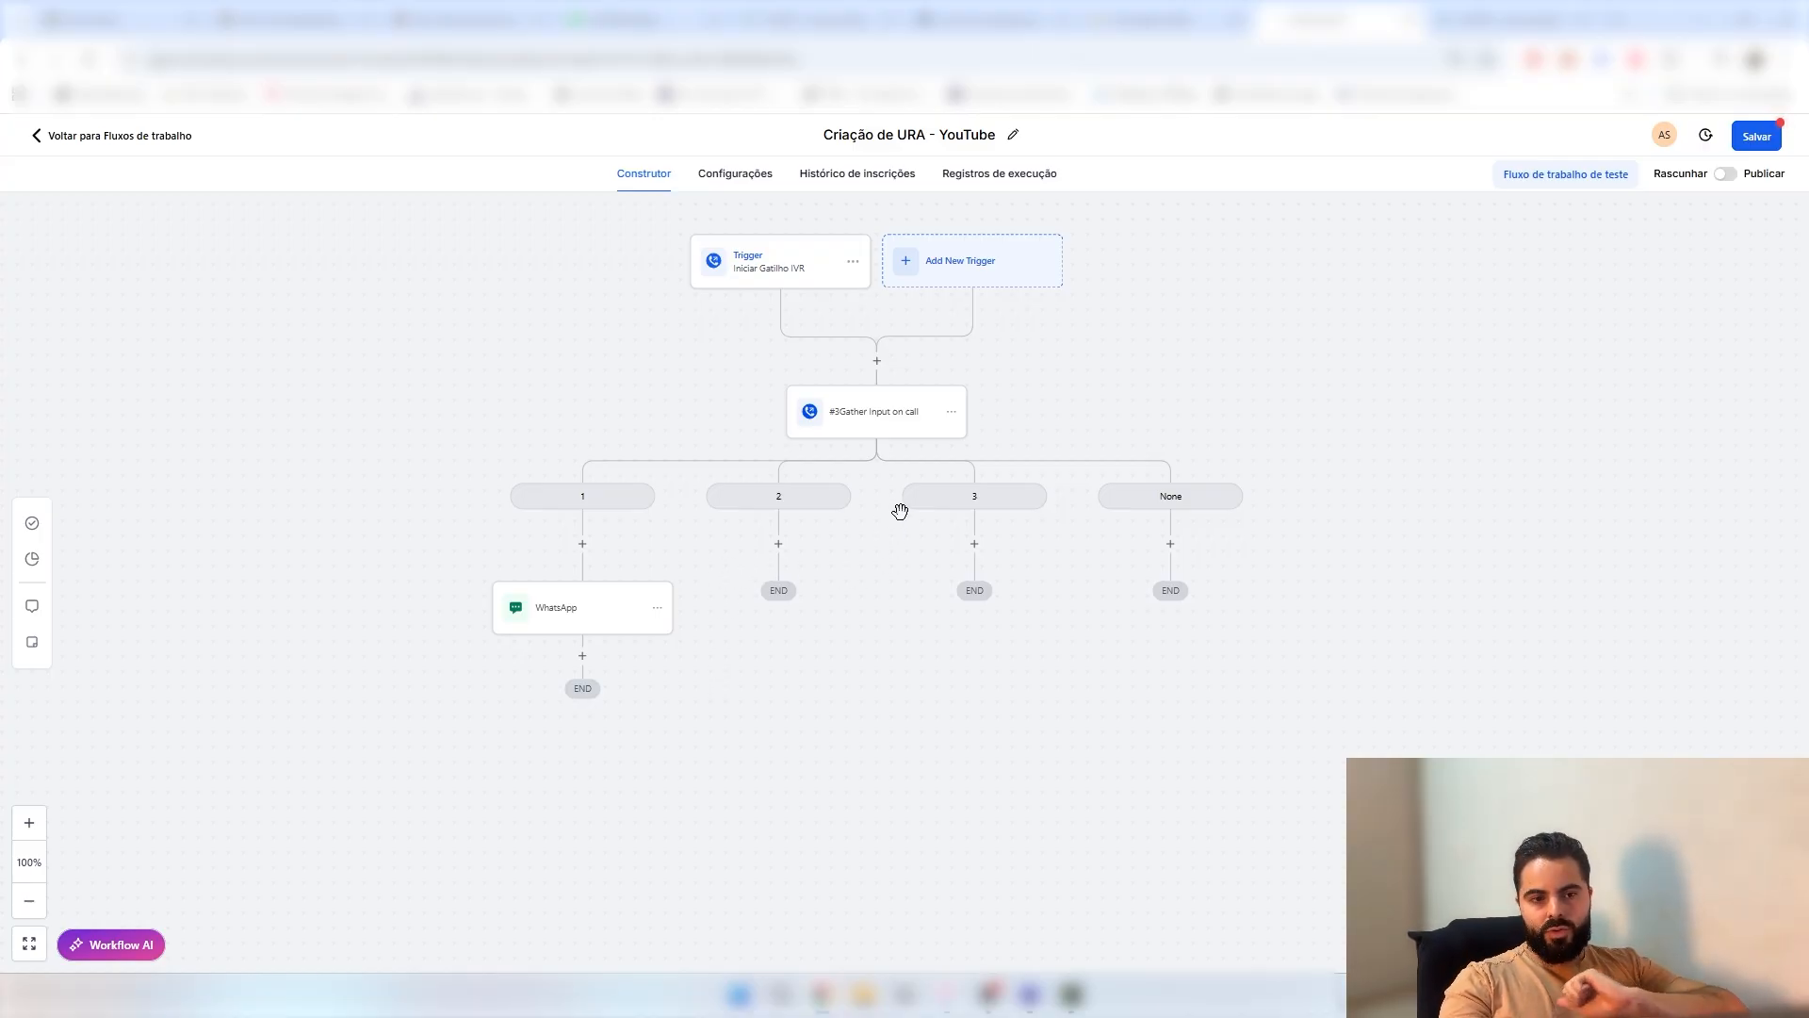
- Add a create-or-update opportunity action under branch 2, using the CS pipeline and the Entrada stage
left_click(779, 543)
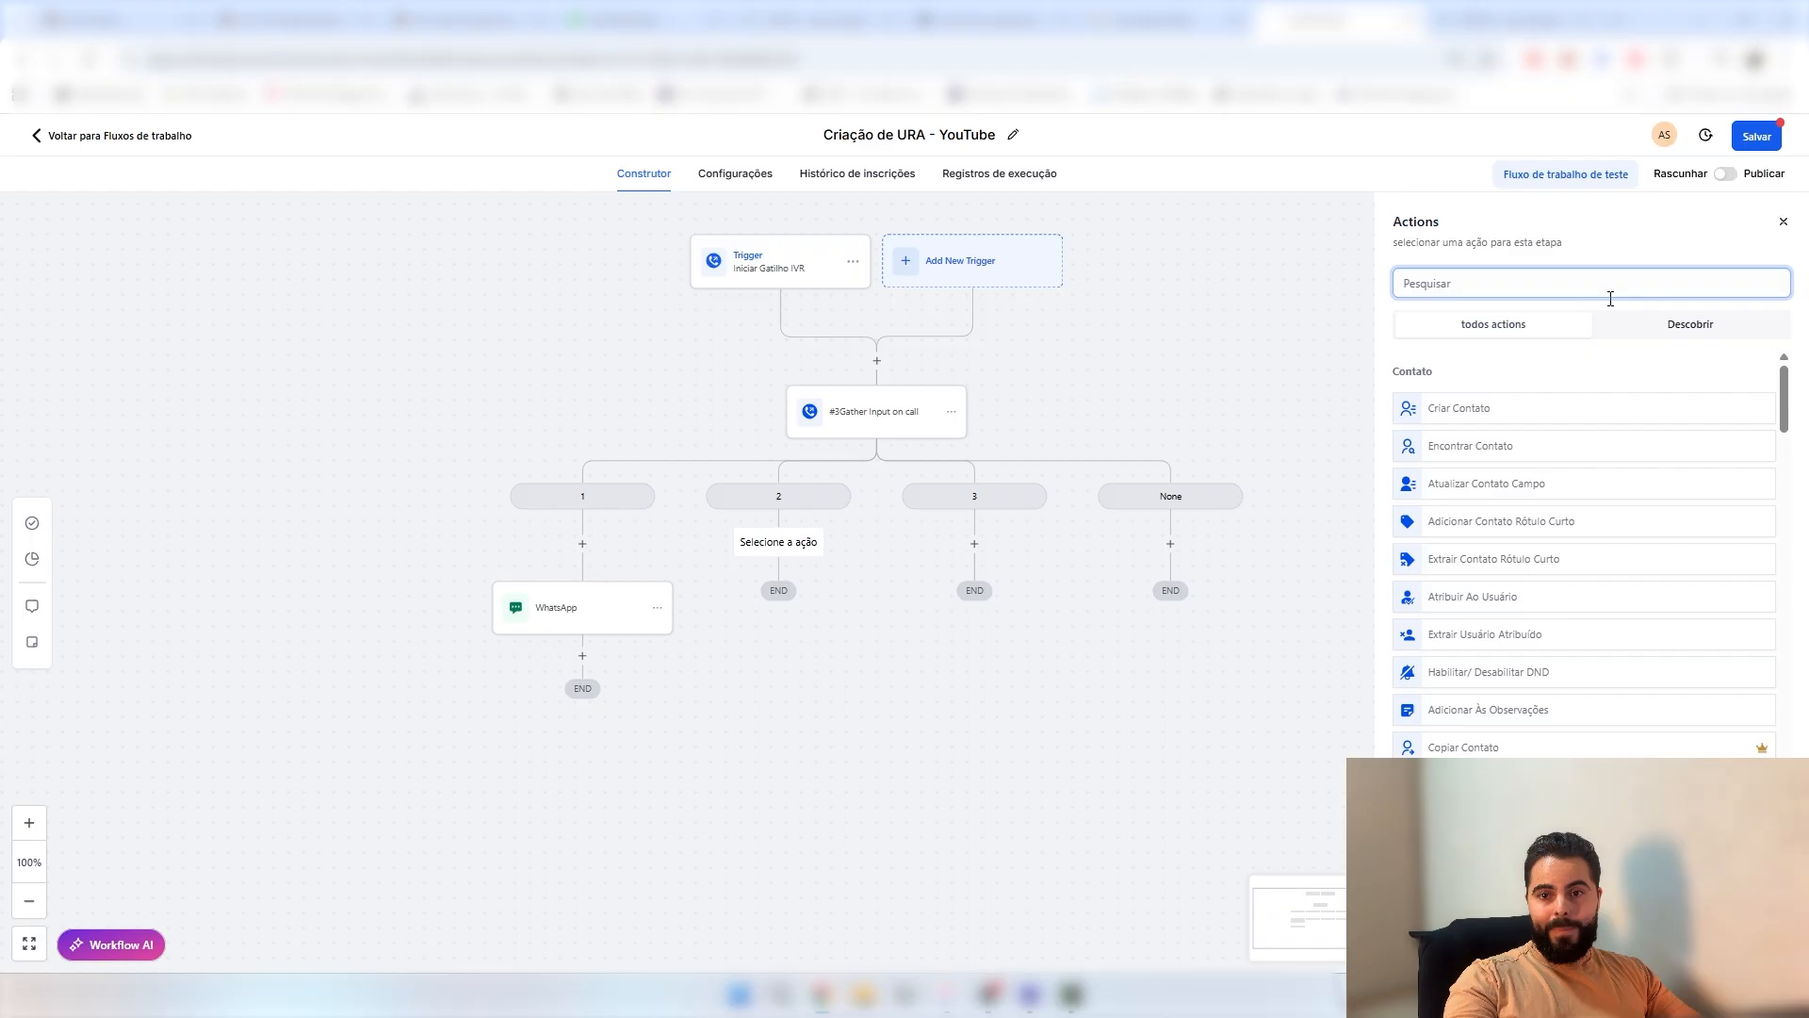
type("op")
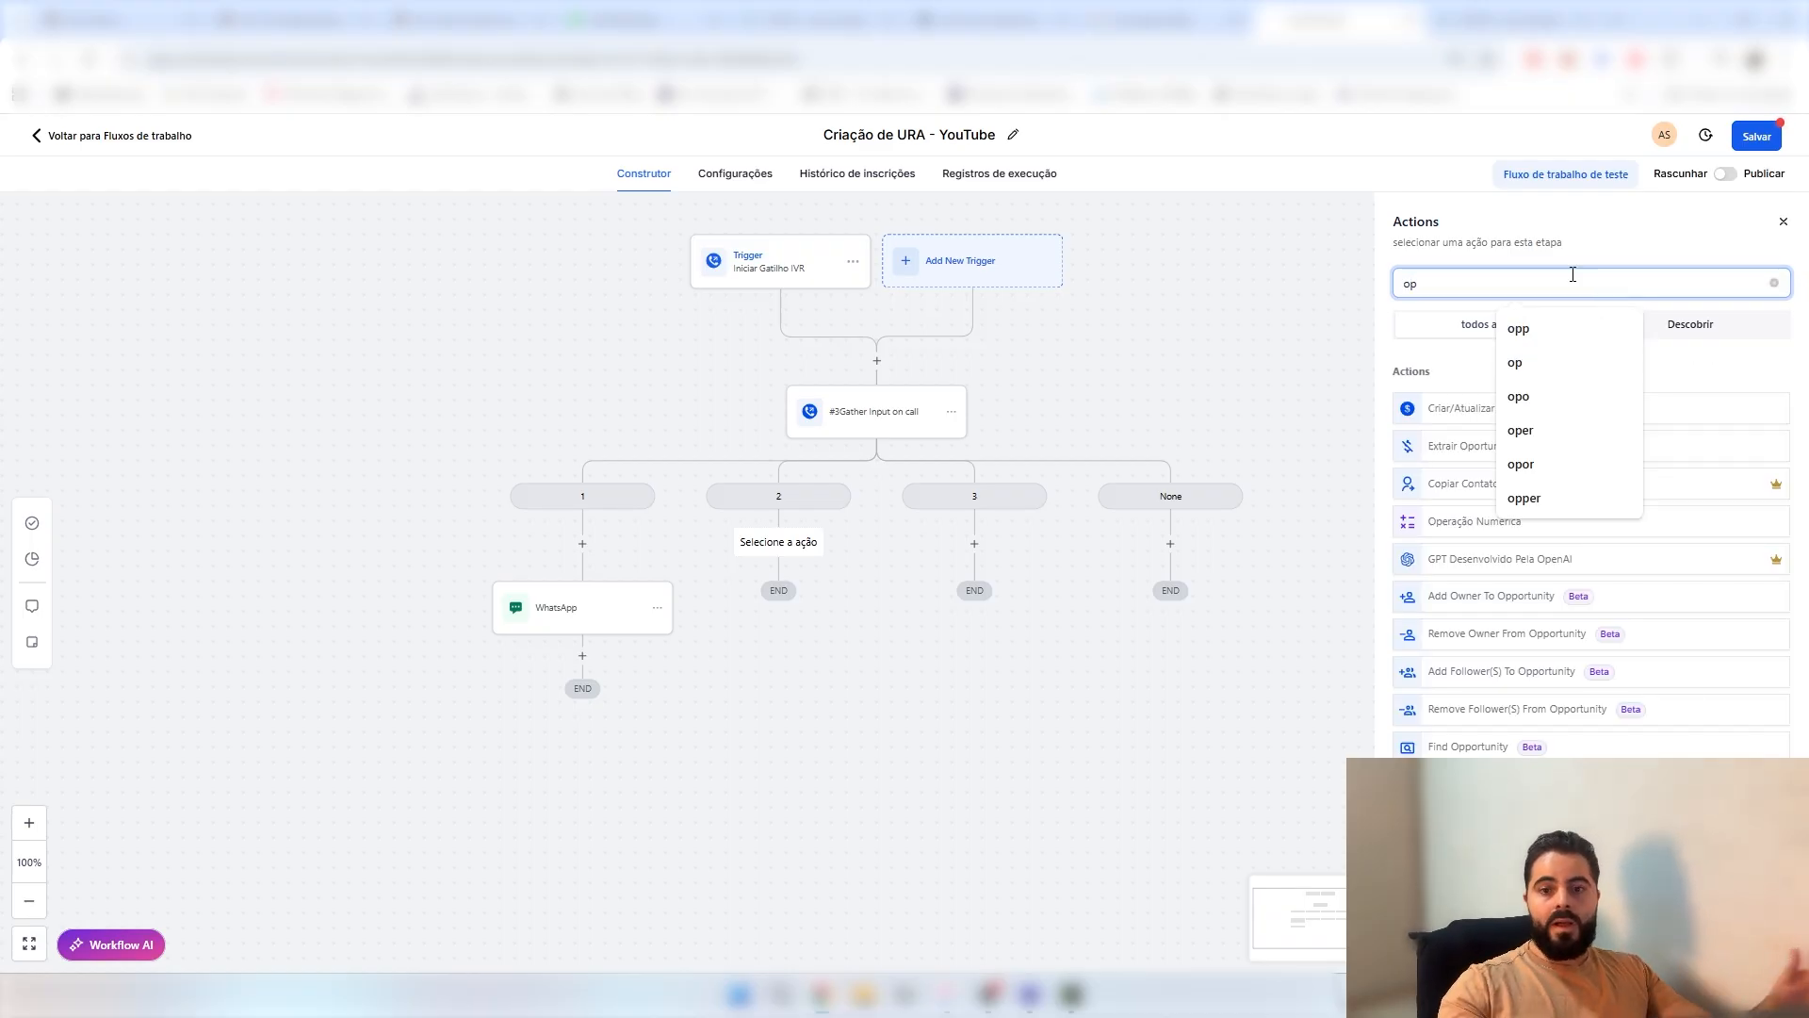
left_click(1460, 408)
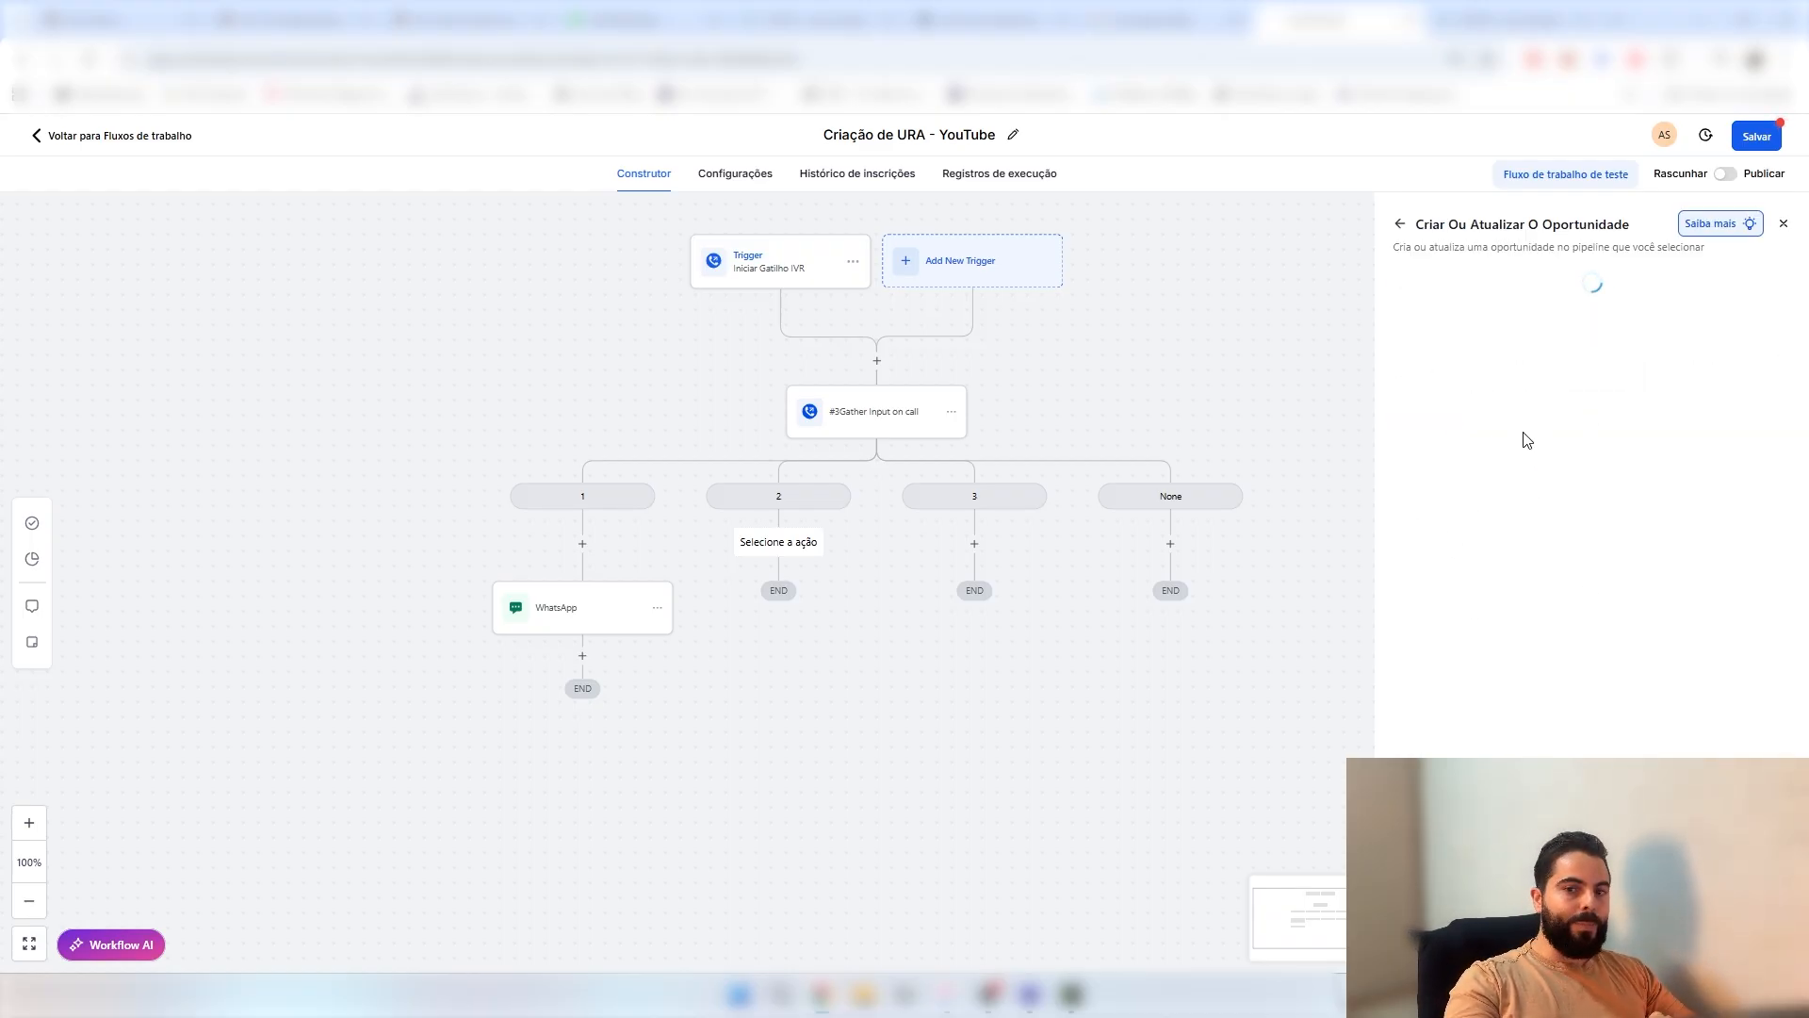
left_click(1461, 481)
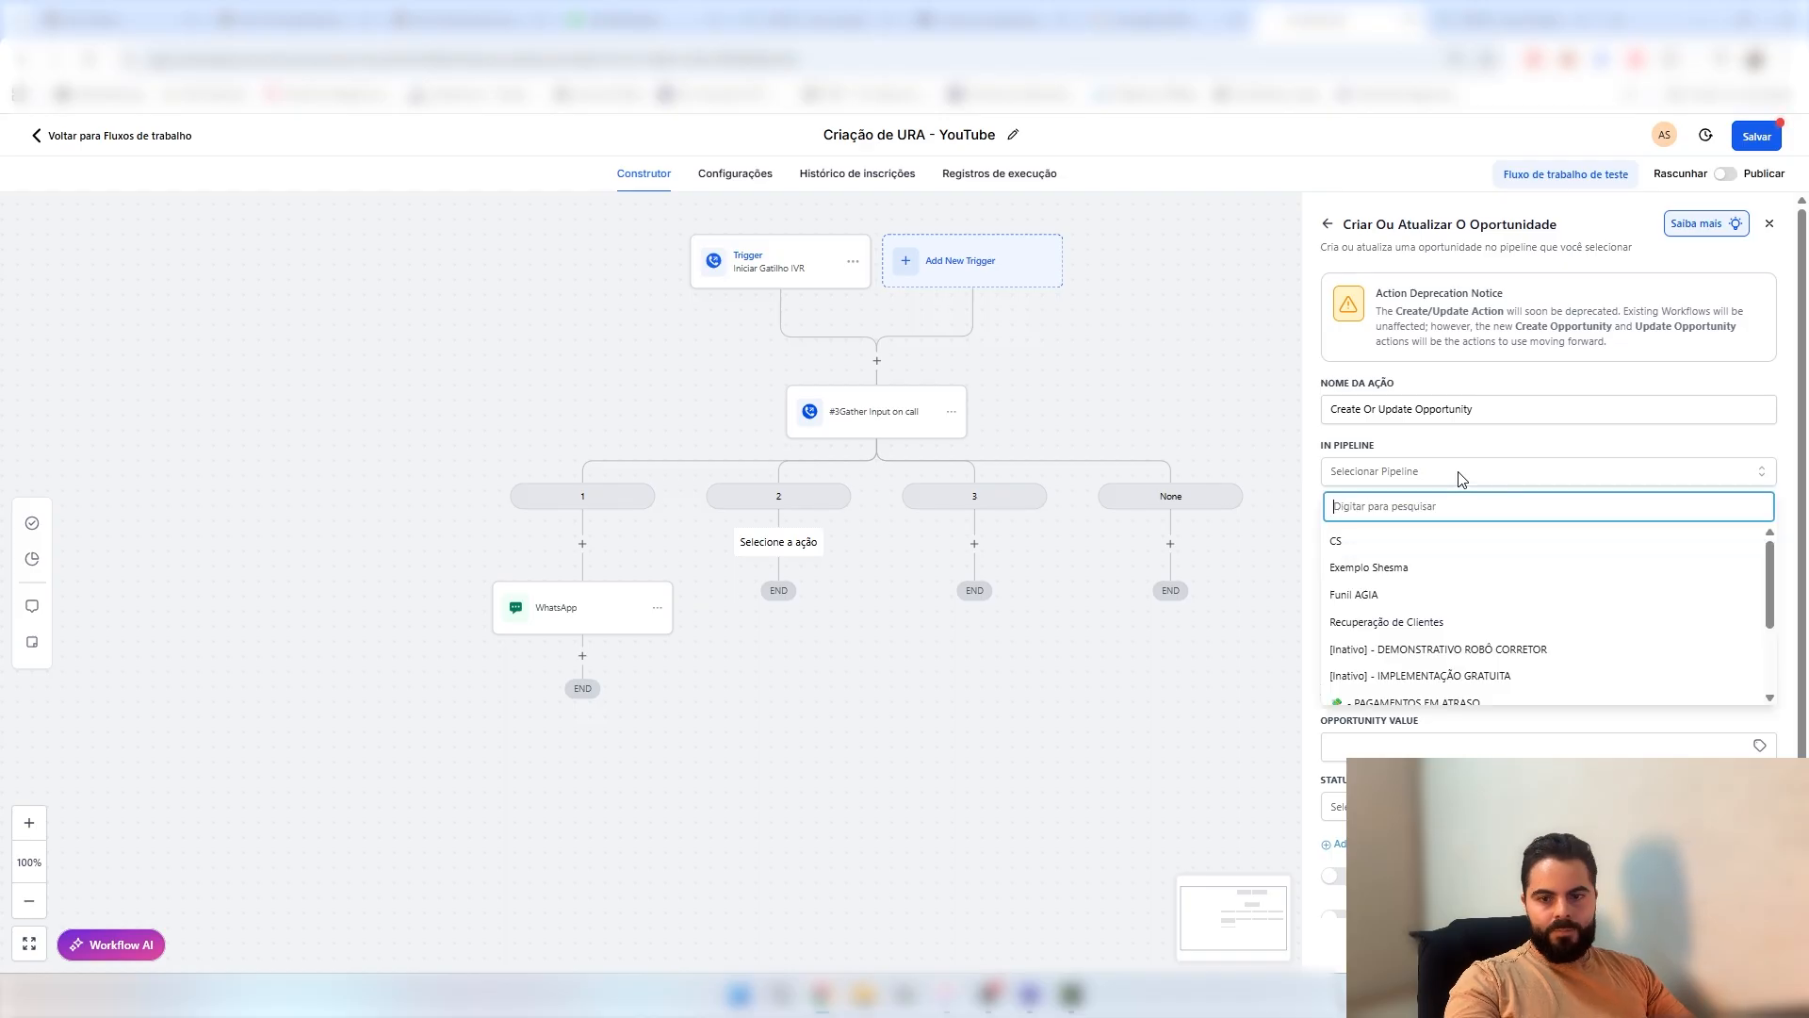
left_click(1478, 532)
left_click(1486, 538)
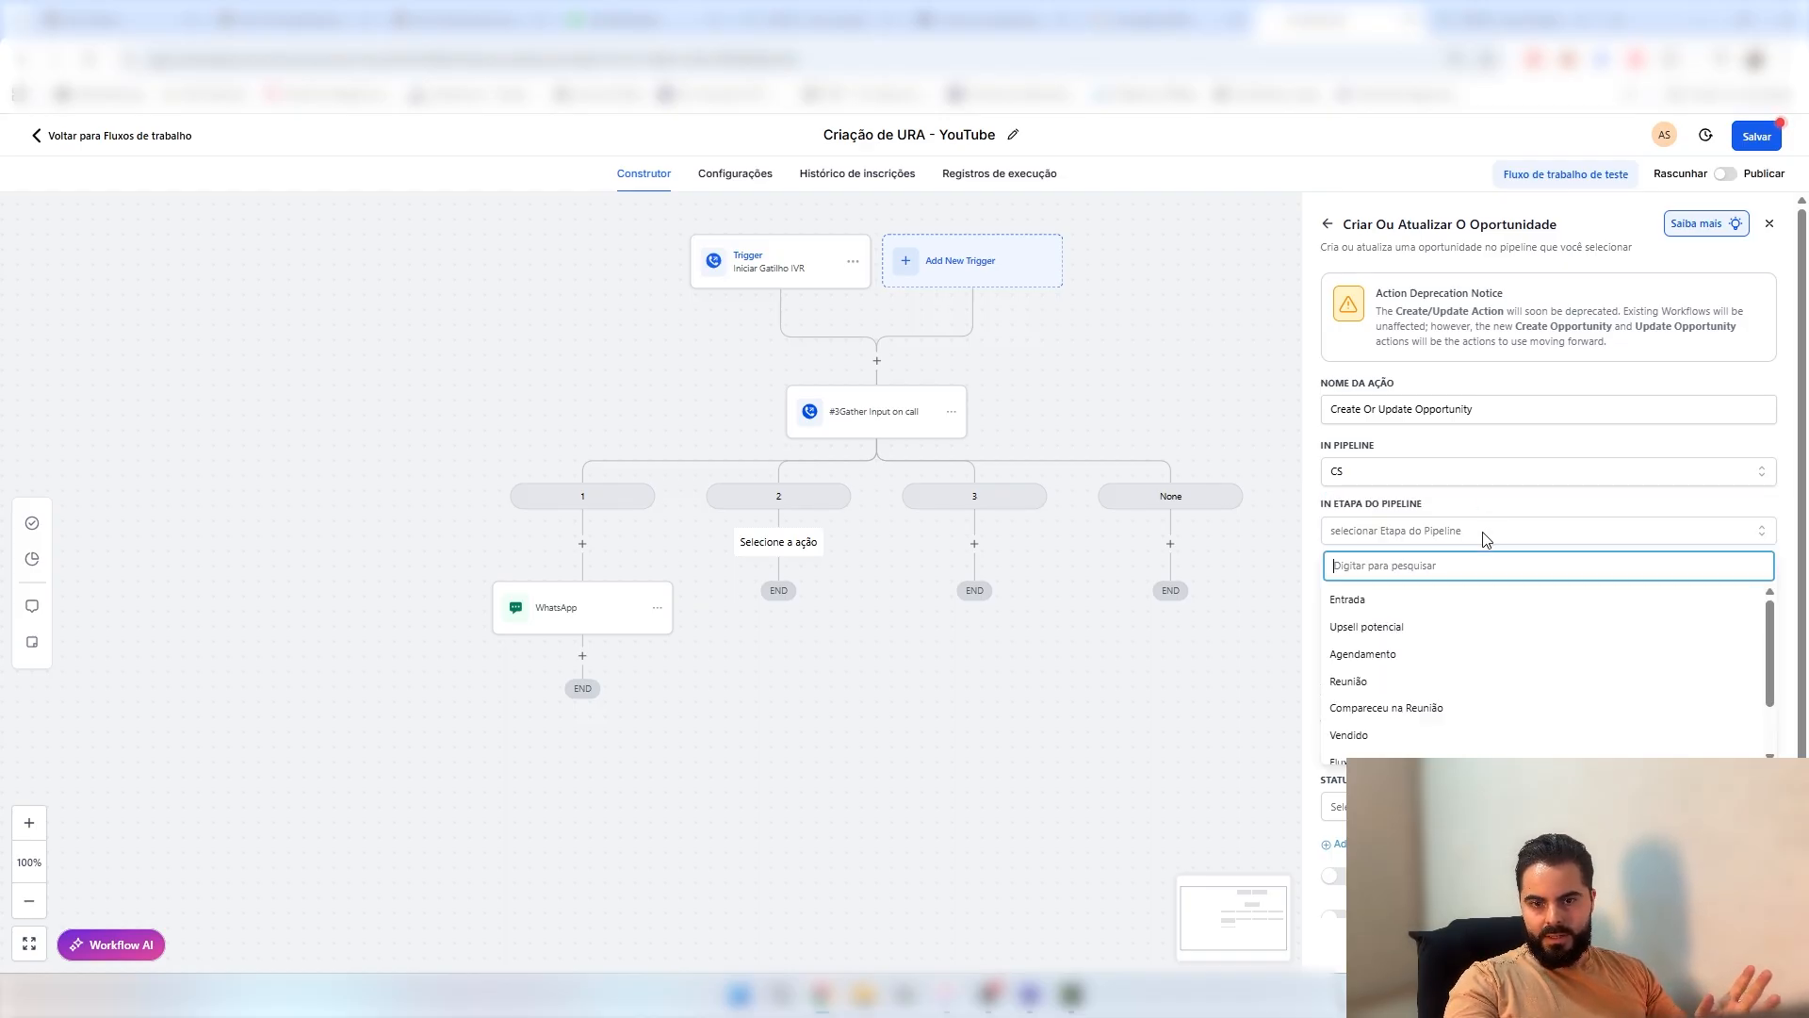
left_click(1434, 600)
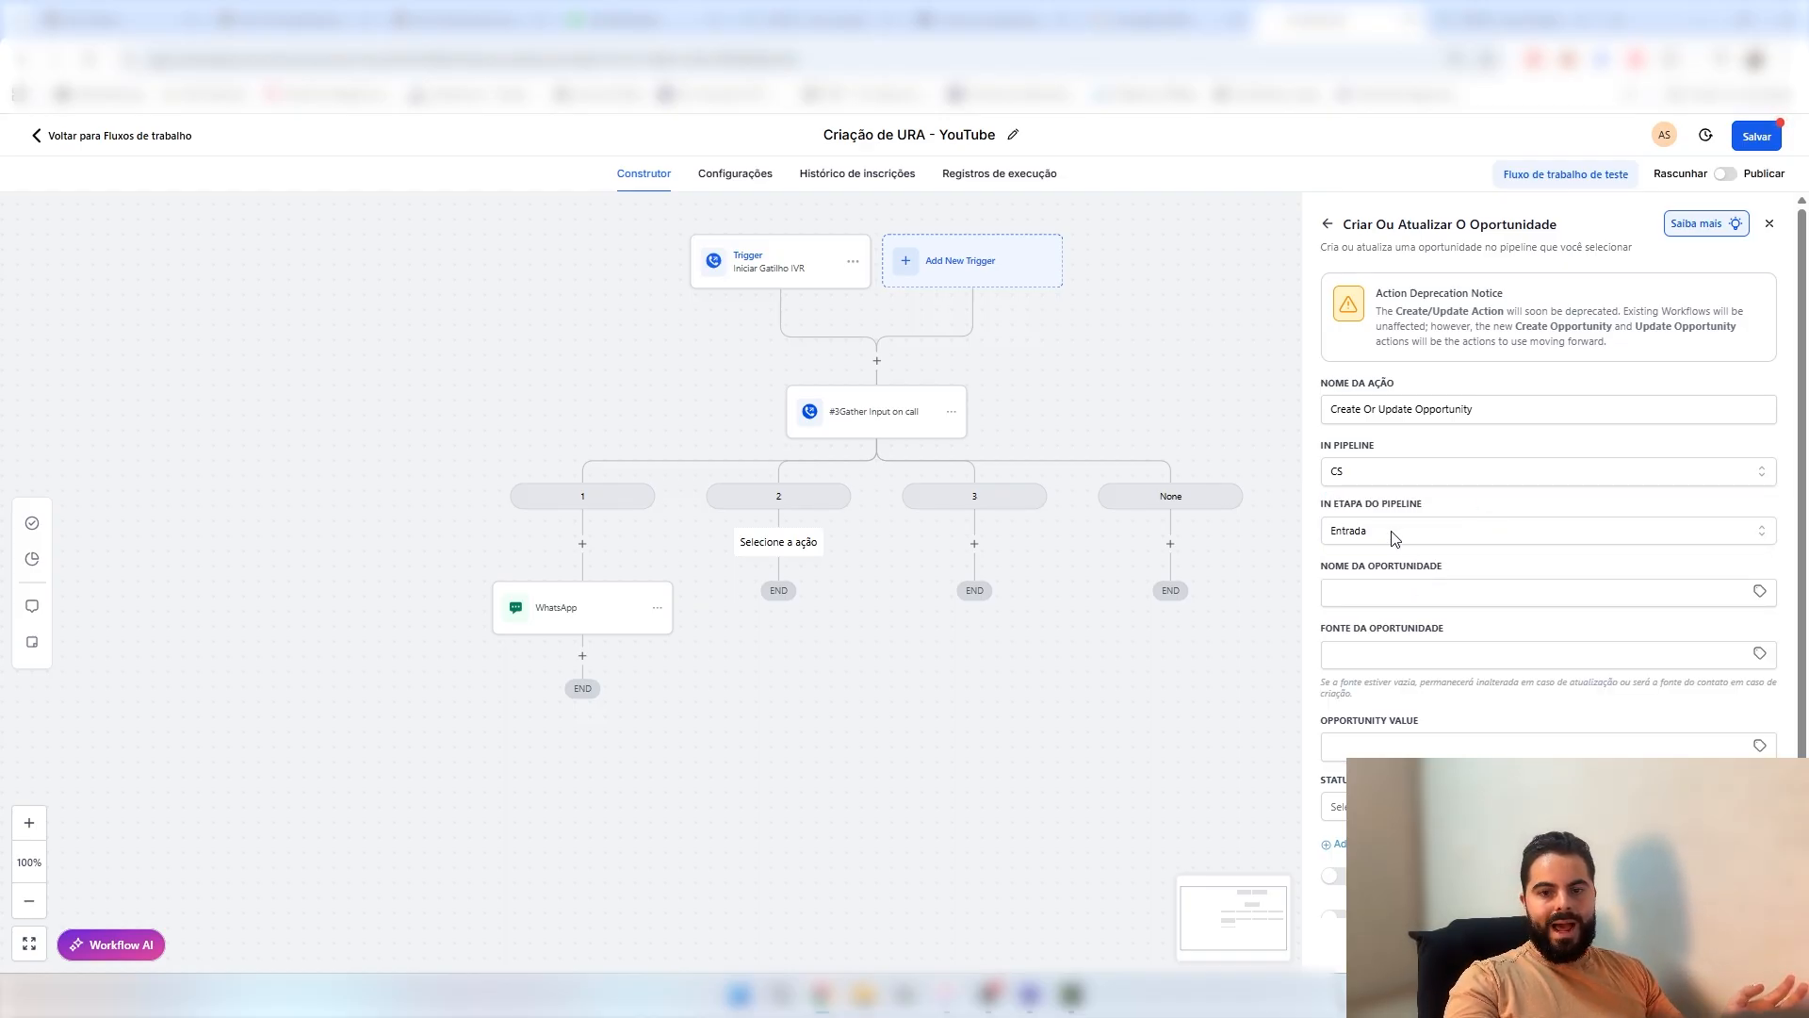
- Set the opportunity name to the contact's phone variable {{contact.phone}} and save the action
left_click(1430, 586)
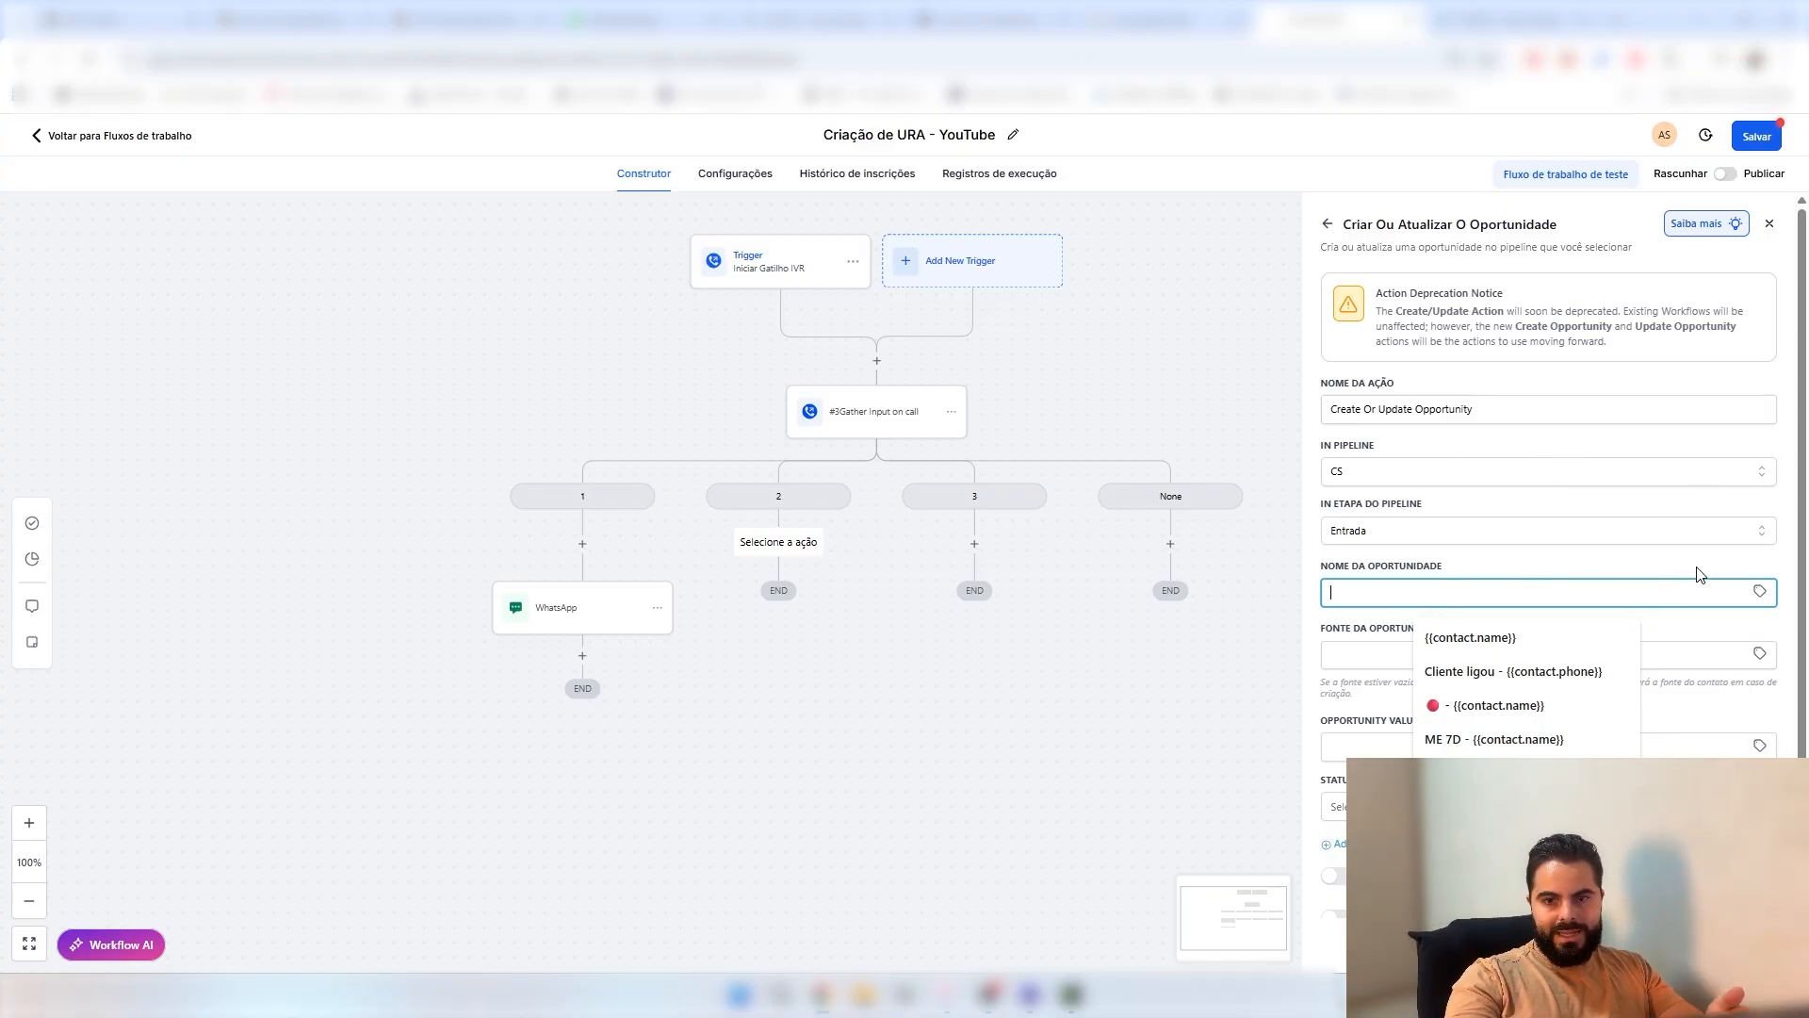
left_click(1759, 591)
left_click(1696, 638)
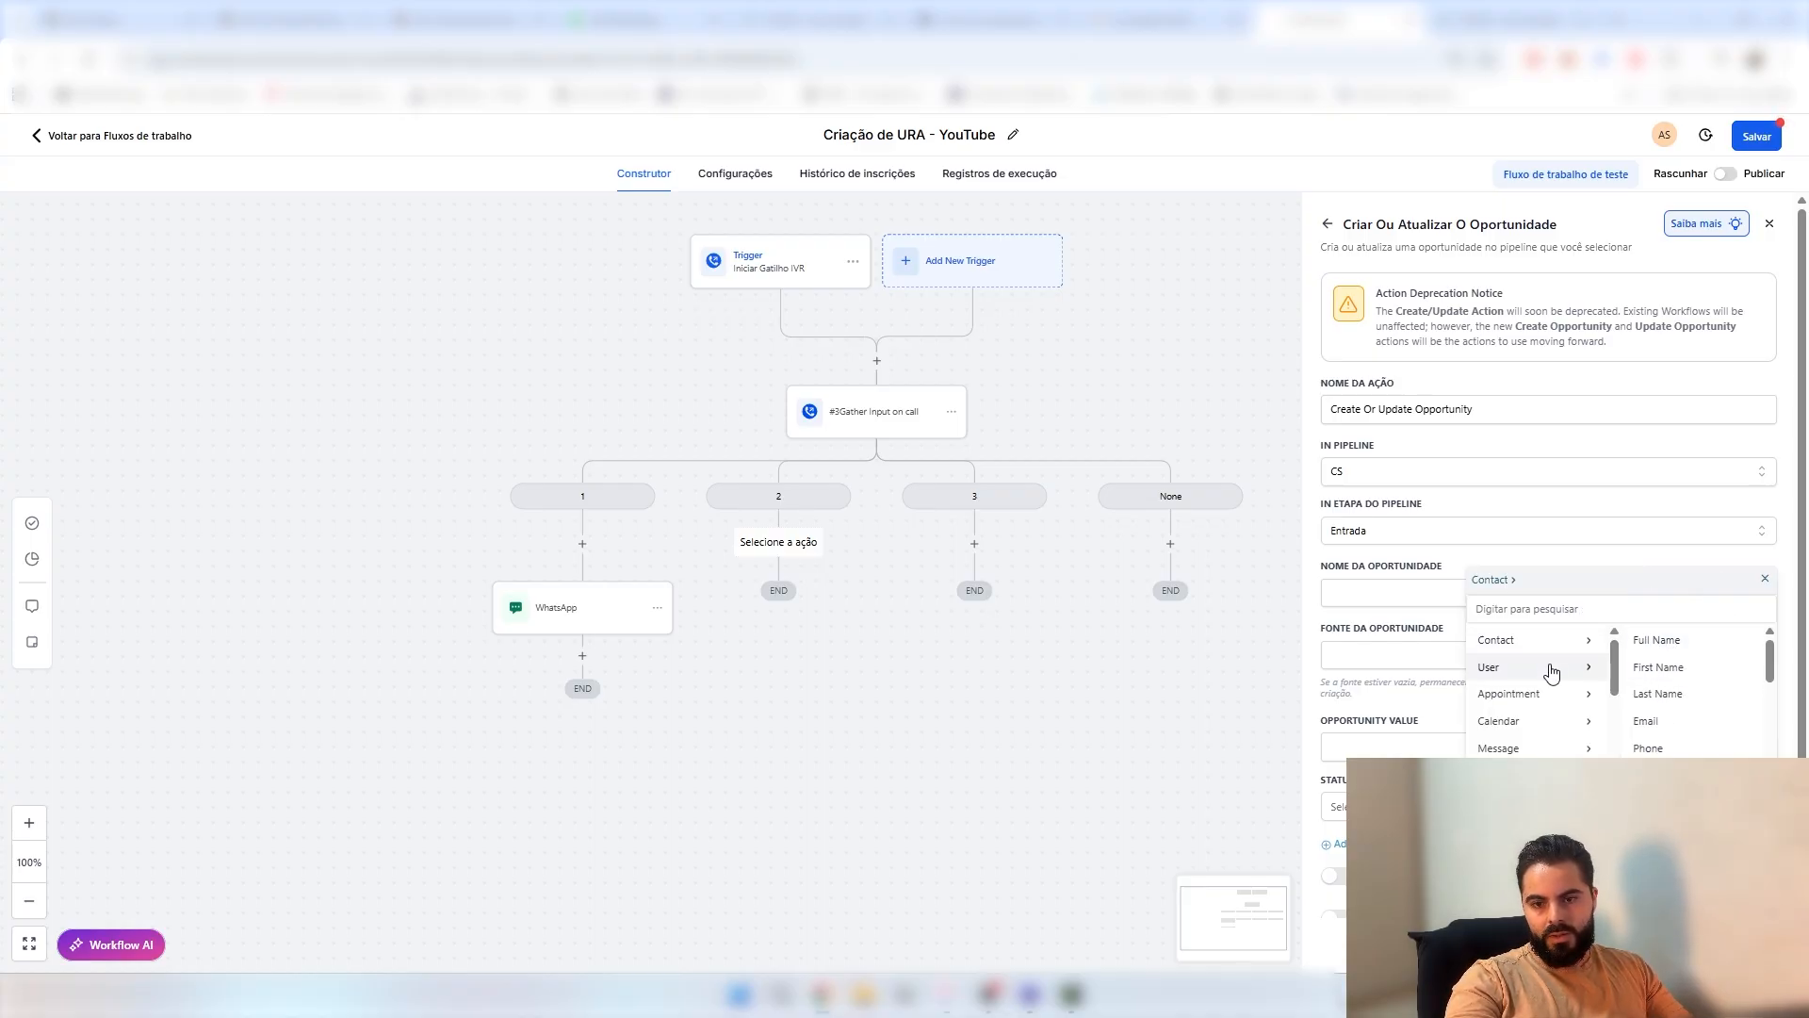
left_click(1665, 748)
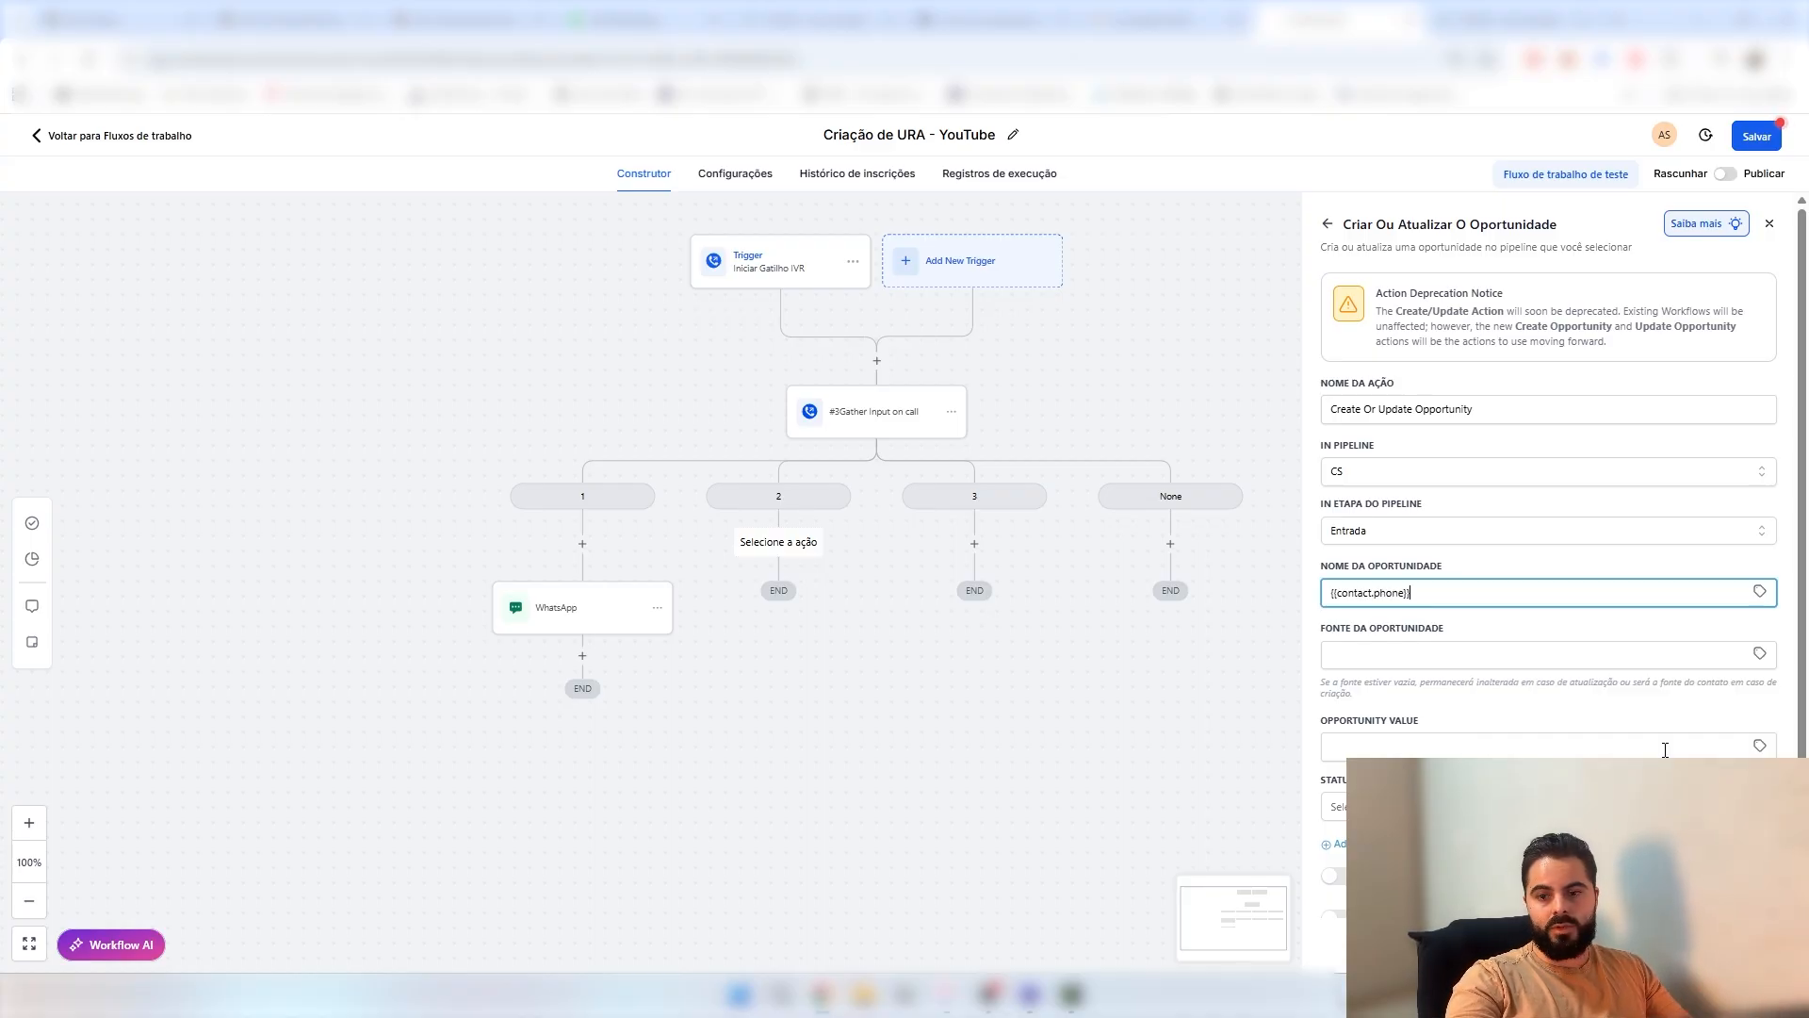
left_click(1489, 622)
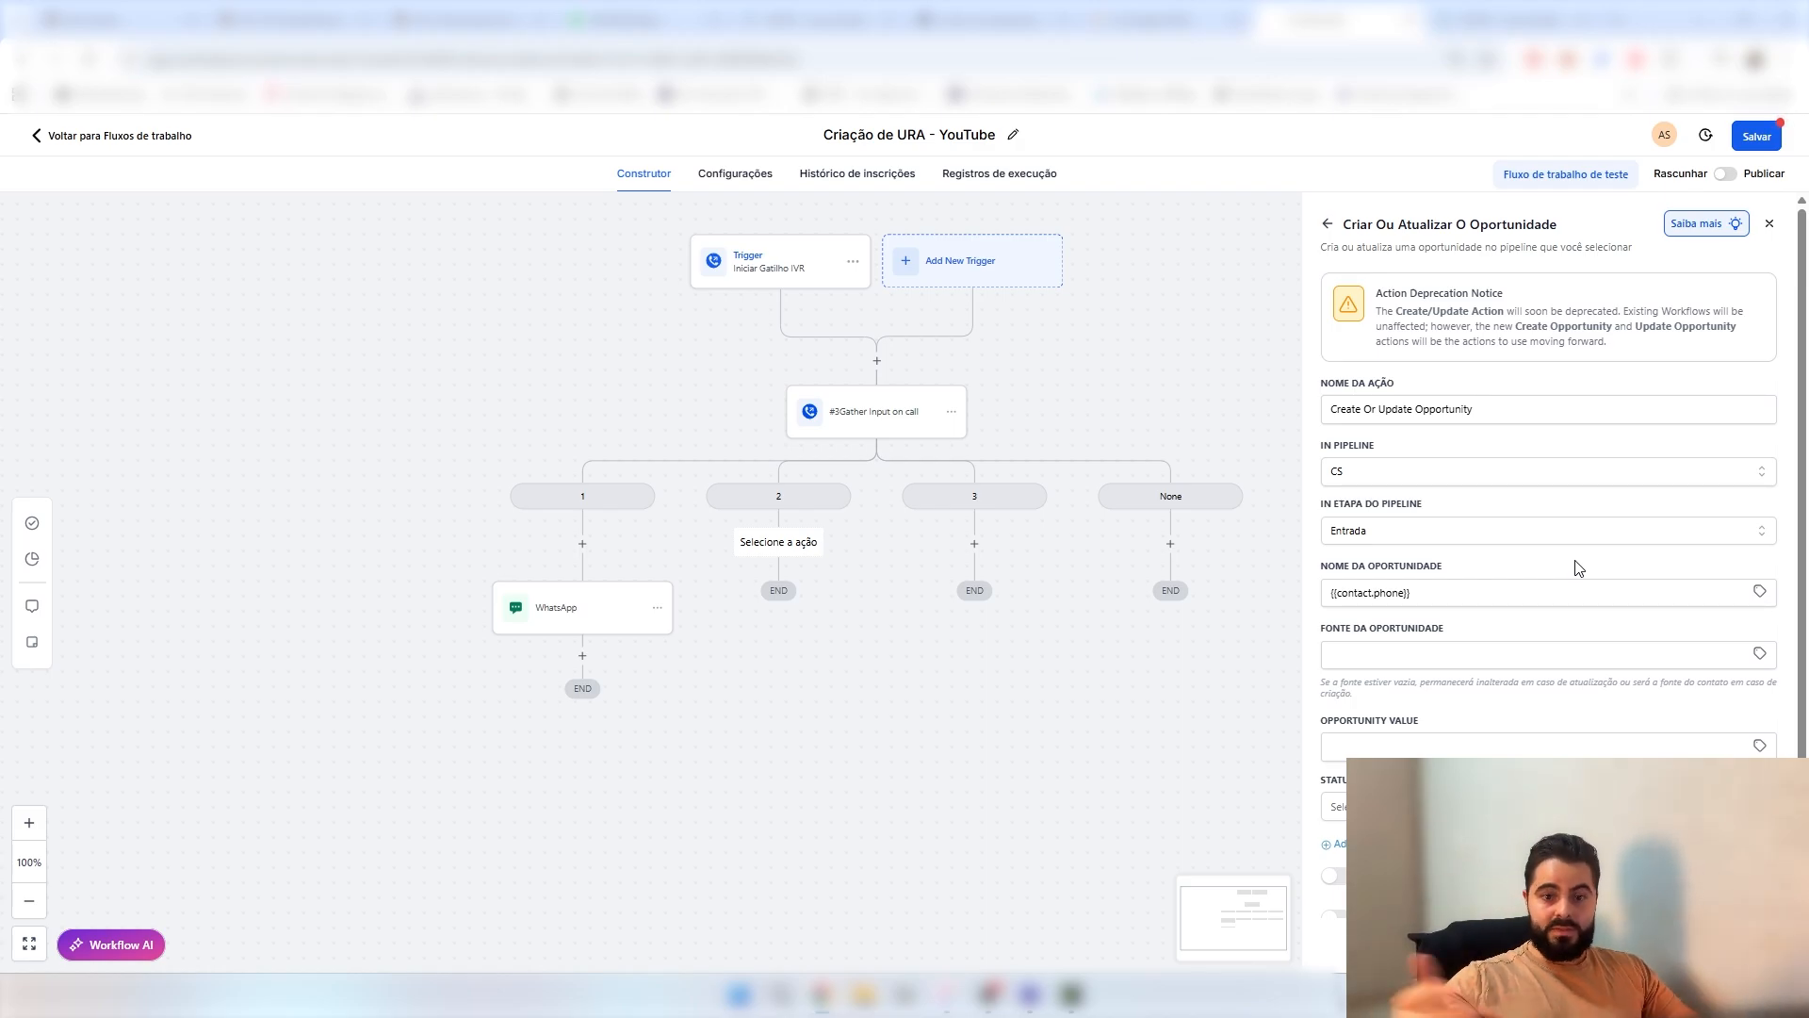
left_click(1729, 945)
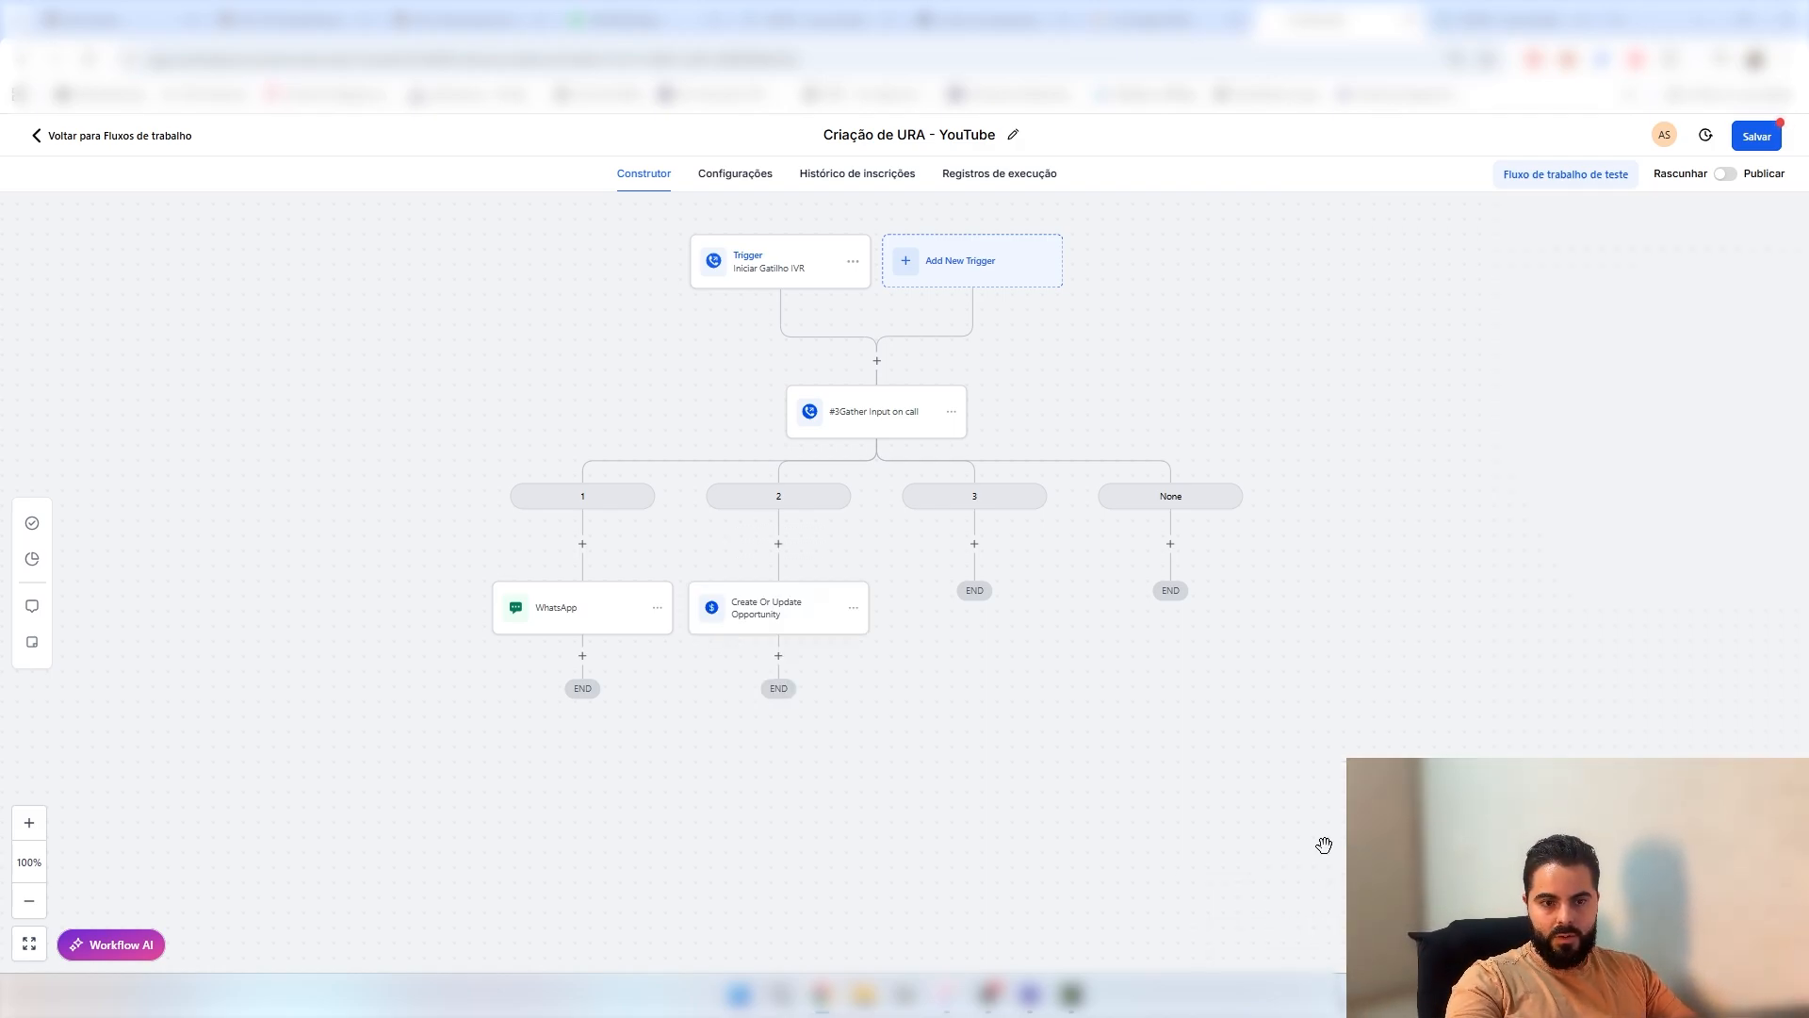
- Add the IVR action Dizer Ou Reproduzir Mensagem after the opportunity action in branch 2
left_click_drag(920, 499, 976, 526)
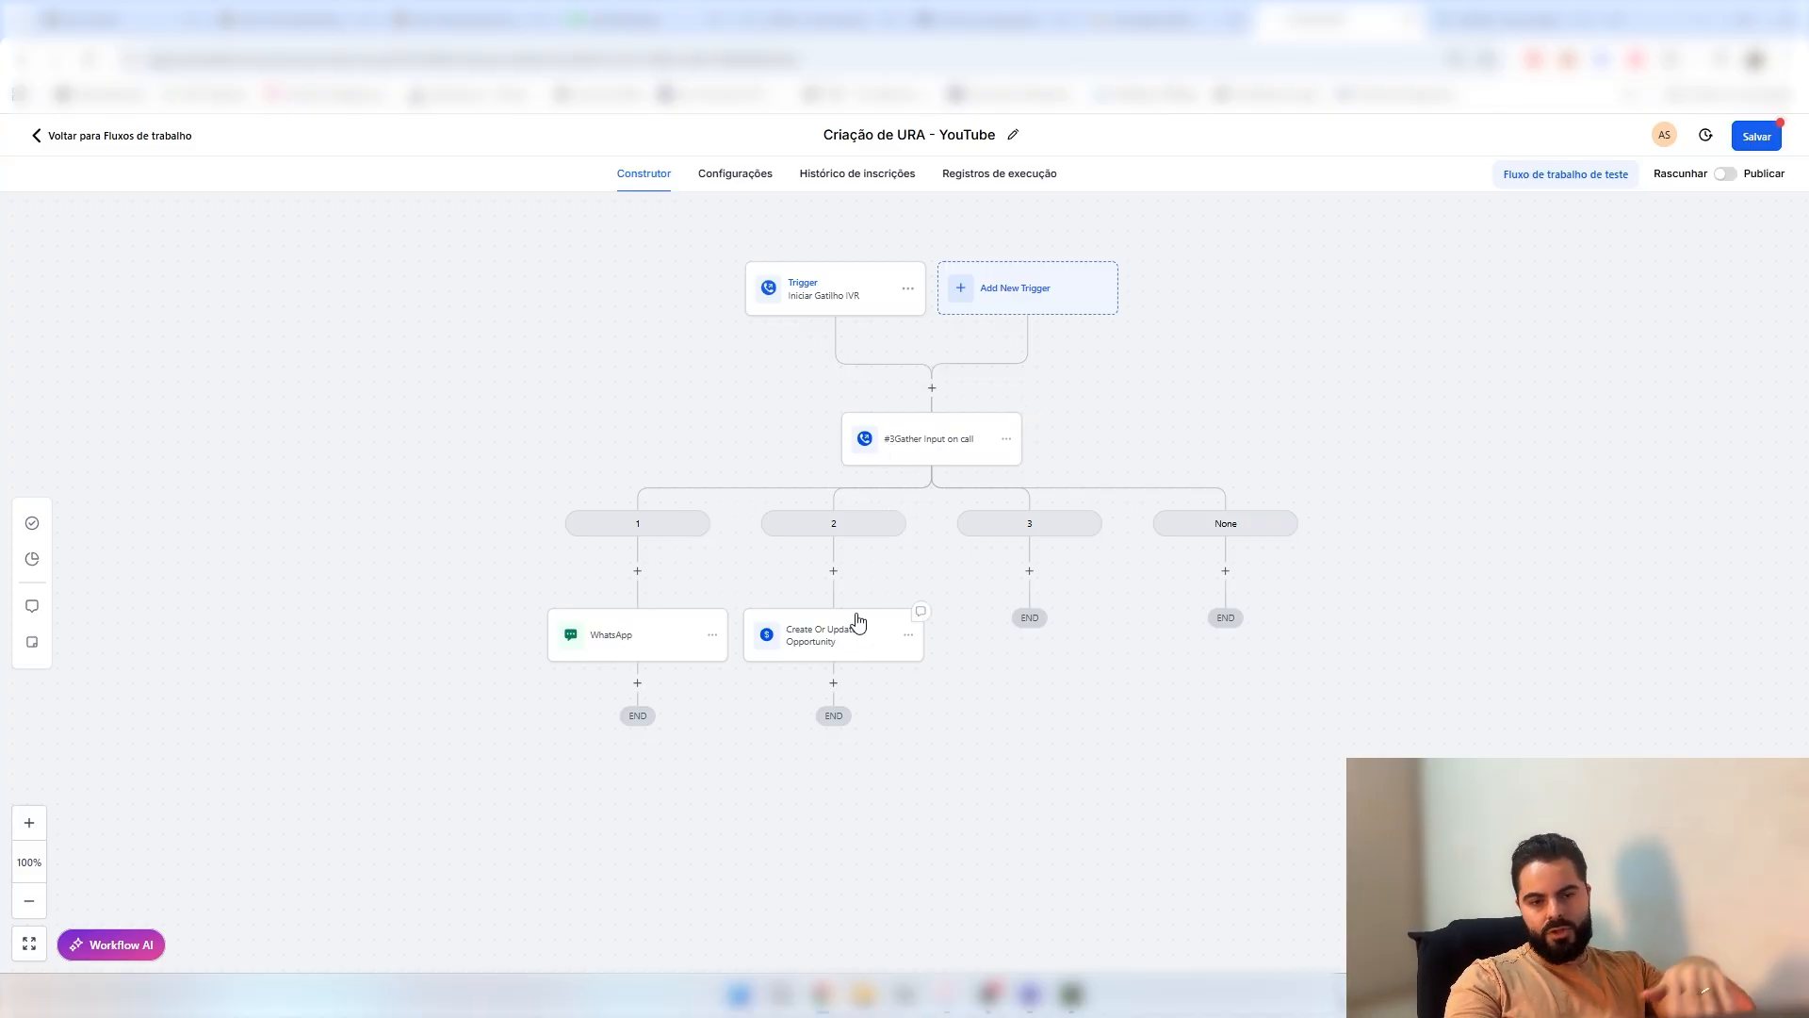
scroll(852, 670, "down", 2)
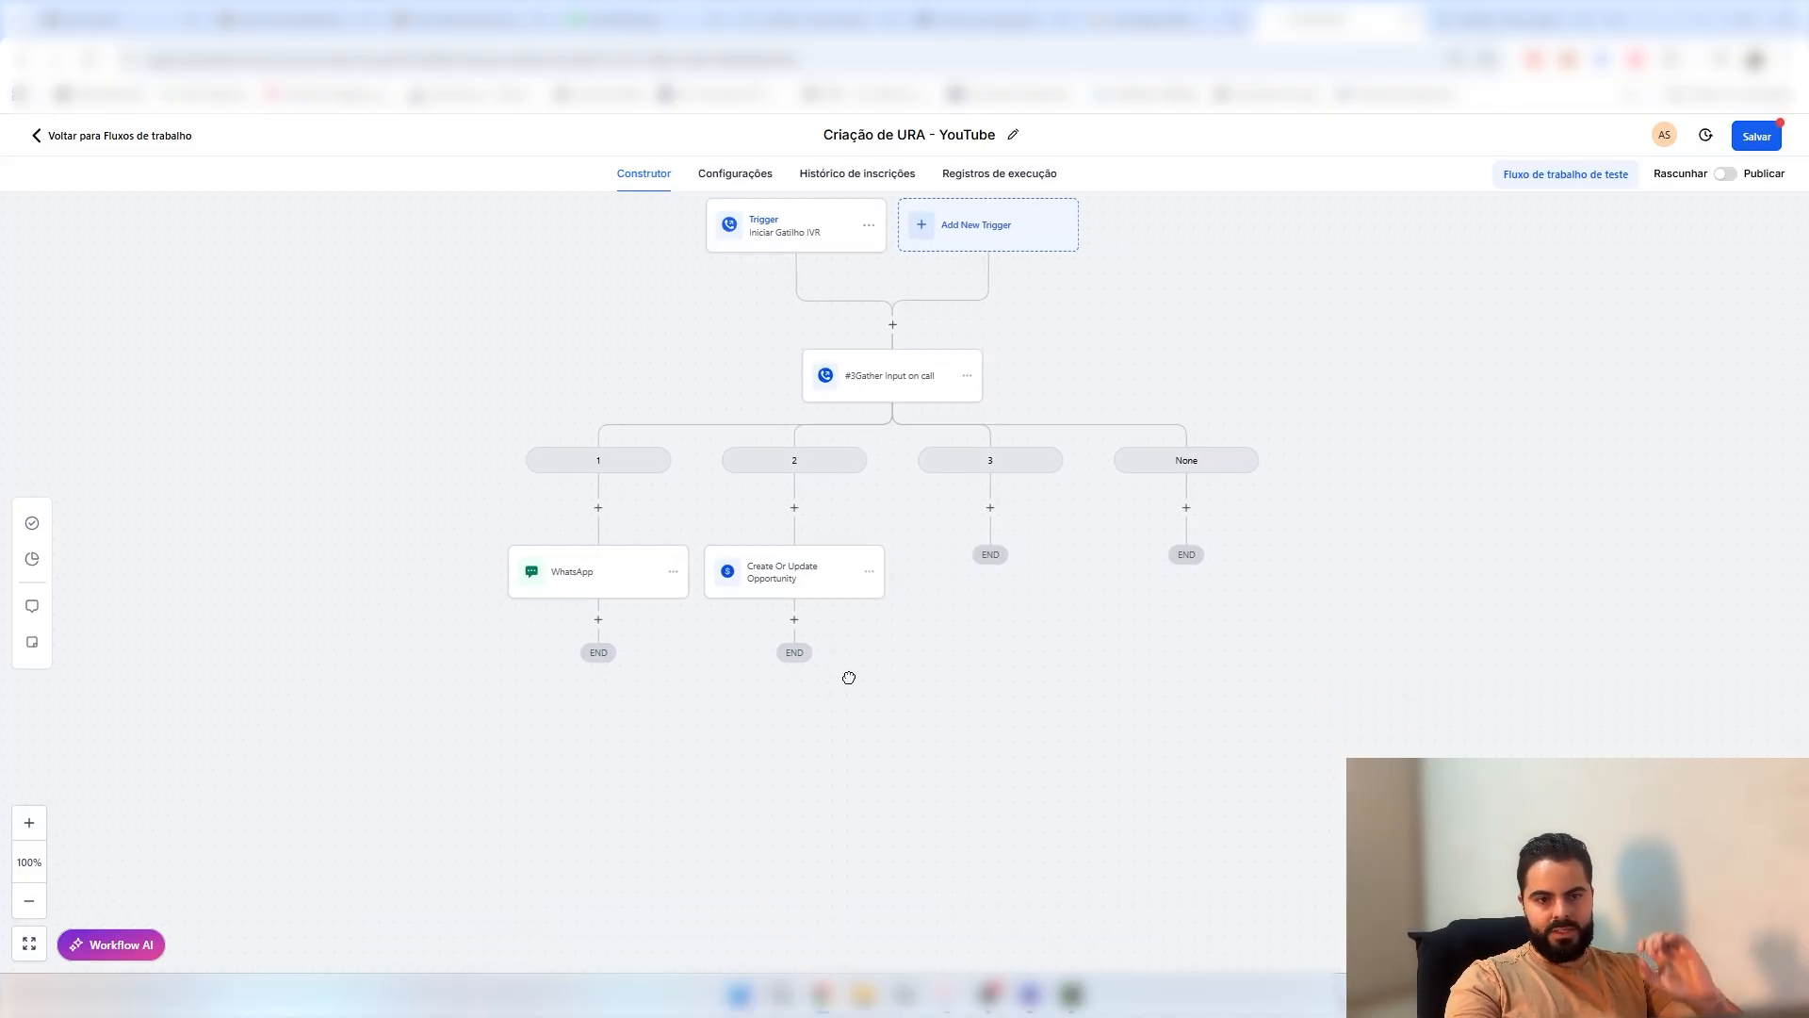
left_click(794, 619)
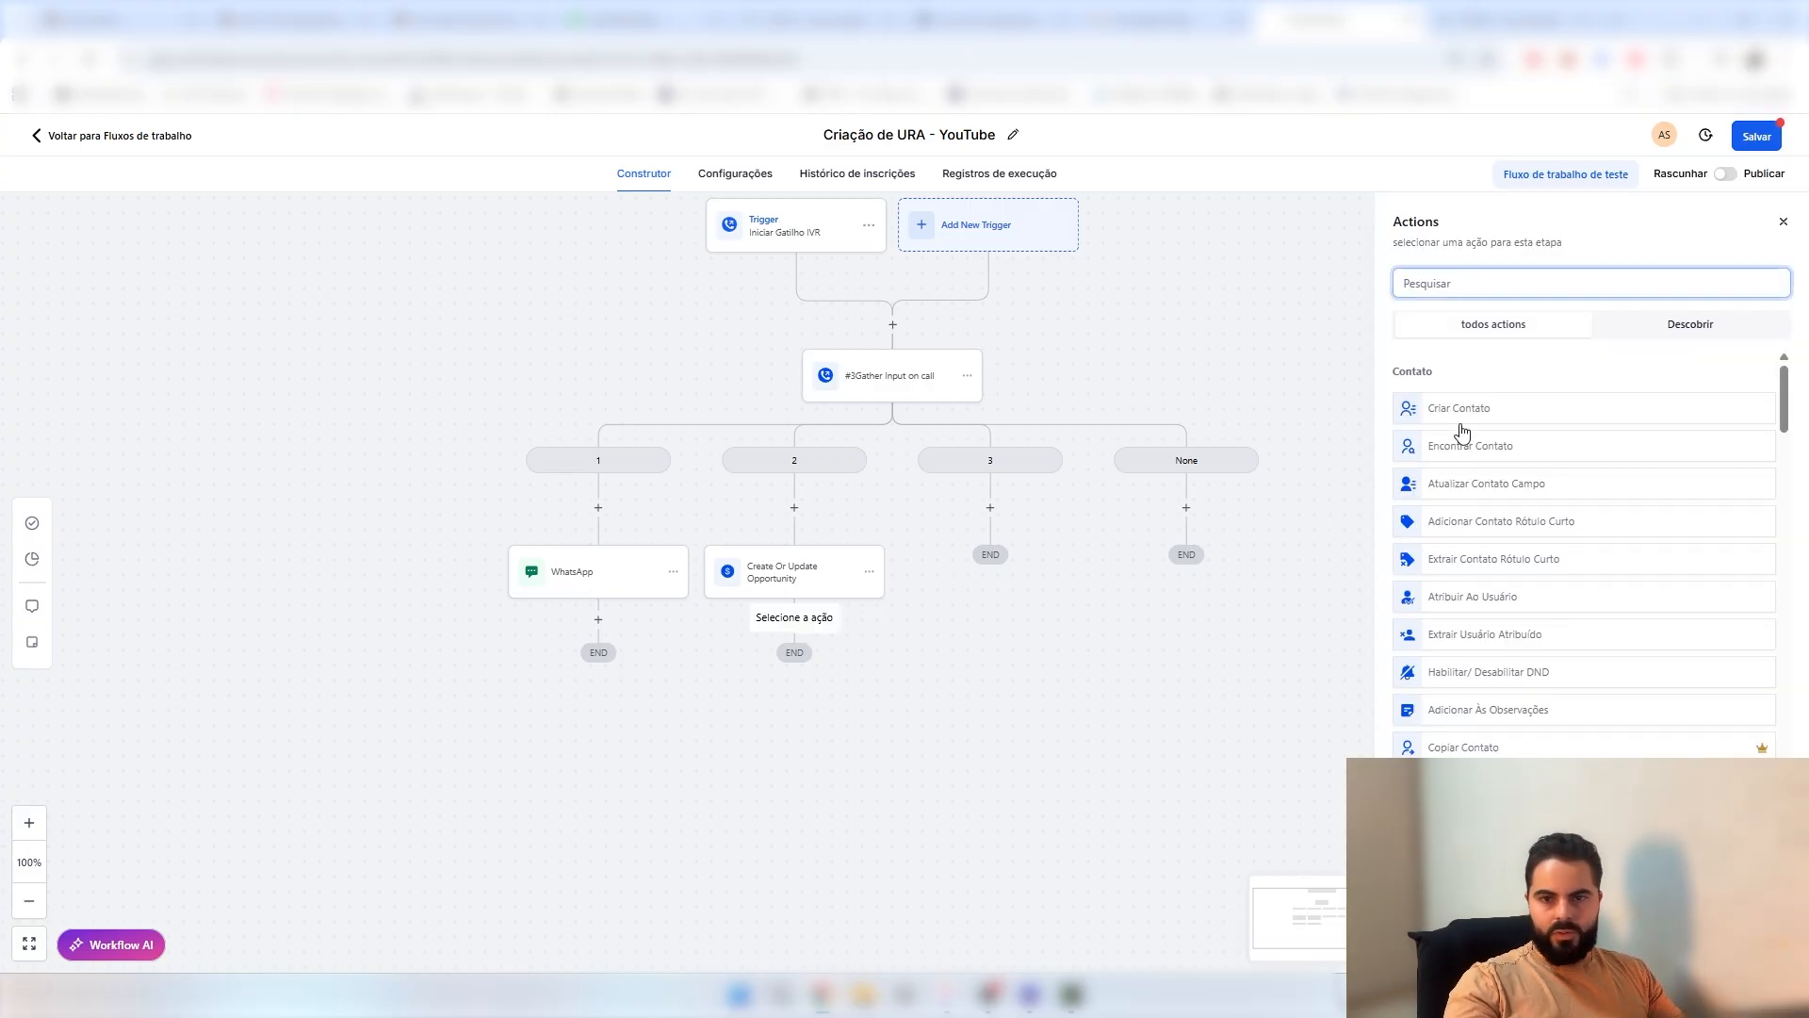
type("IVR")
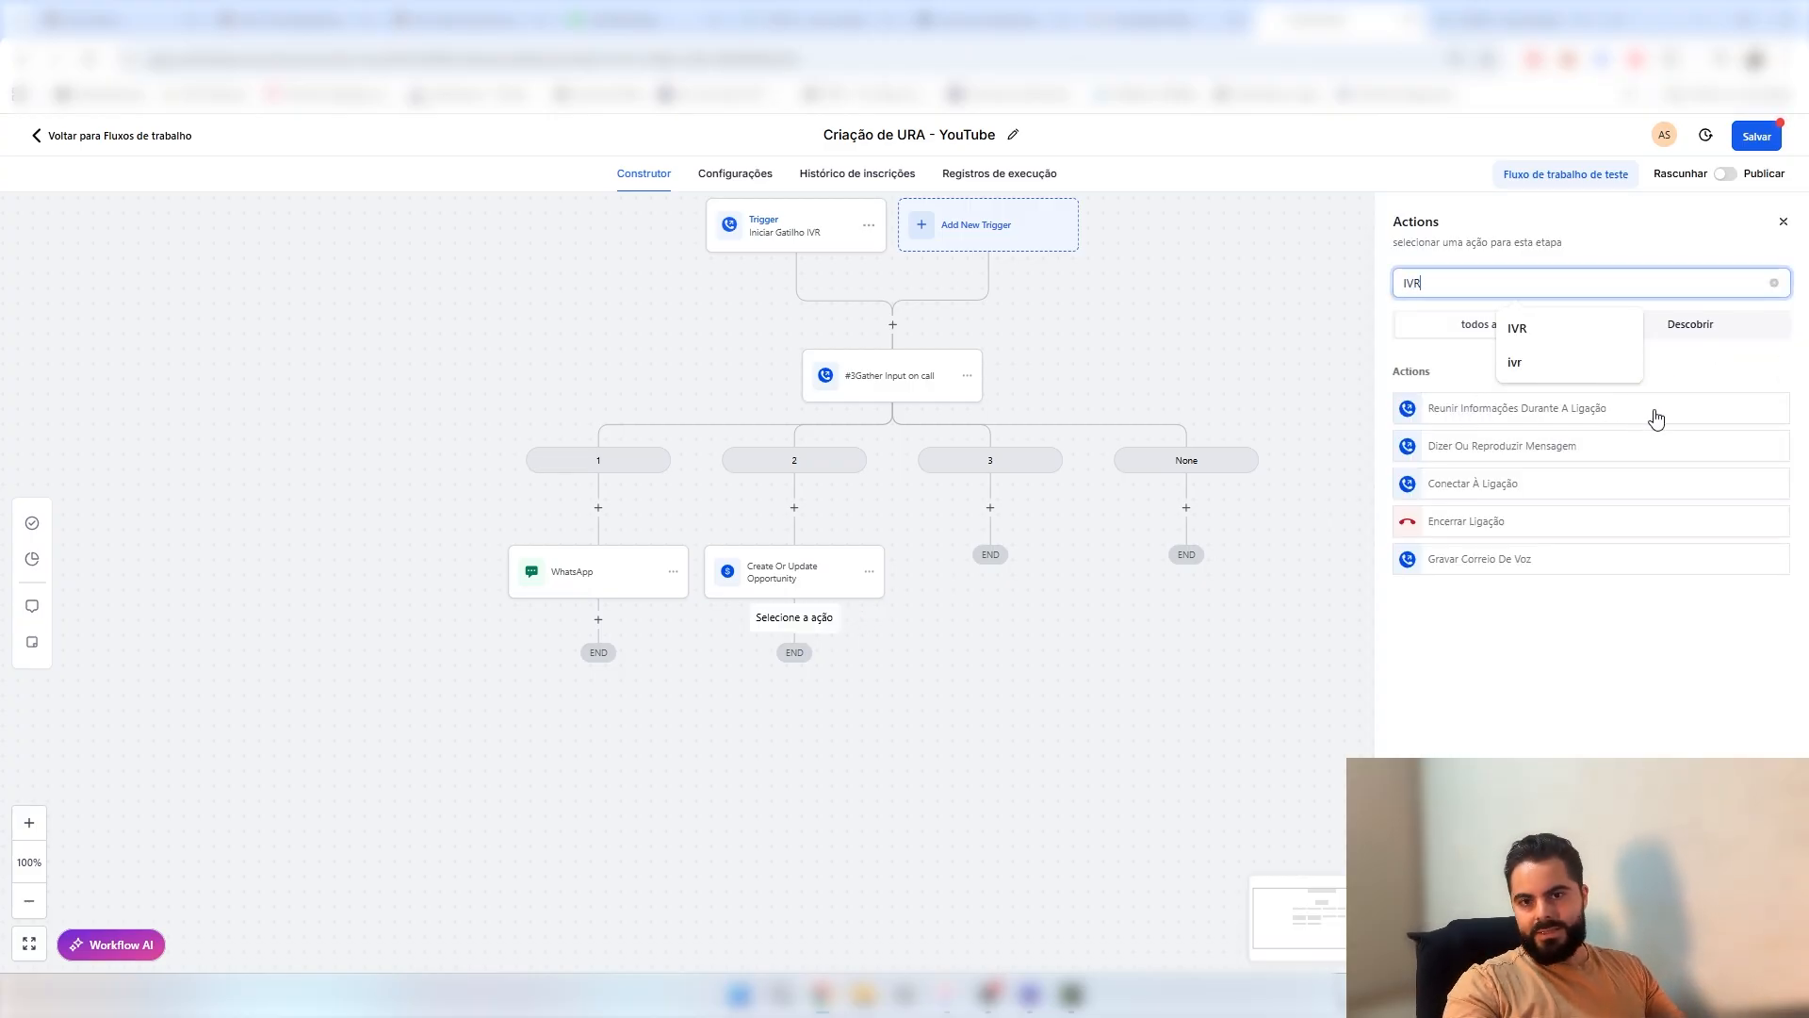
left_click(1590, 448)
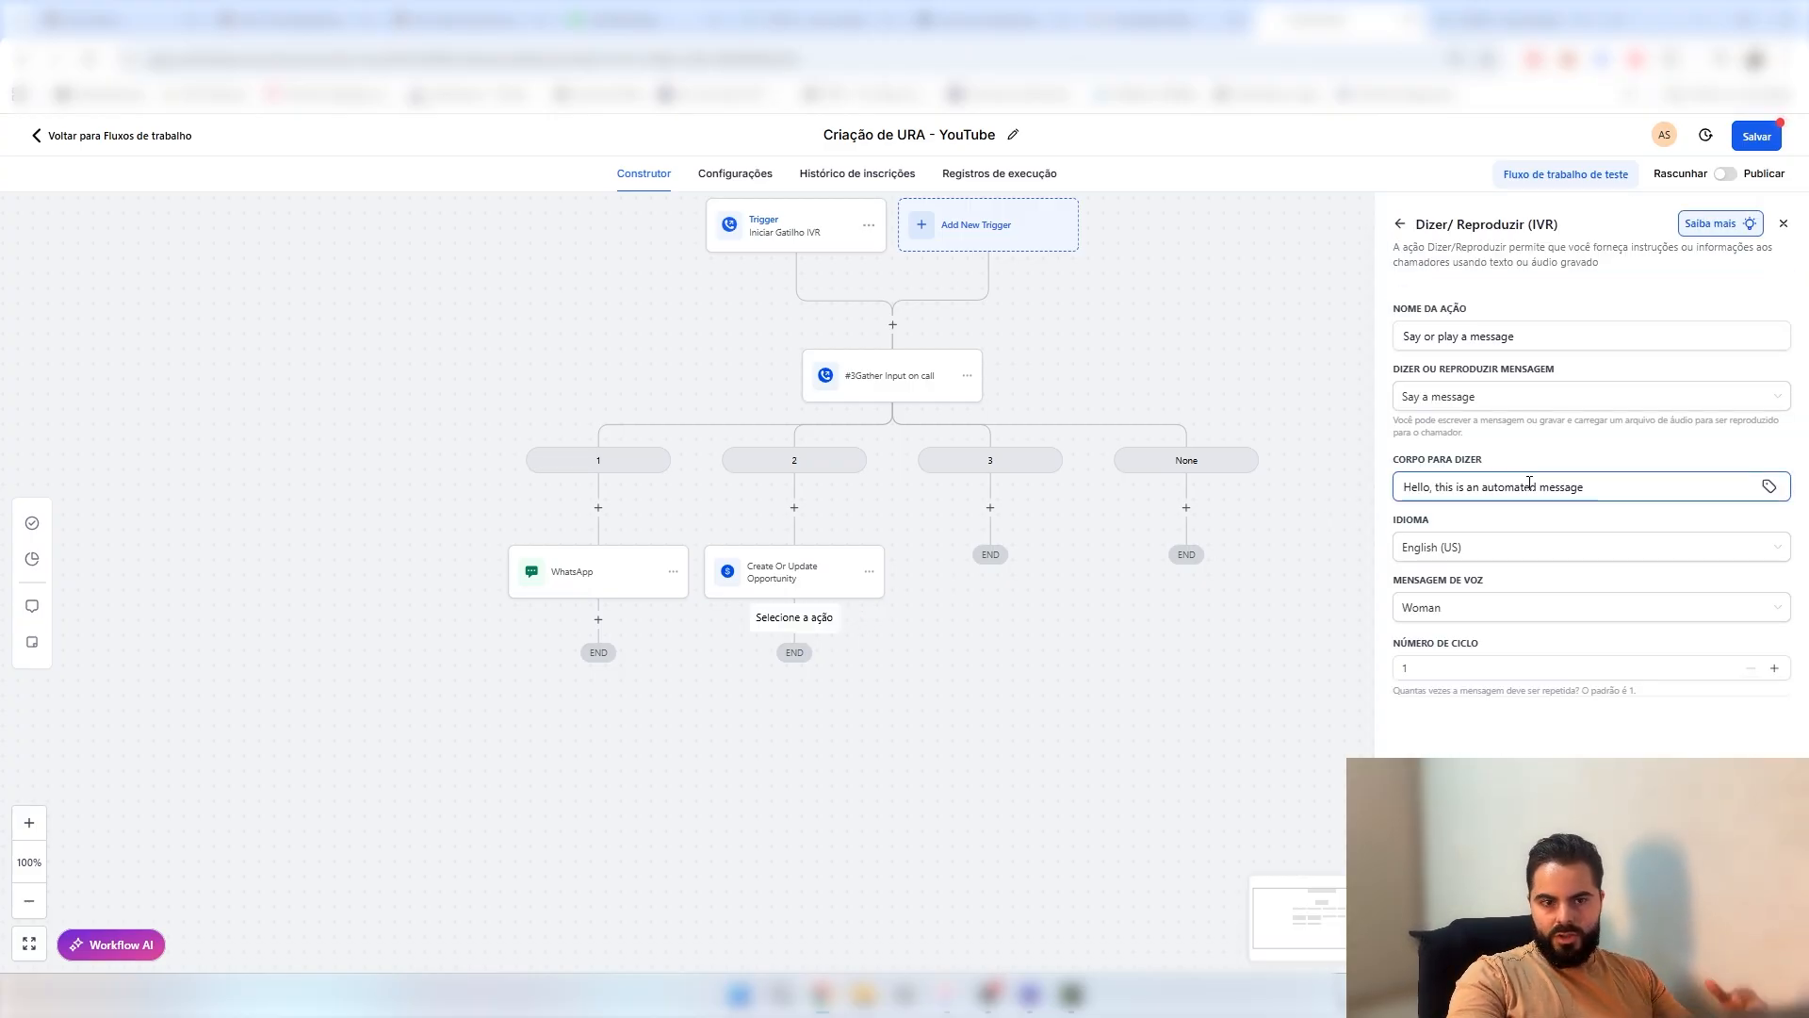
- Try to set the IVR message action to Play a message with an audio file
left_click(1545, 400)
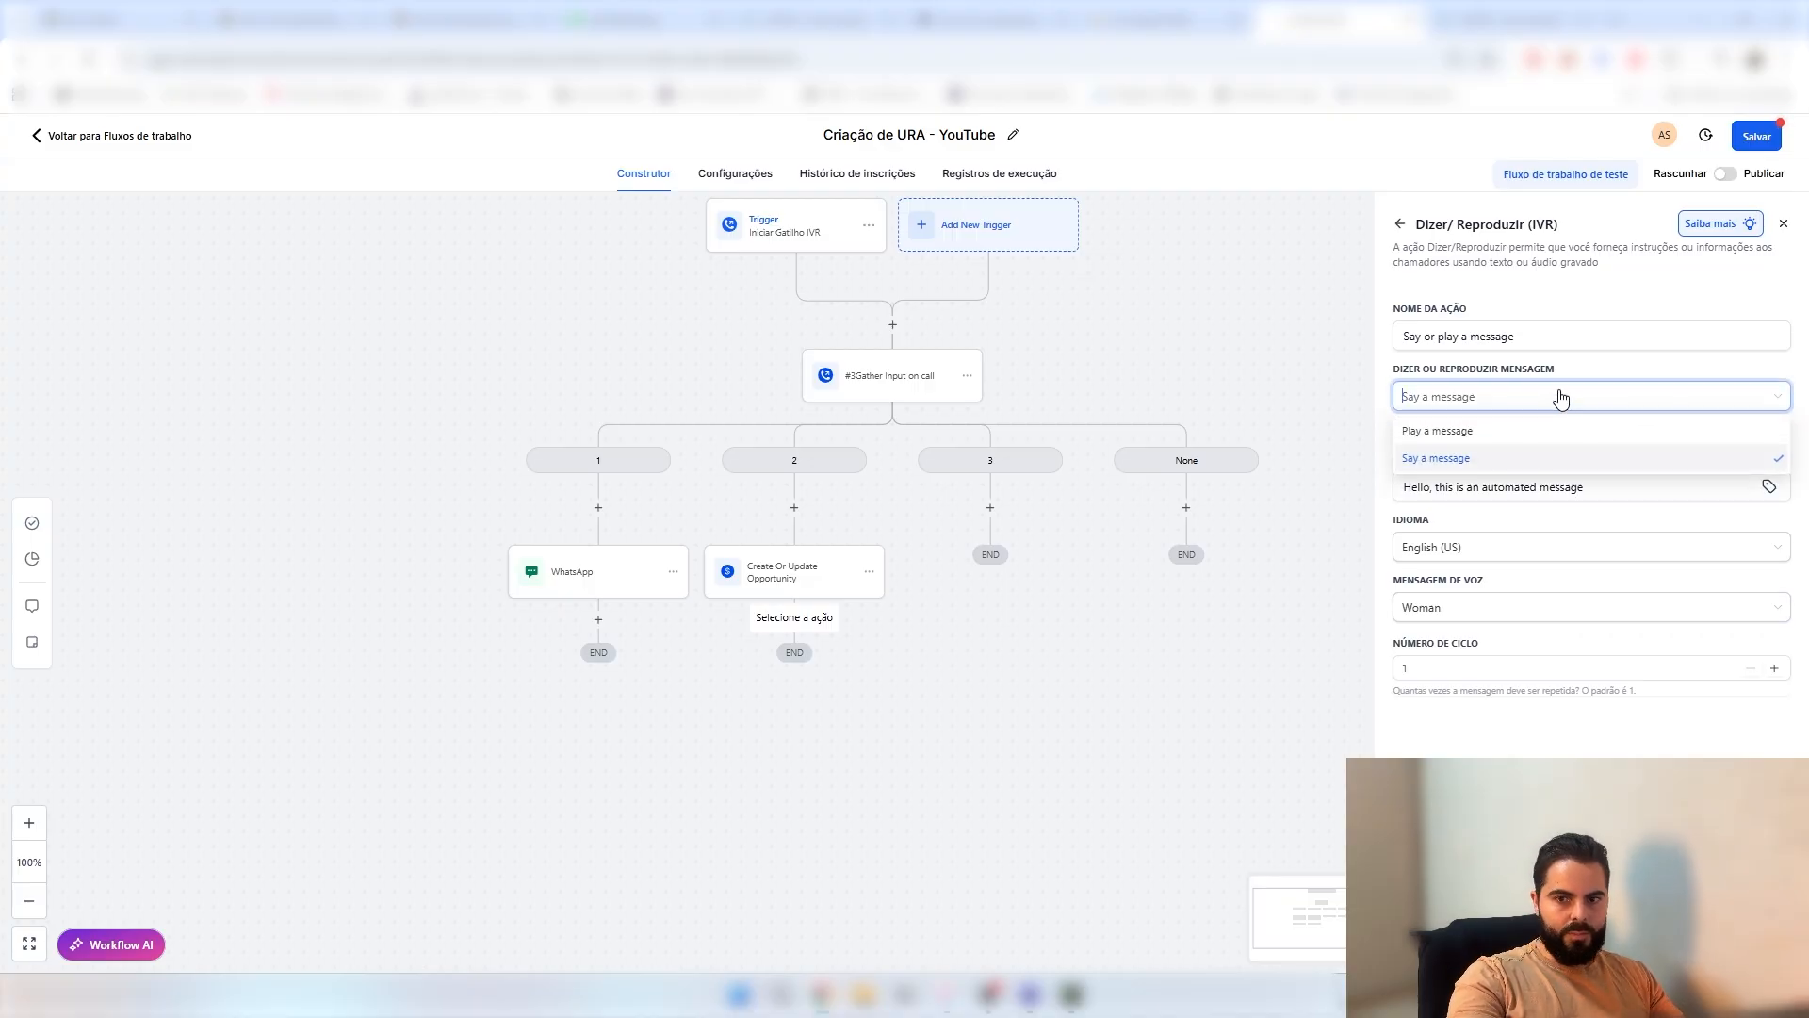
left_click(1491, 456)
left_click(1485, 497)
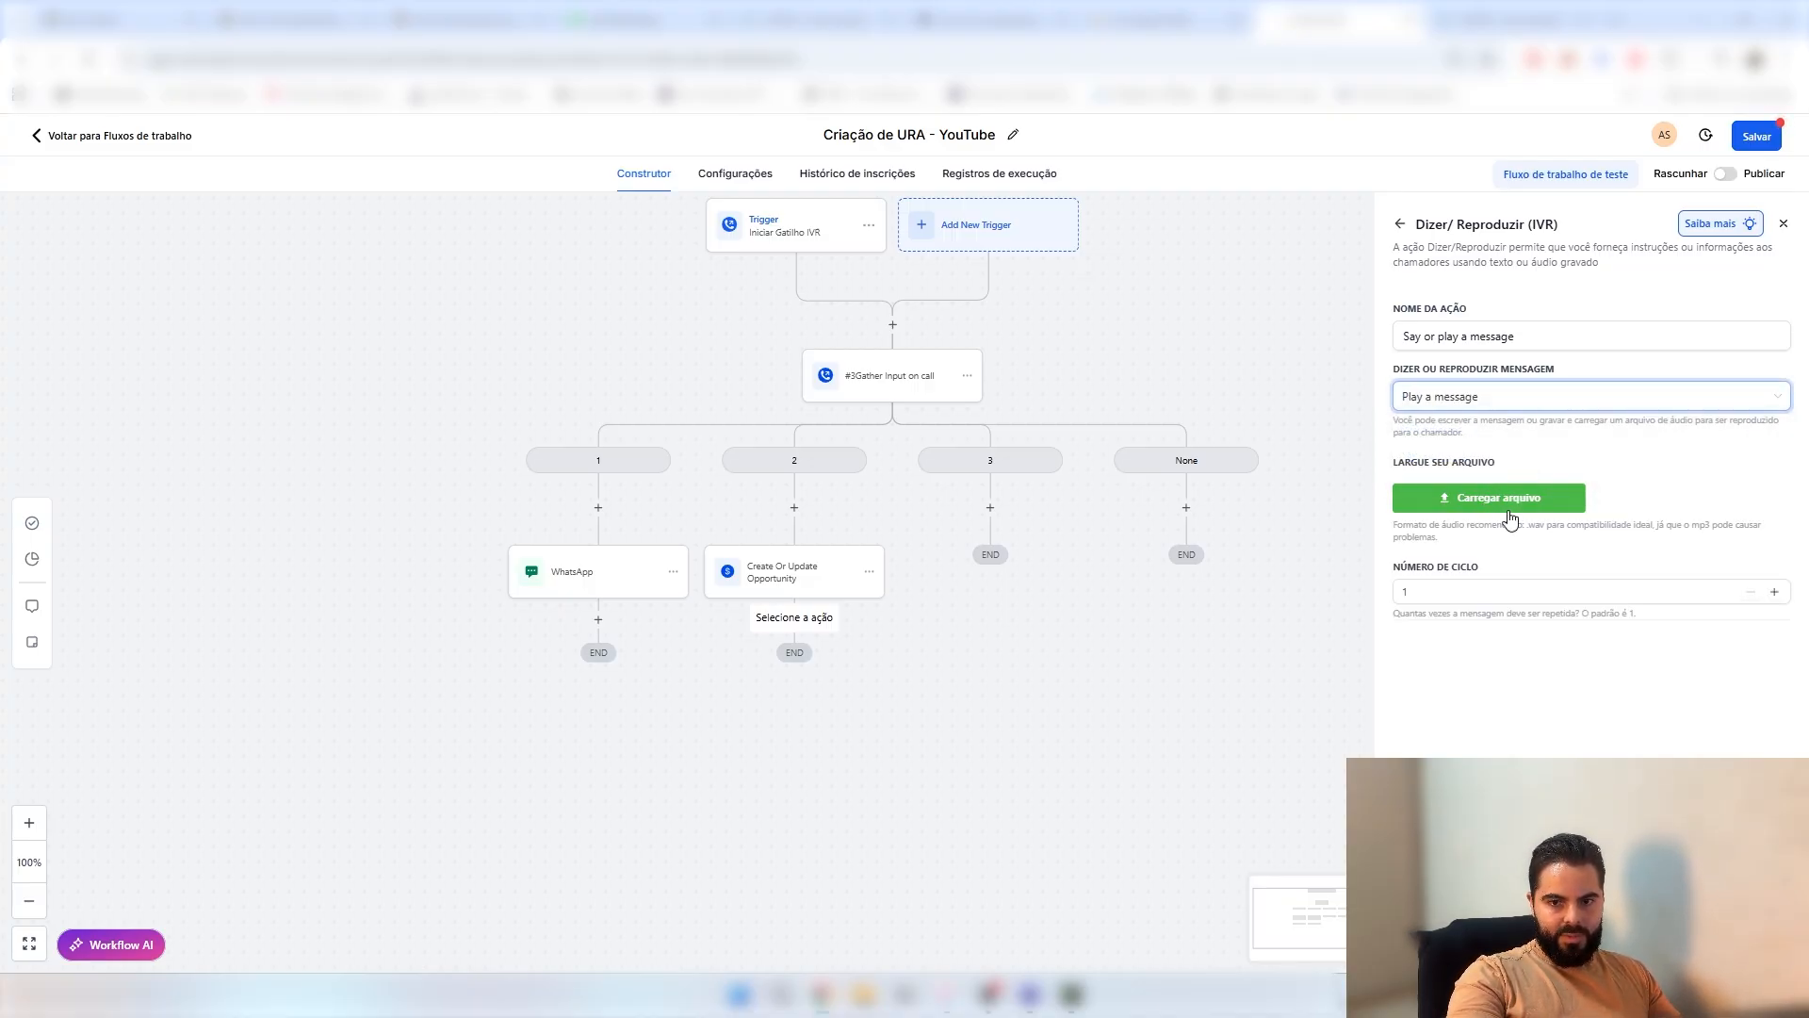
- Switch the IVR message action to Say a message, set its spoken text to "dKWODKAOKDOAKDOKAODW" and save the action
left_click(1548, 435)
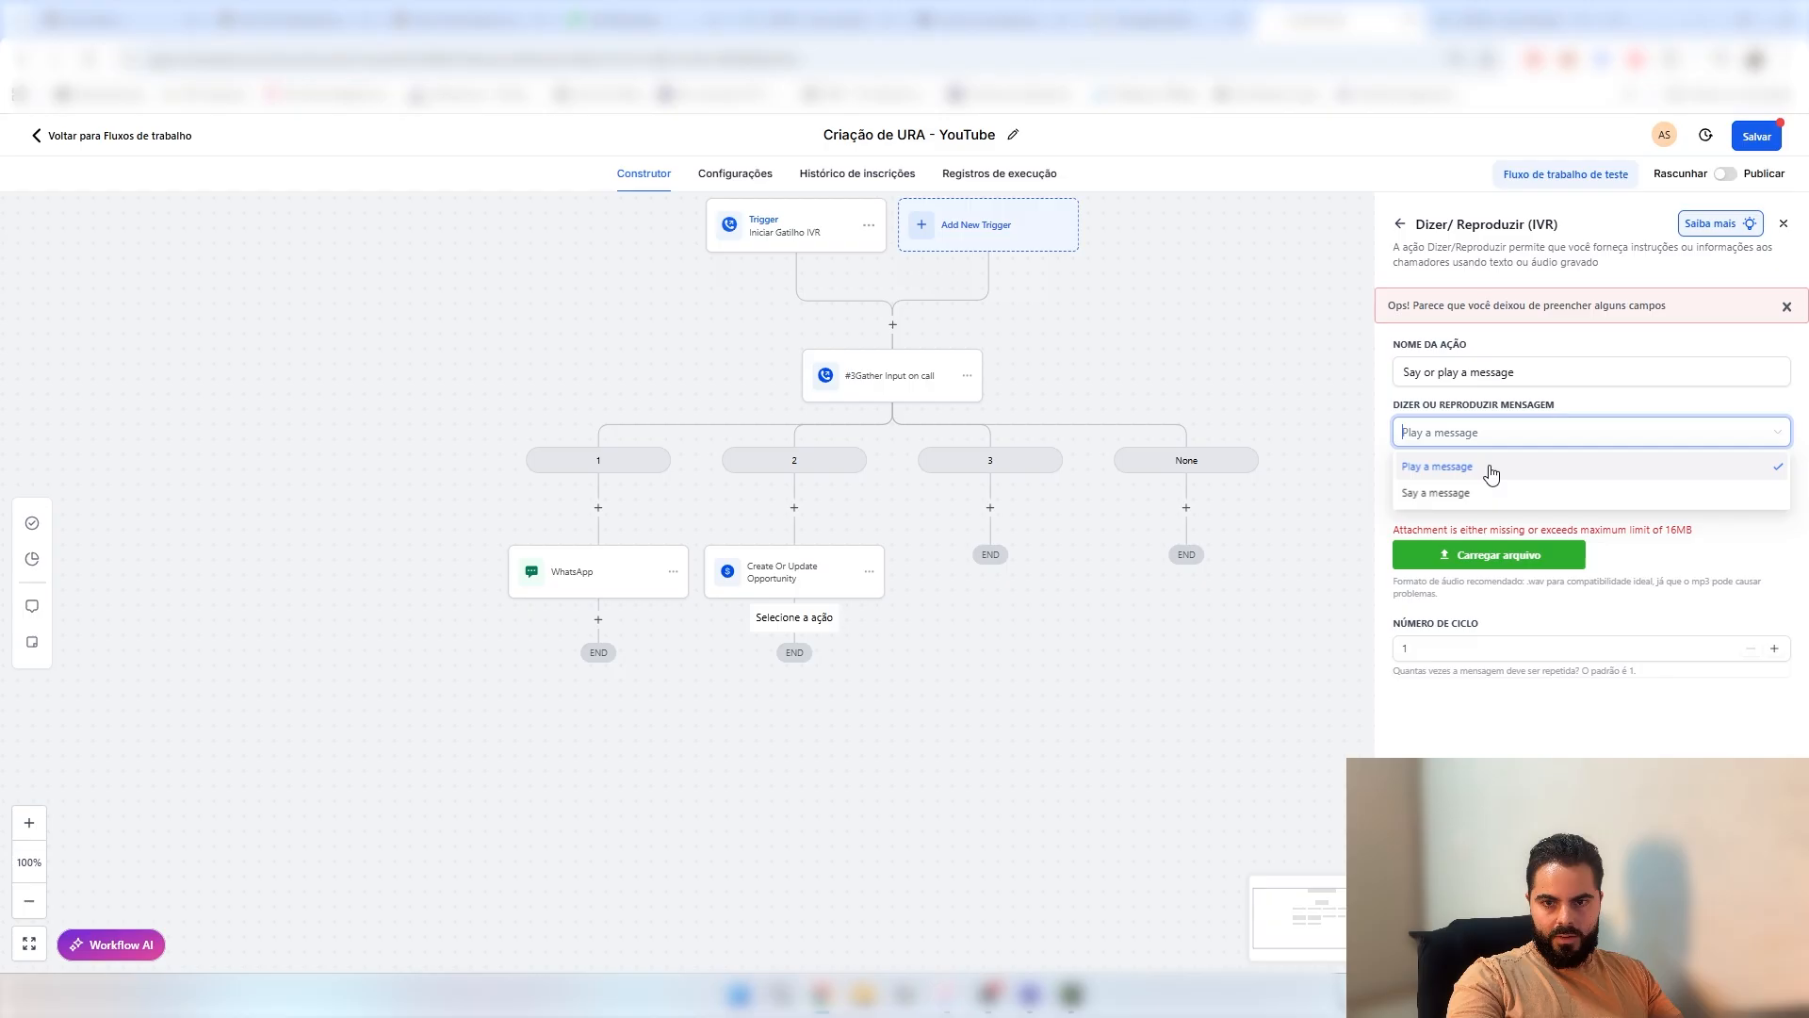
left_click(1463, 491)
left_click(1553, 522)
key("ctrl+a")
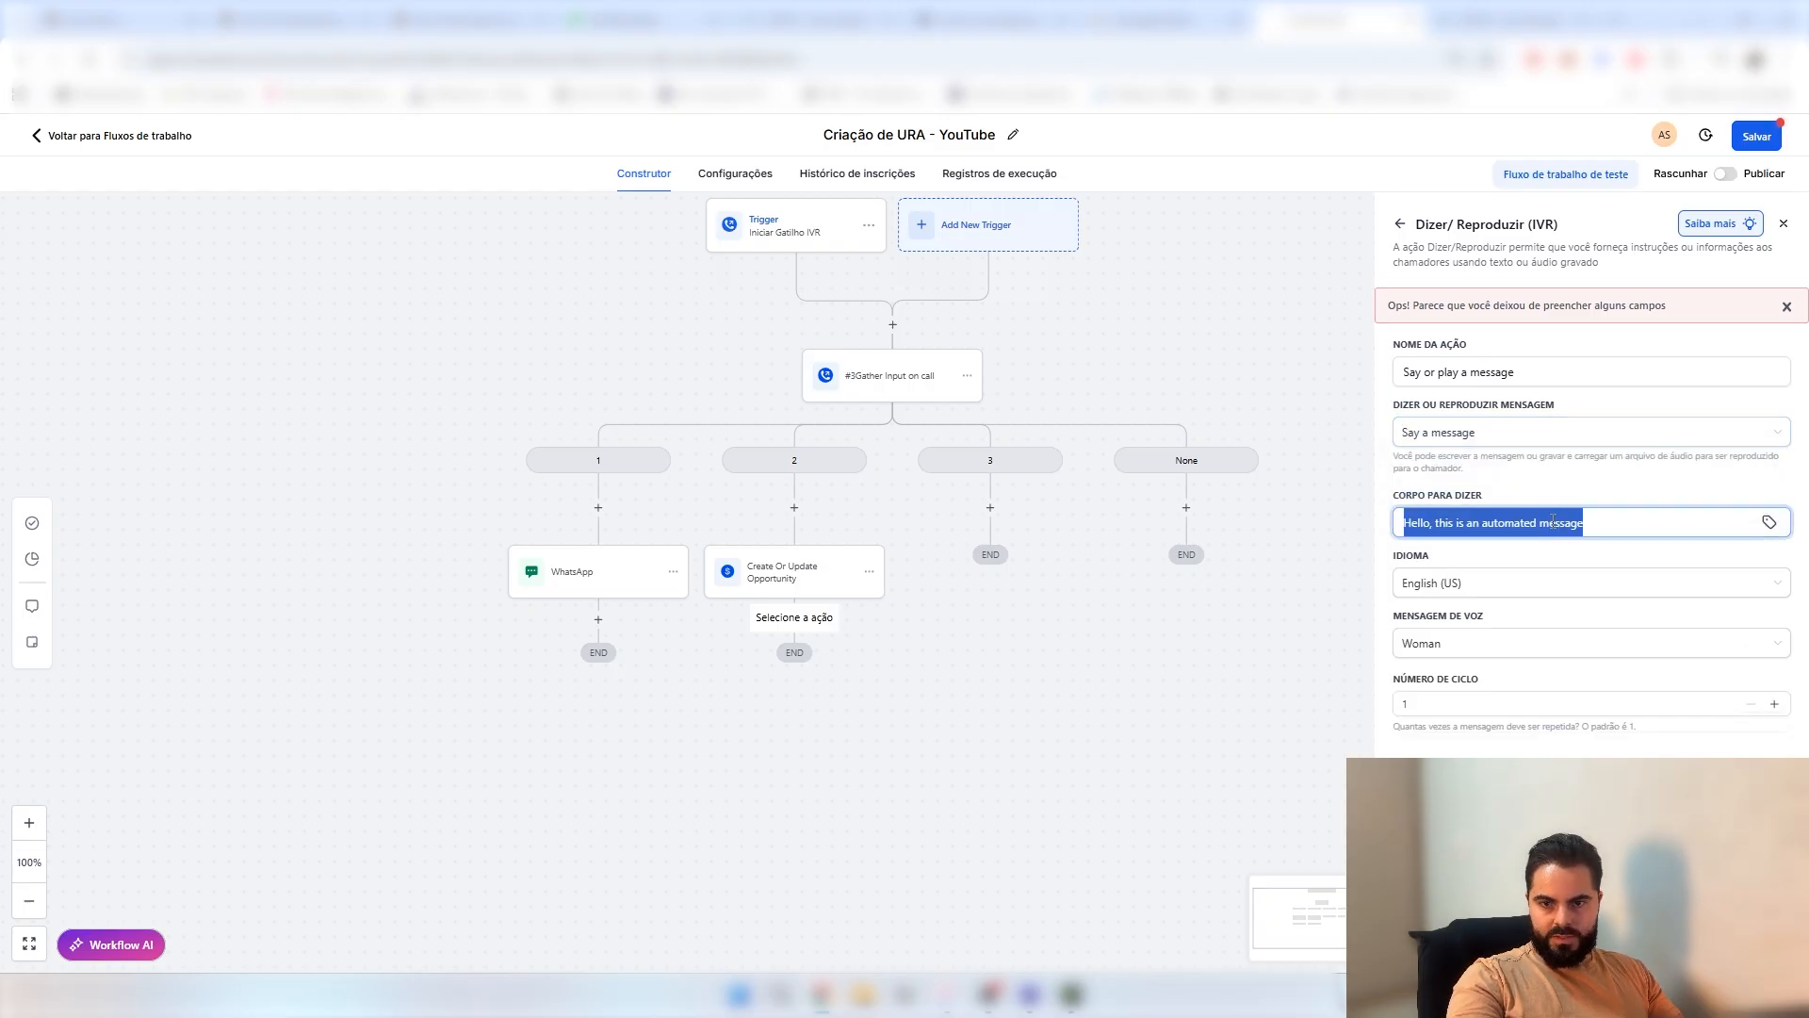
type("dKWODKAOKDOAKDOKAODW")
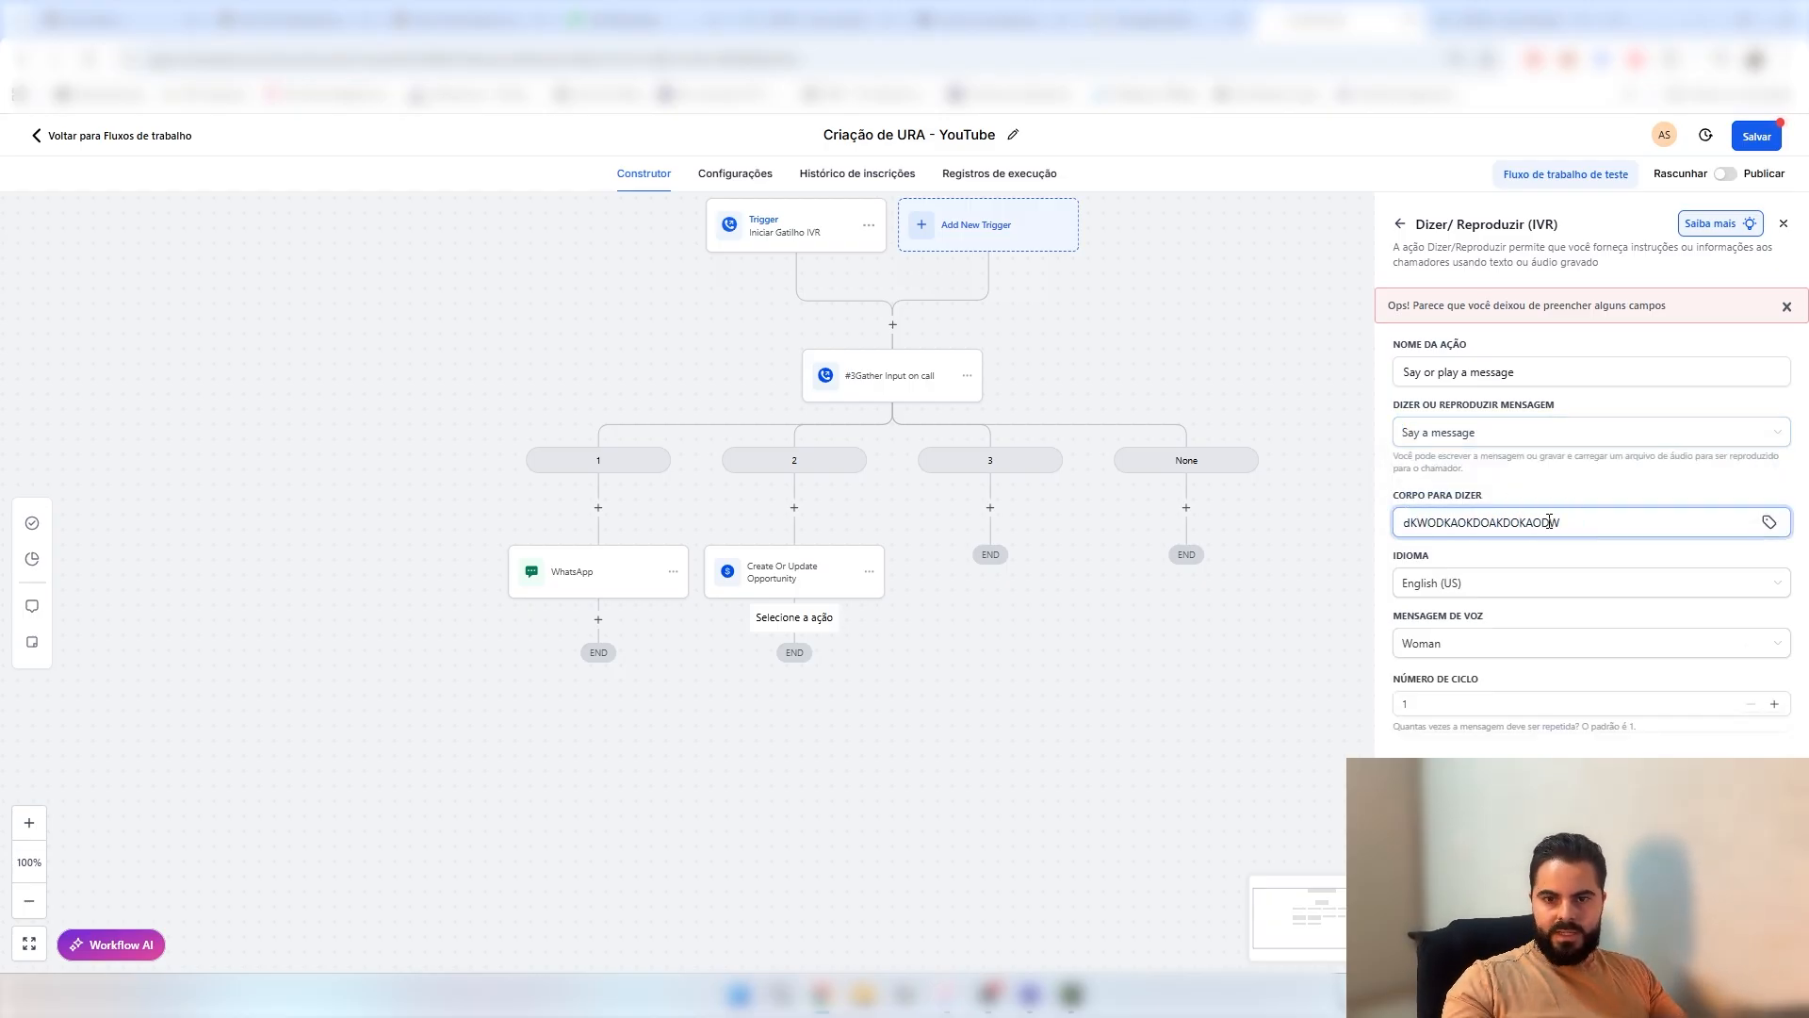
left_click(1465, 441)
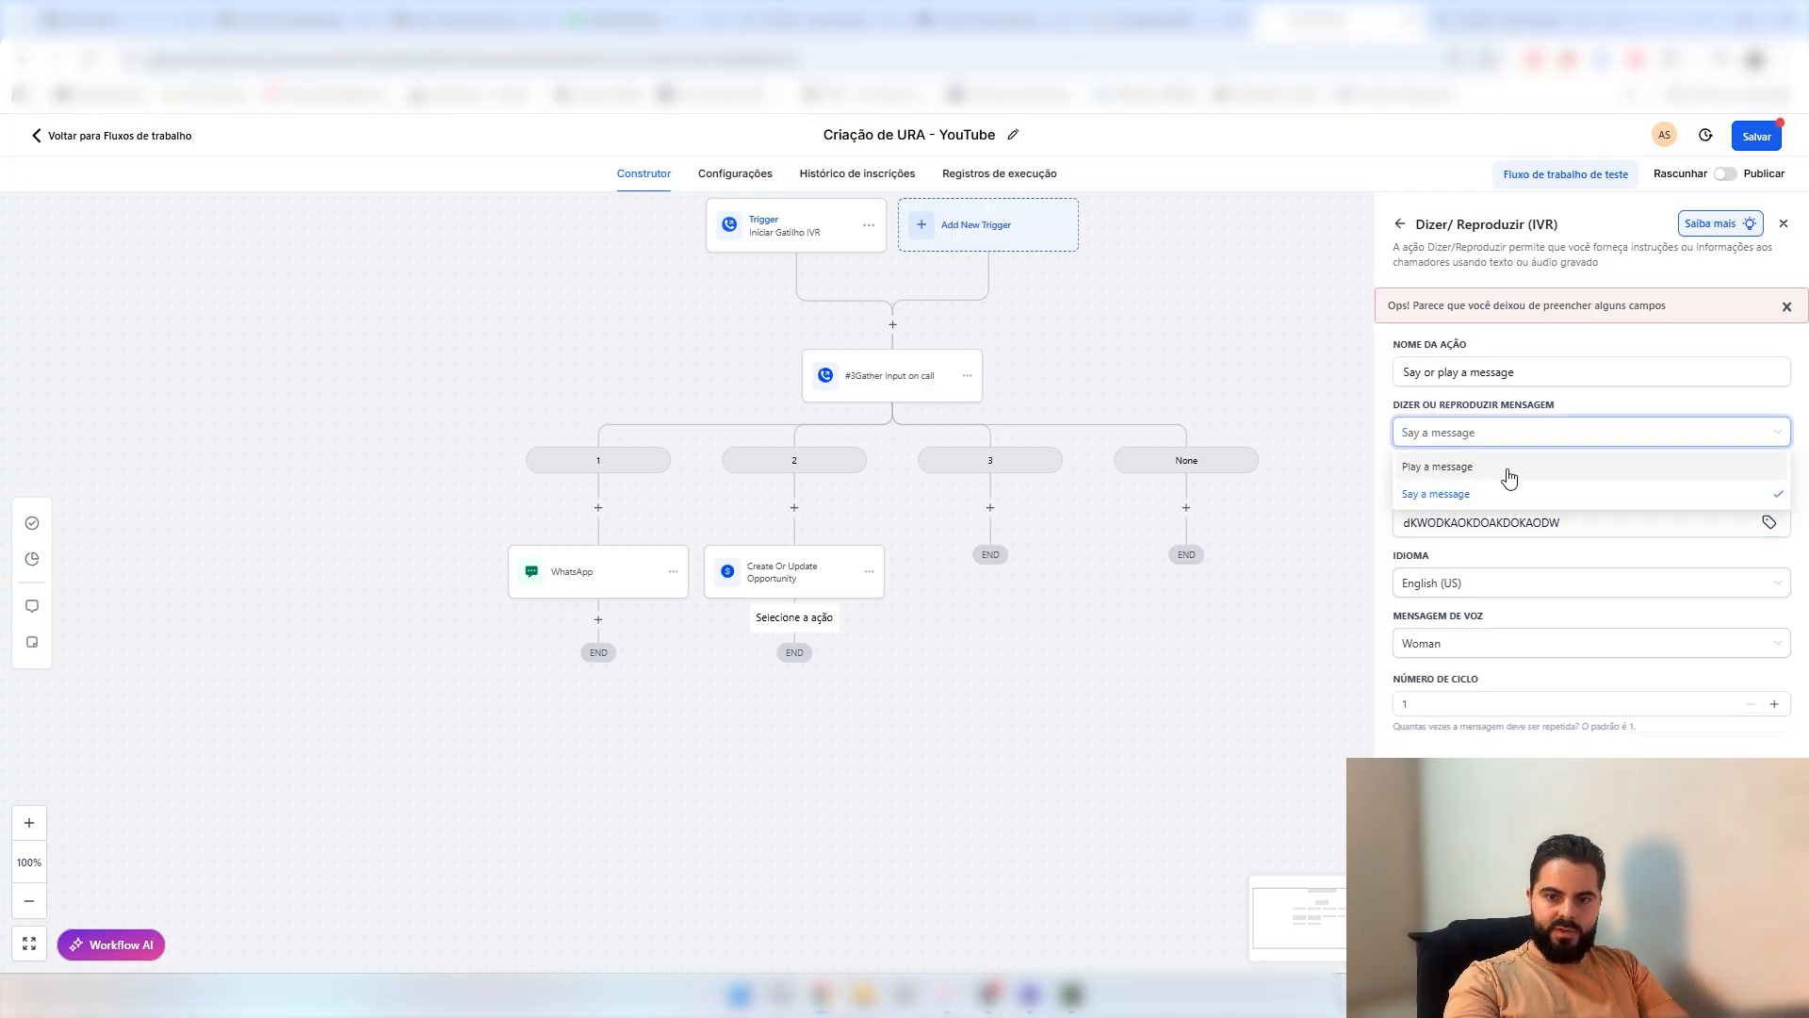
left_click(1742, 945)
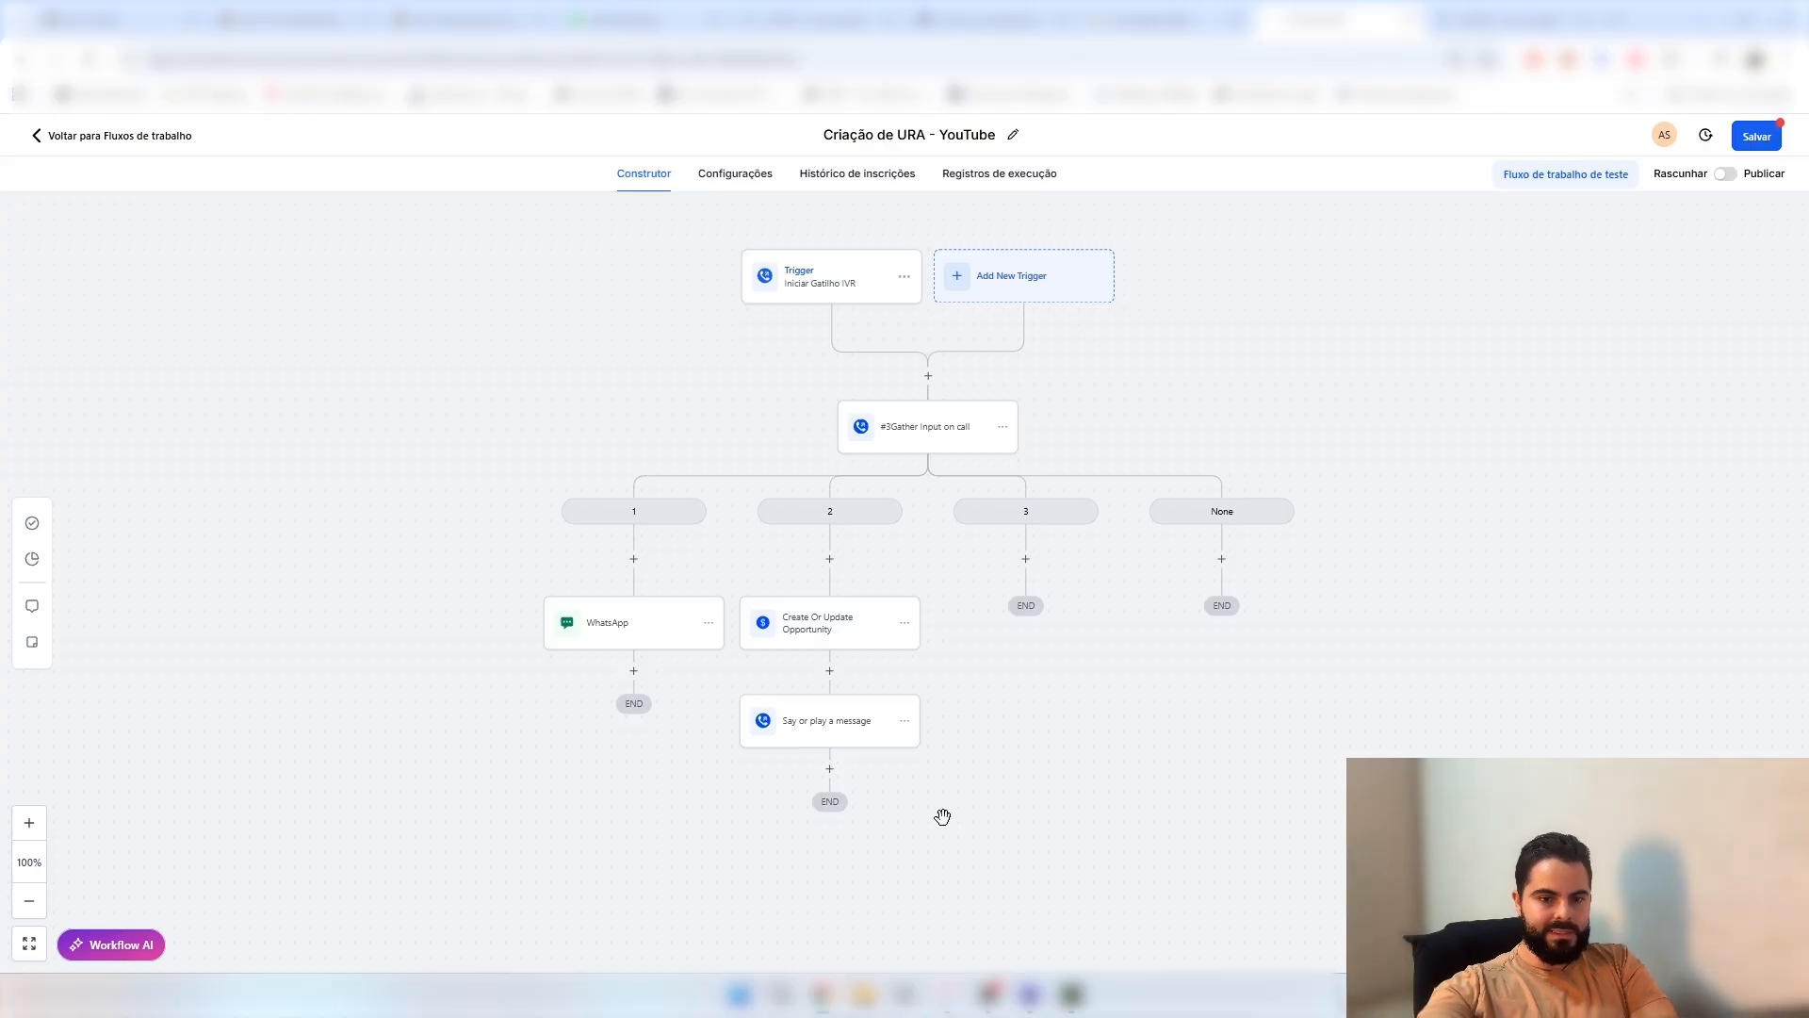
- Add the IVR action Conectar À Ligação under branch 3
left_click(1027, 560)
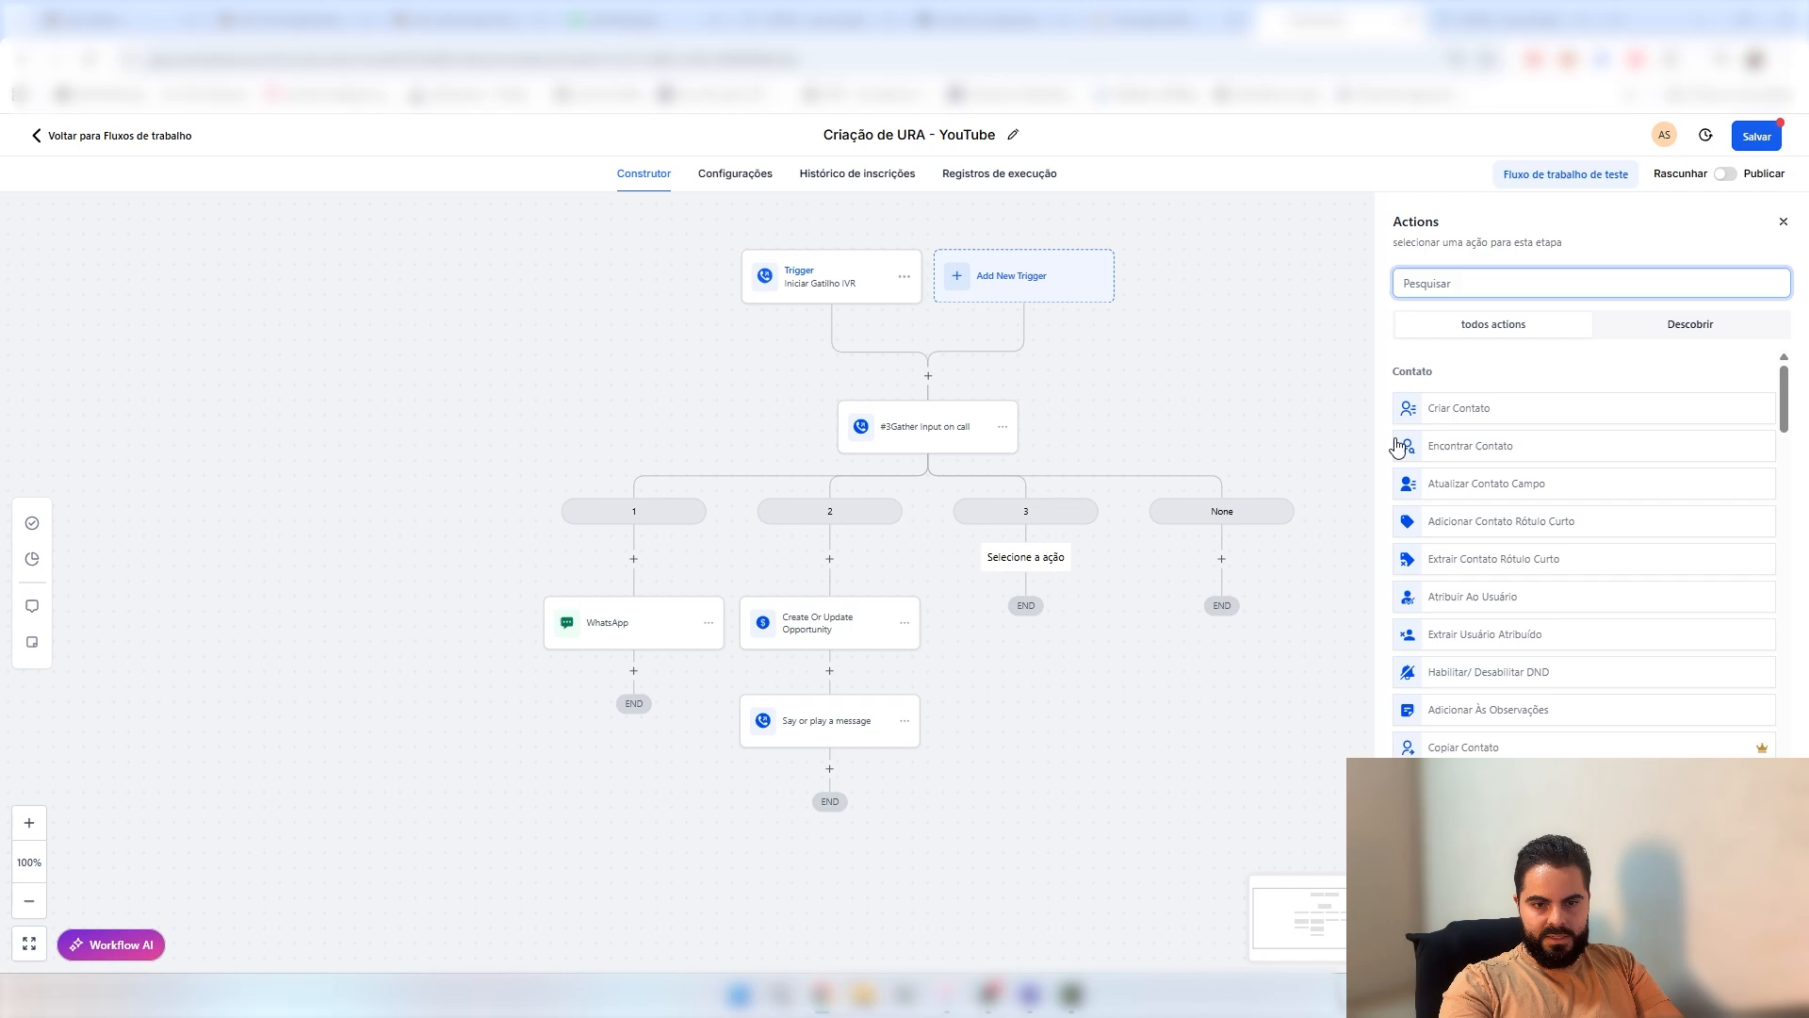
left_click(1467, 287)
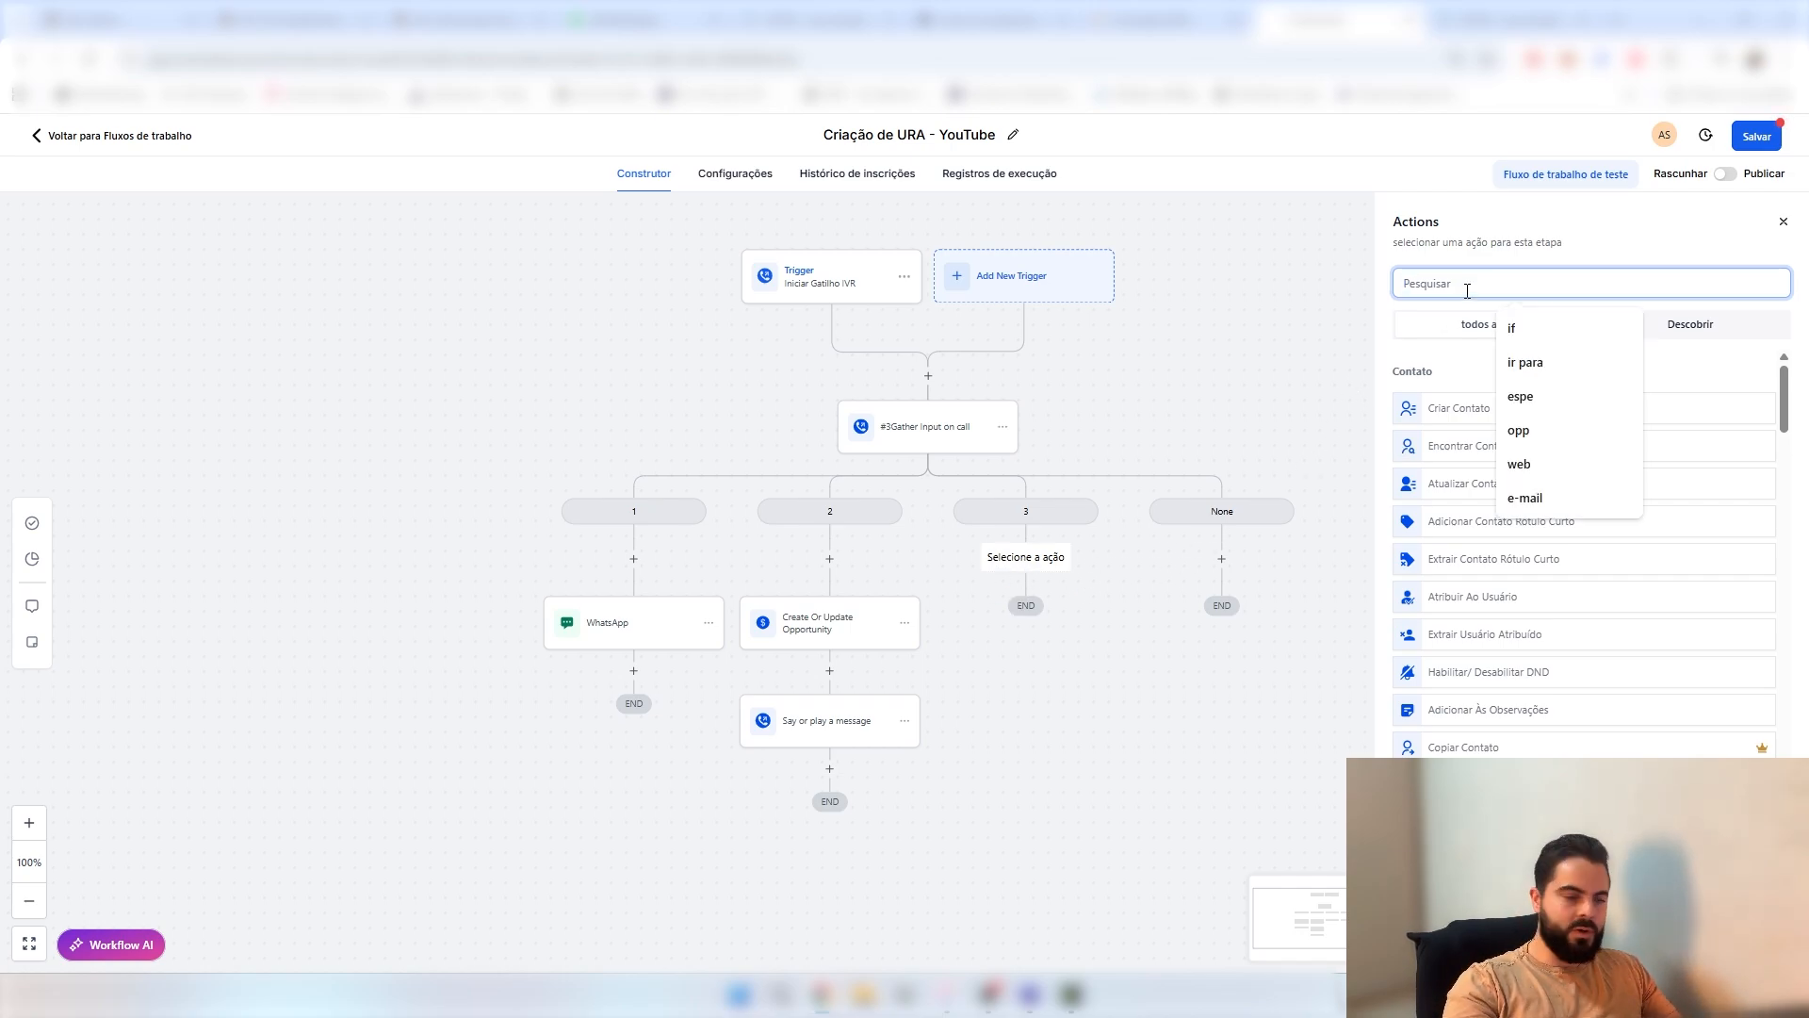
type("IVR")
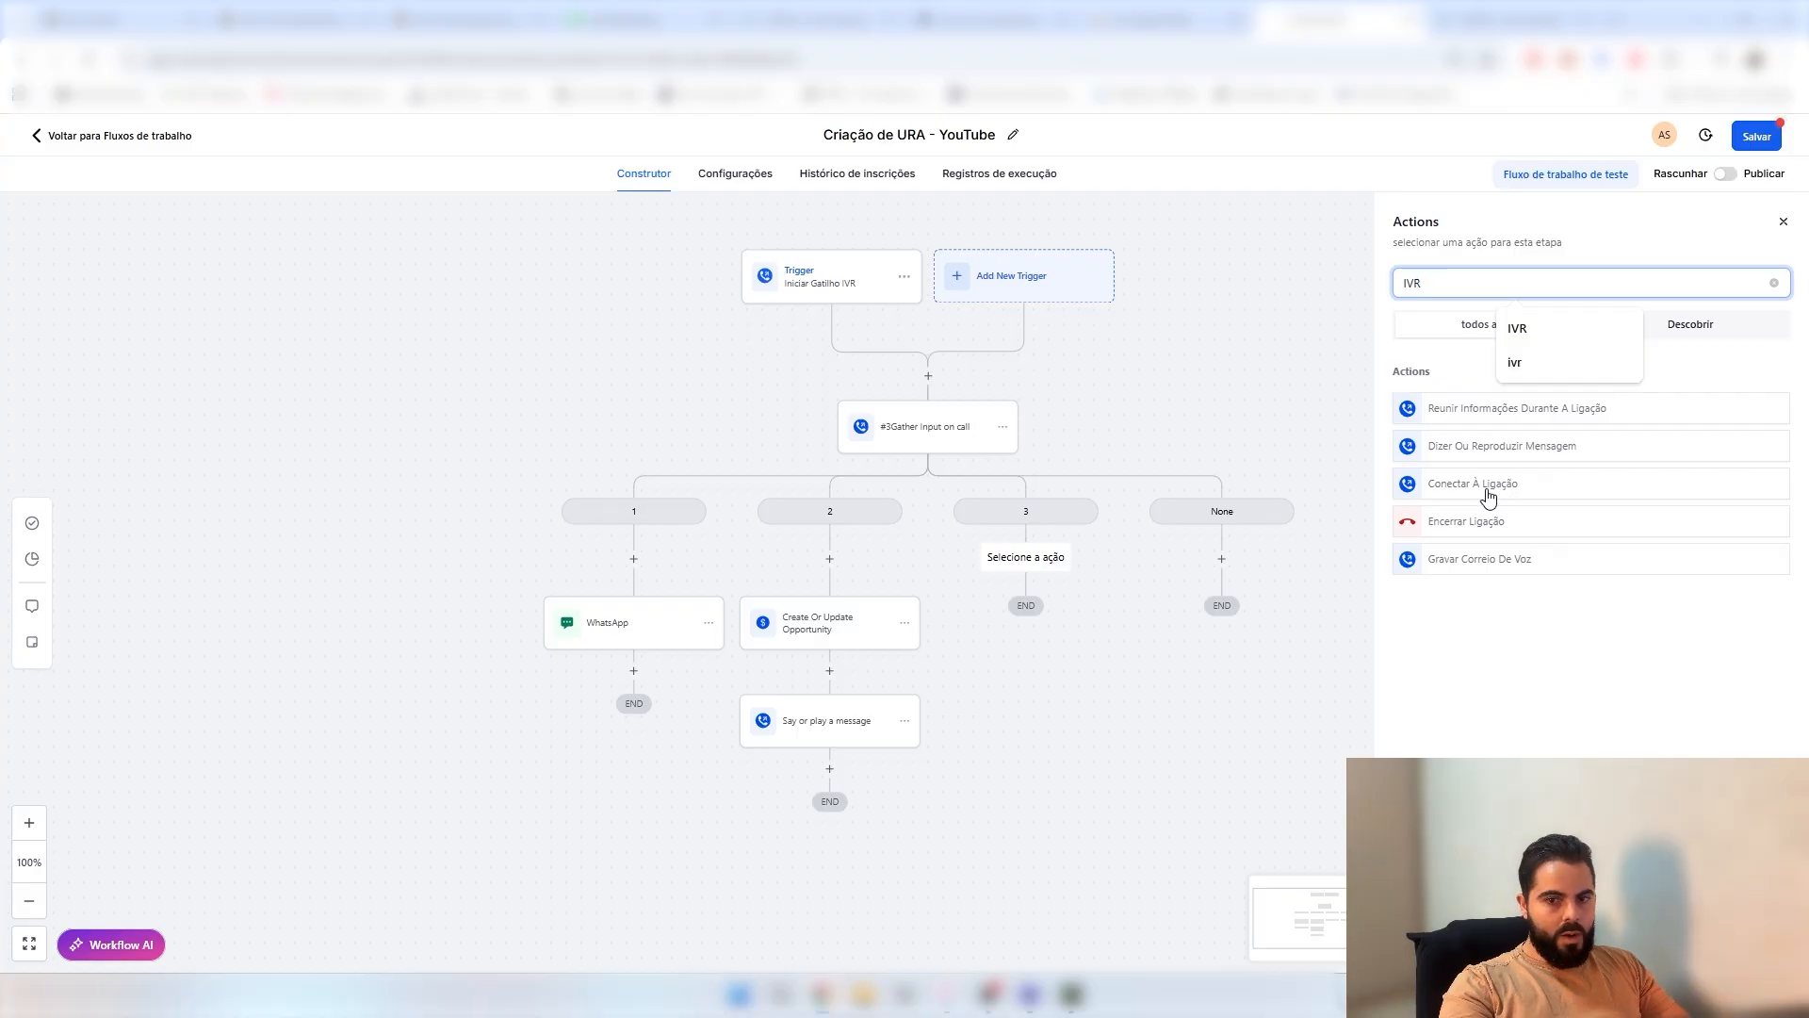
left_click(1484, 488)
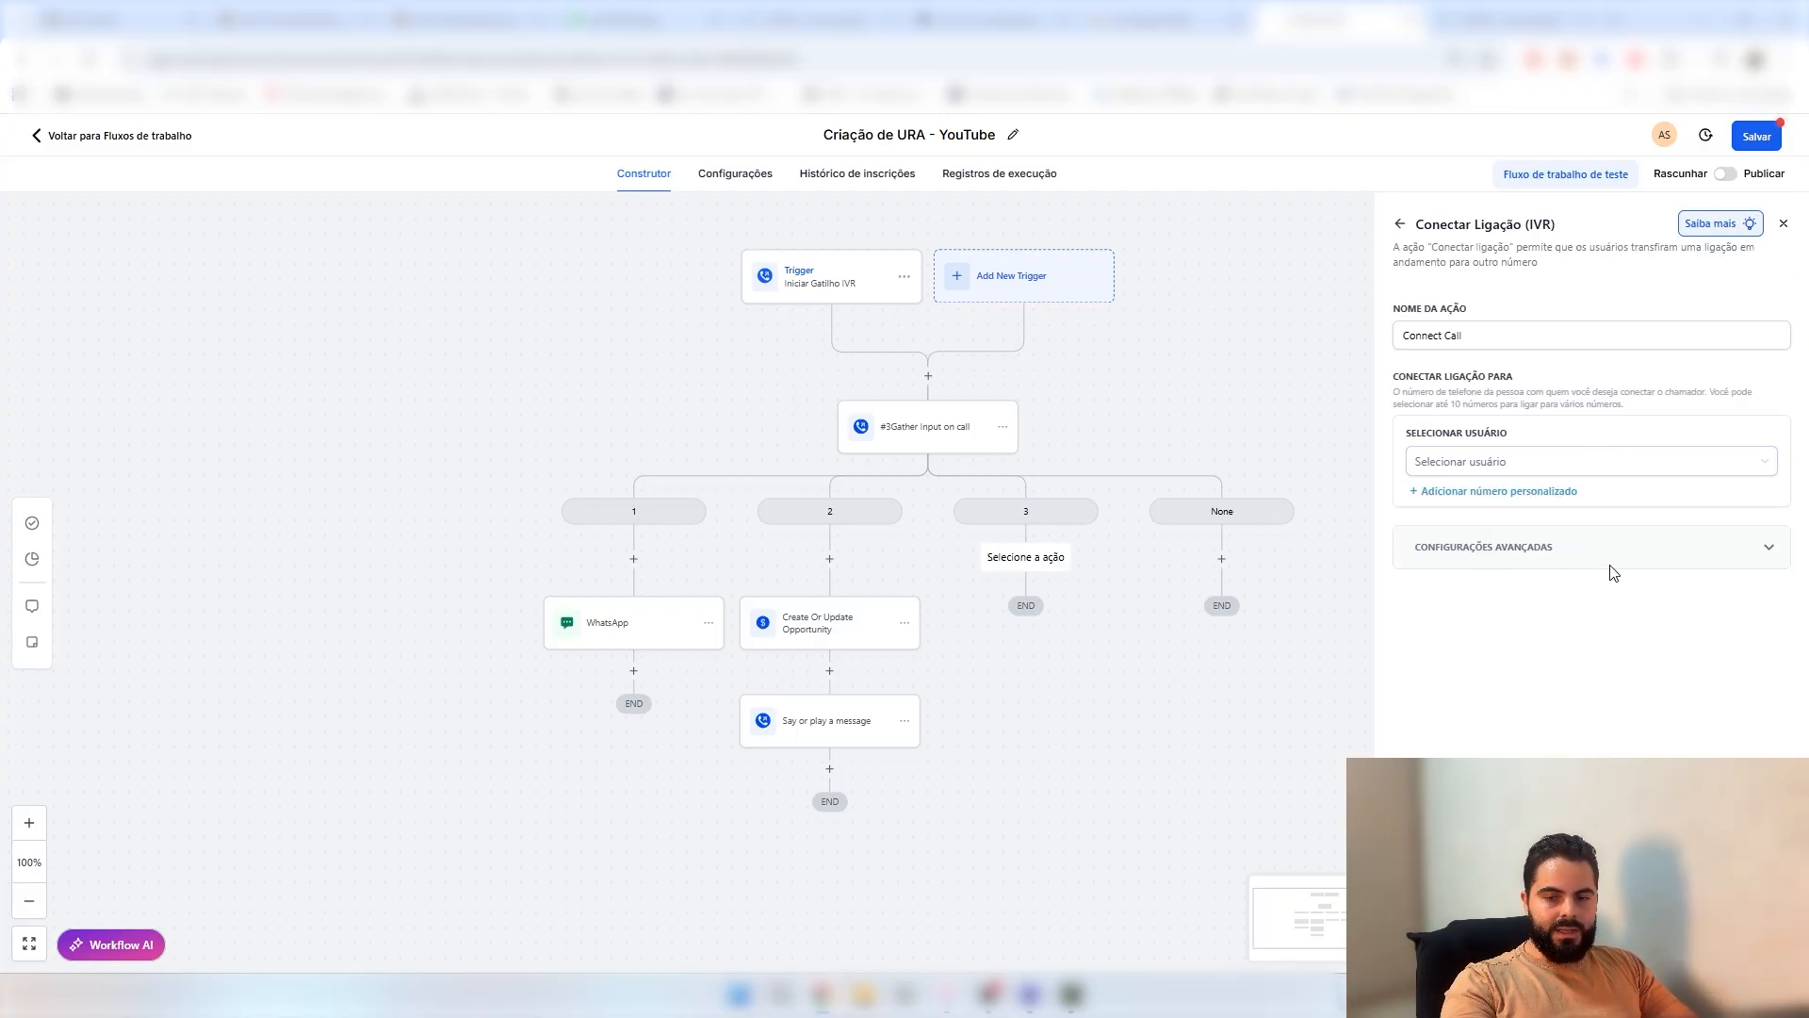
- Try Usuário atribuído as the user the call connects to, and remove that selection again
left_click(1604, 475)
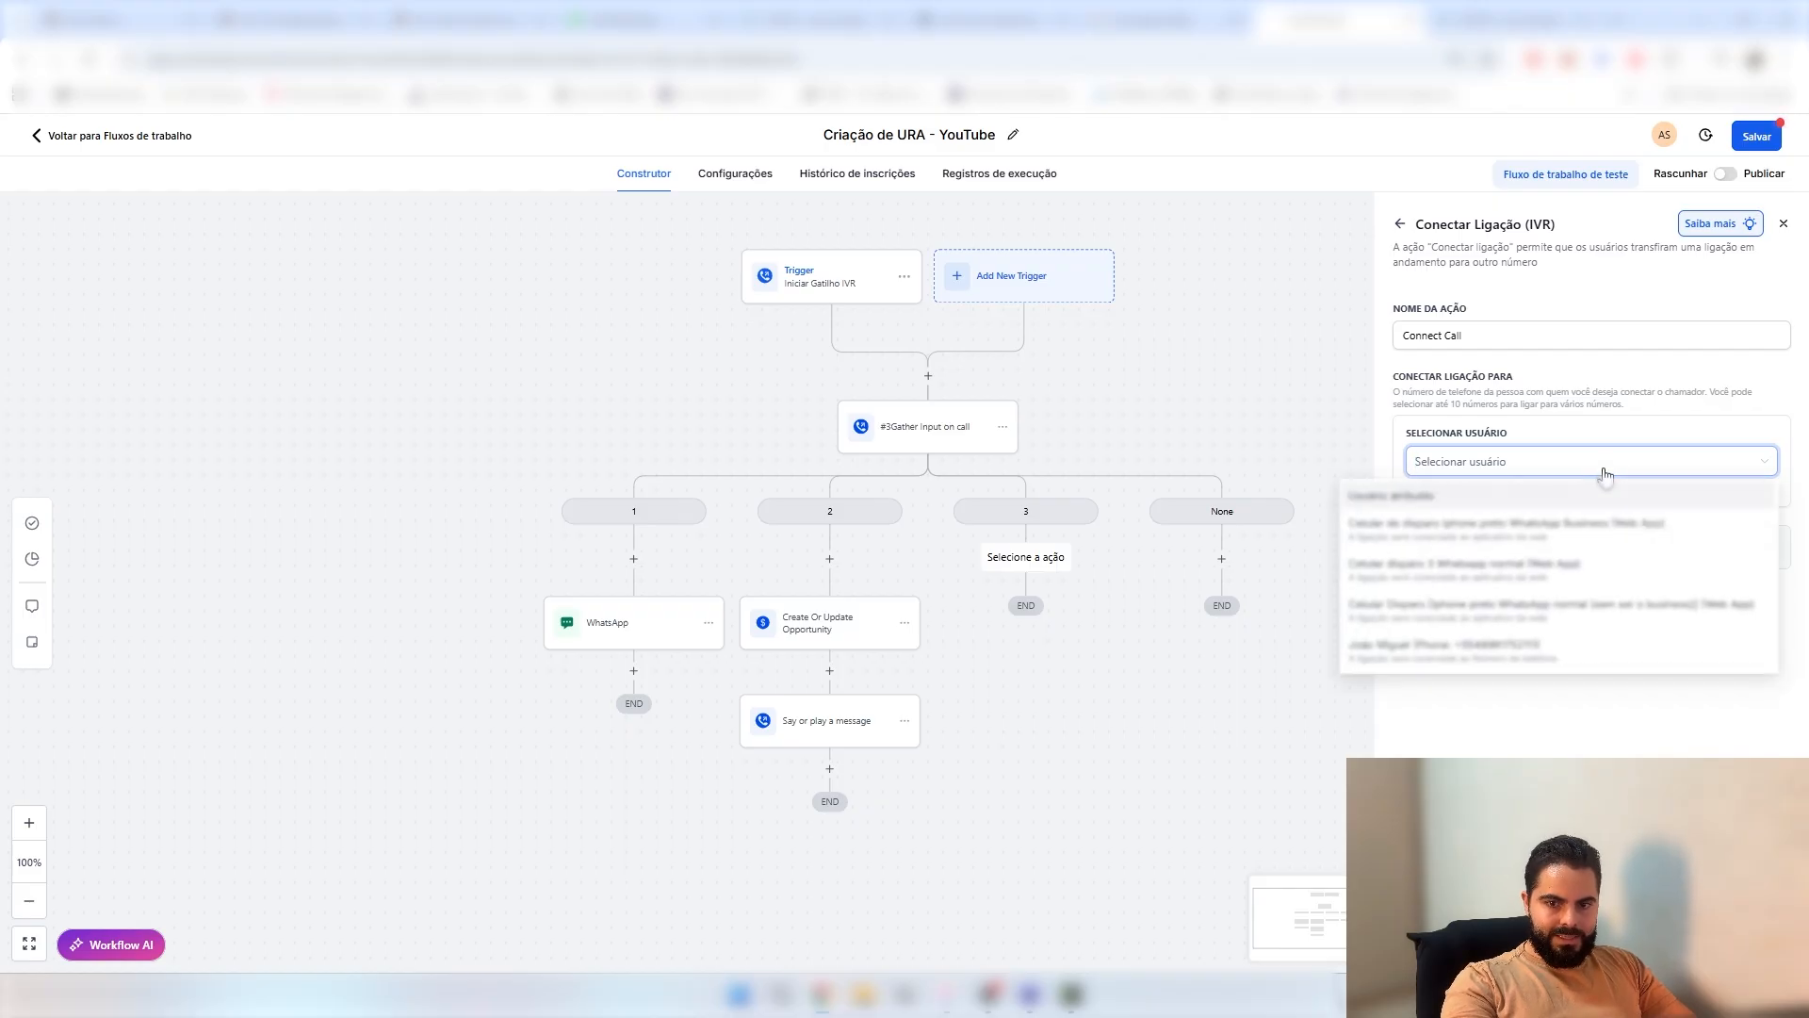
left_click(1431, 499)
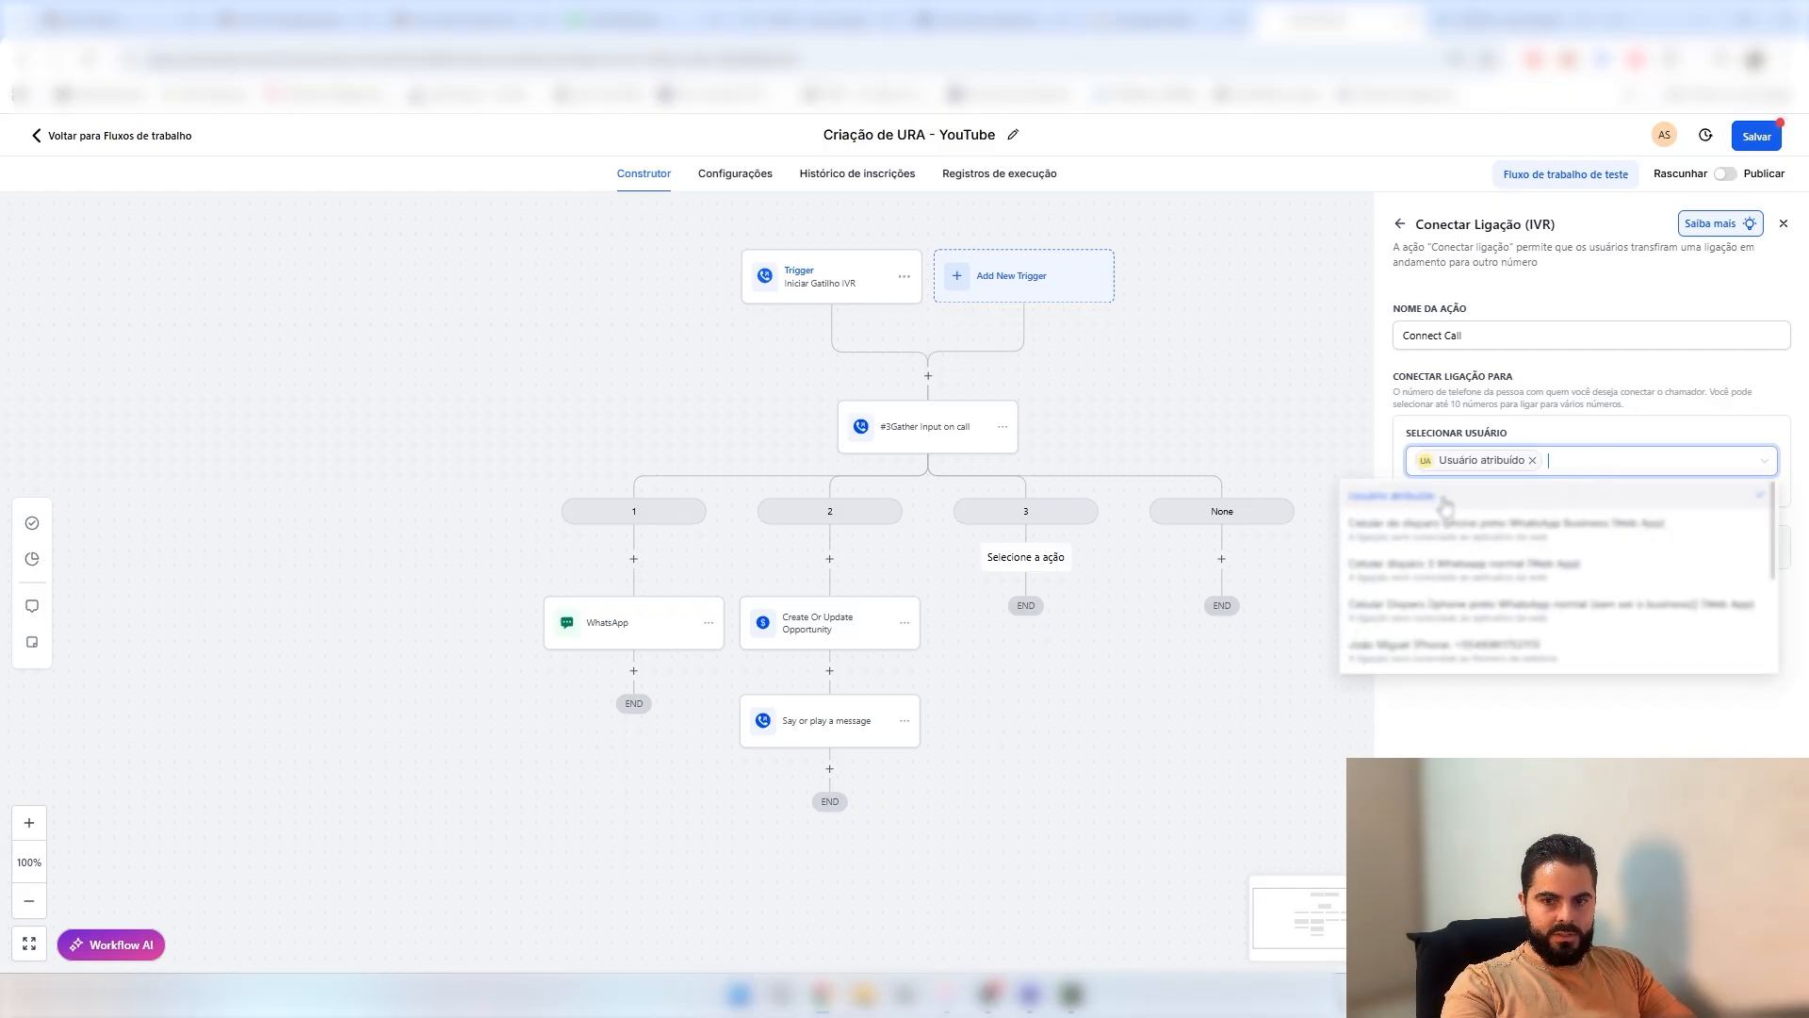
scroll(1500, 504, "down", 5)
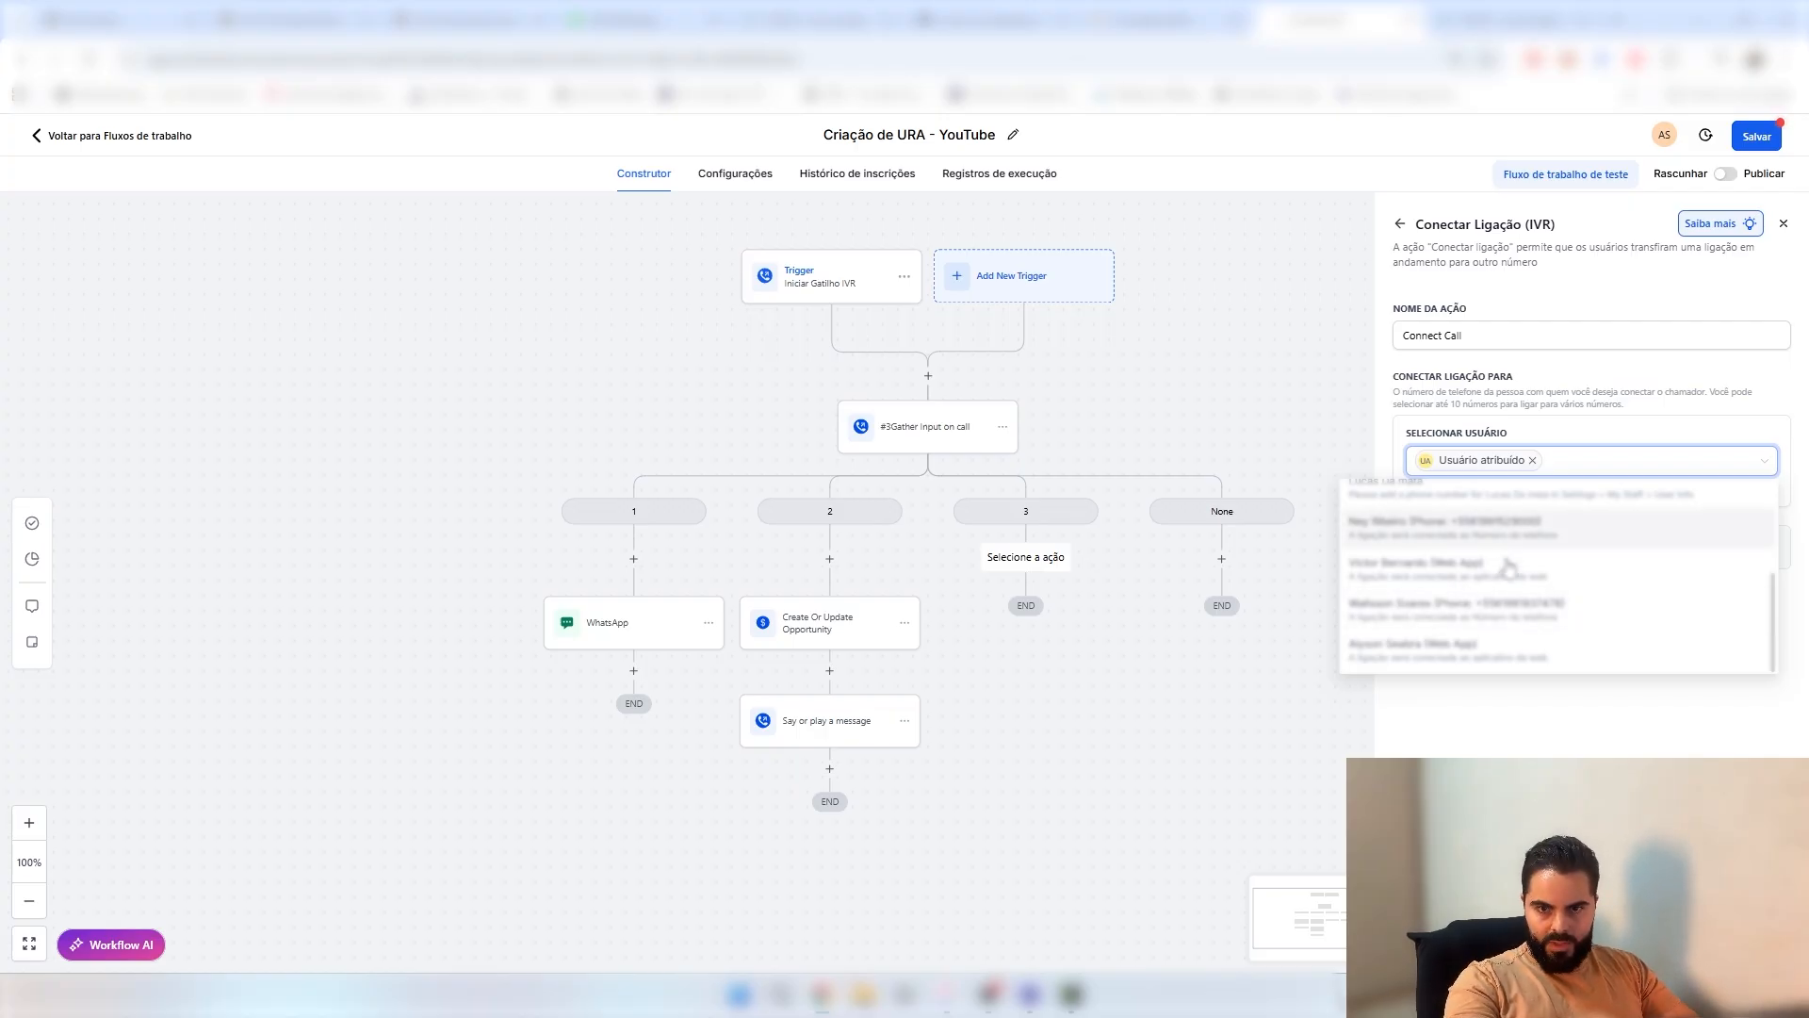
left_click(1532, 460)
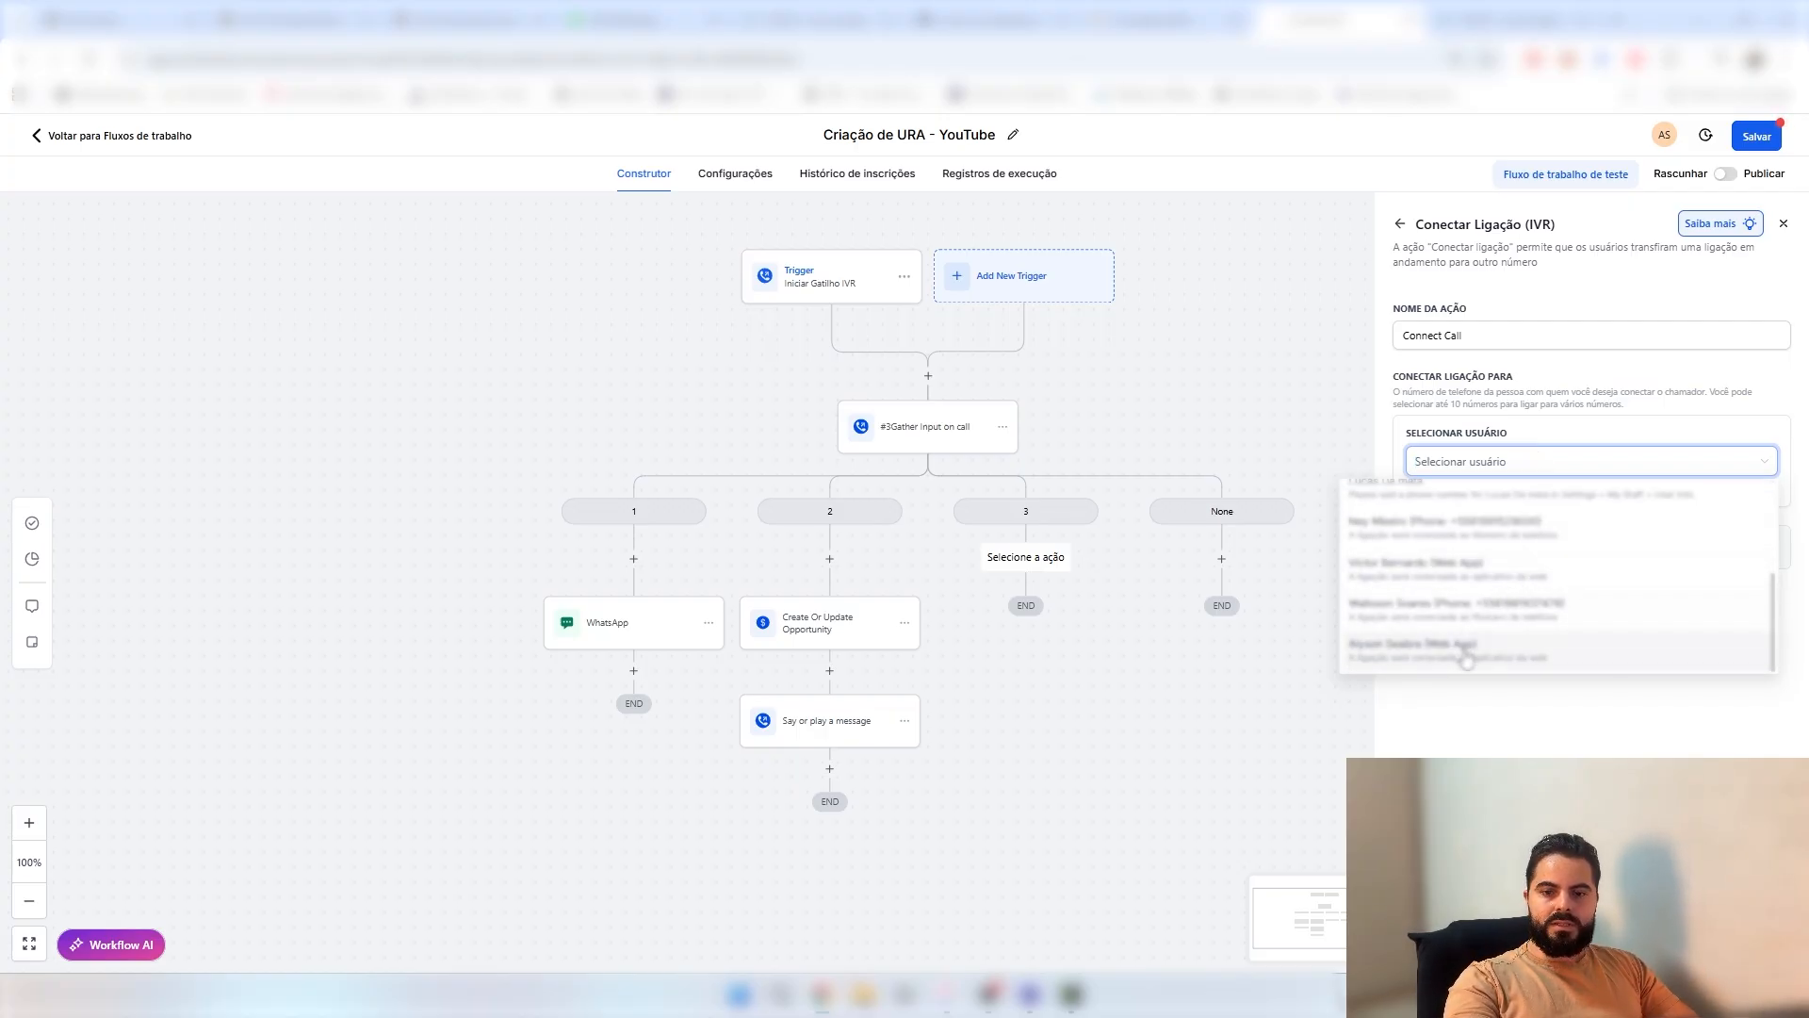
- Try a specific Web App team member as the user the call connects to, and clear the selection again
left_click(1451, 569)
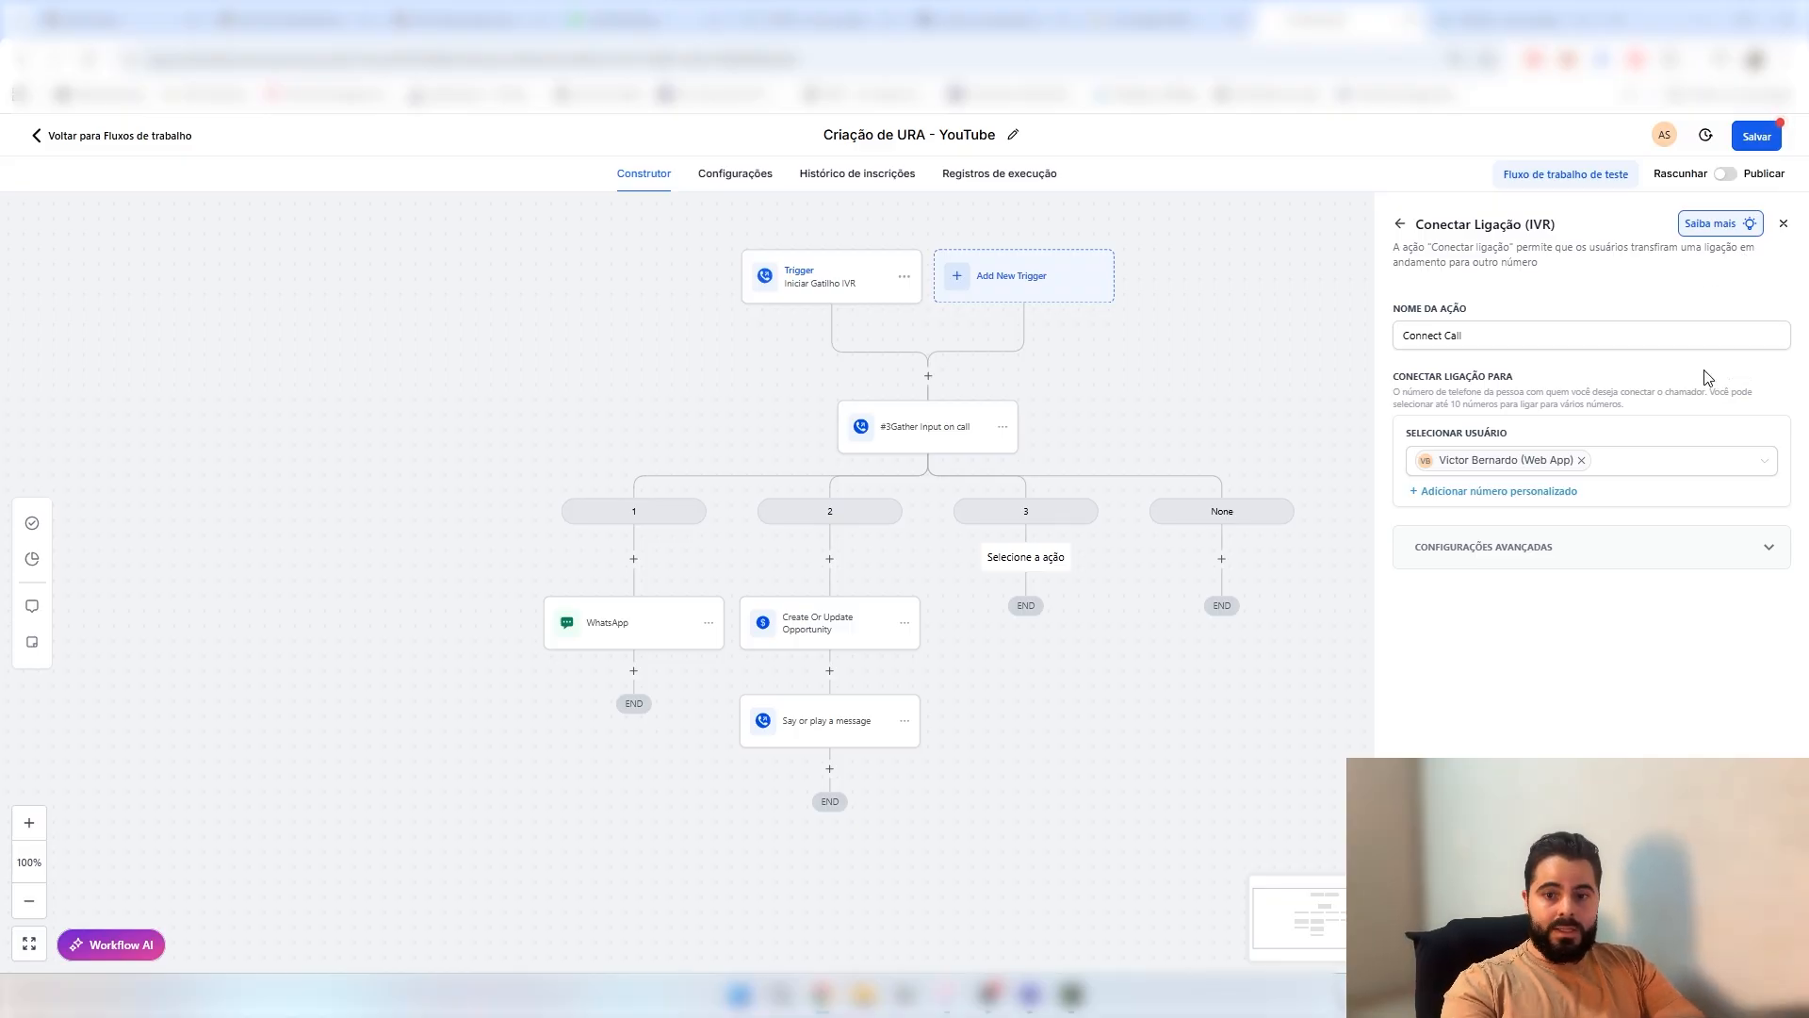
left_click(1599, 462)
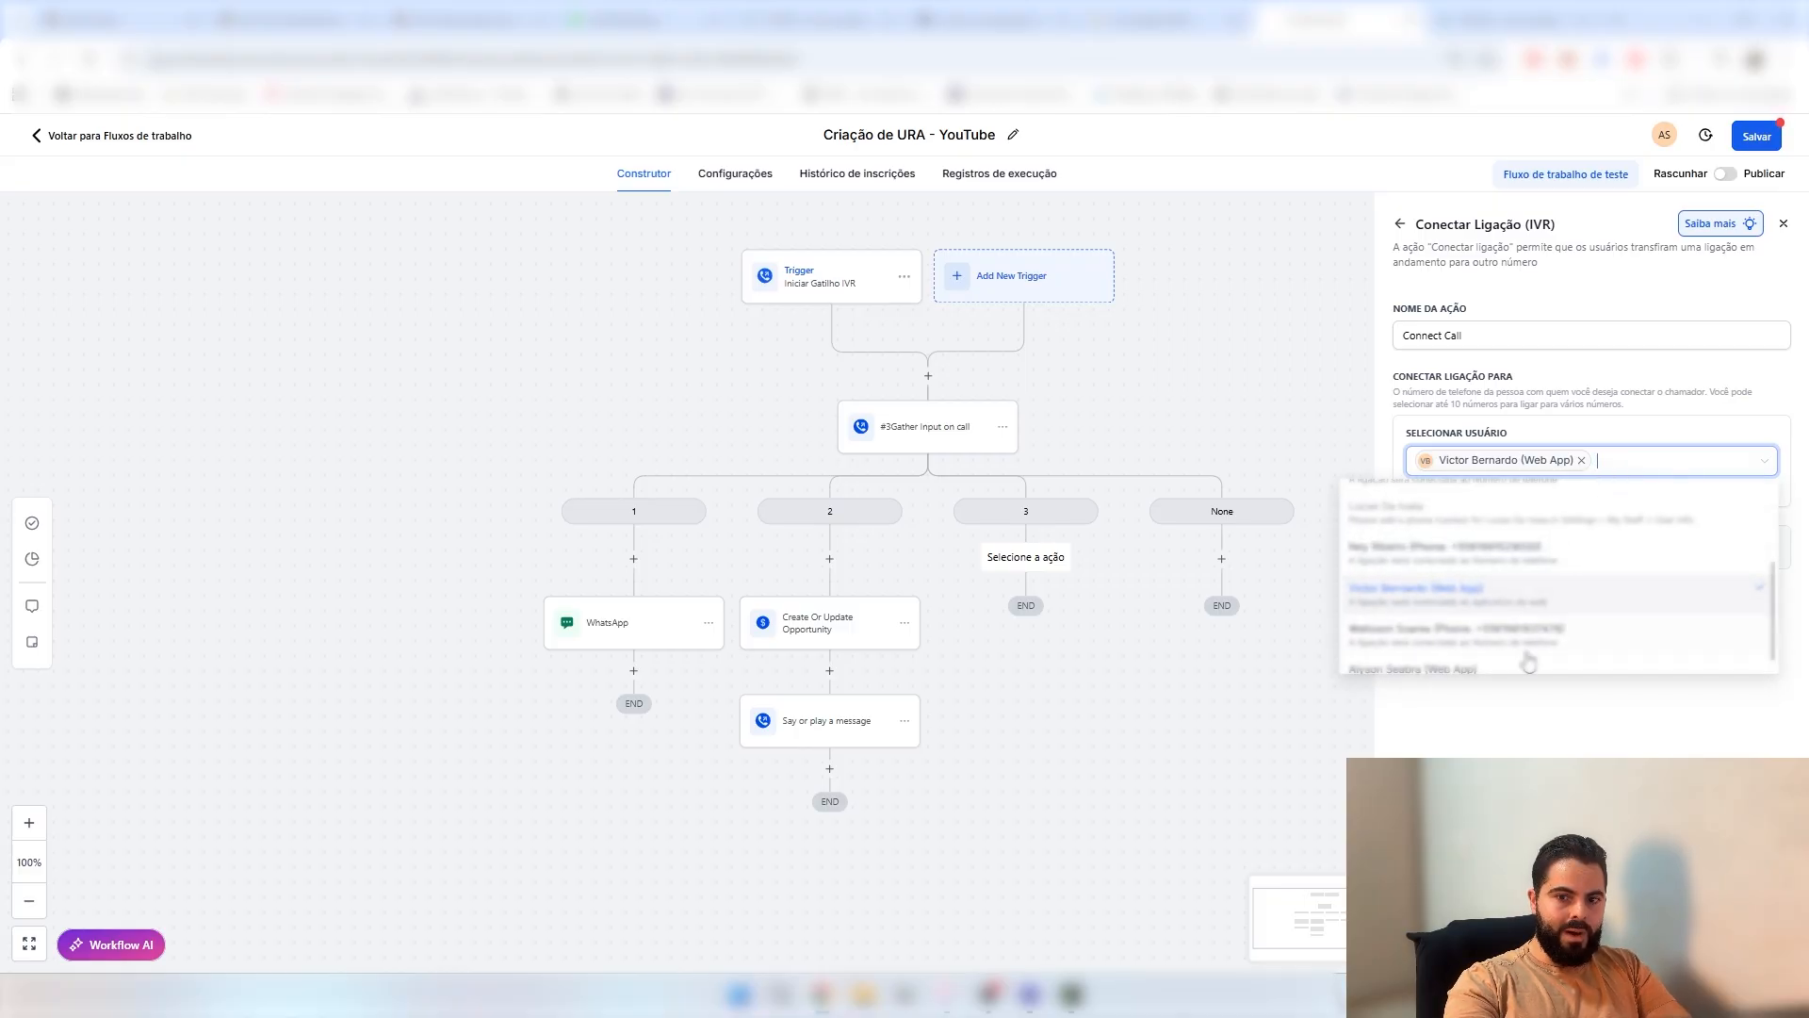
scroll(1489, 607, "down", 1)
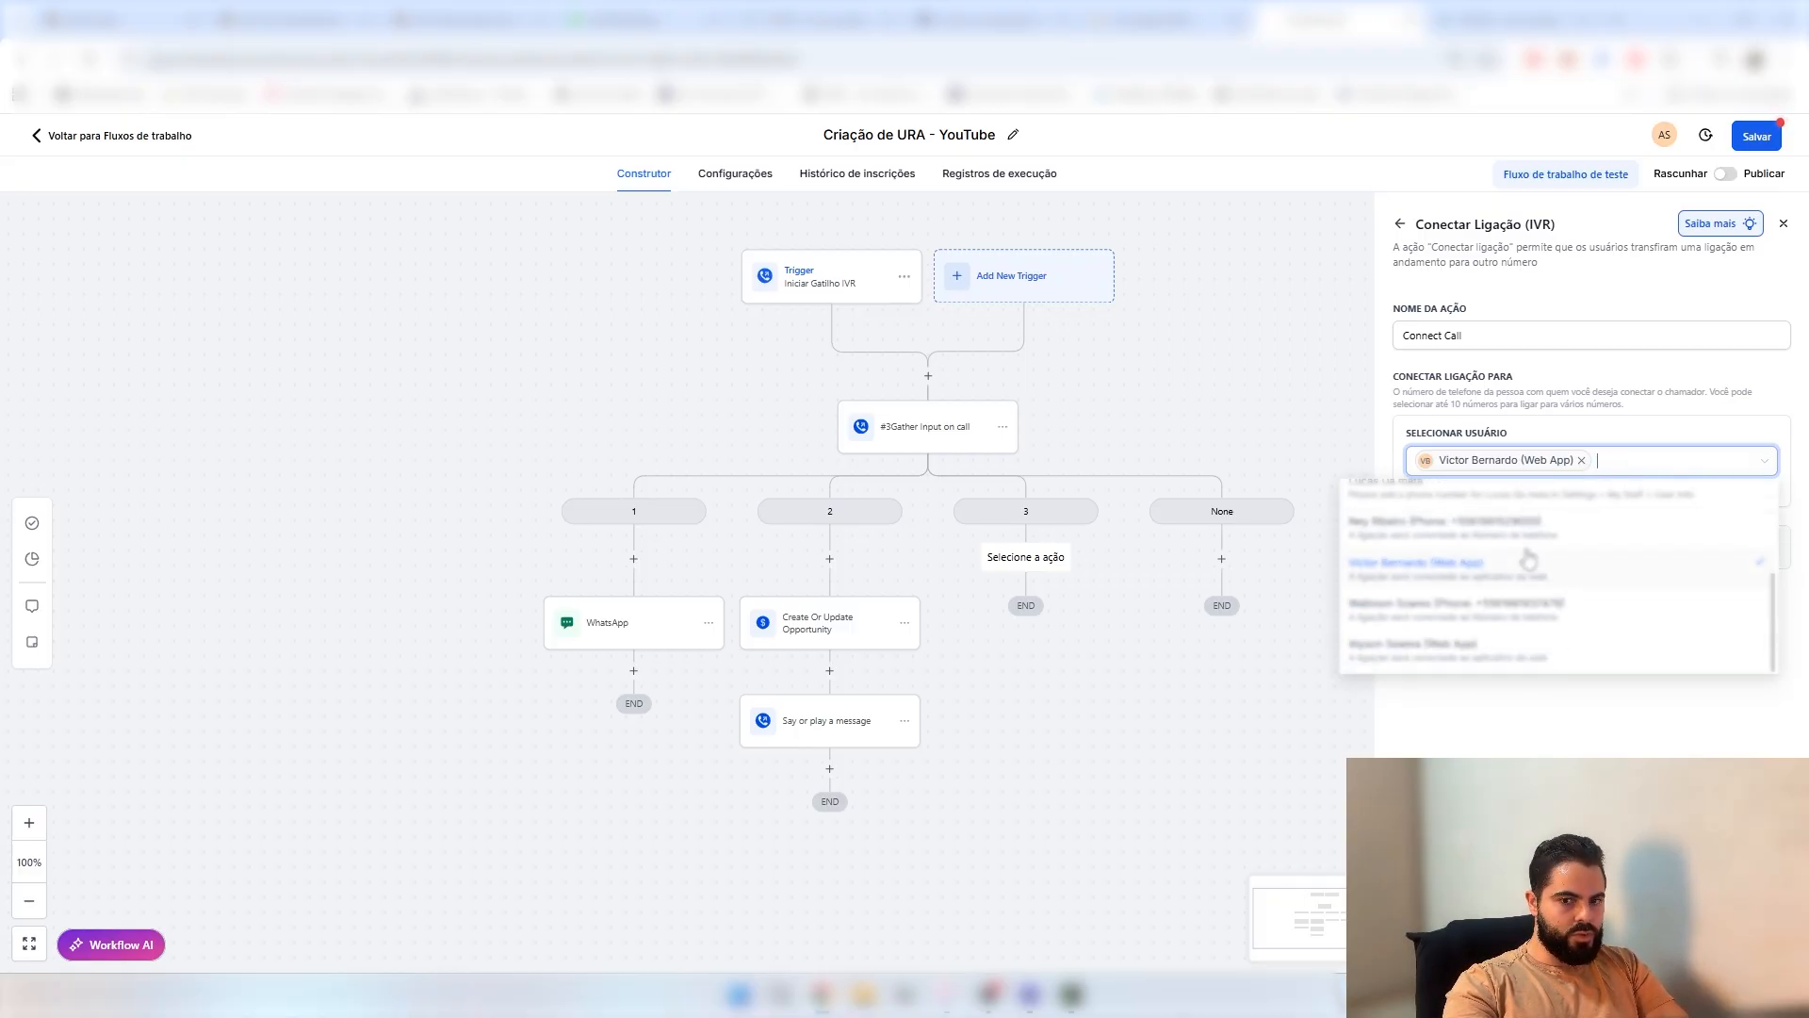
left_click(1535, 754)
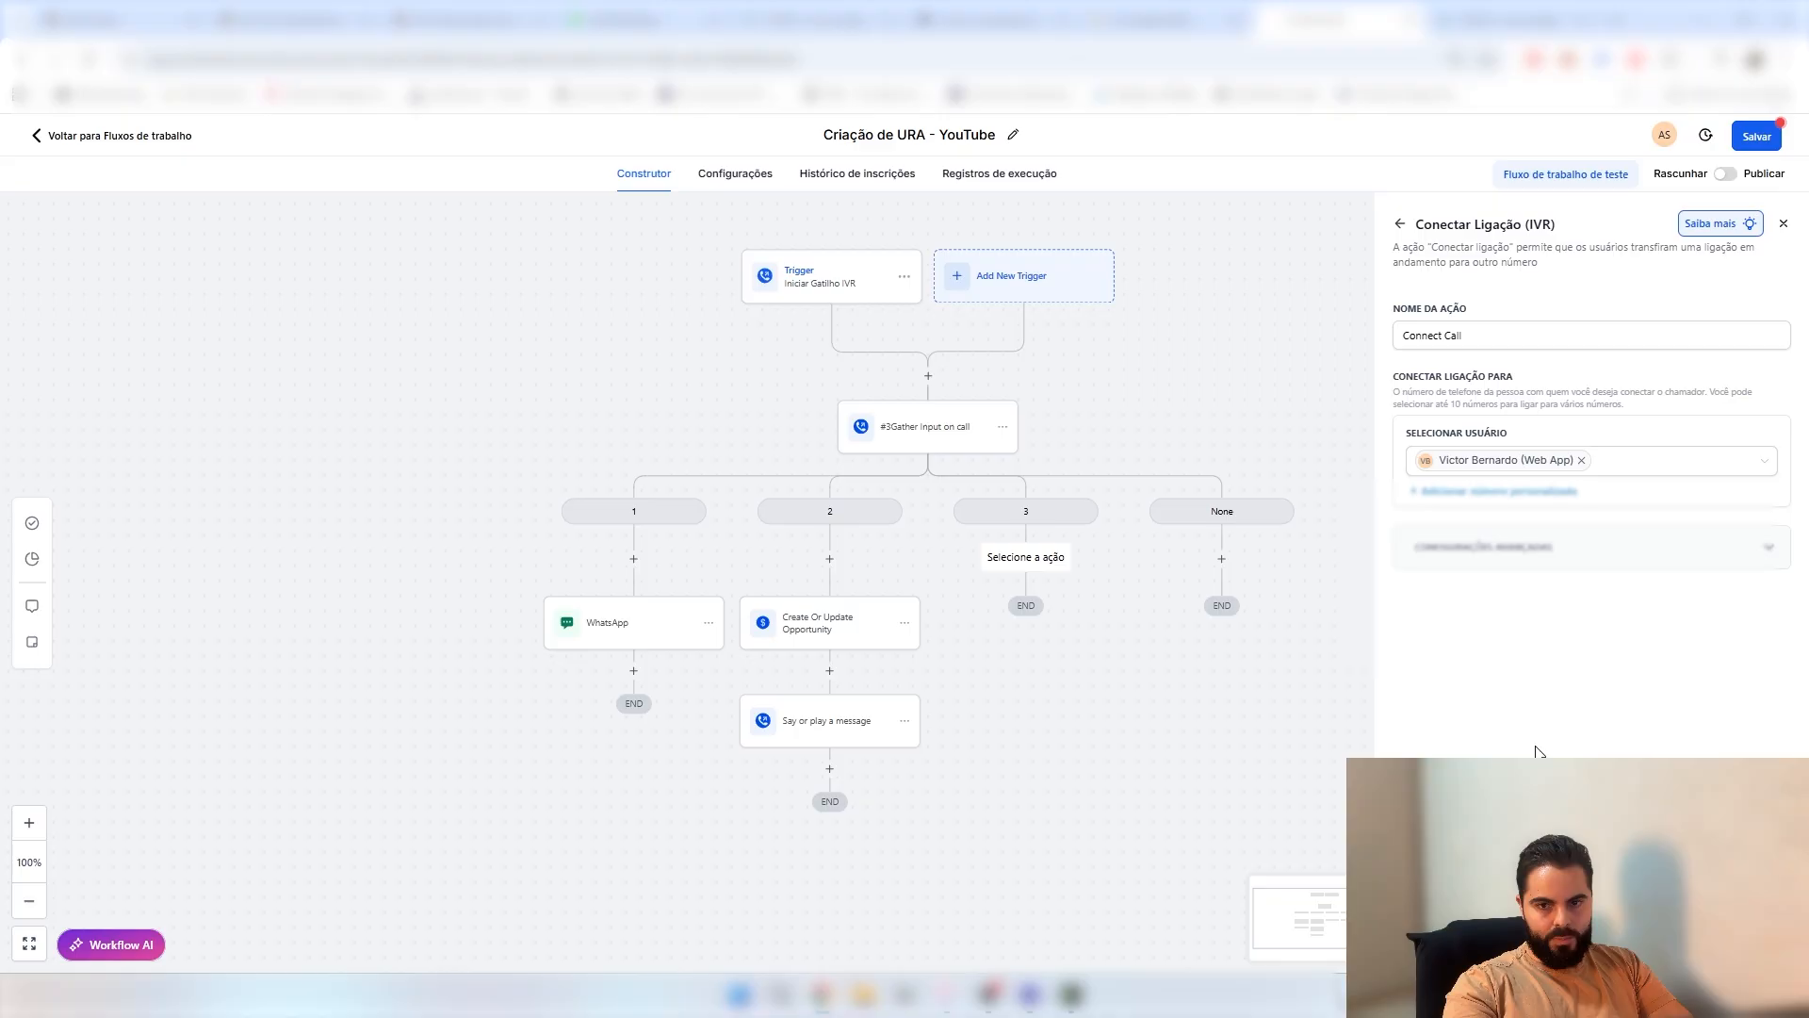
left_click(1582, 461)
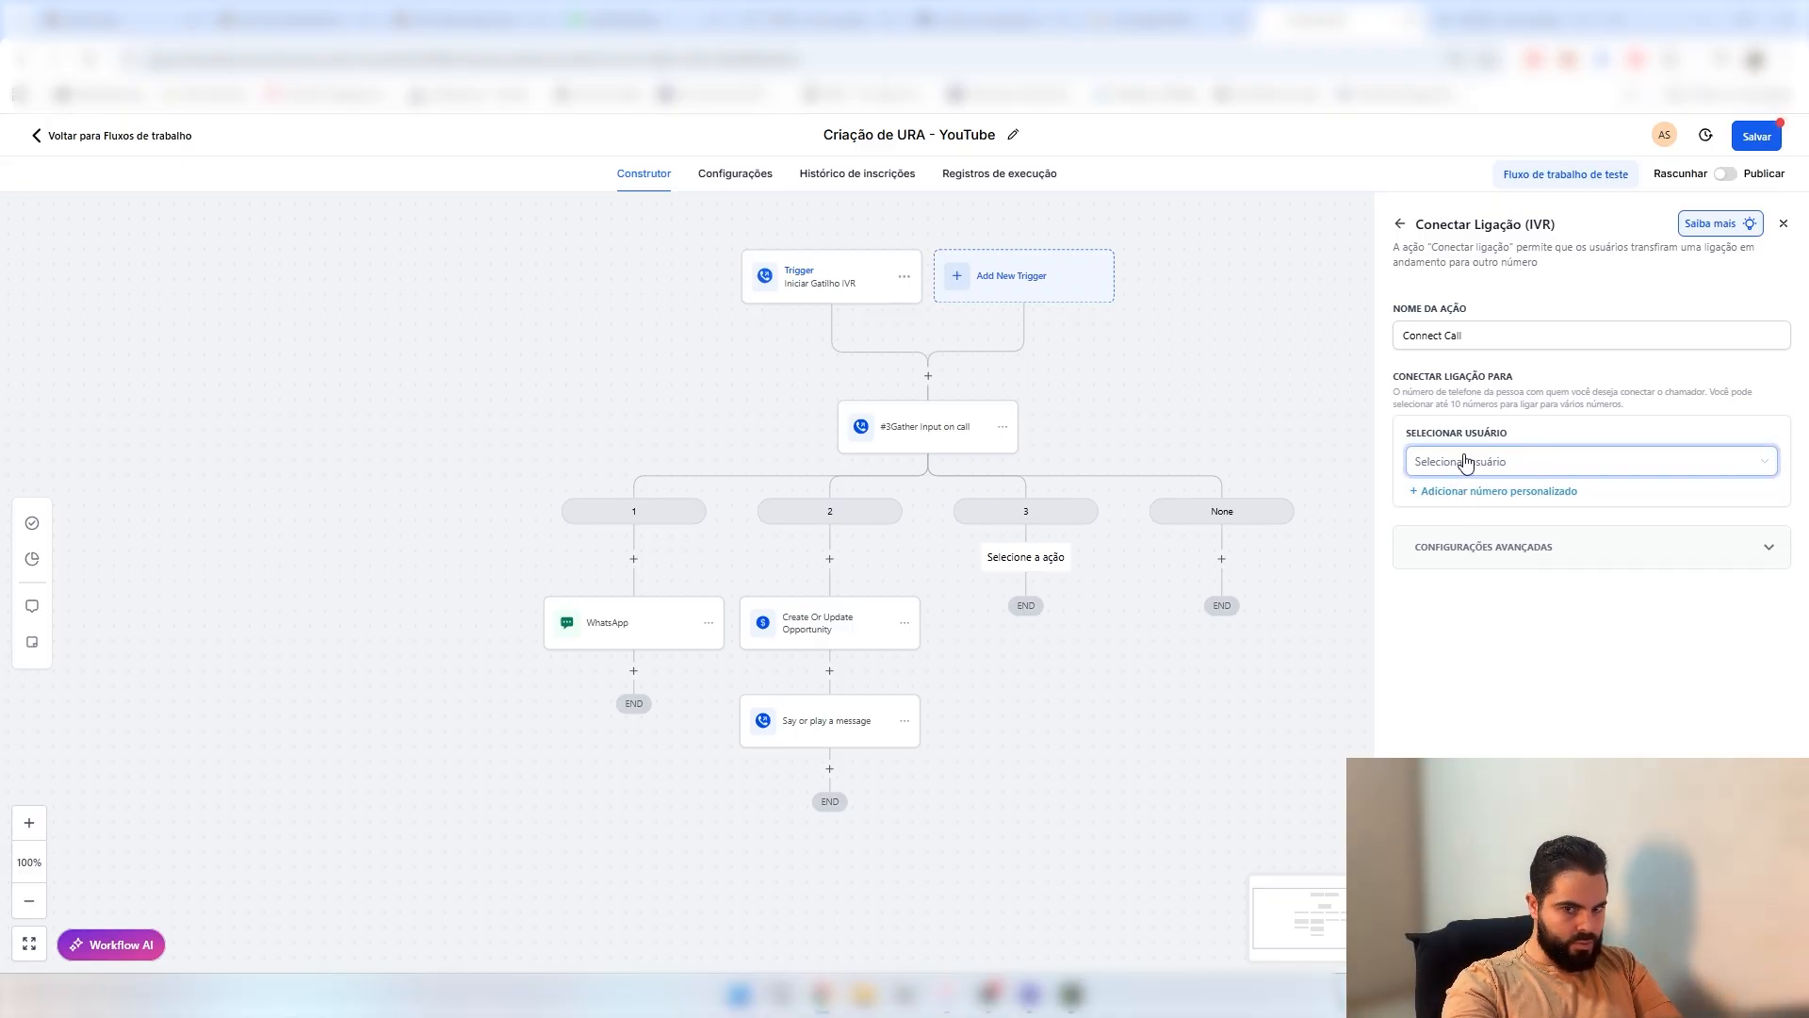
- Add a custom number with country BR to the connect call action, enter the destination phone number and save the action
left_click(1479, 491)
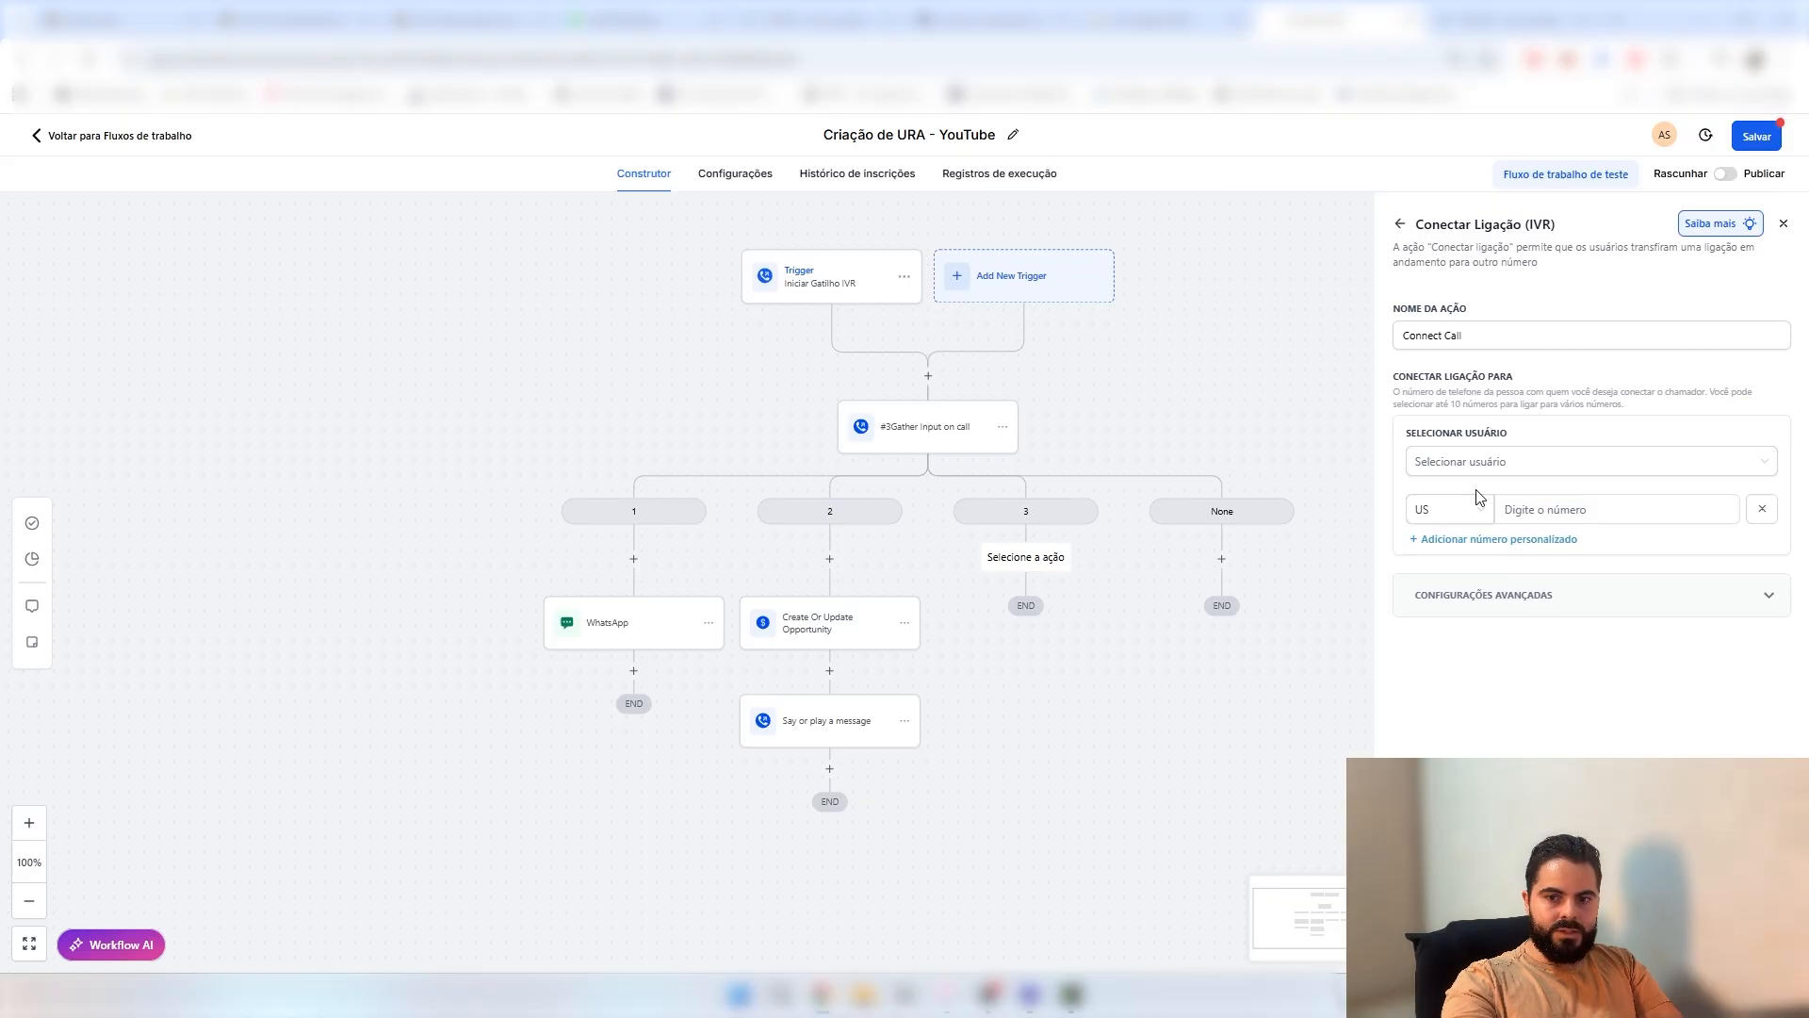
left_click(1471, 509)
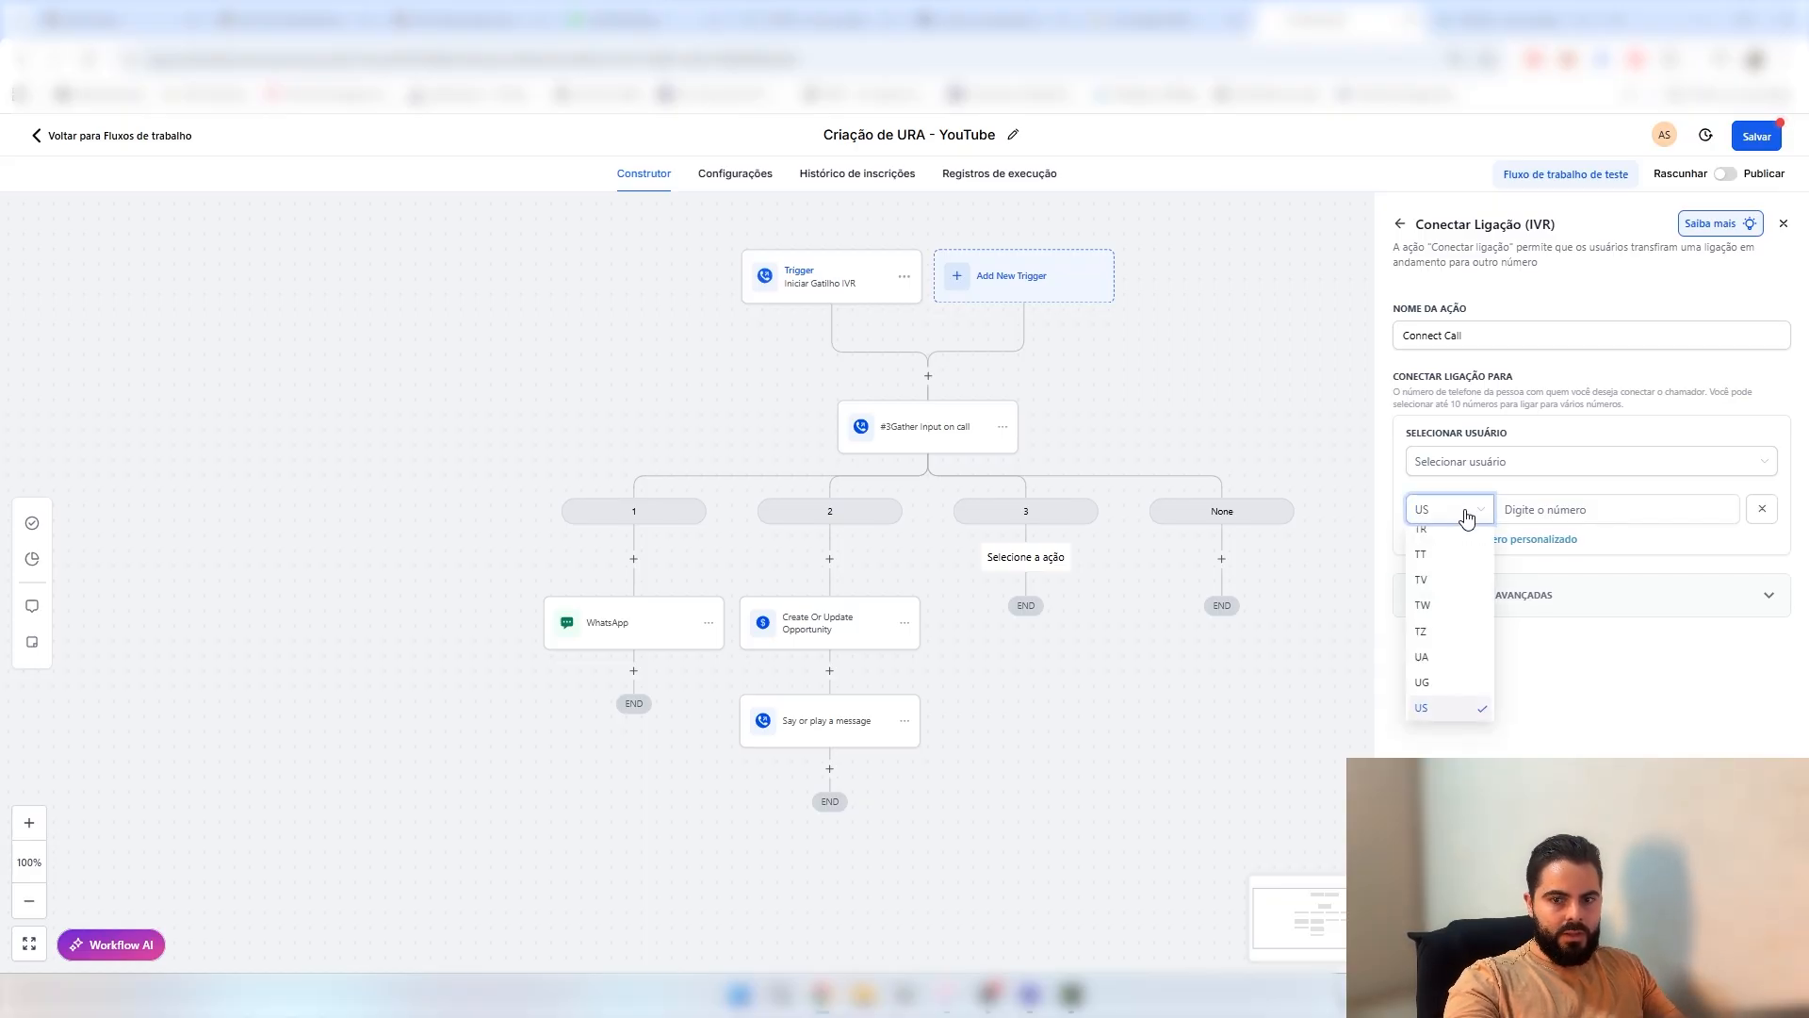
type("br")
left_click(1588, 501)
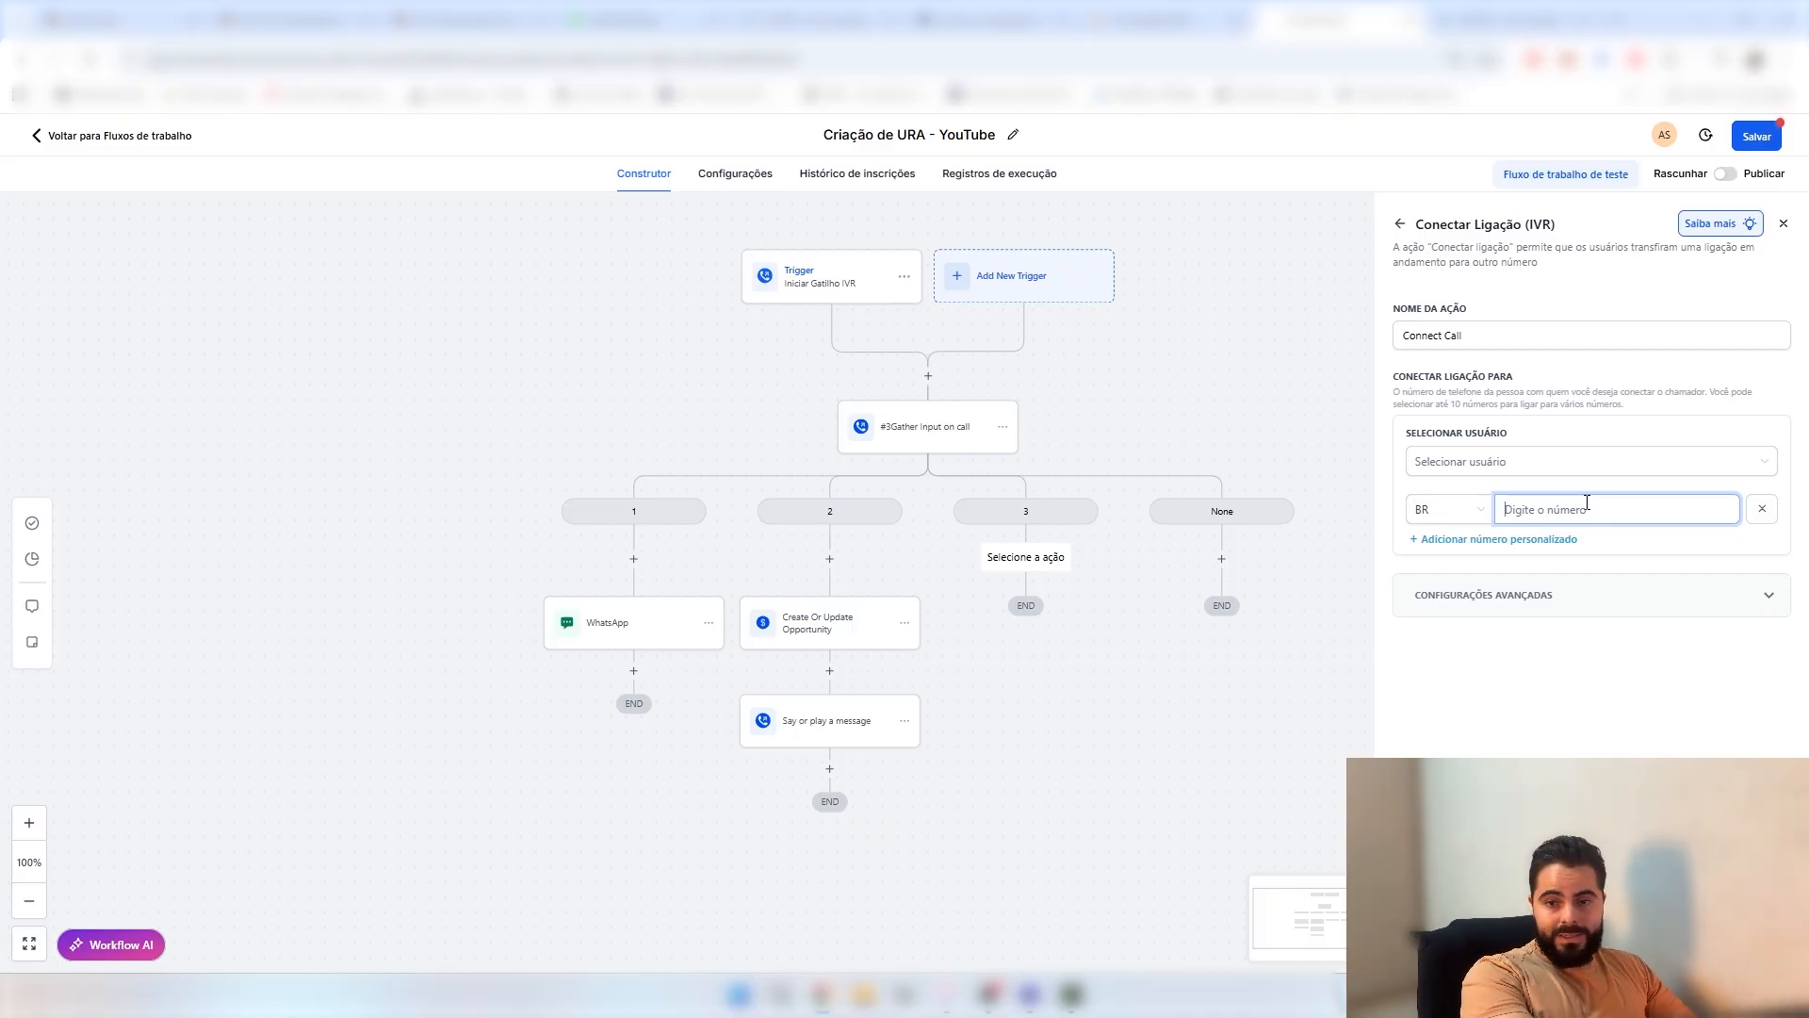
type("5561????4")
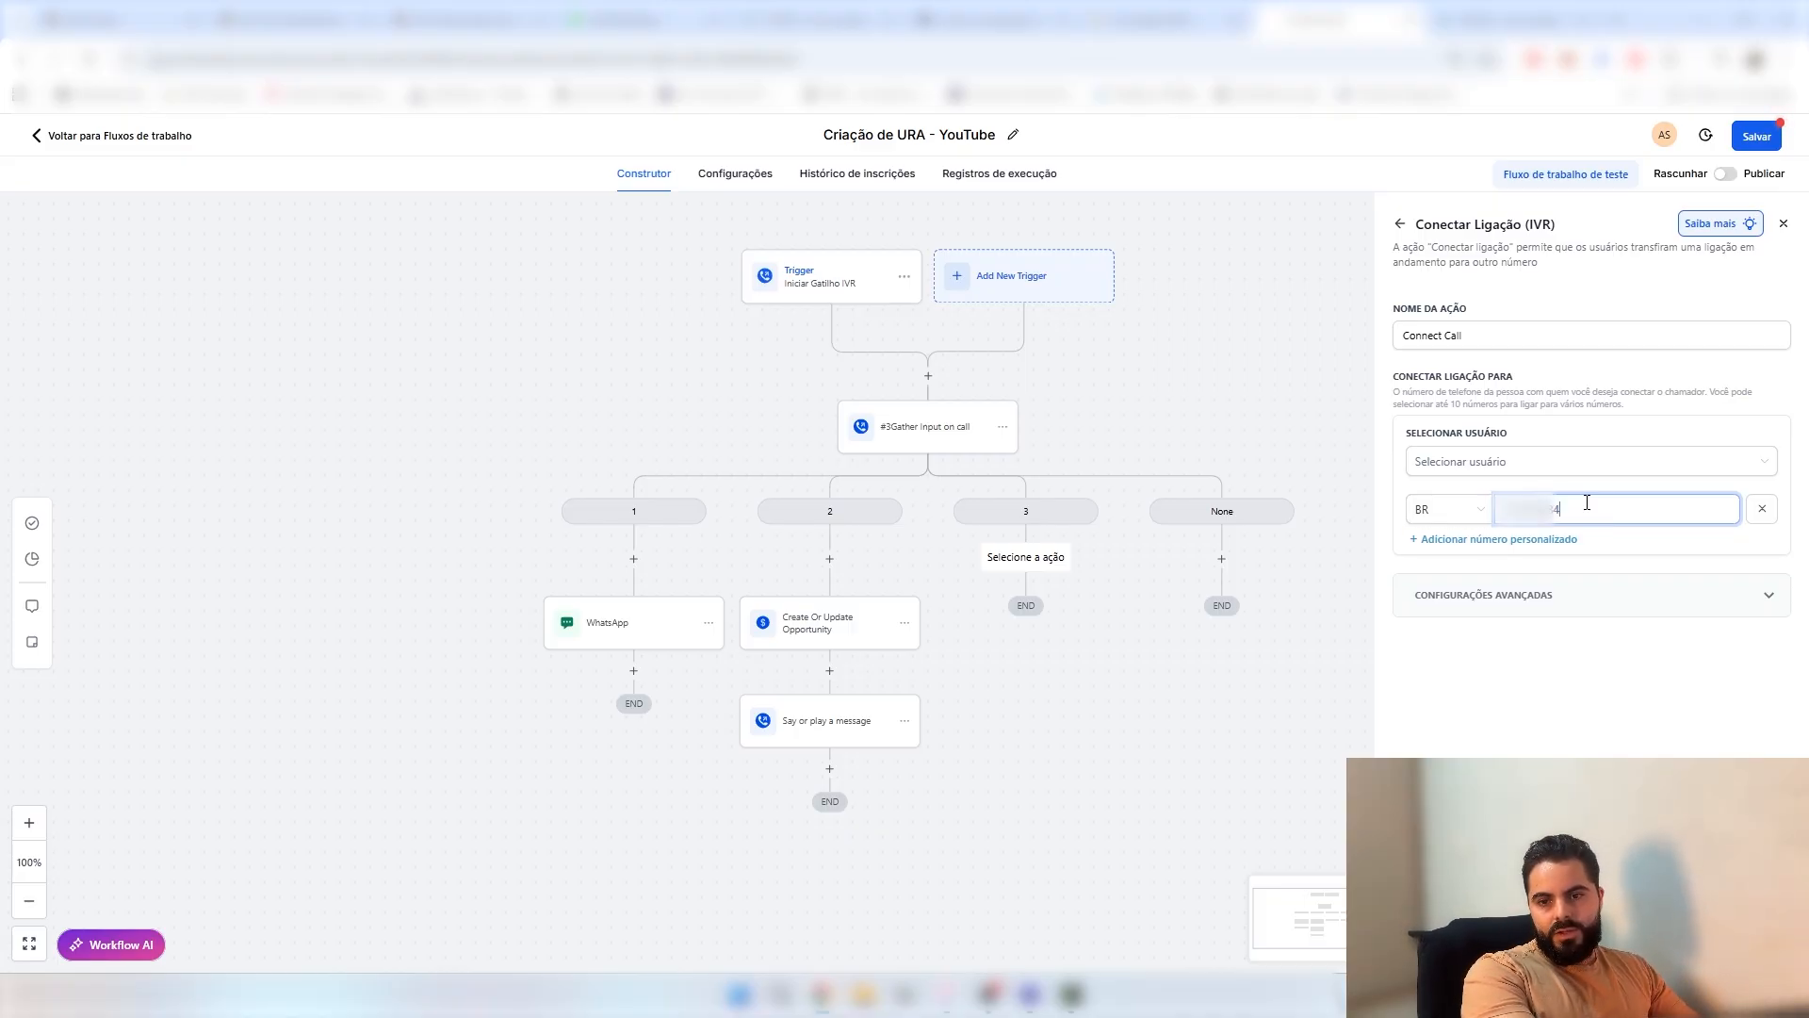
type("42")
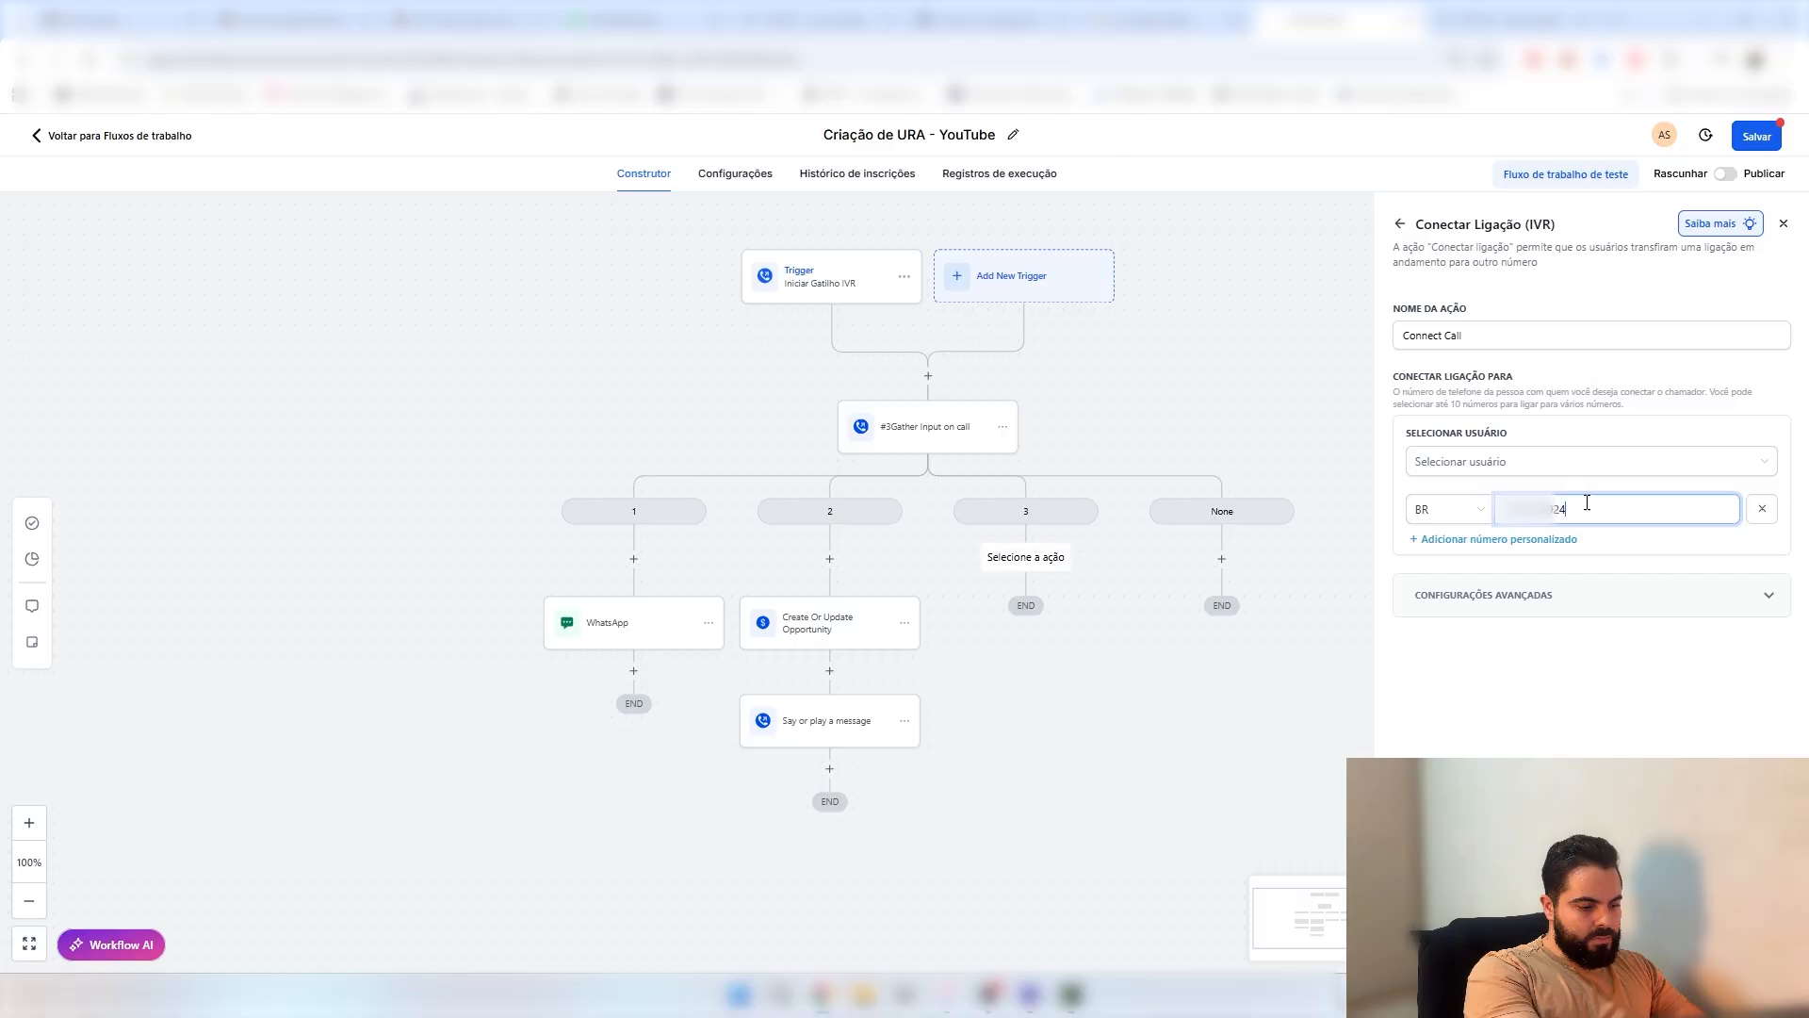
left_click(1739, 945)
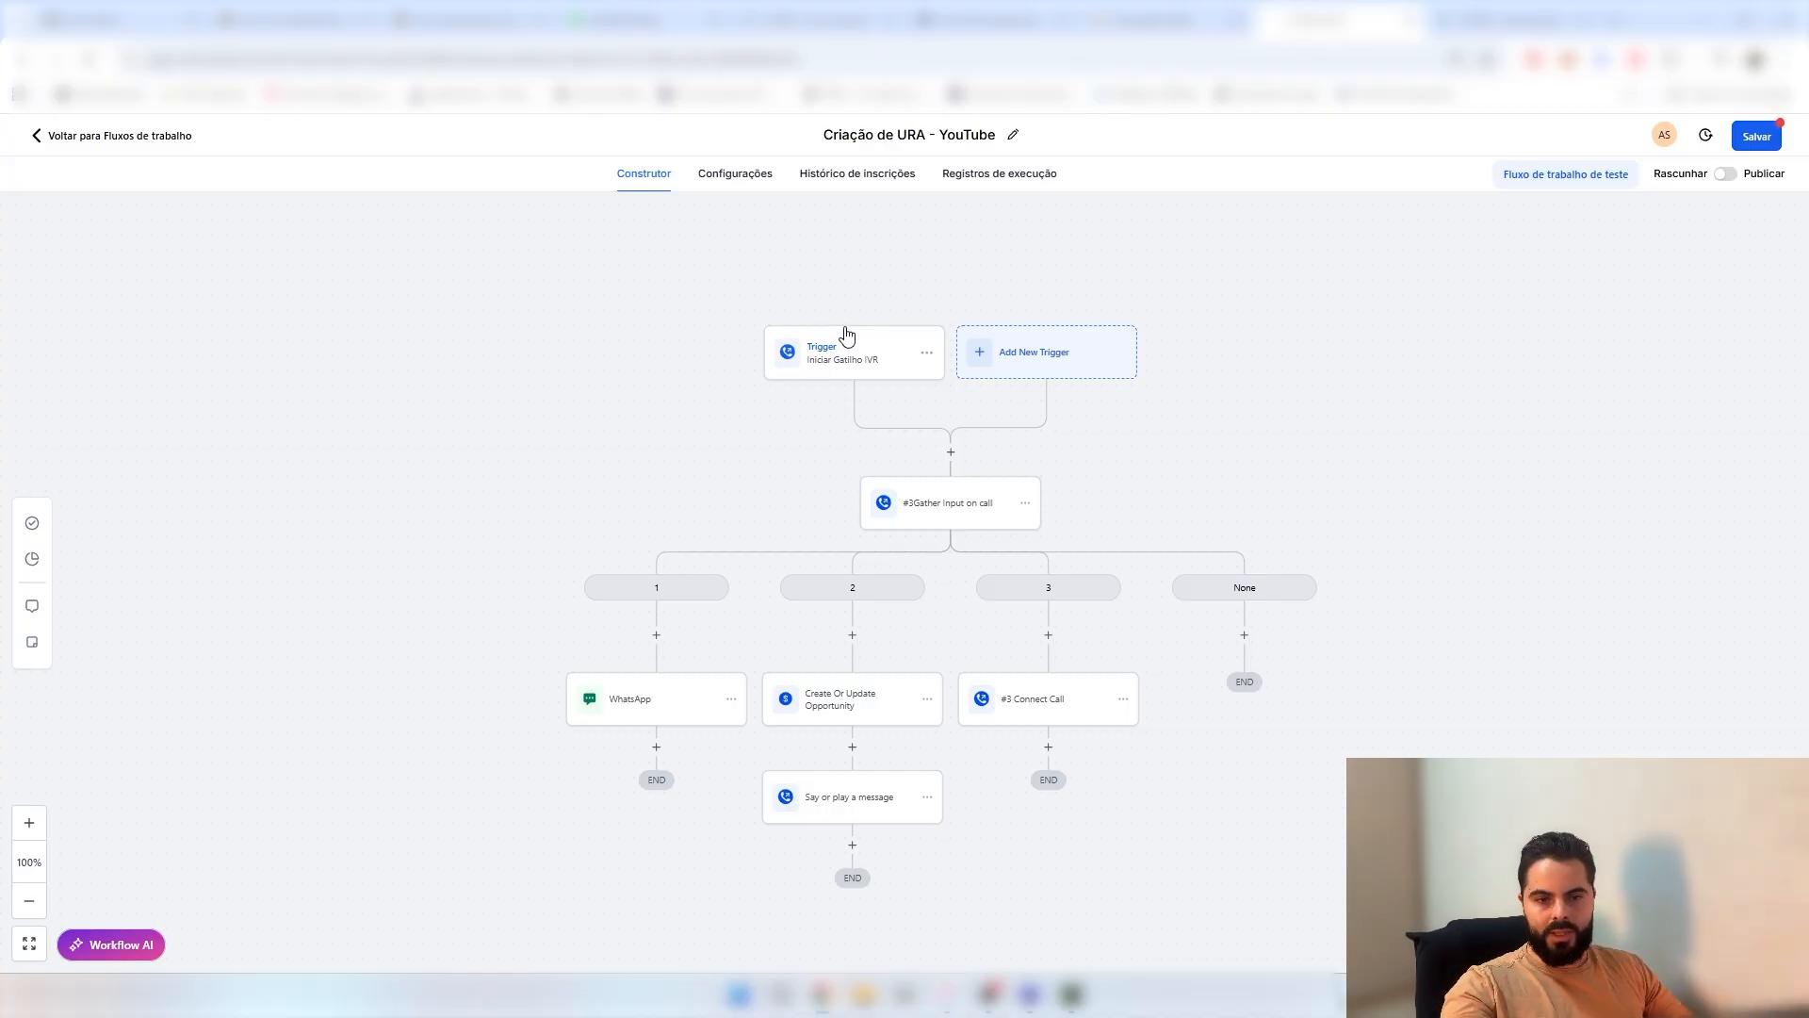
- Copy the Gather Input on call action and paste it after the Say or play a message action in branch 2
left_click(951, 524)
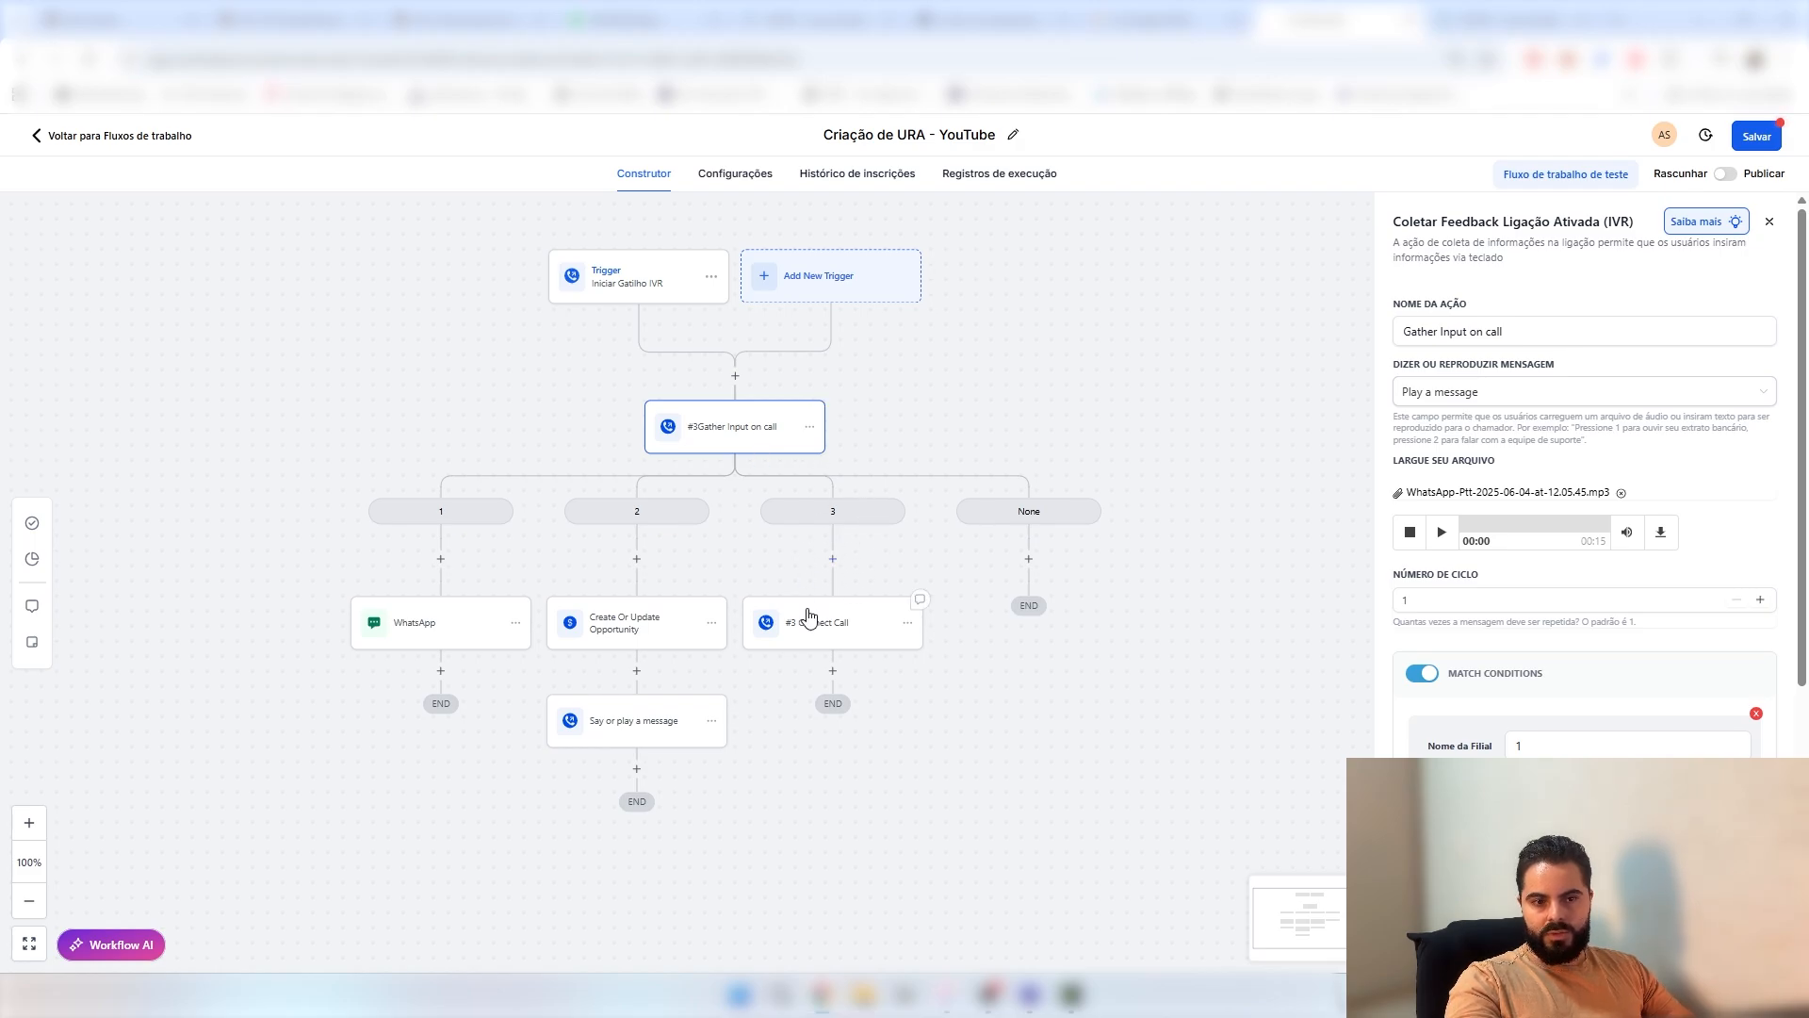
left_click_drag(946, 742, 921, 678)
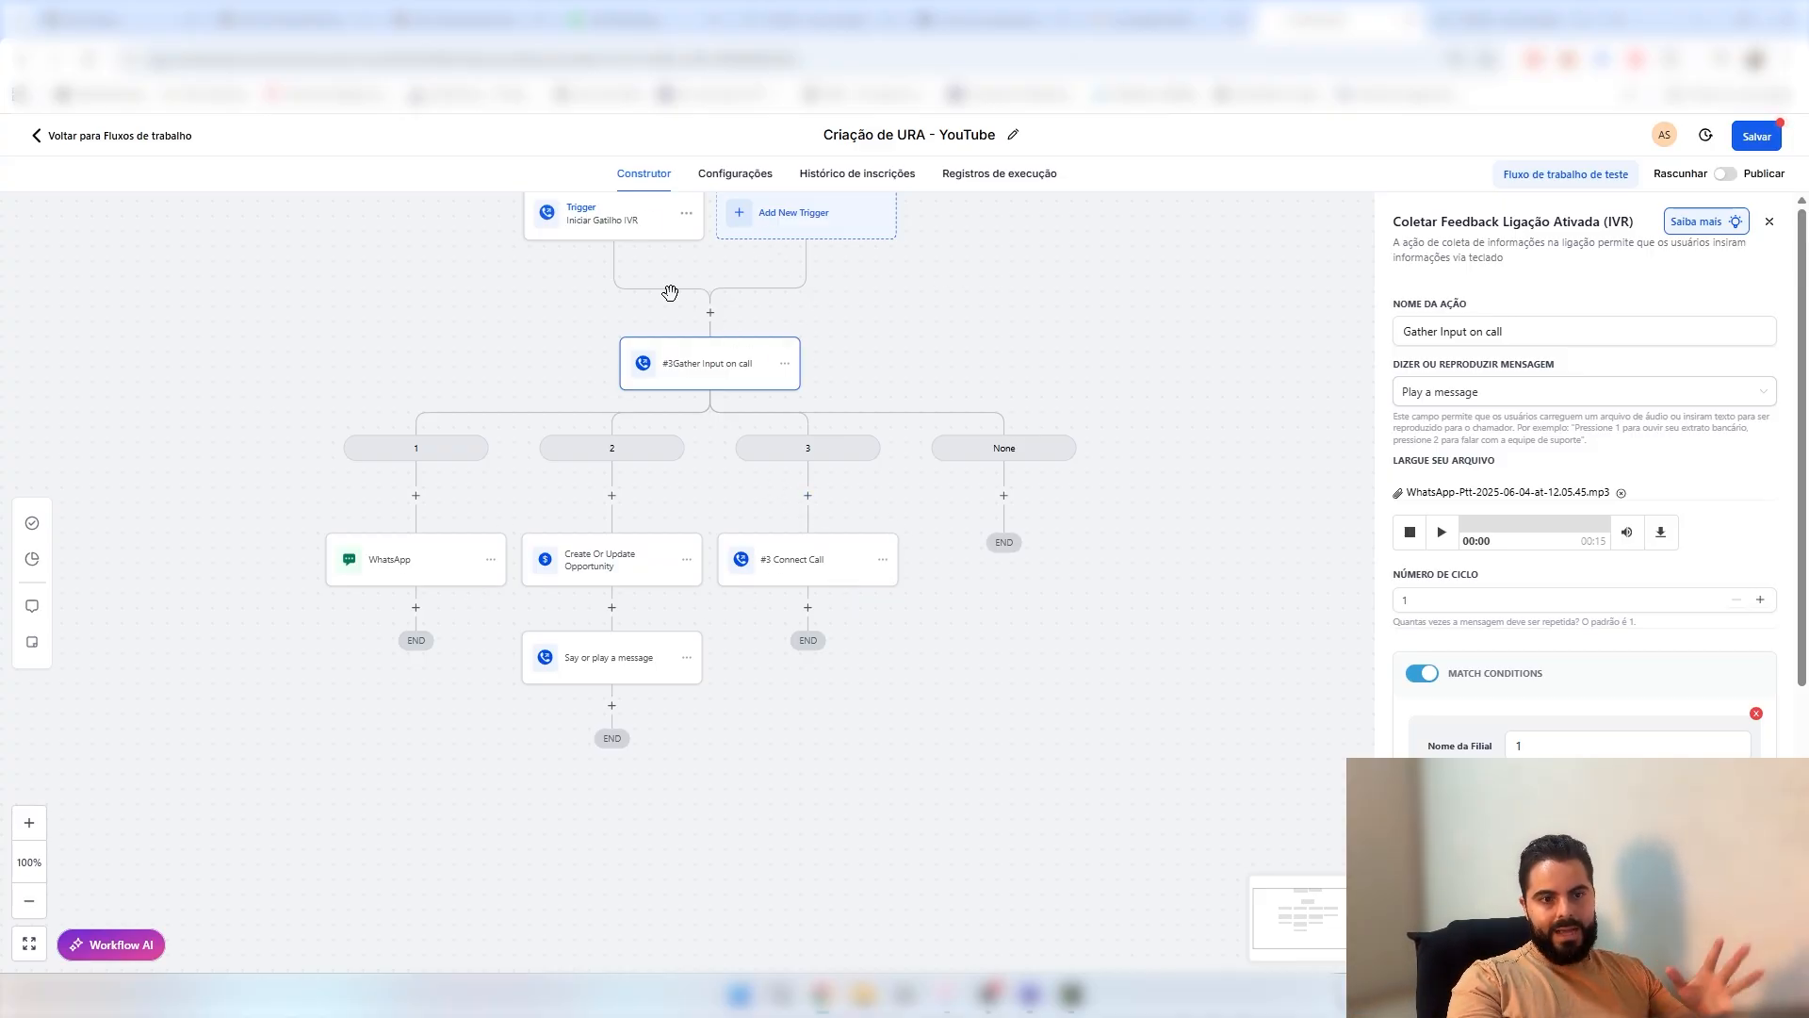
left_click_drag(953, 732, 1019, 800)
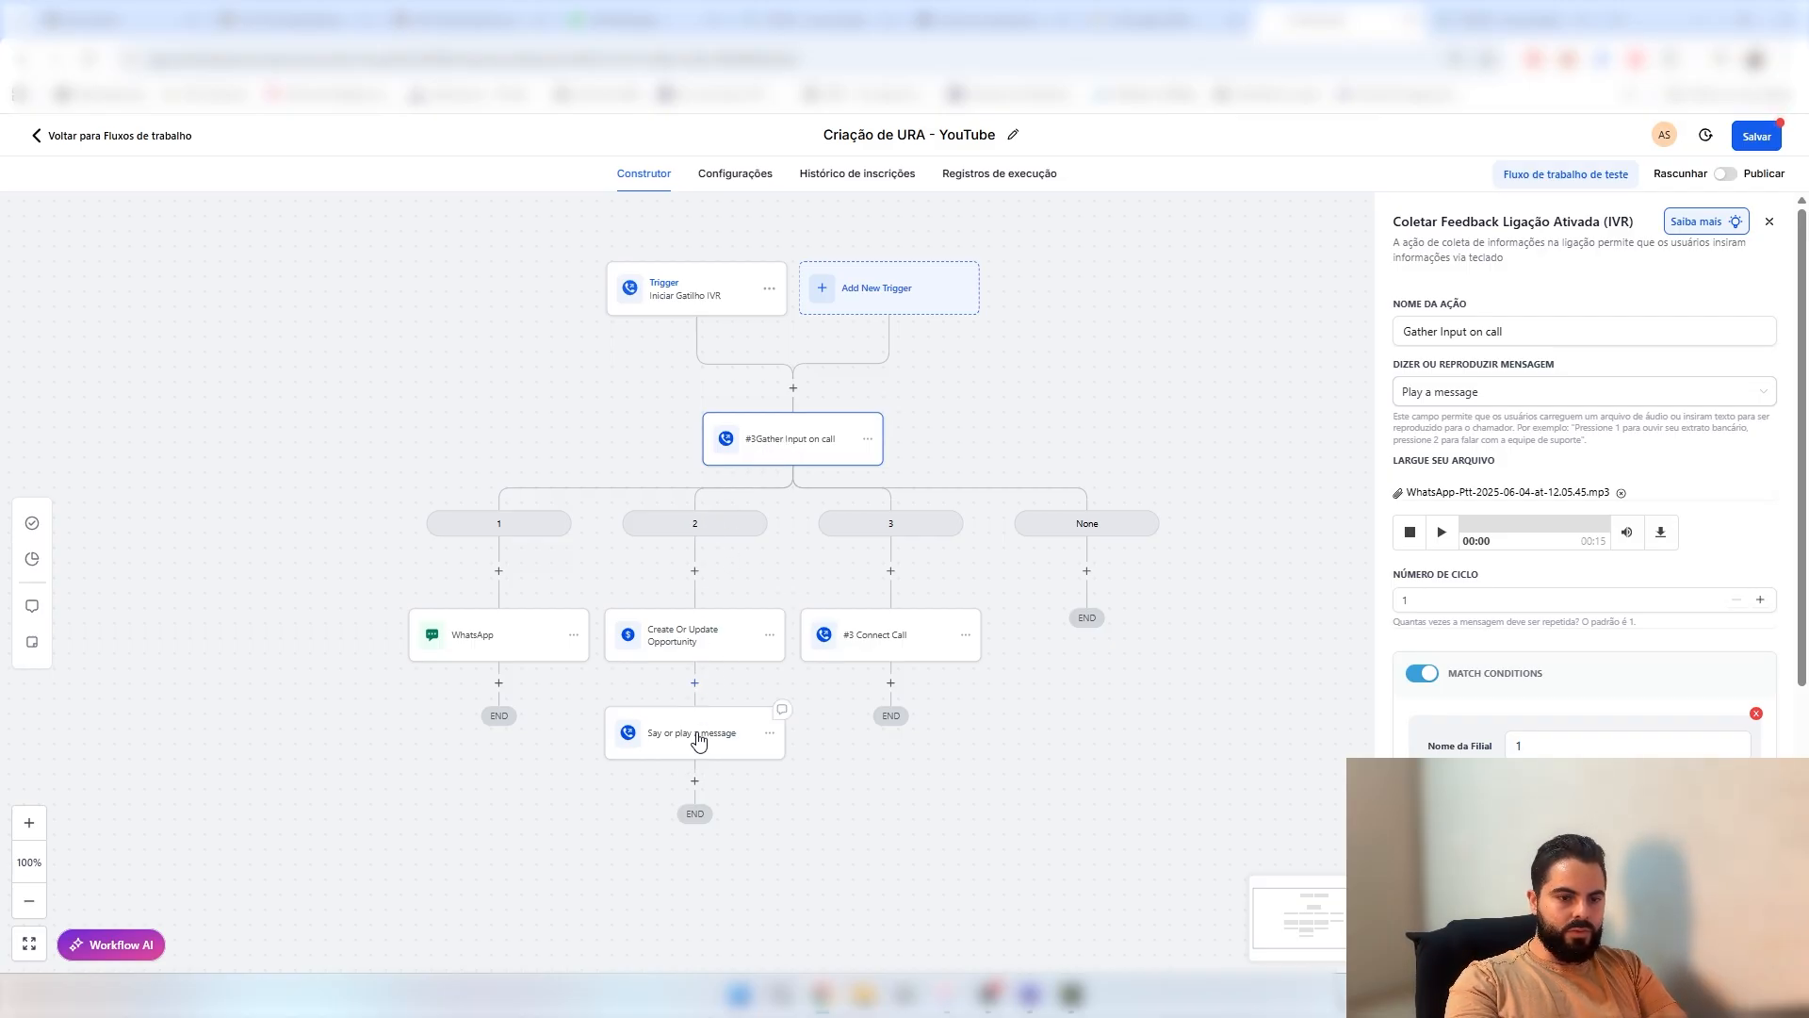
scroll(673, 702, "down", 1)
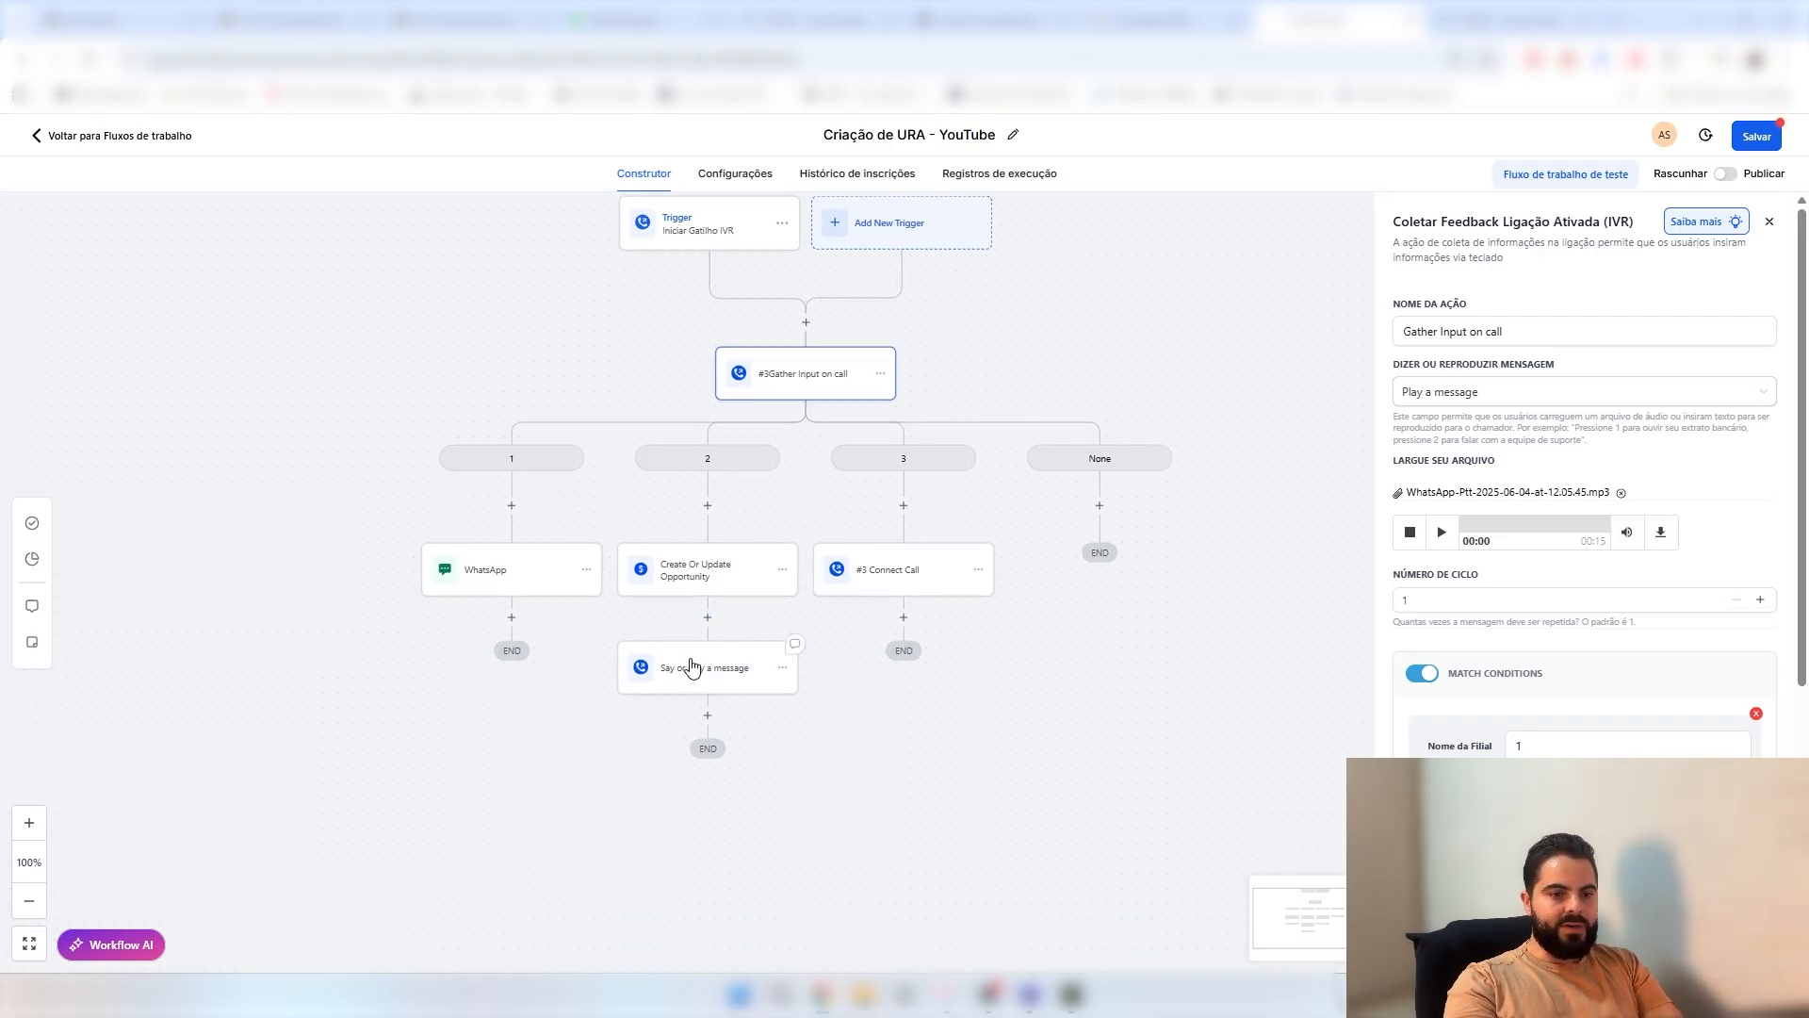
left_click(880, 374)
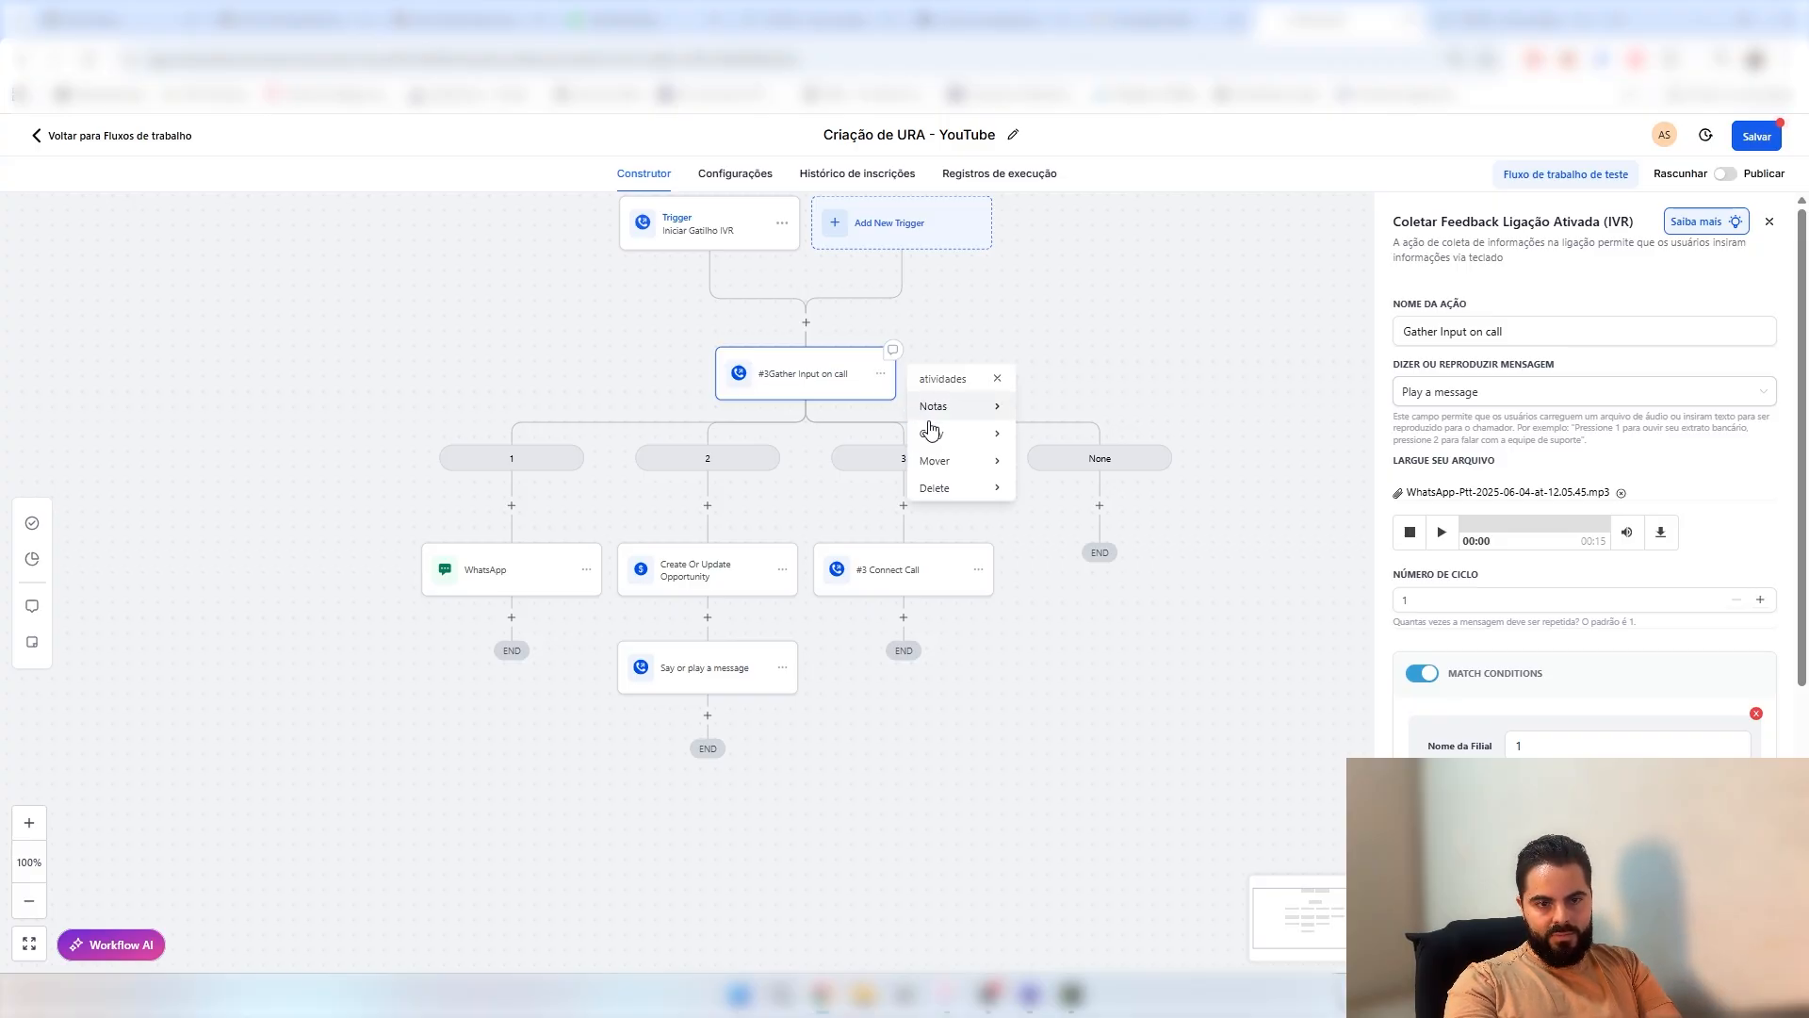
mouse_move(931, 432)
left_click(1041, 405)
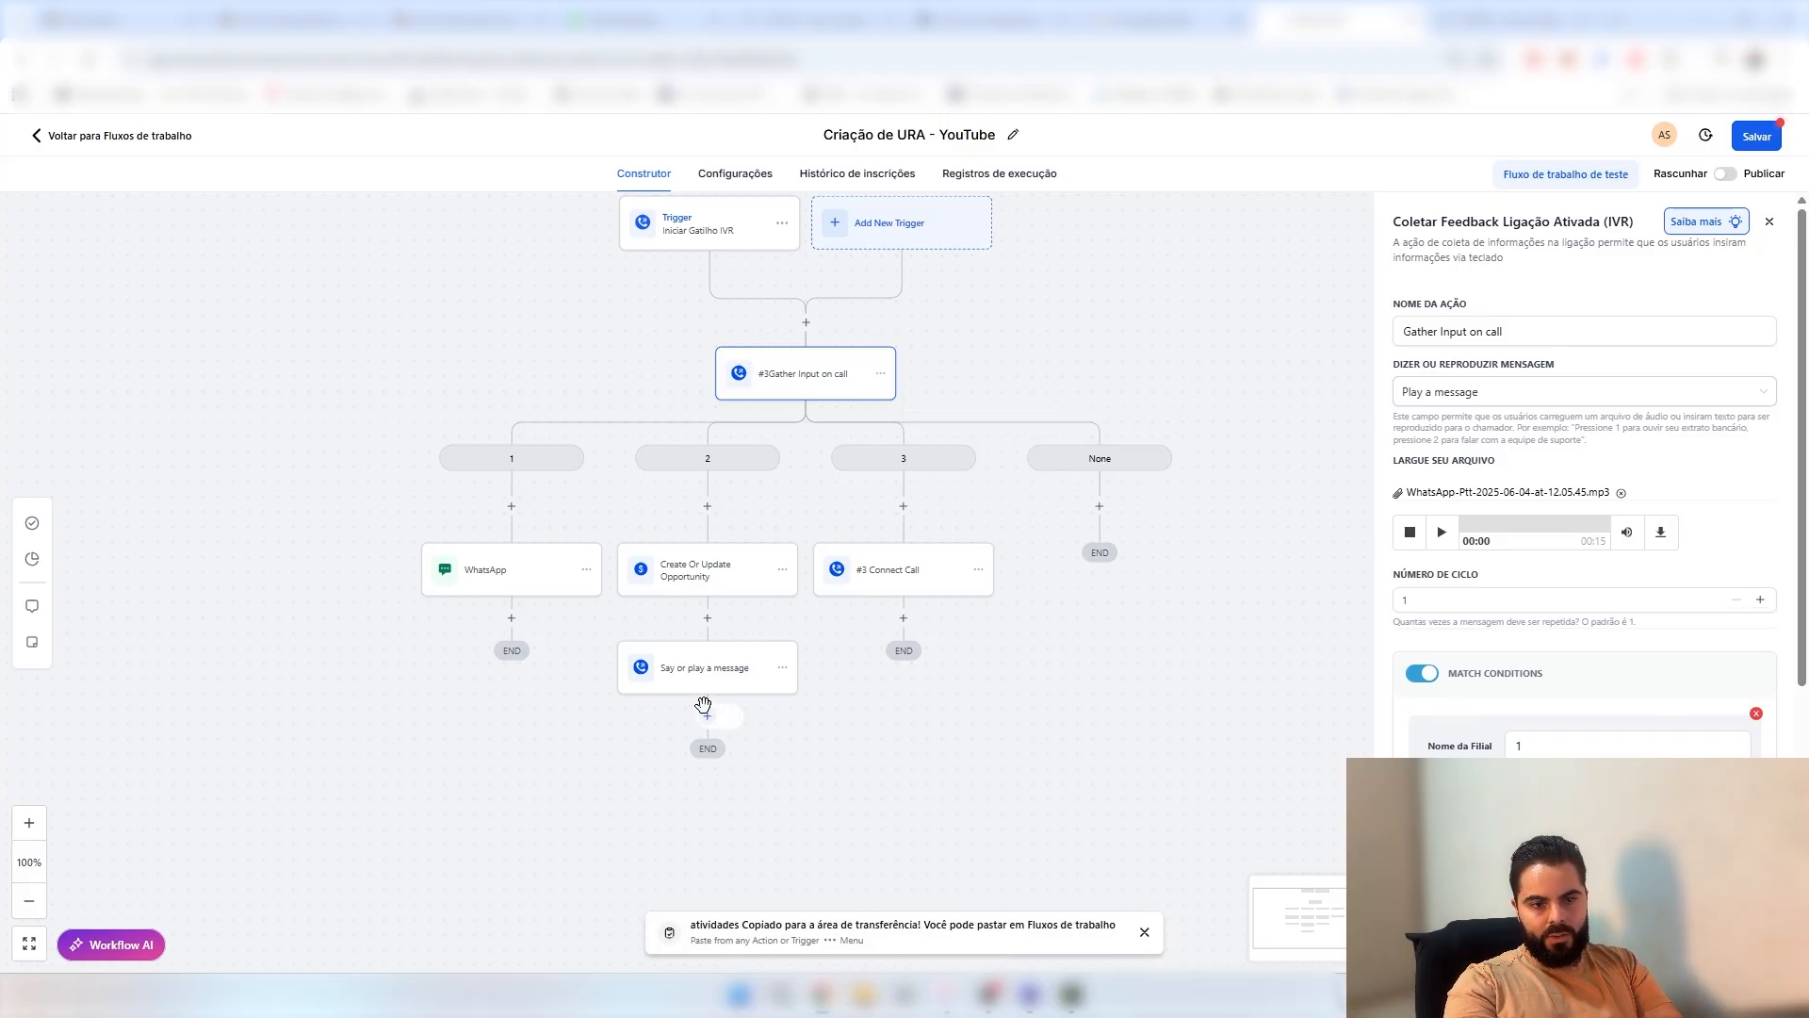
left_click(730, 716)
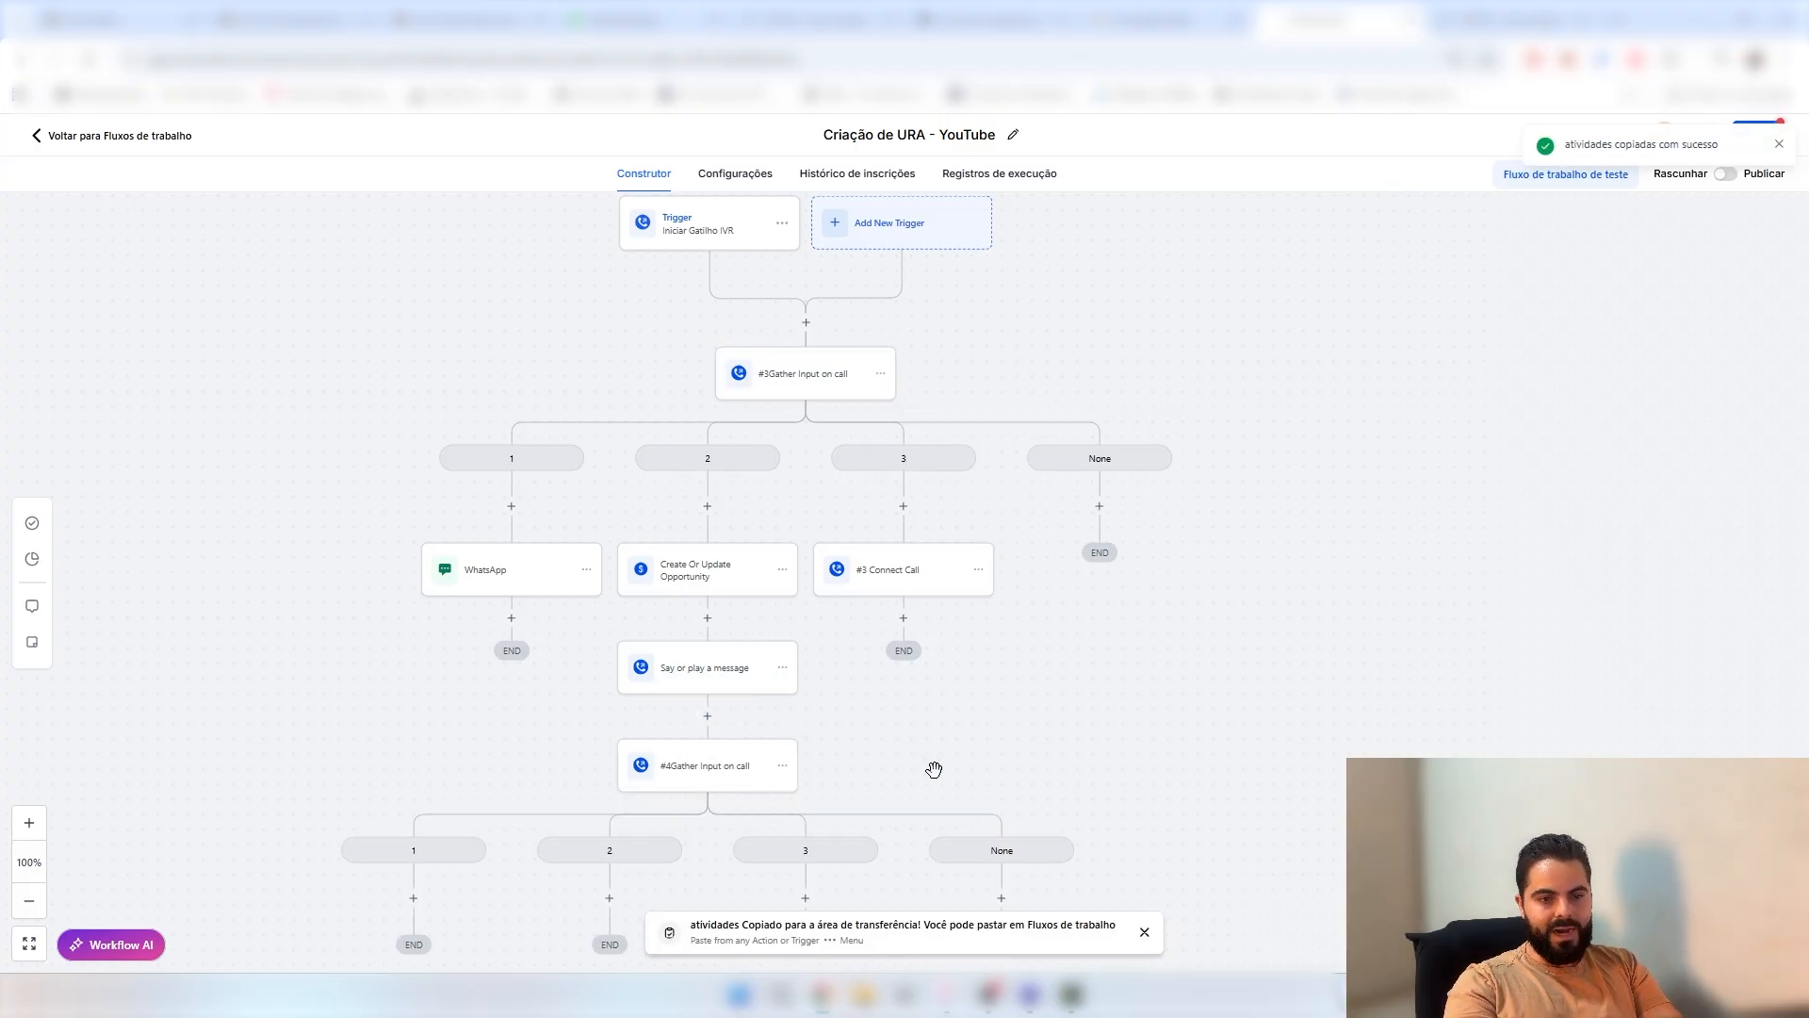
- Open the settings of the copied Gather Input on call action at the end of branch 2
left_click_drag(1046, 749, 1223, 566)
left_click_drag(1083, 569, 1133, 644)
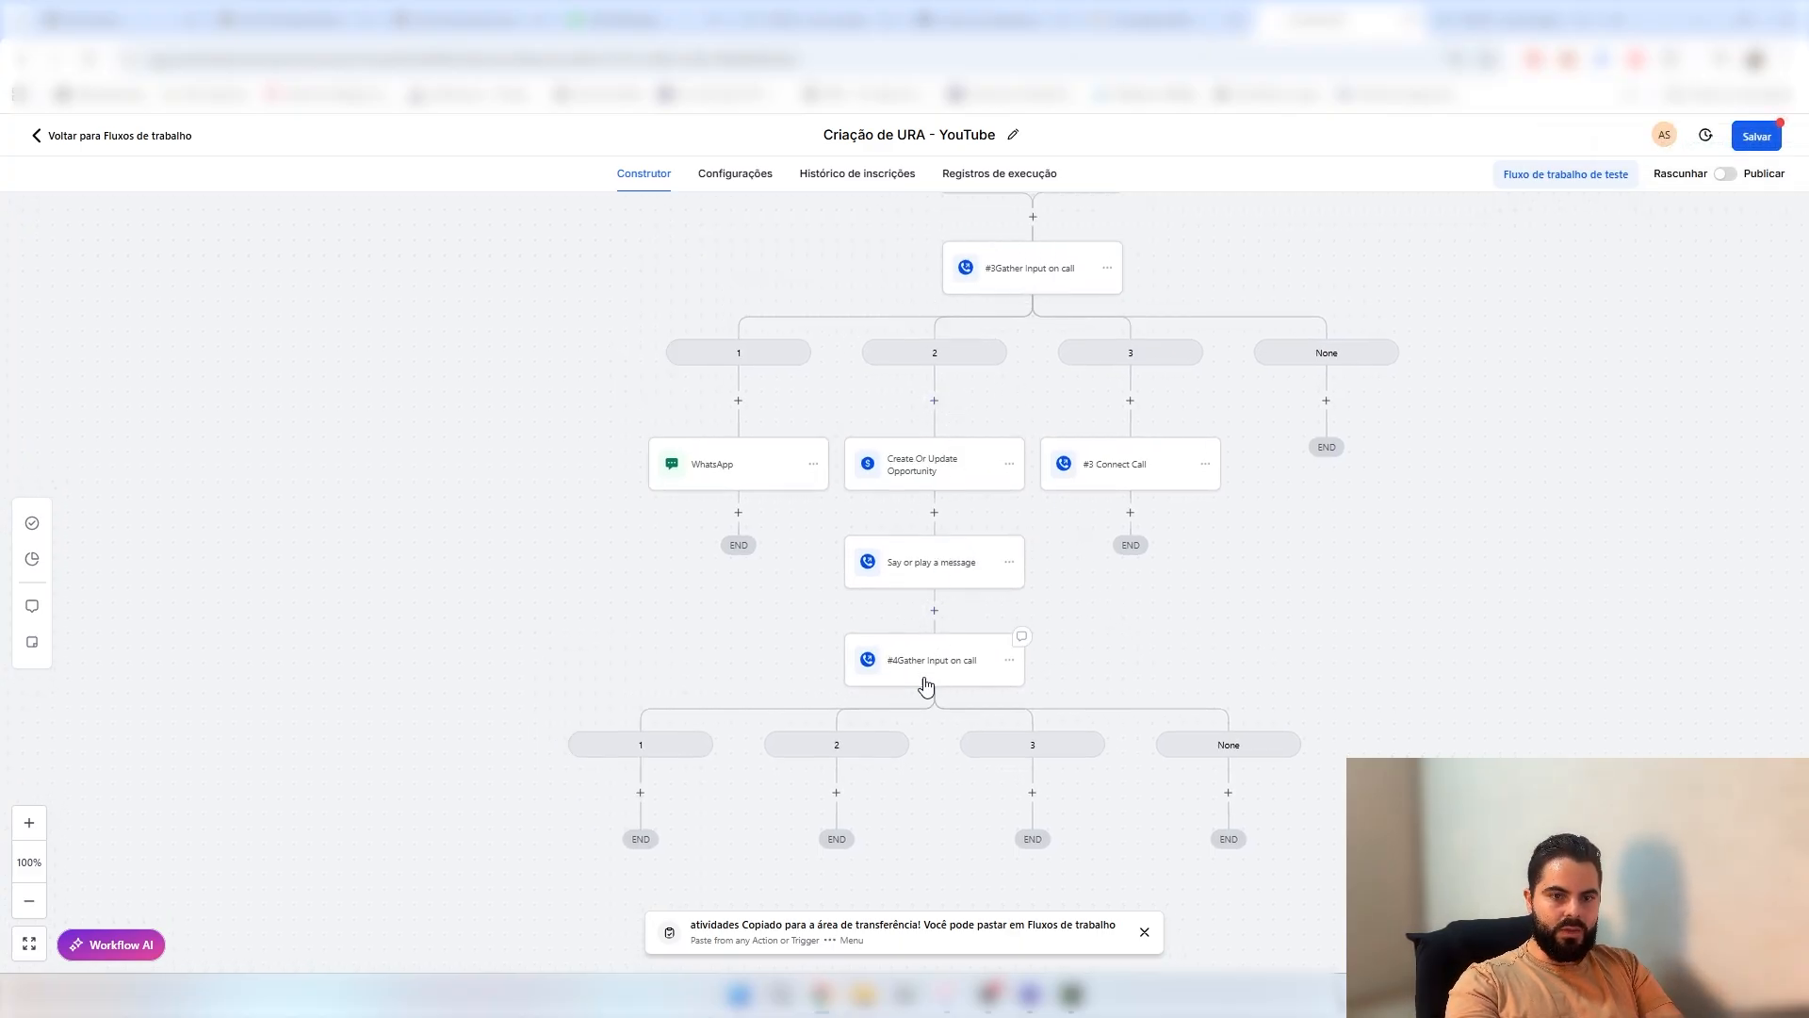
left_click_drag(1053, 614, 1060, 517)
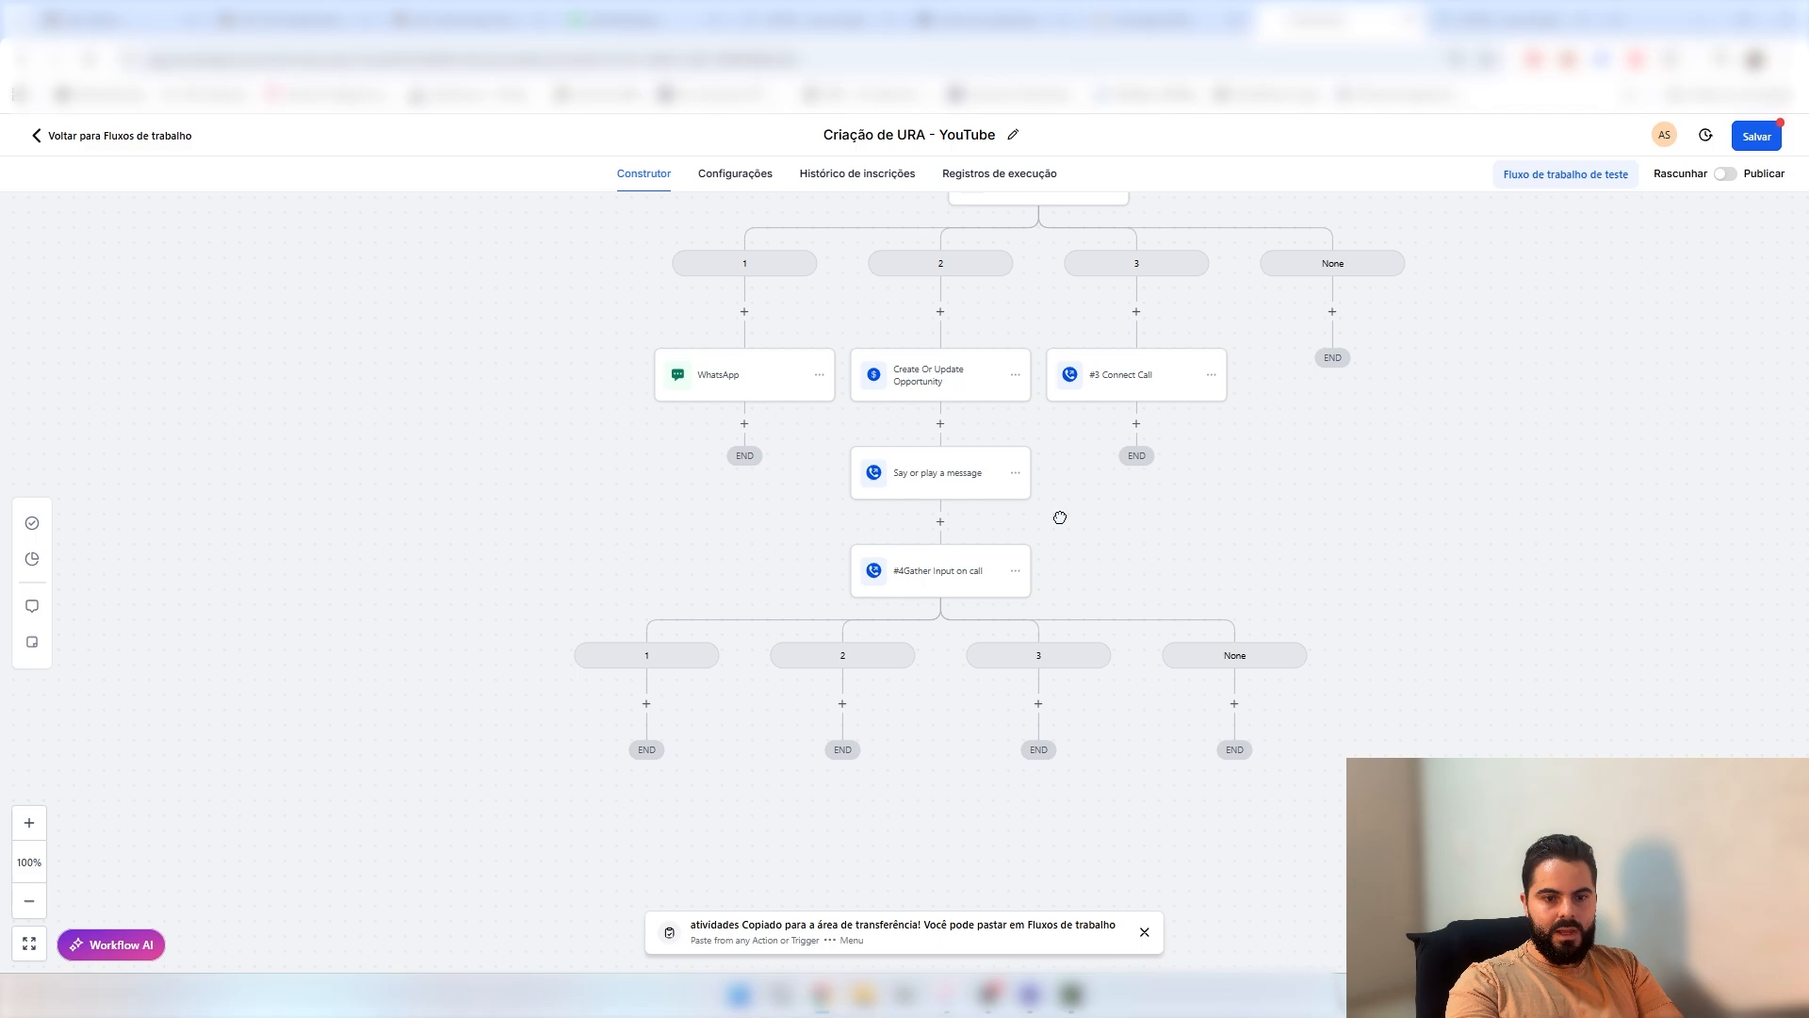
left_click(953, 570)
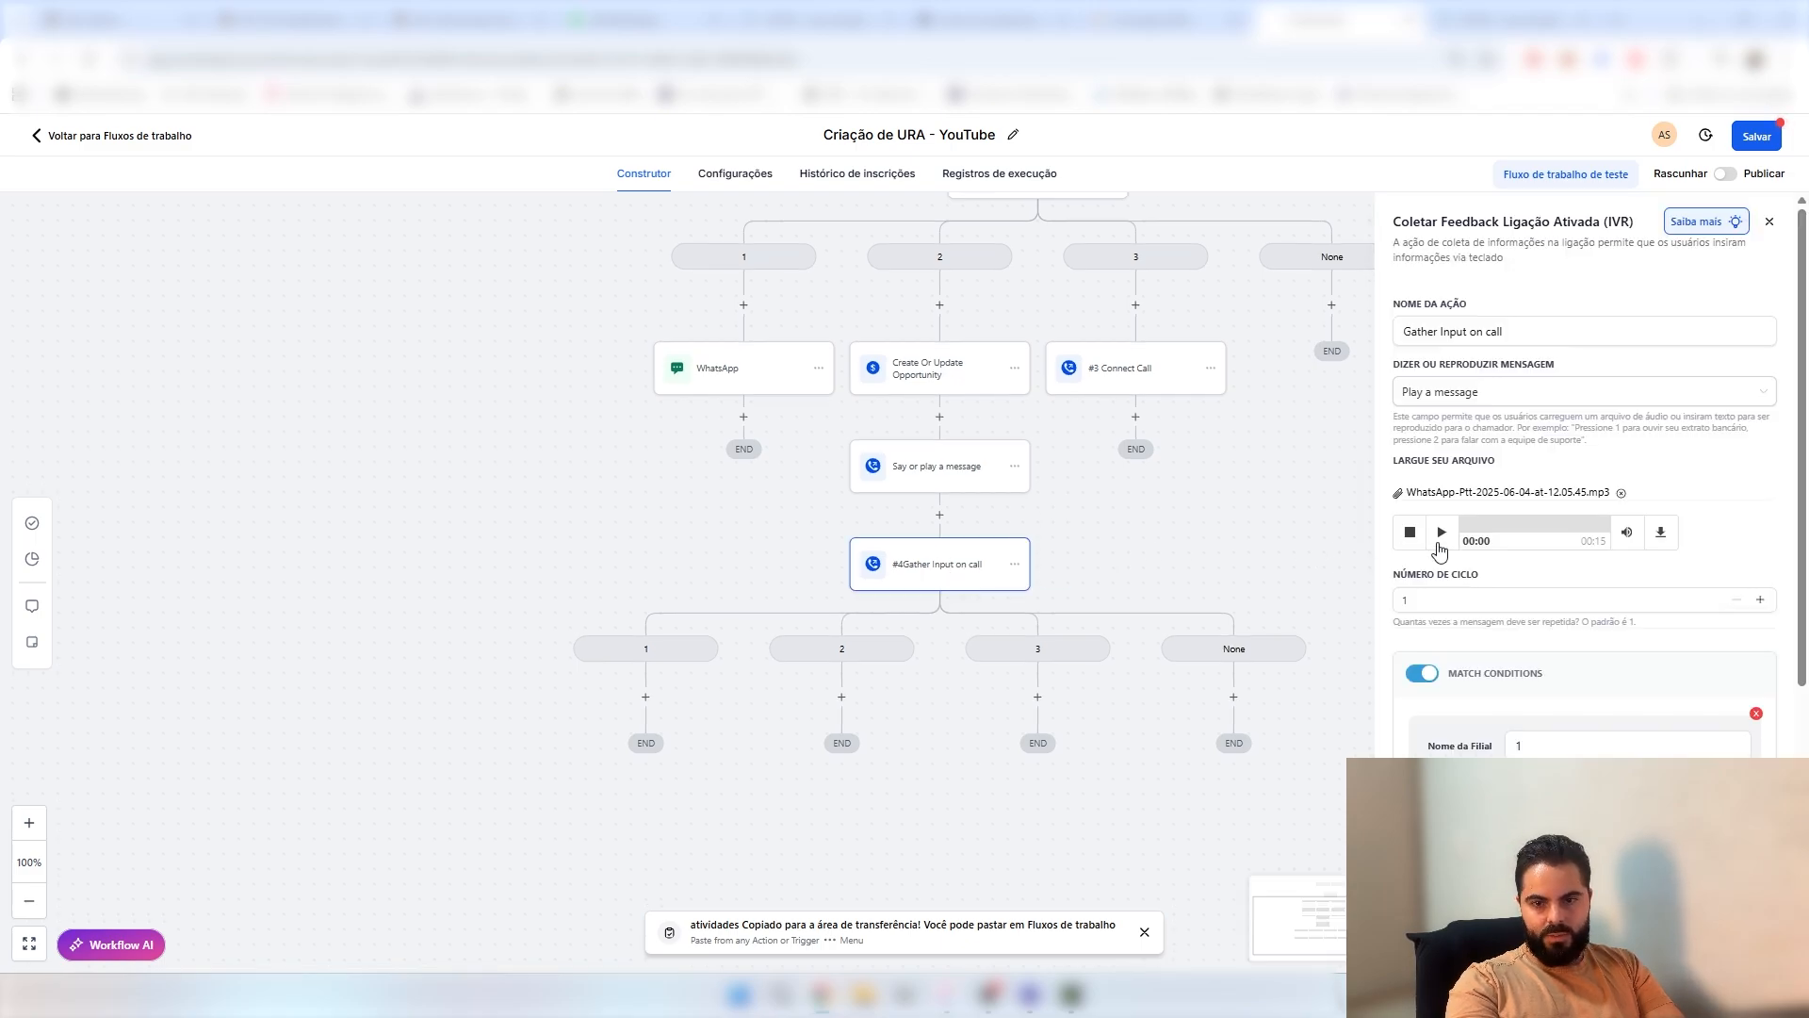
left_click(1568, 740)
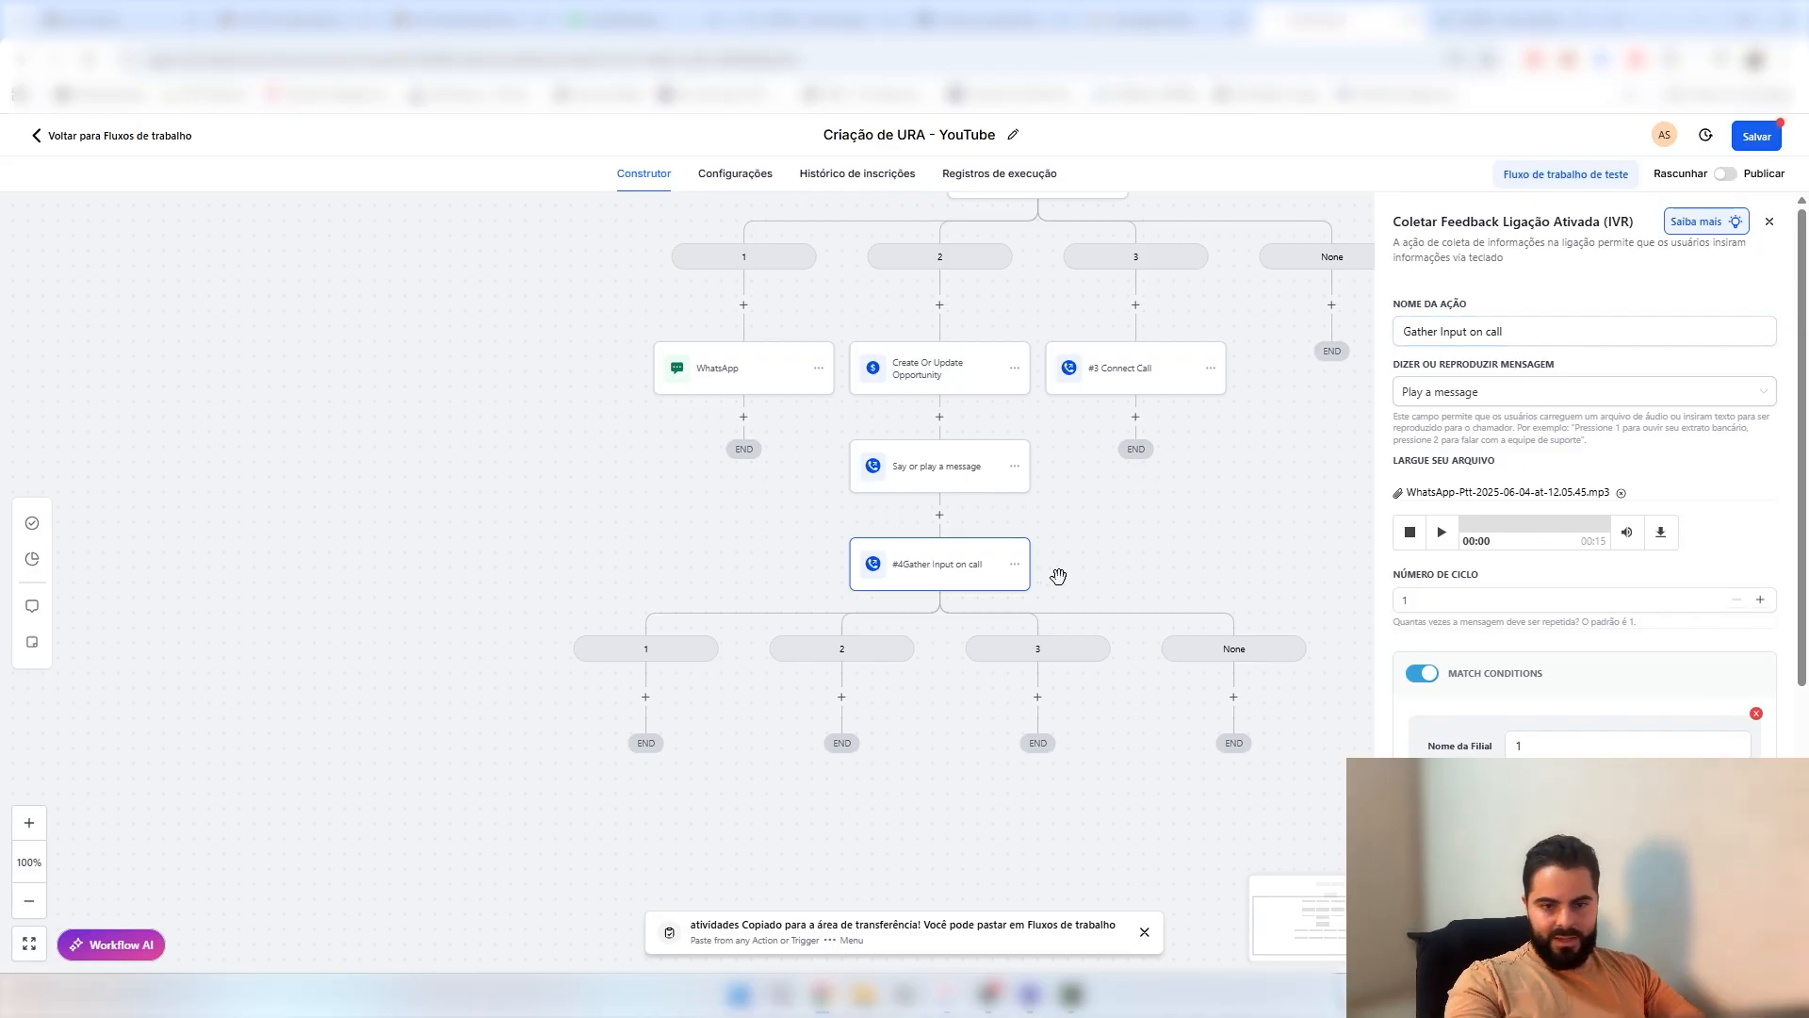
- Delete the copied Gather Input on call action below the Say or play a message action in branch 2
left_click(1019, 569)
mouse_move(1106, 675)
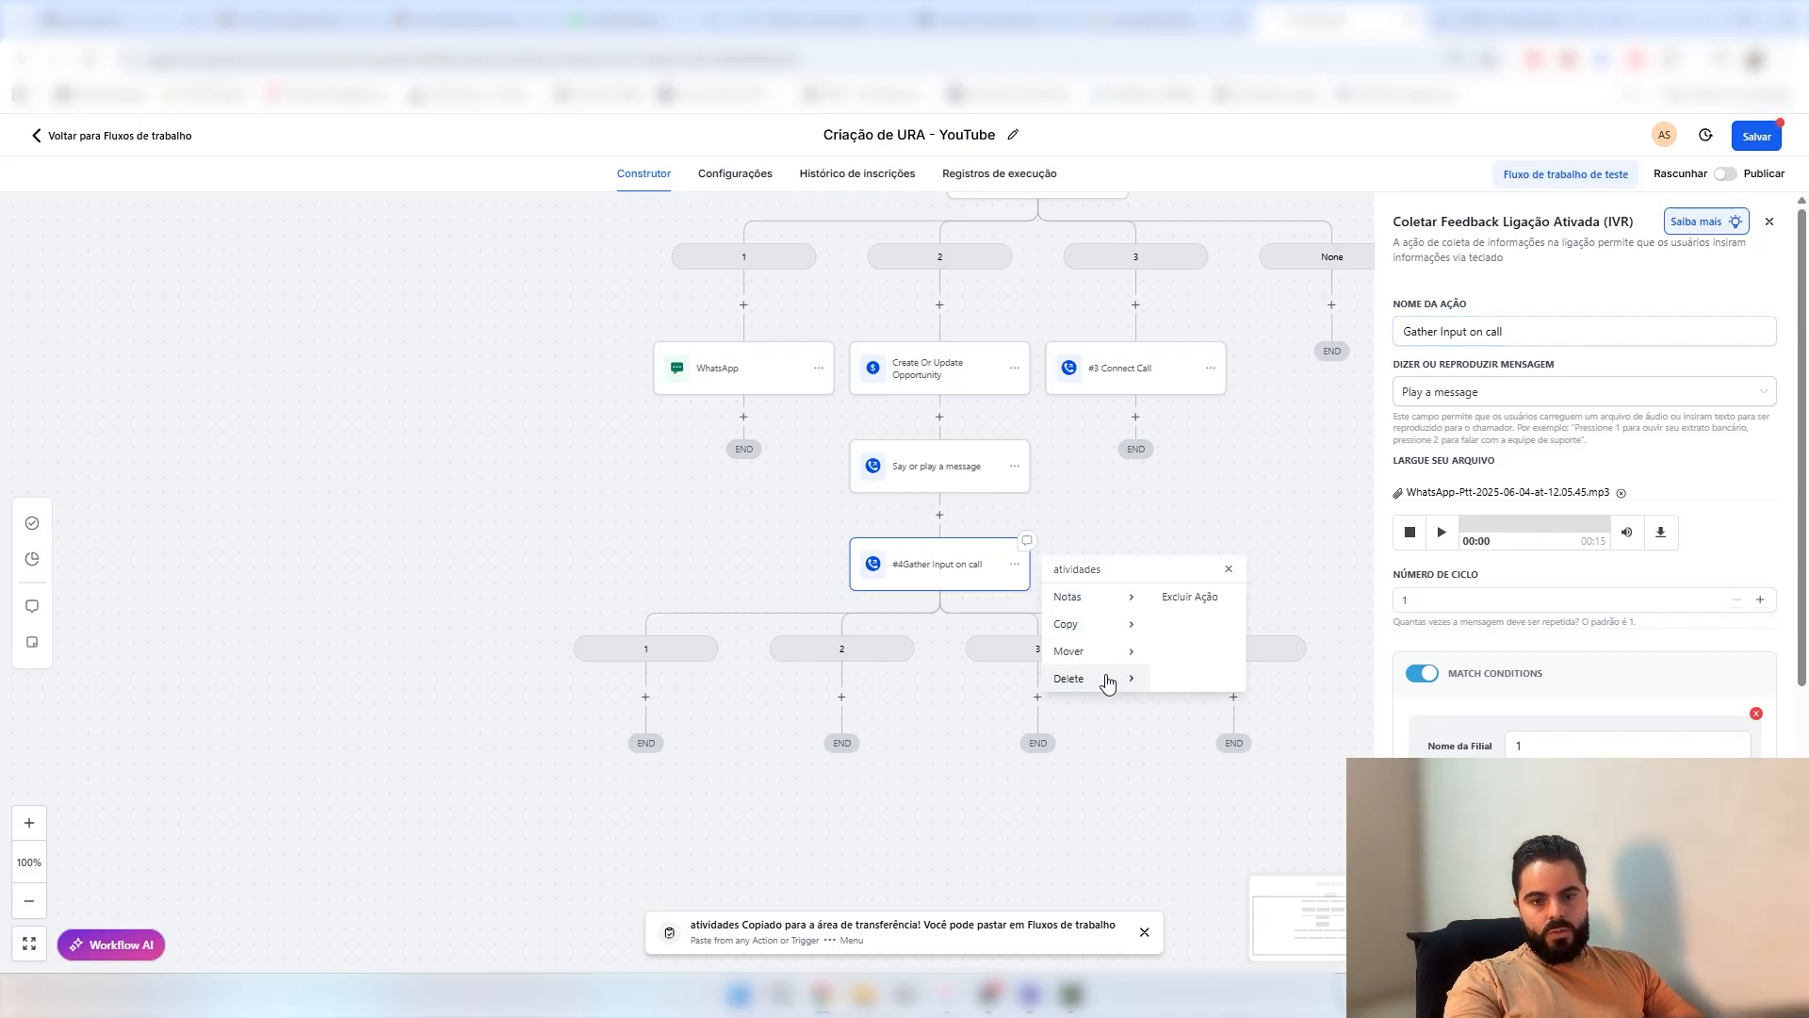
left_click(1203, 606)
left_click(1068, 600)
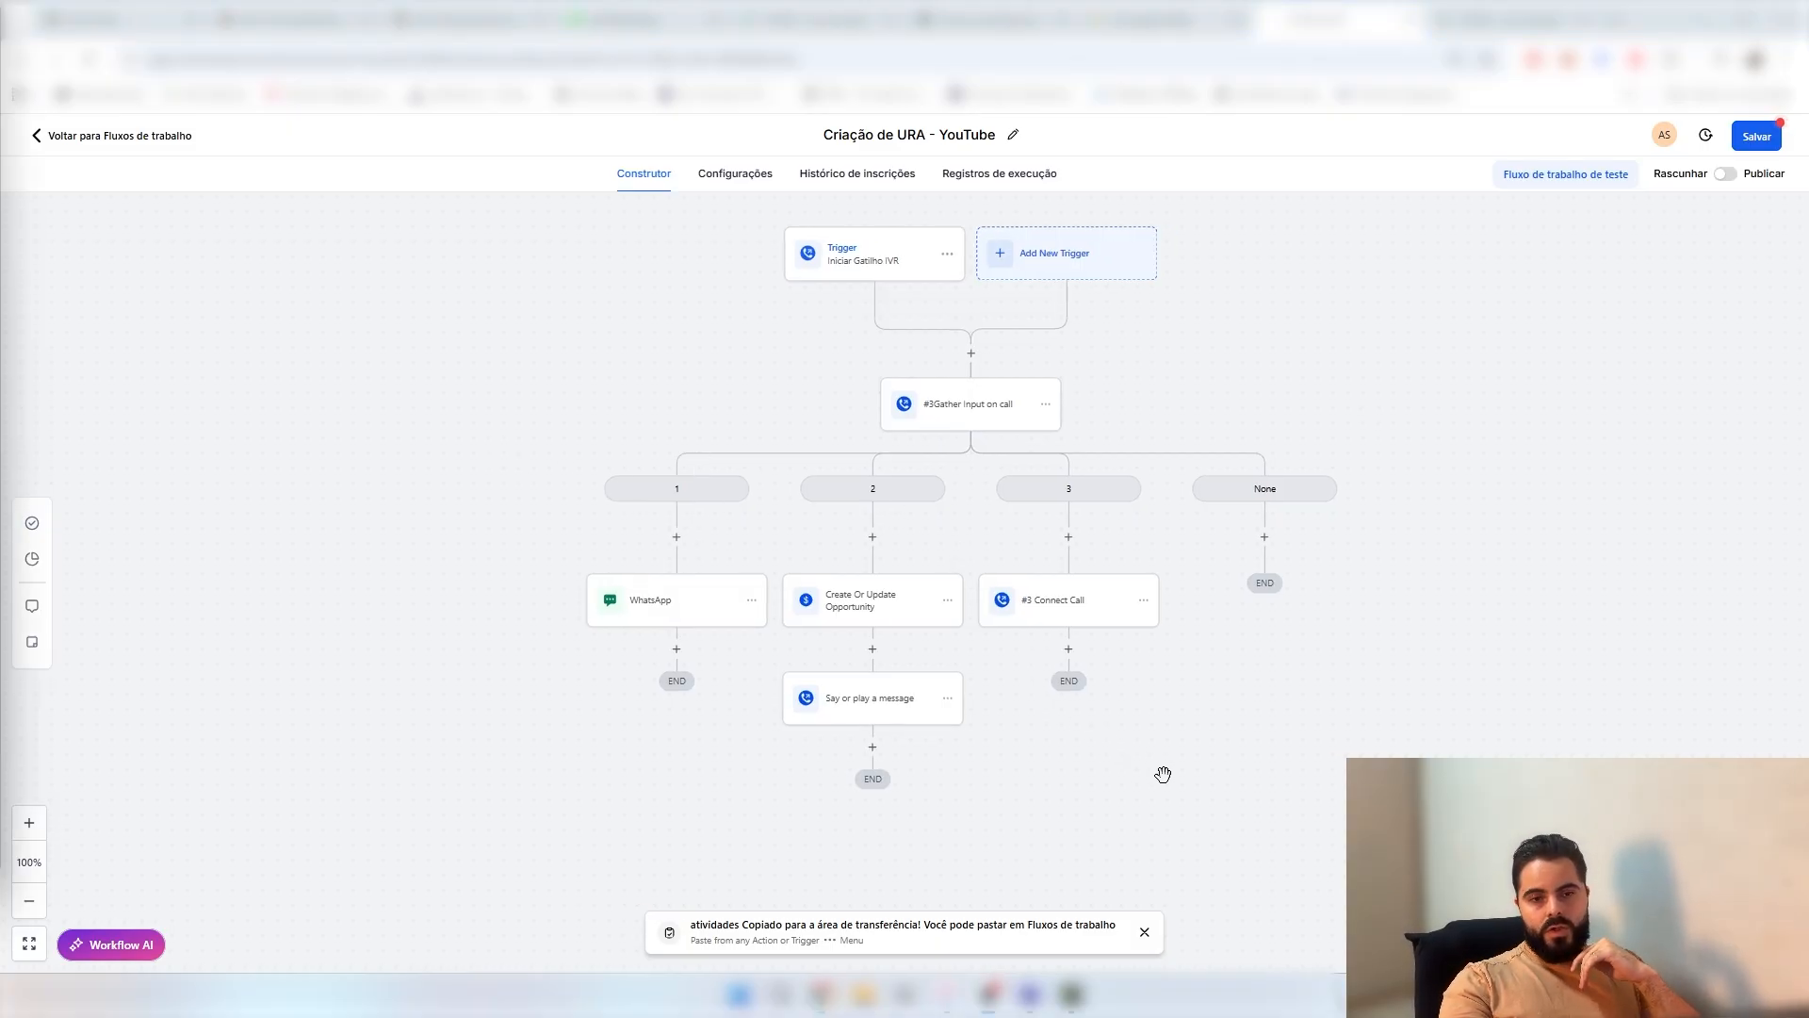
- Enable call recording (Registro ligação) in the advanced settings of branch 3's Connect Call action and save the action
left_click_drag(1163, 767, 1166, 646)
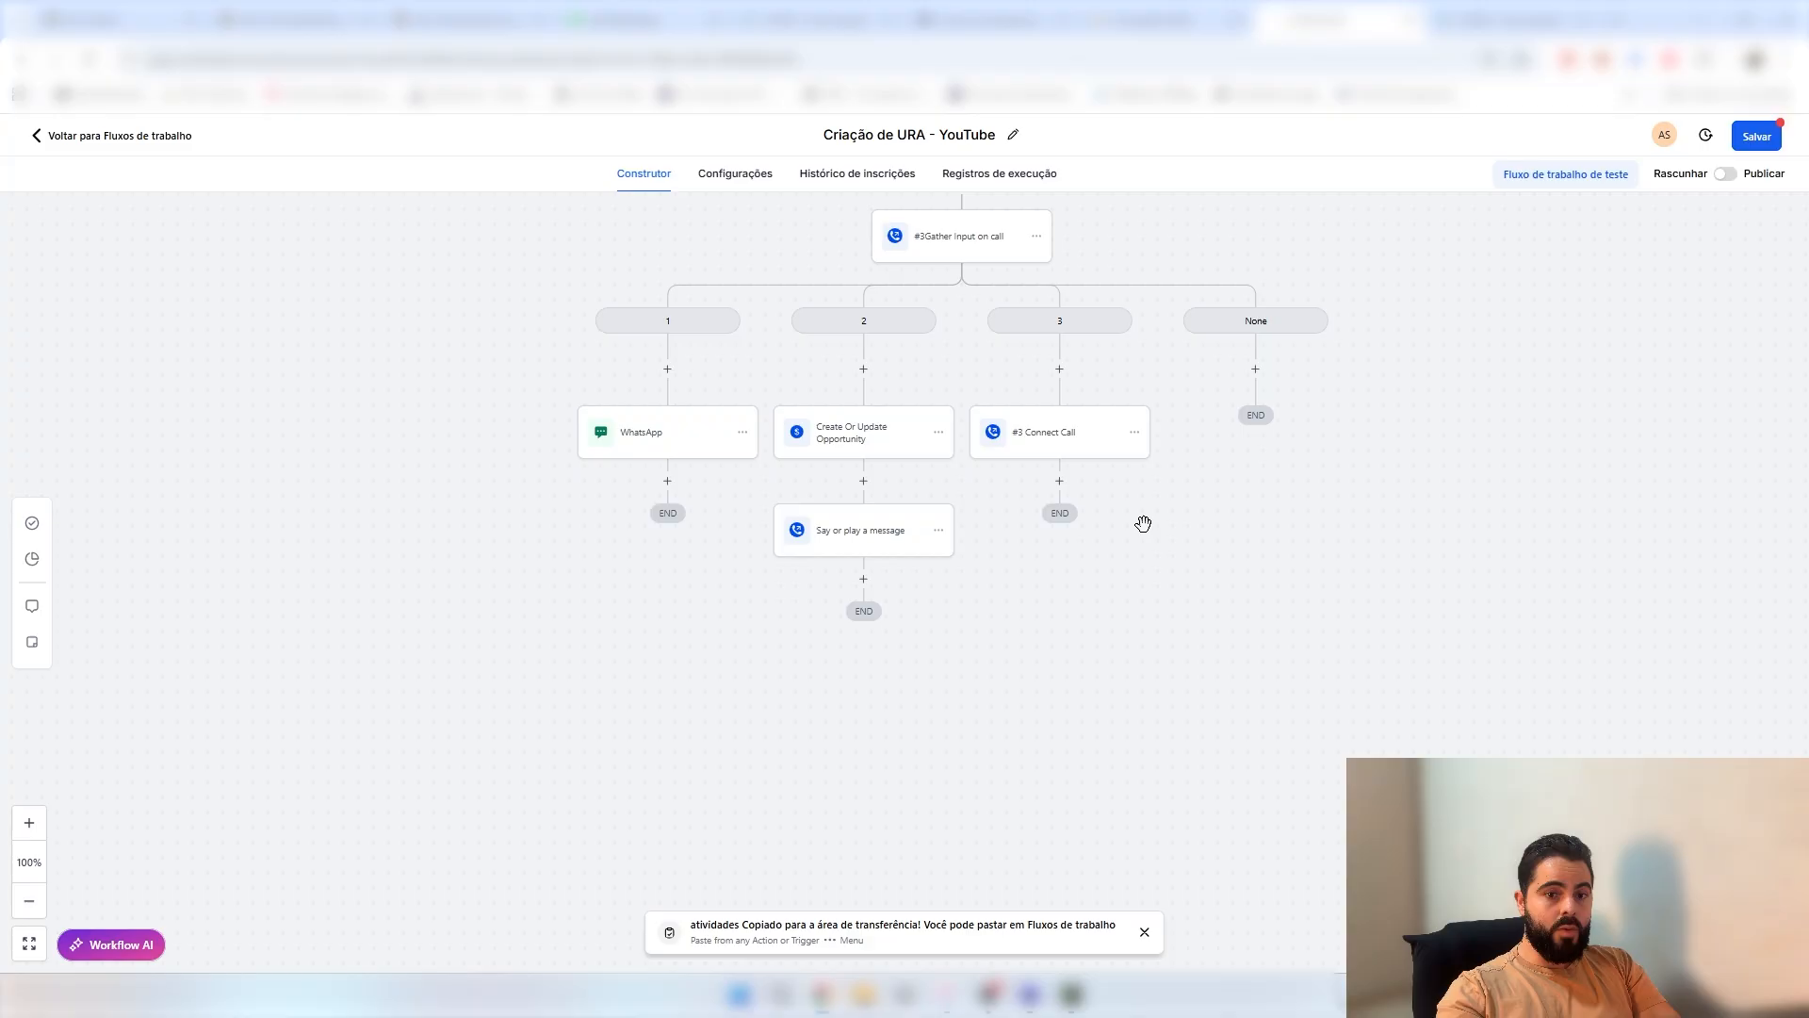
left_click(1081, 439)
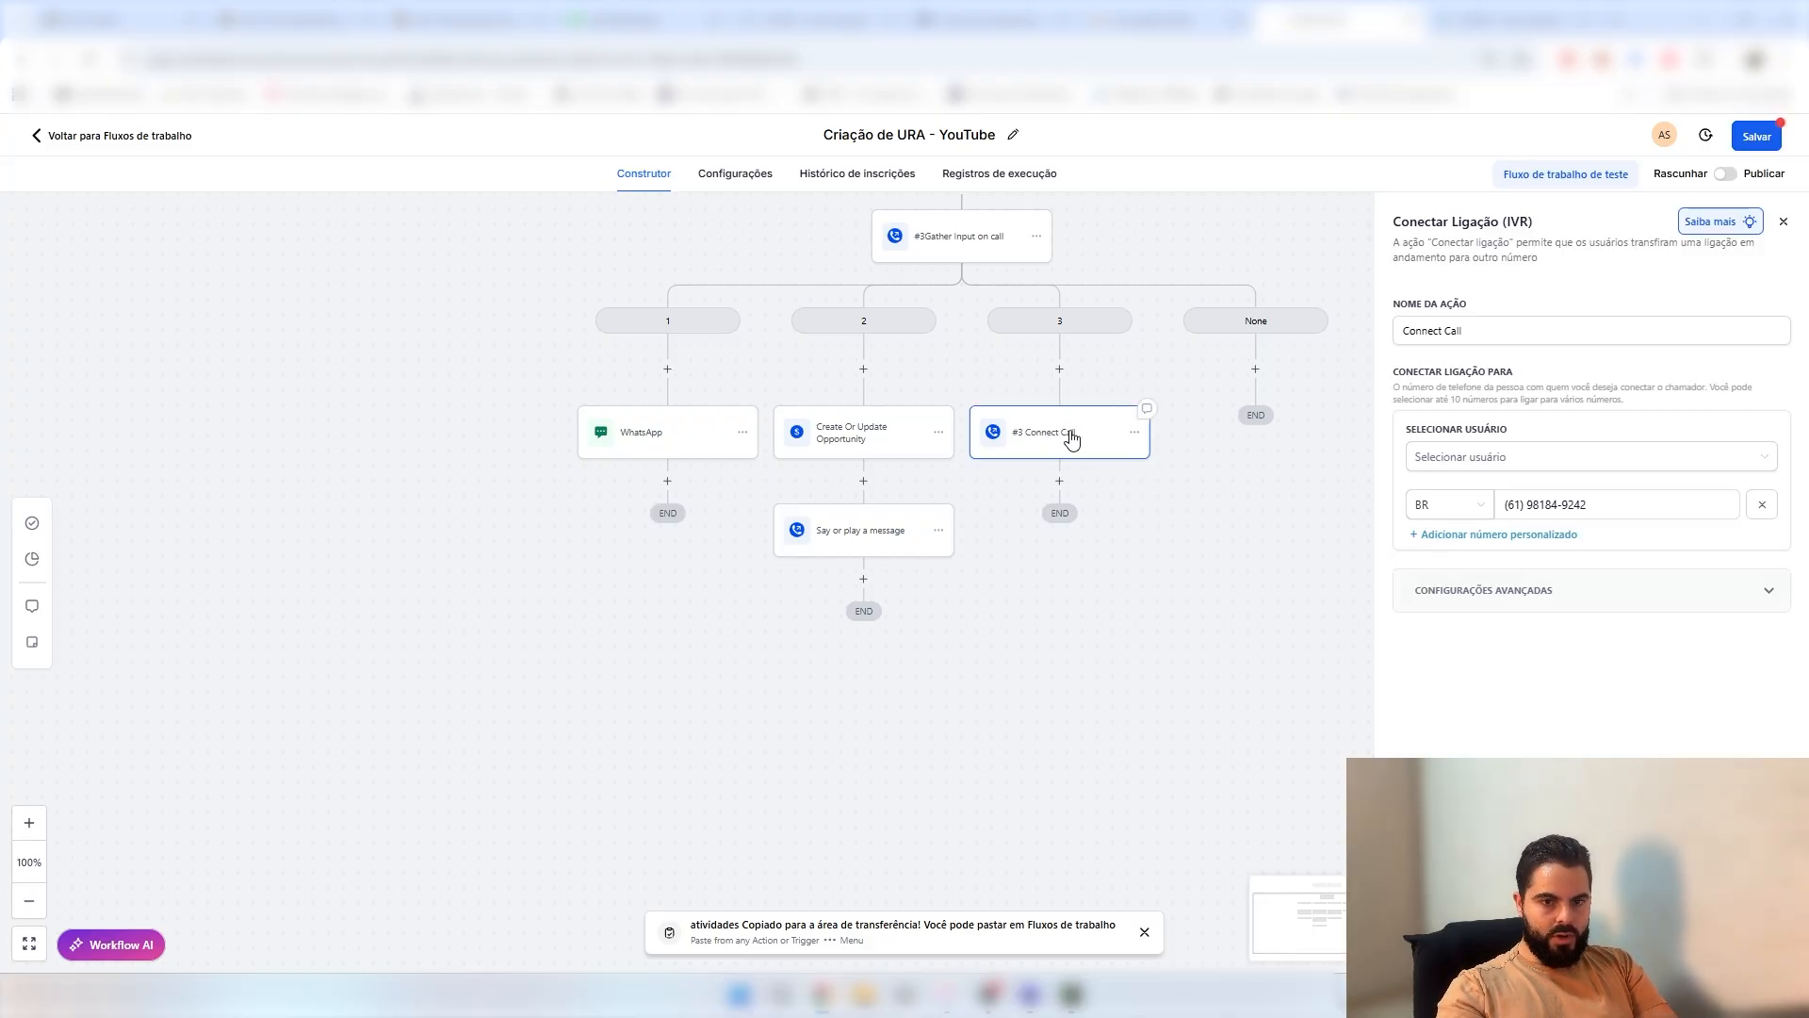
left_click(1758, 594)
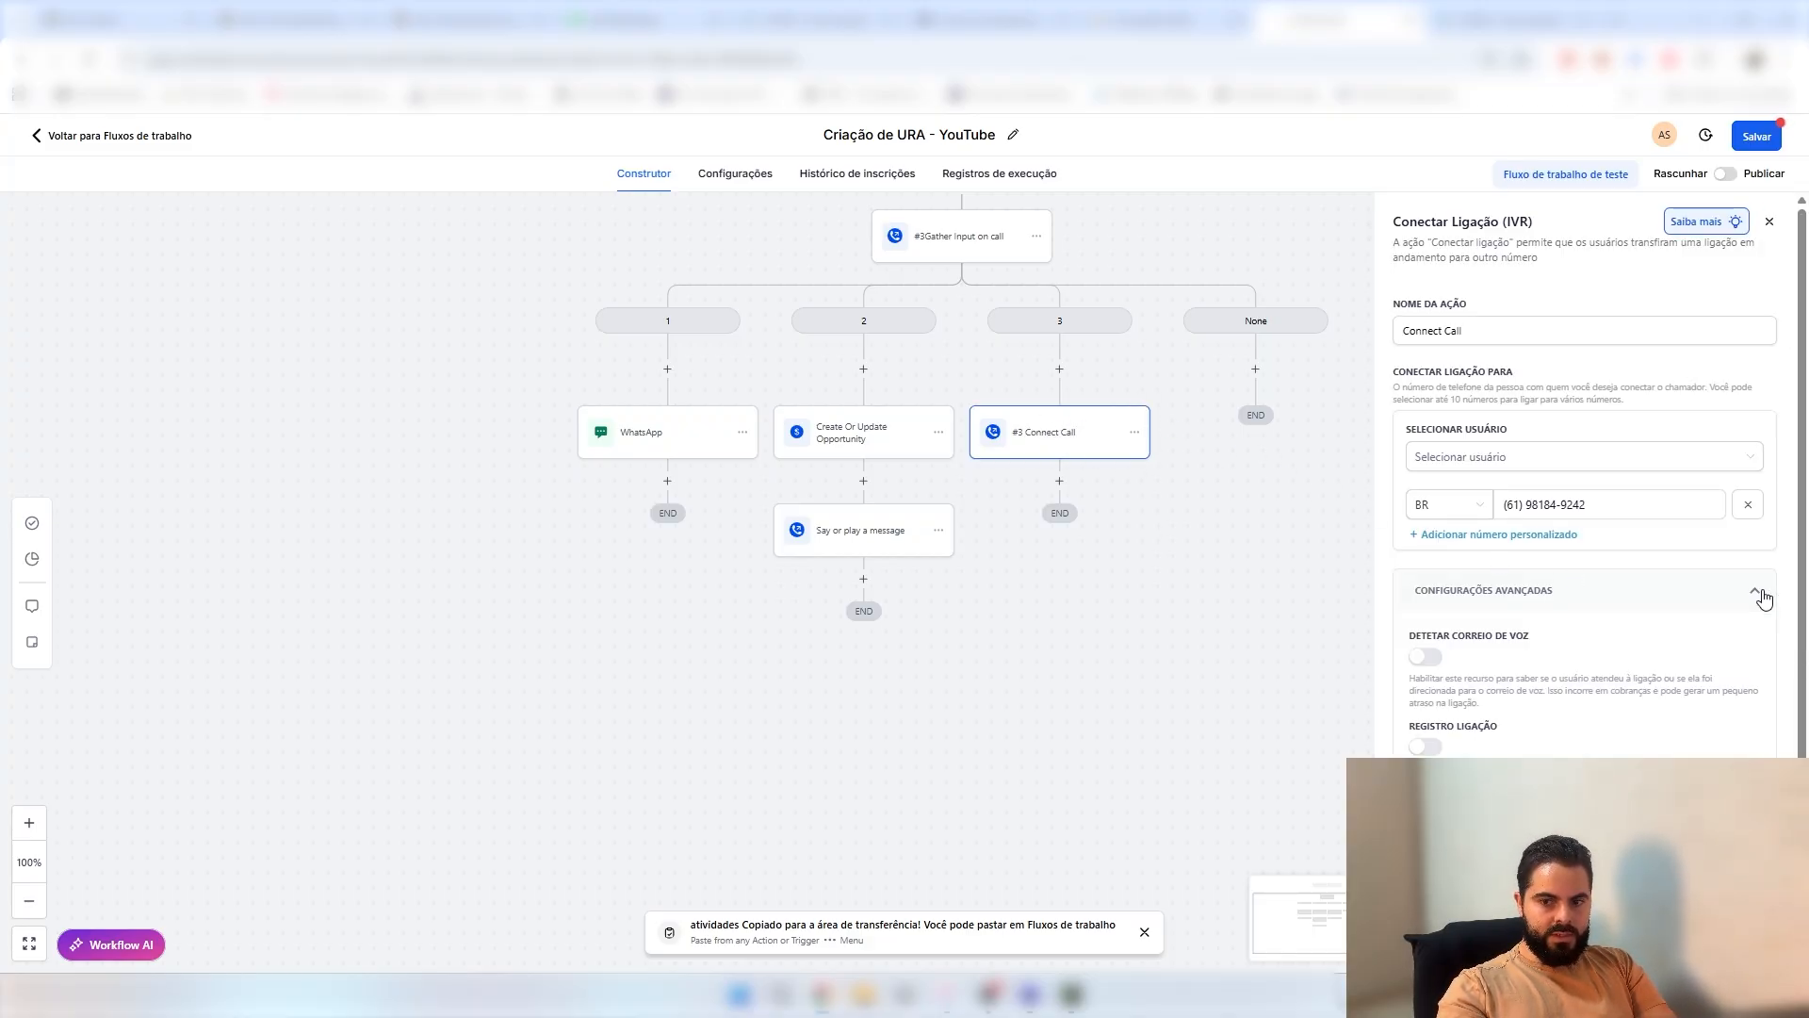
left_click(1426, 748)
scroll(1457, 729, "down", 1)
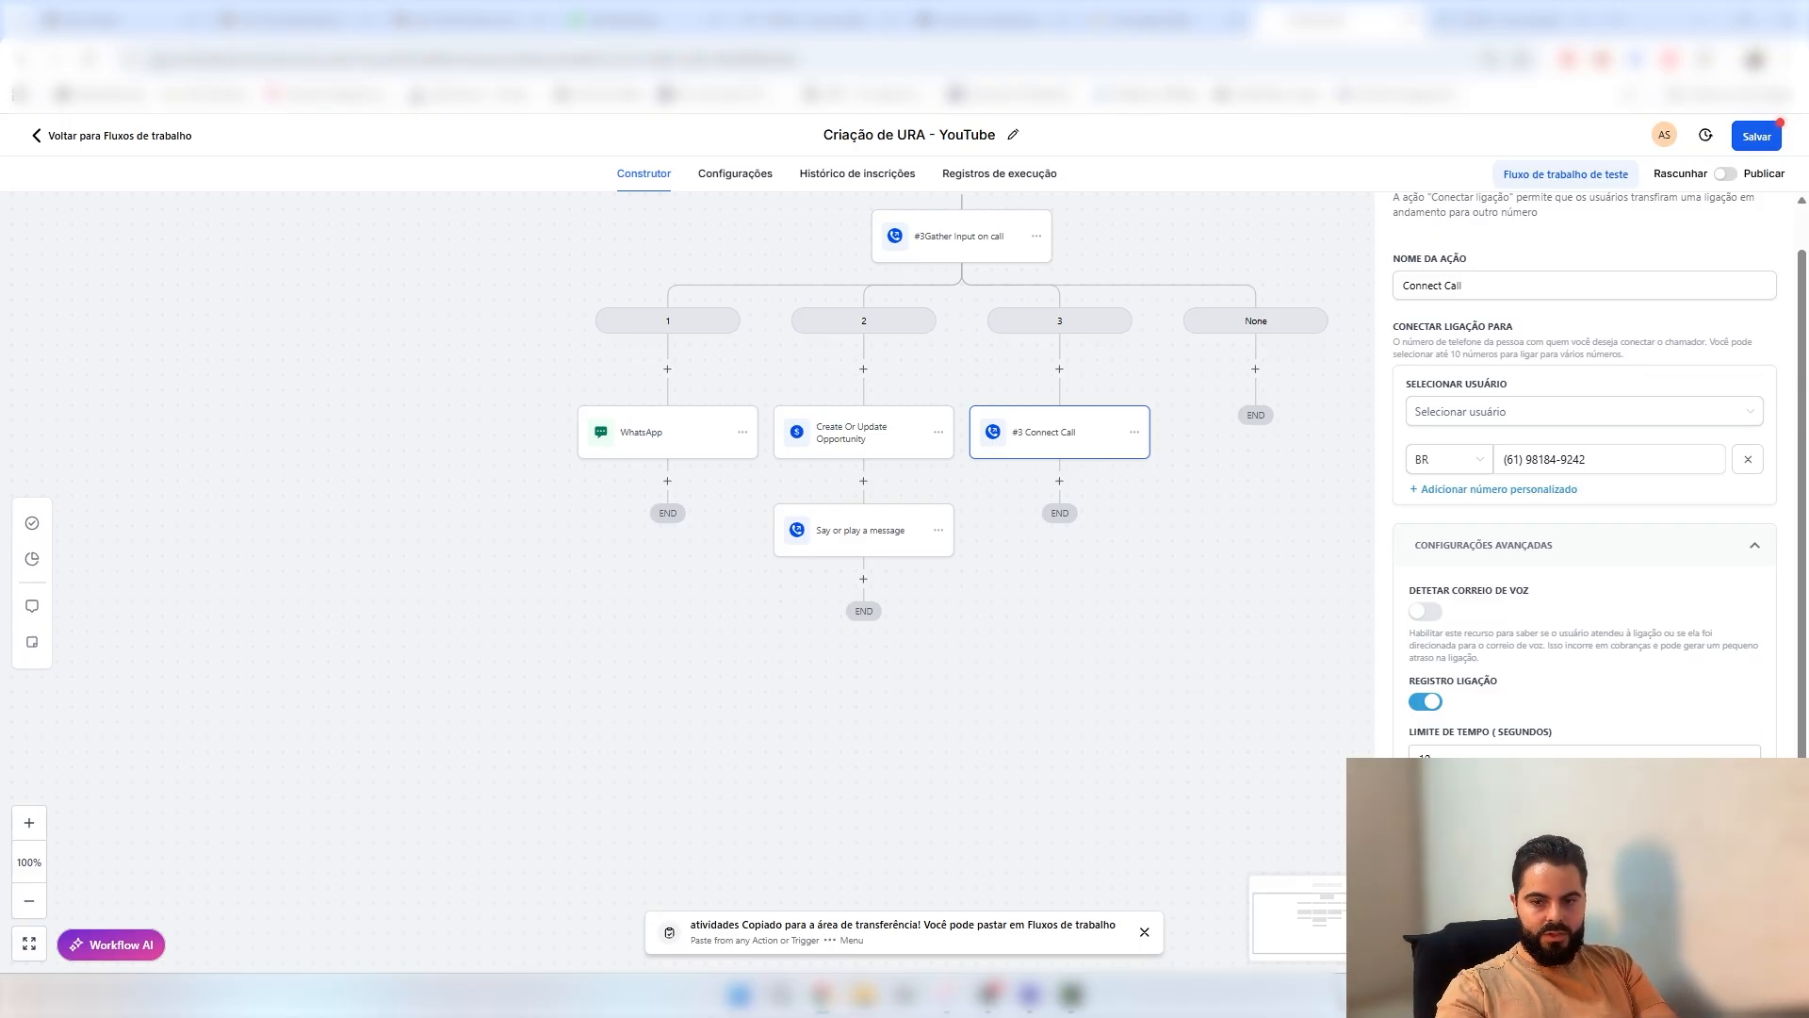
left_click(1730, 945)
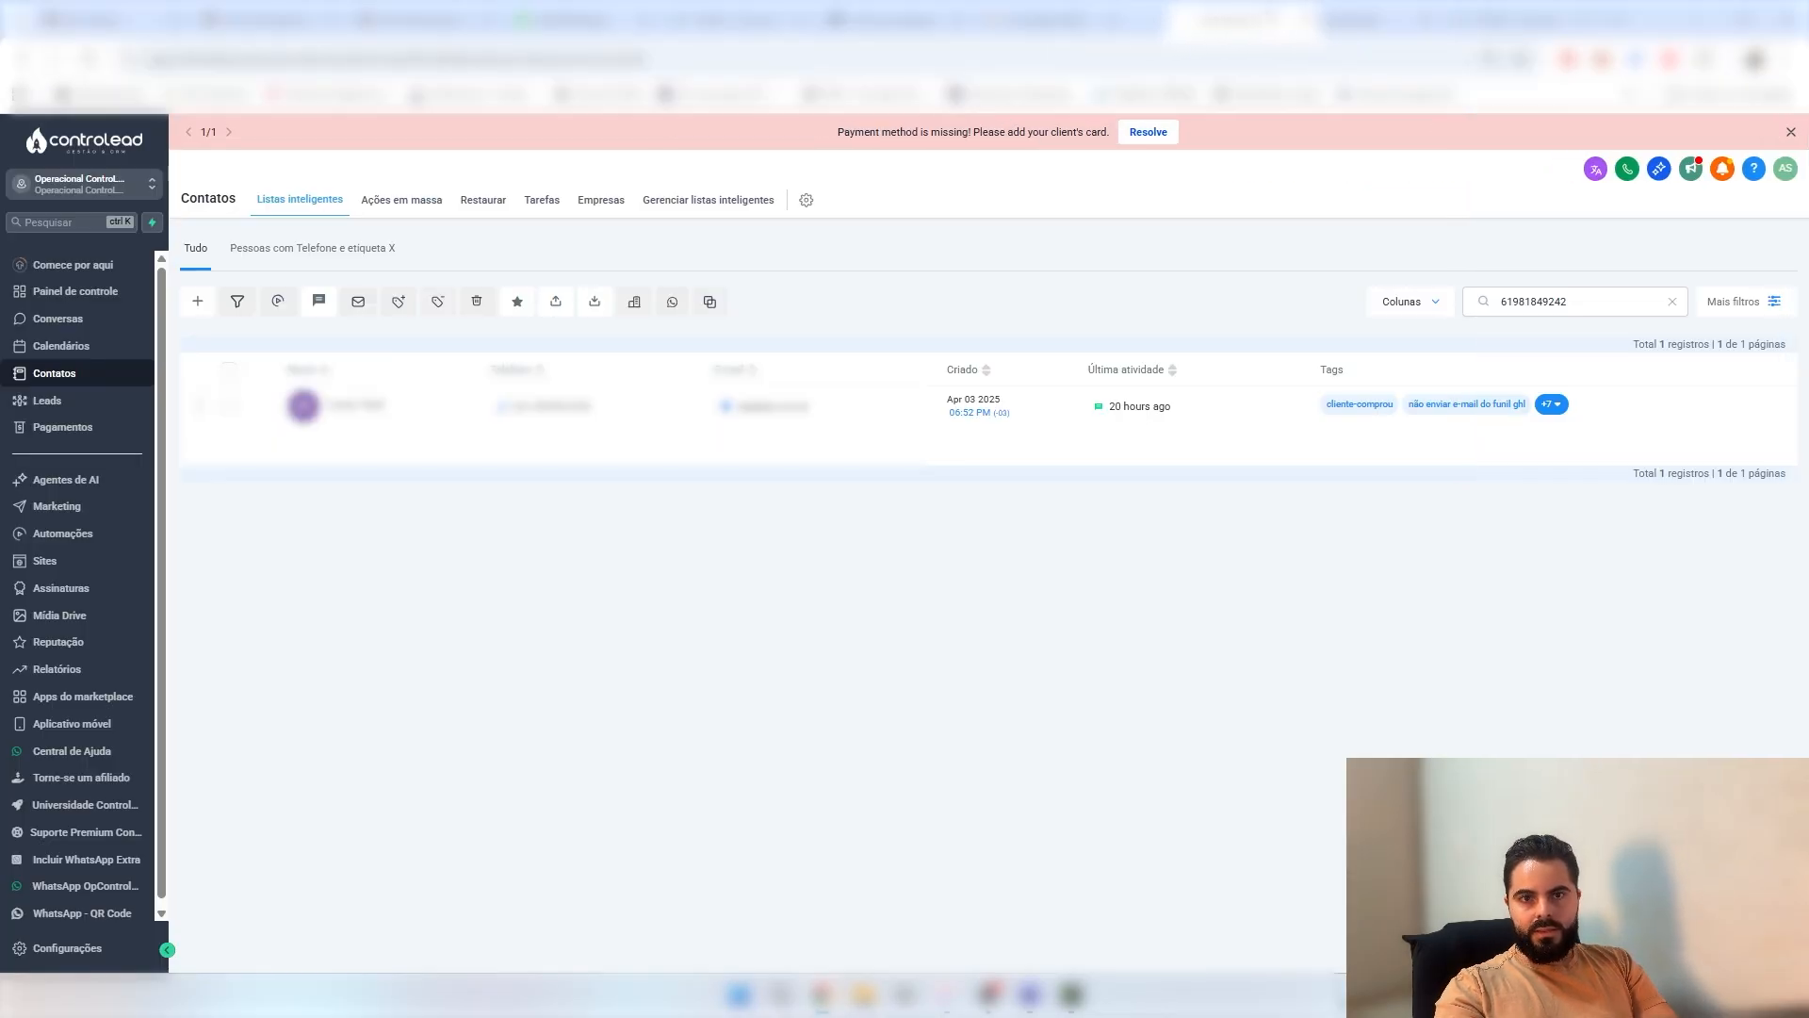
- Open the contact found by phone number in the contact list and look through its conversation history
left_click(441, 412)
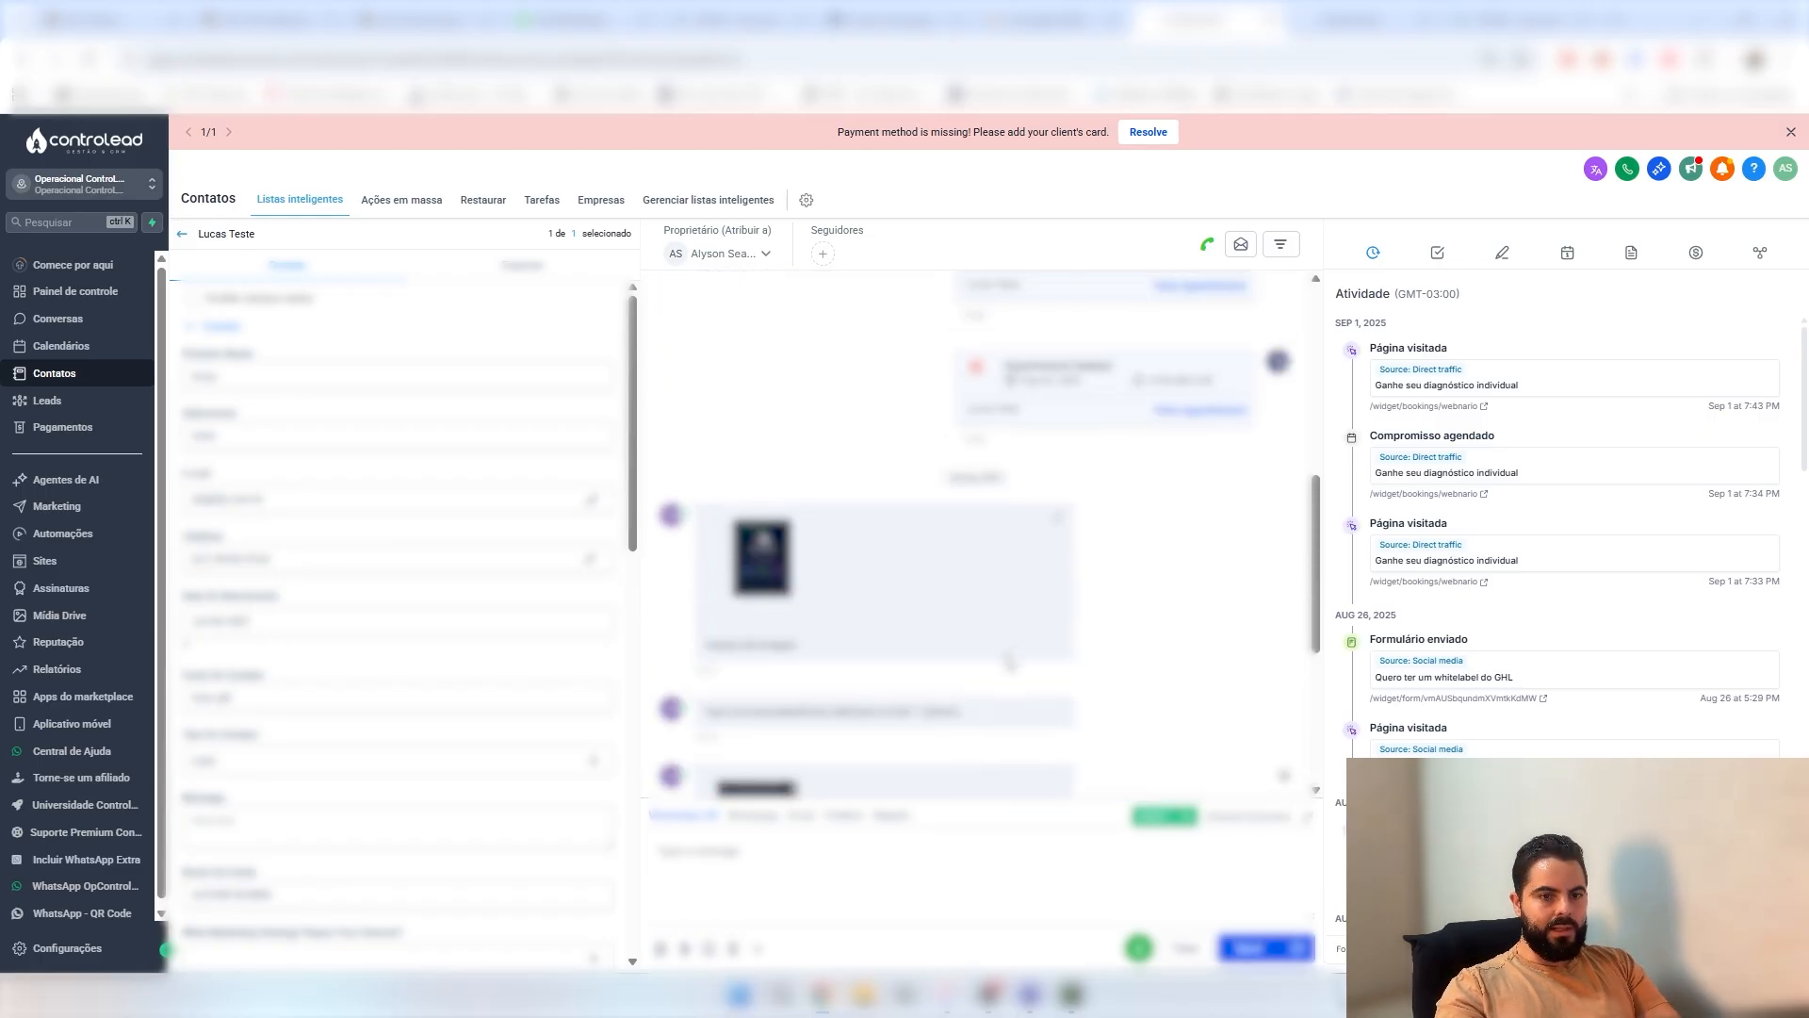
left_click_drag(997, 528, 1017, 582)
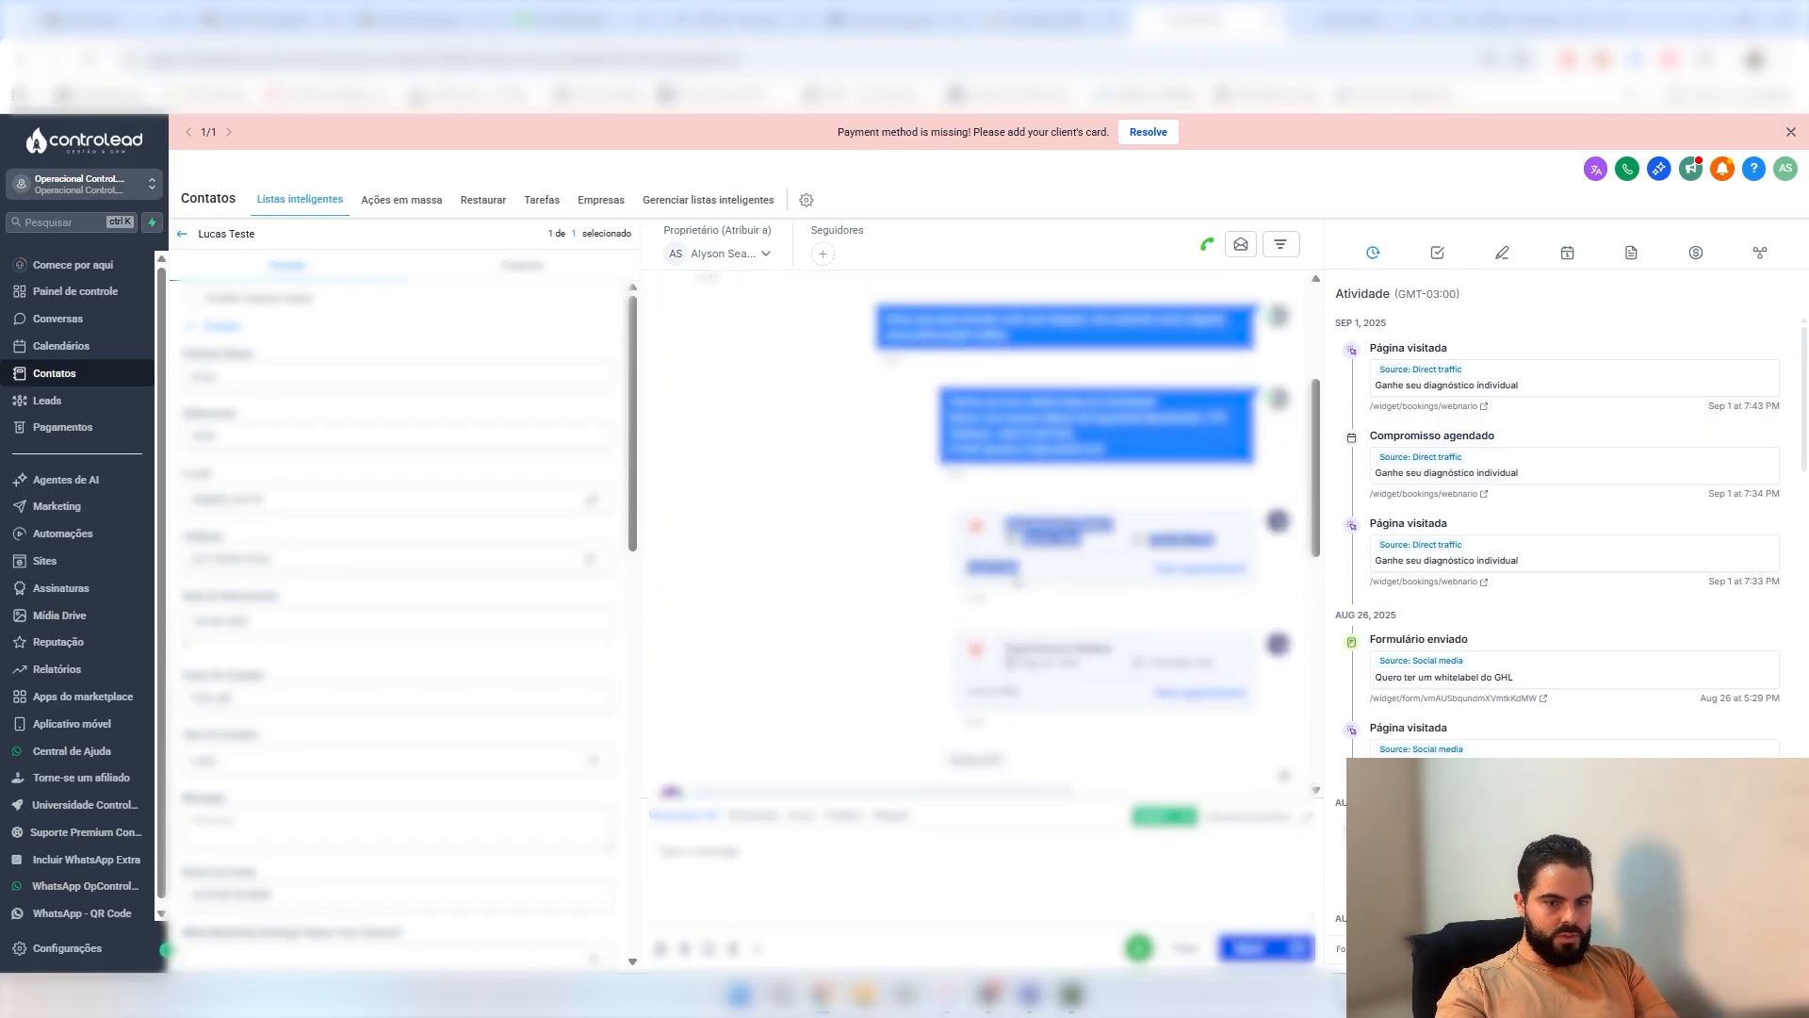
scroll(681, 526, "down", 10)
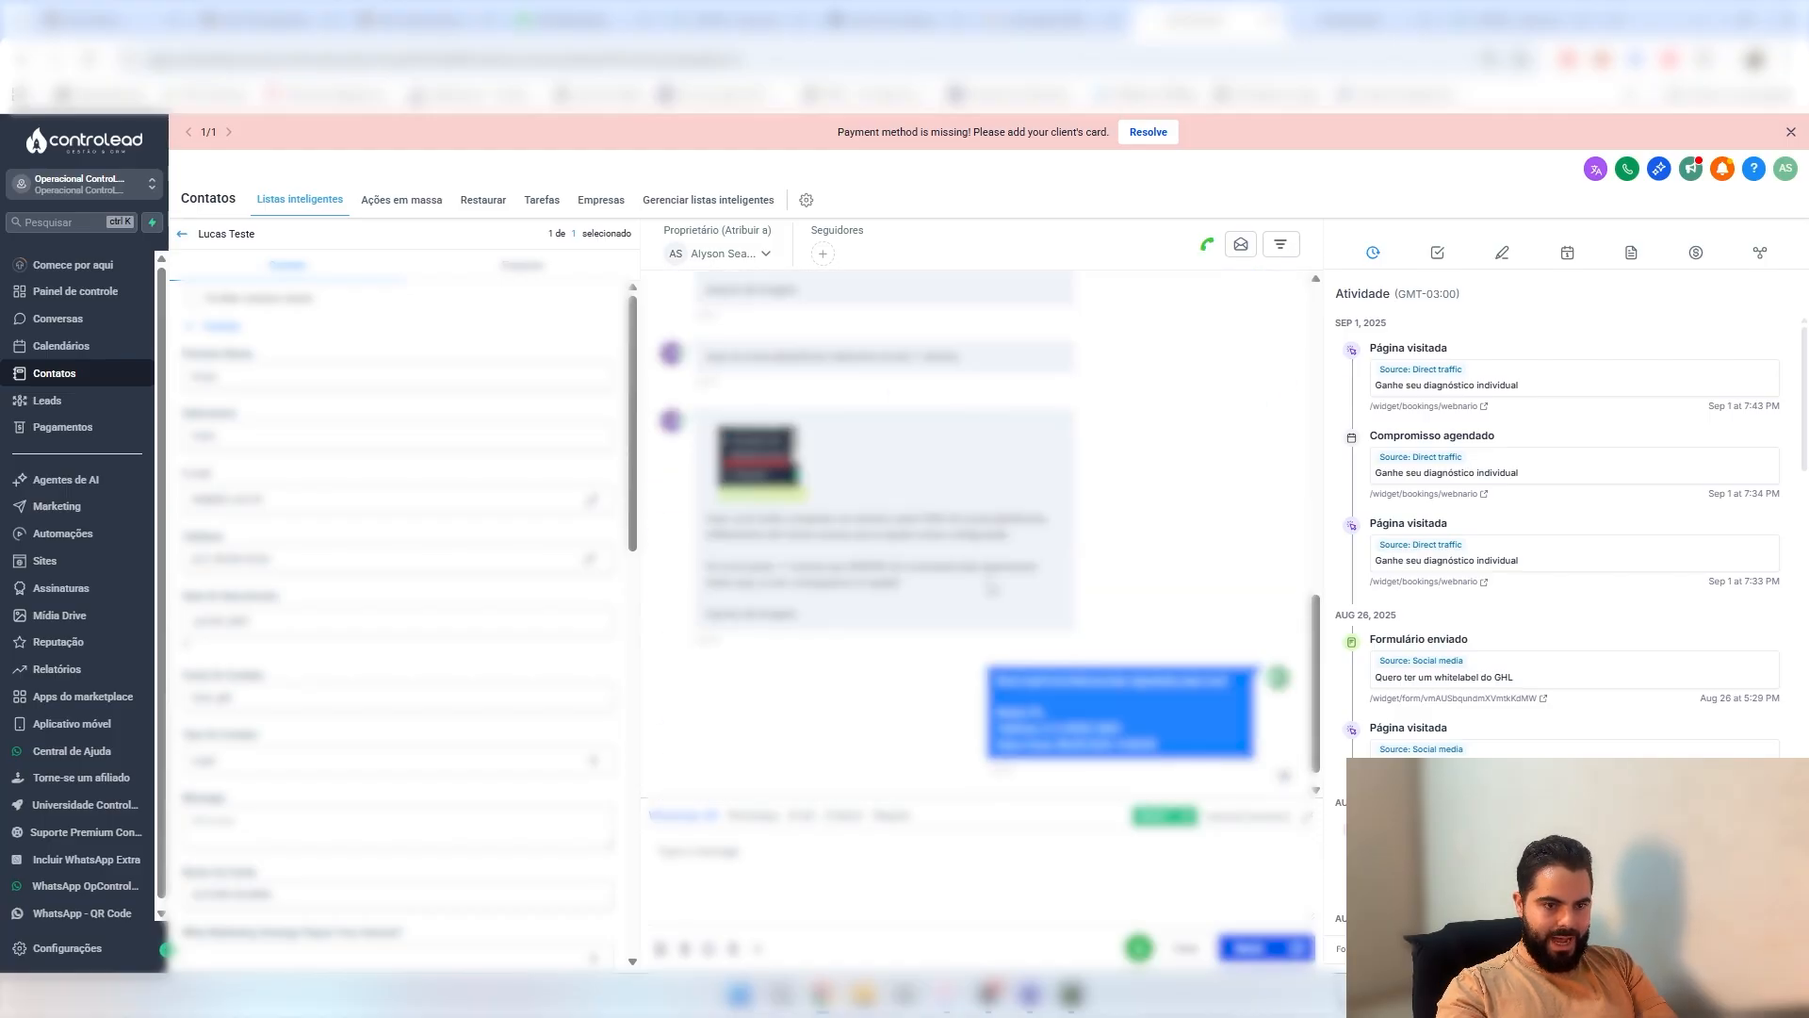
scroll(900, 600, "up", 5)
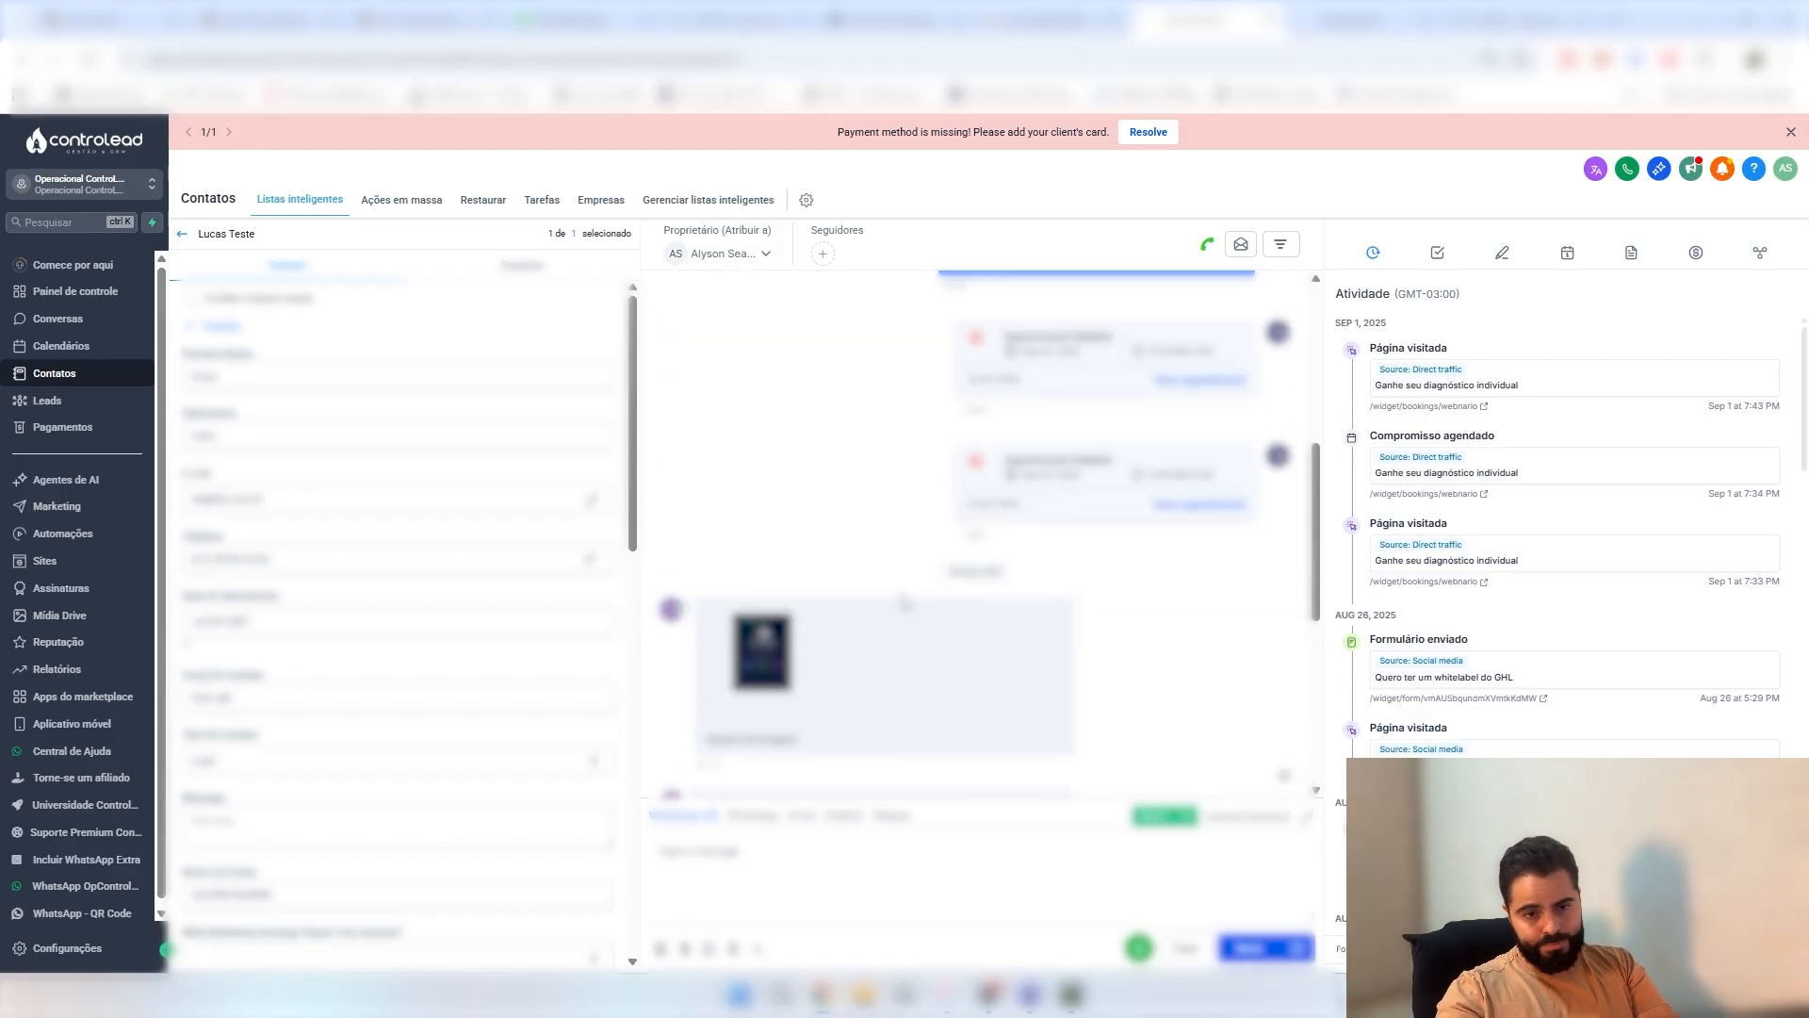
scroll(914, 603, "down", 5)
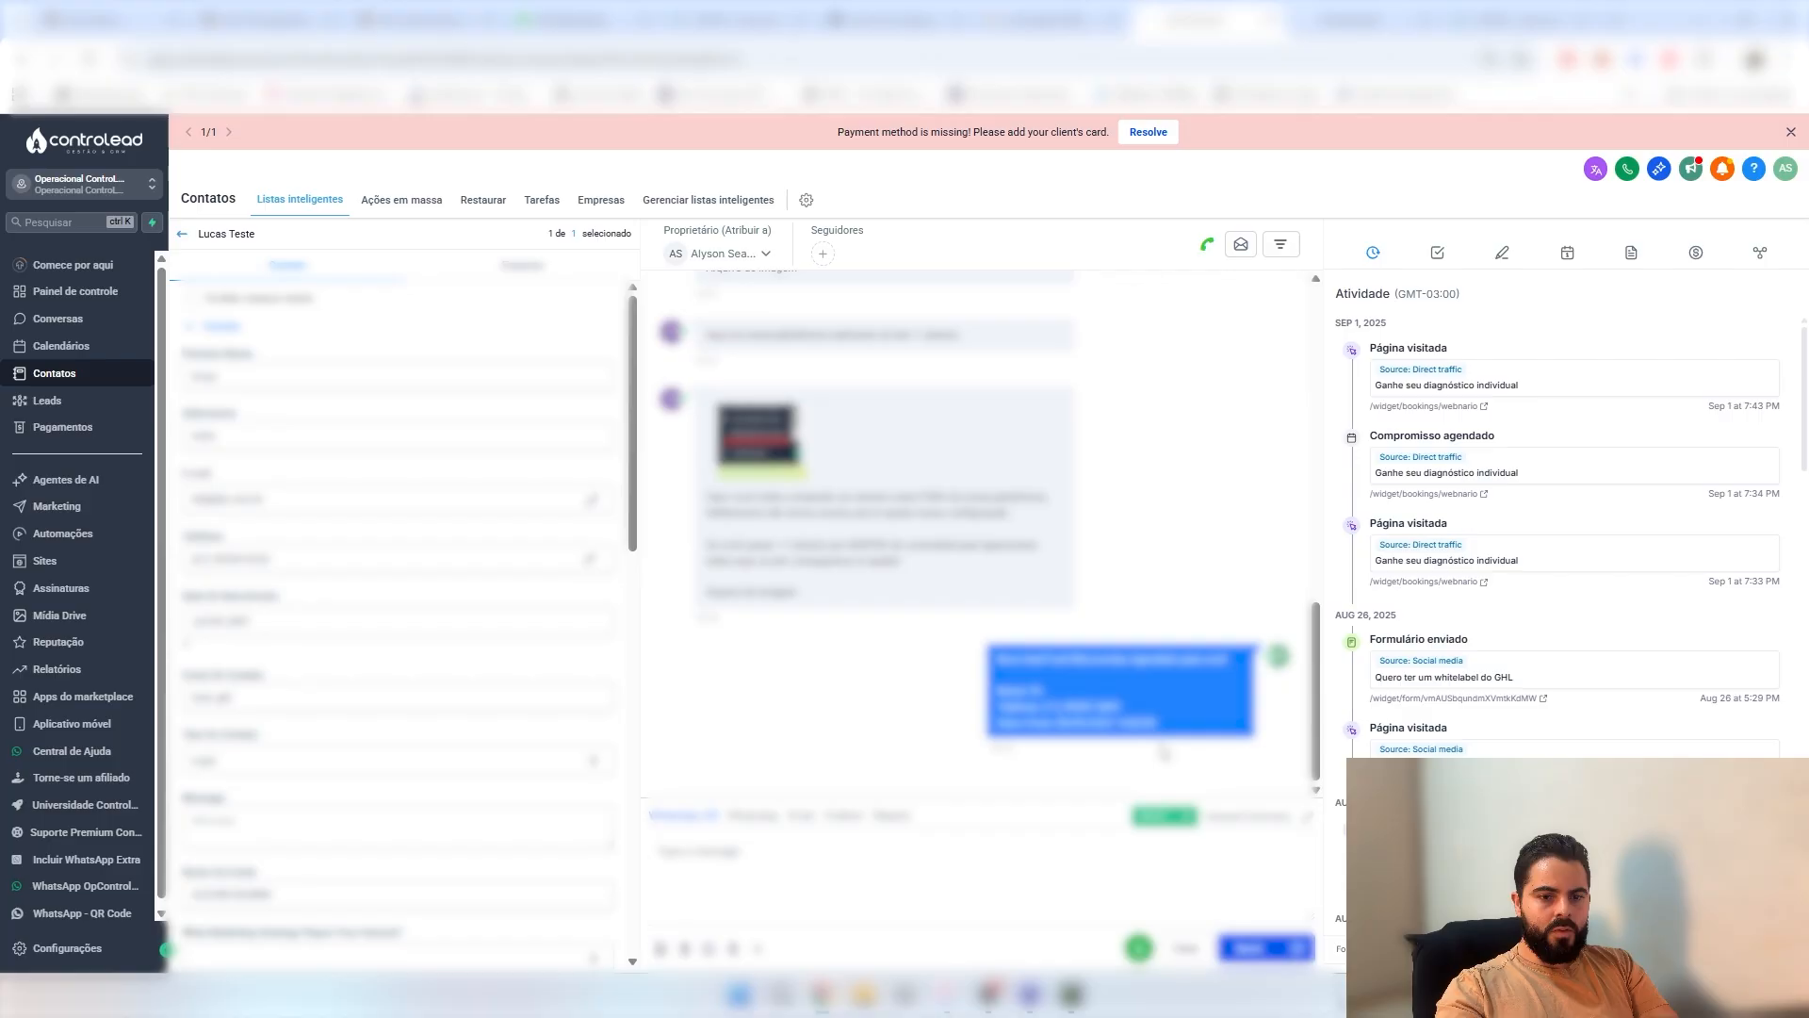